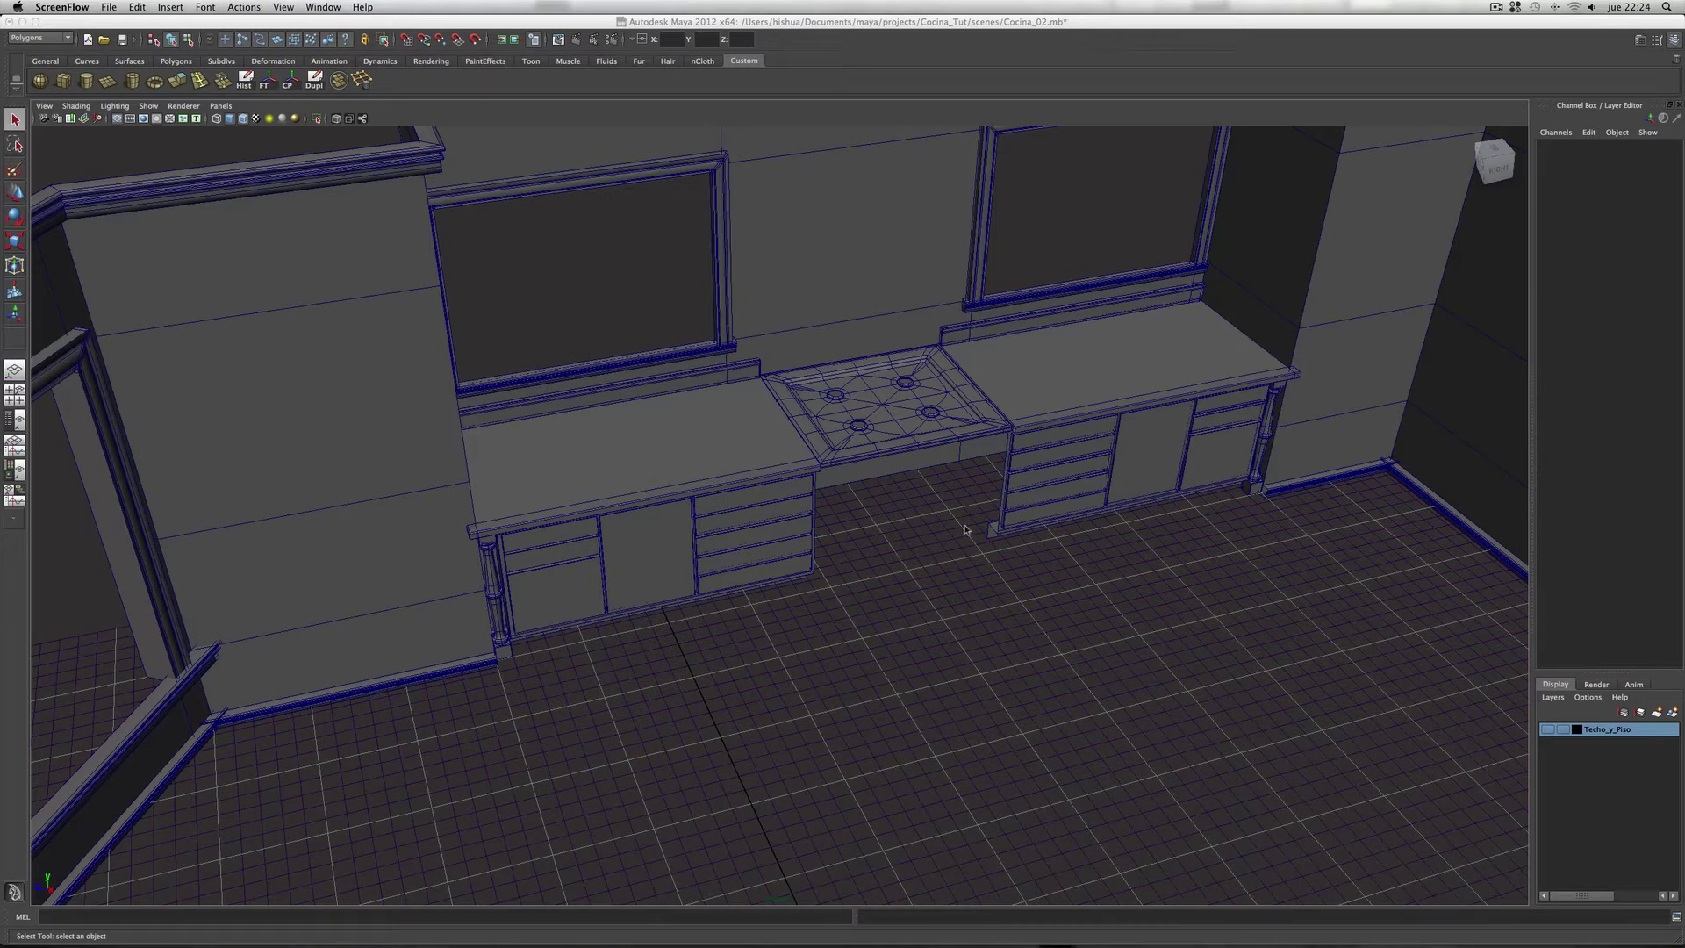
# Step: Orbit and zoom the viewport to show the kitchen and stove area
pyautogui.click(921, 596)
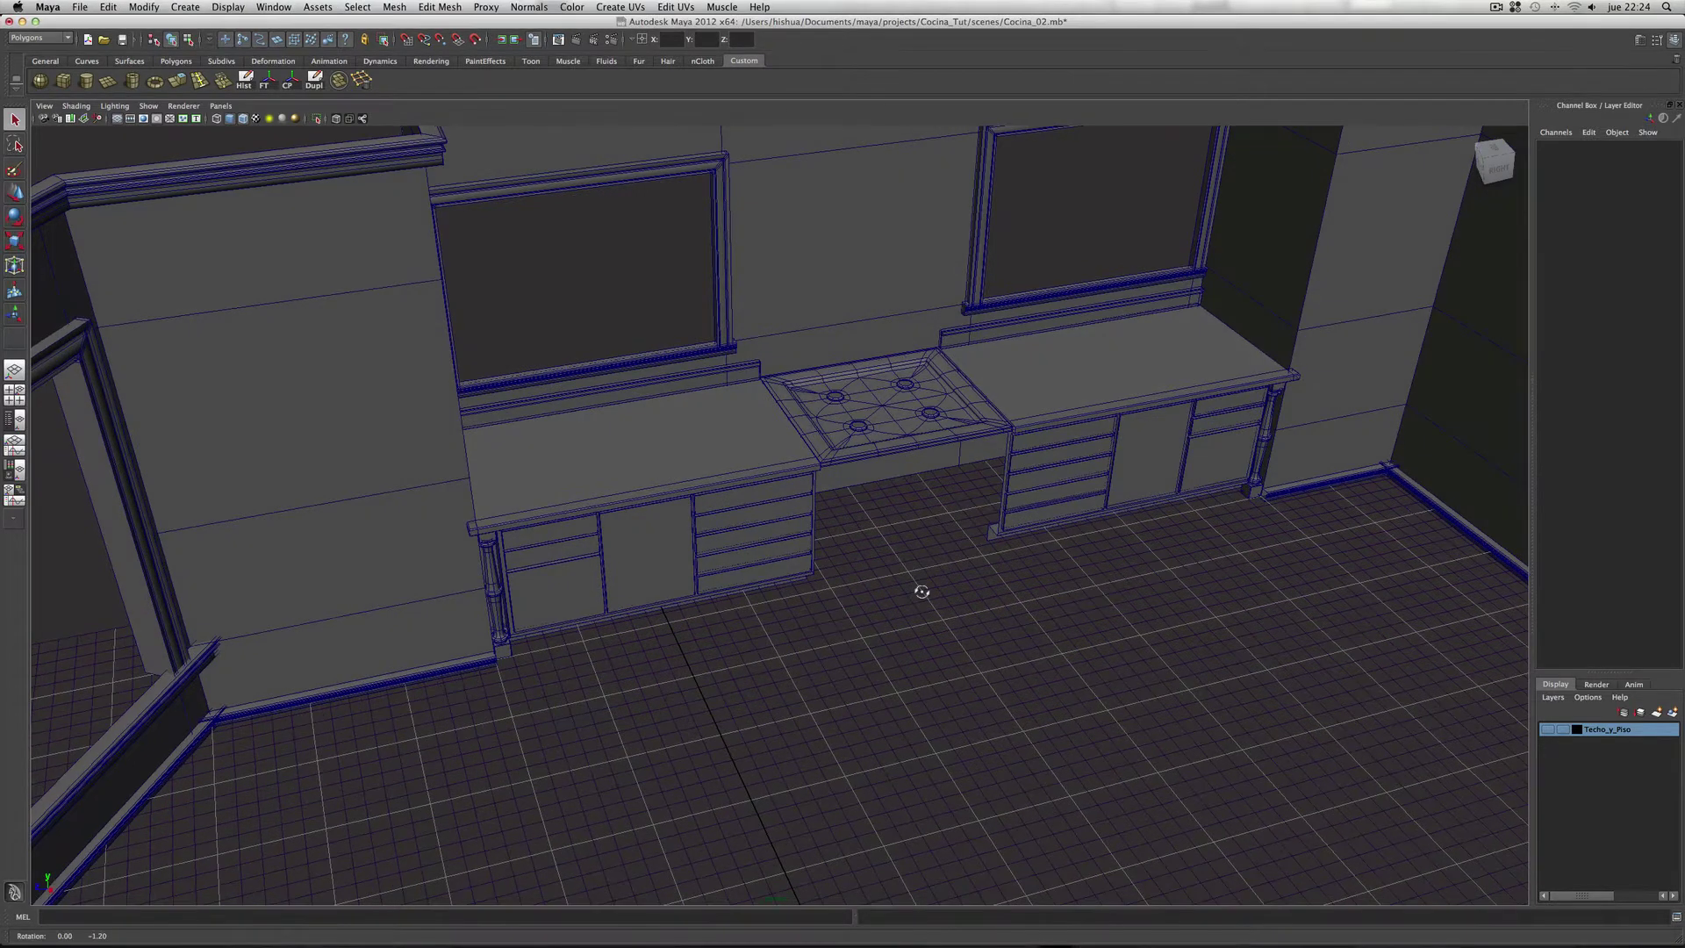
pyautogui.keyDown('alt'); pyautogui.moveTo(805, 617); pyautogui.dragTo(903, 610, button='right'); pyautogui.keyUp('alt')
pyautogui.keyDown('alt'); pyautogui.moveTo(903, 610); pyautogui.dragTo(880, 556, button='middle'); pyautogui.keyUp('alt')
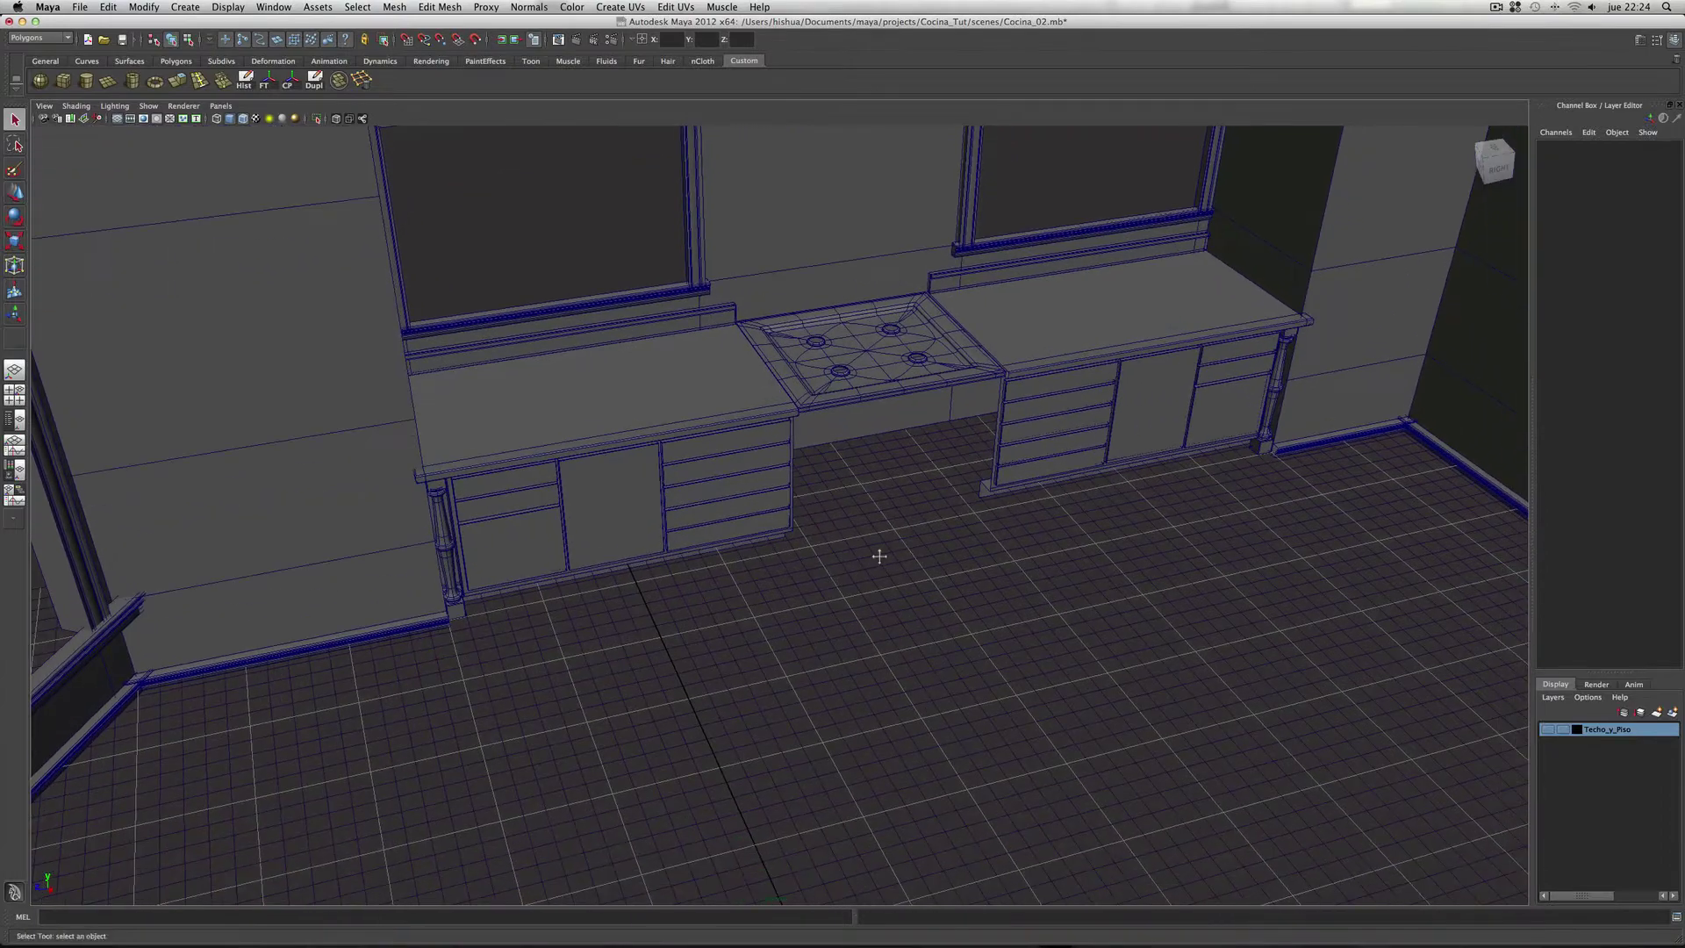
pyautogui.keyDown('alt'); pyautogui.moveTo(880, 555); pyautogui.dragTo(835, 583, button='right'); pyautogui.keyUp('alt')
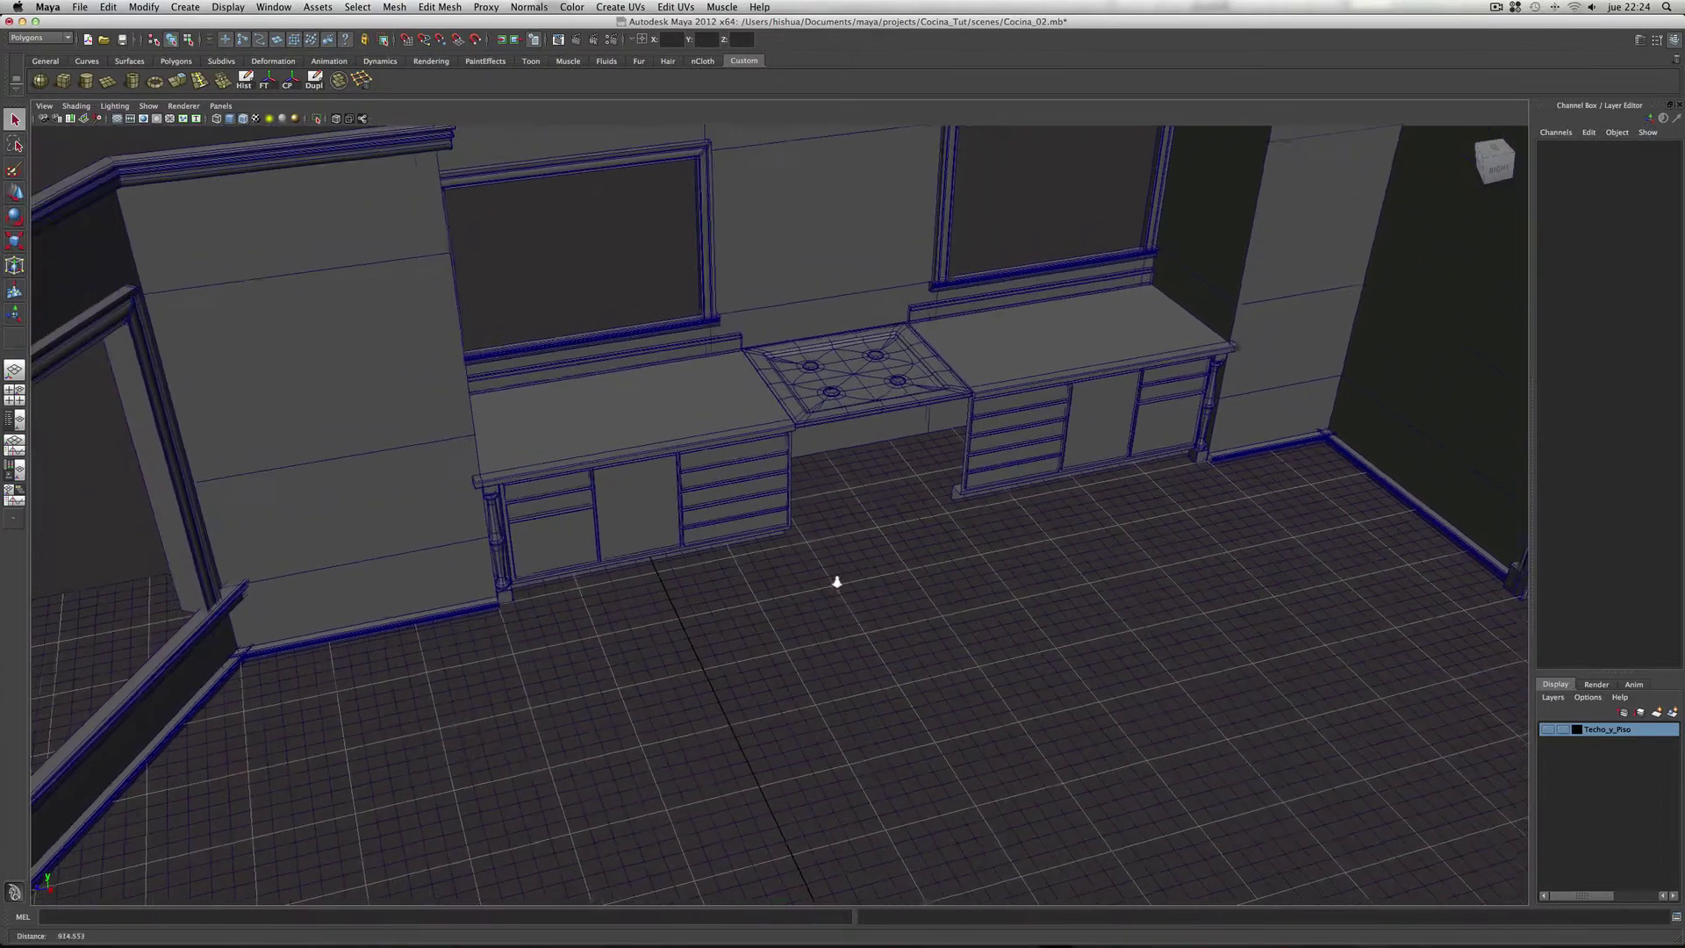
pyautogui.moveTo(956, 594)
pyautogui.keyDown('alt'); pyautogui.mouseDown(button='right')
pyautogui.moveTo(838, 603)
pyautogui.moveTo(835, 583)
pyautogui.mouseUp(button='right'); pyautogui.keyUp('alt')
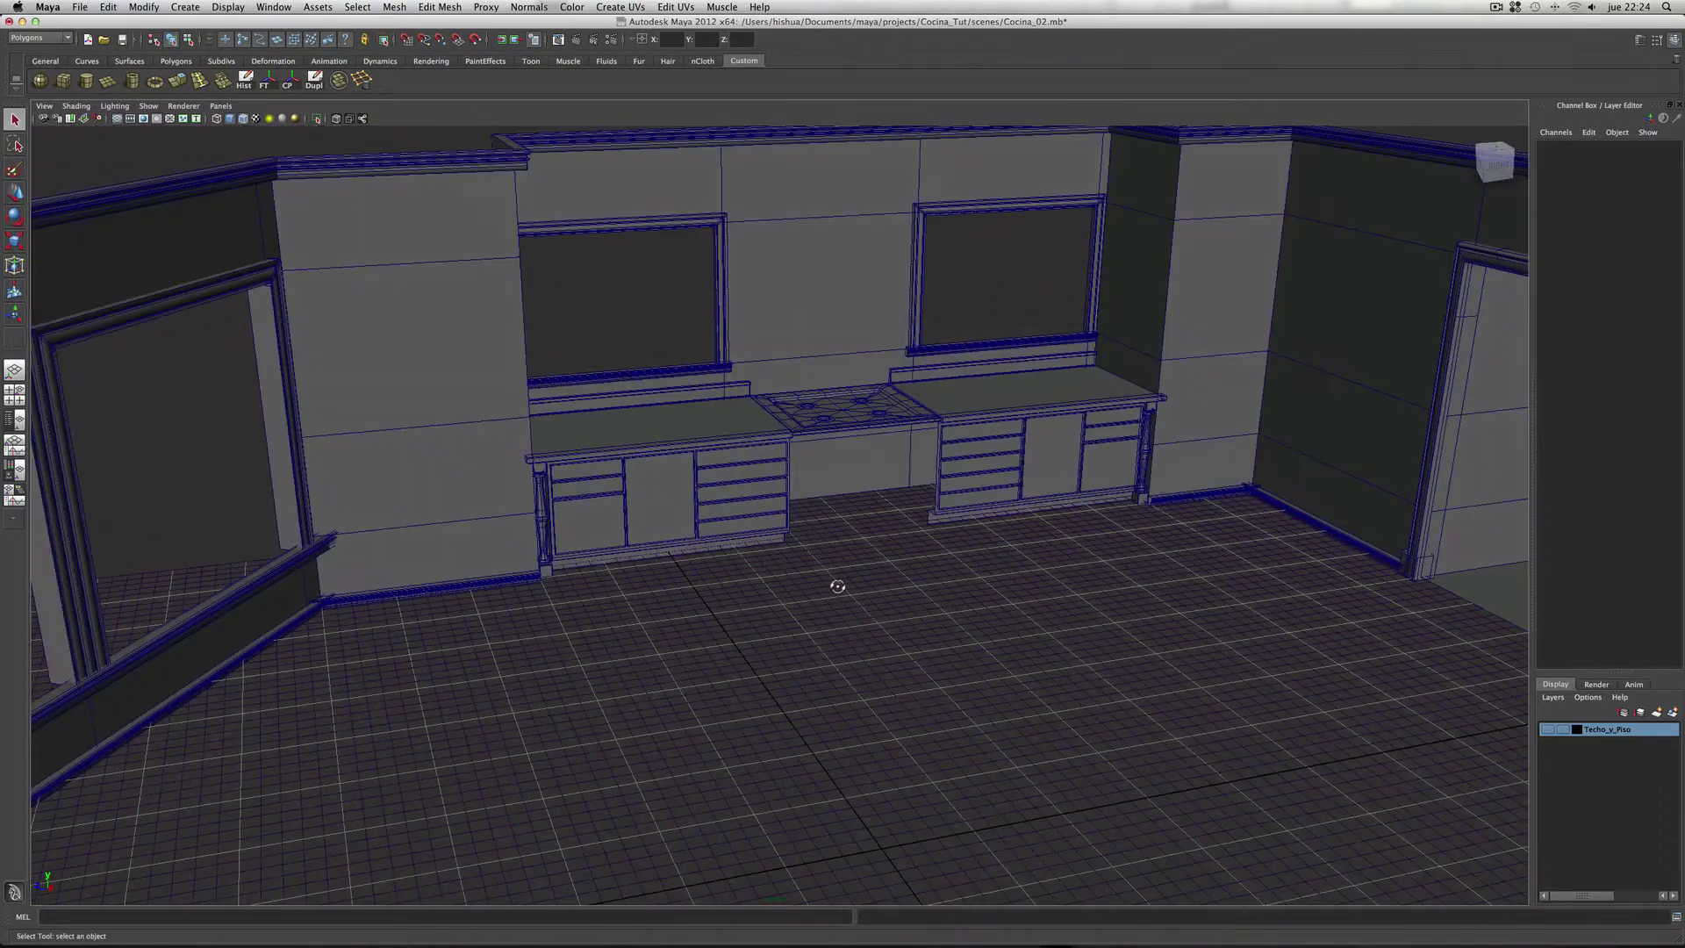
pyautogui.moveTo(835, 583)
pyautogui.keyDown('alt'); pyautogui.mouseDown()
pyautogui.moveTo(910, 602)
pyautogui.moveTo(895, 613)
pyautogui.mouseUp(); pyautogui.keyUp('alt')
pyautogui.scroll(3, 894, 616)
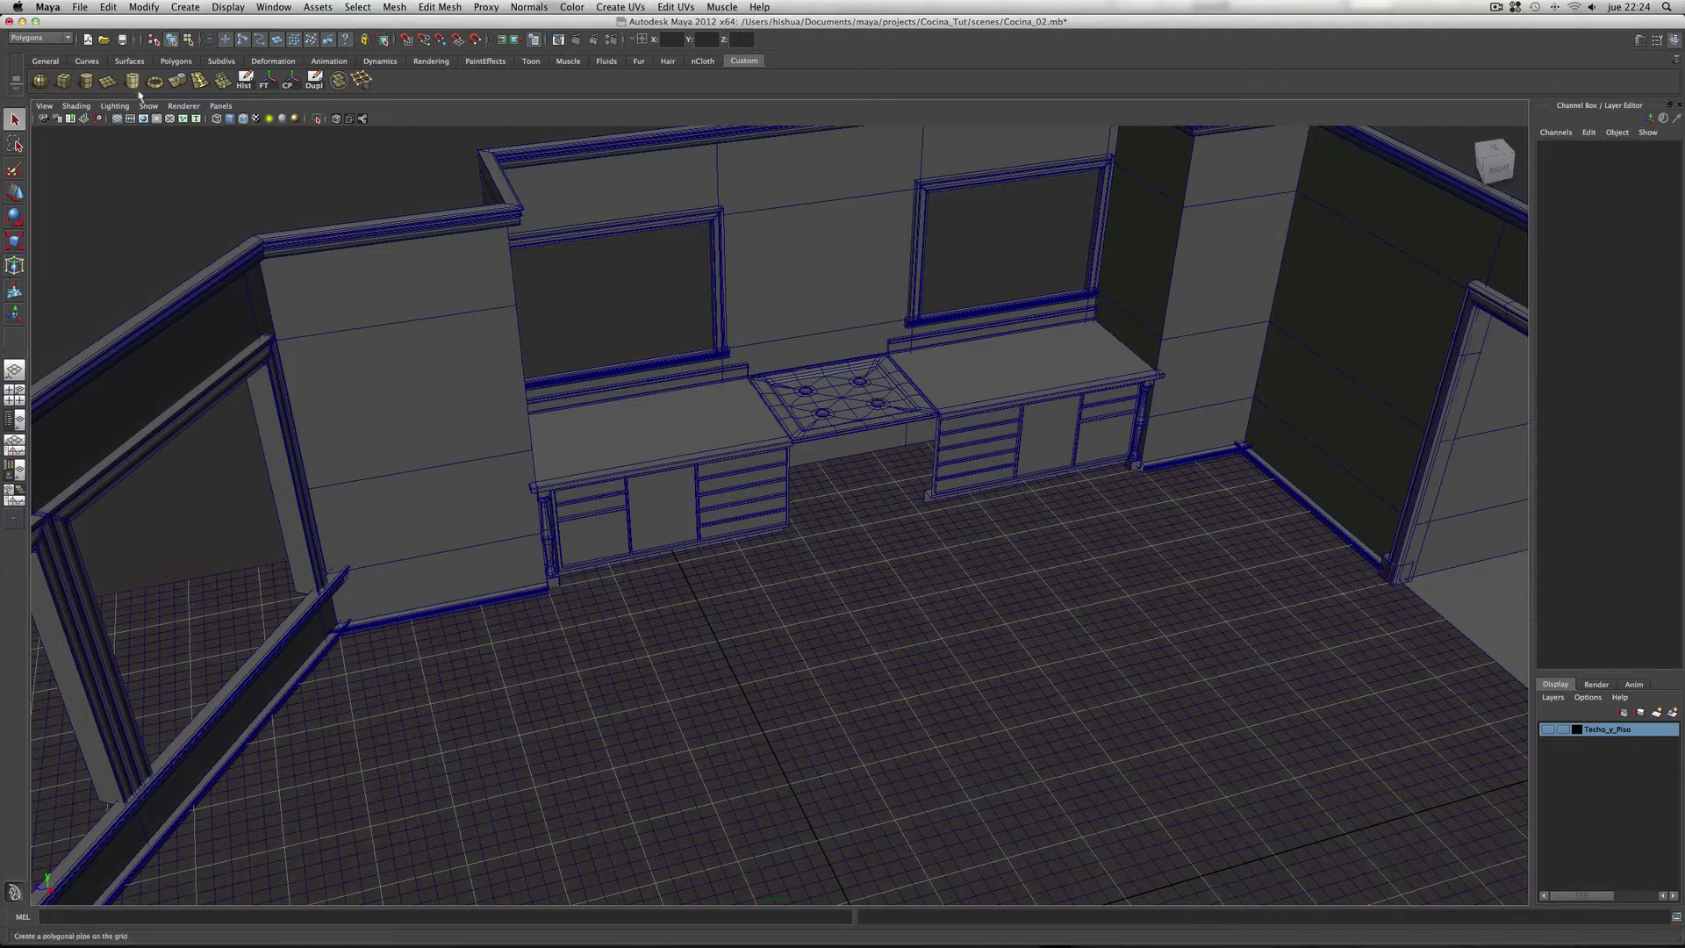
# Step: Create a polygon cylinder and point-snap it to the stove-top centre
pyautogui.click(86, 81)
pyautogui.click(15, 193)
pyautogui.moveTo(947, 667)
pyautogui.mouseDown()
pyautogui.moveTo(895, 666)
pyautogui.moveTo(1212, 642)
pyautogui.mouseUp()
pyautogui.press('w')
pyautogui.keyDown('alt'); pyautogui.moveTo(996, 564); pyautogui.dragTo(752, 741); pyautogui.keyUp('alt')
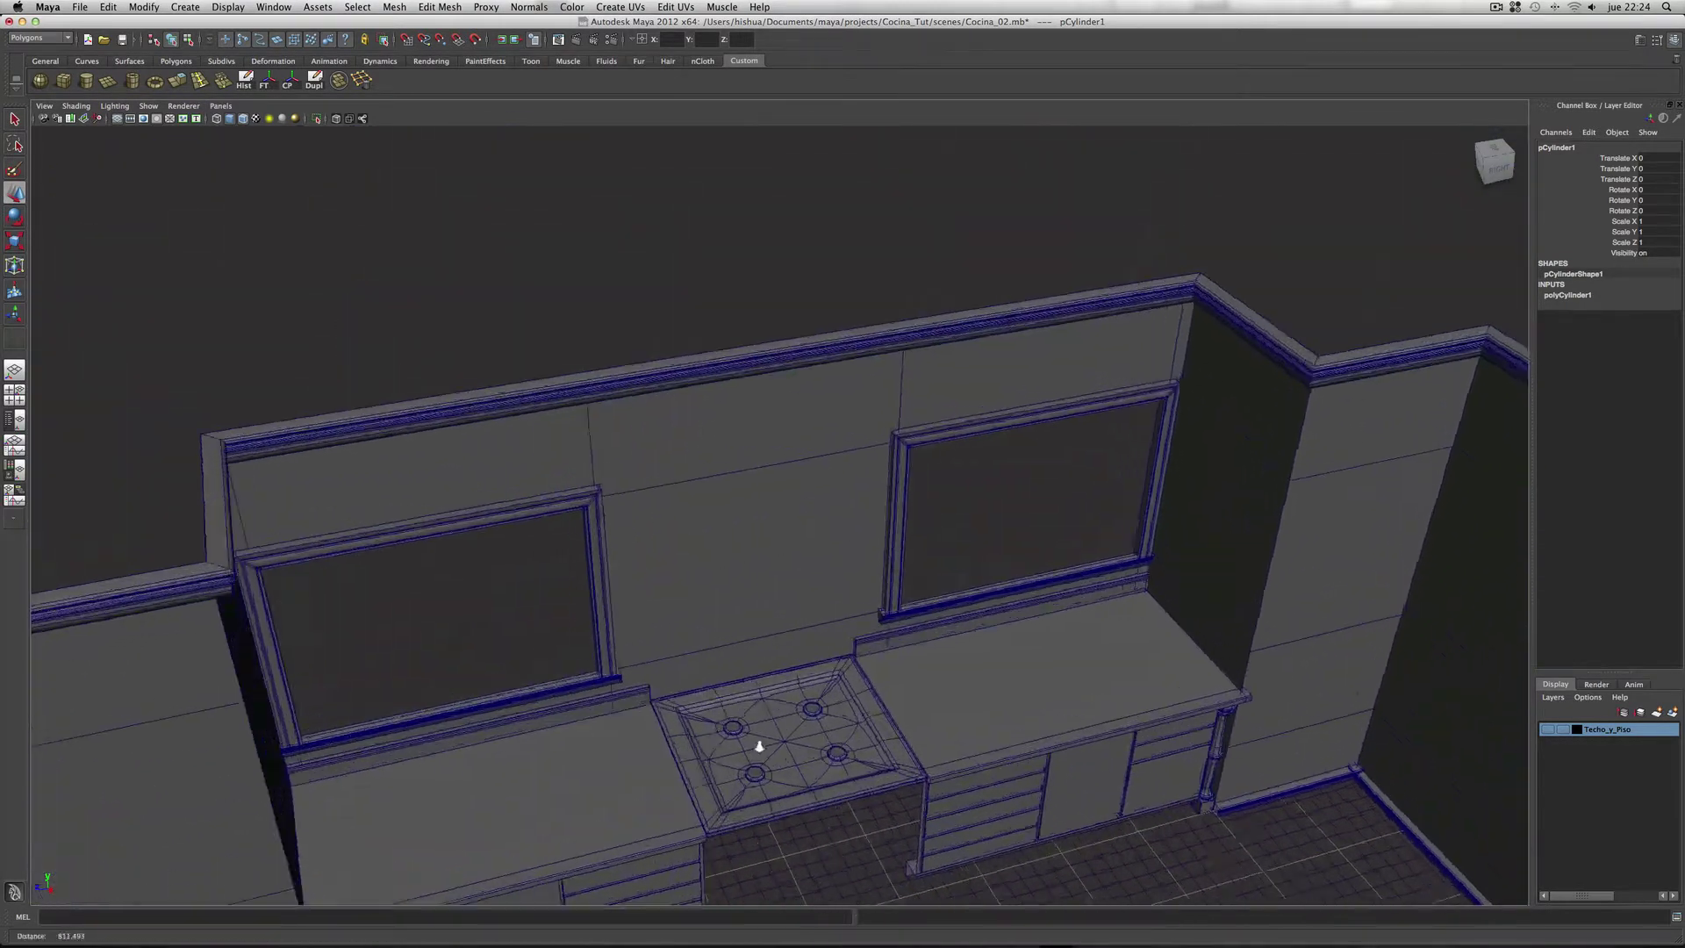
pyautogui.keyDown('alt'); pyautogui.moveTo(752, 741); pyautogui.dragTo(832, 779, button='right'); pyautogui.keyUp('alt')
pyautogui.keyDown('alt'); pyautogui.moveTo(832, 778); pyautogui.dragTo(862, 456); pyautogui.keyUp('alt')
pyautogui.keyDown('alt'); pyautogui.moveTo(717, 459); pyautogui.dragTo(1141, 527, button='right'); pyautogui.keyUp('alt')
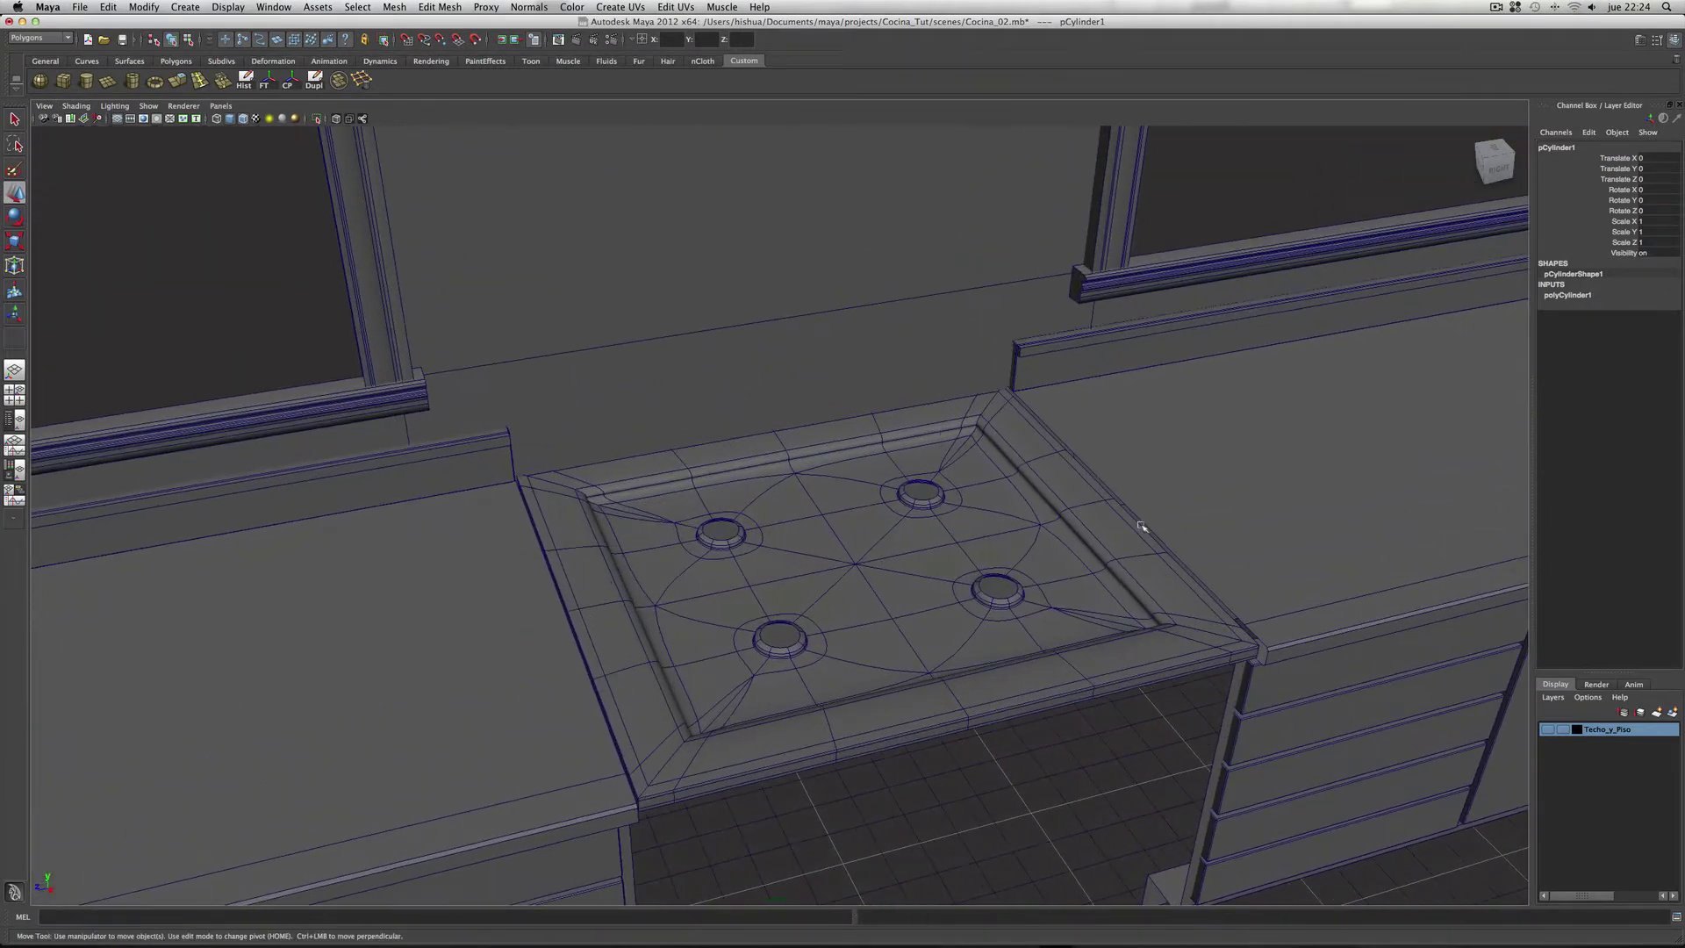
pyautogui.middleClick(857, 566)
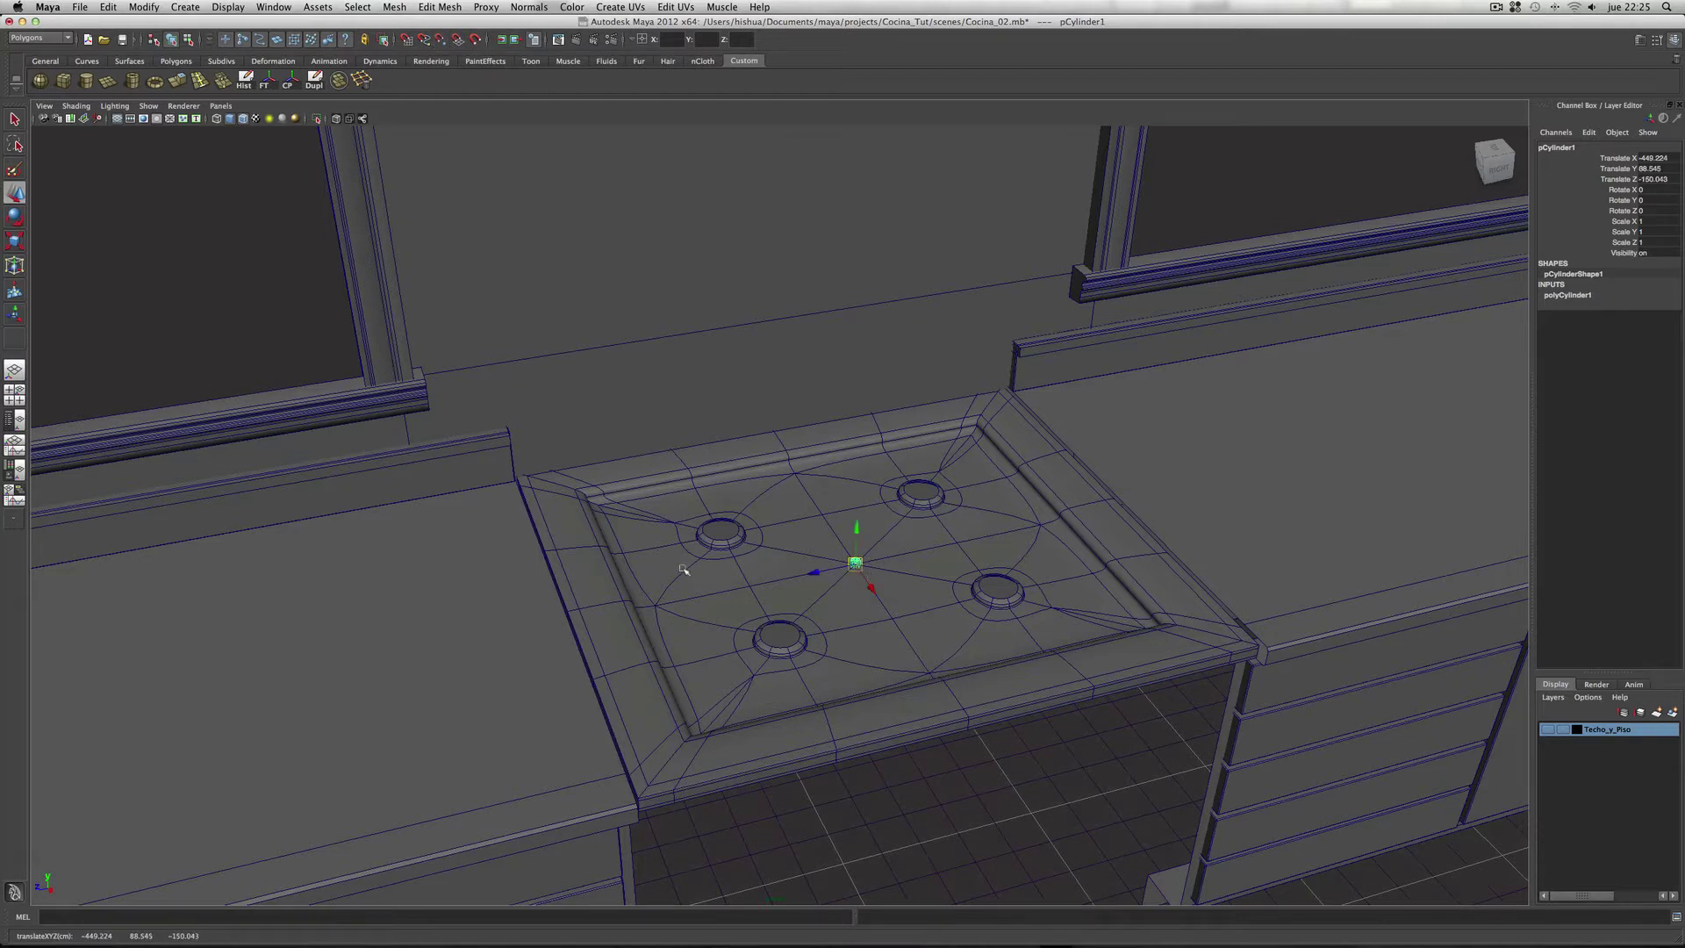
# Step: Scale the cylinder up to about 13.6 and set Subdivisions Axis to 8
pyautogui.click(17, 243)
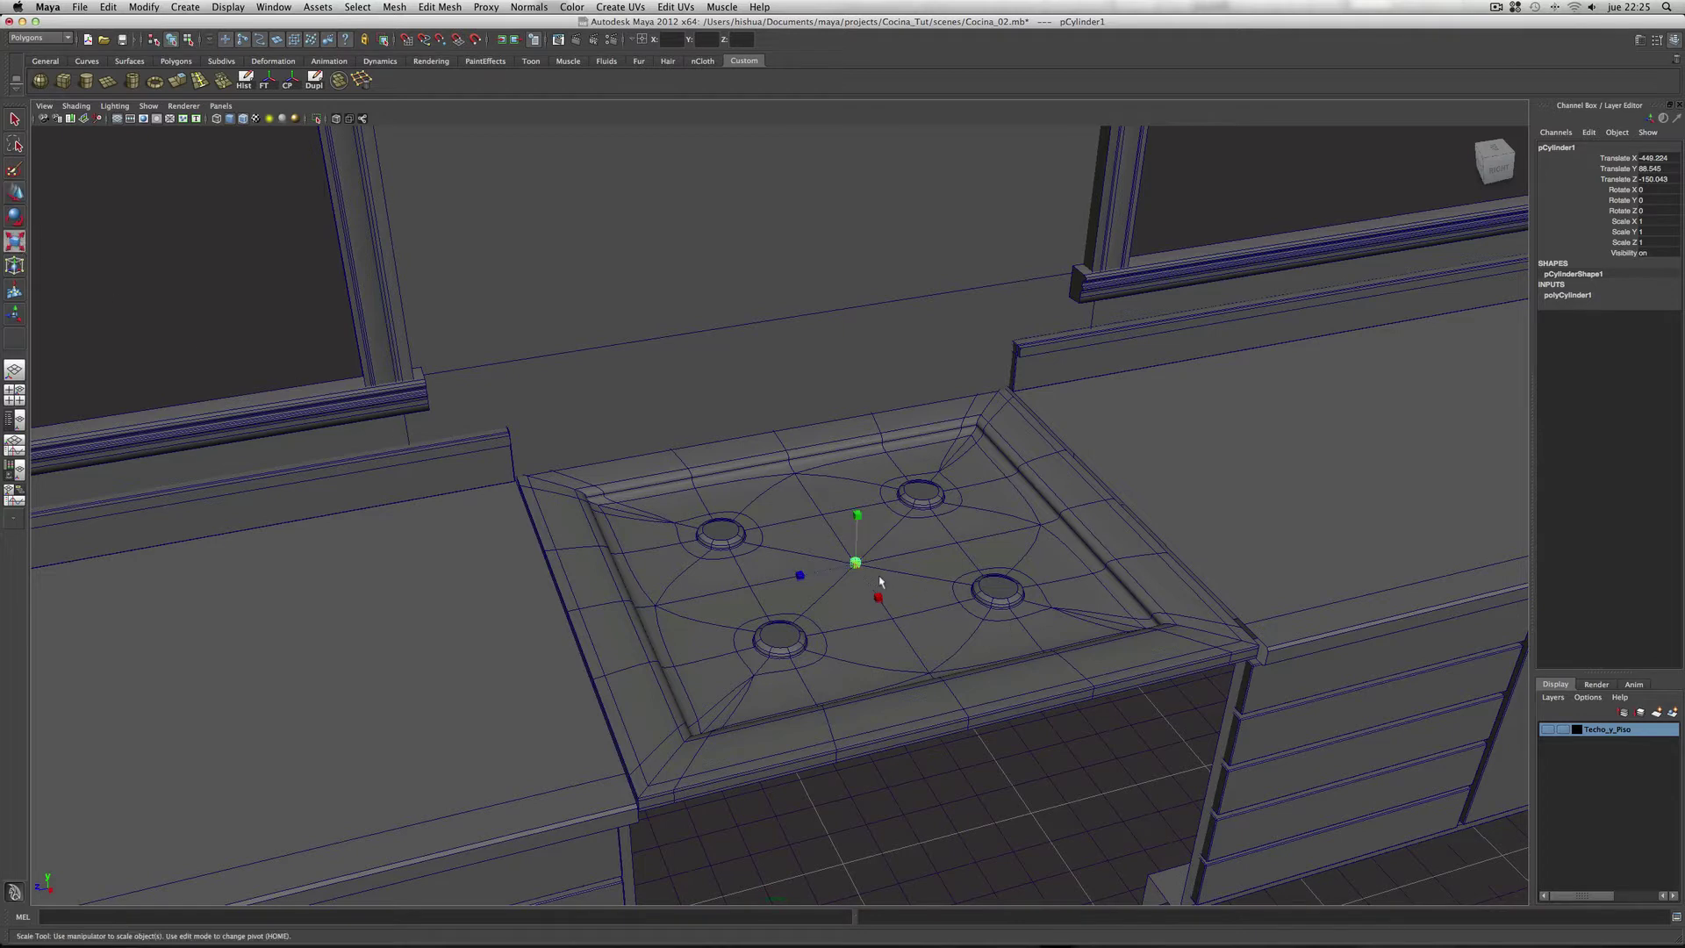
pyautogui.moveTo(856, 566); pyautogui.dragTo(964, 579)
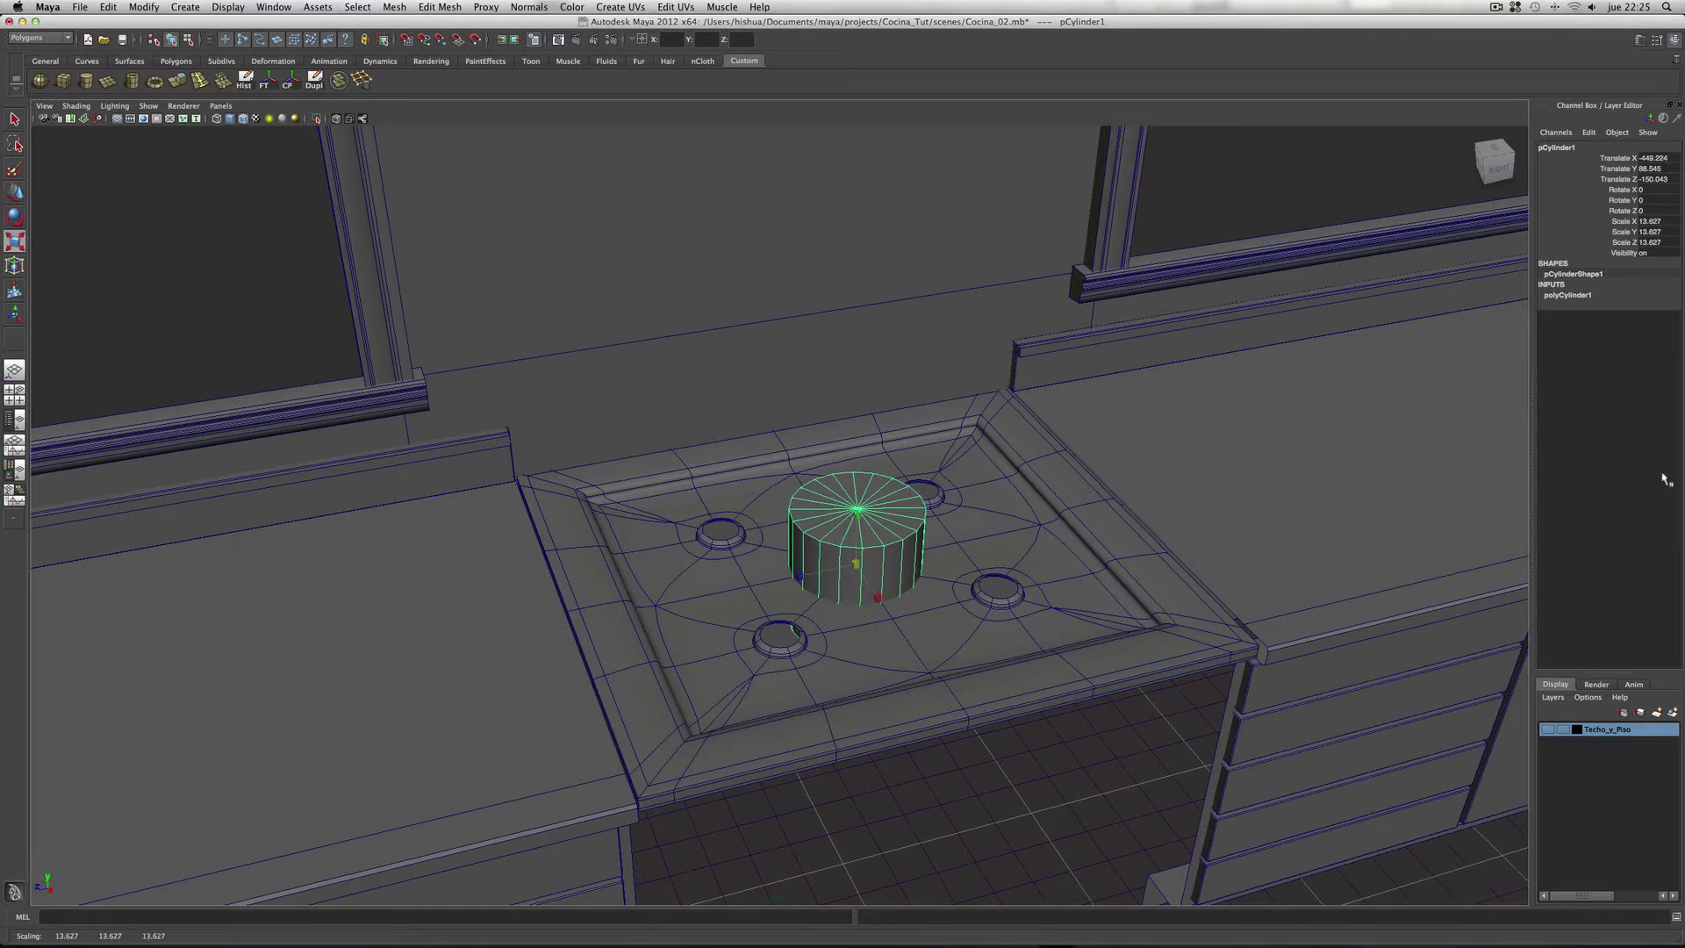
pyautogui.click(1580, 299)
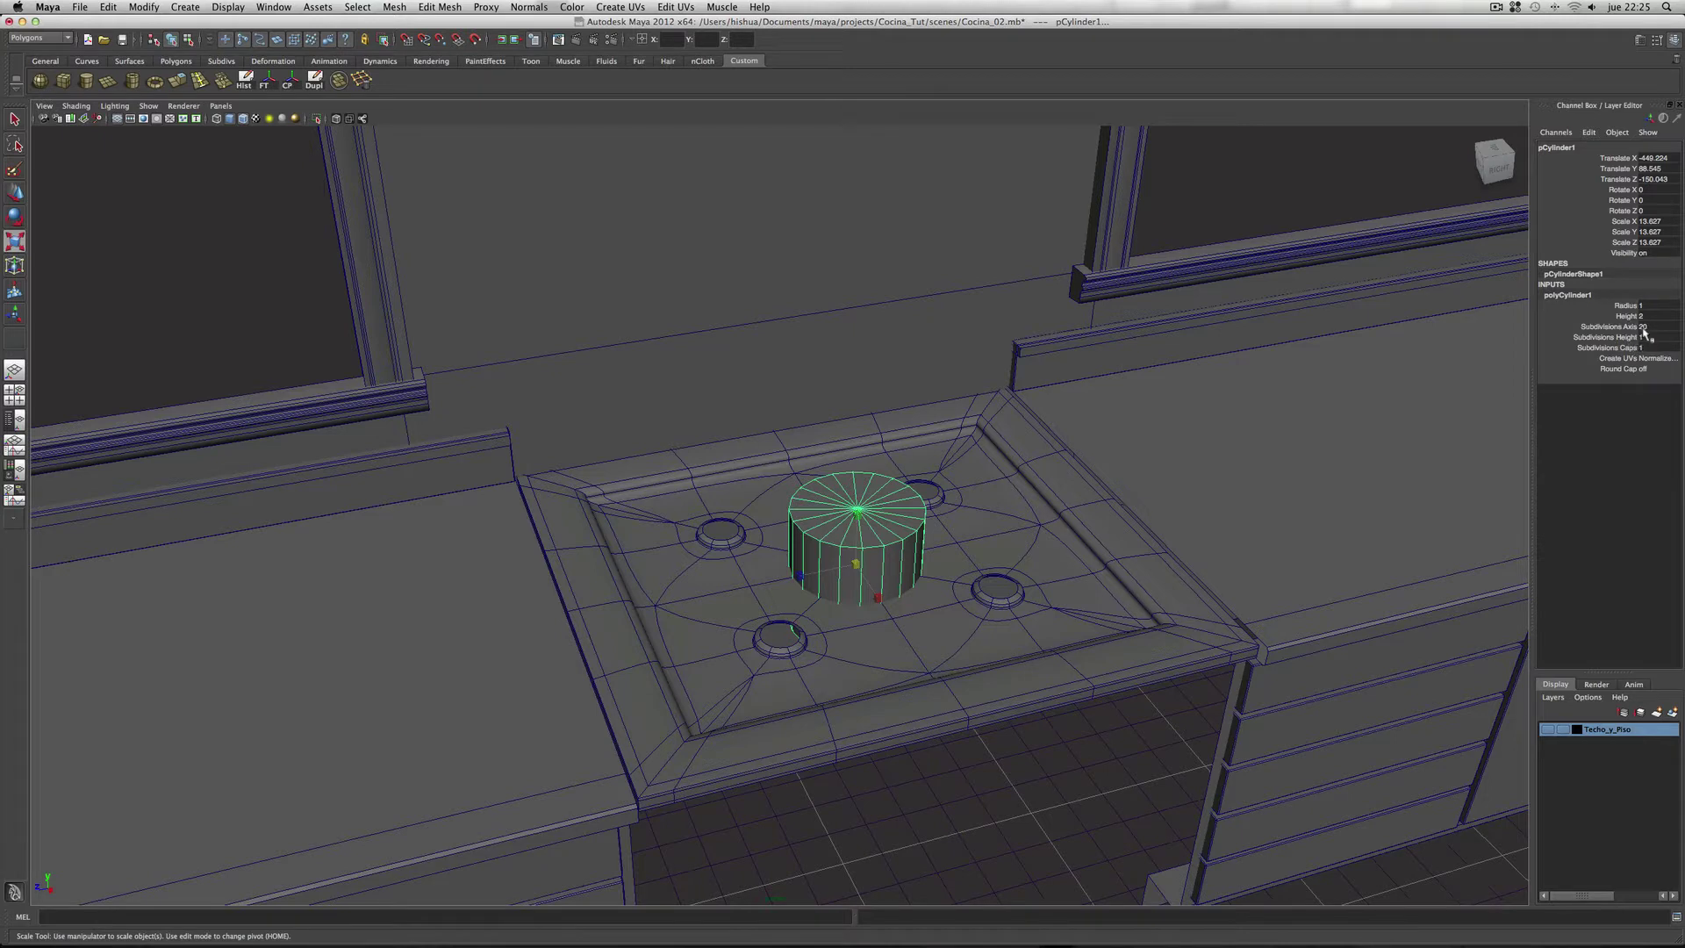
pyautogui.click(1644, 326)
pyautogui.write('8')
pyautogui.press('Return')
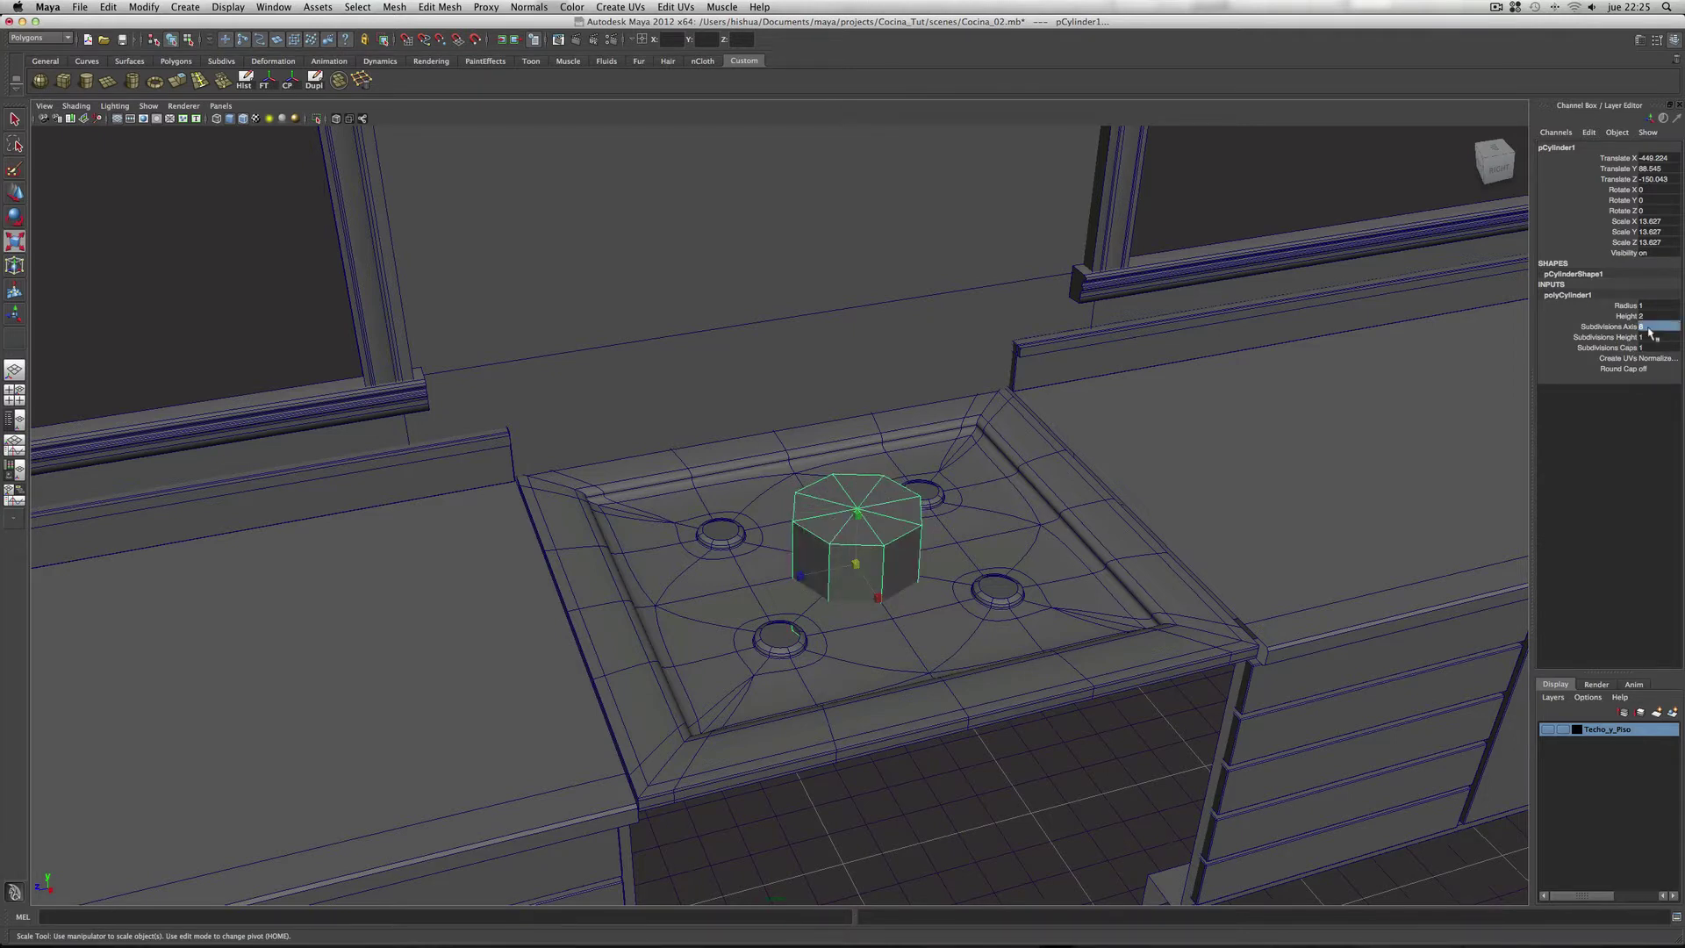
# Step: In the maximized Top view, scale the right-side and bottom vertex groups flat
pyautogui.press('space')
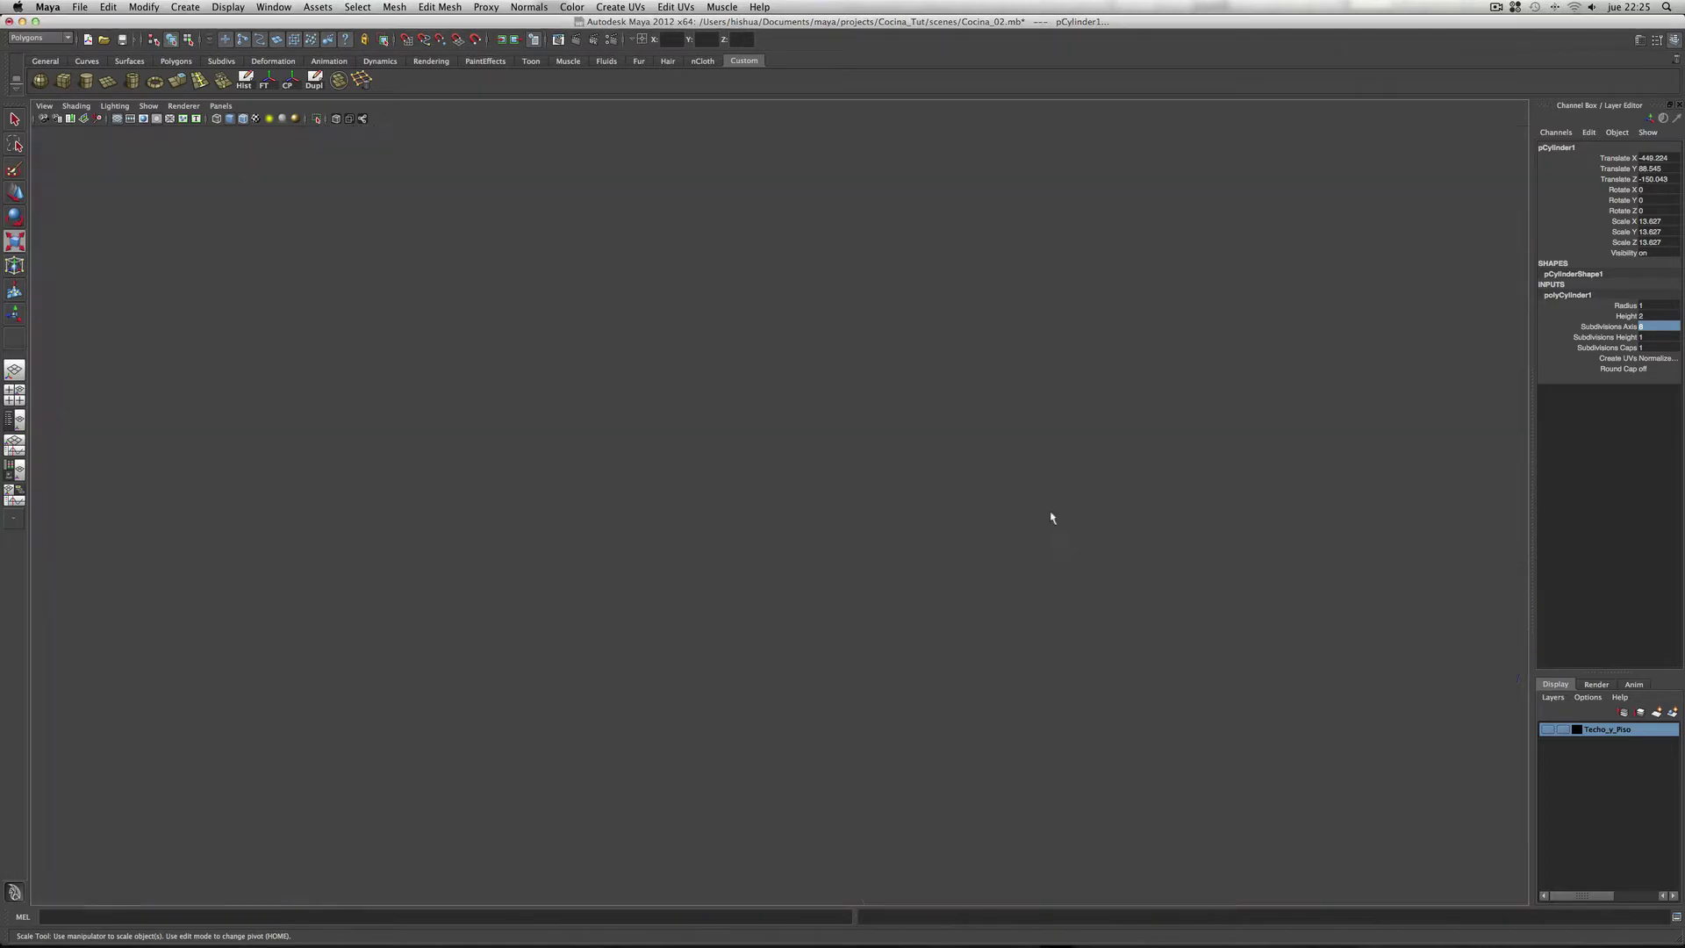
pyautogui.press('space')
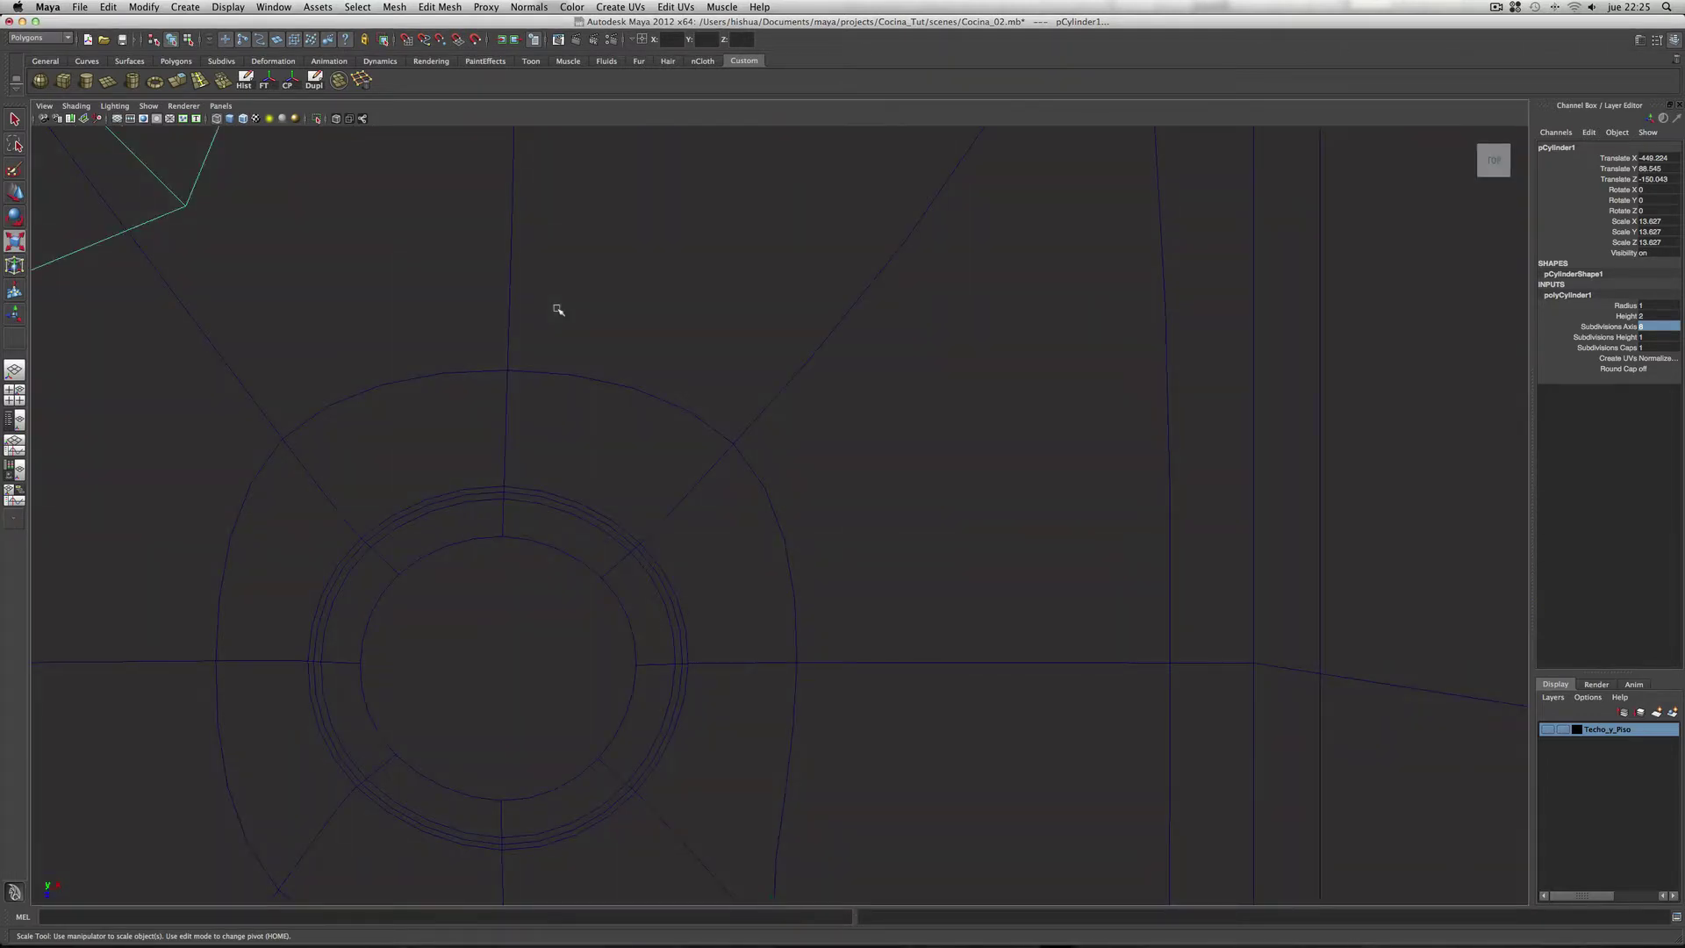
pyautogui.press('f')
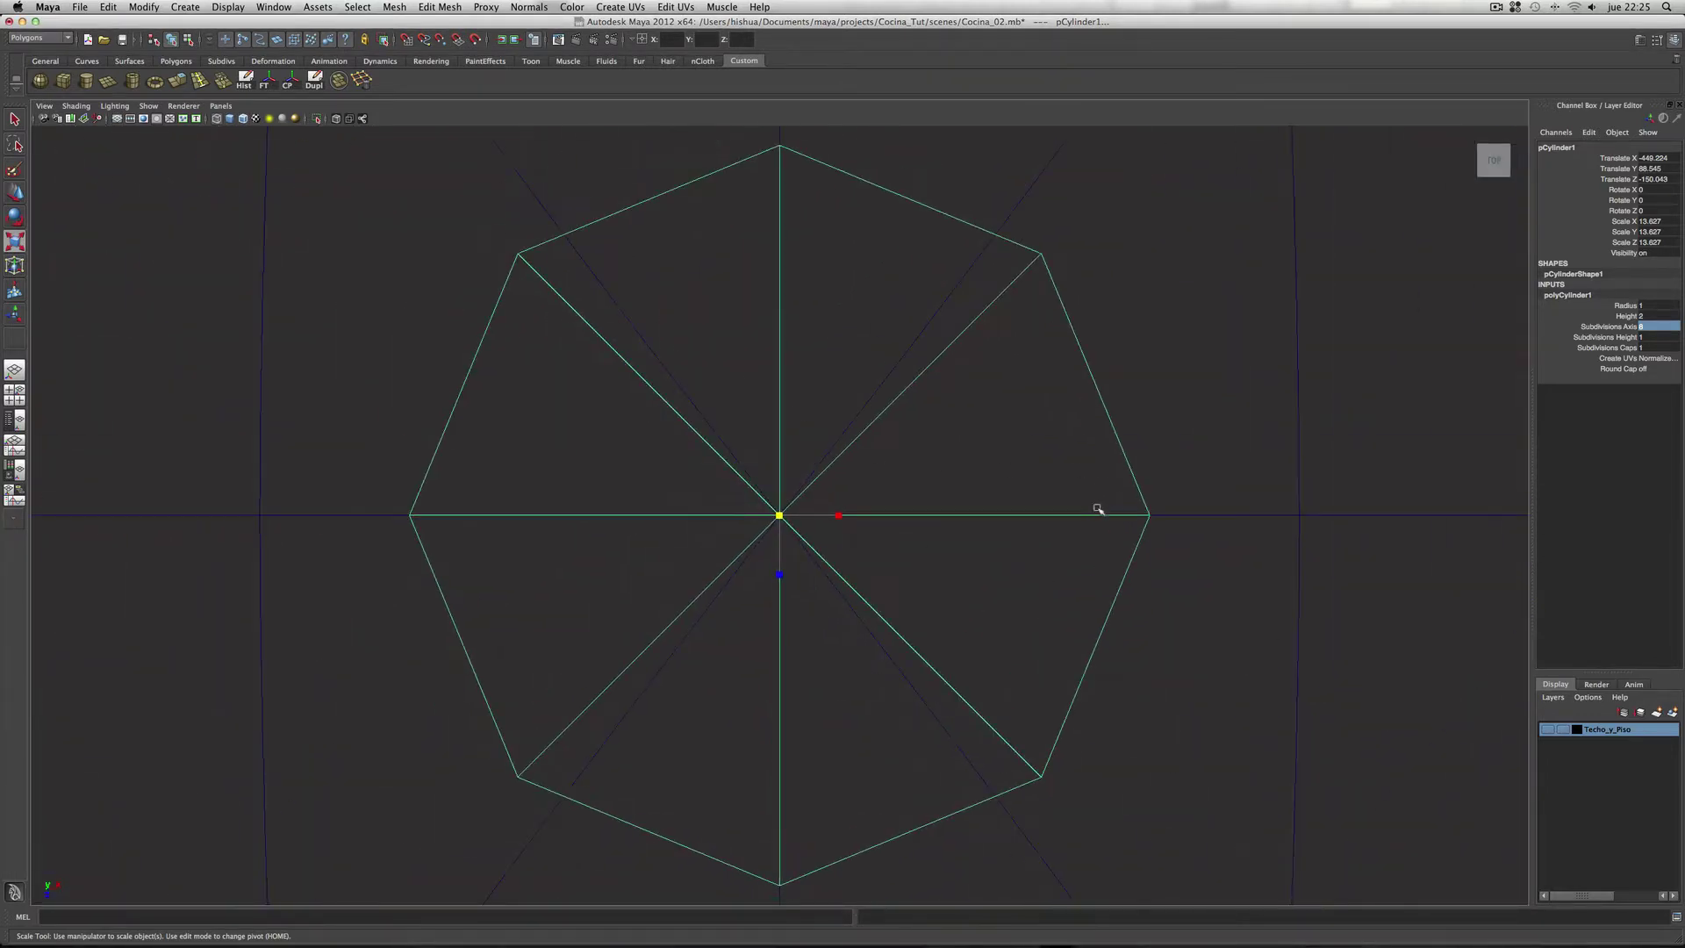
pyautogui.moveTo(1091, 517); pyautogui.dragTo(1046, 516, button='right')
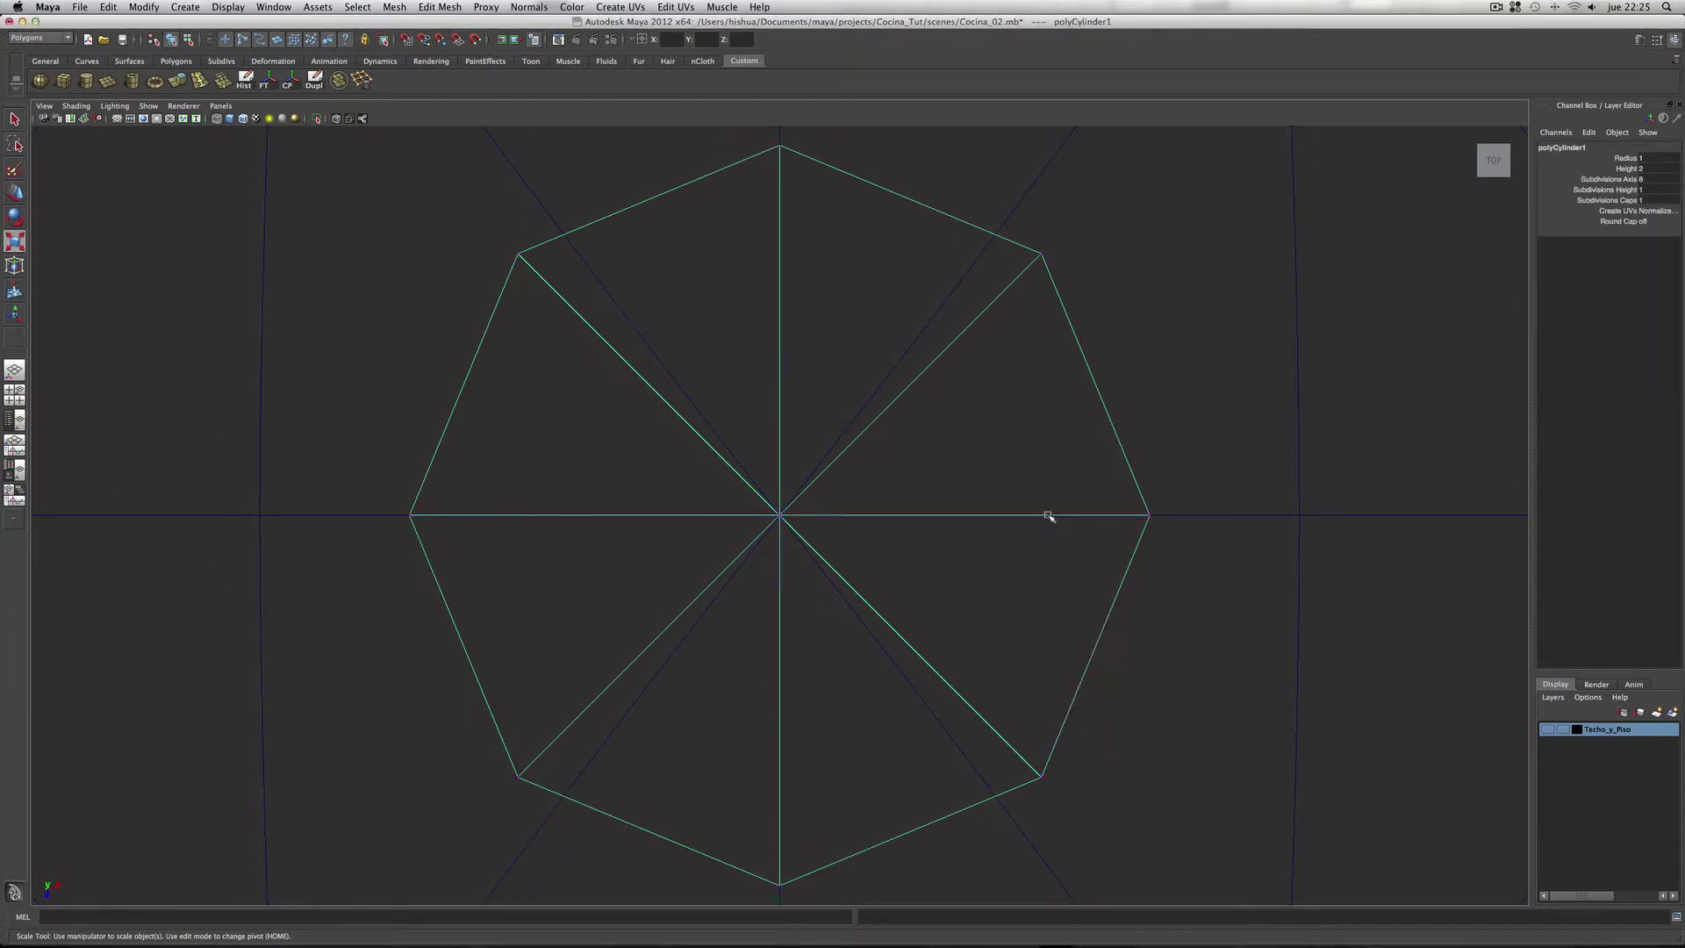
pyautogui.moveTo(903, 168); pyautogui.dragTo(1183, 847)
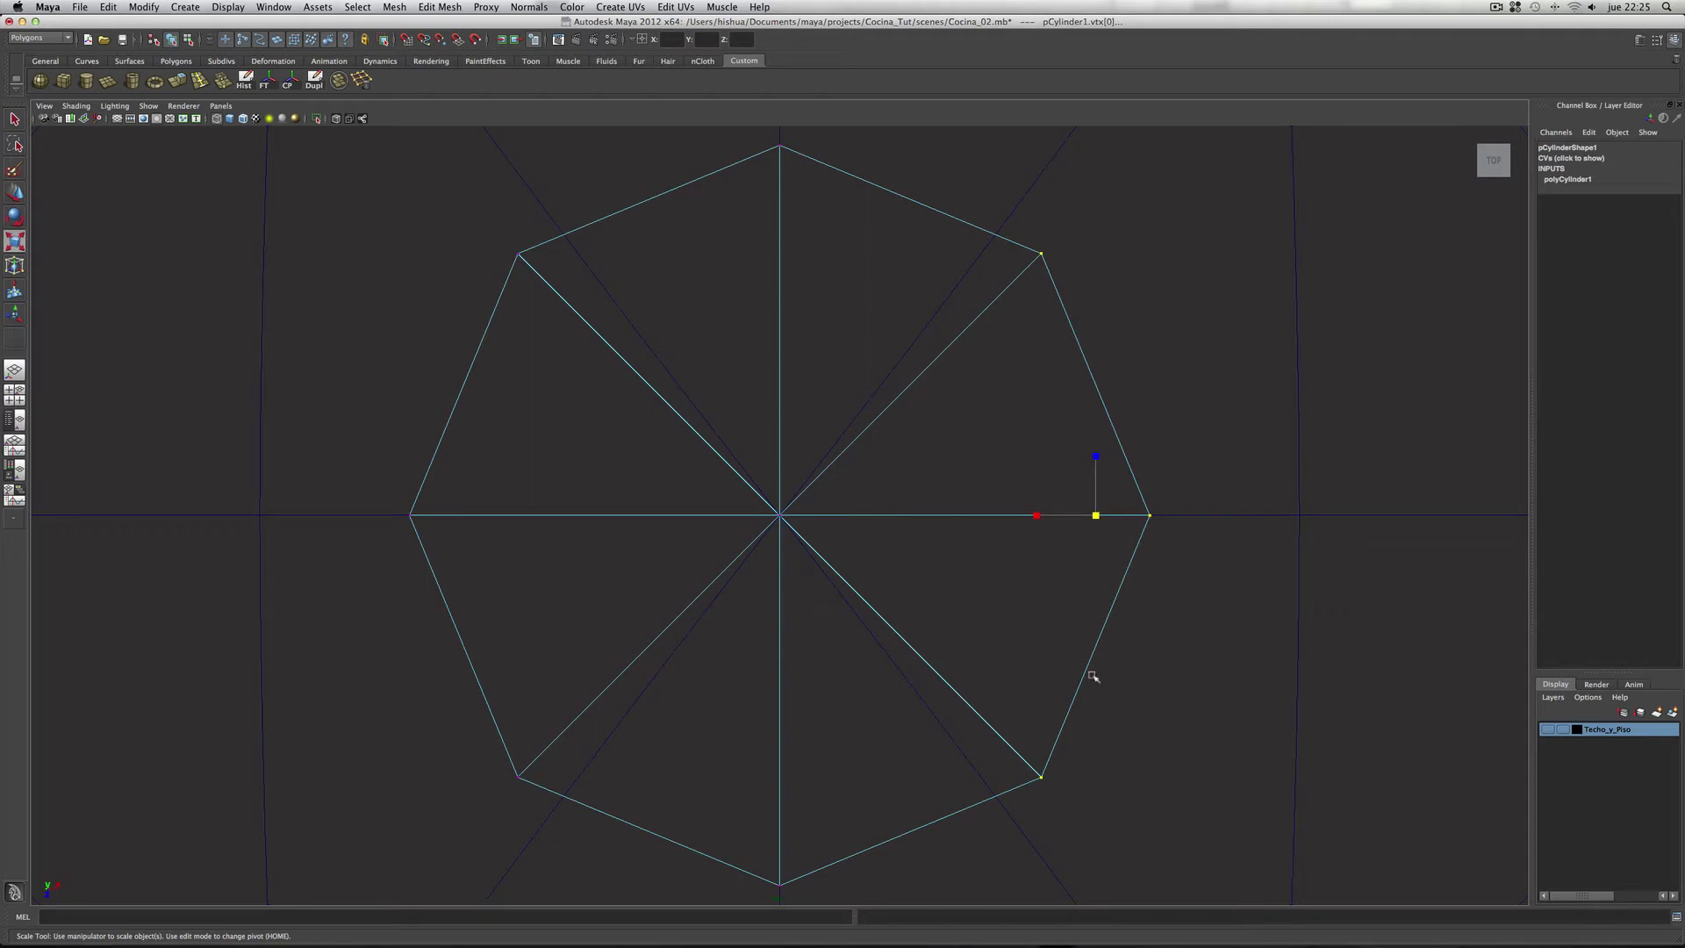
pyautogui.moveTo(1036, 523); pyautogui.dragTo(1093, 517)
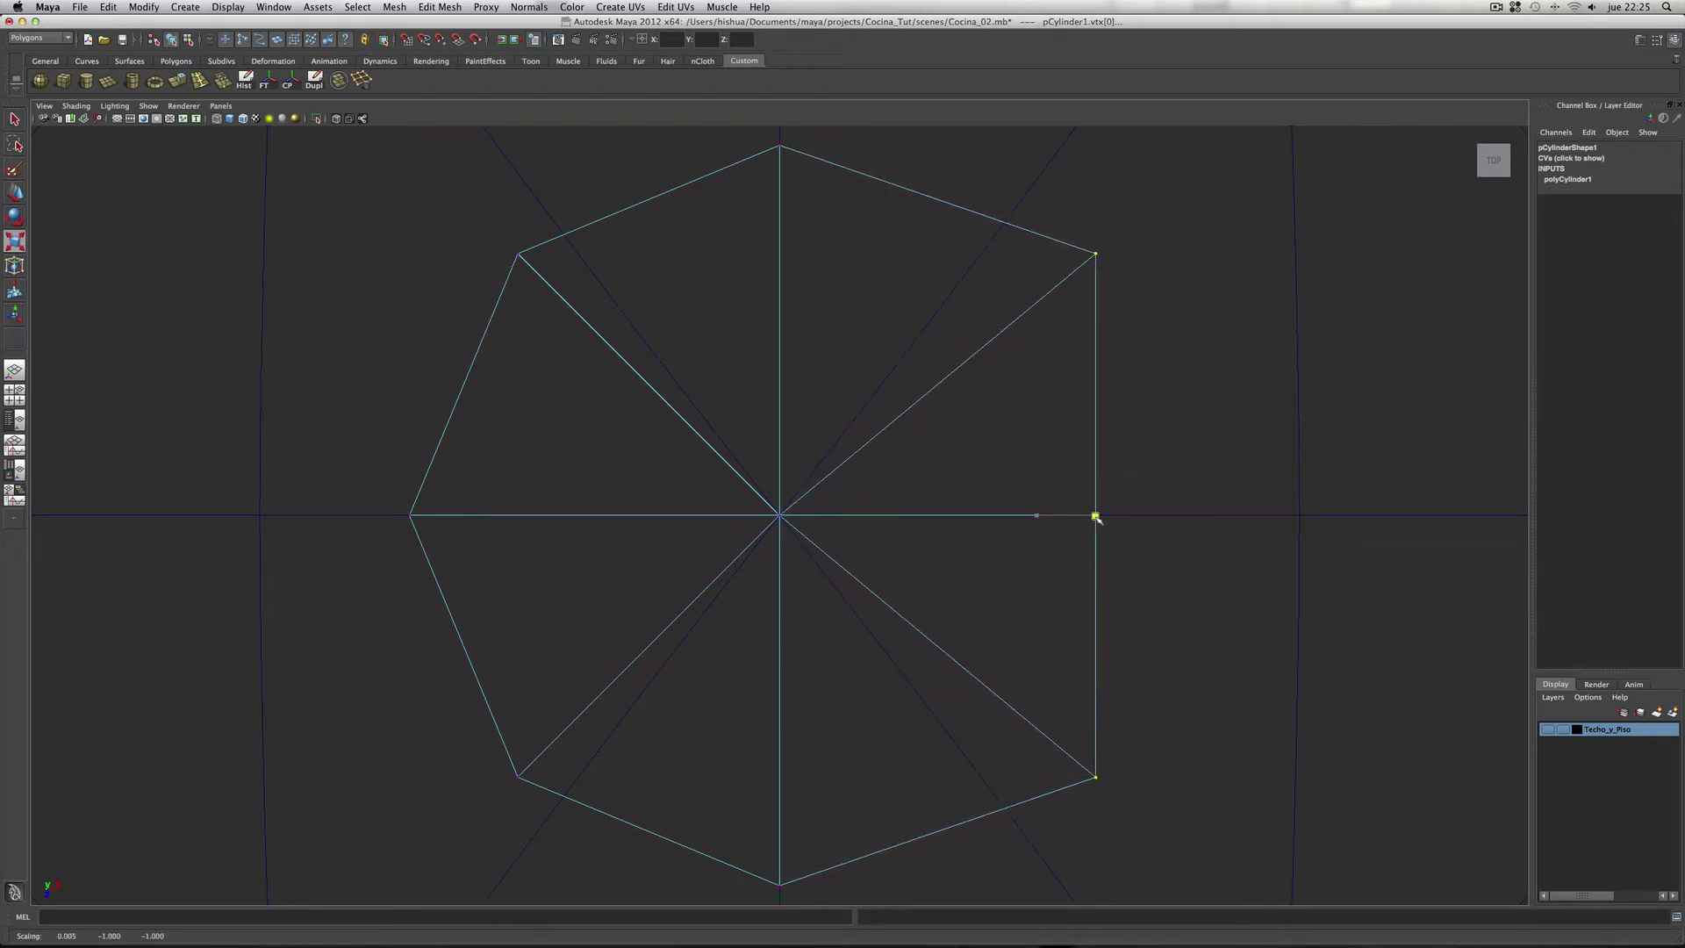
pyautogui.moveTo(1154, 517); pyautogui.dragTo(1097, 517)
pyautogui.moveTo(395, 614); pyautogui.dragTo(1298, 919)
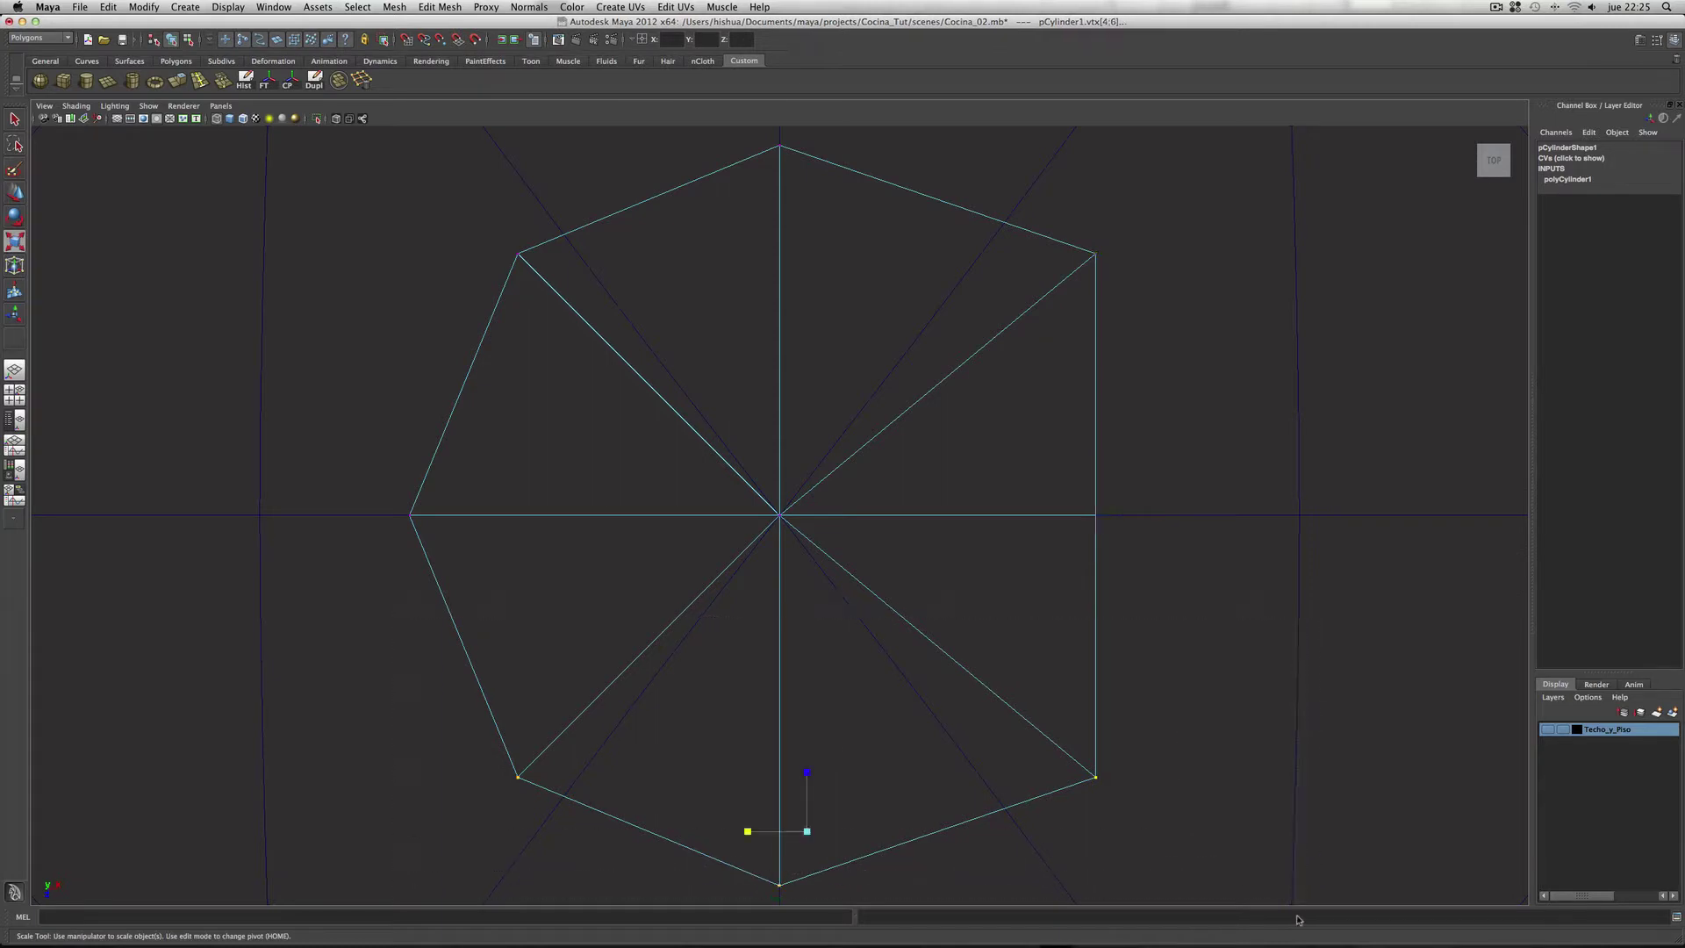
pyautogui.moveTo(806, 772); pyautogui.dragTo(824, 891)
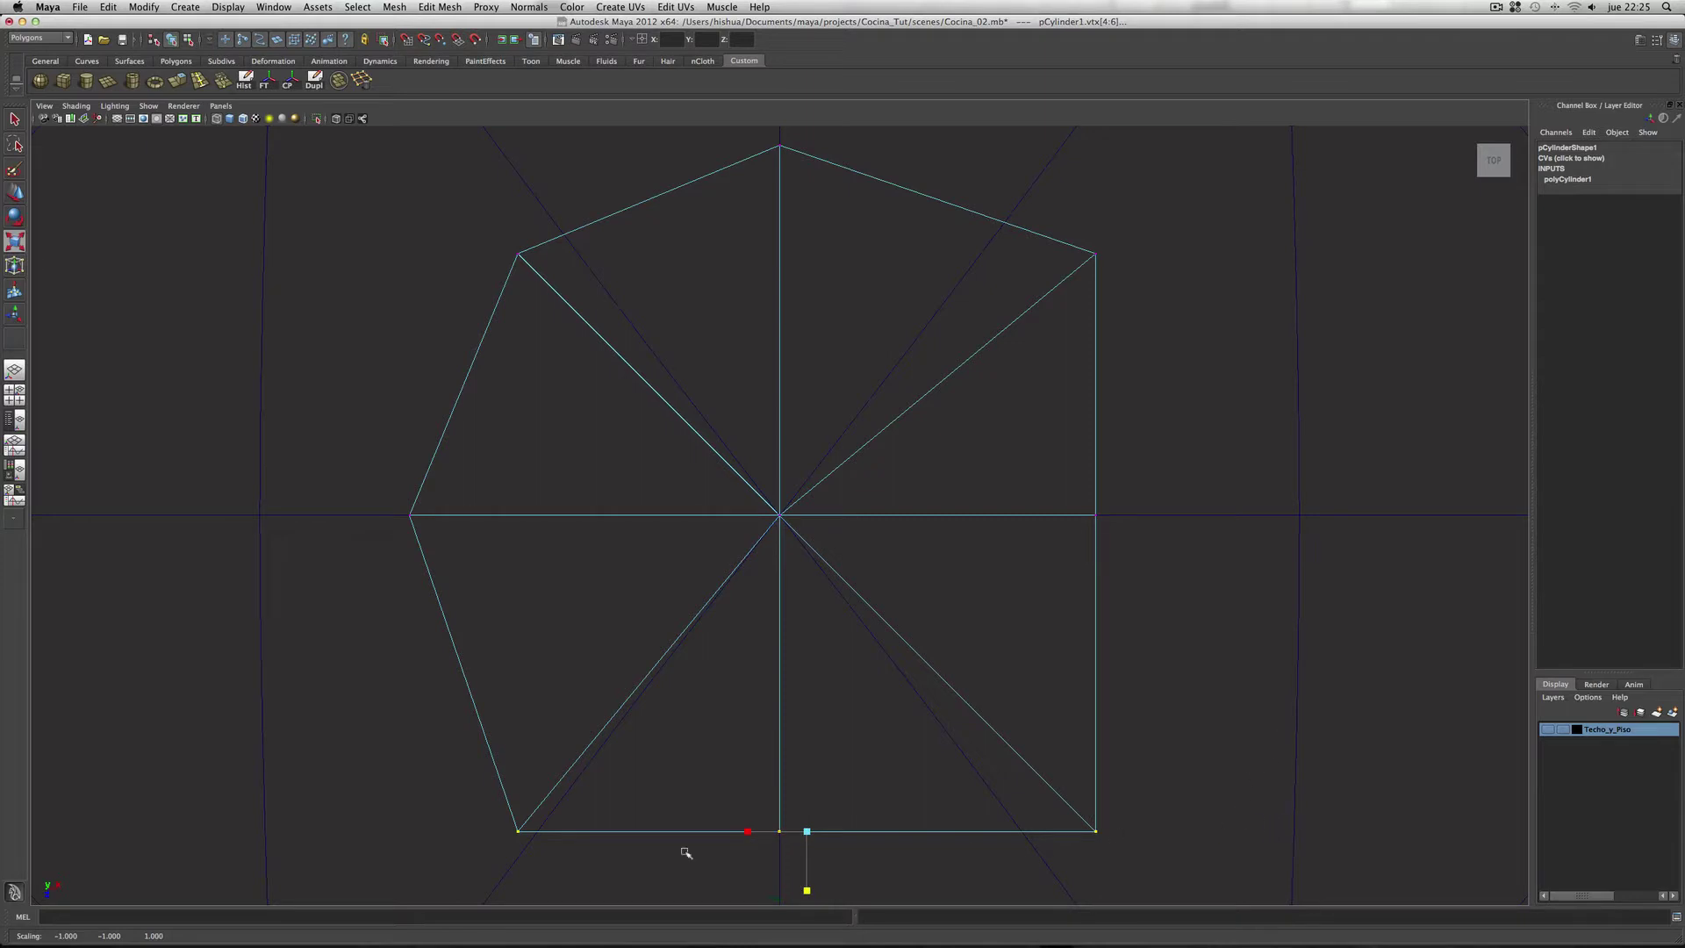
# Step: Point-snap the bottom-left vertex under the left vertex and the top-right vertex level with the top
pyautogui.moveTo(476, 810); pyautogui.dragTo(553, 877)
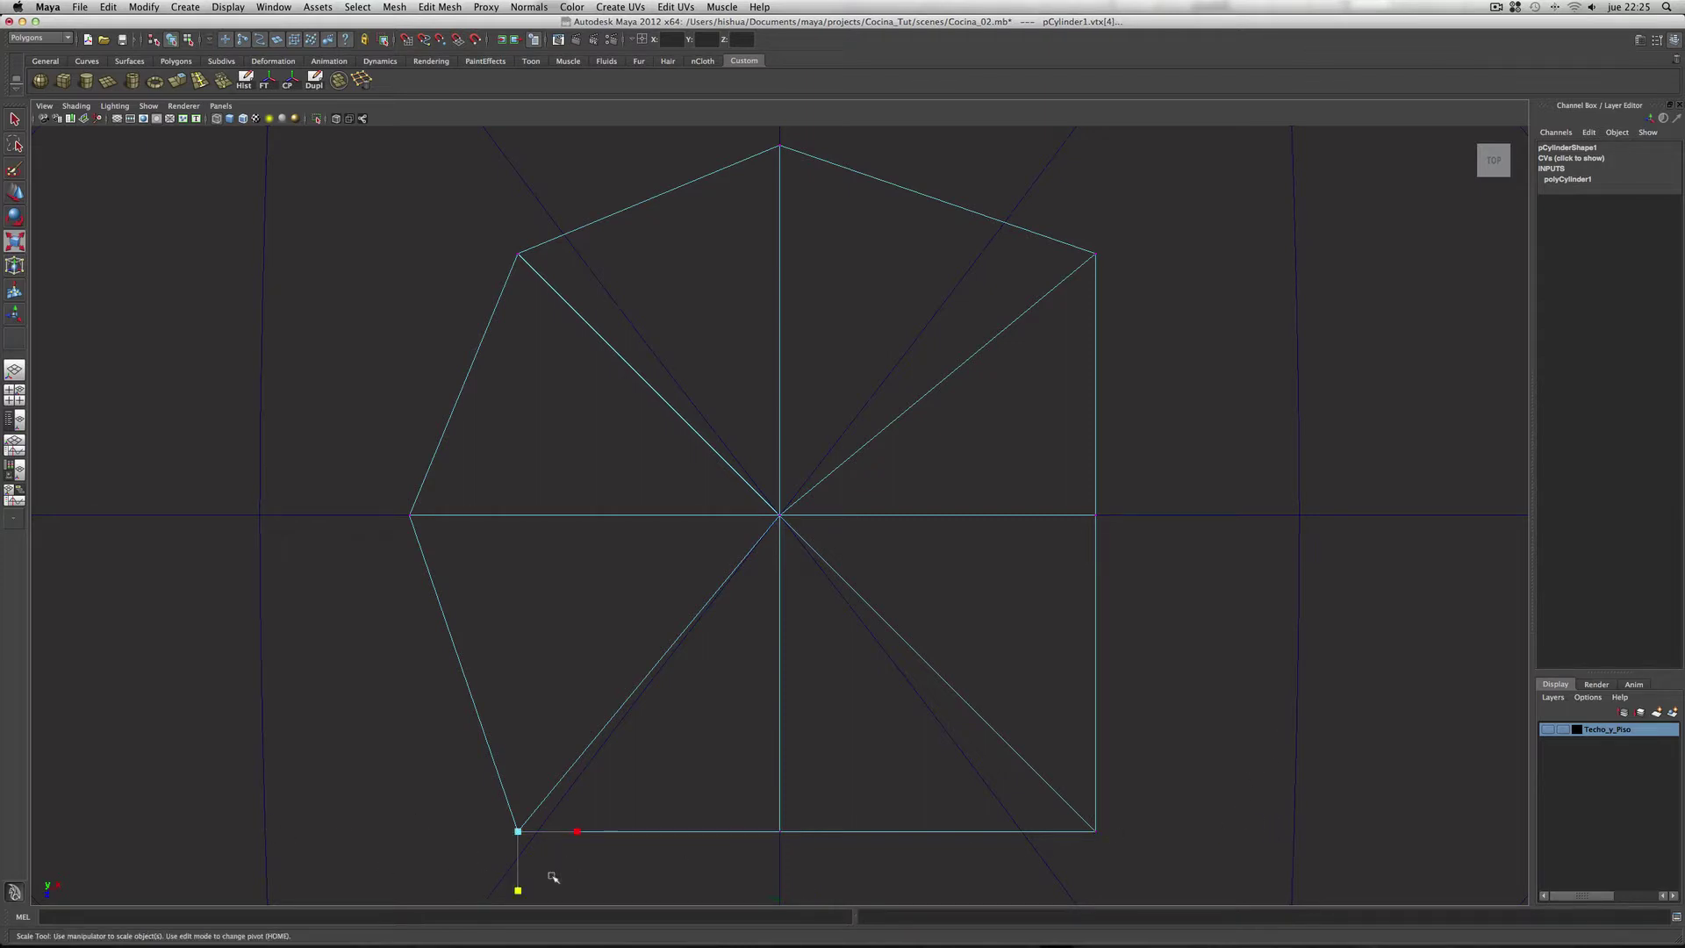
pyautogui.press('w')
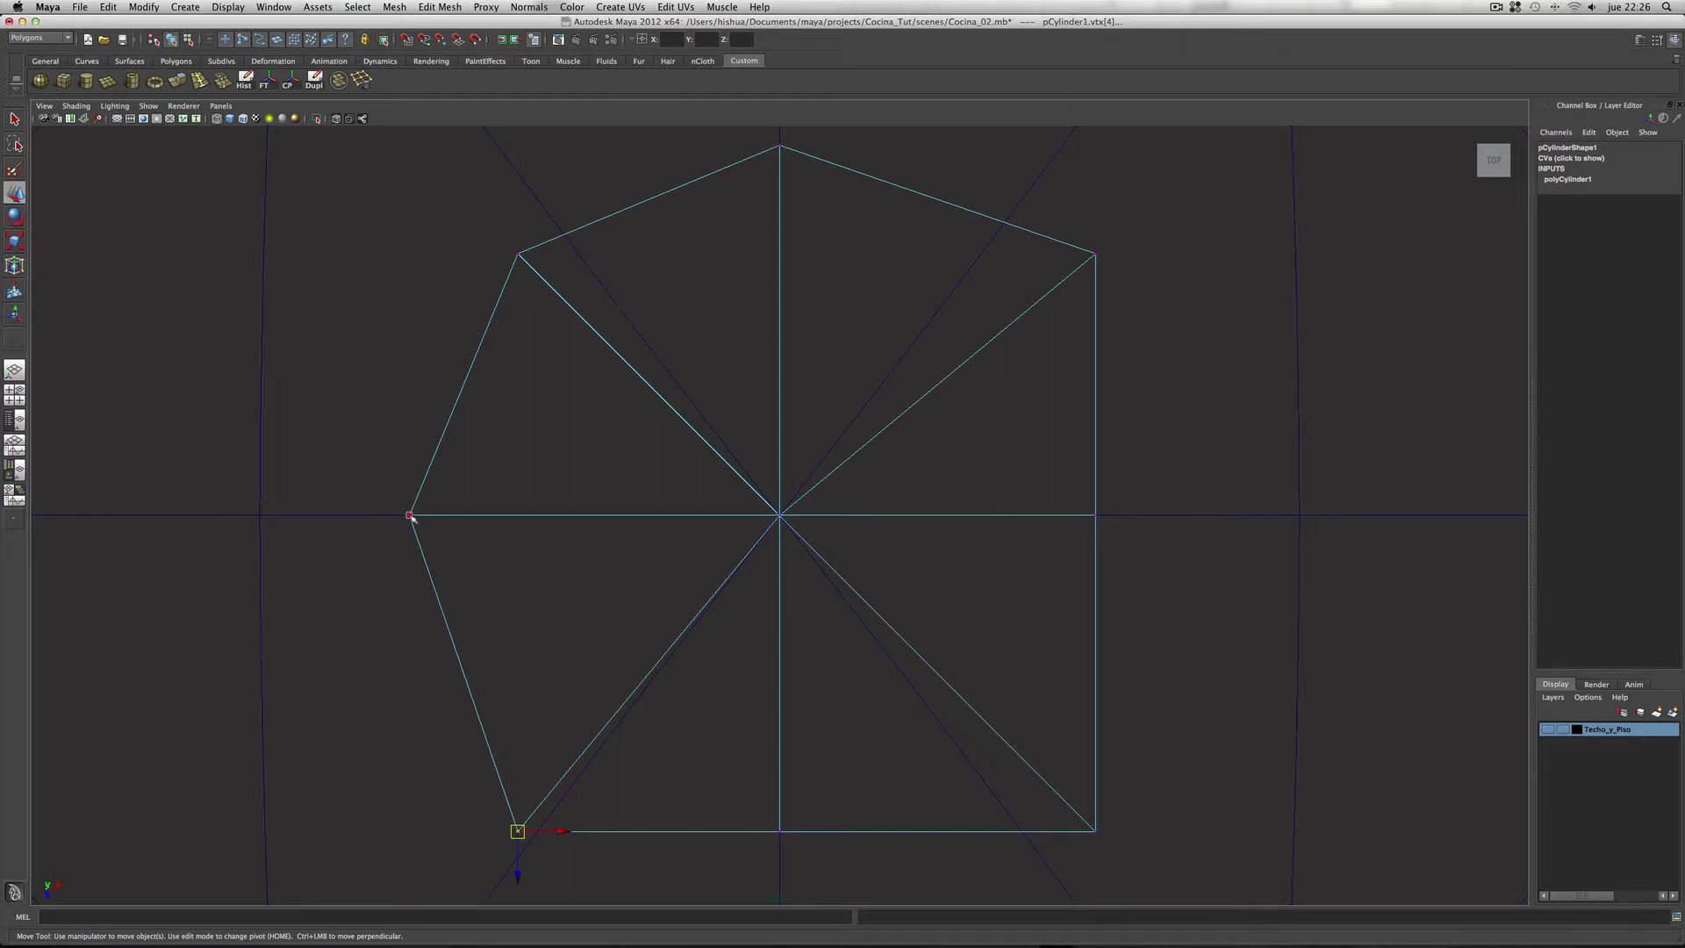
pyautogui.moveTo(562, 831); pyautogui.dragTo(581, 832)
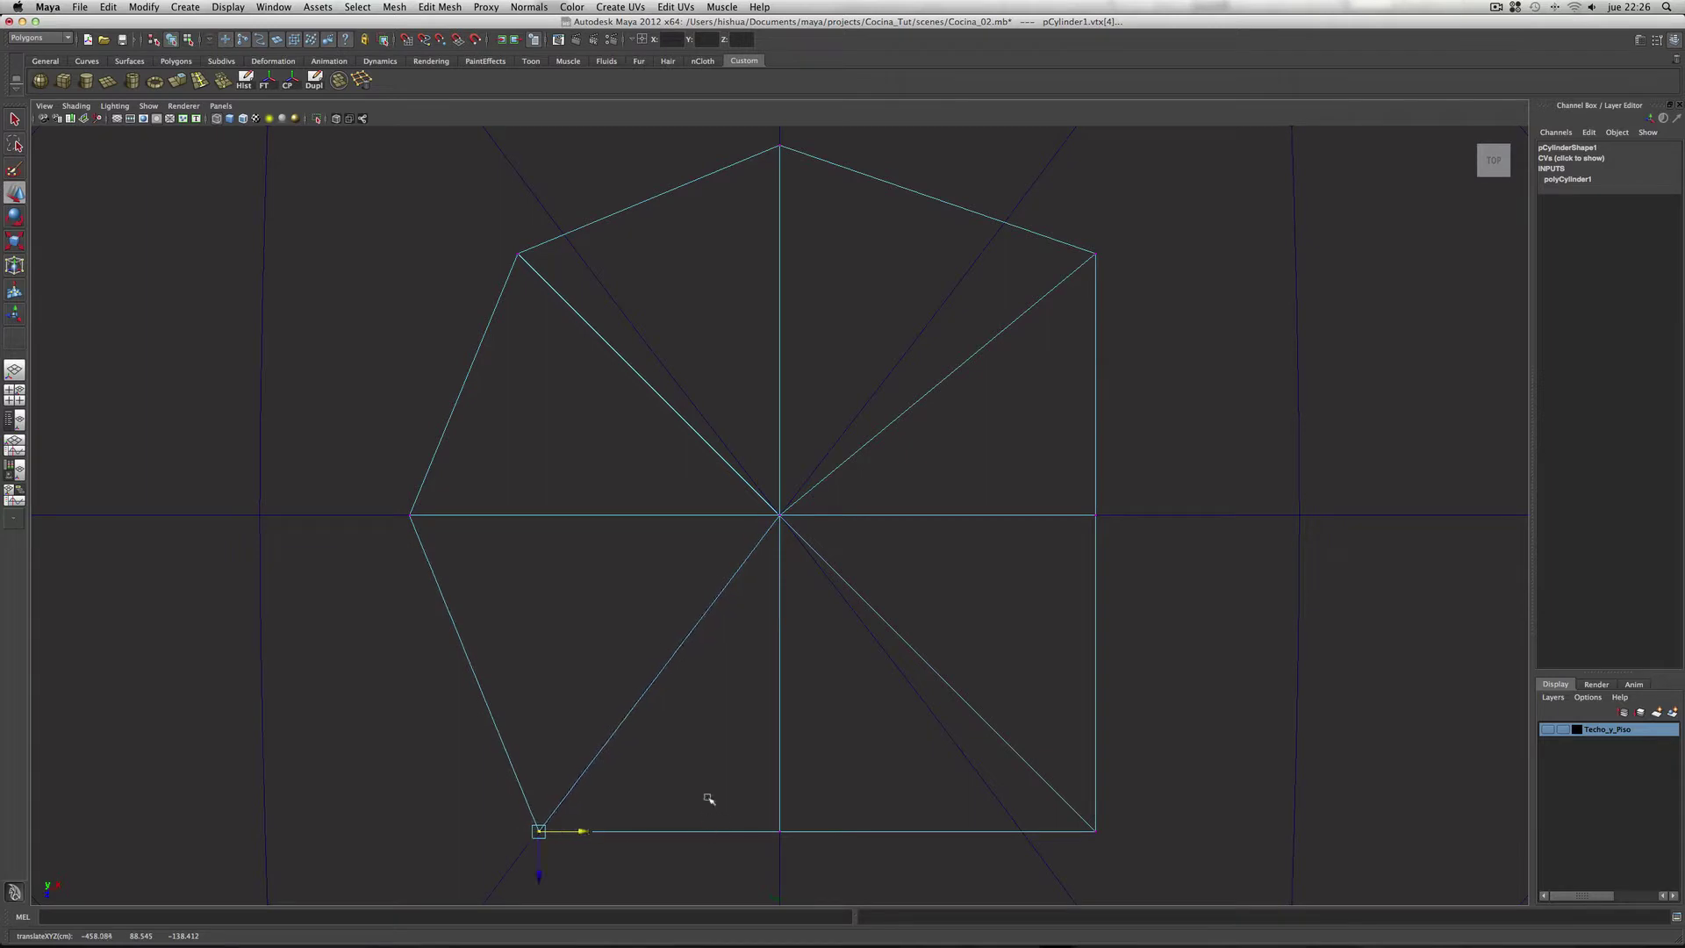
pyautogui.press('v')
pyautogui.middleClick(409, 516)
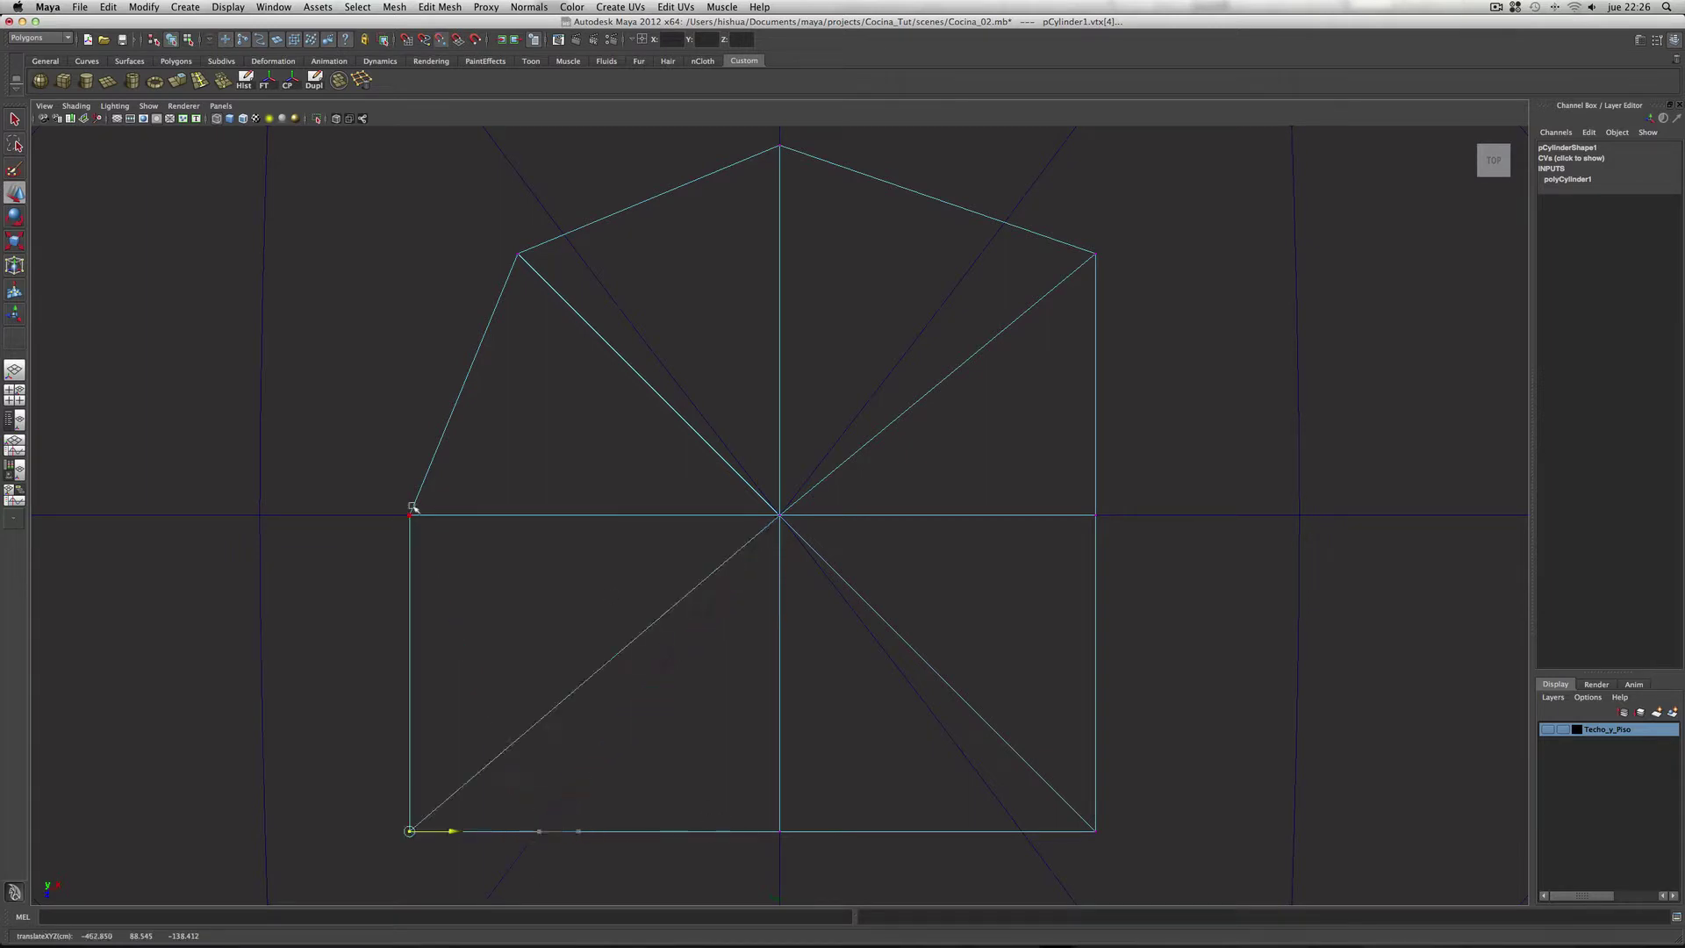
pyautogui.moveTo(1078, 230); pyautogui.dragTo(1141, 285)
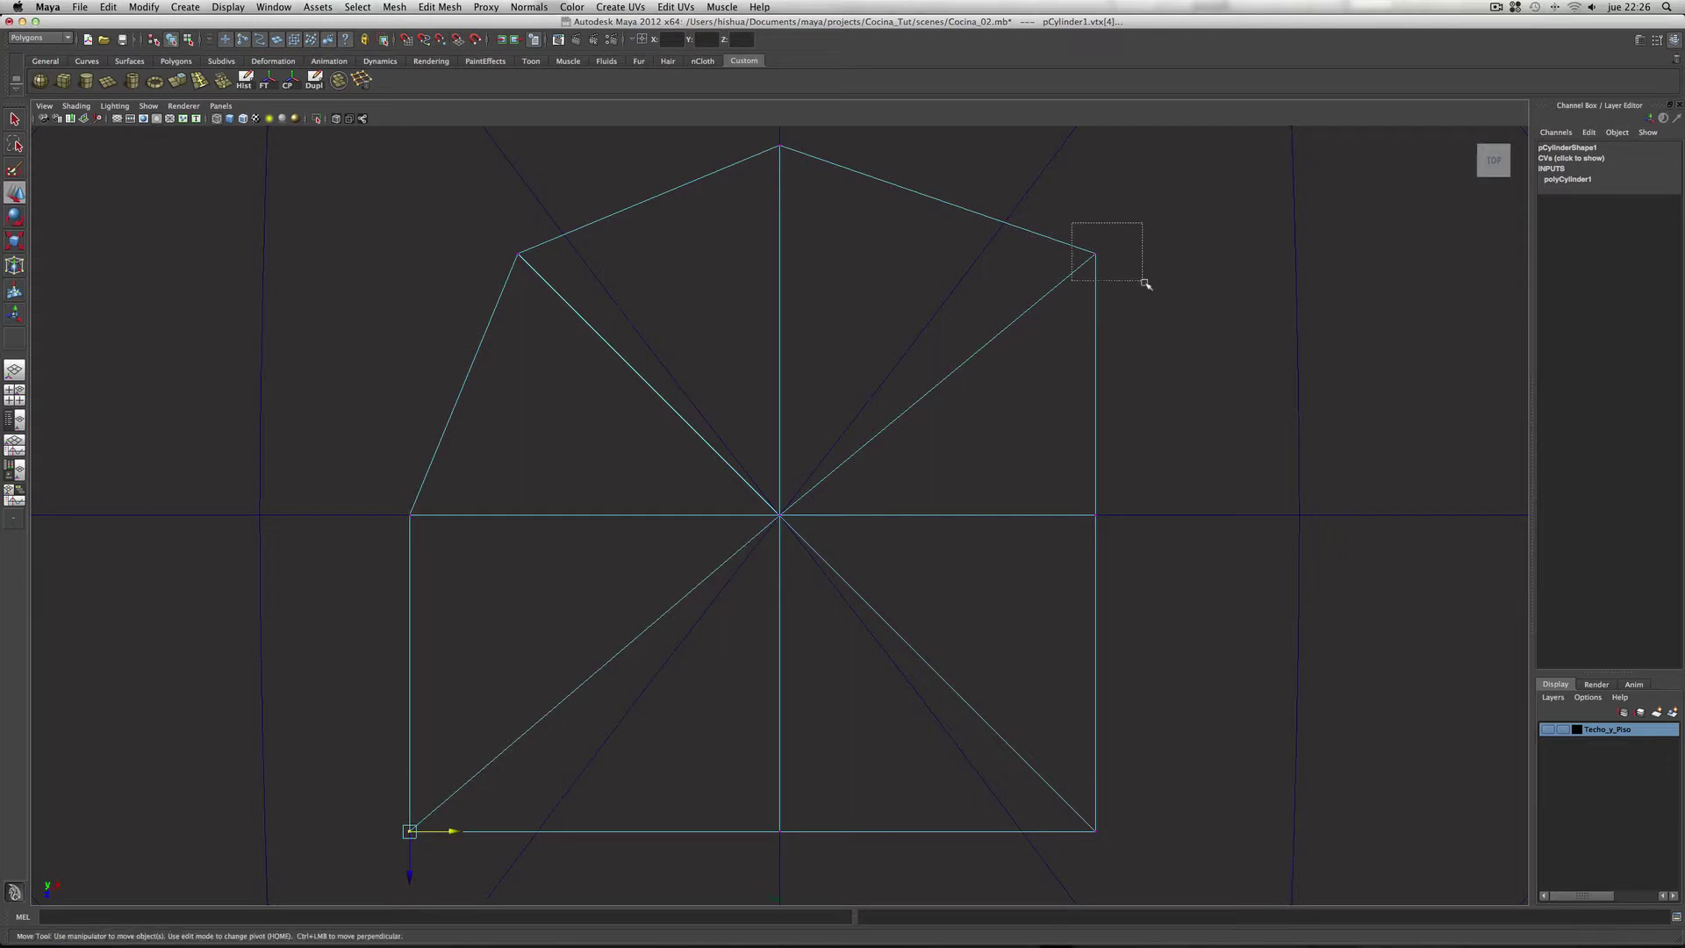
pyautogui.click(1096, 303)
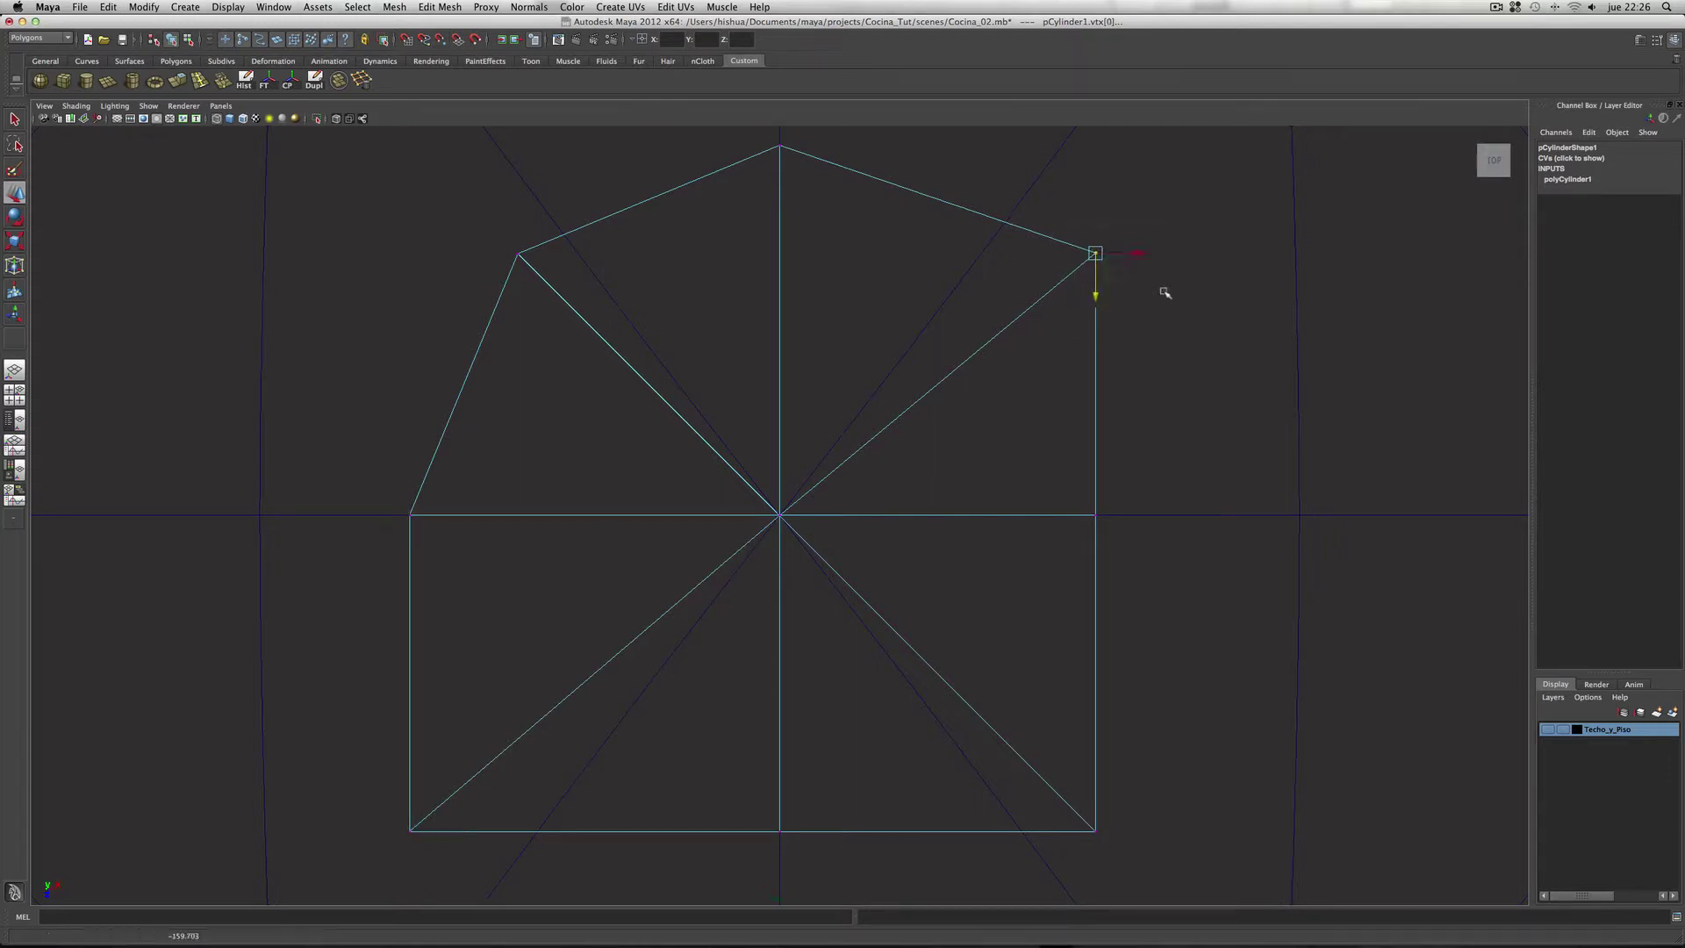
pyautogui.press('v')
pyautogui.middleClick(781, 146)
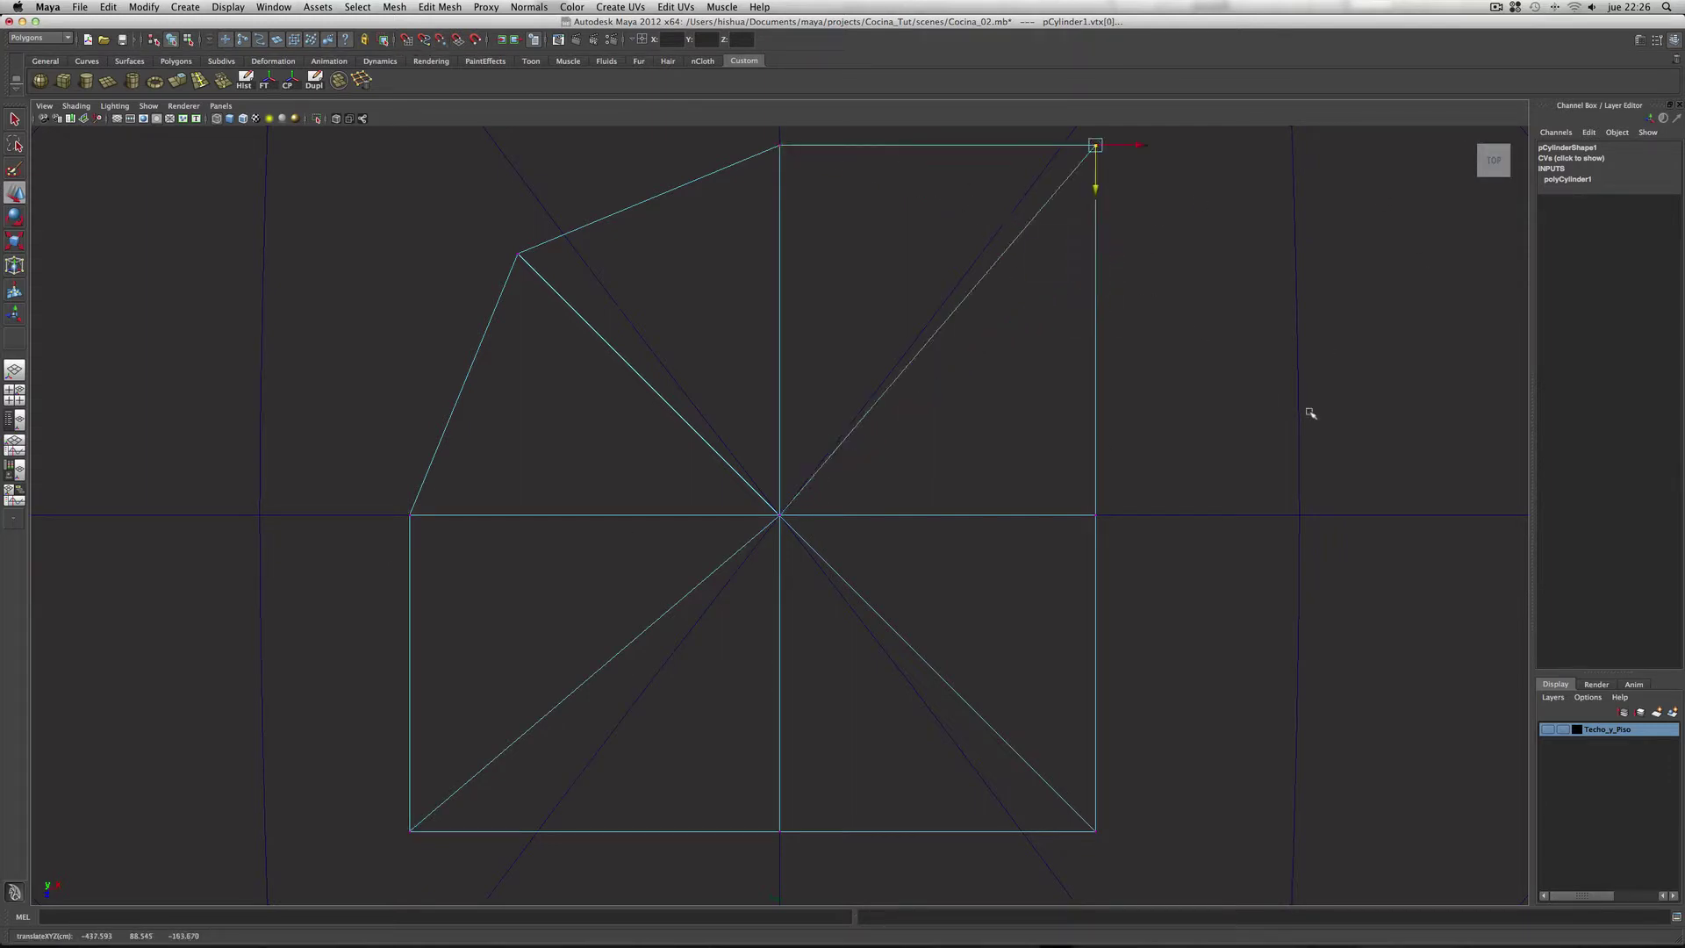
pyautogui.press('space')
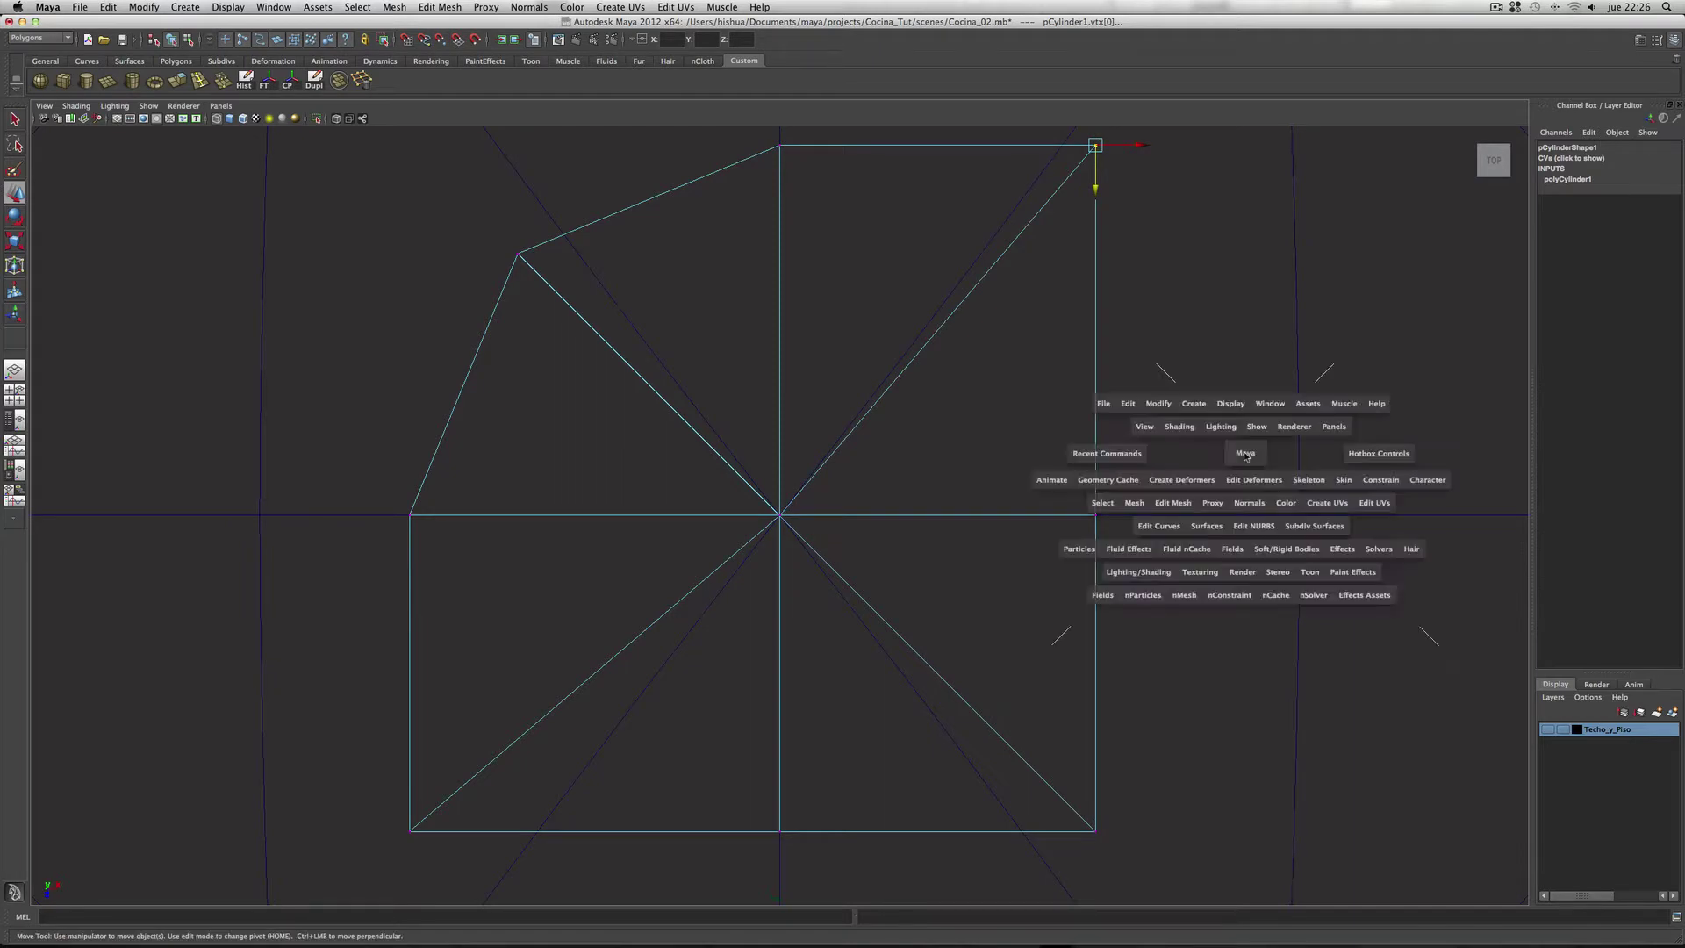
pyautogui.press('space')
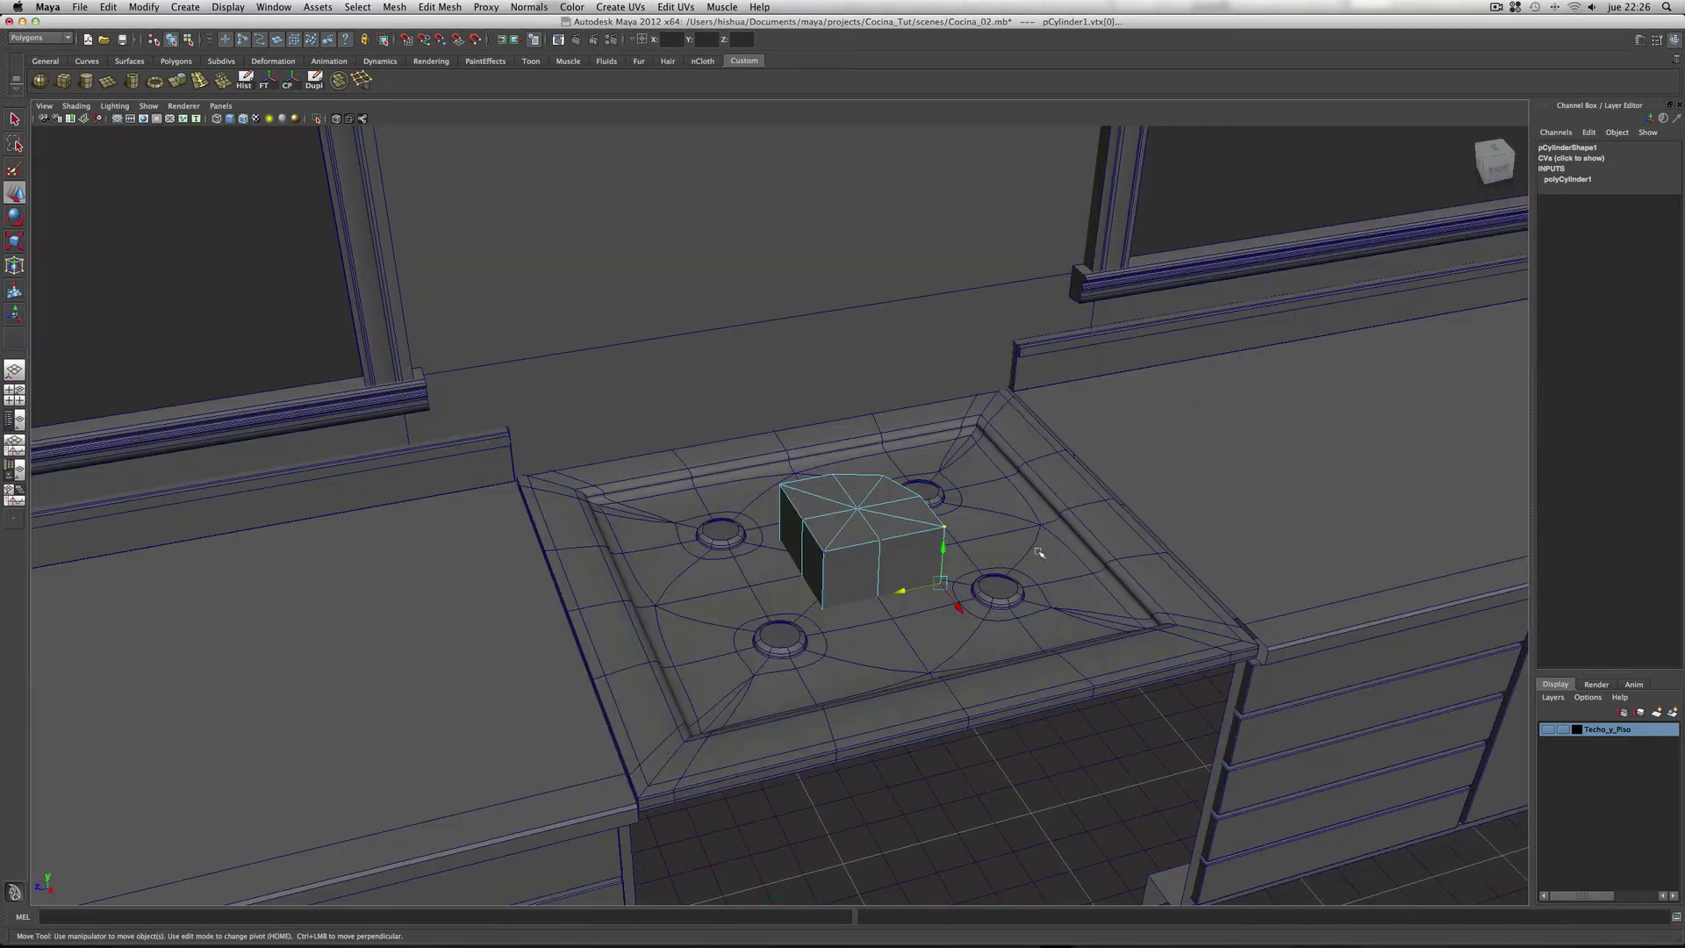
pyautogui.keyDown('alt'); pyautogui.moveTo(1038, 552); pyautogui.dragTo(1022, 555); pyautogui.keyUp('alt')
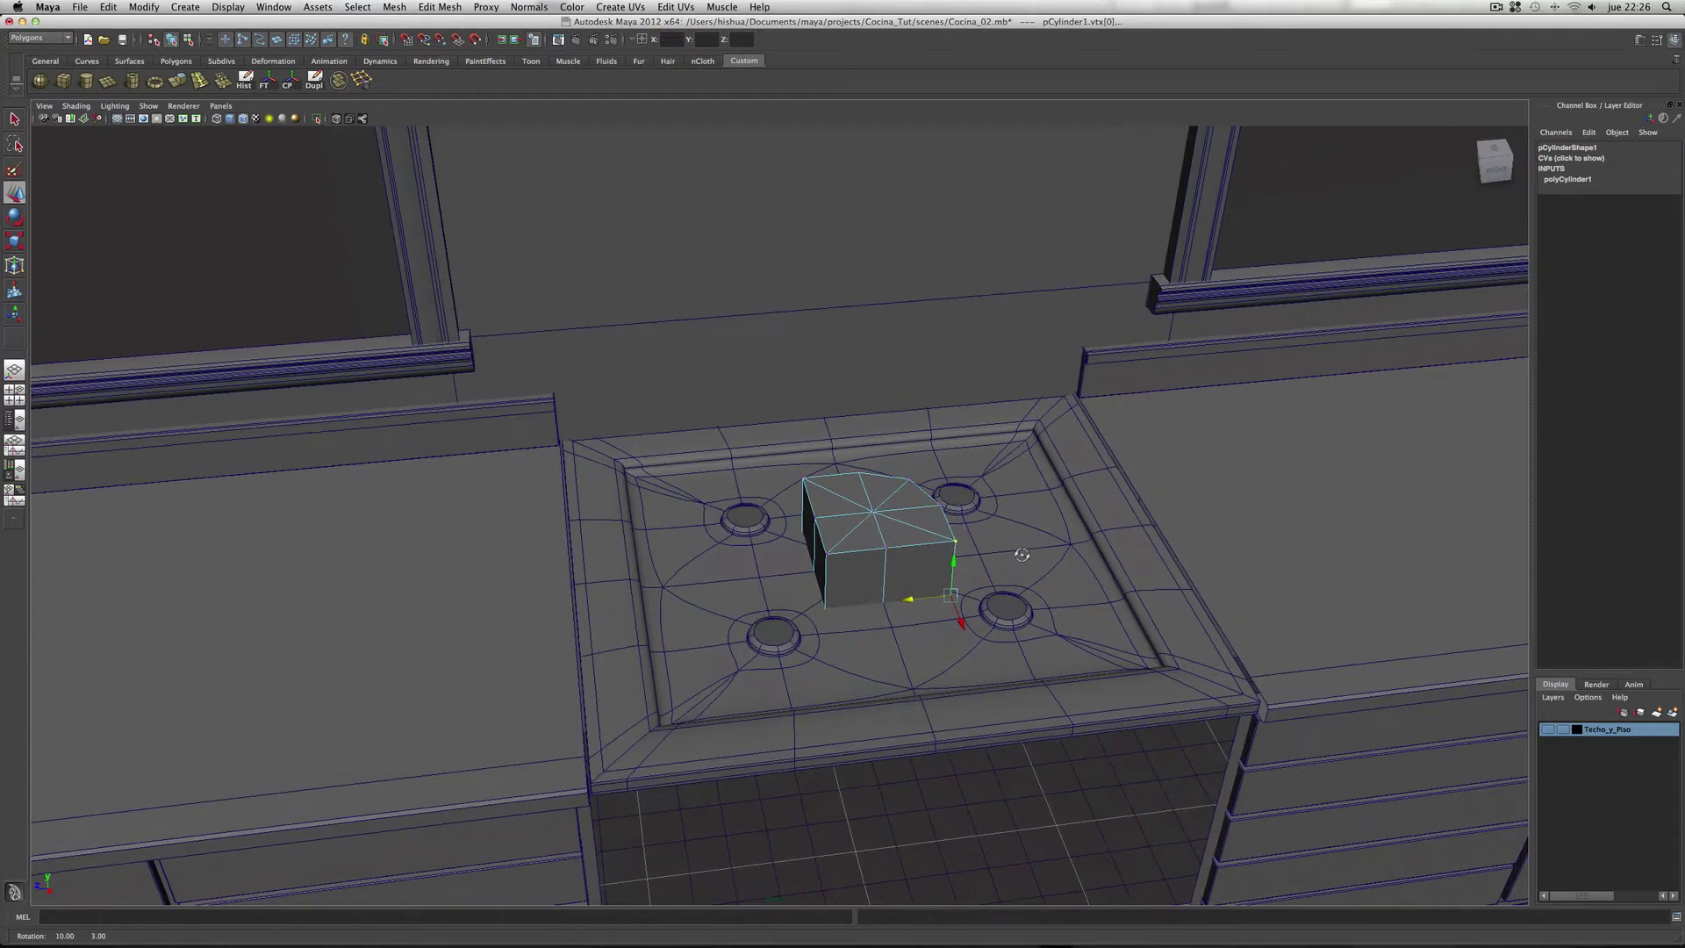
pyautogui.click(16, 220)
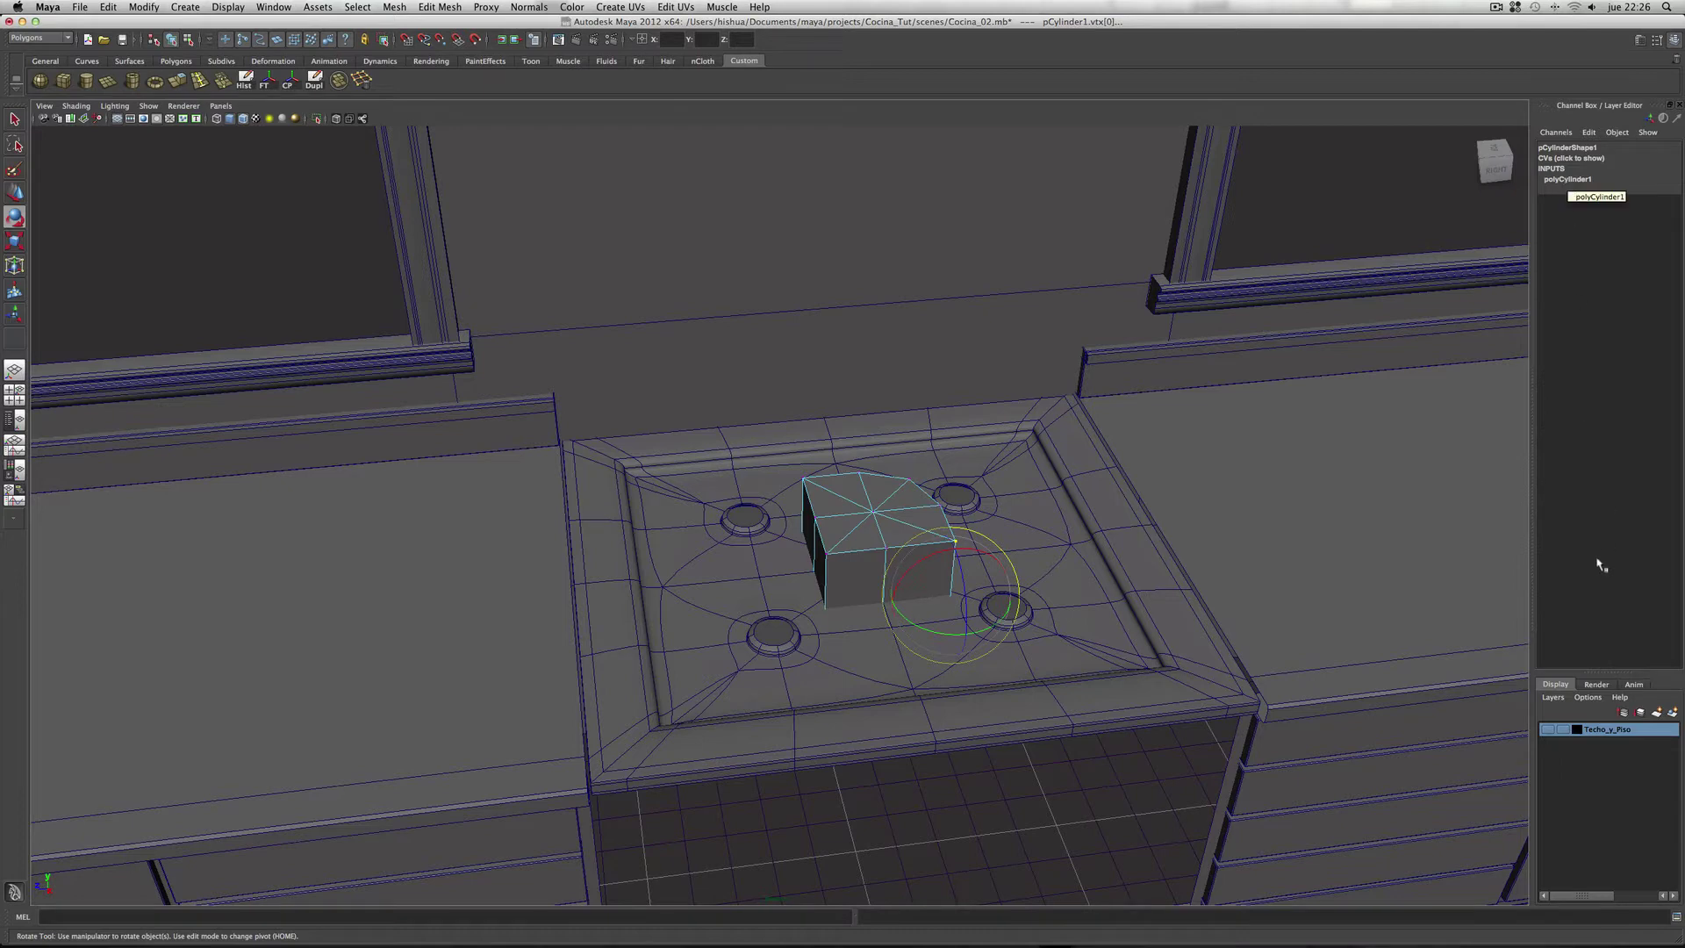
pyautogui.hotkey('ctrl', 'a')
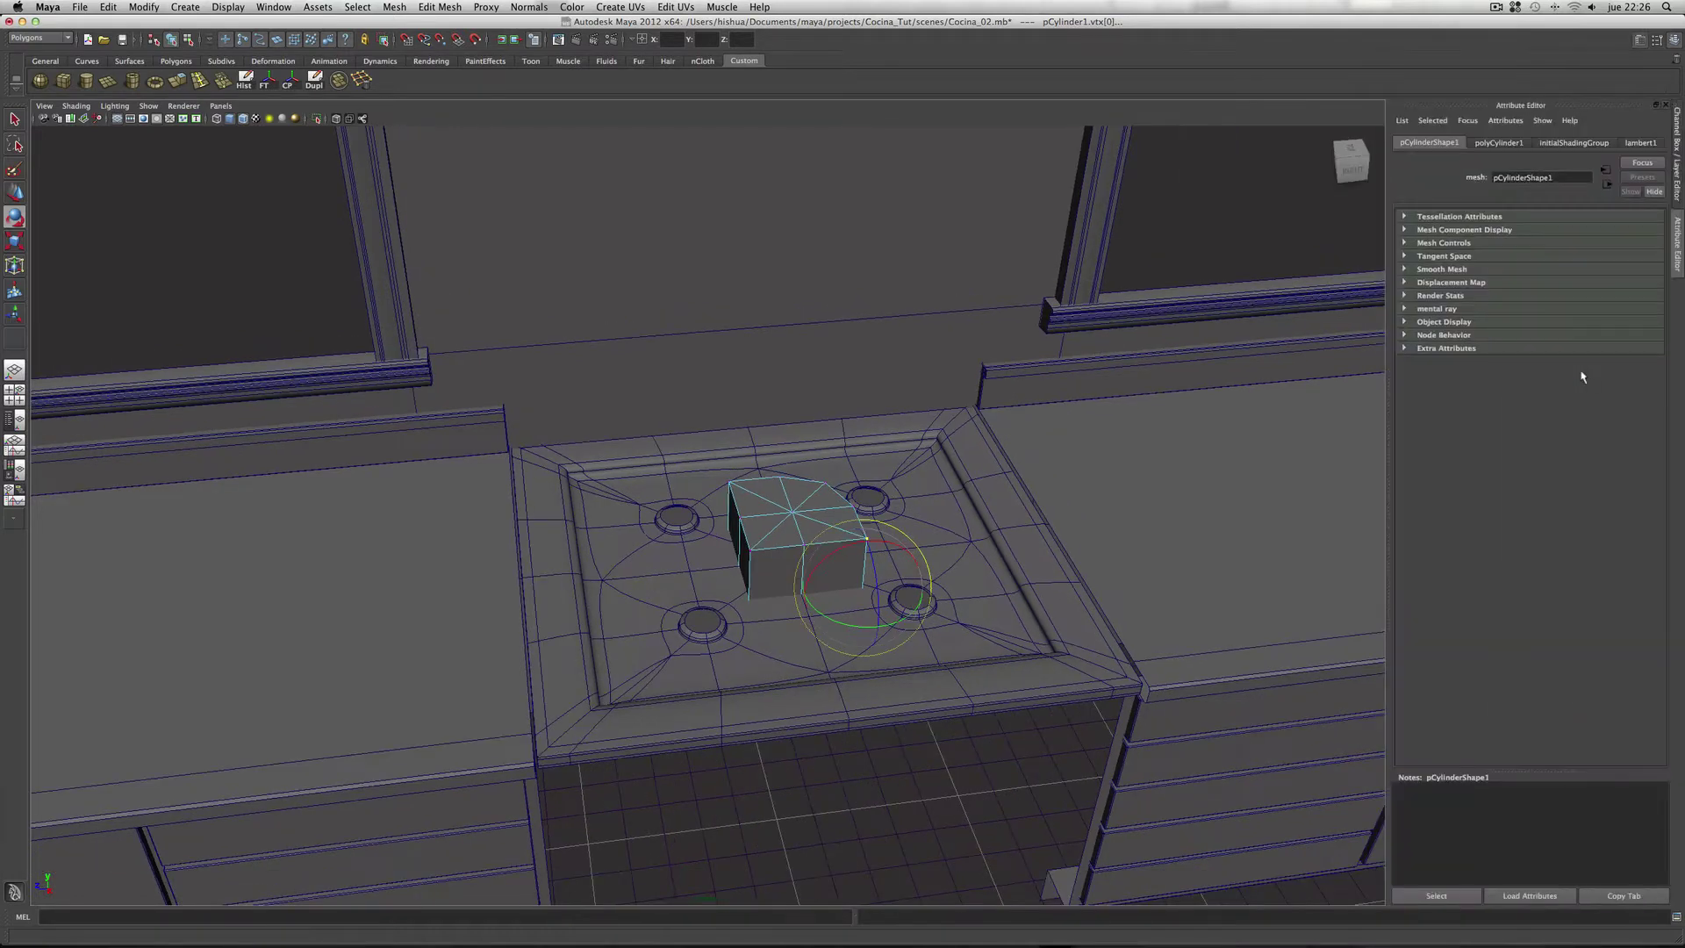
pyautogui.hotkey('ctrl', 'a')
pyautogui.click(1558, 180)
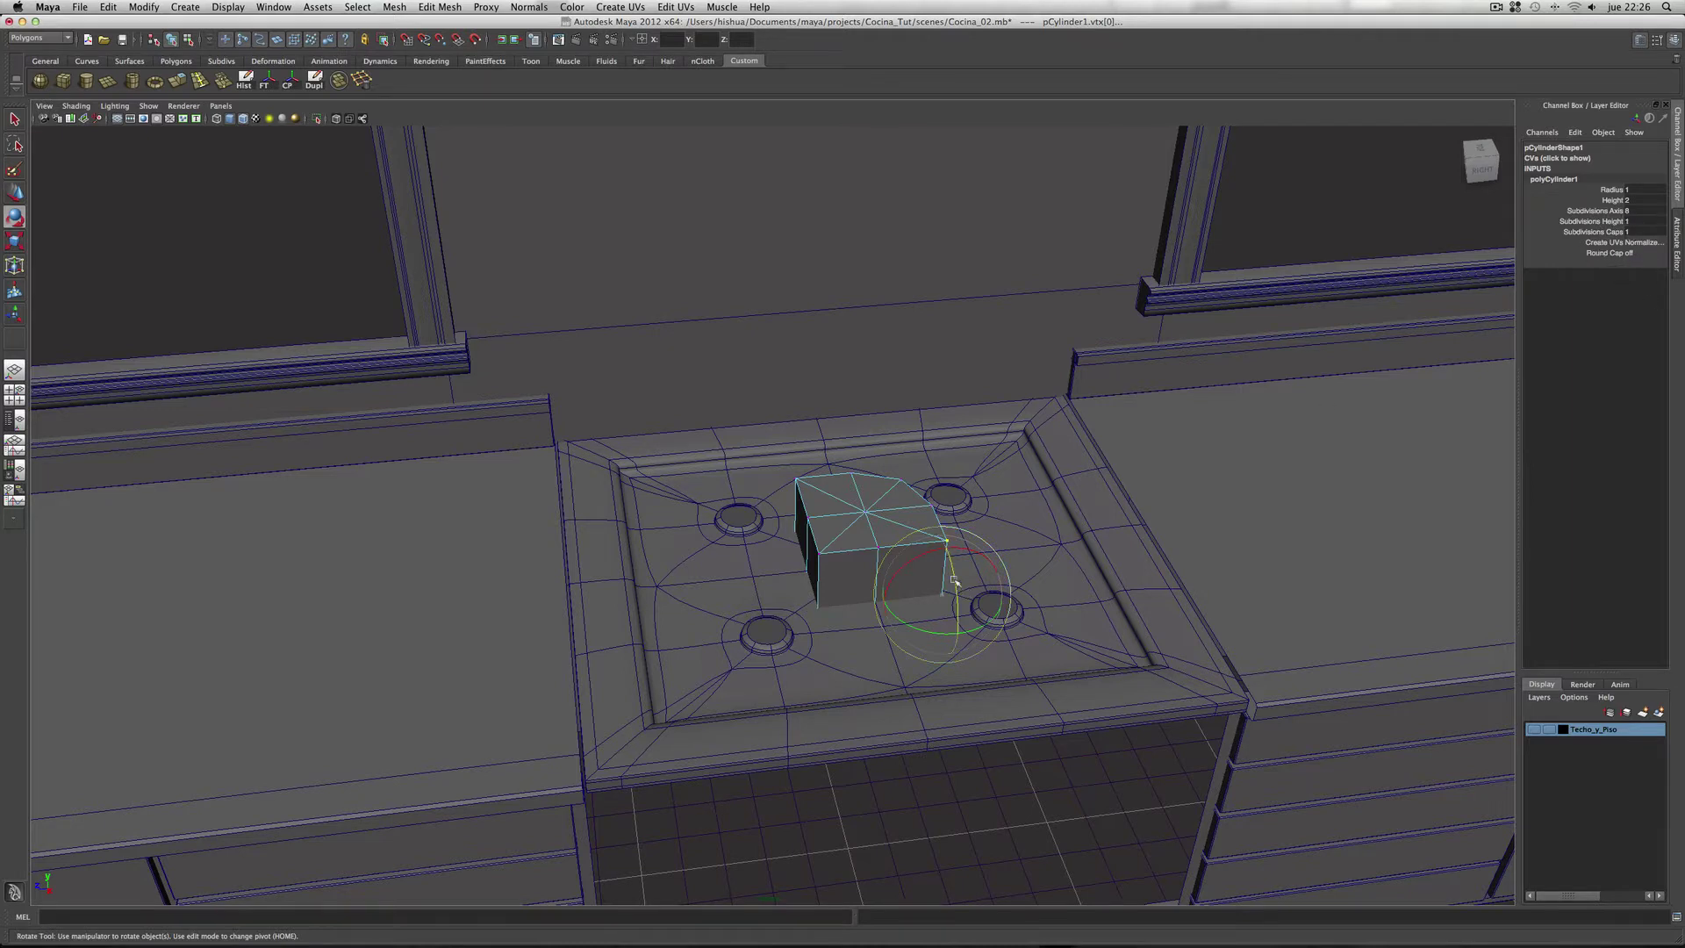
pyautogui.moveTo(956, 588); pyautogui.dragTo(955, 619)
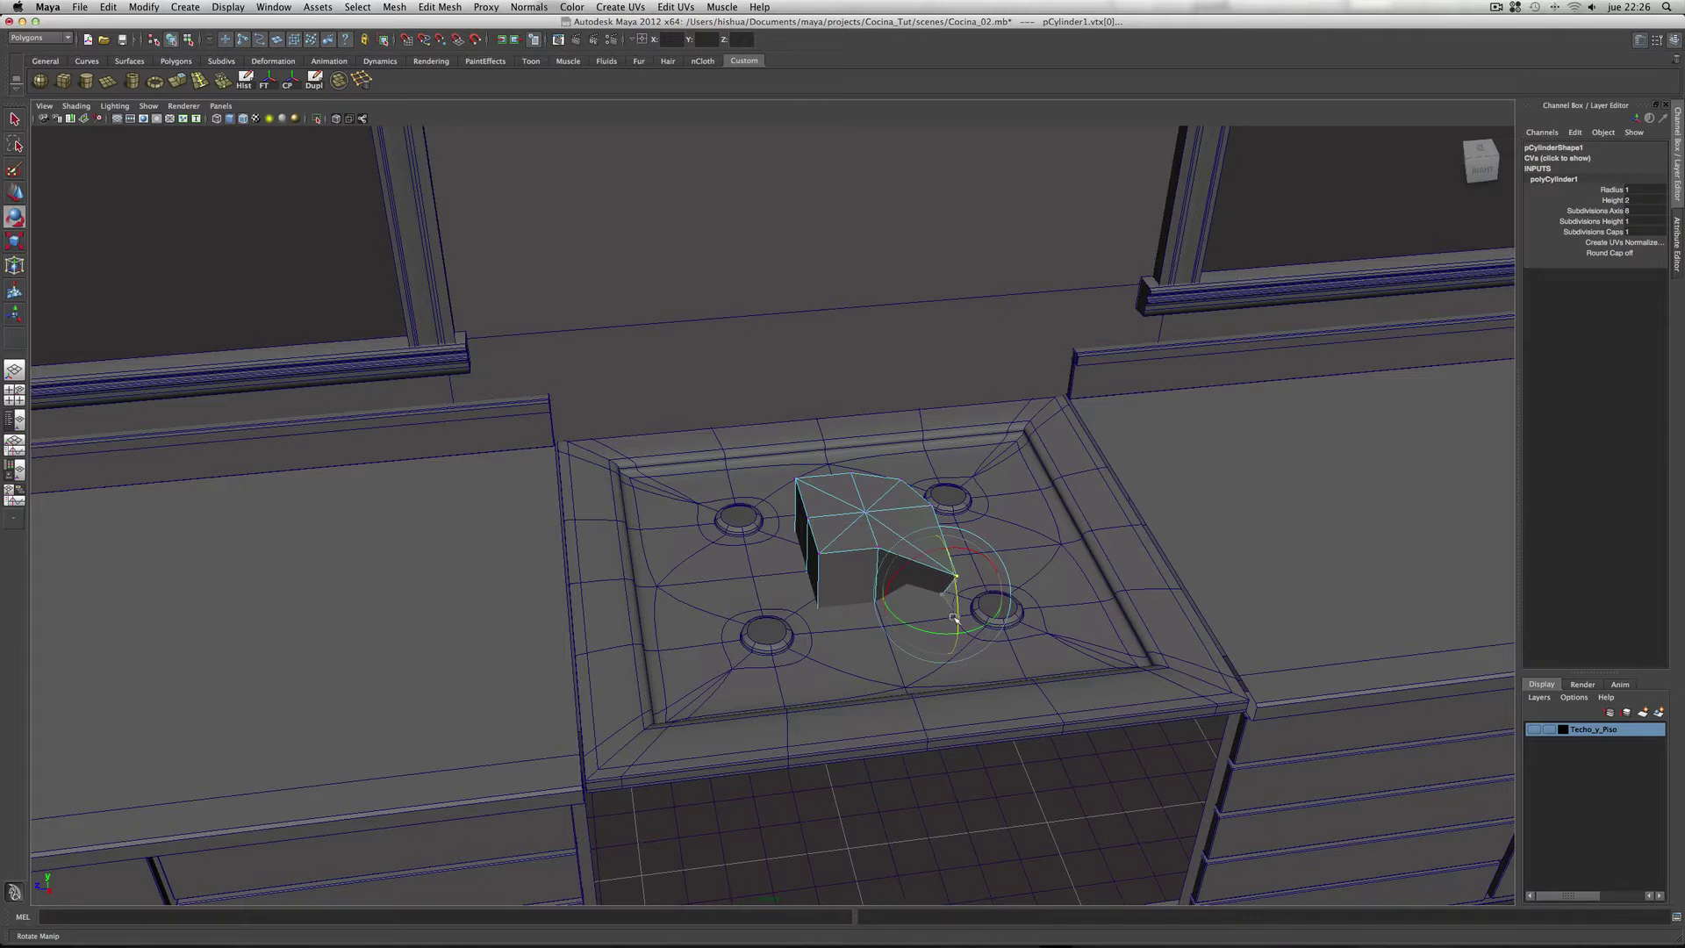
pyautogui.hotkey('ctrl', 'z')
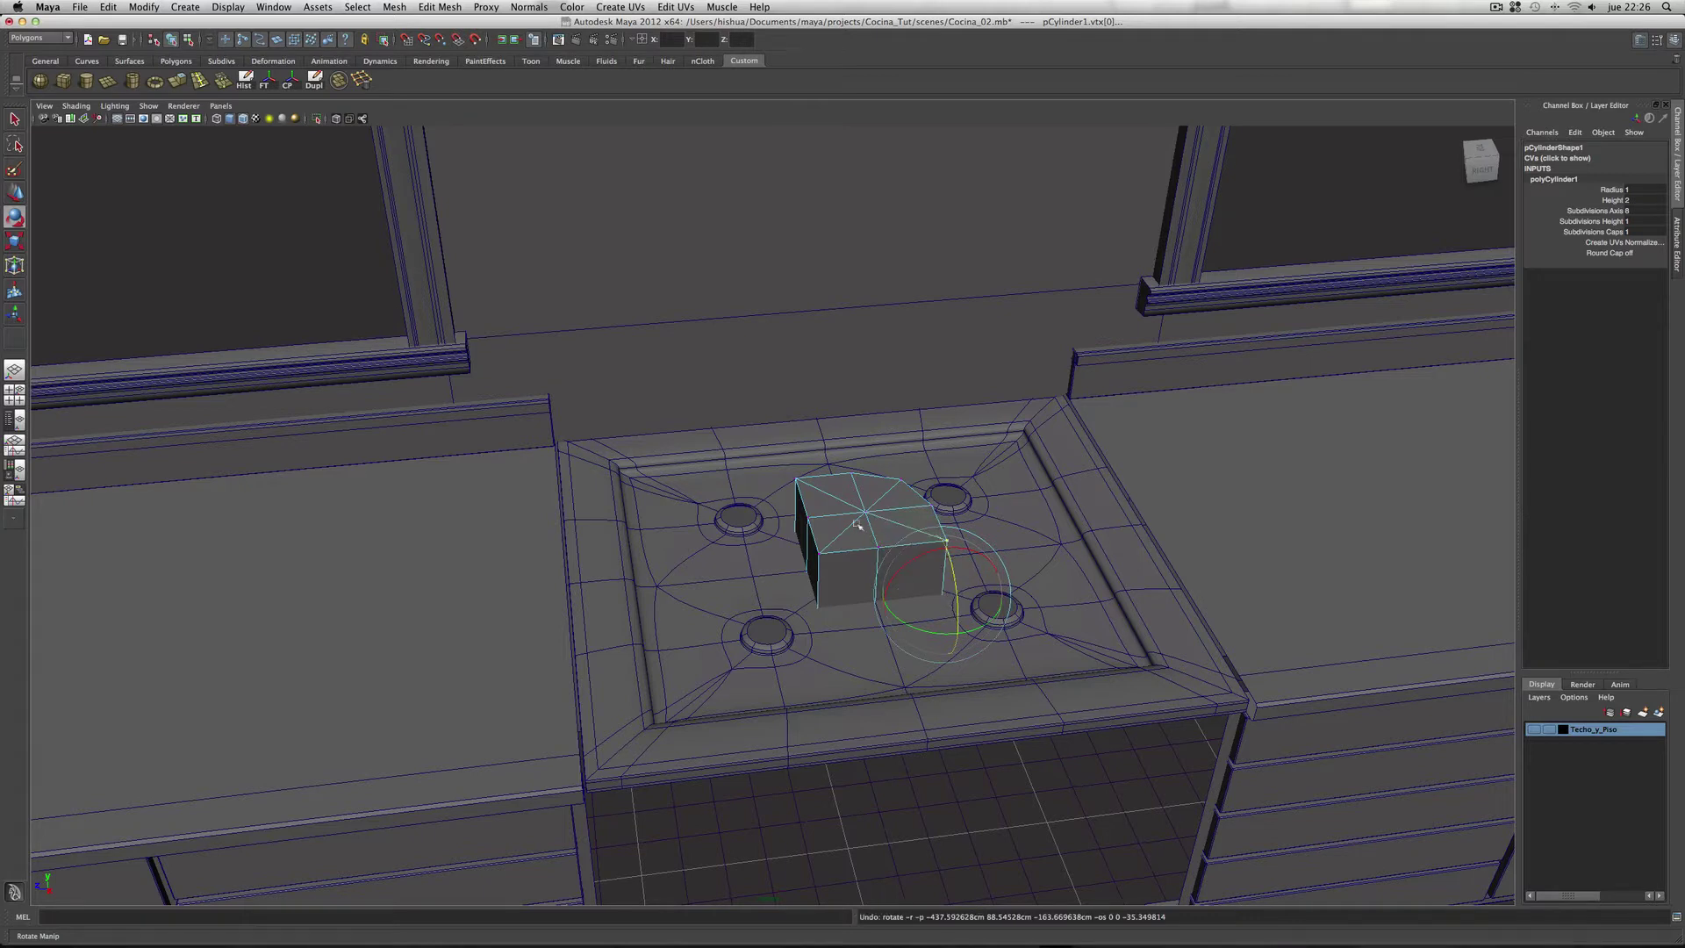
pyautogui.moveTo(858, 525); pyautogui.dragTo(913, 511, button='right')
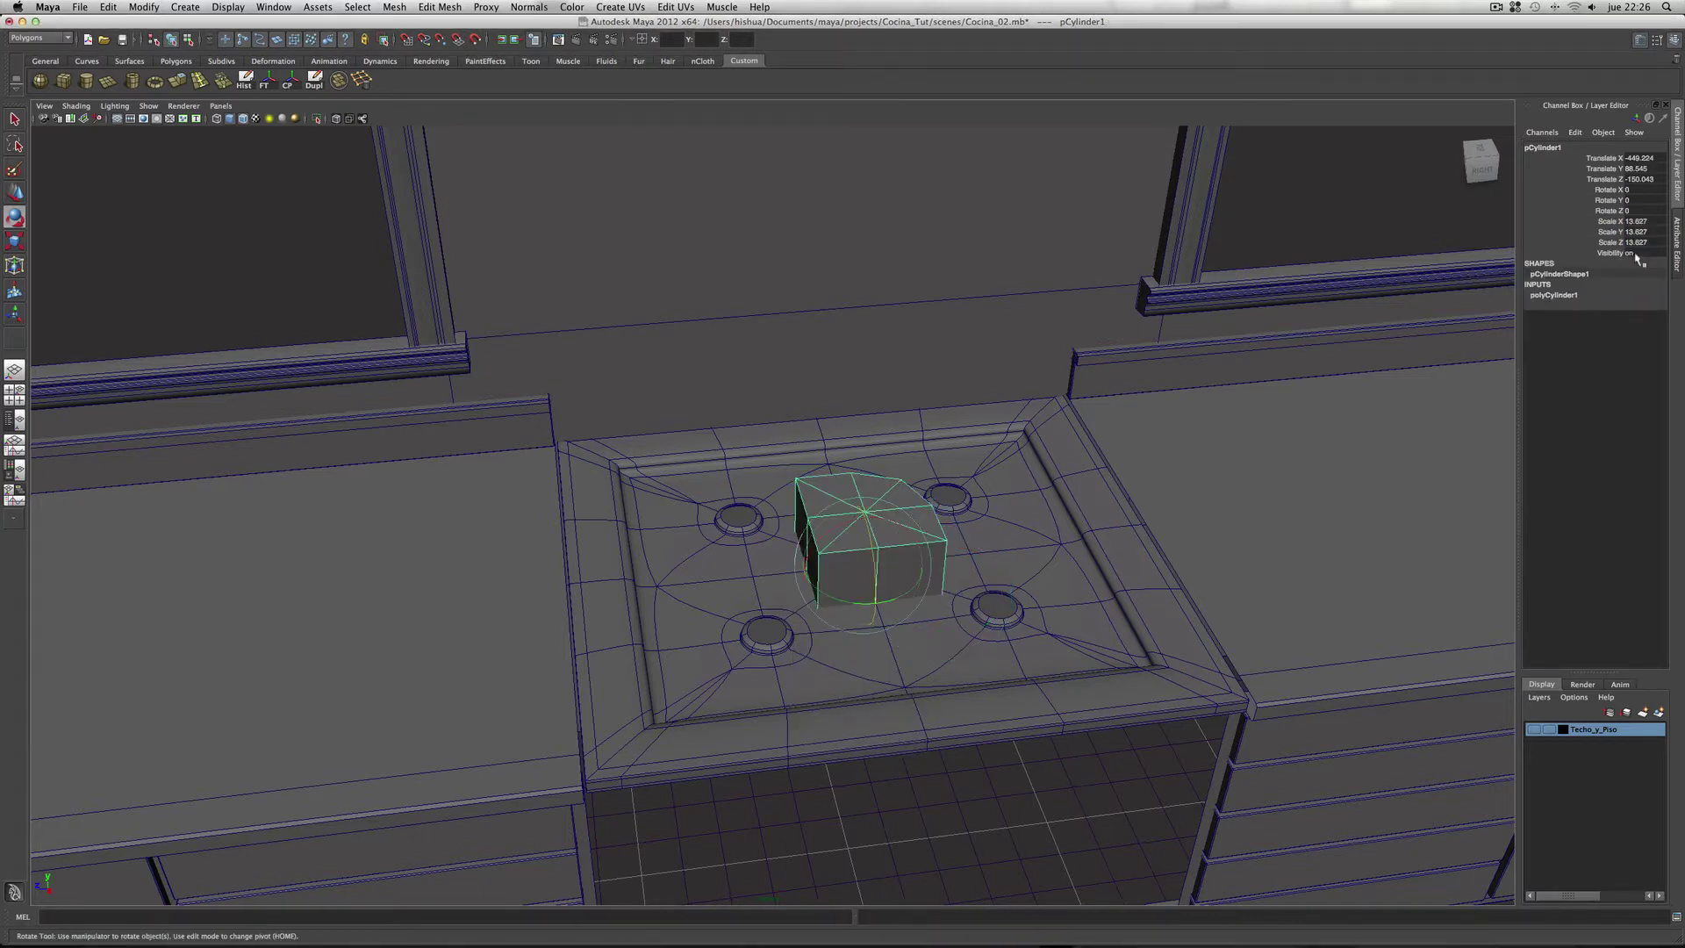
# Step: Set the block's Rotate Z to -90 and Rotate X to 180 in the Channel Box
pyautogui.click(1633, 211)
pyautogui.write('90')
pyautogui.press('Return')
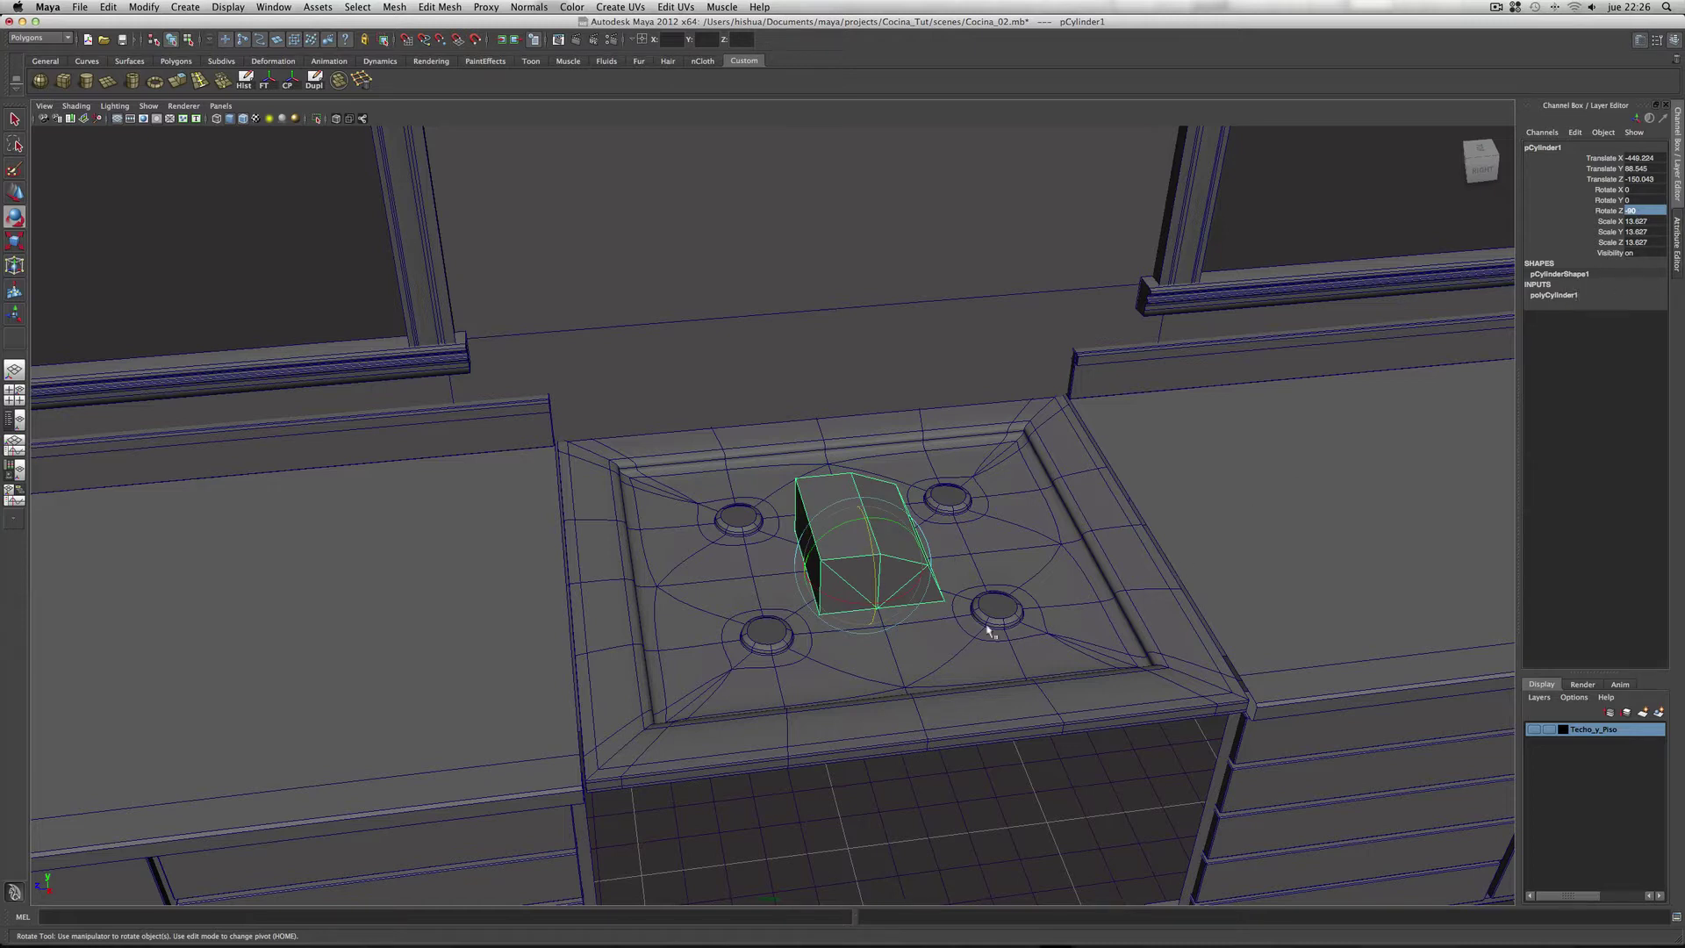
pyautogui.moveTo(903, 602)
pyautogui.mouseDown()
pyautogui.moveTo(823, 597)
pyautogui.moveTo(852, 596)
pyautogui.mouseUp()
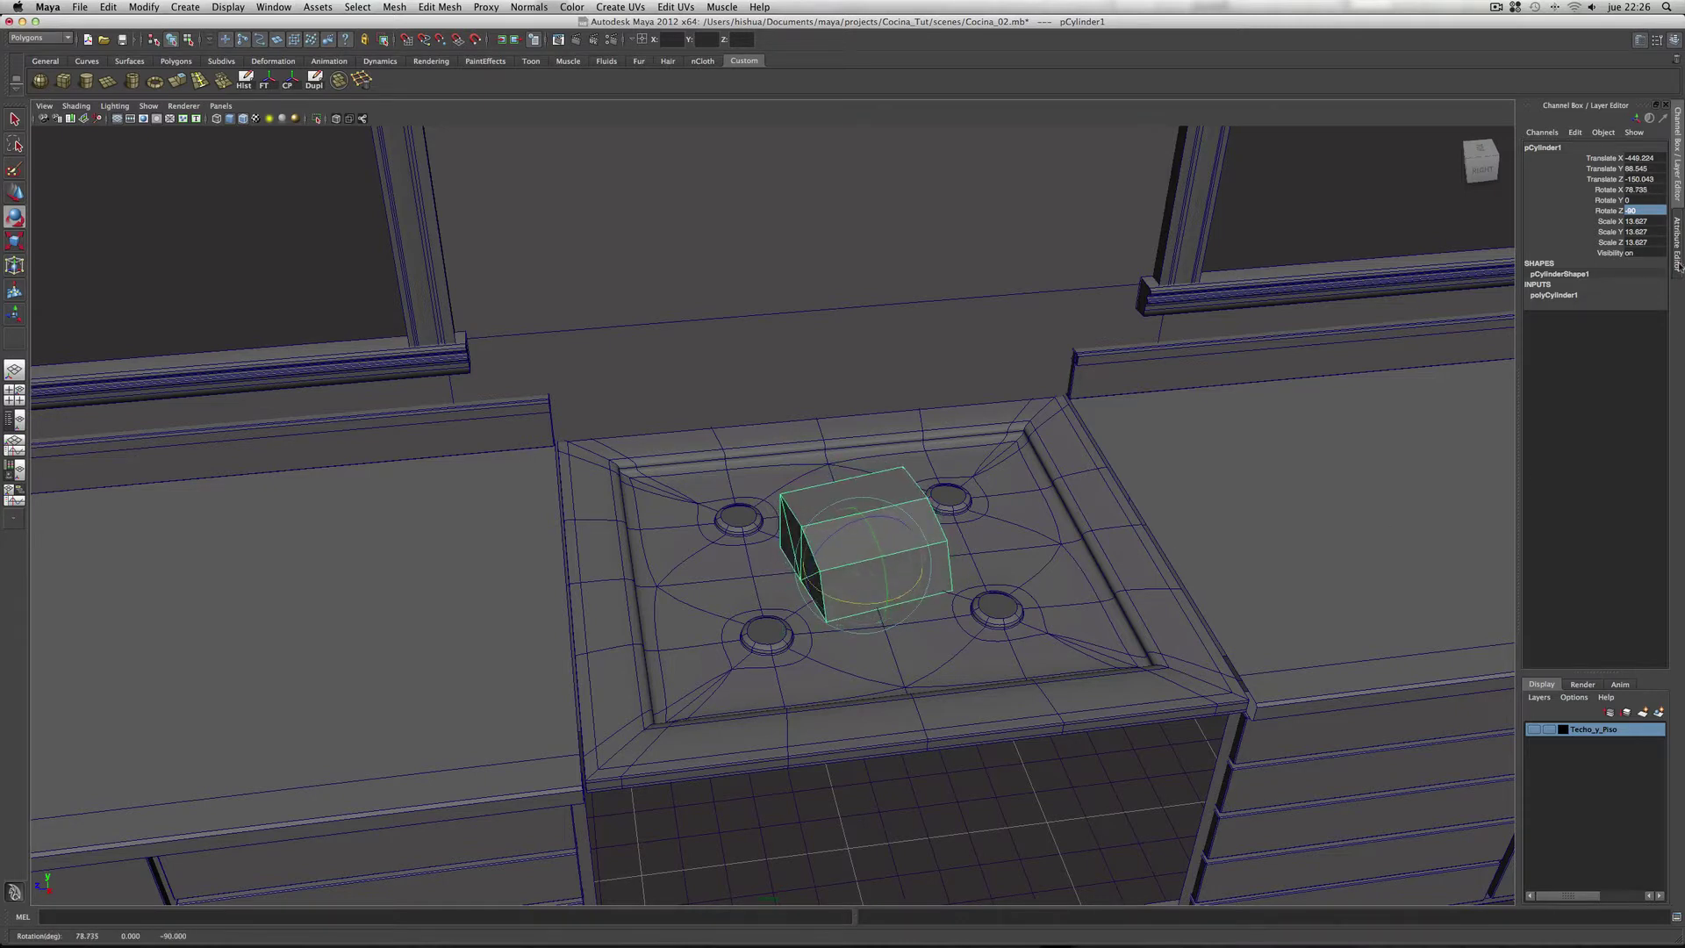
pyautogui.click(1657, 189)
pyautogui.write('180')
pyautogui.press('Return')
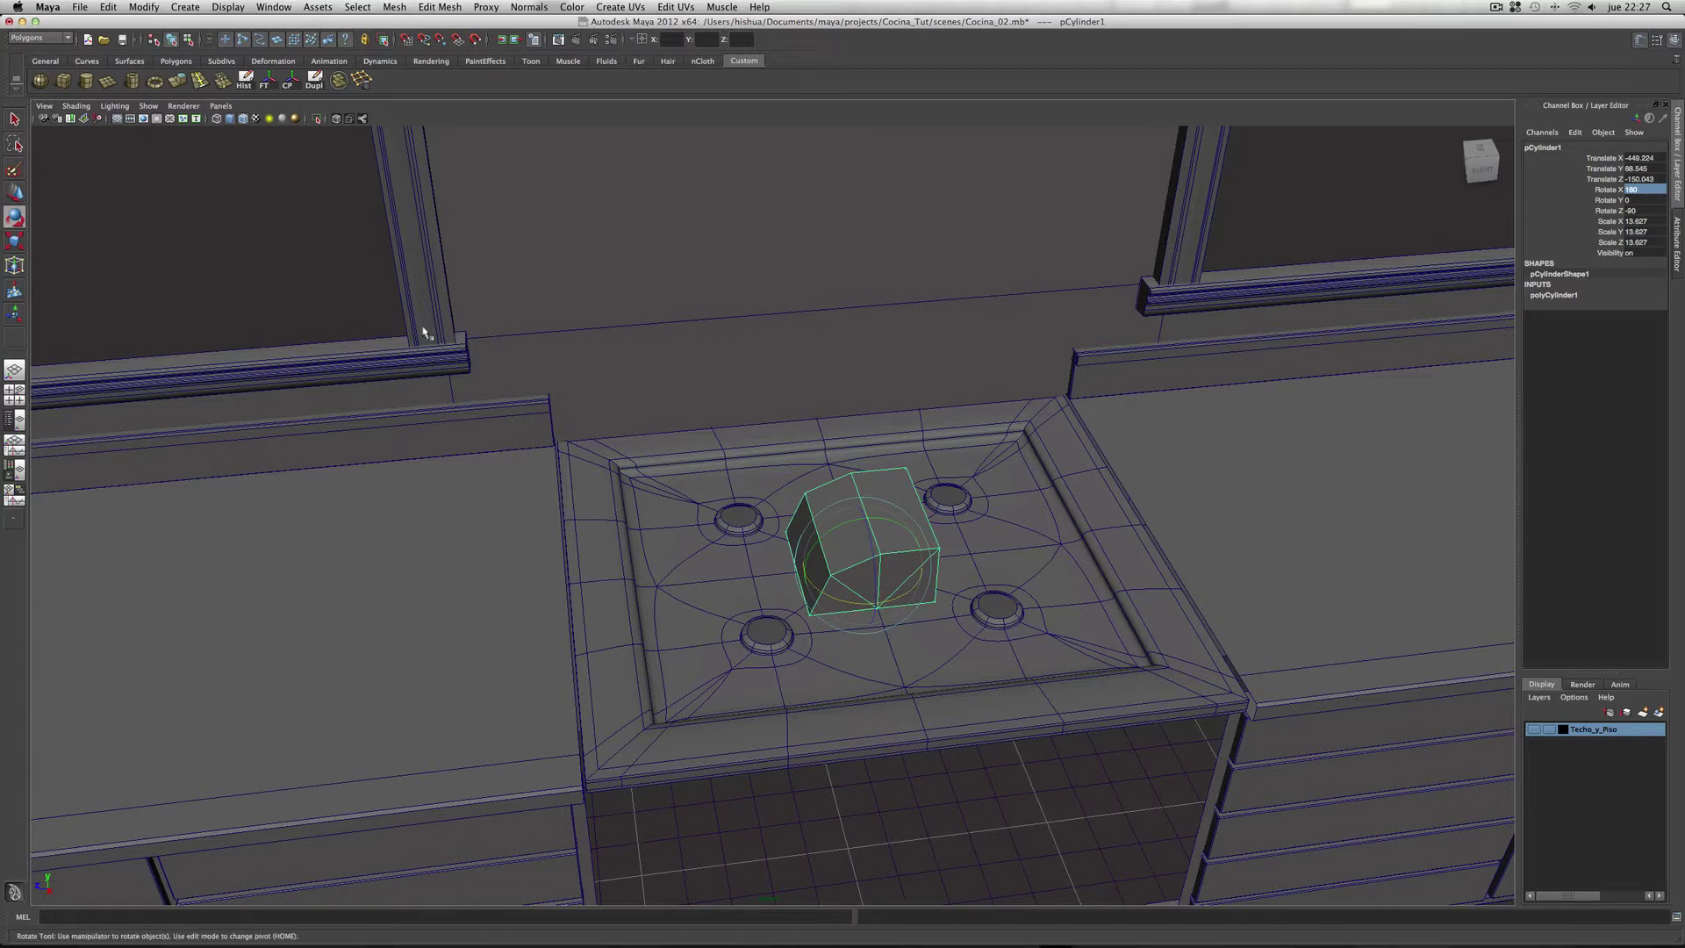
pyautogui.click(18, 241)
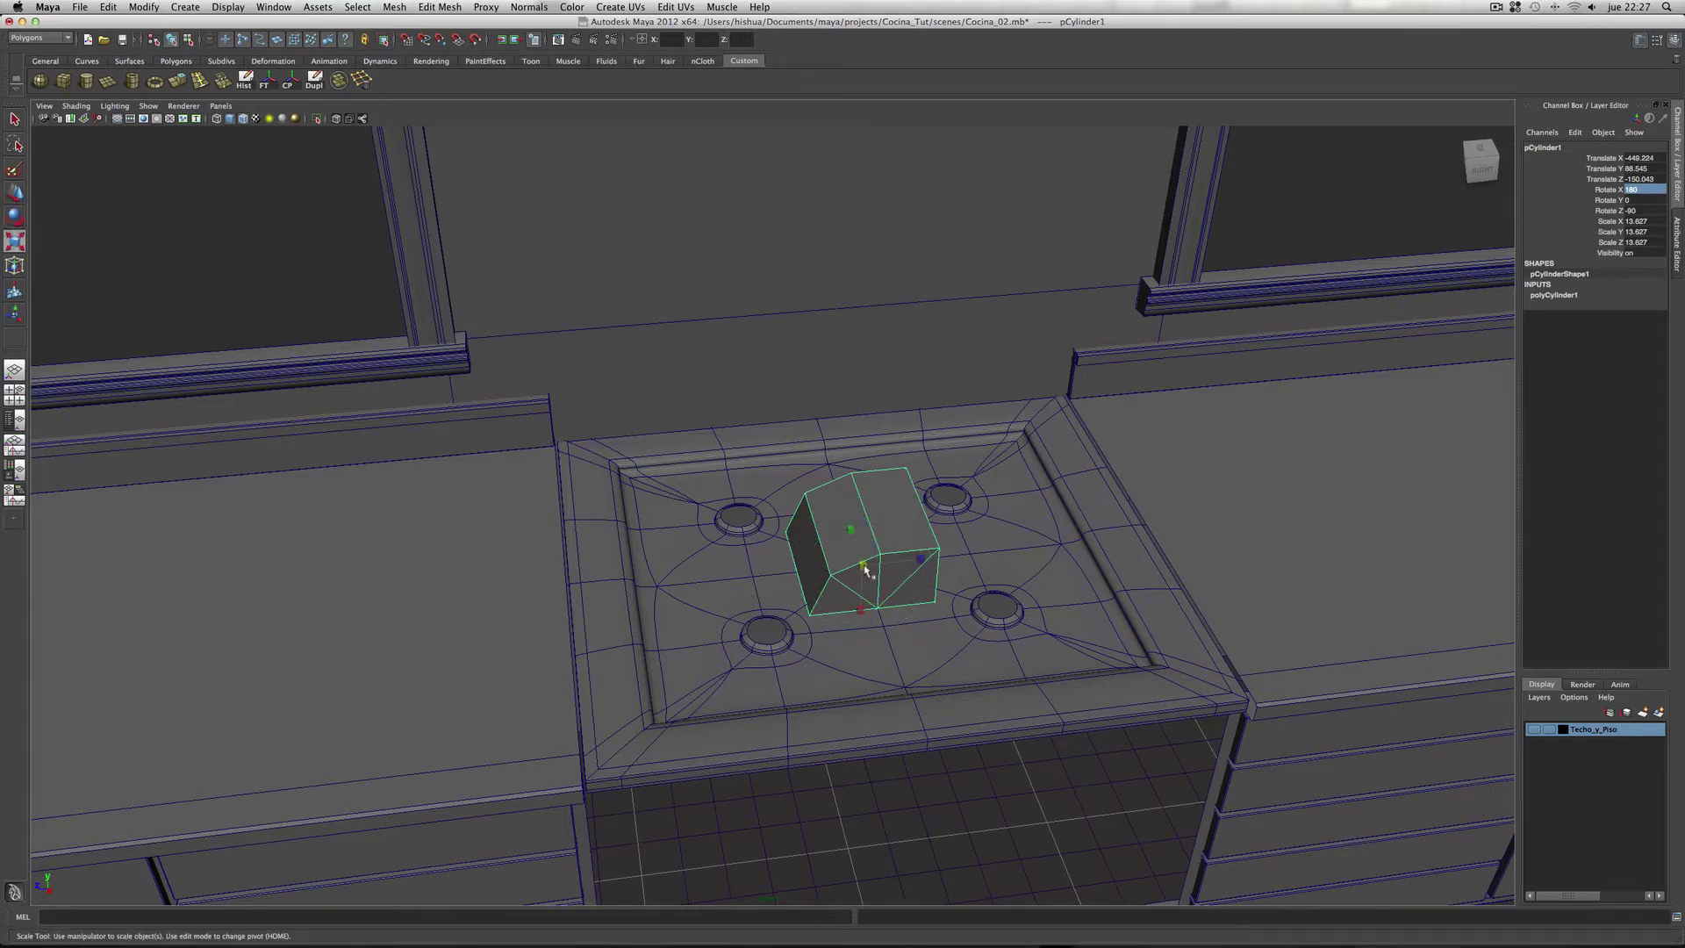
# Step: Scale the block down uniformly to about 1.319 and shift it to Translate Y 85.498
pyautogui.moveTo(865, 569); pyautogui.dragTo(785, 586)
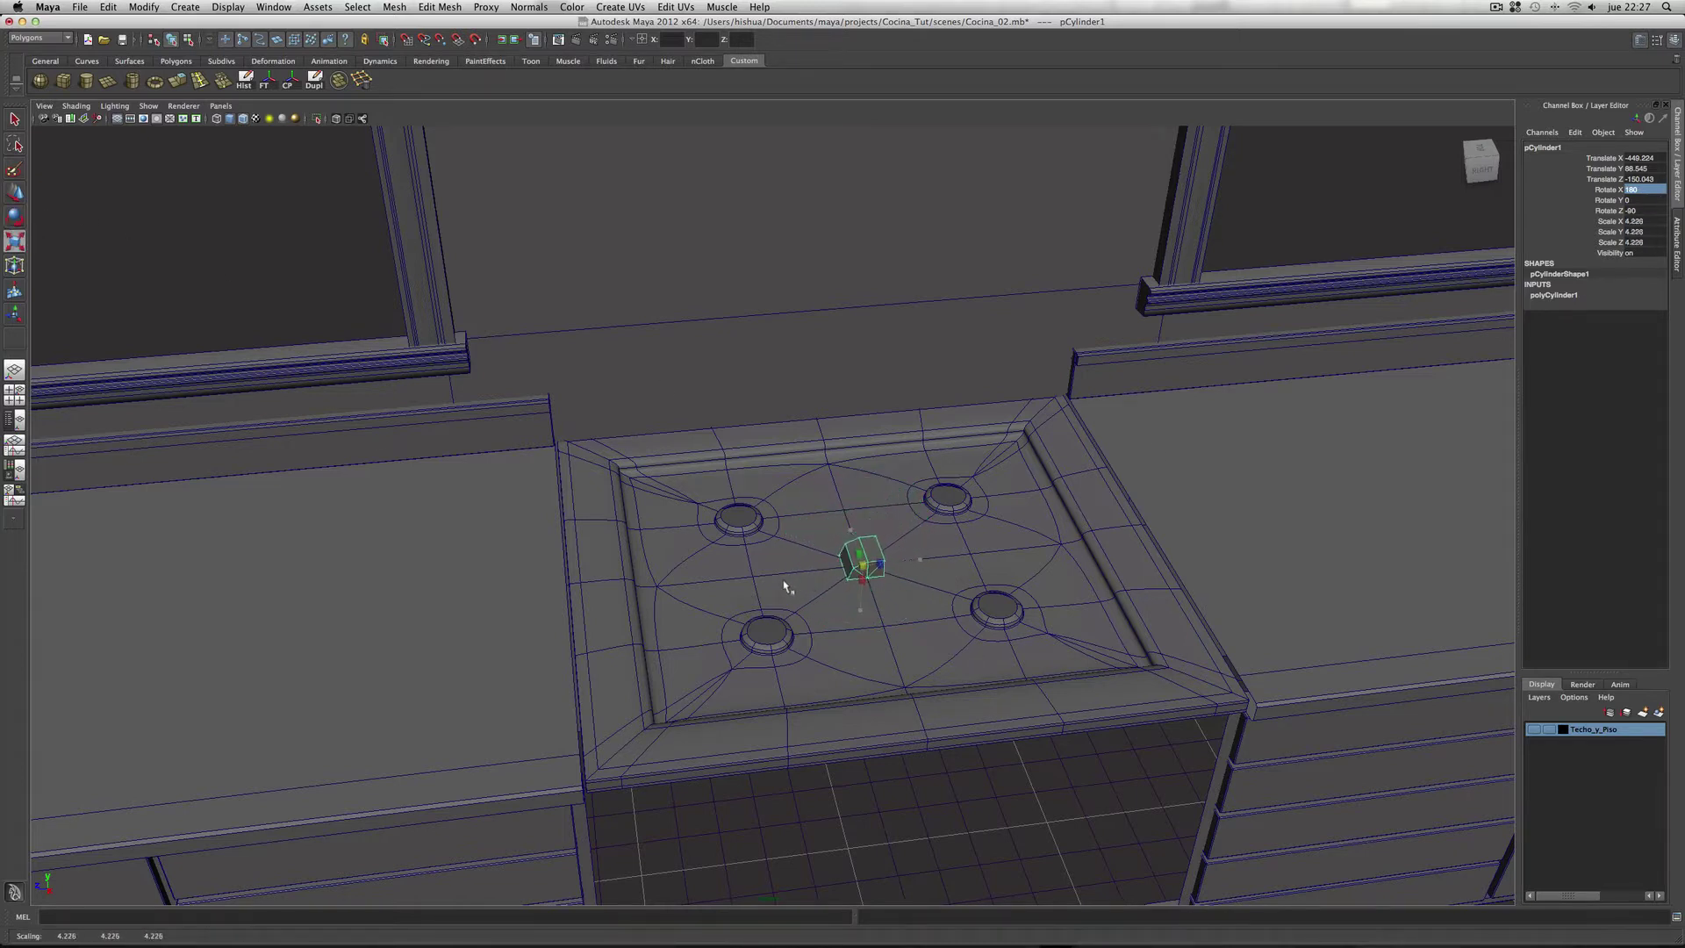
pyautogui.moveTo(786, 586); pyautogui.dragTo(776, 587)
pyautogui.keyDown('alt'); pyautogui.moveTo(835, 614); pyautogui.dragTo(1261, 584, button='right'); pyautogui.keyUp('alt')
pyautogui.moveTo(1261, 583)
pyautogui.keyDown('alt'); pyautogui.mouseDown()
pyautogui.moveTo(1021, 757)
pyautogui.moveTo(1112, 737)
pyautogui.mouseUp(); pyautogui.keyUp('alt')
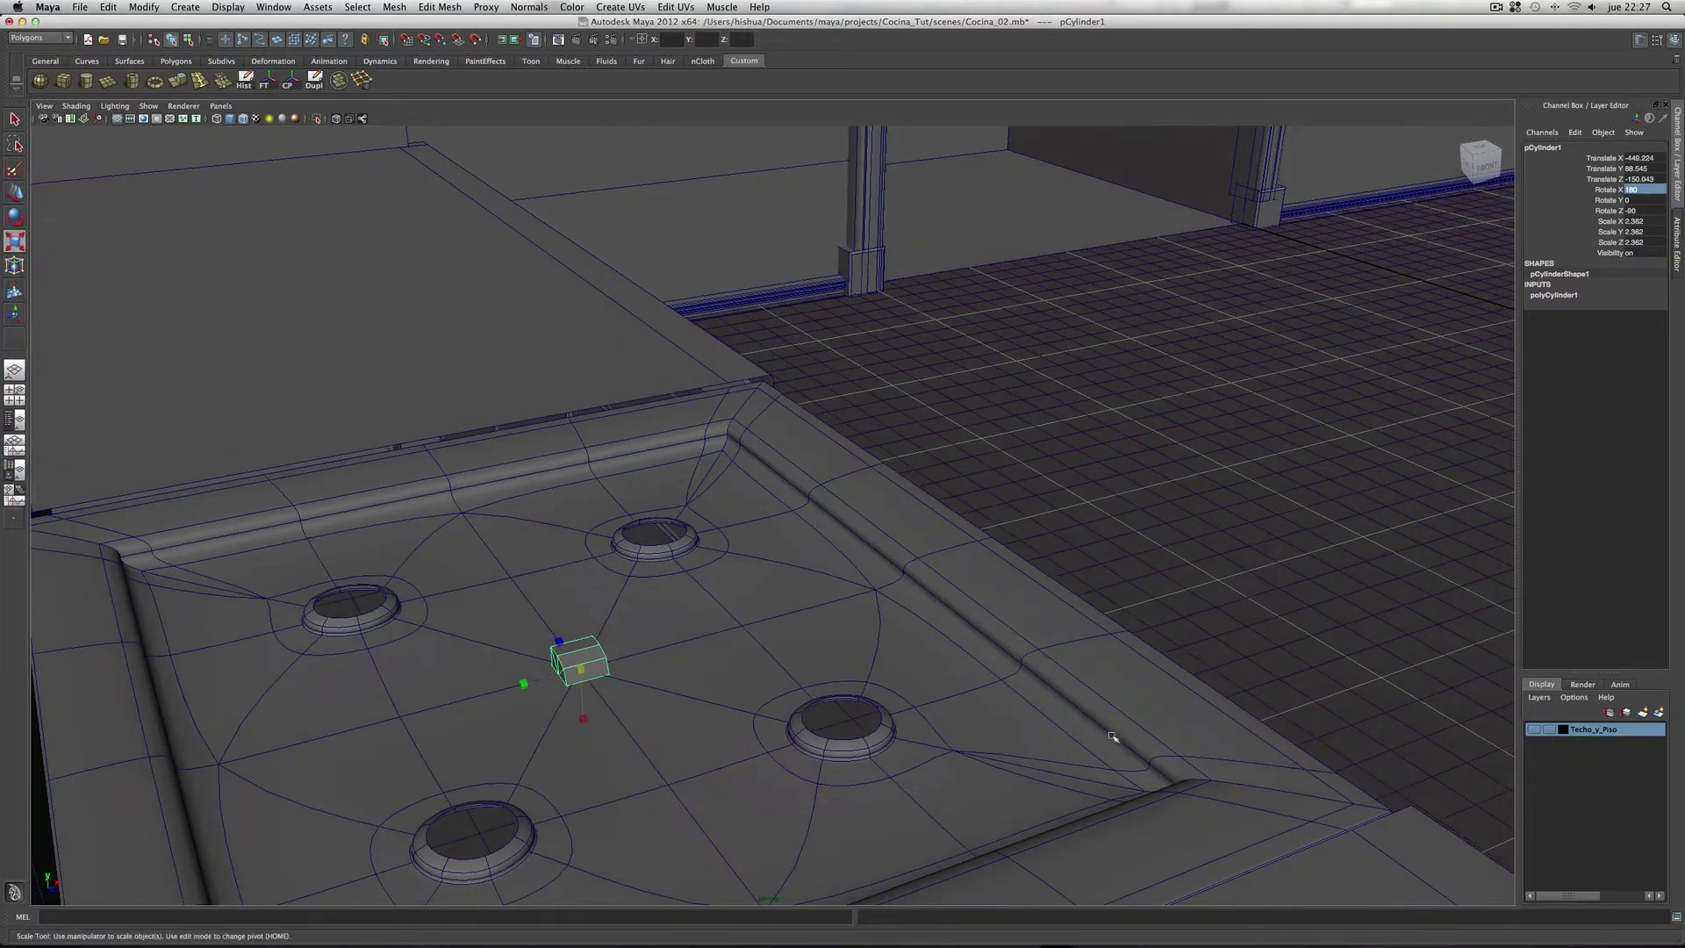
pyautogui.moveTo(579, 672)
pyautogui.mouseDown()
pyautogui.moveTo(560, 672)
pyautogui.moveTo(581, 716)
pyautogui.mouseUp()
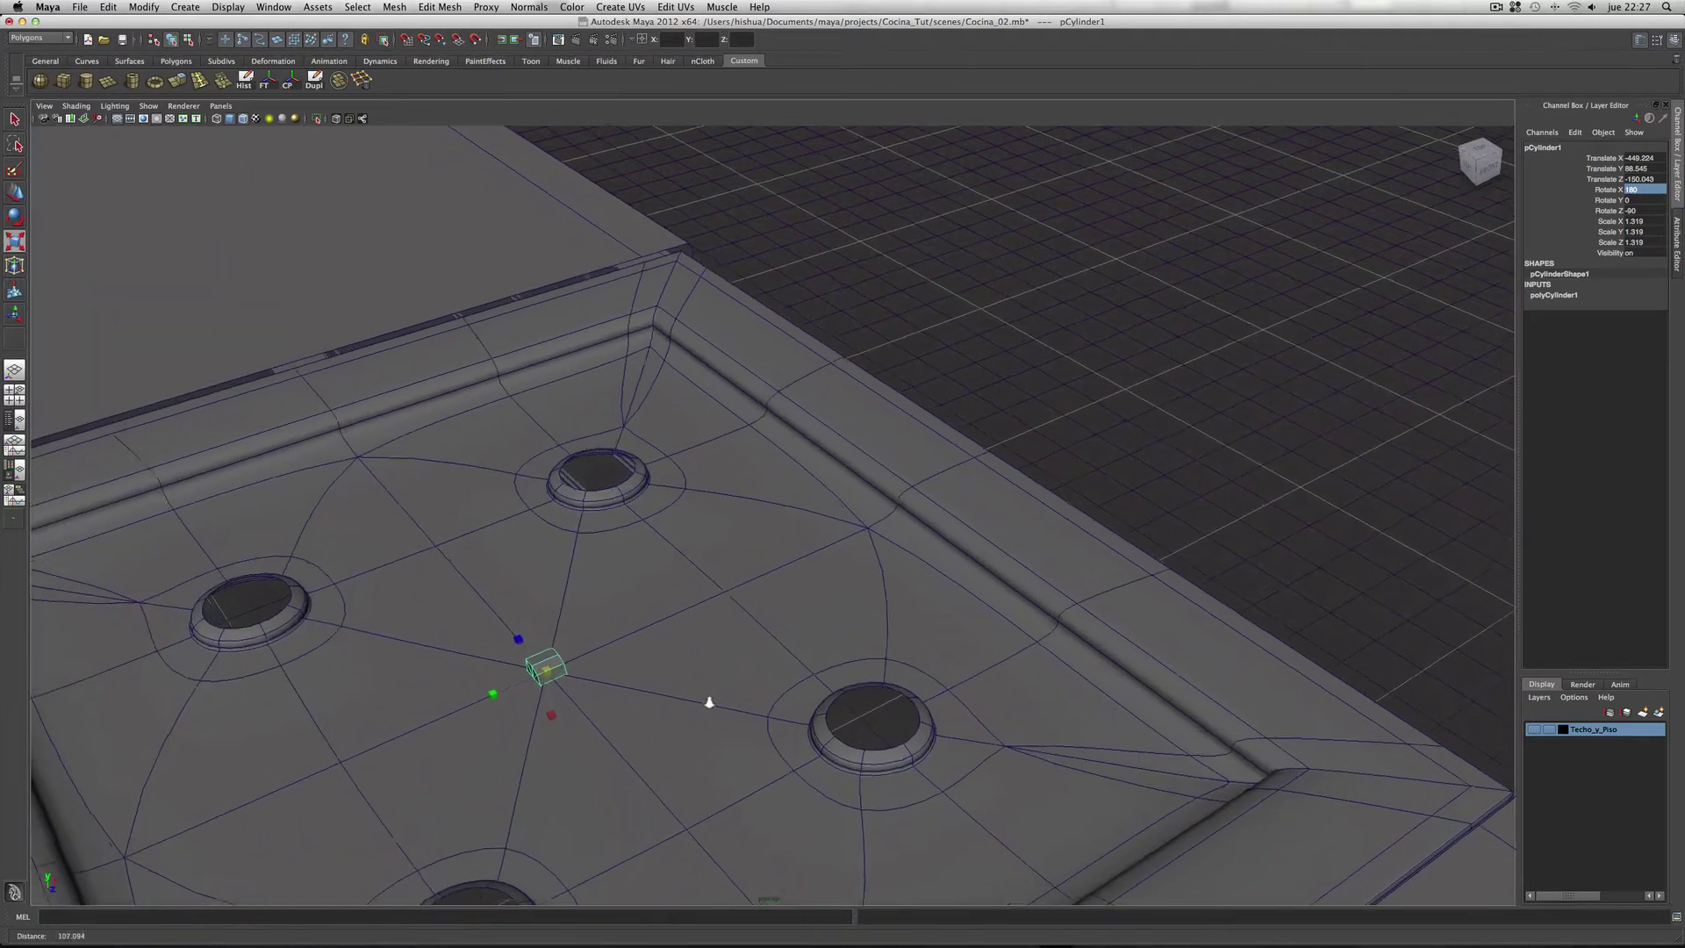
pyautogui.keyDown('alt'); pyautogui.moveTo(587, 700); pyautogui.dragTo(902, 508, button='middle'); pyautogui.keyUp('alt')
pyautogui.keyDown('alt'); pyautogui.moveTo(902, 508); pyautogui.dragTo(888, 576, button='right'); pyautogui.keyUp('alt')
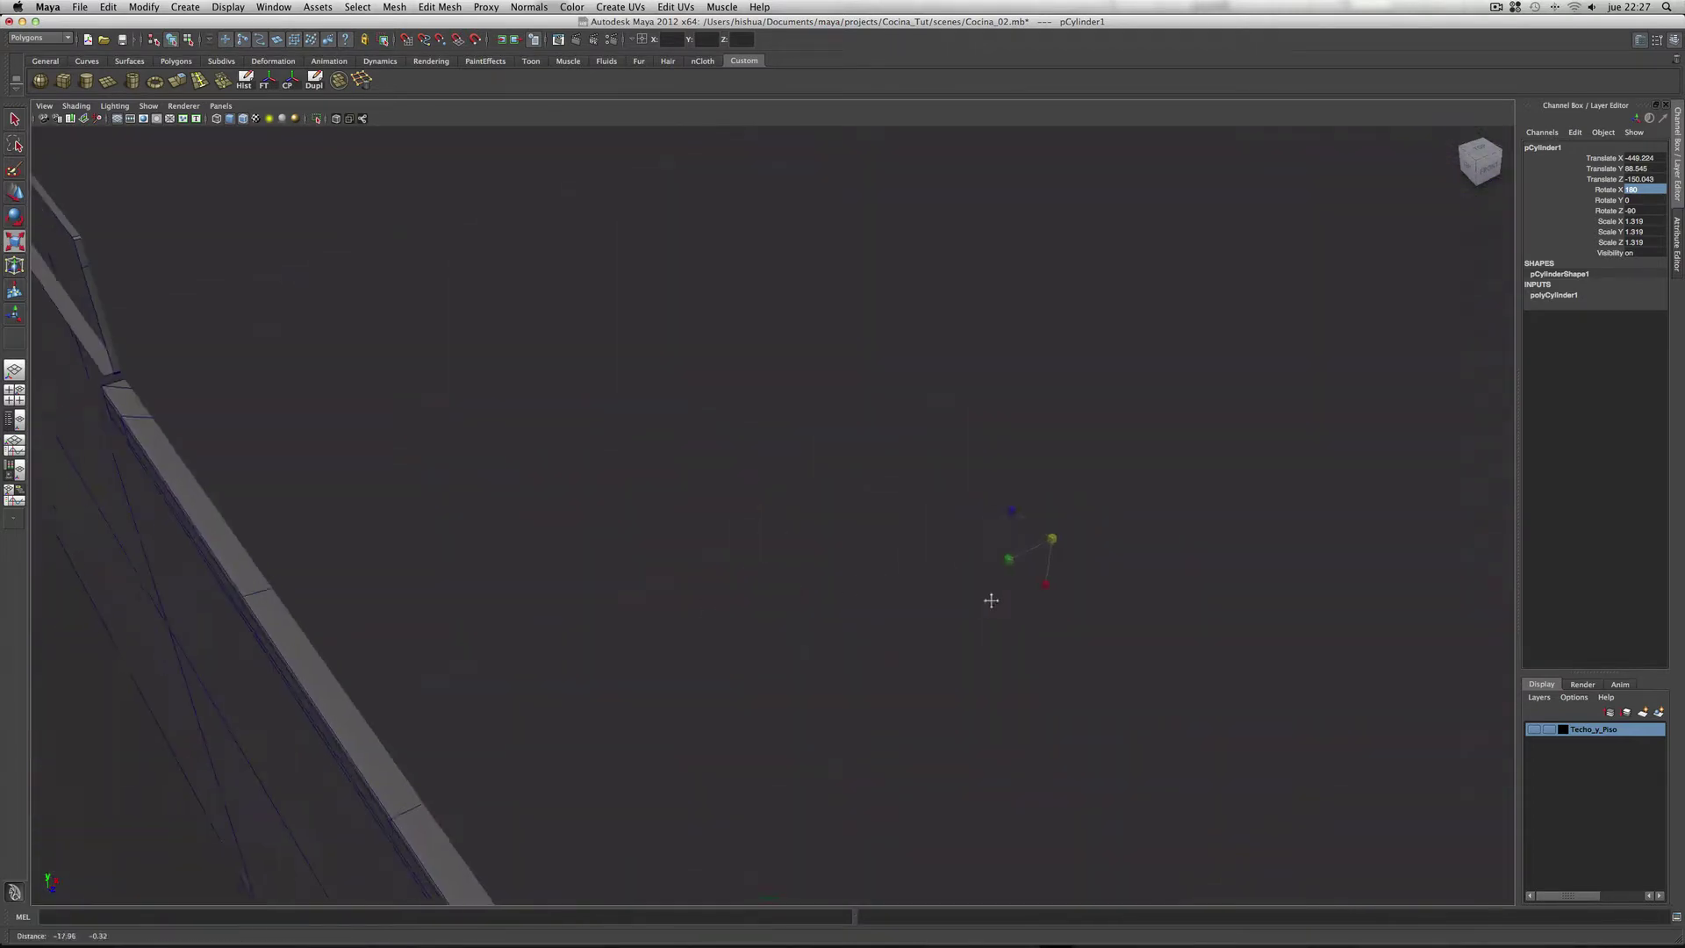
pyautogui.moveTo(992, 599)
pyautogui.keyDown('alt'); pyautogui.mouseDown()
pyautogui.moveTo(770, 633)
pyautogui.moveTo(1128, 632)
pyautogui.moveTo(1008, 658)
pyautogui.moveTo(1040, 649)
pyautogui.mouseUp(); pyautogui.keyUp('alt')
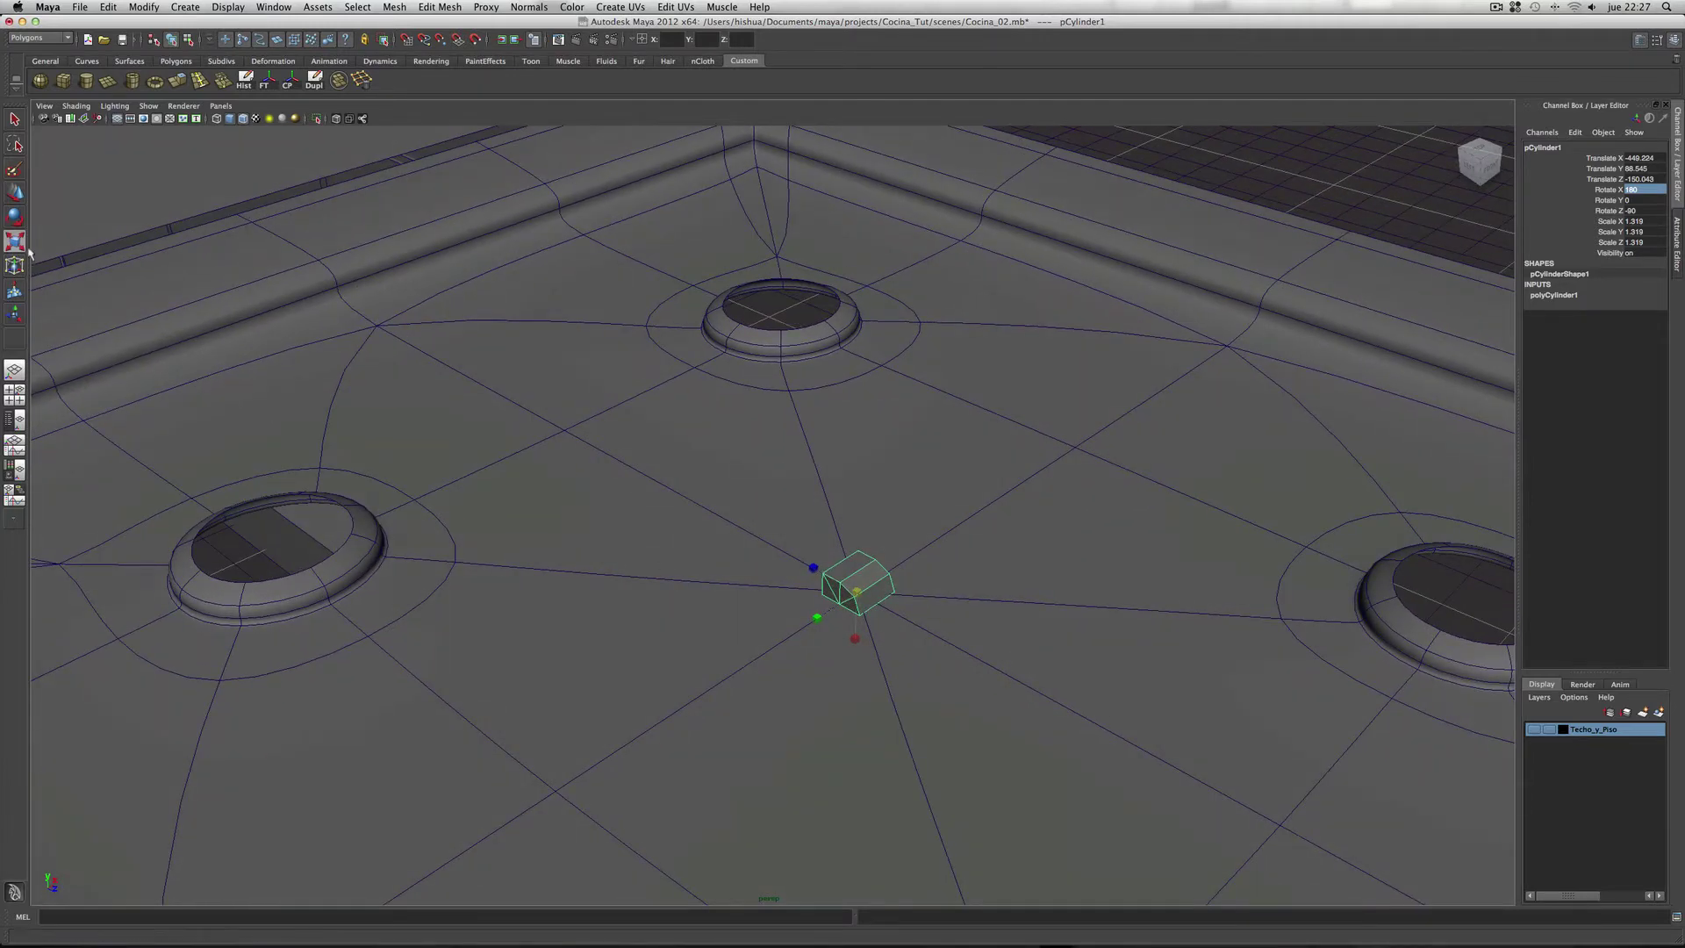
pyautogui.click(15, 192)
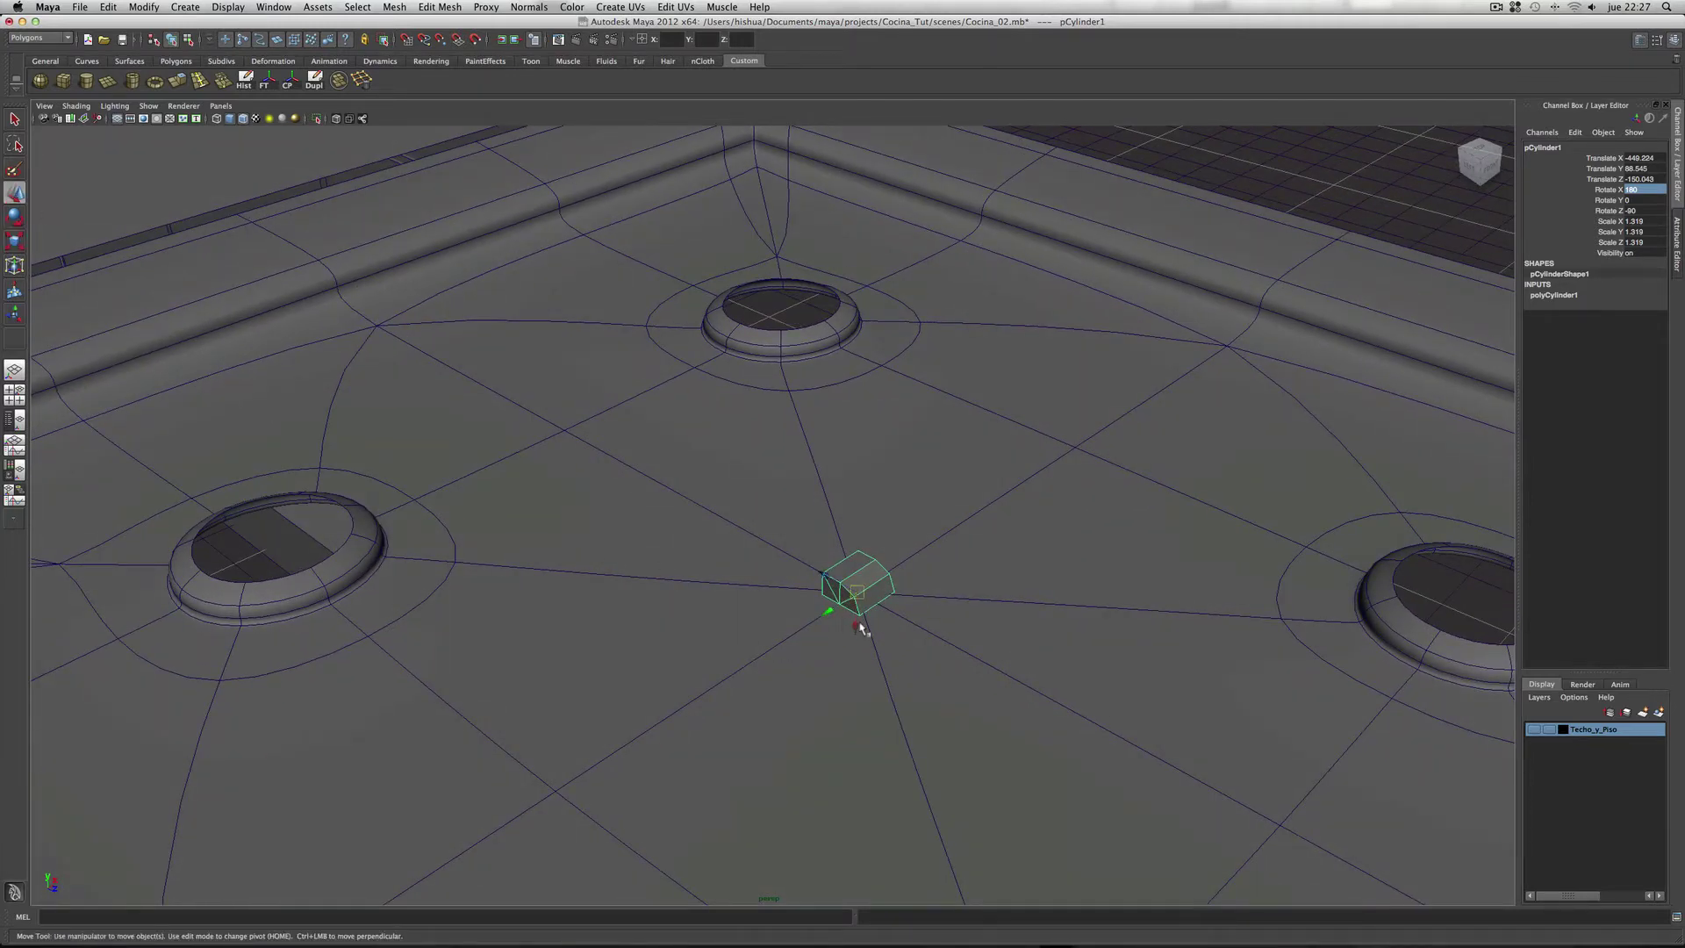
pyautogui.moveTo(859, 614)
pyautogui.mouseDown()
pyautogui.moveTo(862, 549)
pyautogui.moveTo(915, 644)
pyautogui.moveTo(572, 646)
pyautogui.moveTo(898, 707)
pyautogui.mouseUp()
pyautogui.moveTo(899, 708)
pyautogui.keyDown('alt'); pyautogui.mouseDown(button='middle')
pyautogui.moveTo(717, 731)
pyautogui.moveTo(823, 639)
pyautogui.mouseUp(button='middle'); pyautogui.keyUp('alt')
# Step: Delete all of the block's faces except the front ones, leaving an open shell
pyautogui.moveTo(697, 669); pyautogui.dragTo(696, 695, button='right')
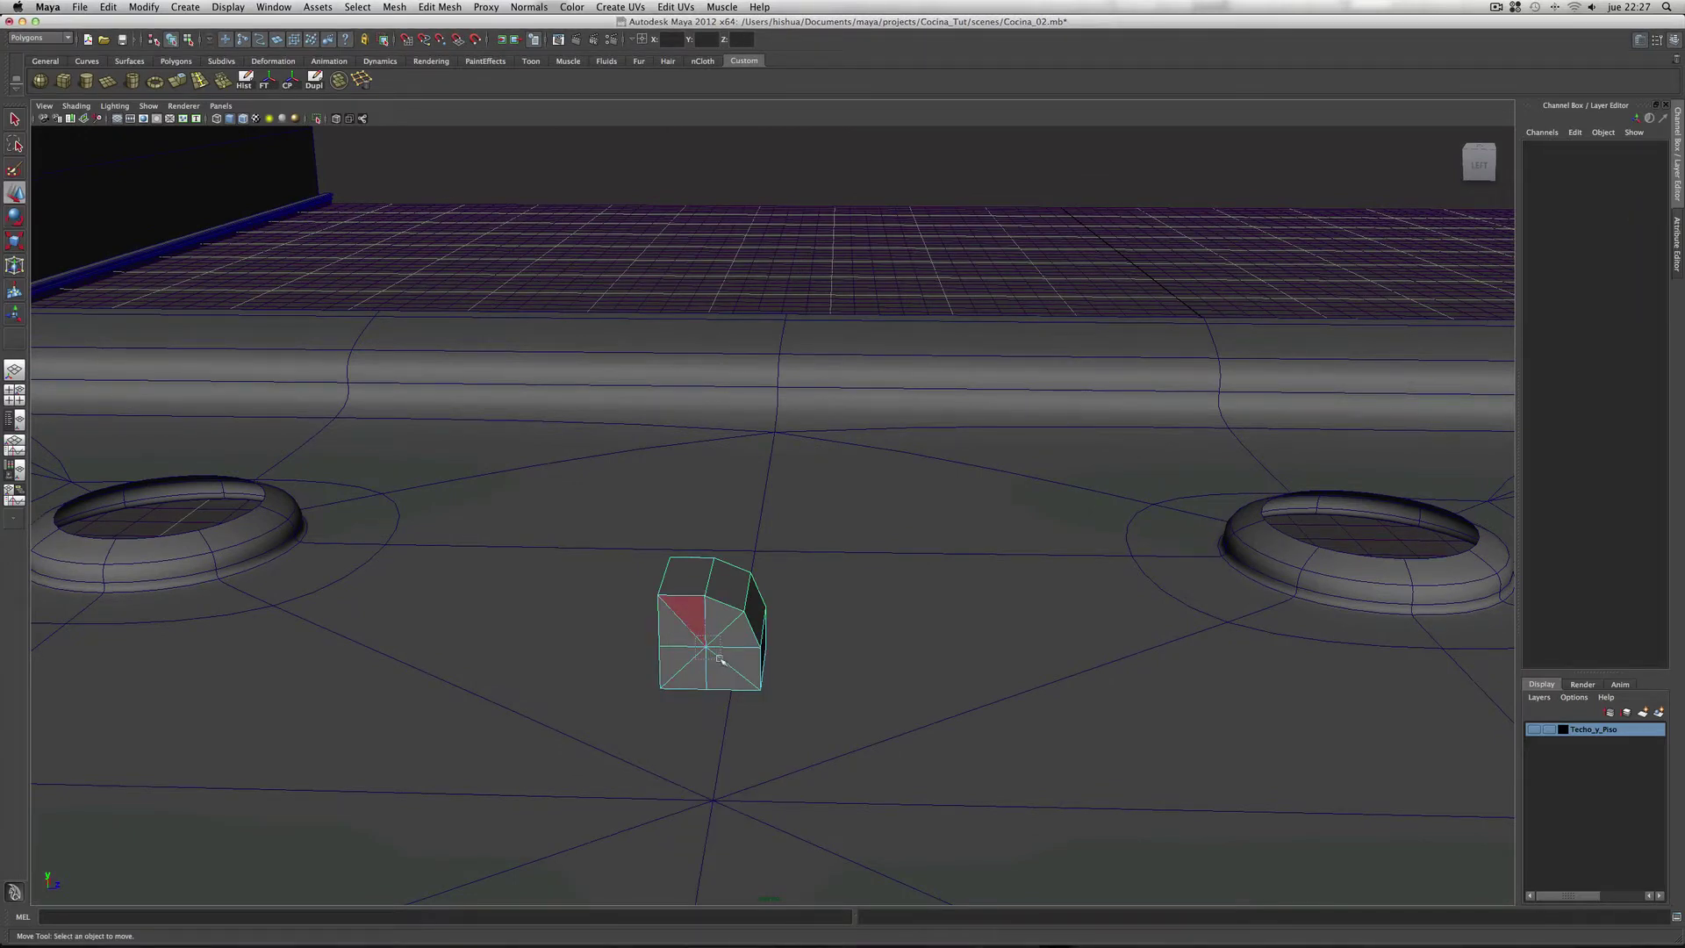
pyautogui.moveTo(562, 492); pyautogui.dragTo(856, 732)
pyautogui.keyDown('alt'); pyautogui.moveTo(1000, 790); pyautogui.dragTo(847, 790); pyautogui.keyUp('alt')
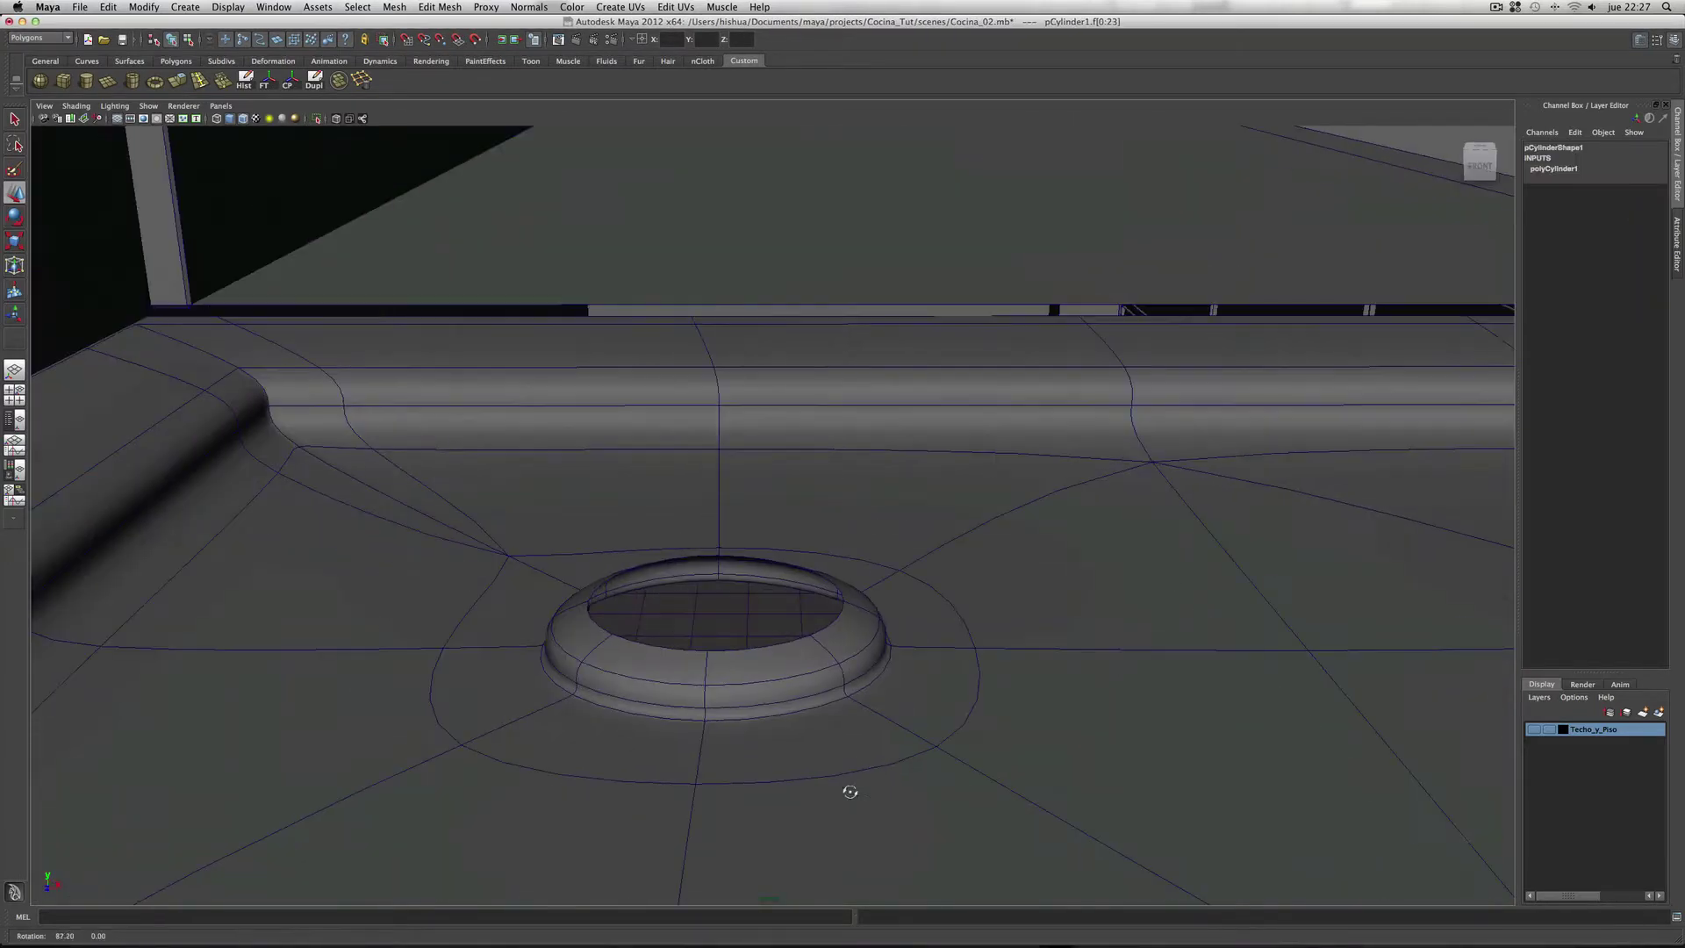
pyautogui.press('f')
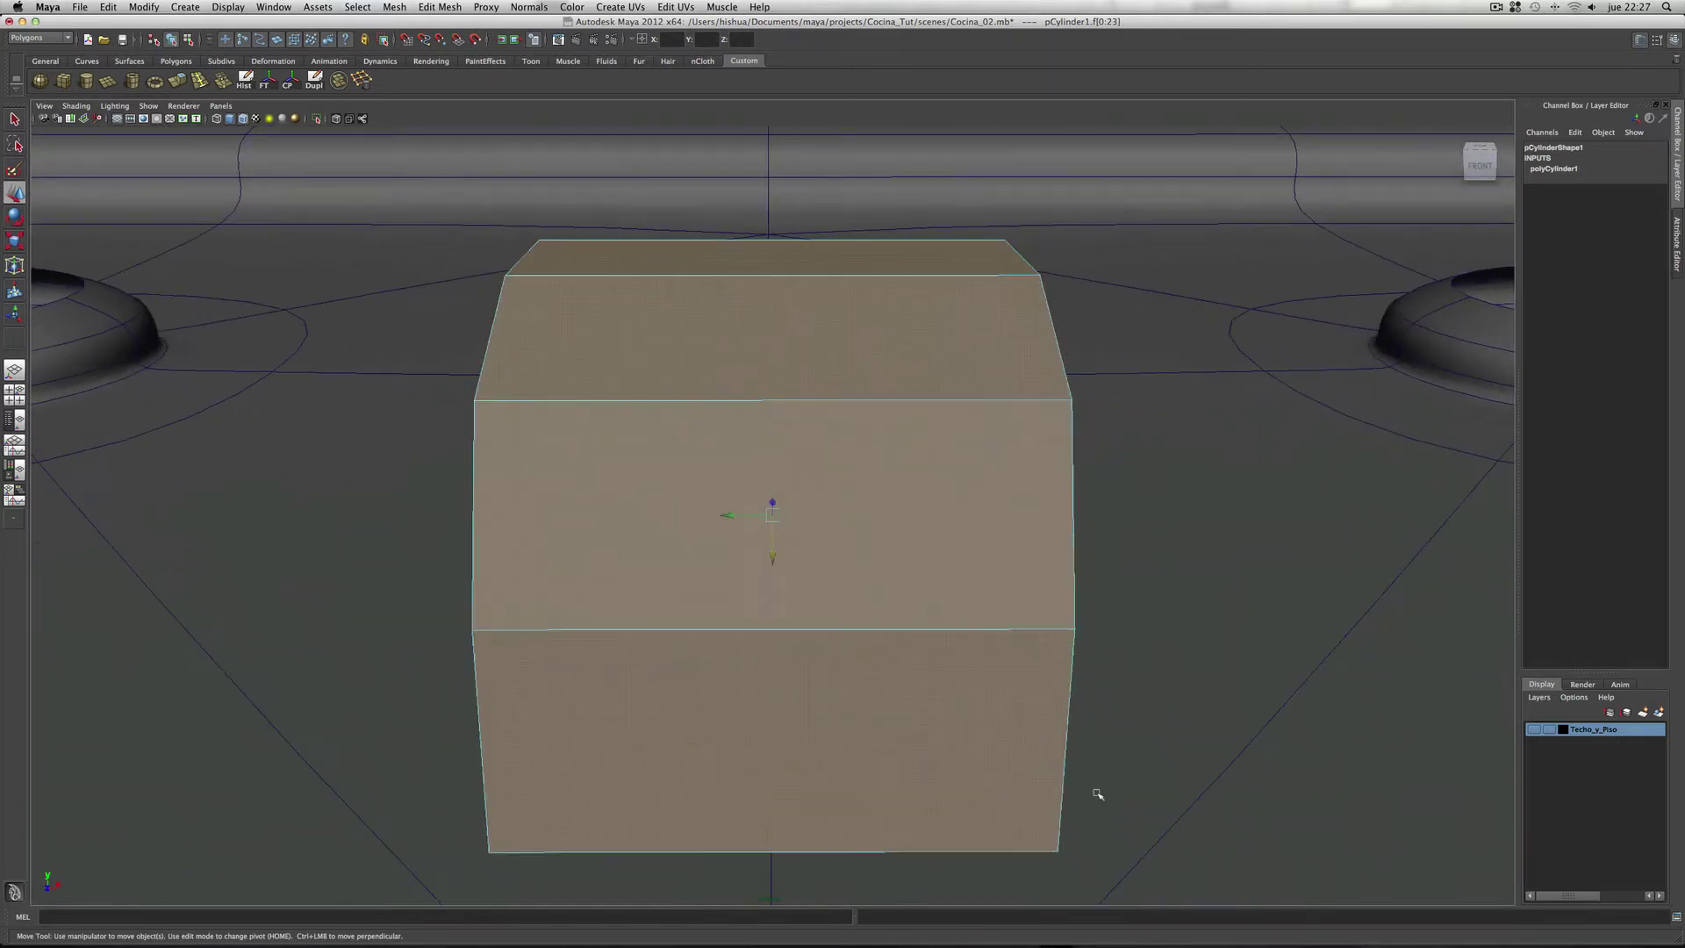
pyautogui.keyDown('ctrl'); pyautogui.moveTo(703, 206); pyautogui.dragTo(824, 917); pyautogui.keyUp('ctrl')
pyautogui.moveTo(1009, 873)
pyautogui.keyDown('alt'); pyautogui.mouseDown()
pyautogui.moveTo(1067, 813)
pyautogui.moveTo(1203, 808)
pyautogui.moveTo(1024, 797)
pyautogui.moveTo(1047, 811)
pyautogui.mouseUp(); pyautogui.keyUp('alt')
pyautogui.press('Delete')
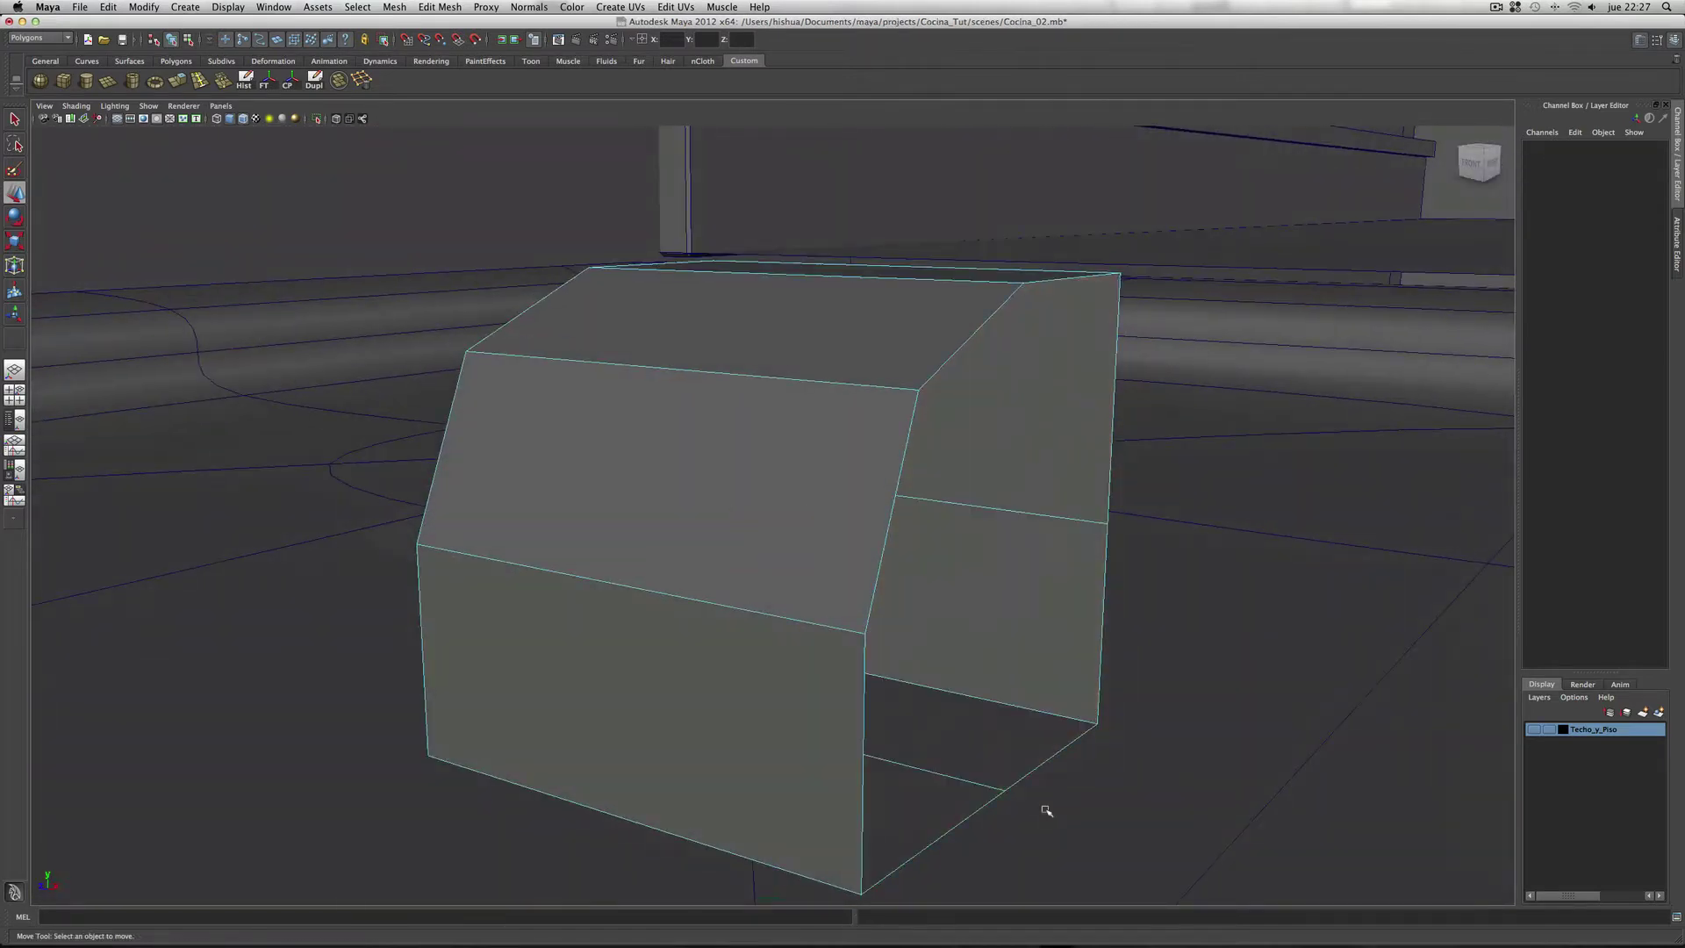
pyautogui.keyDown('alt'); pyautogui.moveTo(1230, 793); pyautogui.dragTo(910, 785, button='right'); pyautogui.keyUp('alt')
pyautogui.keyDown('alt'); pyautogui.moveTo(910, 785); pyautogui.dragTo(1016, 779); pyautogui.keyUp('alt')
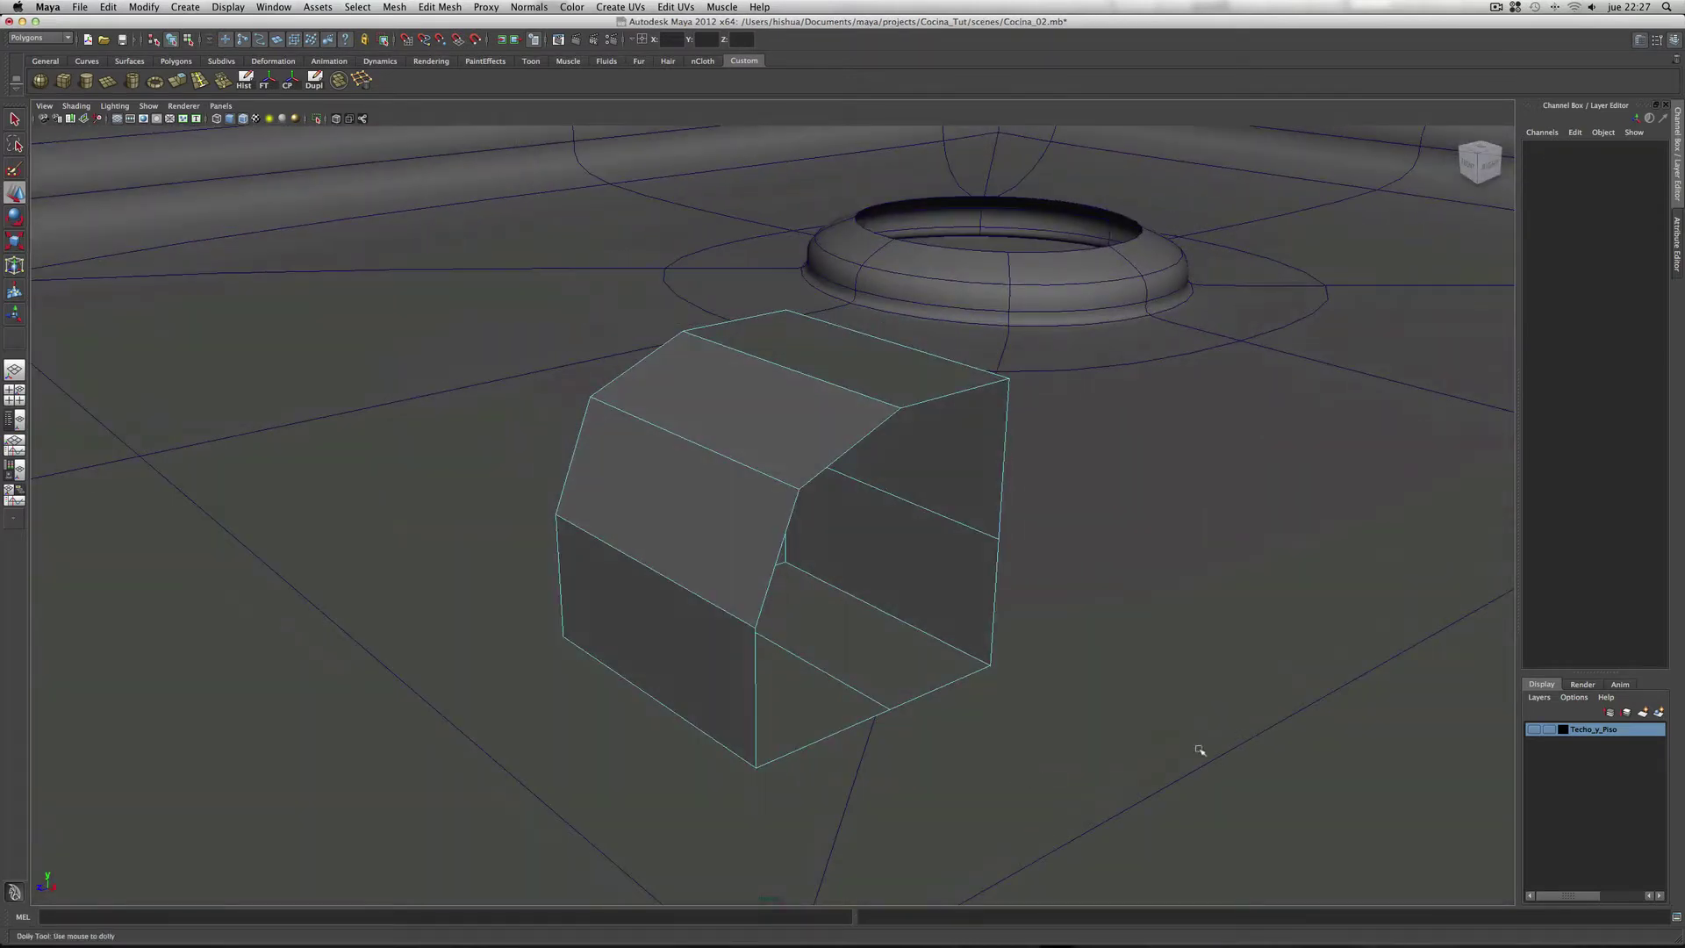
pyautogui.keyDown('alt'); pyautogui.moveTo(1196, 749); pyautogui.dragTo(1030, 730, button='right'); pyautogui.keyUp('alt')
pyautogui.keyDown('alt'); pyautogui.moveTo(1030, 730); pyautogui.dragTo(998, 718); pyautogui.keyUp('alt')
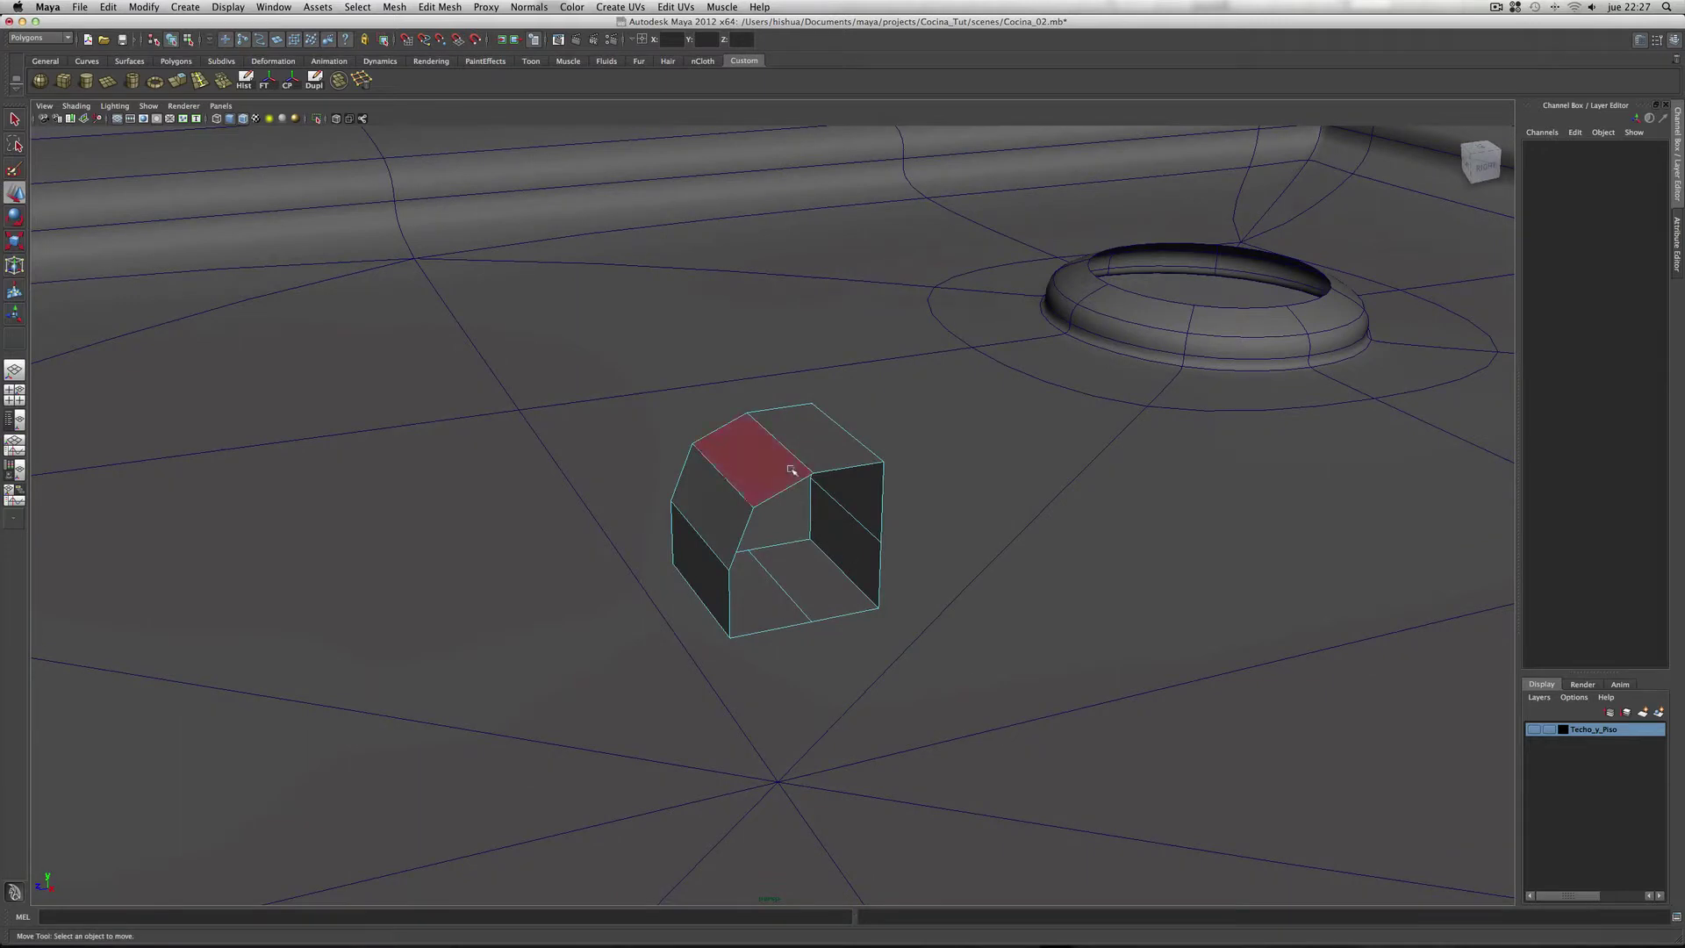
# Step: Lower the shell onto the stove top at Y 85.724 and delete its two bottom faces
pyautogui.moveTo(791, 470); pyautogui.dragTo(837, 472, button='right')
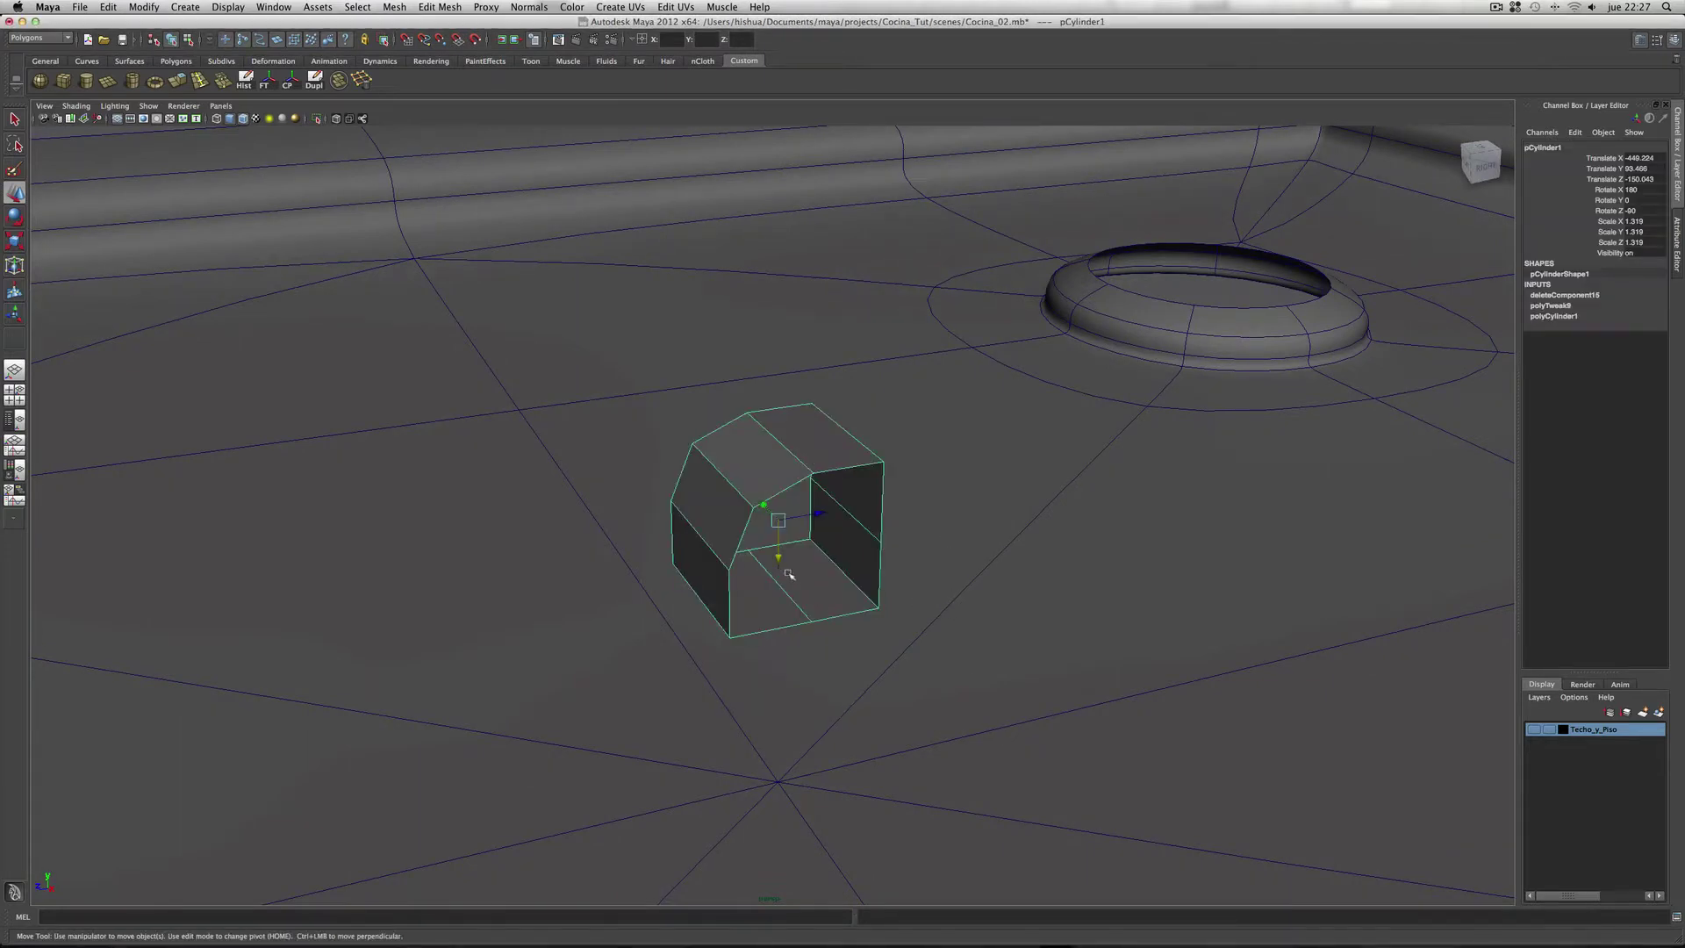
pyautogui.moveTo(788, 573); pyautogui.dragTo(796, 764)
pyautogui.moveTo(787, 814); pyautogui.dragTo(795, 800, button='right')
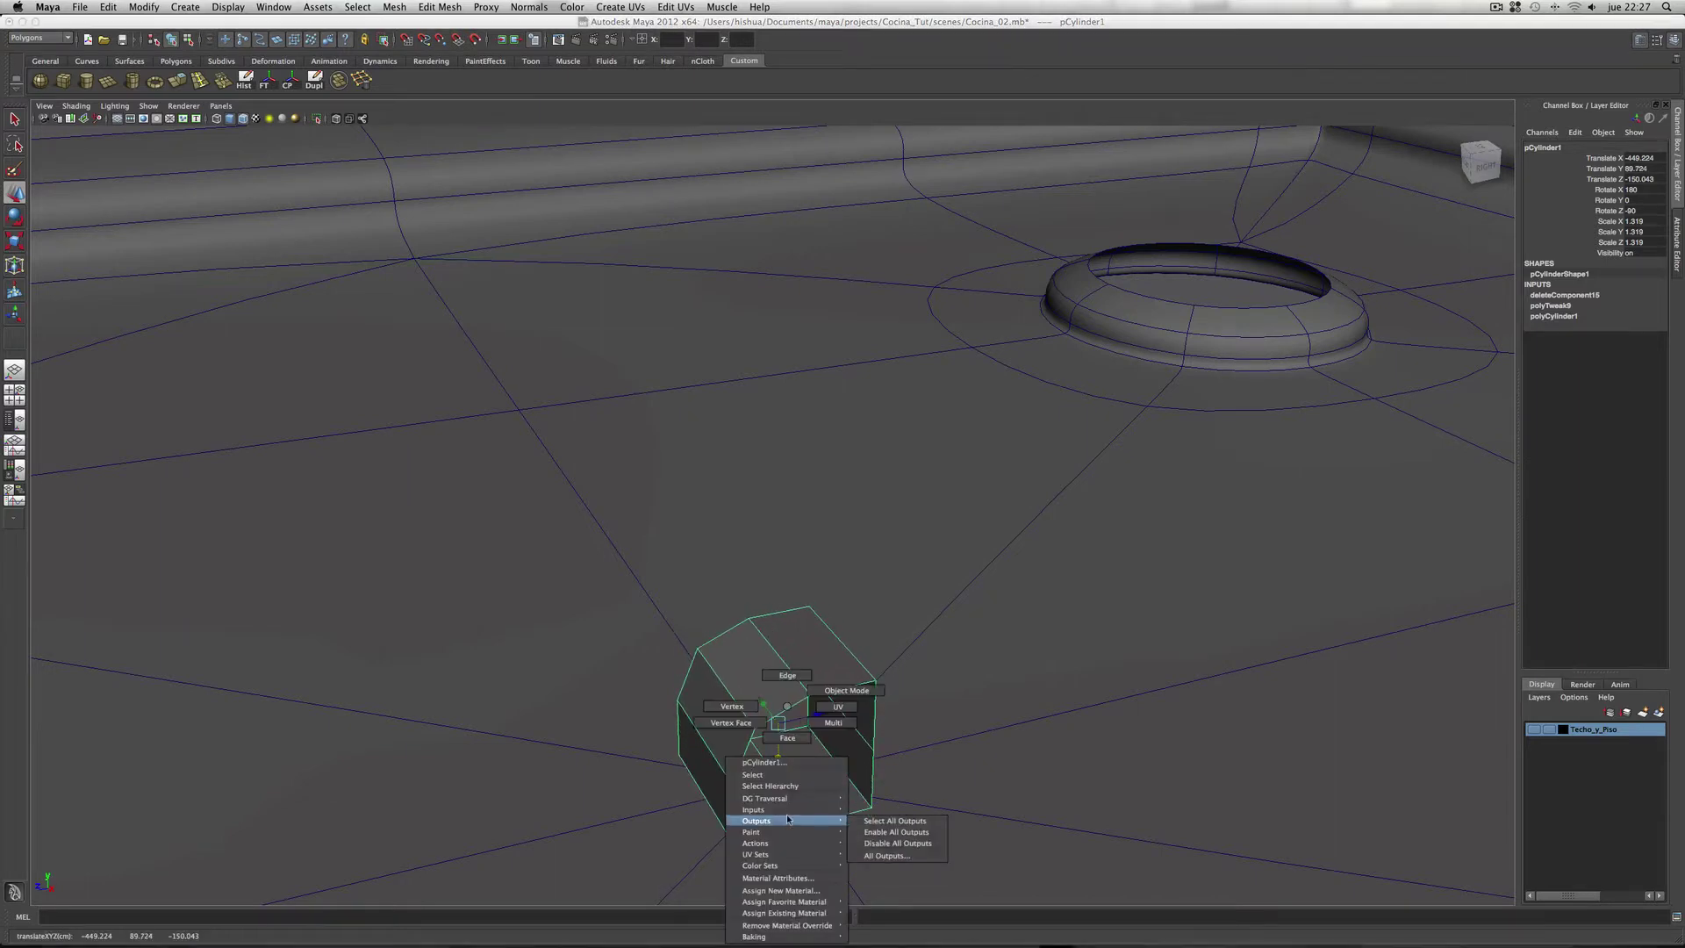
pyautogui.moveTo(795, 801); pyautogui.dragTo(838, 849)
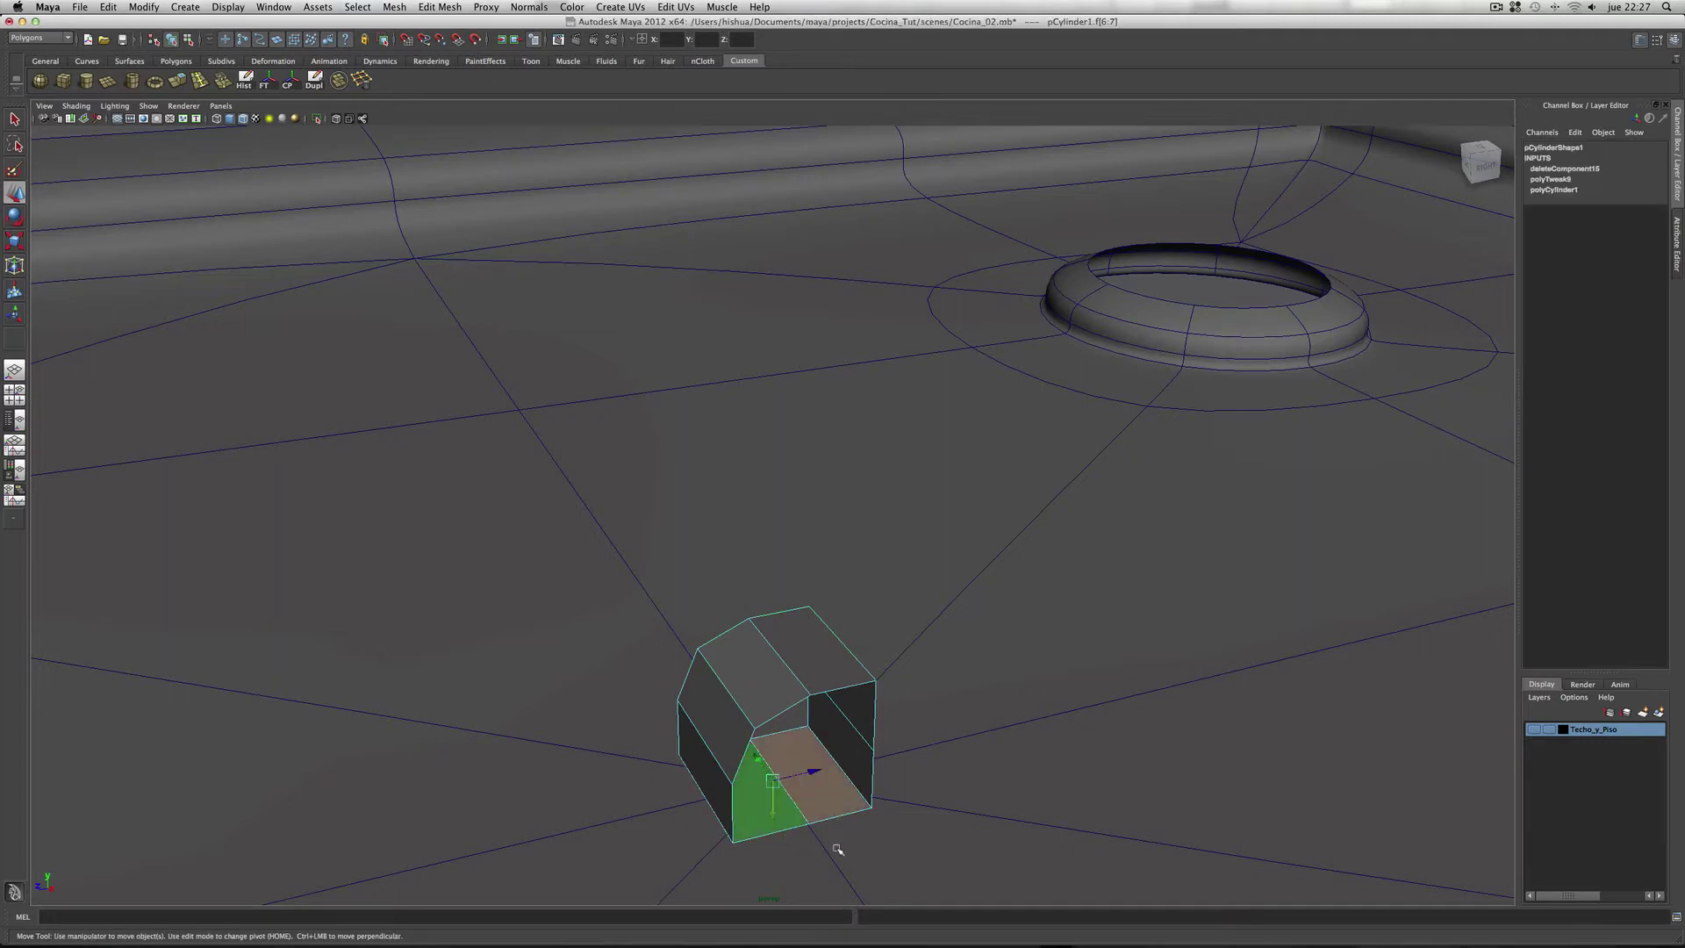
pyautogui.press('Delete')
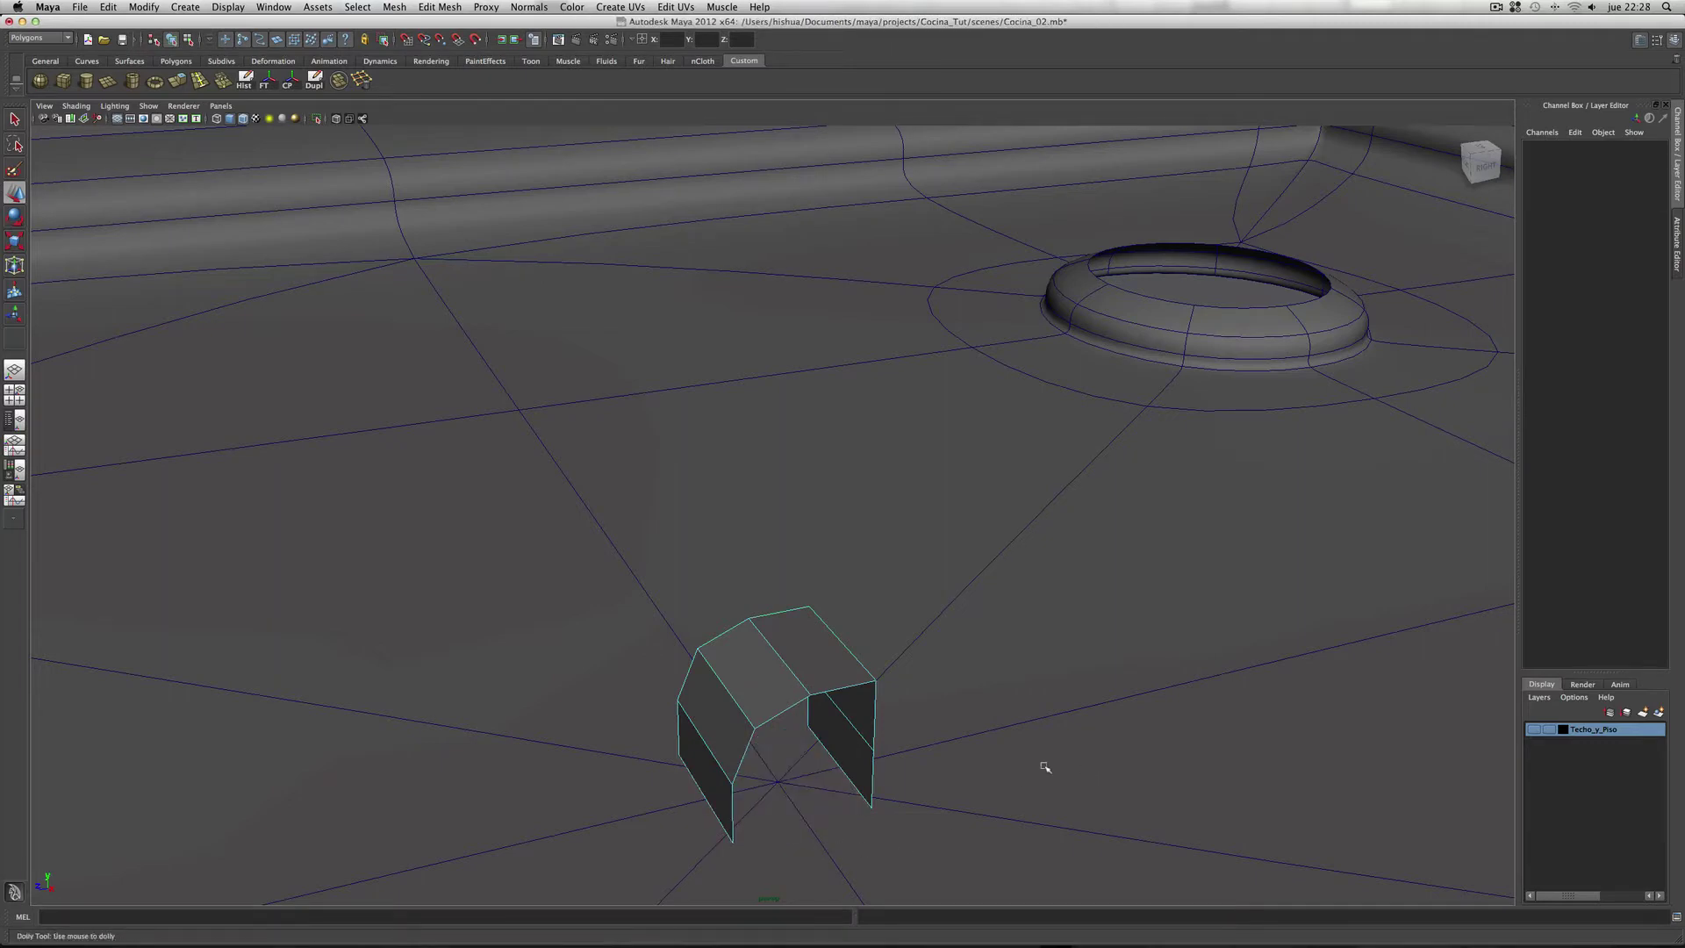
pyautogui.keyDown('alt'); pyautogui.moveTo(1042, 768); pyautogui.dragTo(790, 764, button='right'); pyautogui.keyUp('alt')
pyautogui.keyDown('alt'); pyautogui.moveTo(790, 763); pyautogui.dragTo(1136, 741); pyautogui.keyUp('alt')
pyautogui.moveTo(1137, 742)
pyautogui.keyDown('alt'); pyautogui.mouseDown(button='right')
pyautogui.moveTo(997, 764)
pyautogui.moveTo(764, 726)
pyautogui.mouseUp(button='right'); pyautogui.keyUp('alt')
pyautogui.keyDown('alt'); pyautogui.moveTo(764, 726); pyautogui.dragTo(865, 730); pyautogui.keyUp('alt')
# Step: Stretch one end's vertices to turn the bracket into a long U-channel bar
pyautogui.rightClick(792, 573)
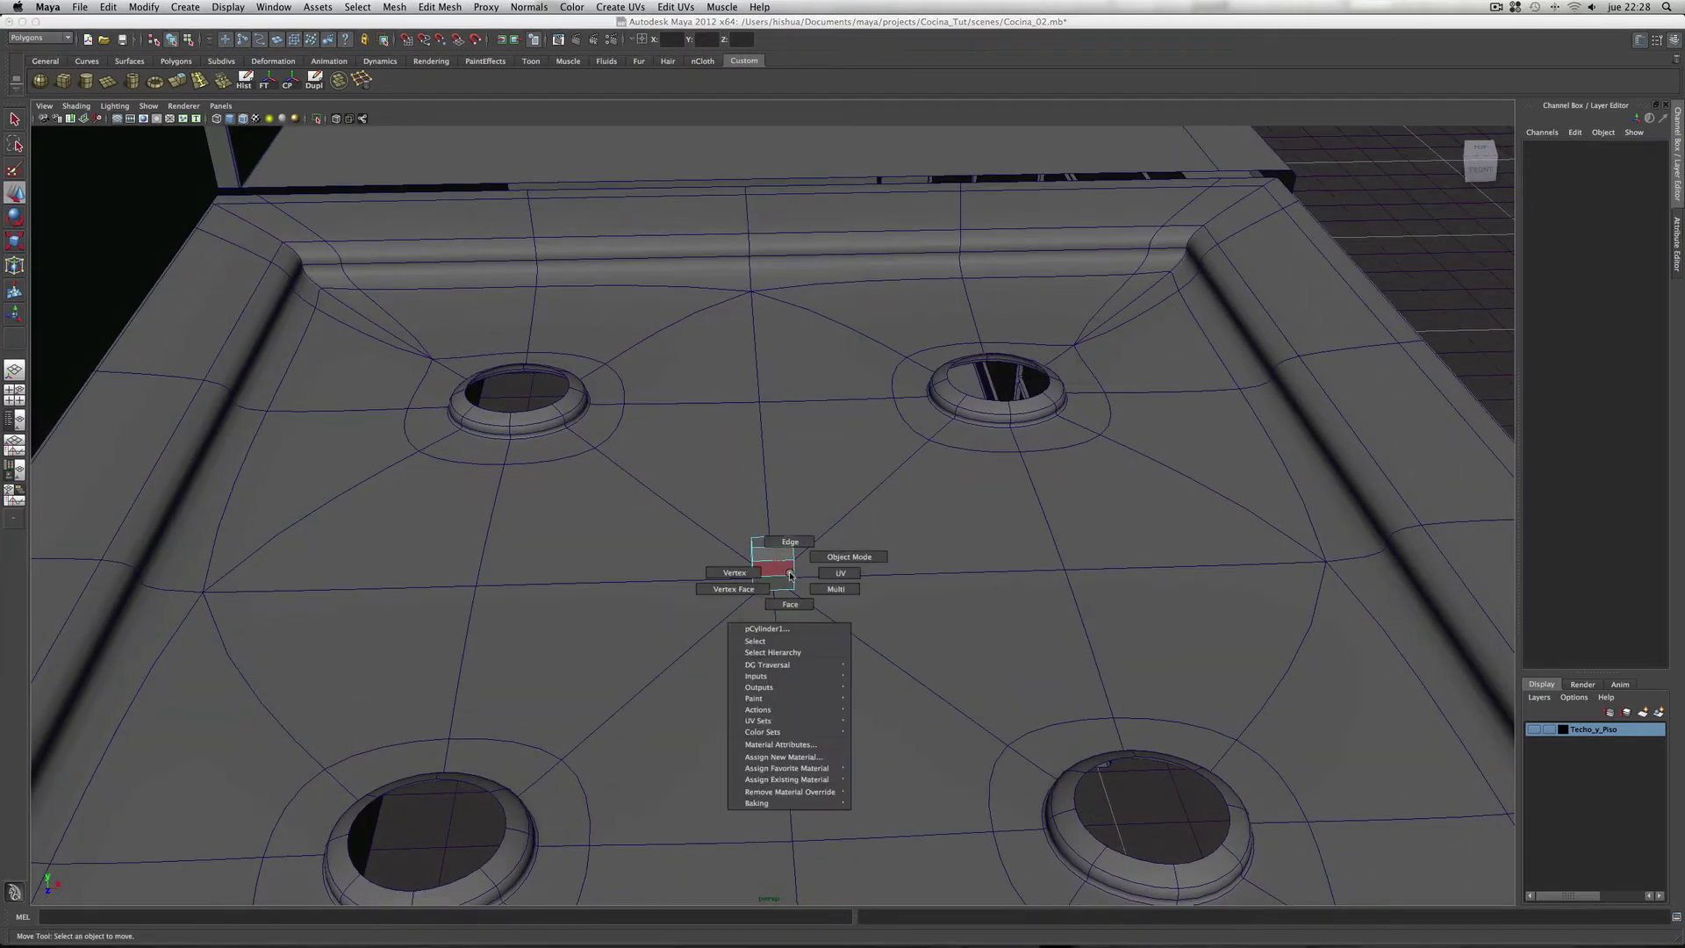
pyautogui.moveTo(777, 504); pyautogui.dragTo(880, 646)
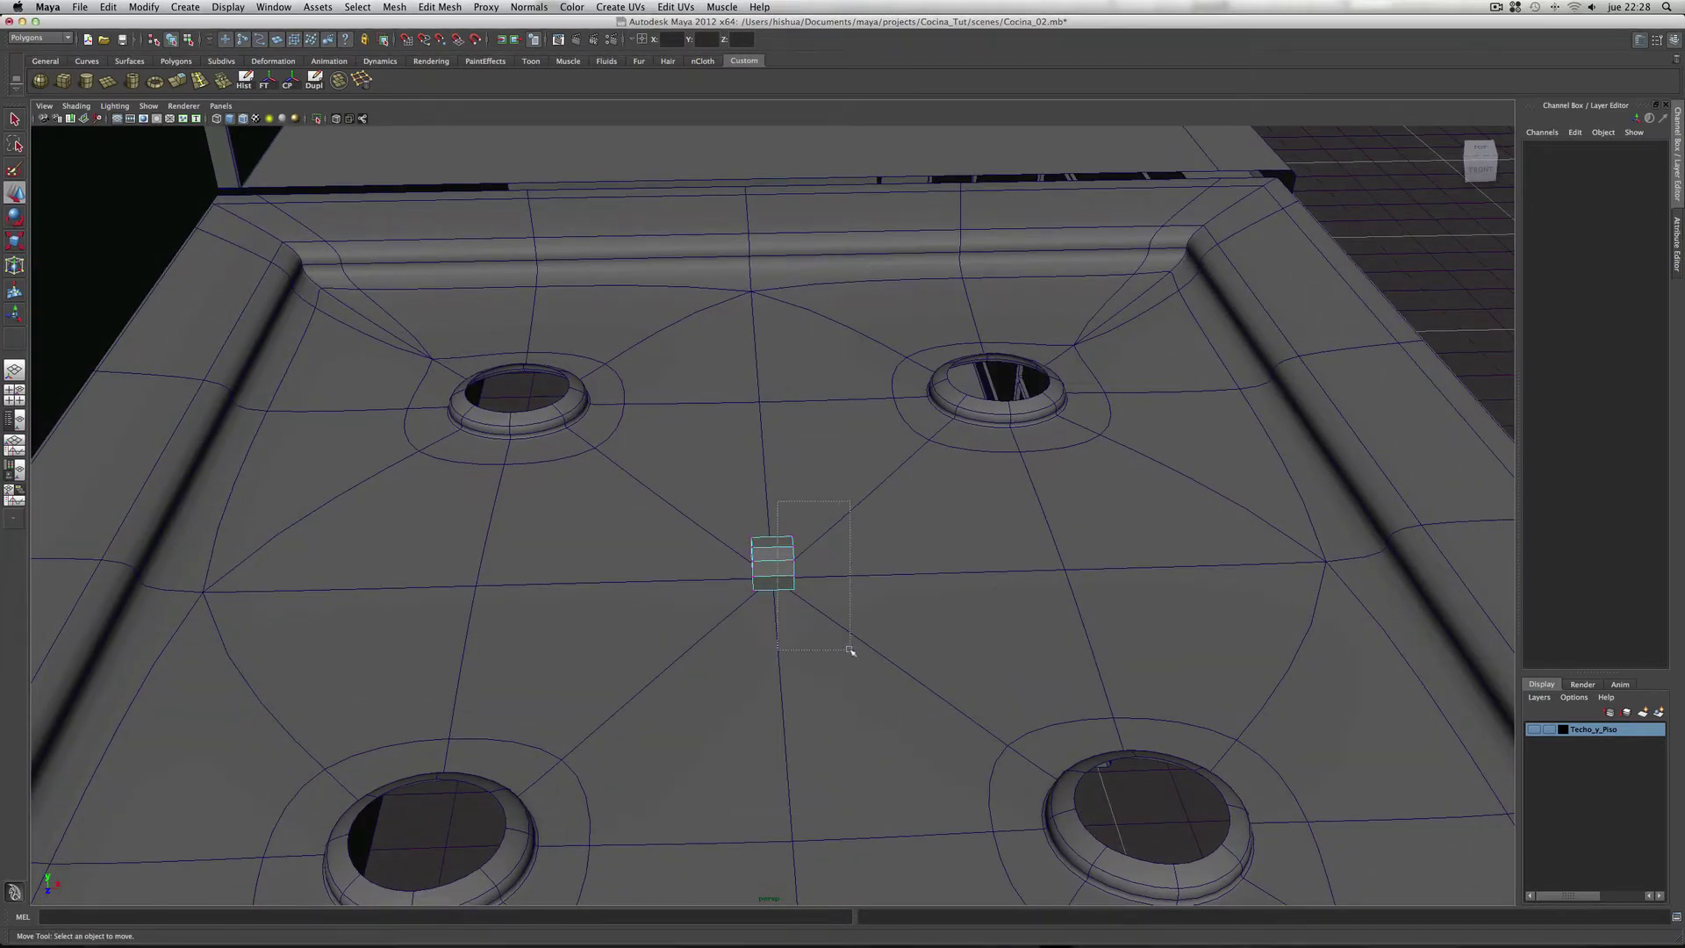
pyautogui.moveTo(763, 567)
pyautogui.mouseDown()
pyautogui.moveTo(1256, 593)
pyautogui.moveTo(1299, 637)
pyautogui.mouseUp()
pyautogui.moveTo(1299, 636)
pyautogui.keyDown('alt'); pyautogui.mouseDown(button='right')
pyautogui.moveTo(1354, 632)
pyautogui.moveTo(1178, 641)
pyautogui.moveTo(1114, 681)
pyautogui.mouseUp(button='right'); pyautogui.keyUp('alt')
pyautogui.keyDown('alt'); pyautogui.moveTo(1114, 681); pyautogui.dragTo(1148, 666); pyautogui.keyUp('alt')
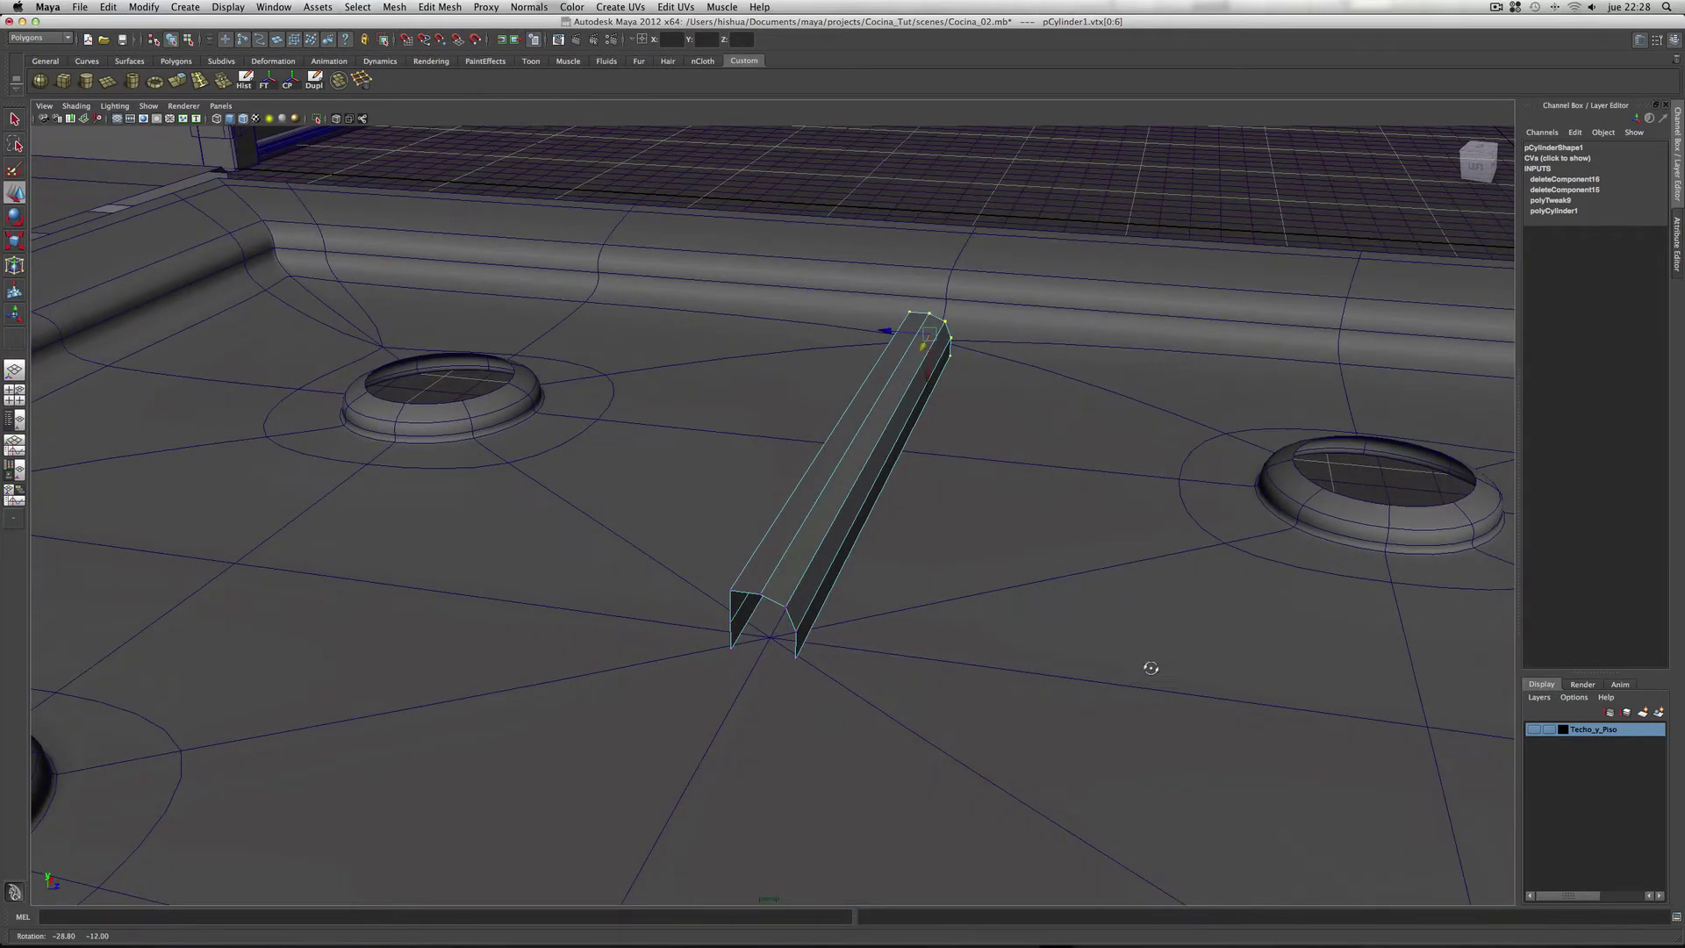
pyautogui.keyDown('alt'); pyautogui.moveTo(1220, 668); pyautogui.dragTo(1048, 678, button='right'); pyautogui.keyUp('alt')
pyautogui.moveTo(1136, 677)
pyautogui.keyDown('alt'); pyautogui.mouseDown()
pyautogui.moveTo(975, 678)
pyautogui.moveTo(1129, 672)
pyautogui.mouseUp(); pyautogui.keyUp('alt')
pyautogui.moveTo(1128, 672)
pyautogui.keyDown('alt'); pyautogui.mouseDown(button='right')
pyautogui.moveTo(977, 669)
pyautogui.moveTo(1214, 673)
pyautogui.mouseUp(button='right'); pyautogui.keyUp('alt')
pyautogui.moveTo(1215, 673)
pyautogui.keyDown('alt'); pyautogui.mouseDown()
pyautogui.moveTo(1109, 676)
pyautogui.moveTo(1177, 663)
pyautogui.mouseUp(); pyautogui.keyUp('alt')
# Step: Zoom and tumble out to a wide view of the whole kitchen room
pyautogui.keyDown('alt'); pyautogui.moveTo(1176, 663); pyautogui.dragTo(971, 647, button='right'); pyautogui.keyUp('alt')
pyautogui.keyDown('alt'); pyautogui.moveTo(971, 647); pyautogui.dragTo(861, 629); pyautogui.keyUp('alt')
pyautogui.keyDown('alt'); pyautogui.moveTo(861, 629); pyautogui.dragTo(805, 628, button='right'); pyautogui.keyUp('alt')
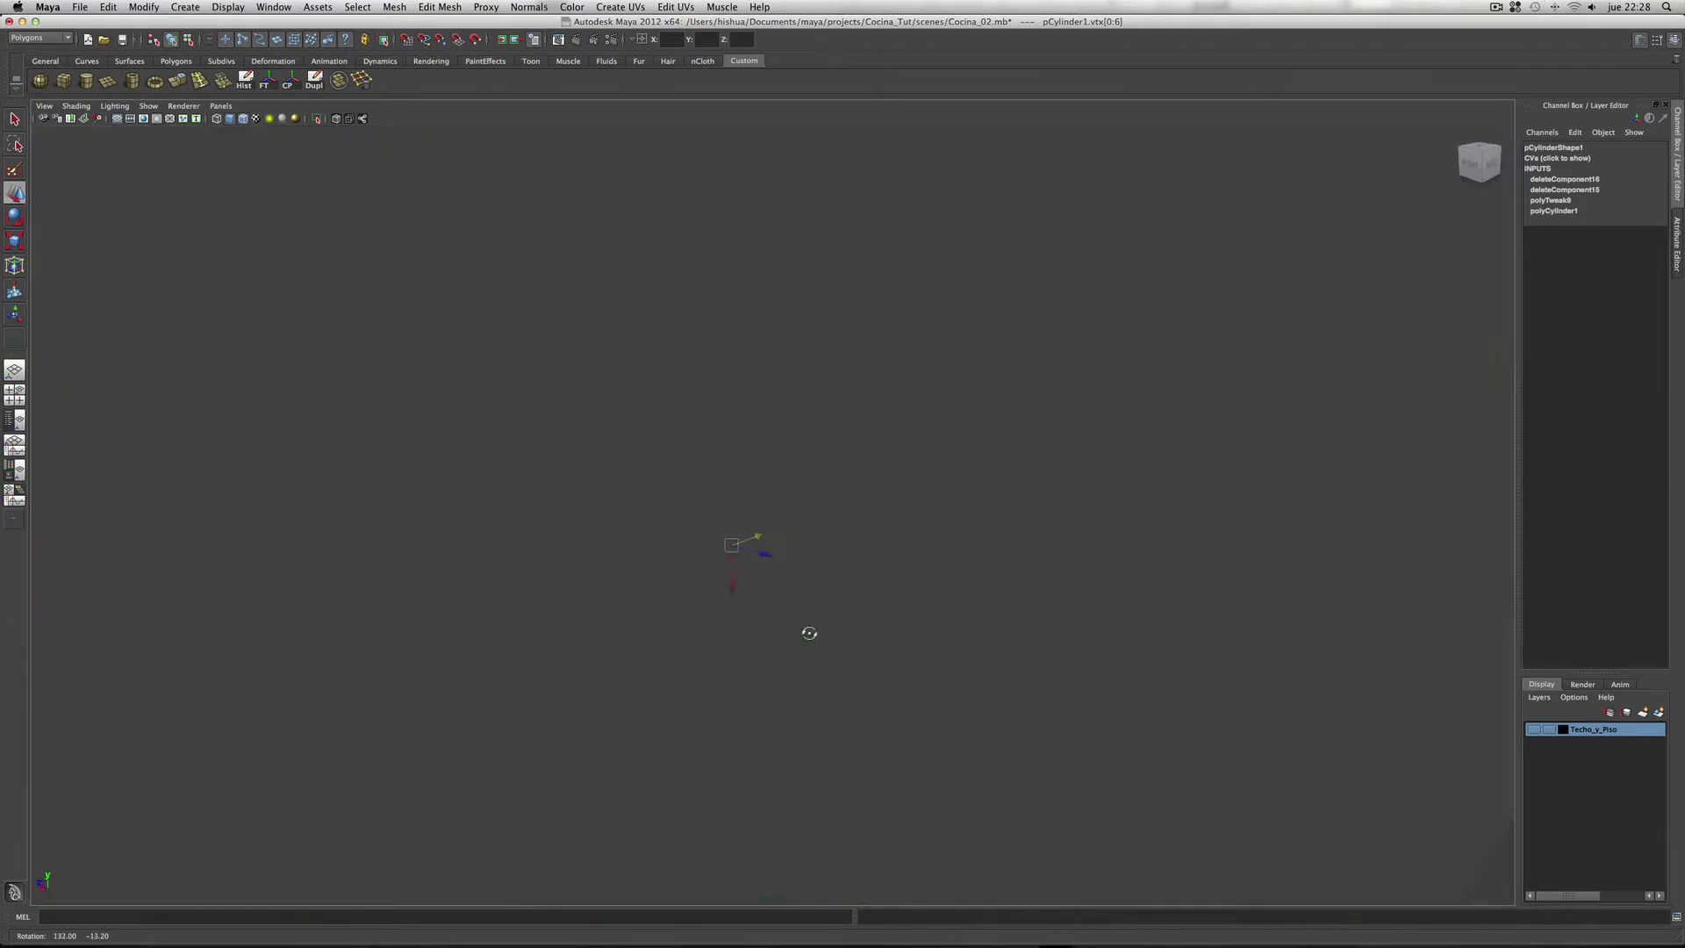
pyautogui.keyDown('alt'); pyautogui.moveTo(805, 628); pyautogui.dragTo(874, 634); pyautogui.keyUp('alt')
pyautogui.keyDown('alt'); pyautogui.moveTo(873, 634); pyautogui.dragTo(702, 636, button='right'); pyautogui.keyUp('alt')
pyautogui.keyDown('alt'); pyautogui.moveTo(702, 637); pyautogui.dragTo(684, 631); pyautogui.keyUp('alt')
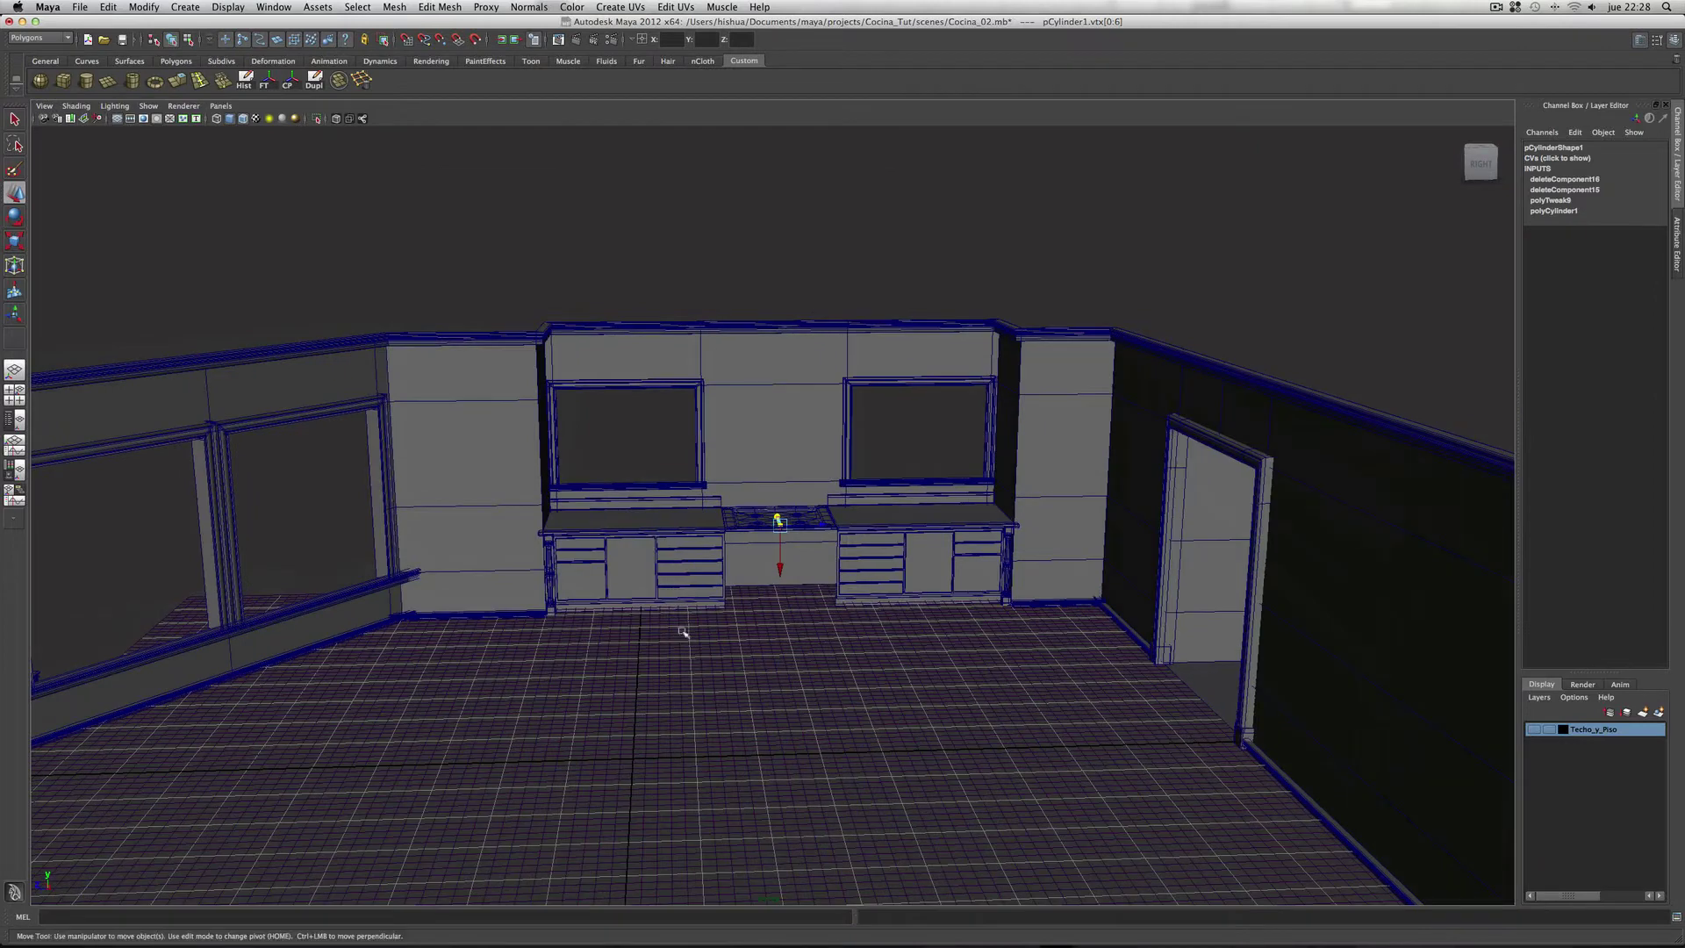
# Step: Assign the wall plane to a new black display layer renamed 'Muros' and hide it
pyautogui.click(786, 427)
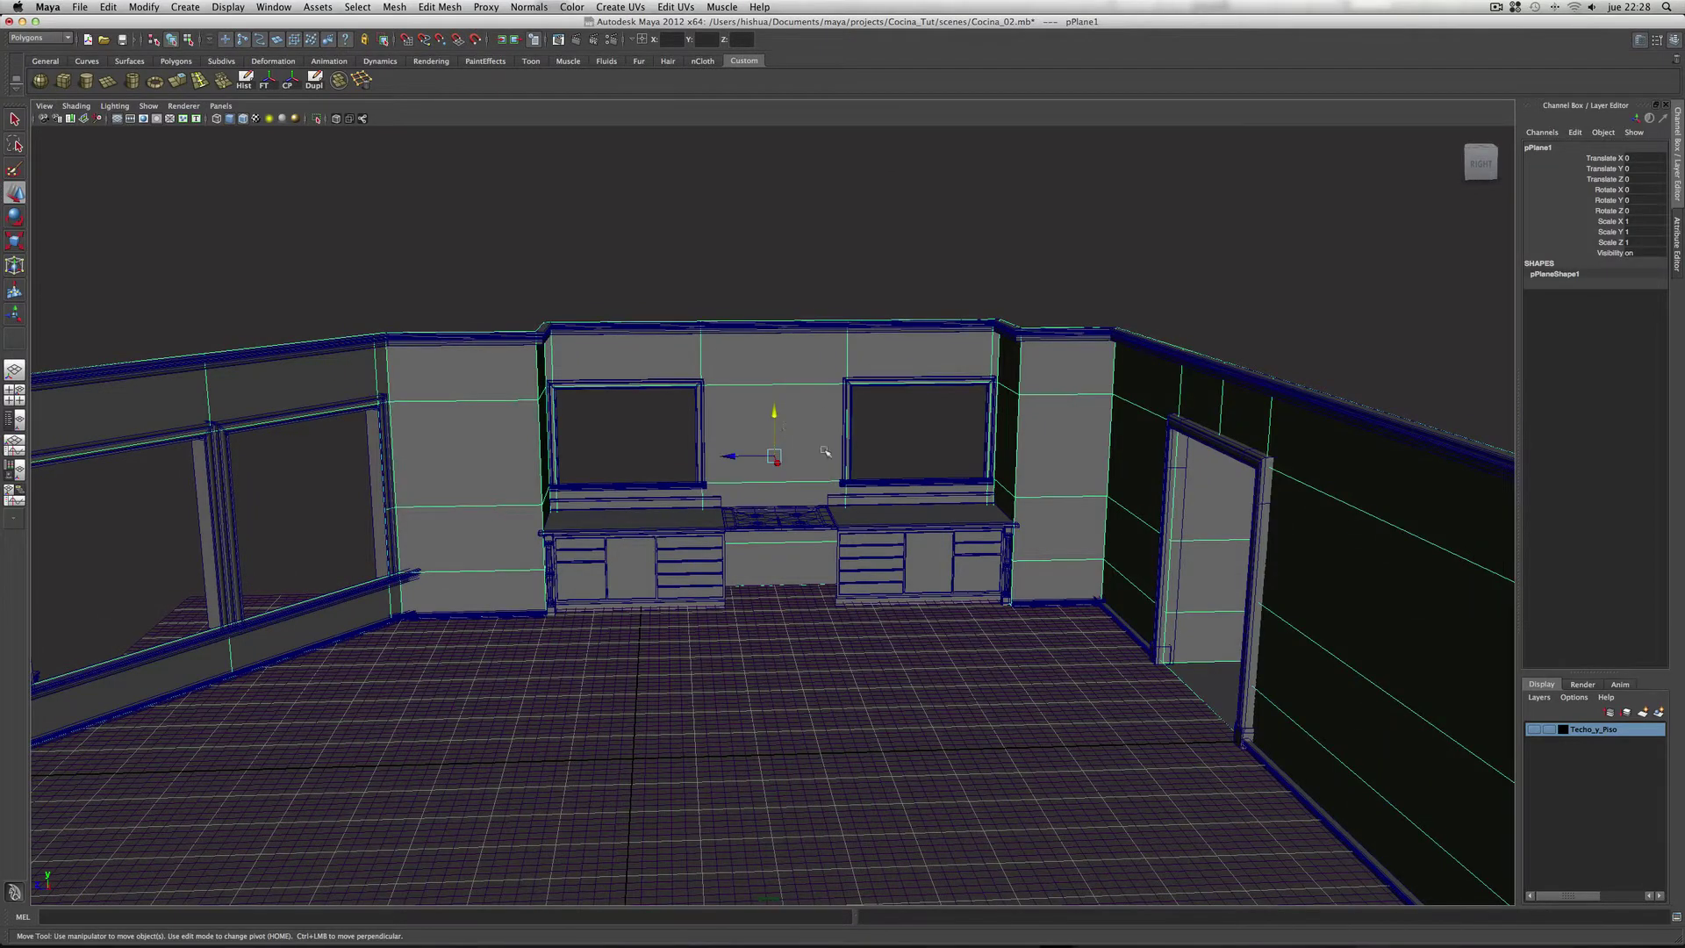
pyautogui.click(1660, 714)
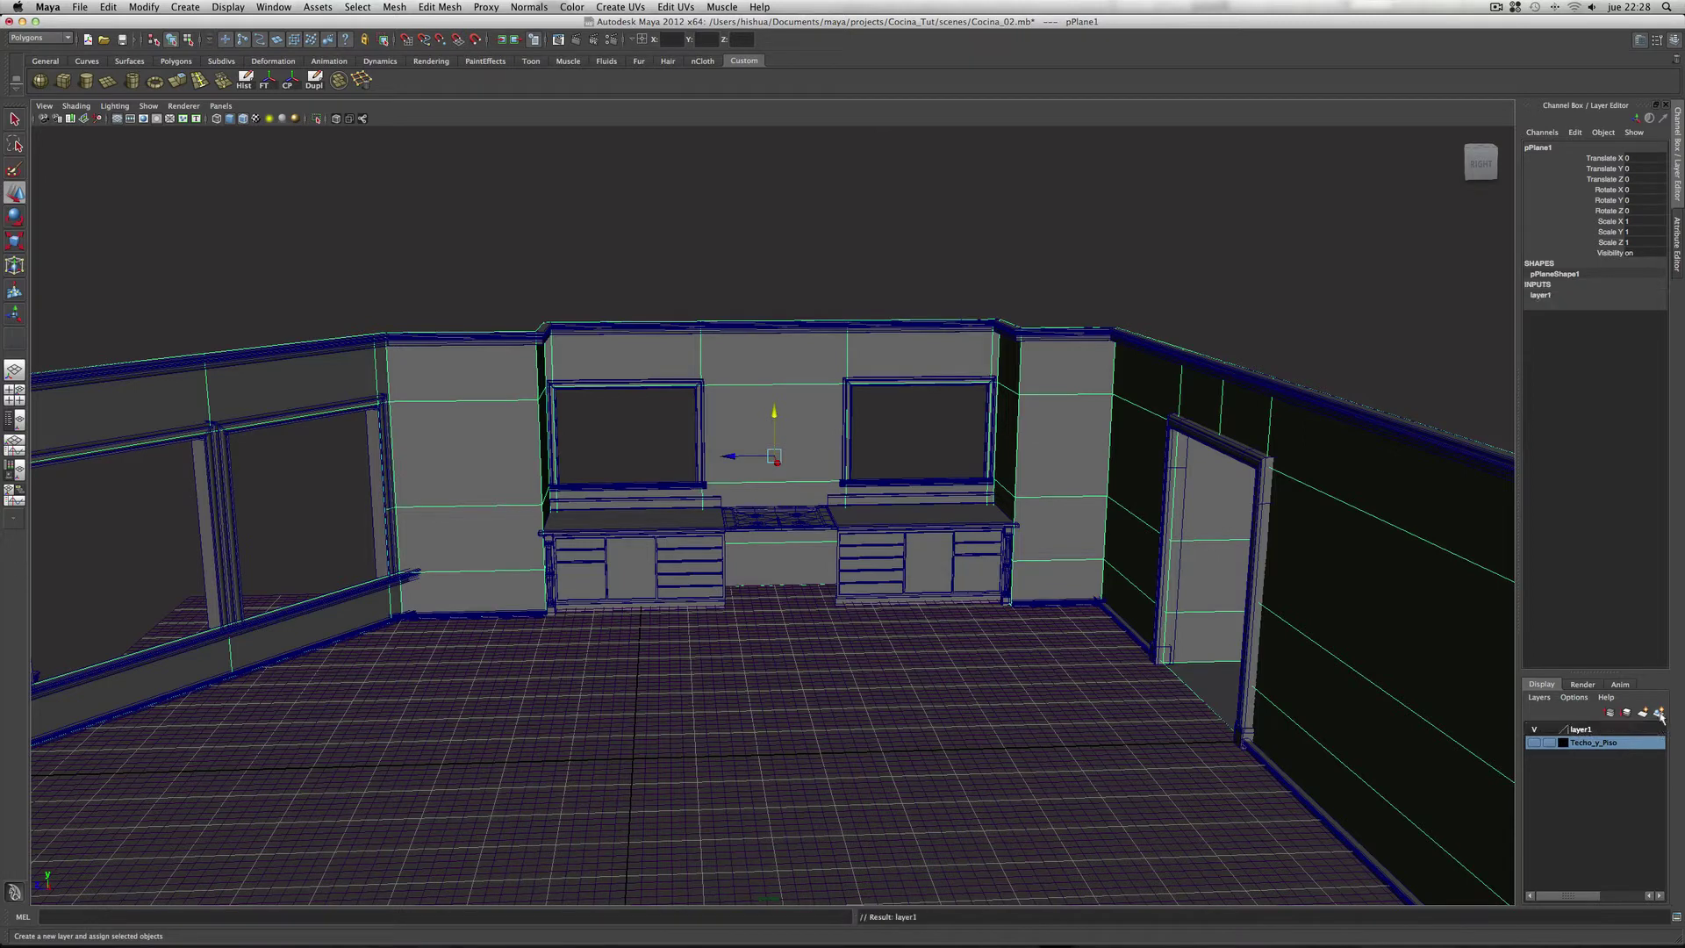
pyautogui.doubleClick(1582, 730)
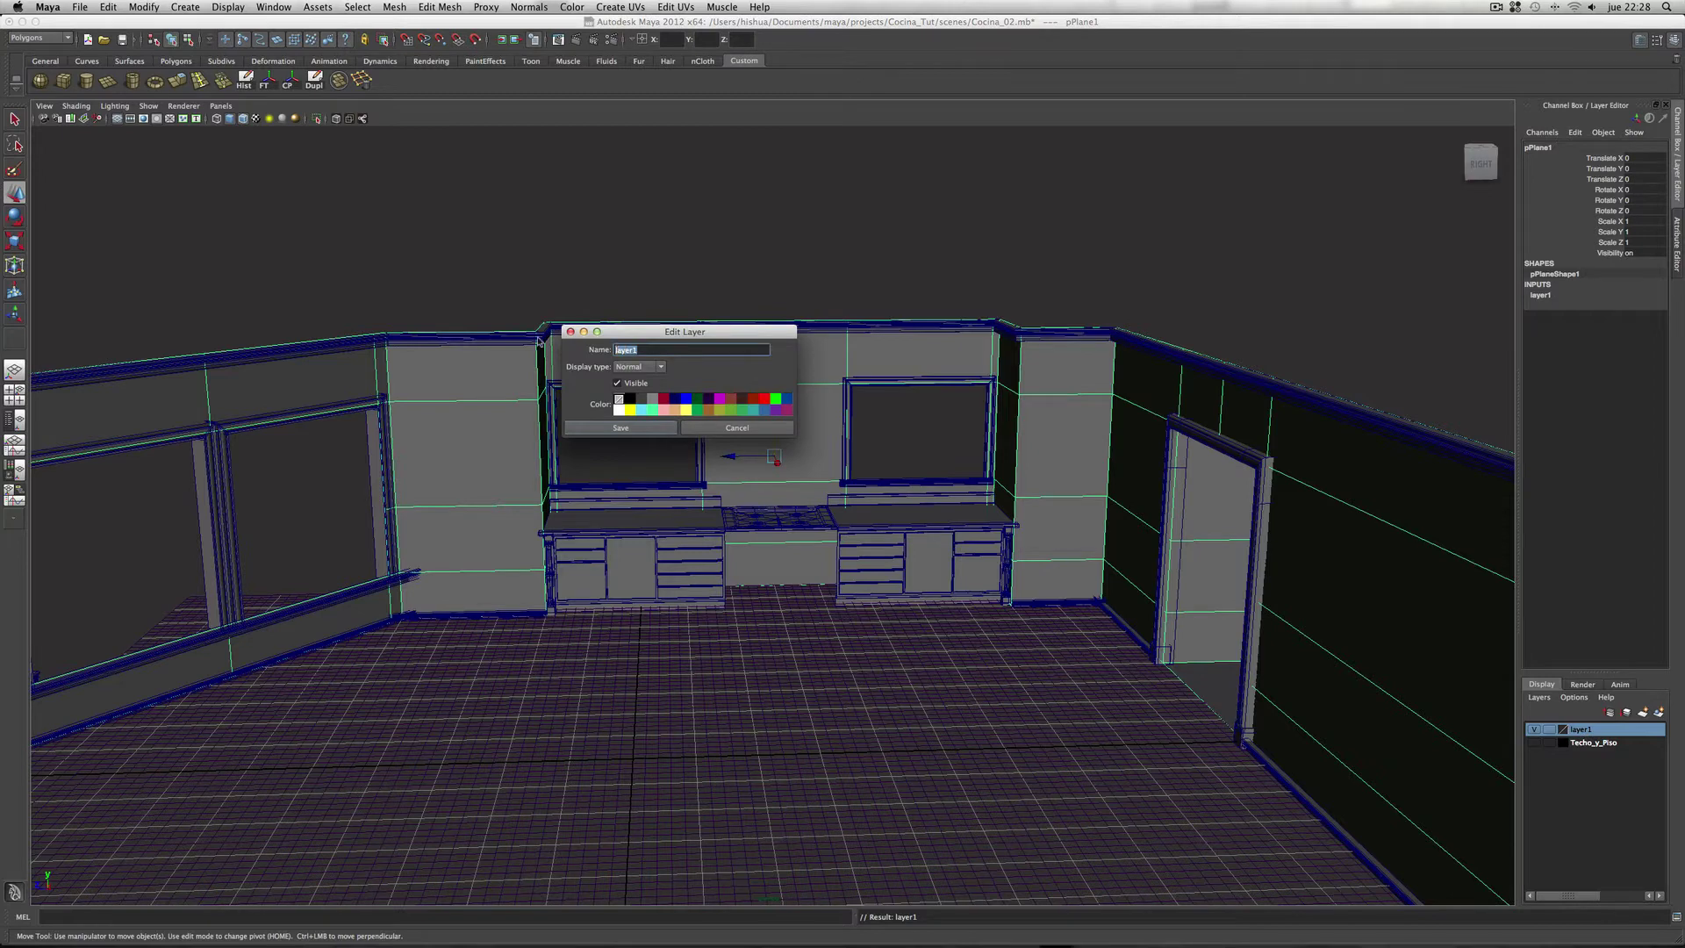
pyautogui.write('Muros')
pyautogui.click(630, 401)
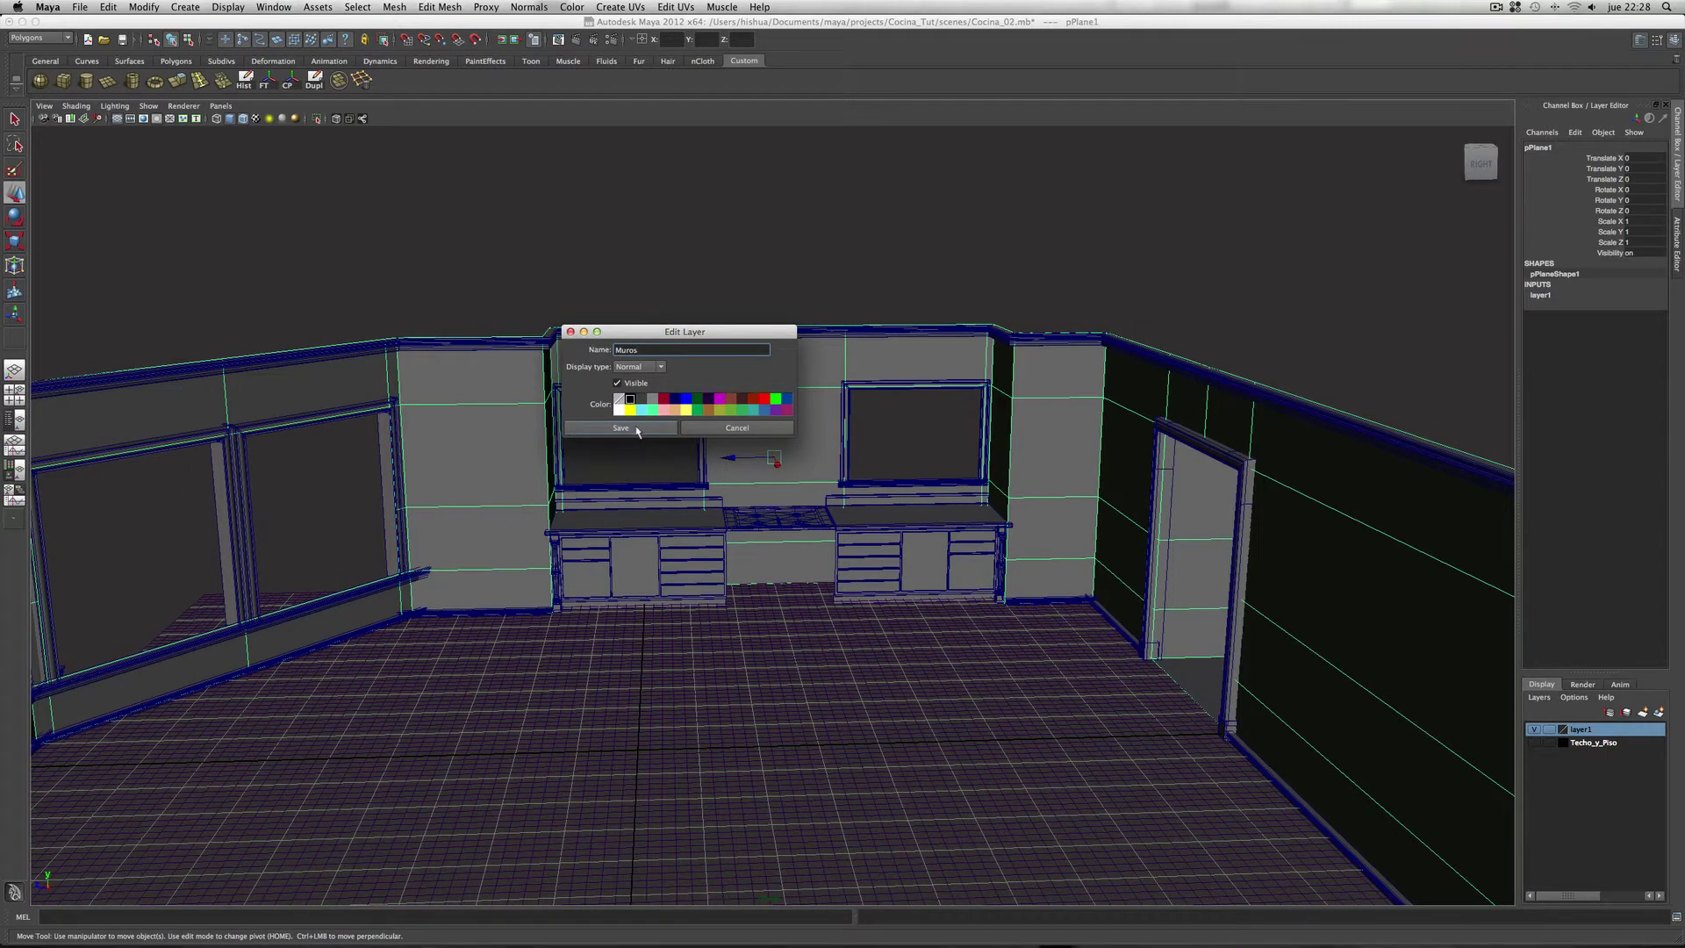
pyautogui.click(621, 429)
pyautogui.click(1535, 731)
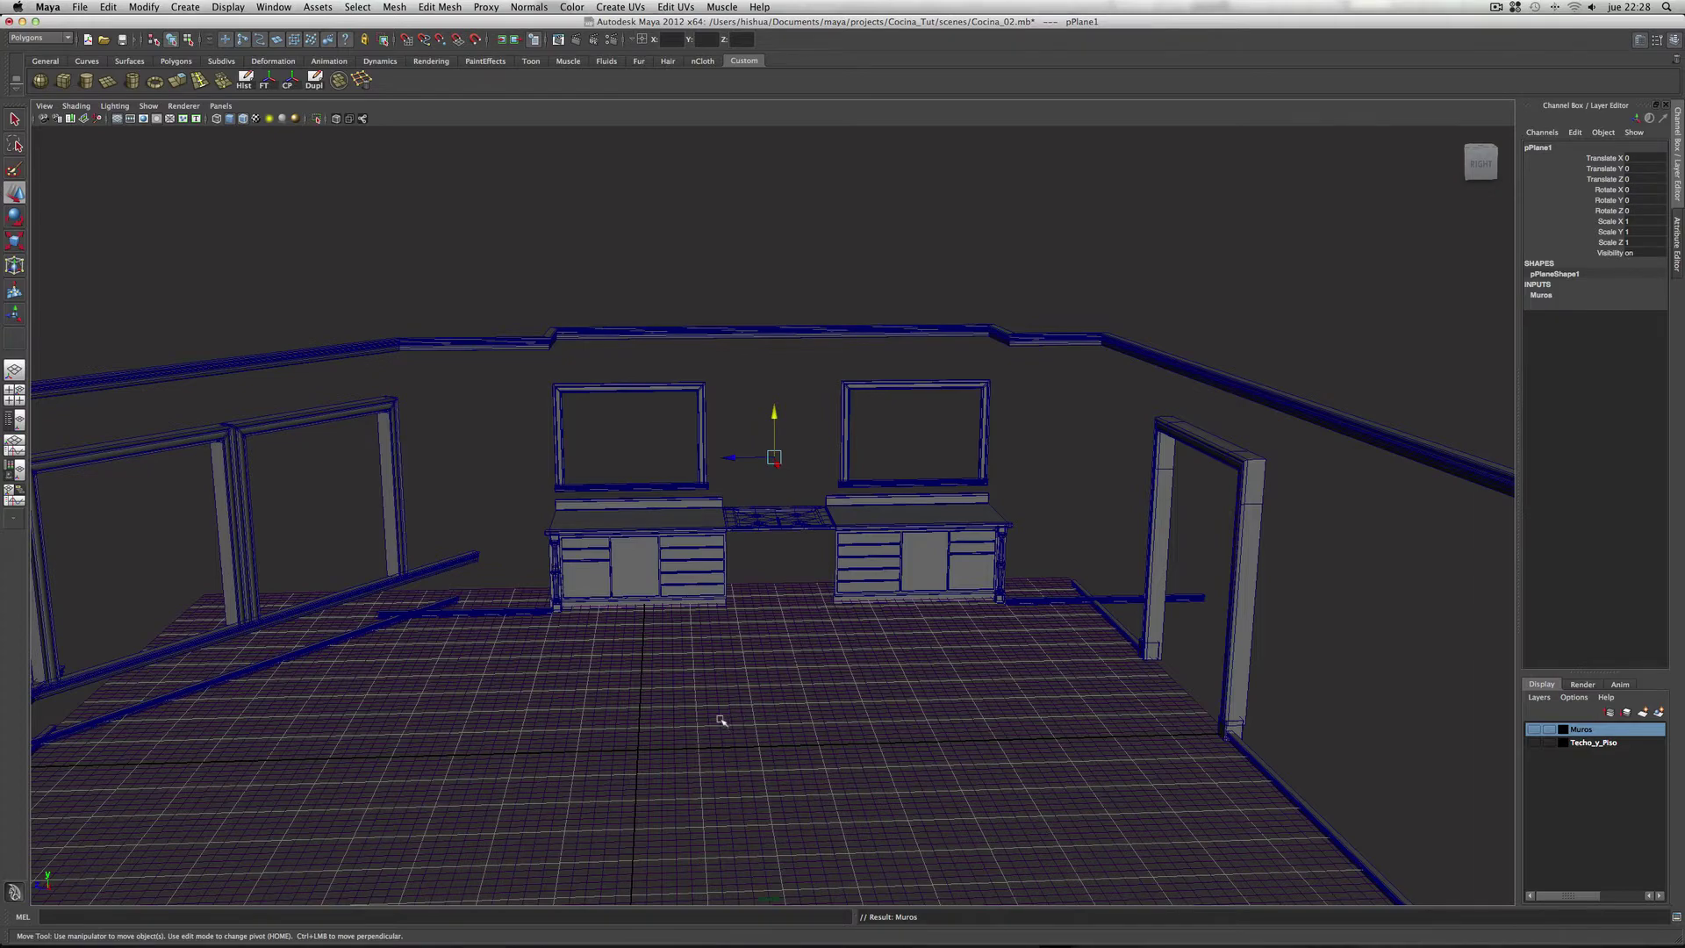
# Step: Insert an edge loop near the right end of the left backsplash
pyautogui.keyDown('alt'); pyautogui.moveTo(650, 714); pyautogui.dragTo(1365, 789, button='right'); pyautogui.keyUp('alt')
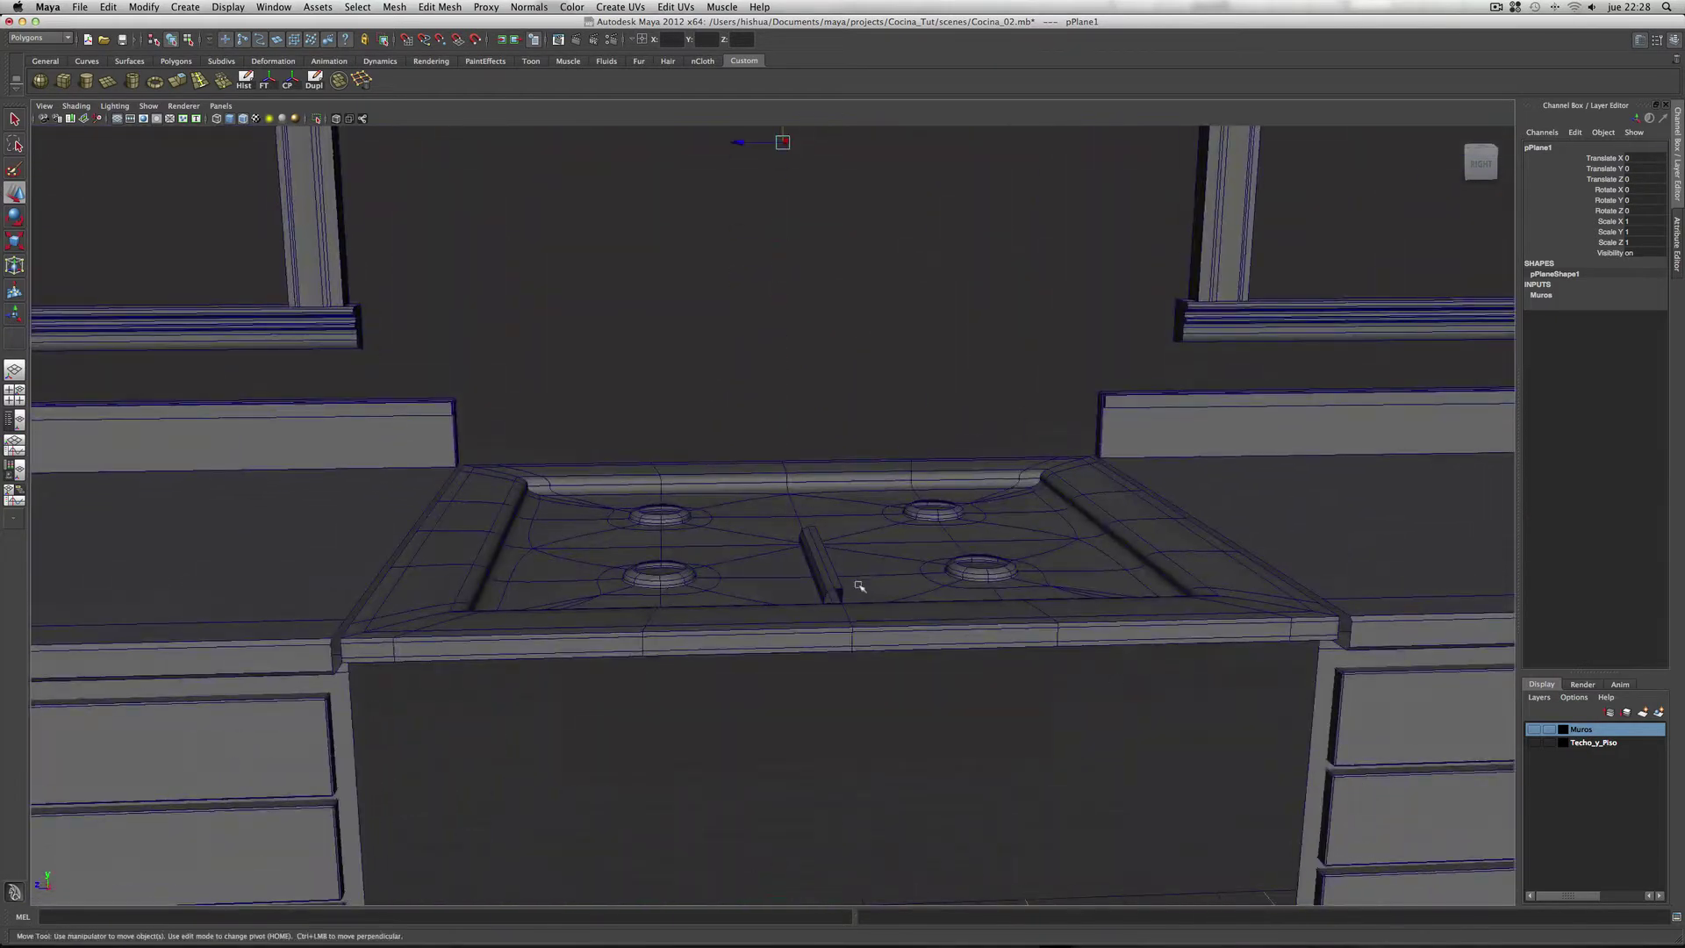
pyautogui.click(838, 581)
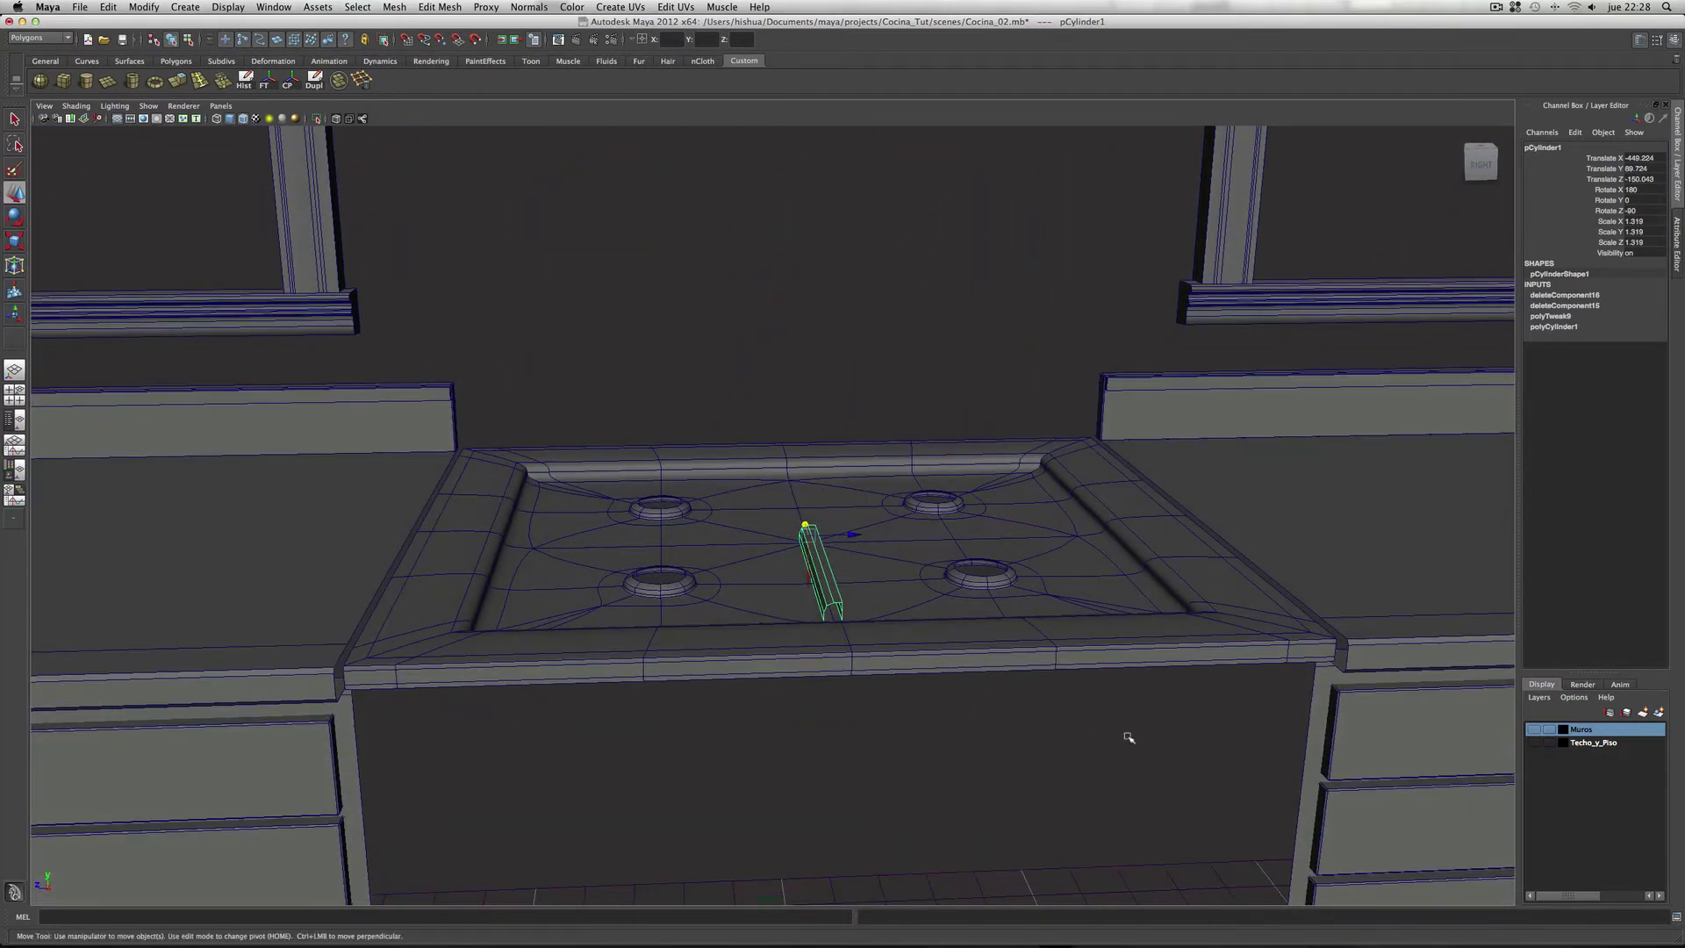
pyautogui.keyDown('alt'); pyautogui.moveTo(1120, 737); pyautogui.dragTo(820, 709, button='right'); pyautogui.keyUp('alt')
pyautogui.keyDown('alt'); pyautogui.moveTo(820, 709); pyautogui.dragTo(709, 605); pyautogui.keyUp('alt')
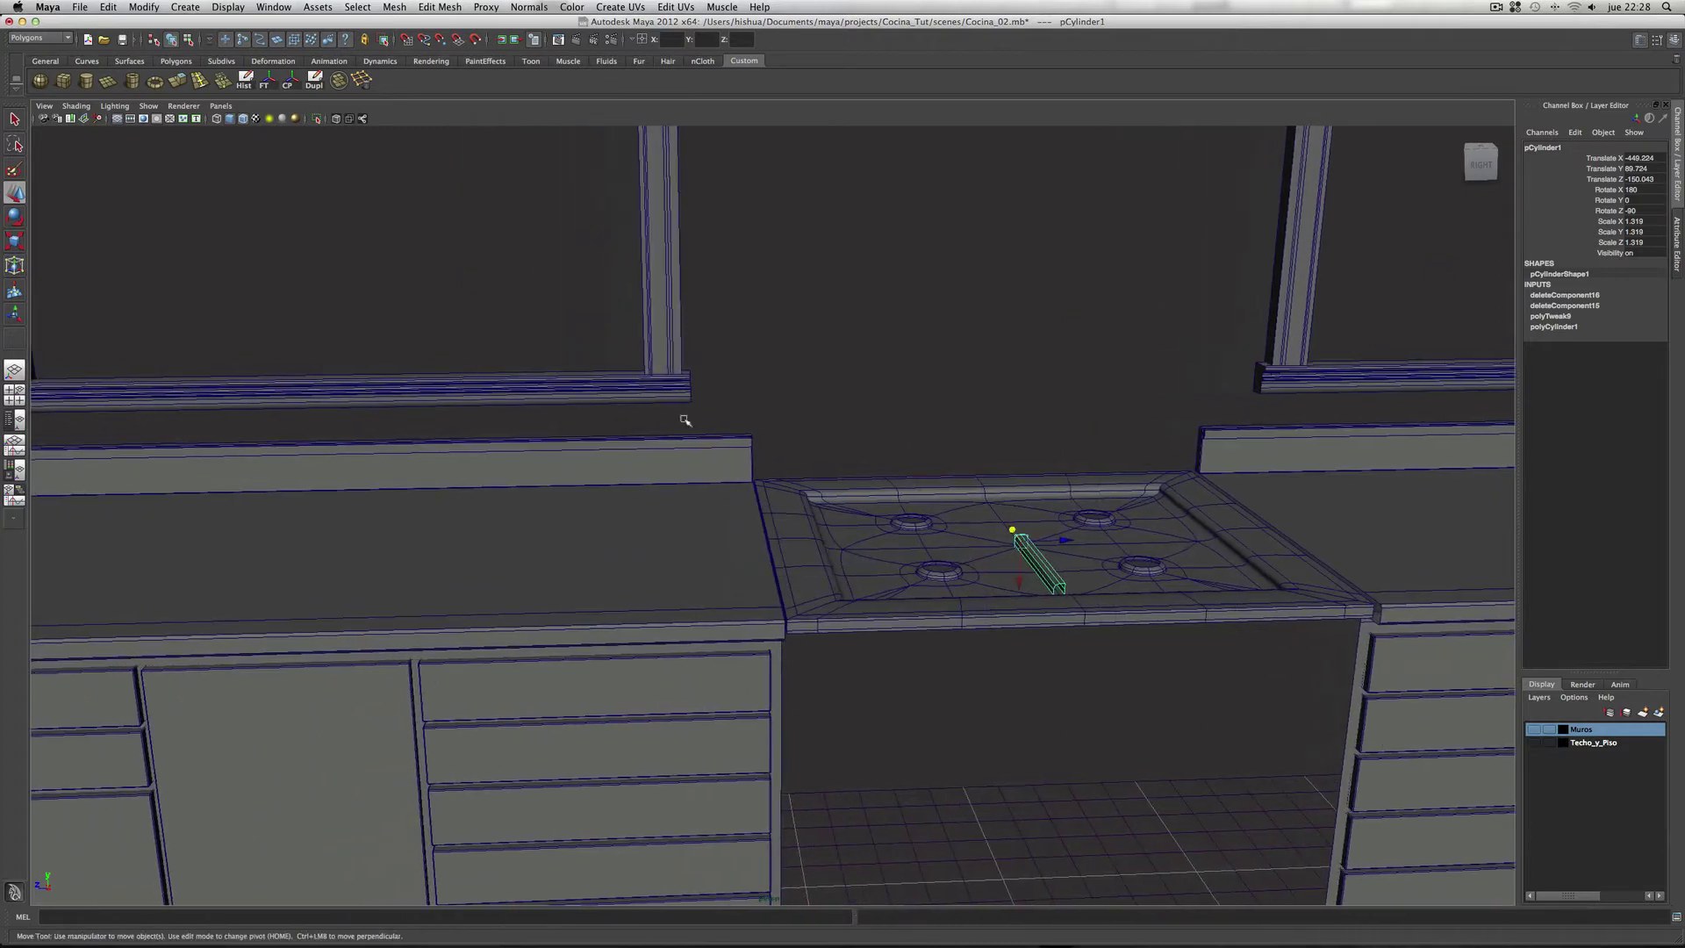
pyautogui.click(680, 457)
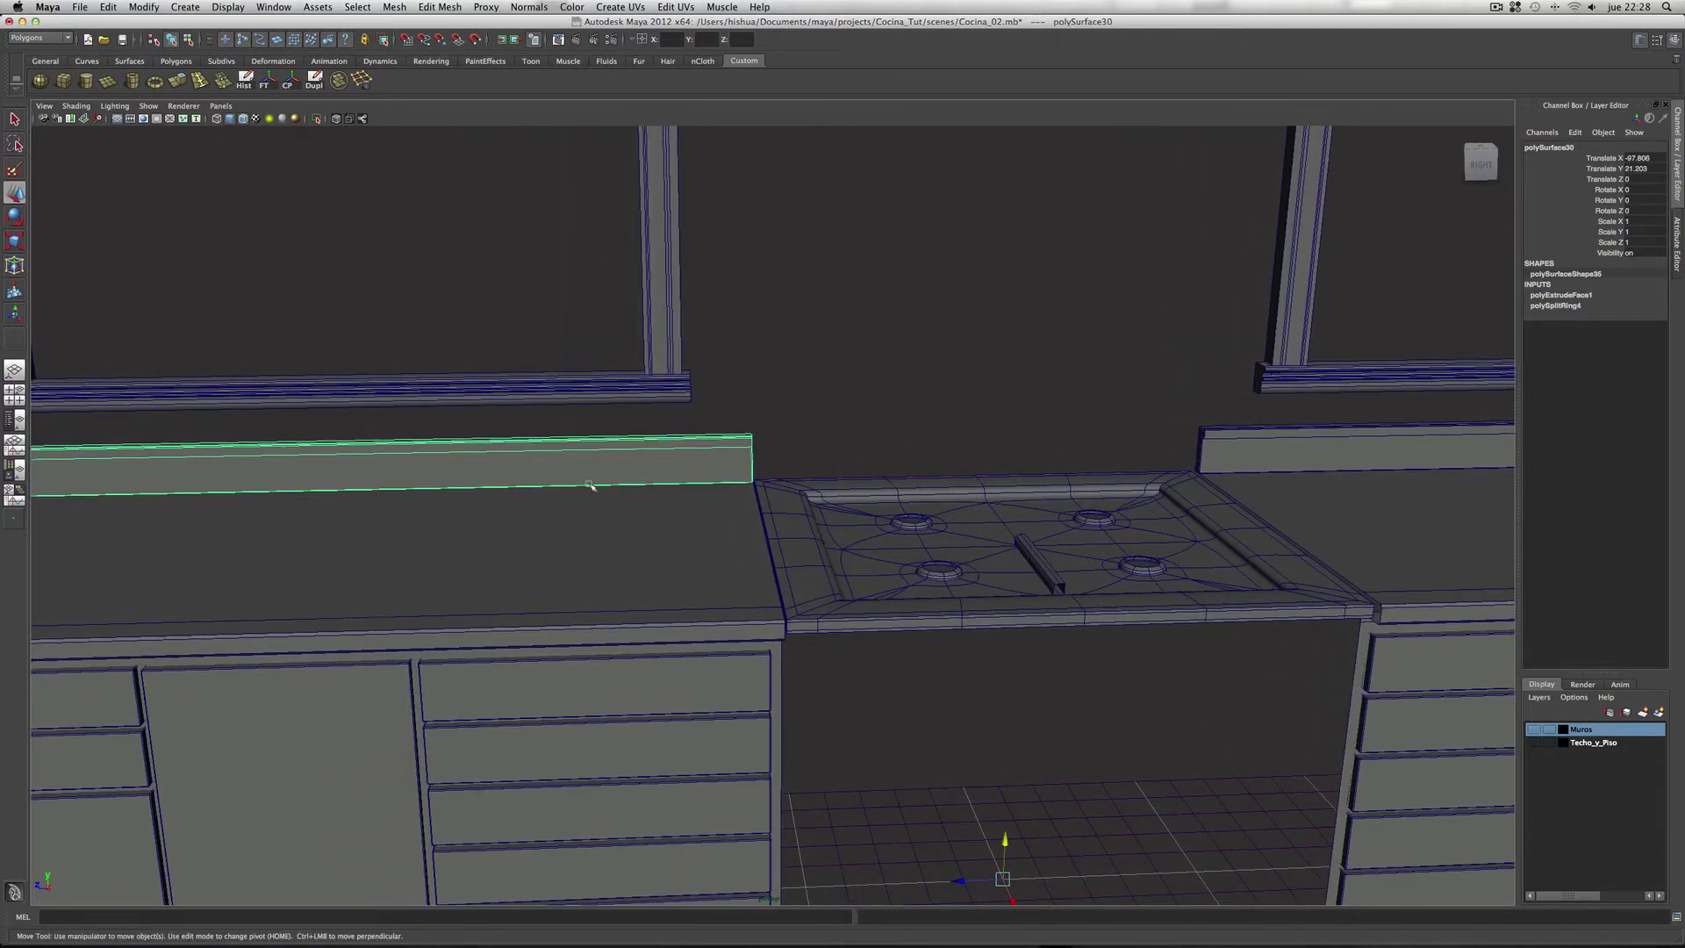
pyautogui.click(199, 80)
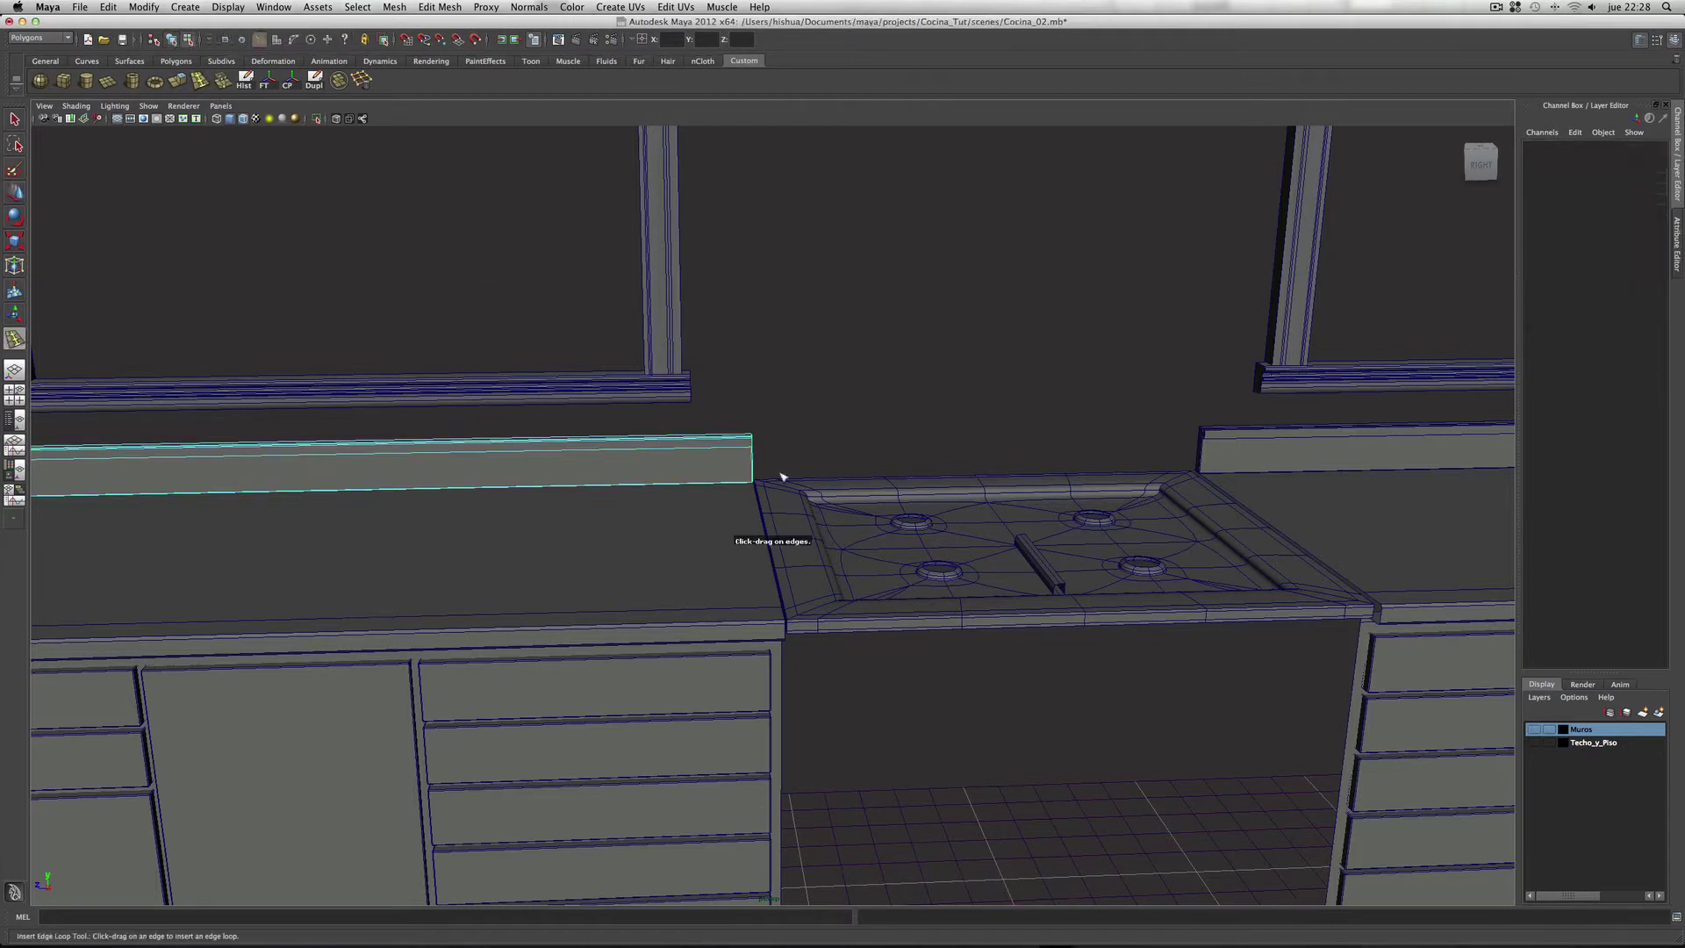
pyautogui.moveTo(745, 444); pyautogui.dragTo(751, 443)
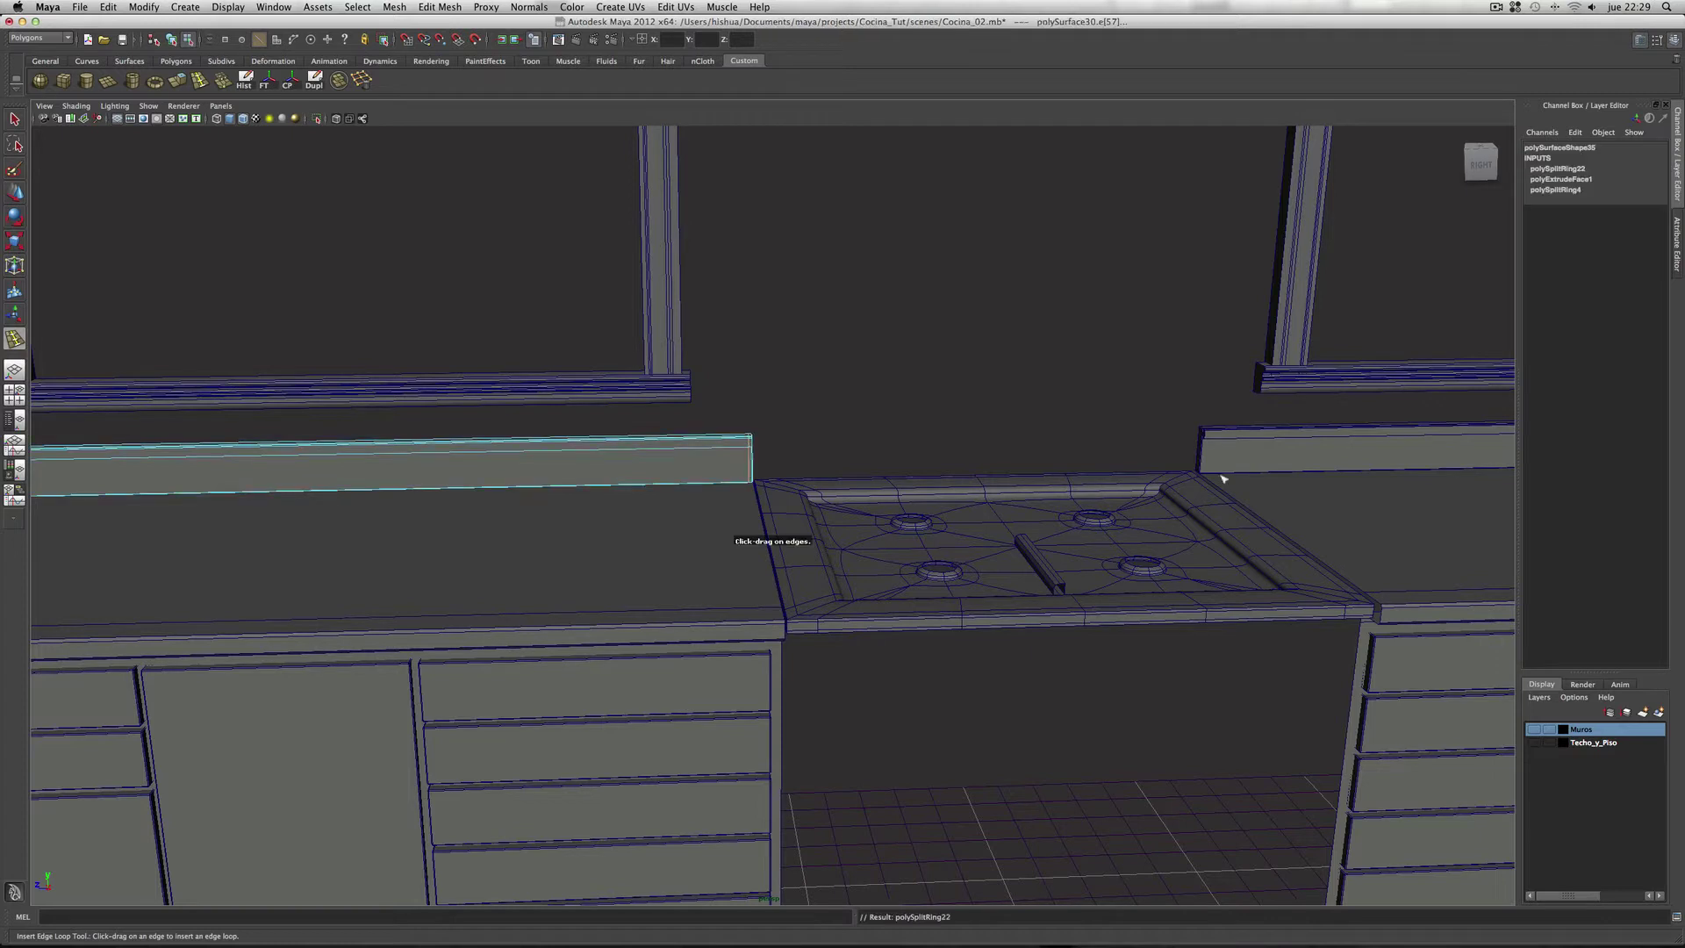
# Step: Add edge loops near both ends of the right backsplash and the left backsplash's left end
pyautogui.click(1226, 438)
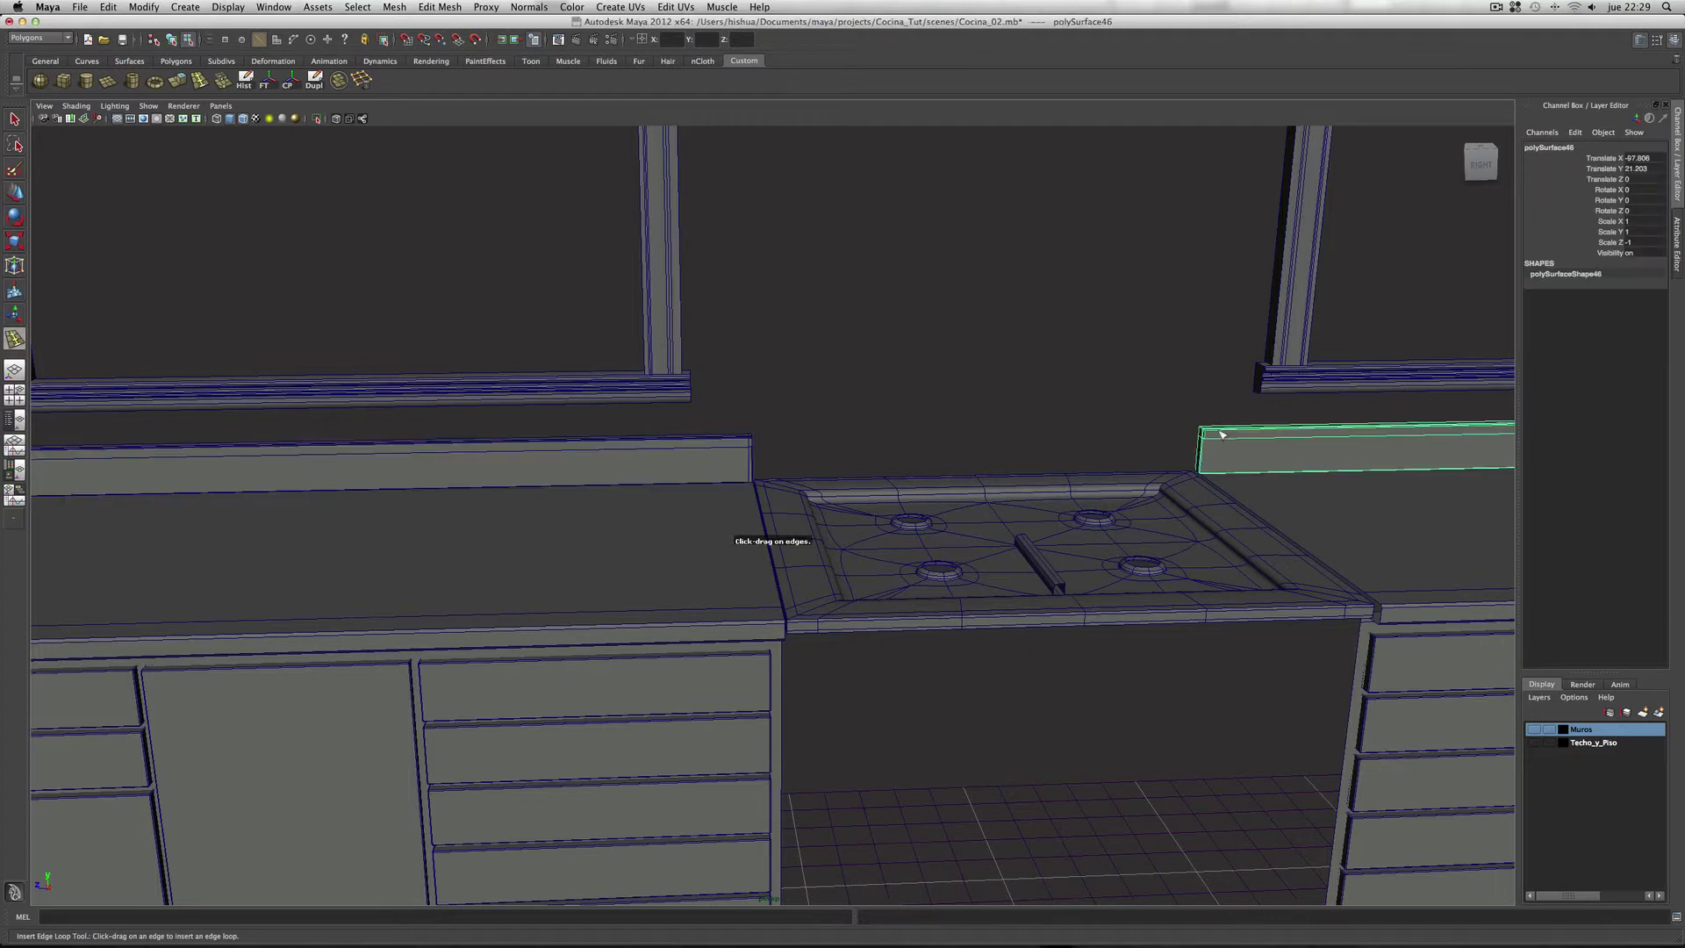
pyautogui.moveTo(1207, 432); pyautogui.dragTo(1210, 433)
pyautogui.keyDown('alt'); pyautogui.moveTo(1346, 515); pyautogui.dragTo(609, 471, button='middle'); pyautogui.keyUp('alt')
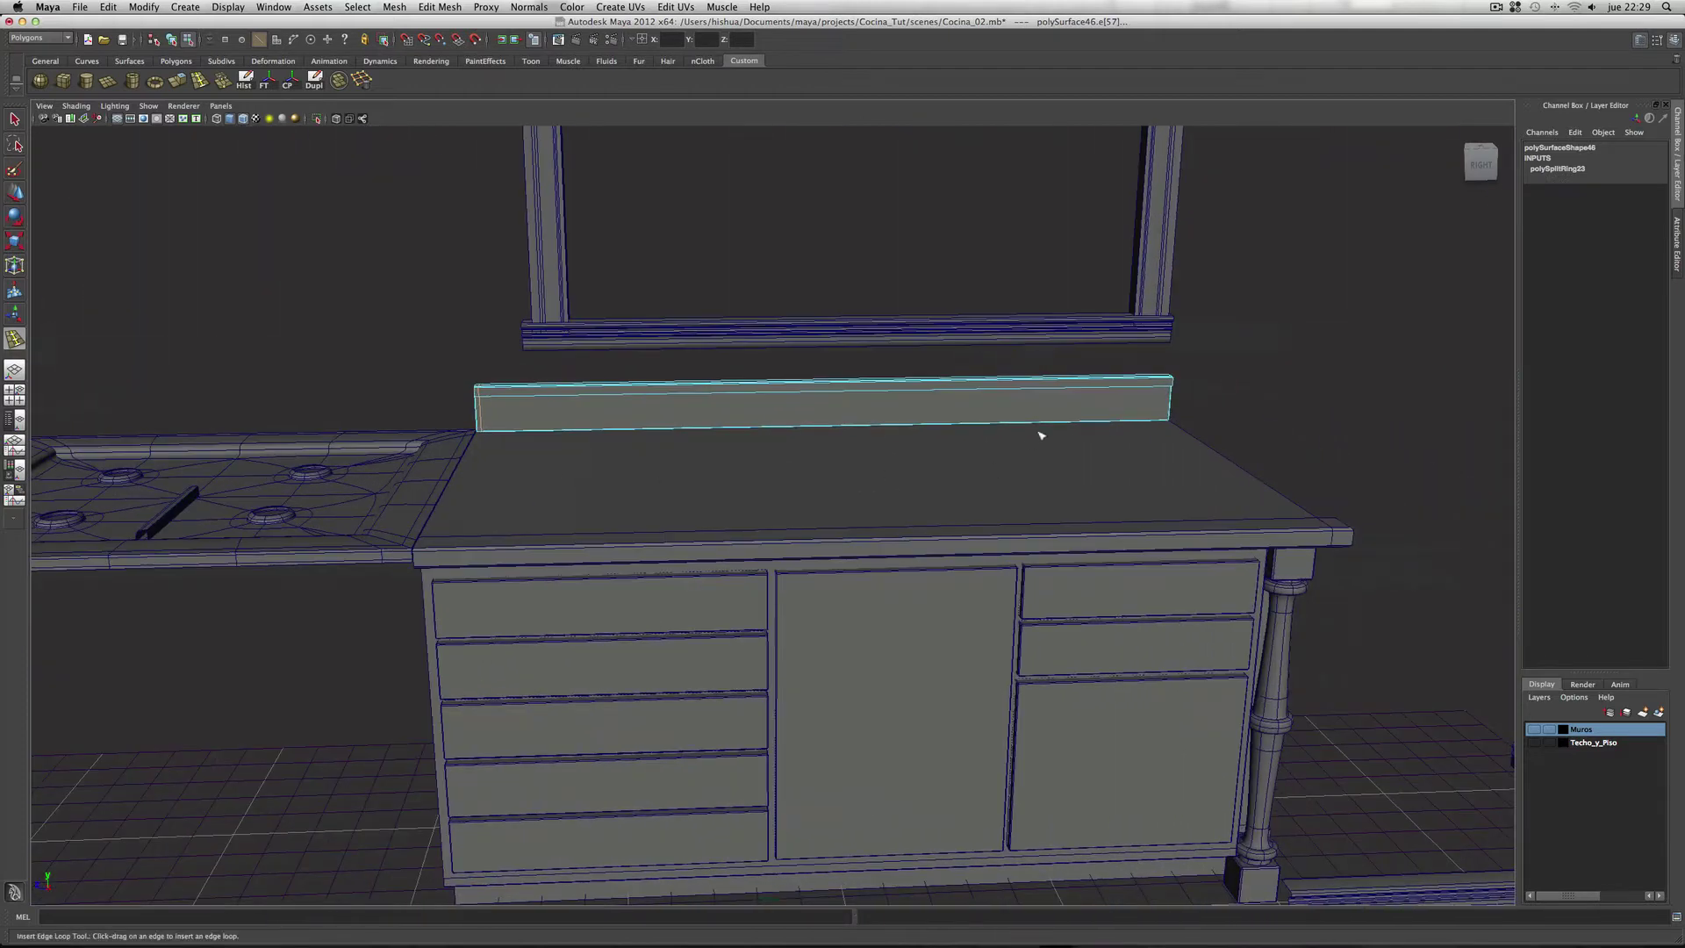
pyautogui.moveTo(1159, 381); pyautogui.dragTo(1160, 383)
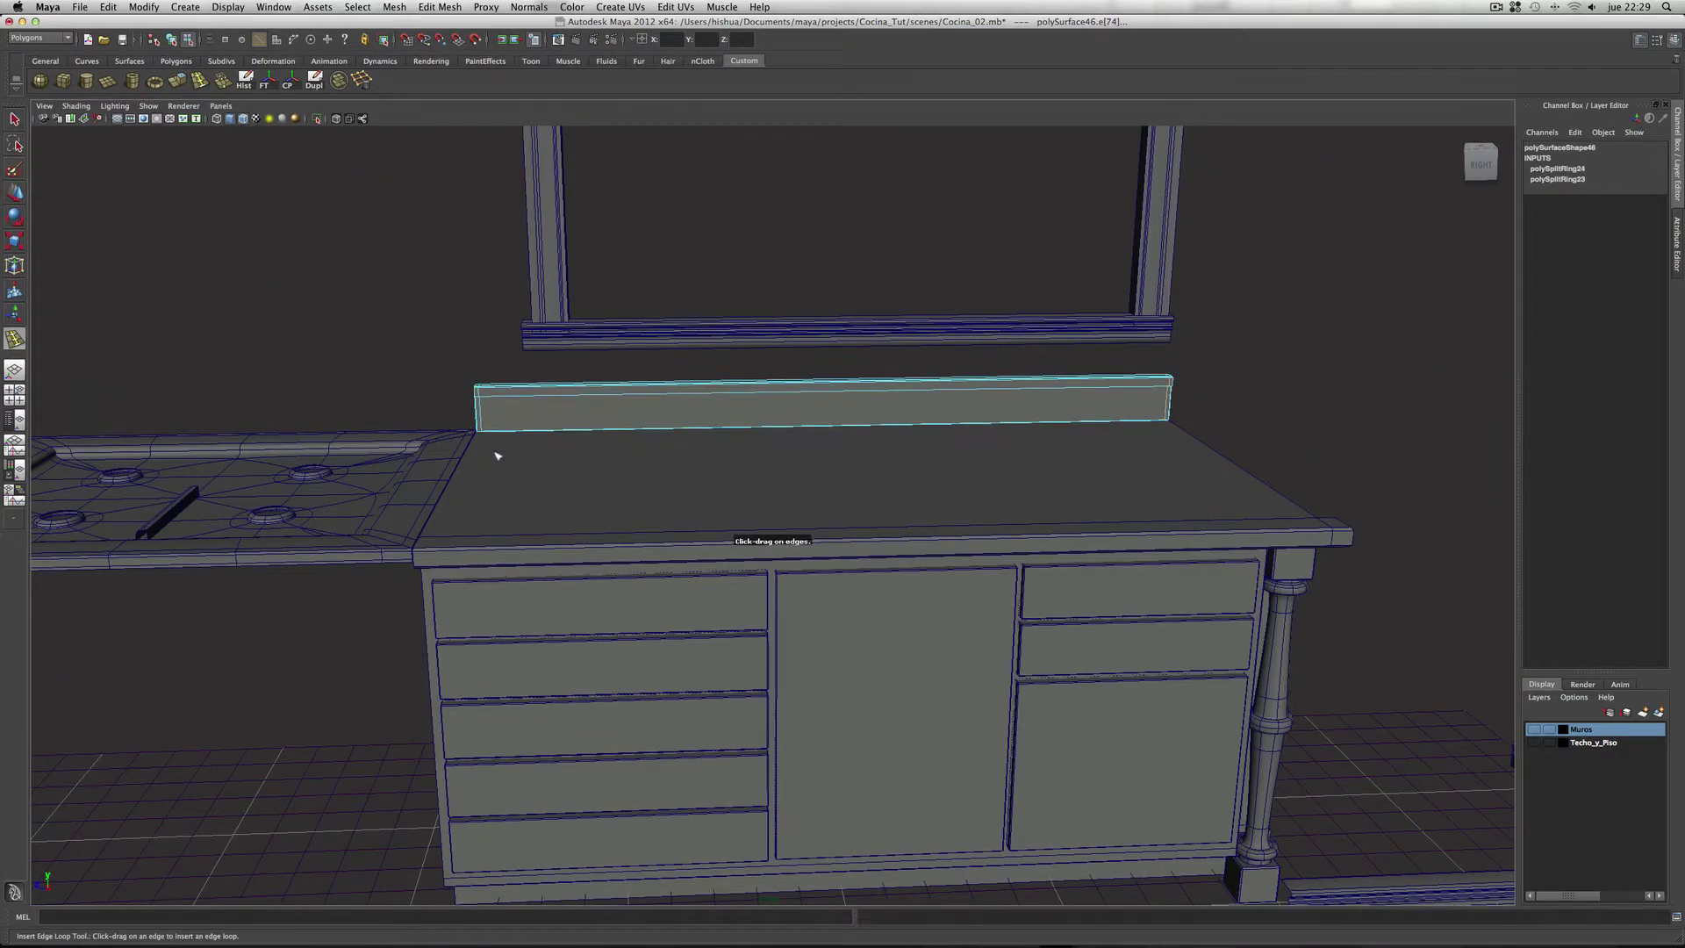
pyautogui.keyDown('alt'); pyautogui.moveTo(406, 448); pyautogui.dragTo(1446, 508, button='middle'); pyautogui.keyUp('alt')
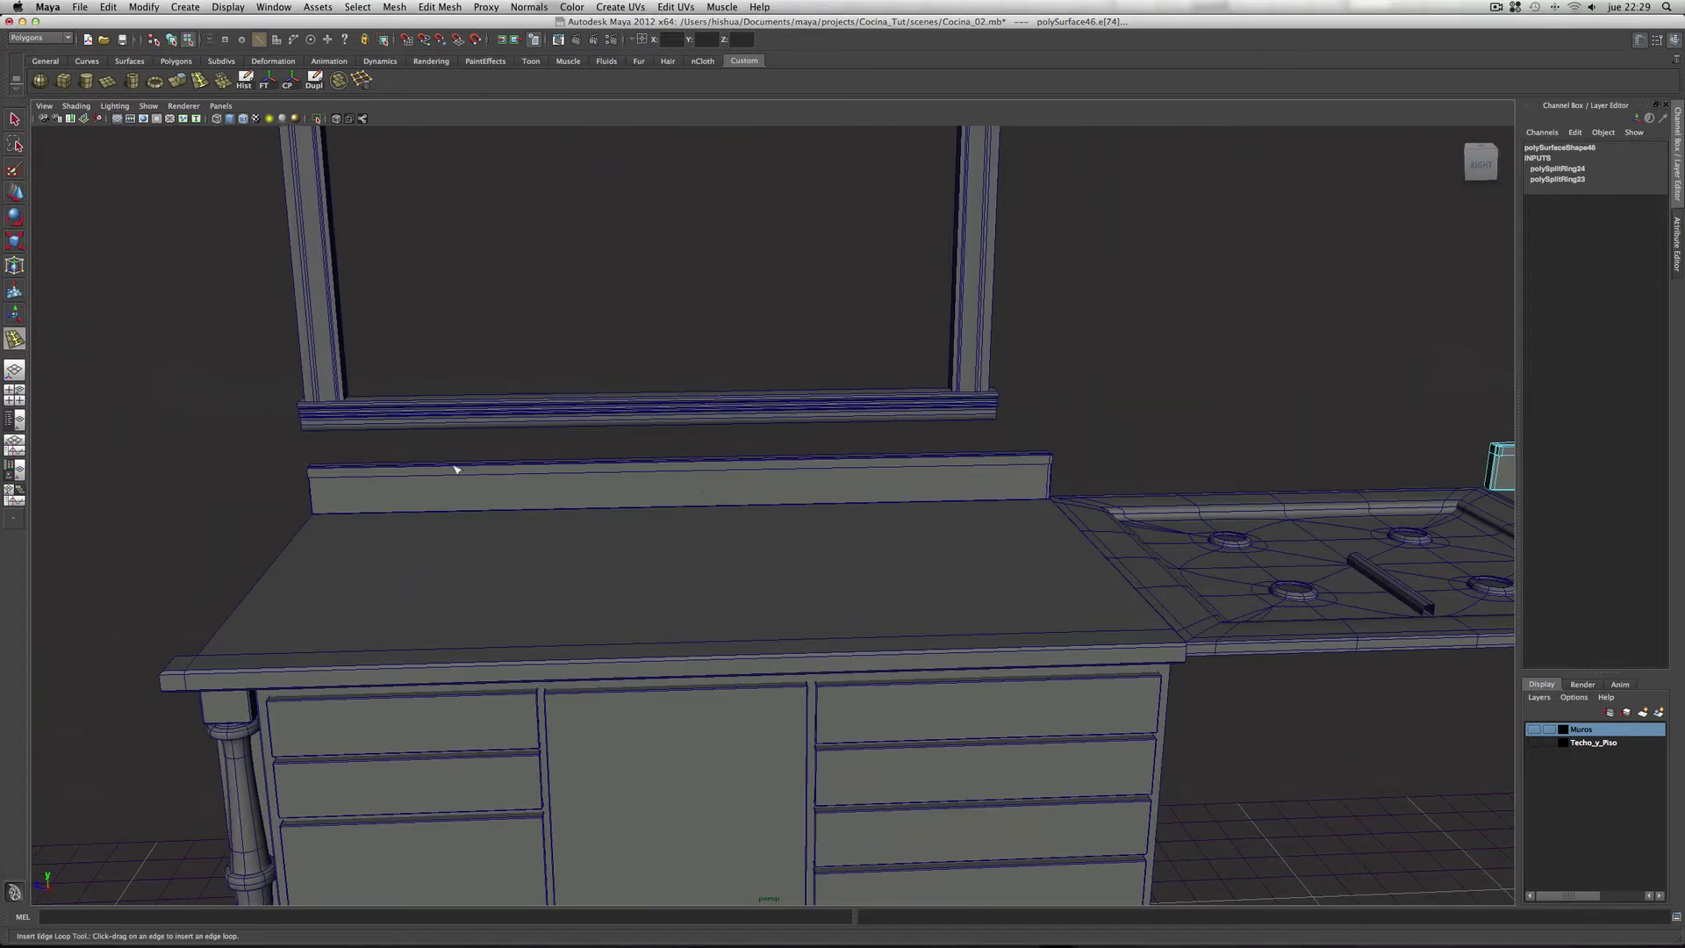
pyautogui.click(357, 470)
pyautogui.moveTo(329, 470); pyautogui.dragTo(315, 470)
pyautogui.press('q')
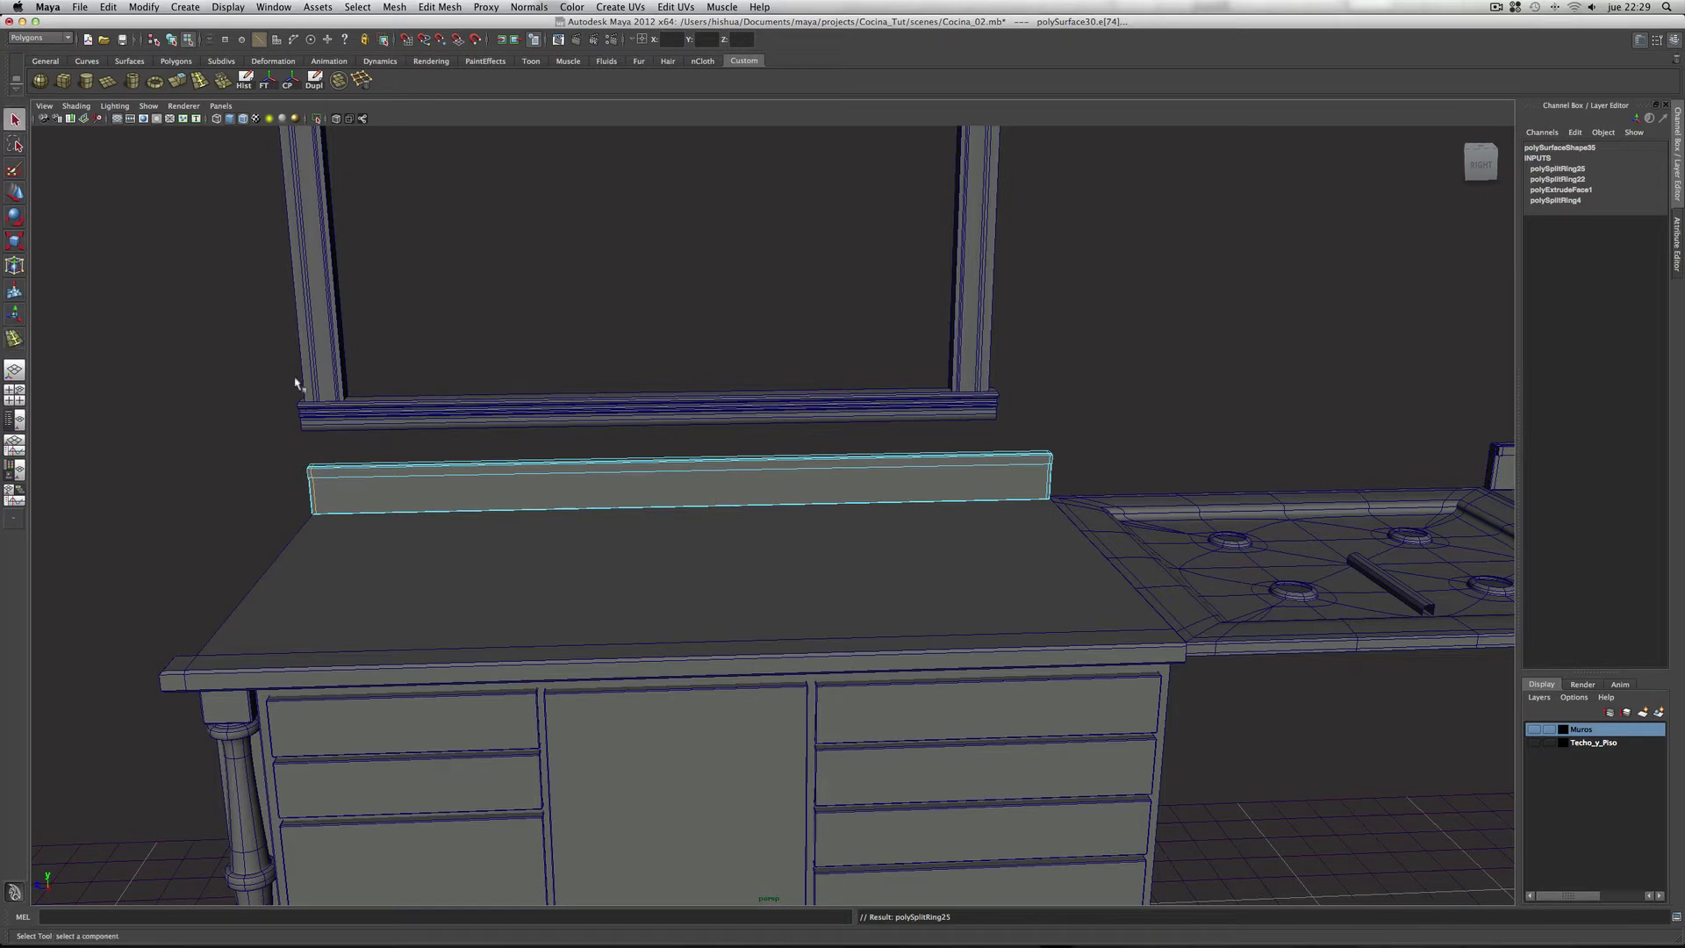
# Step: Return to object mode and show both backsplashes as smooth mesh previews
pyautogui.rightClick(471, 477)
pyautogui.moveTo(471, 477); pyautogui.dragTo(511, 470, button='right')
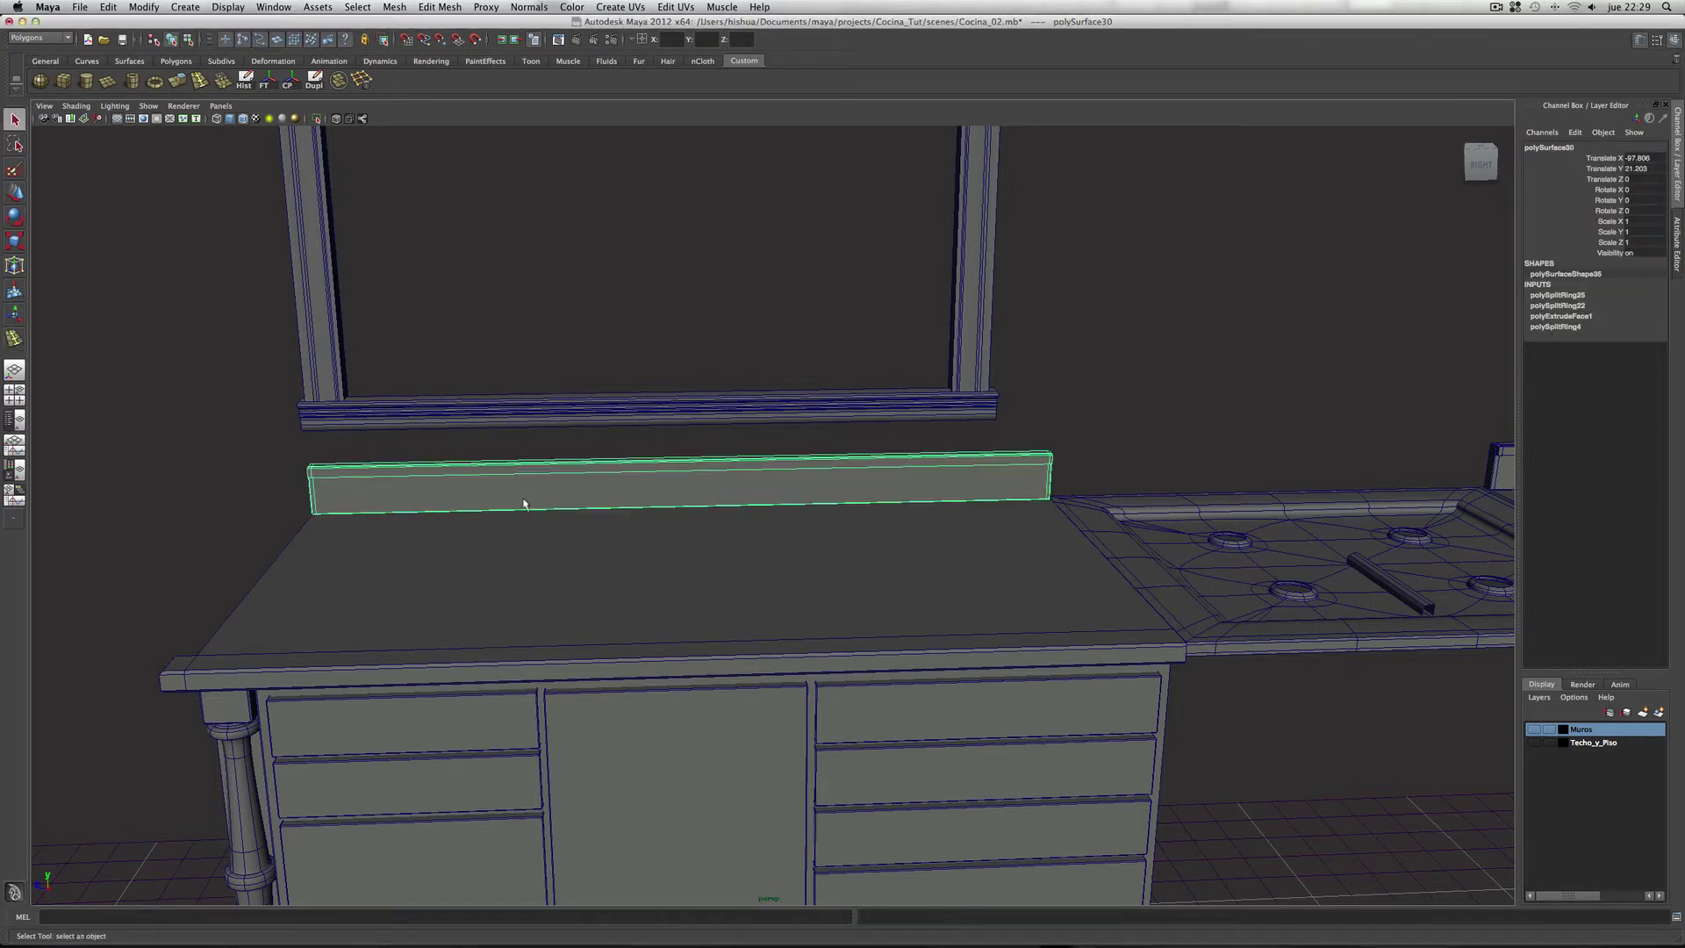
pyautogui.press('3')
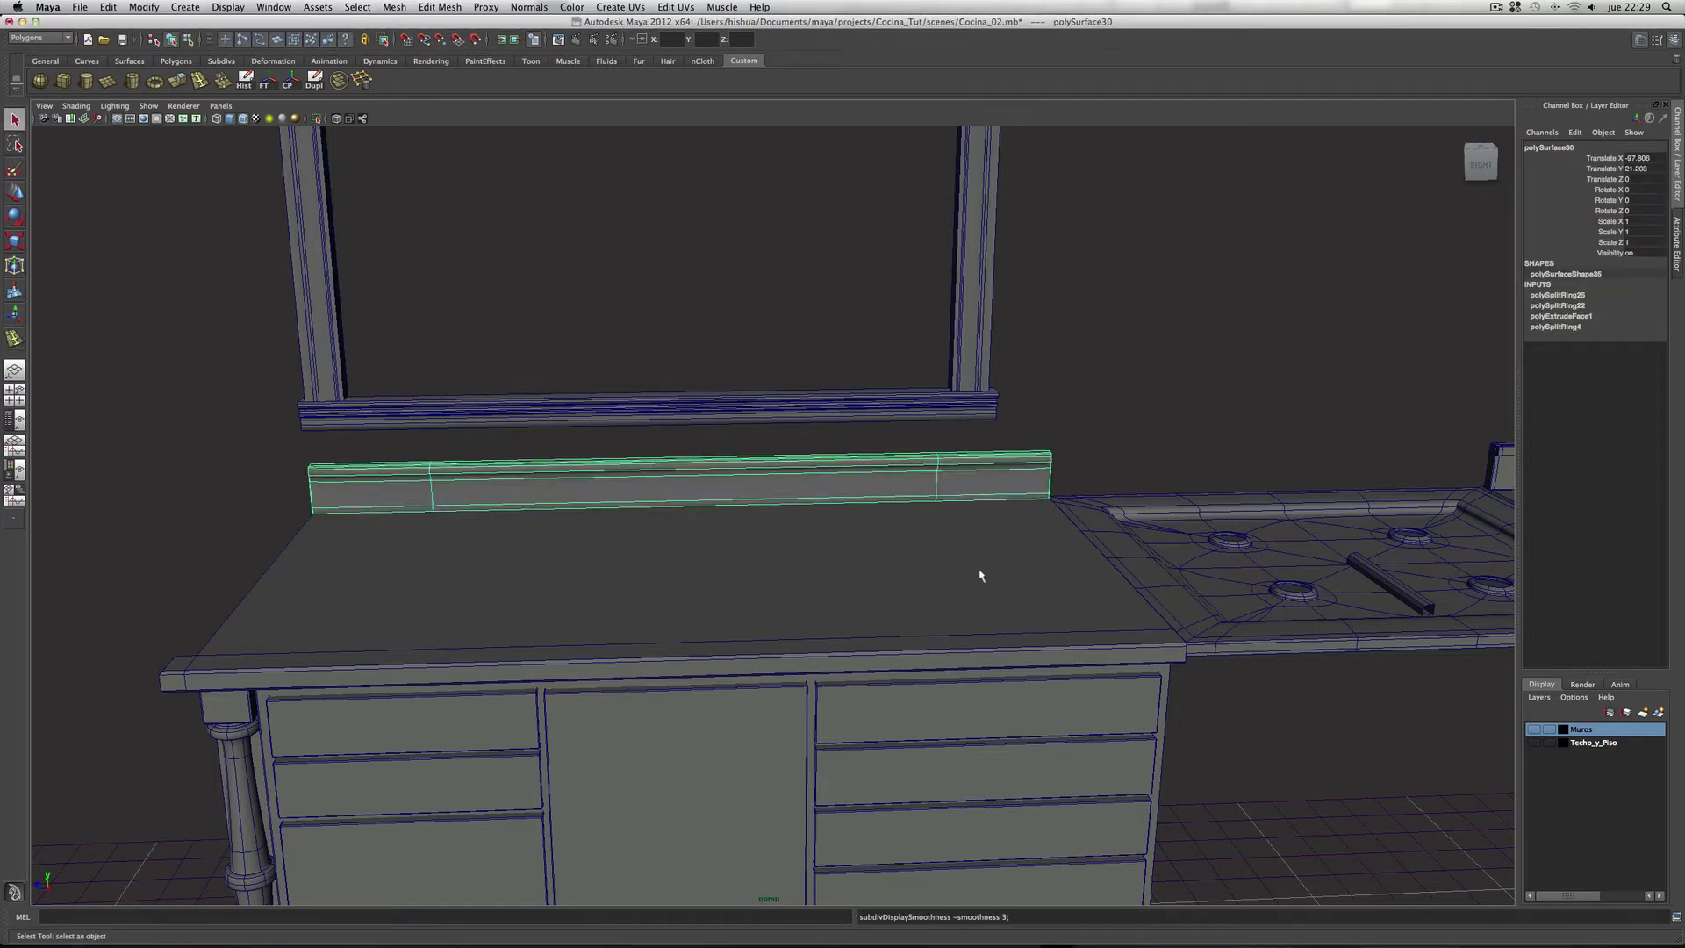
pyautogui.keyDown('alt'); pyautogui.moveTo(980, 576); pyautogui.dragTo(512, 564, button='middle'); pyautogui.keyUp('alt')
pyautogui.click(1175, 450)
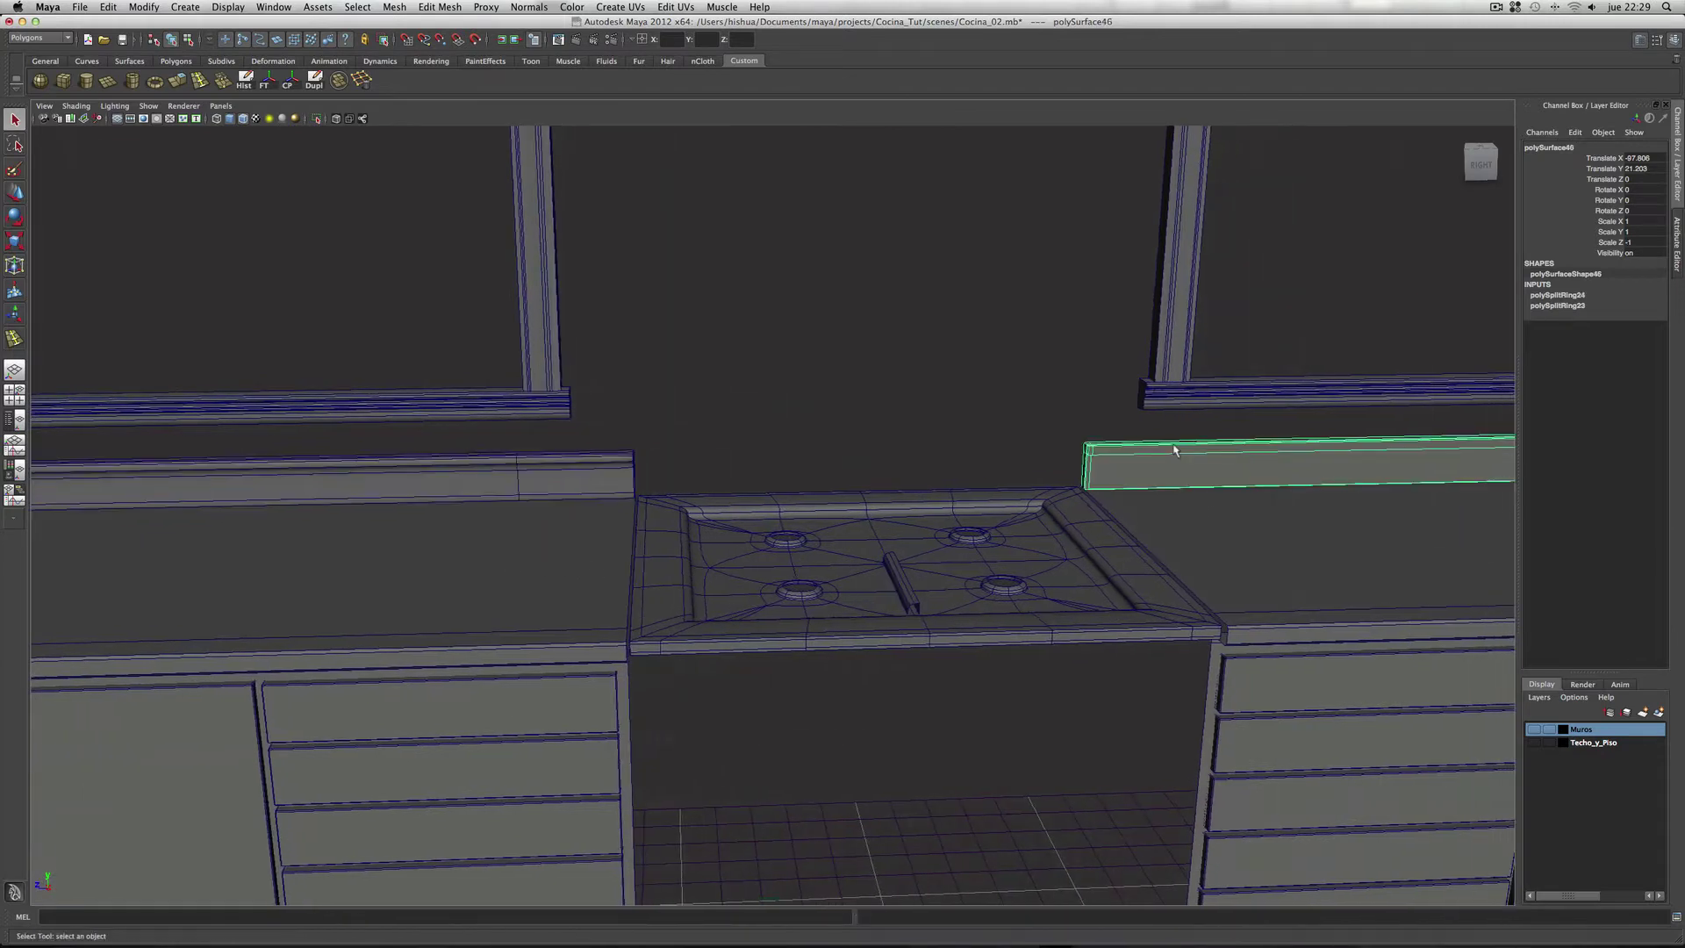
pyautogui.press('3')
pyautogui.keyDown('alt'); pyautogui.moveTo(969, 582); pyautogui.dragTo(1015, 538); pyautogui.keyUp('alt')
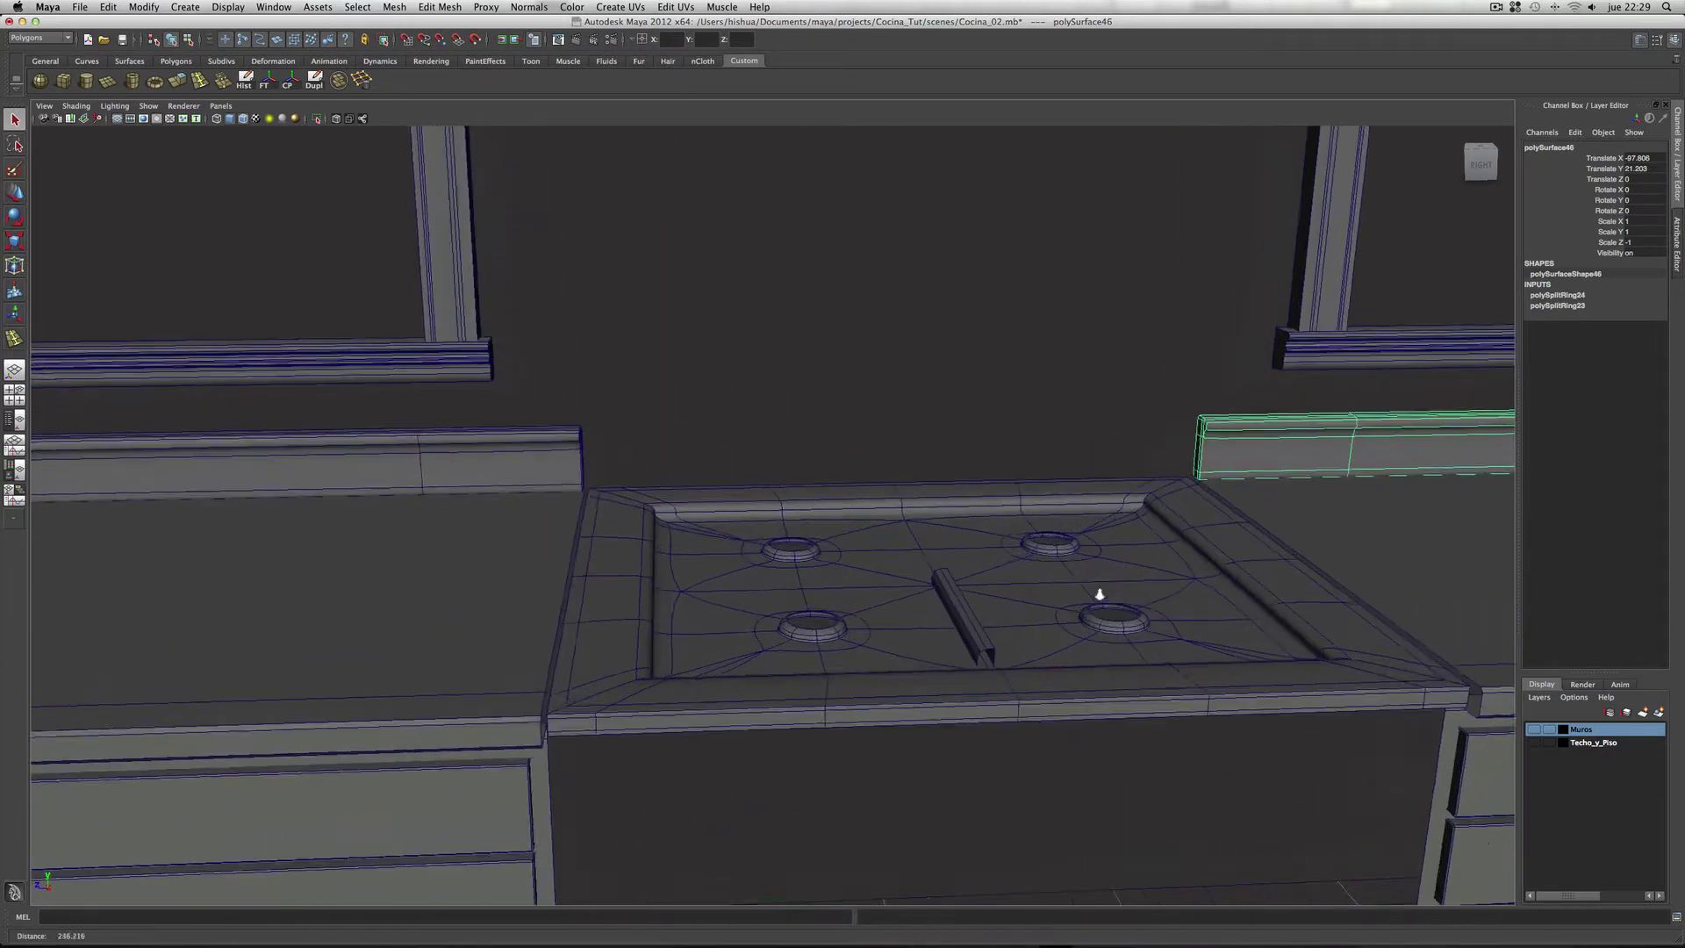
pyautogui.click(995, 632)
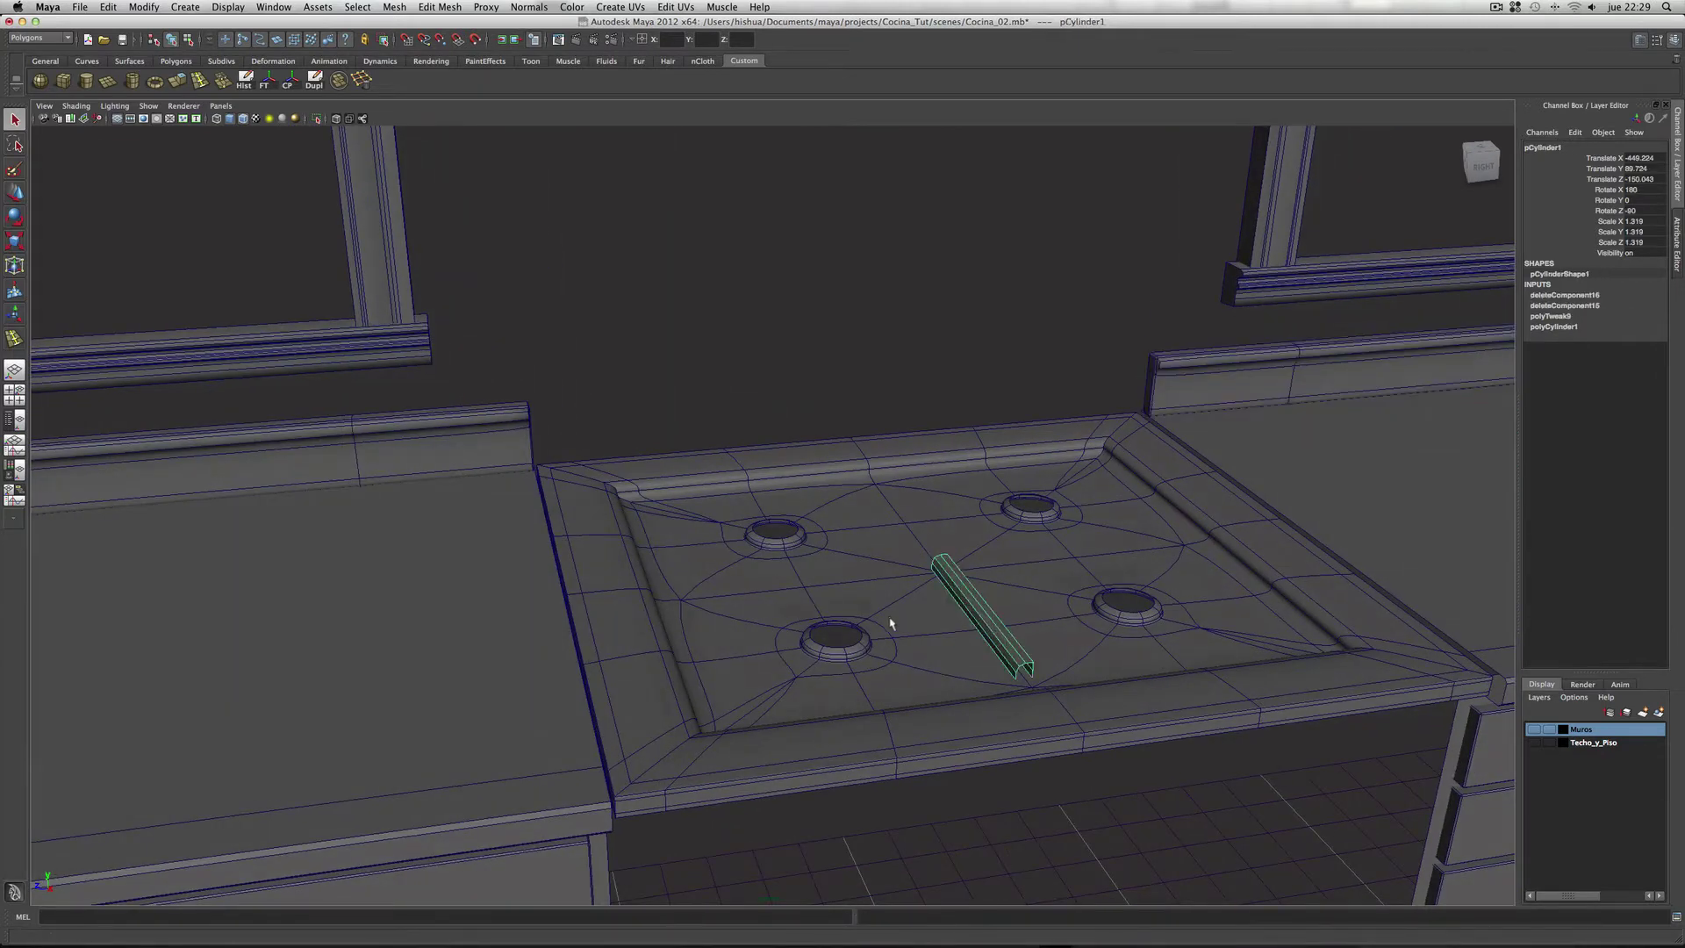
# Step: Orbit to a top-down stove view and delete the bar's construction history
pyautogui.keyDown('alt'); pyautogui.moveTo(994, 632); pyautogui.dragTo(1020, 604); pyautogui.keyUp('alt')
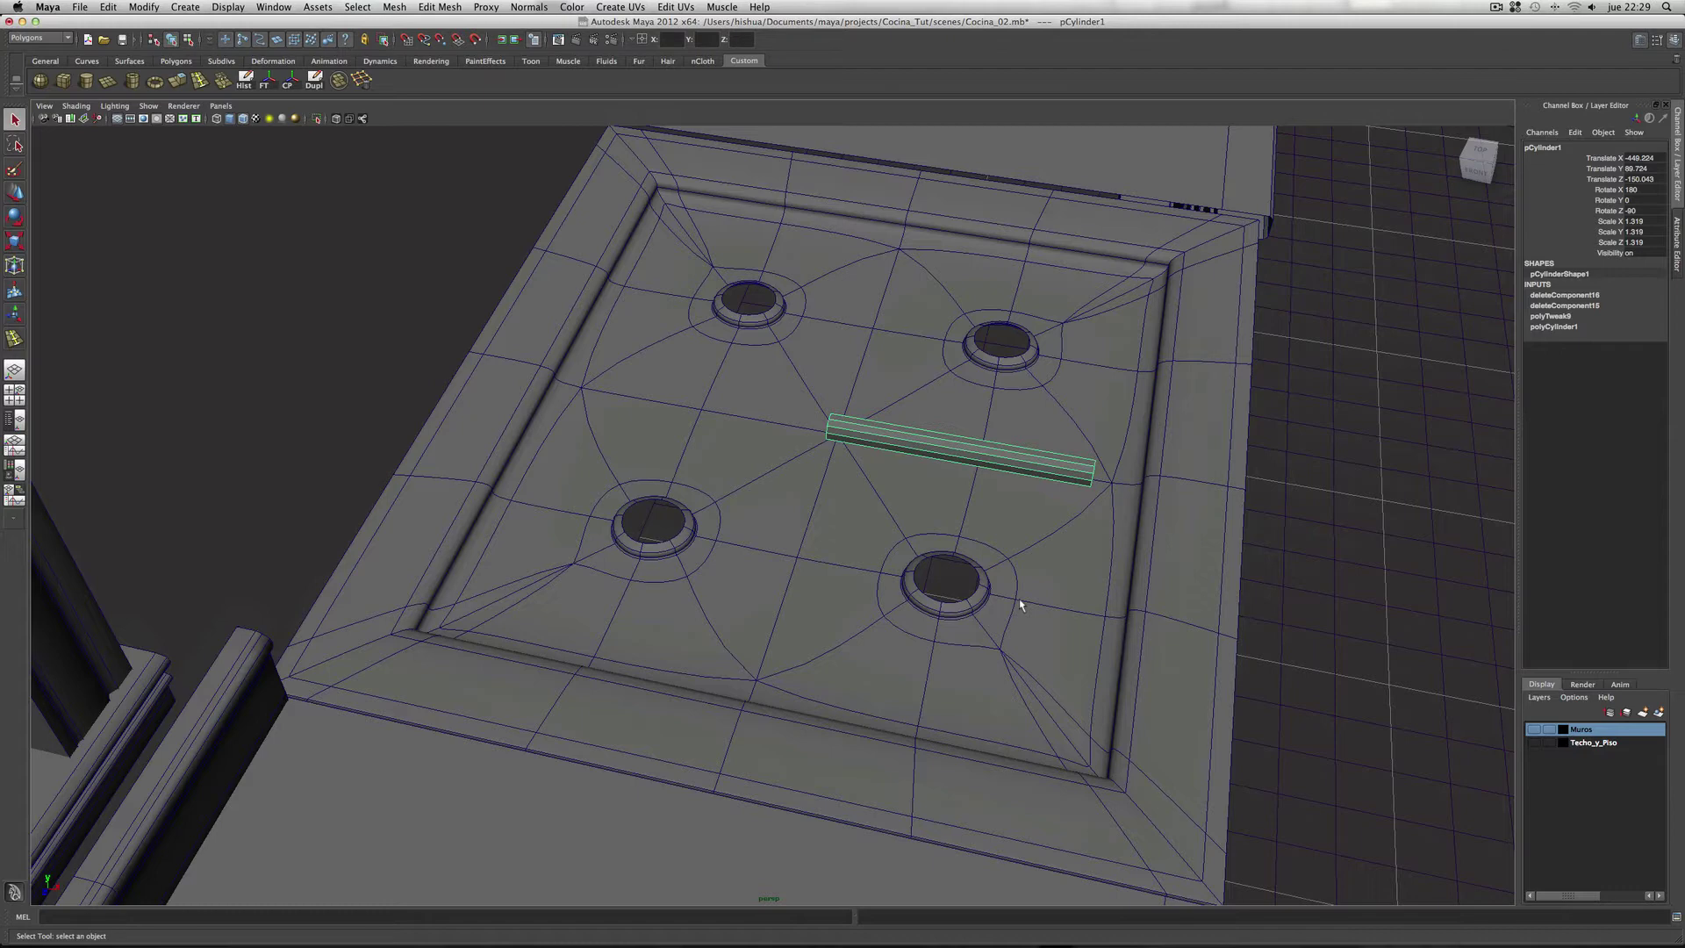
pyautogui.moveTo(1041, 575)
pyautogui.keyDown('alt'); pyautogui.mouseDown()
pyautogui.moveTo(997, 571)
pyautogui.moveTo(1046, 568)
pyautogui.moveTo(954, 445)
pyautogui.mouseUp(); pyautogui.keyUp('alt')
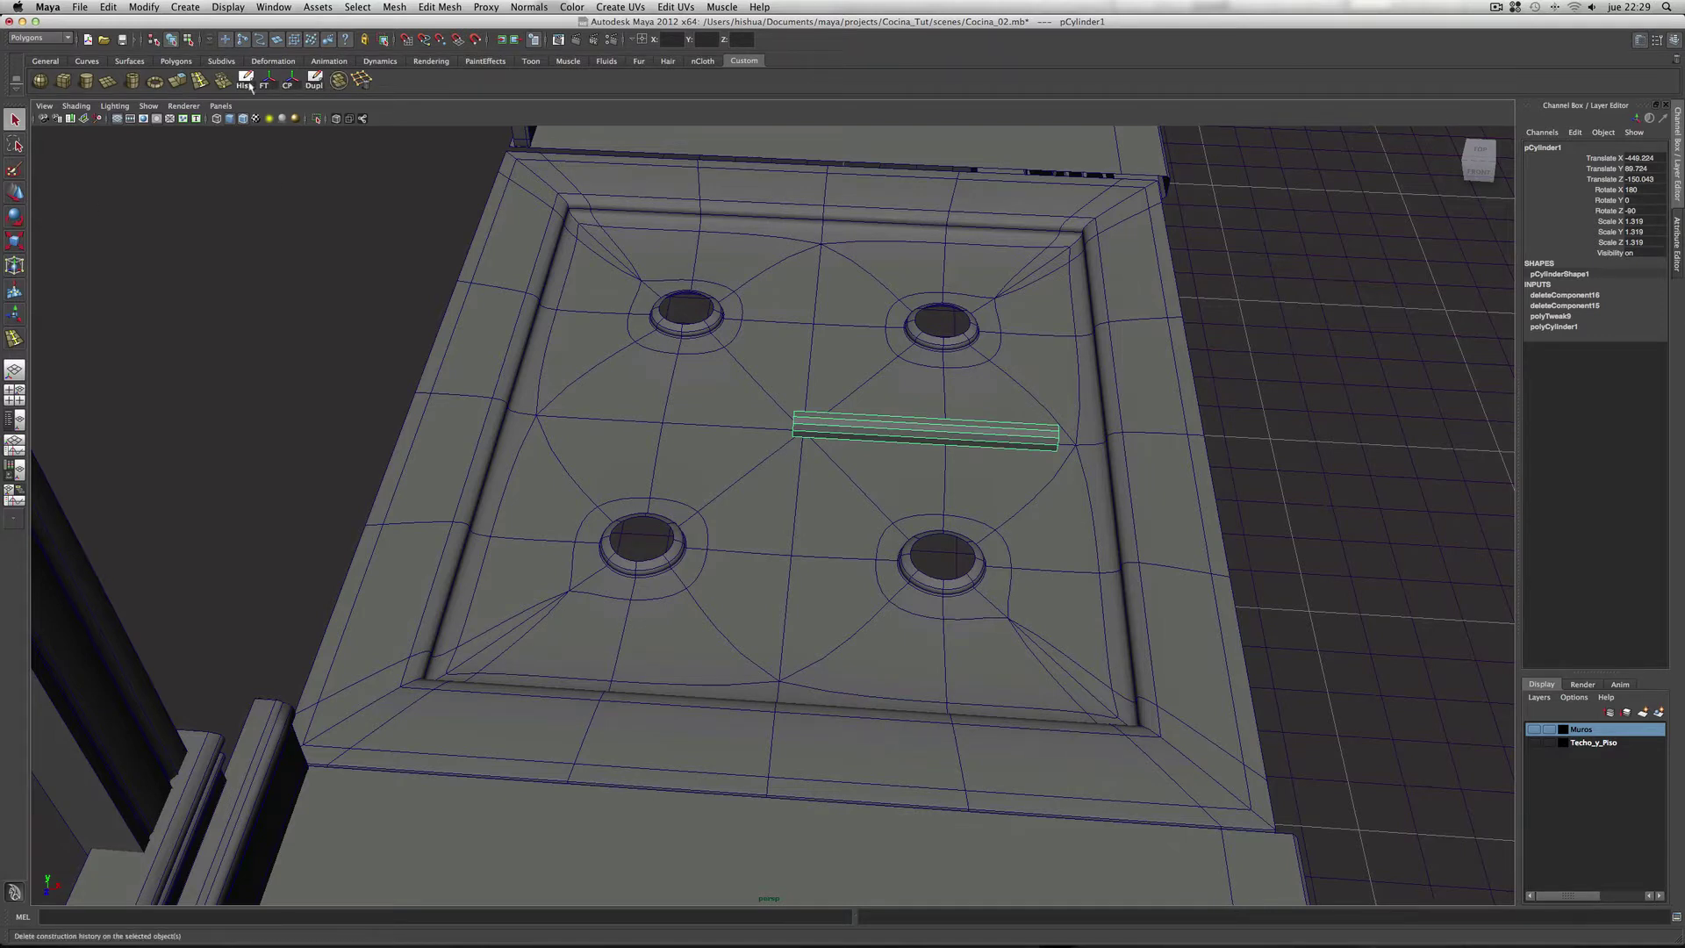
pyautogui.click(246, 80)
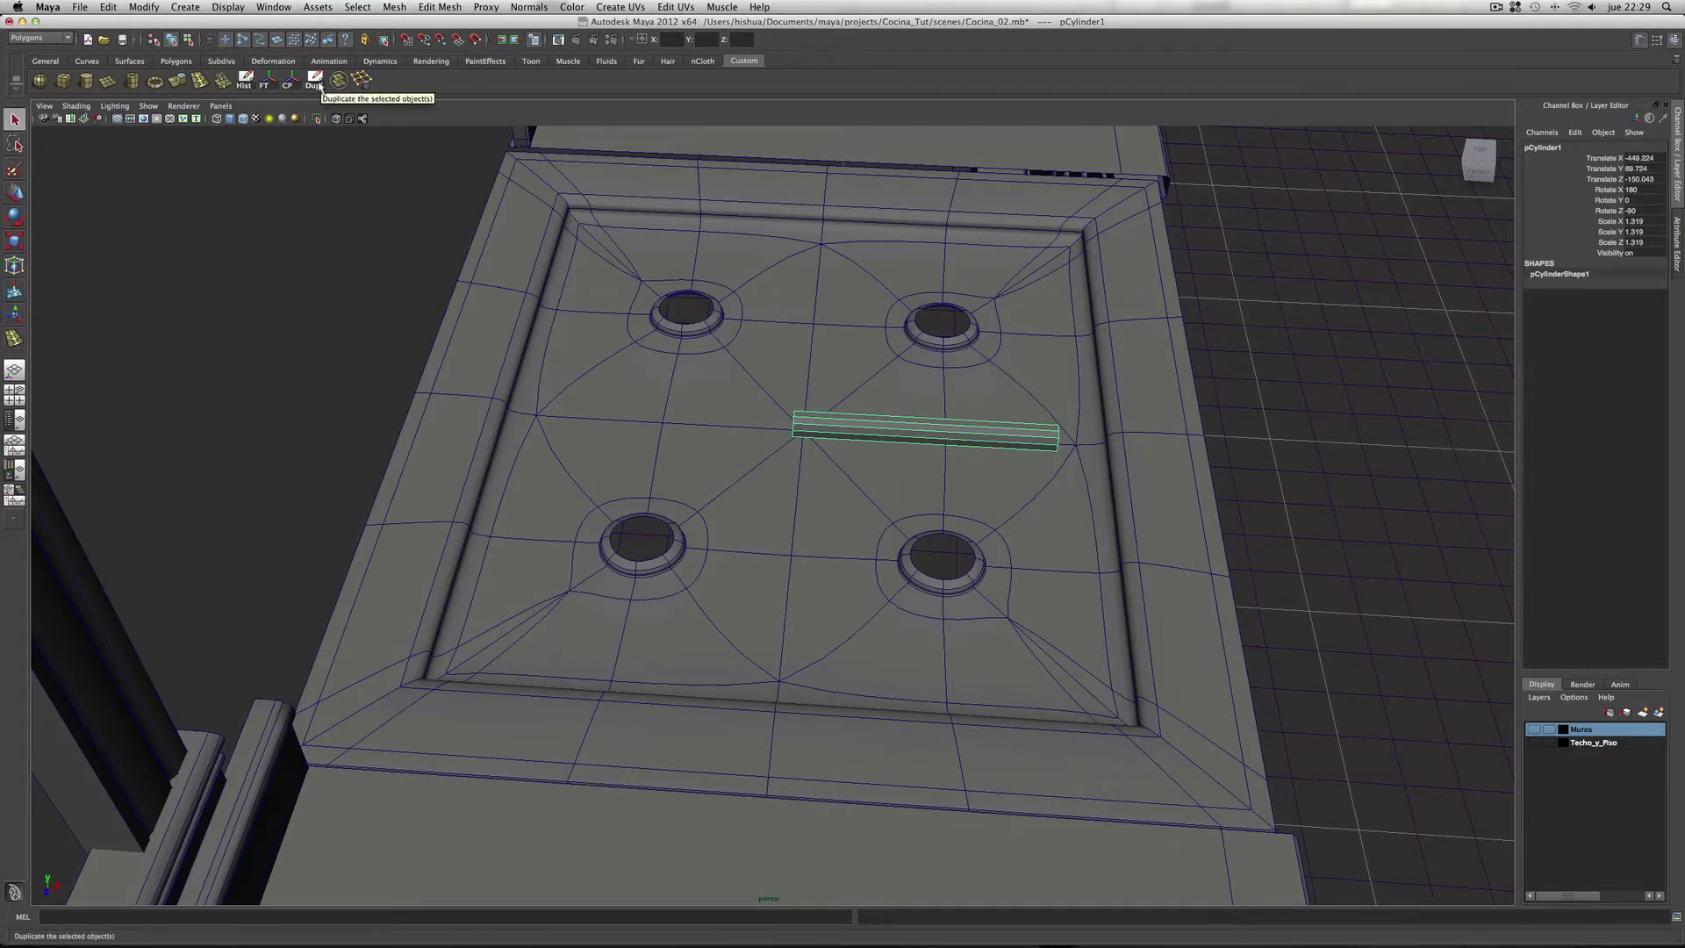
# Step: Duplicate the stovetop bar and rotate the copy to 270° on X
pyautogui.click(318, 84)
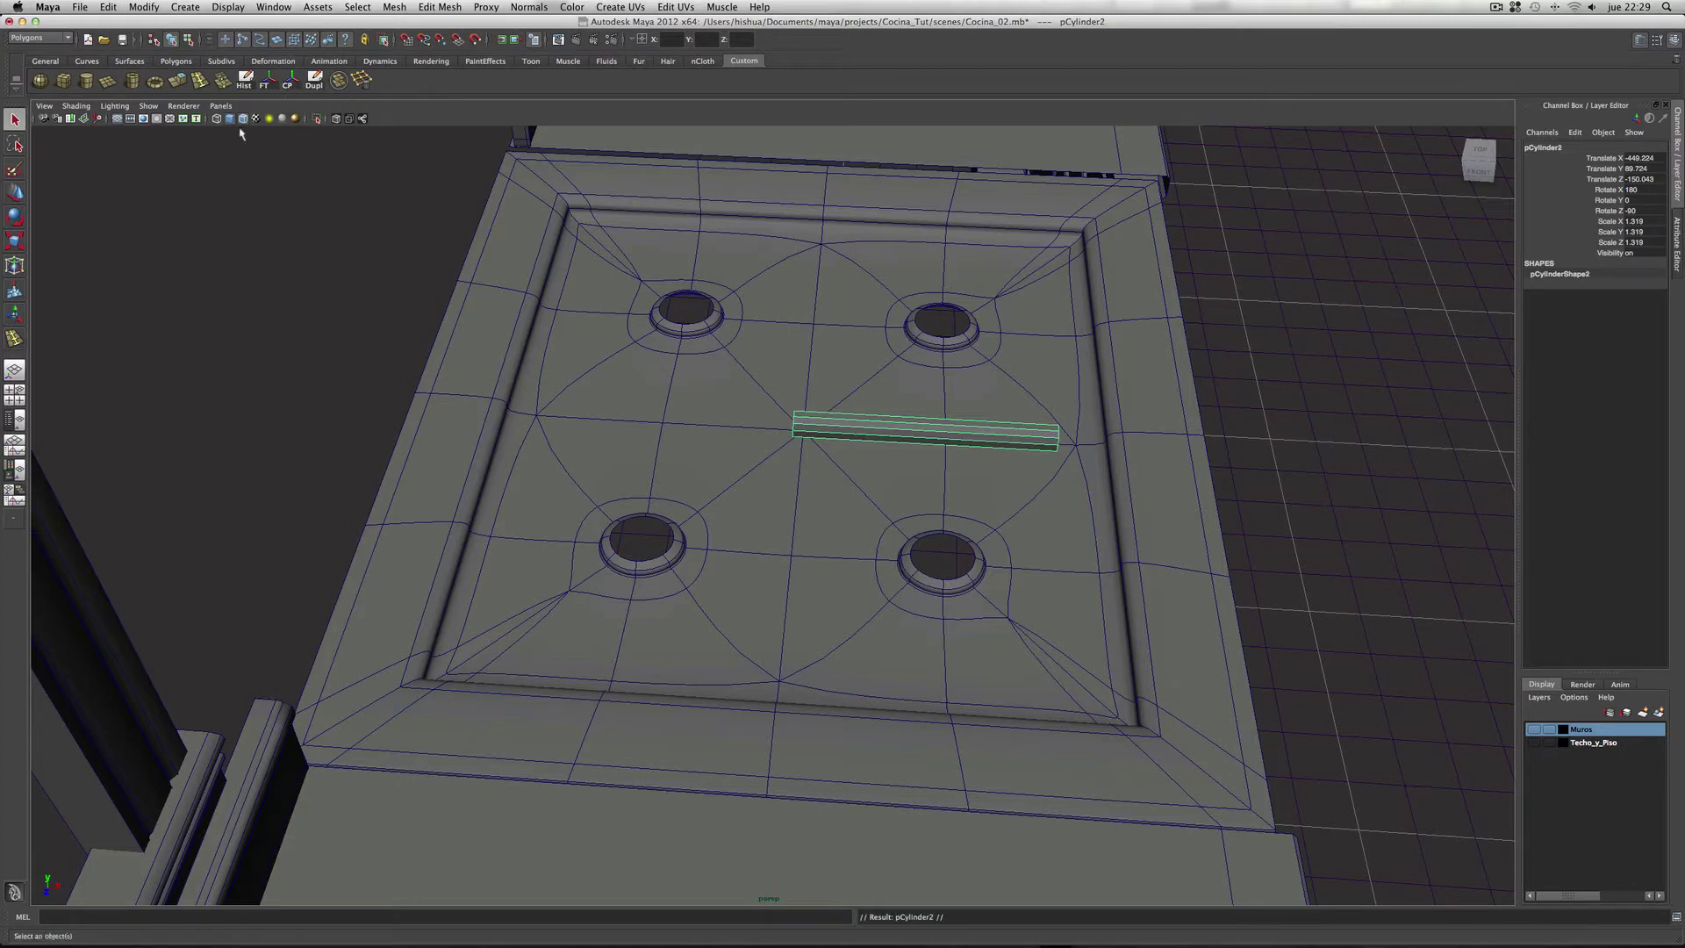
pyautogui.press('e')
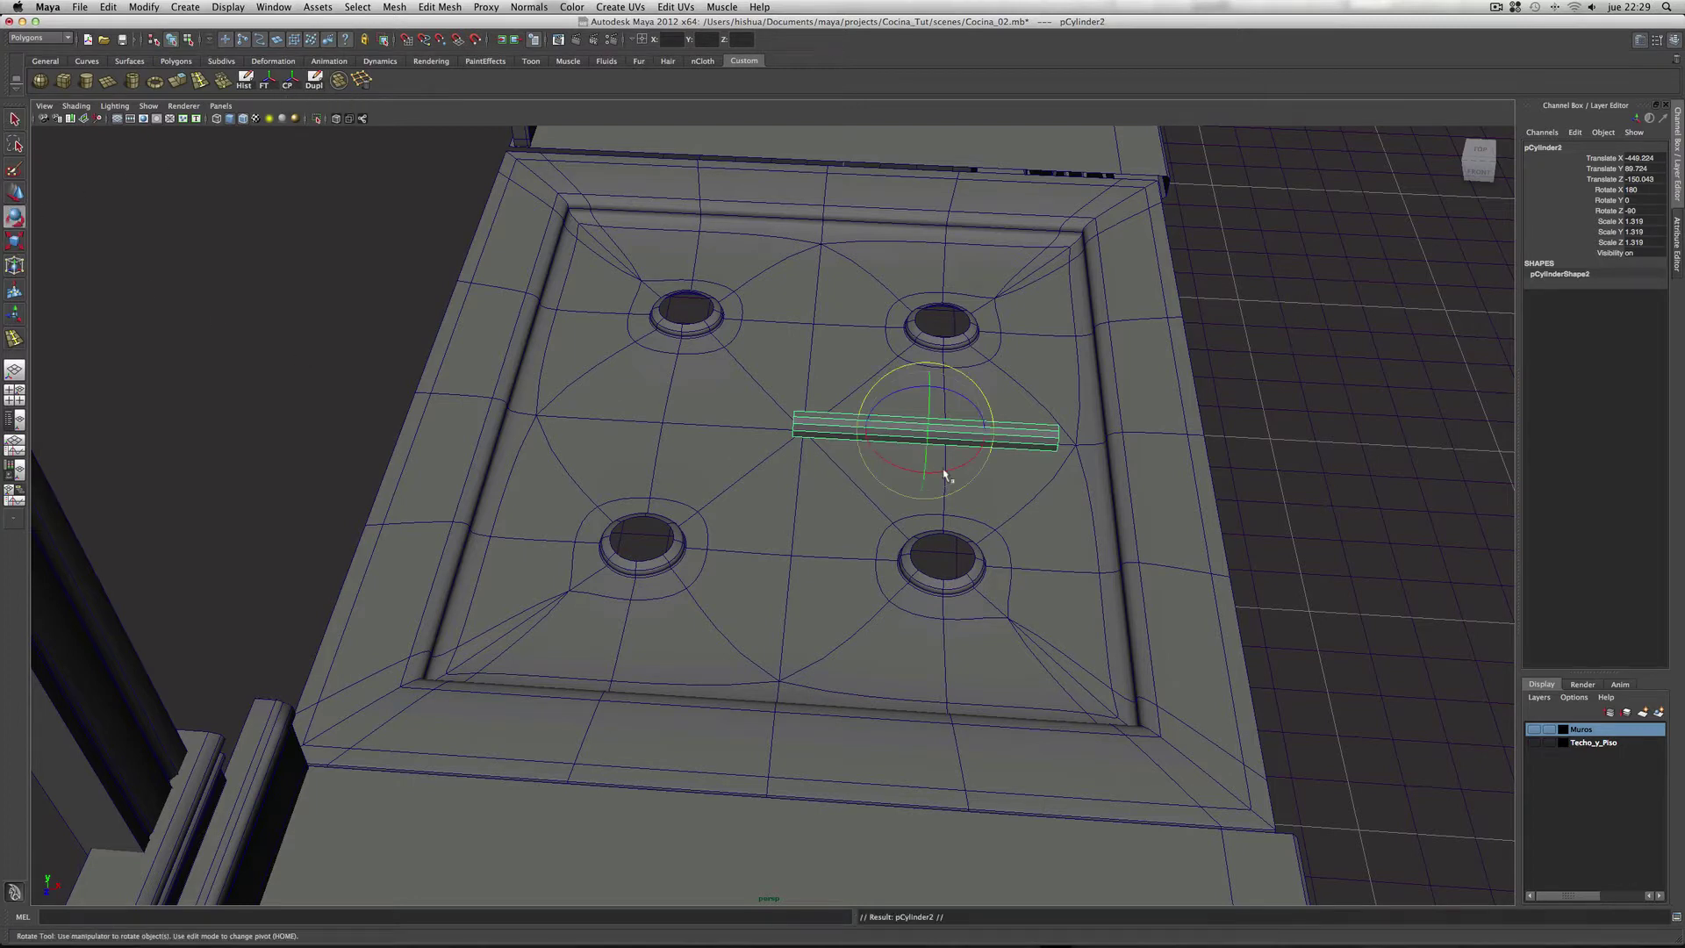
pyautogui.moveTo(945, 475); pyautogui.dragTo(902, 471)
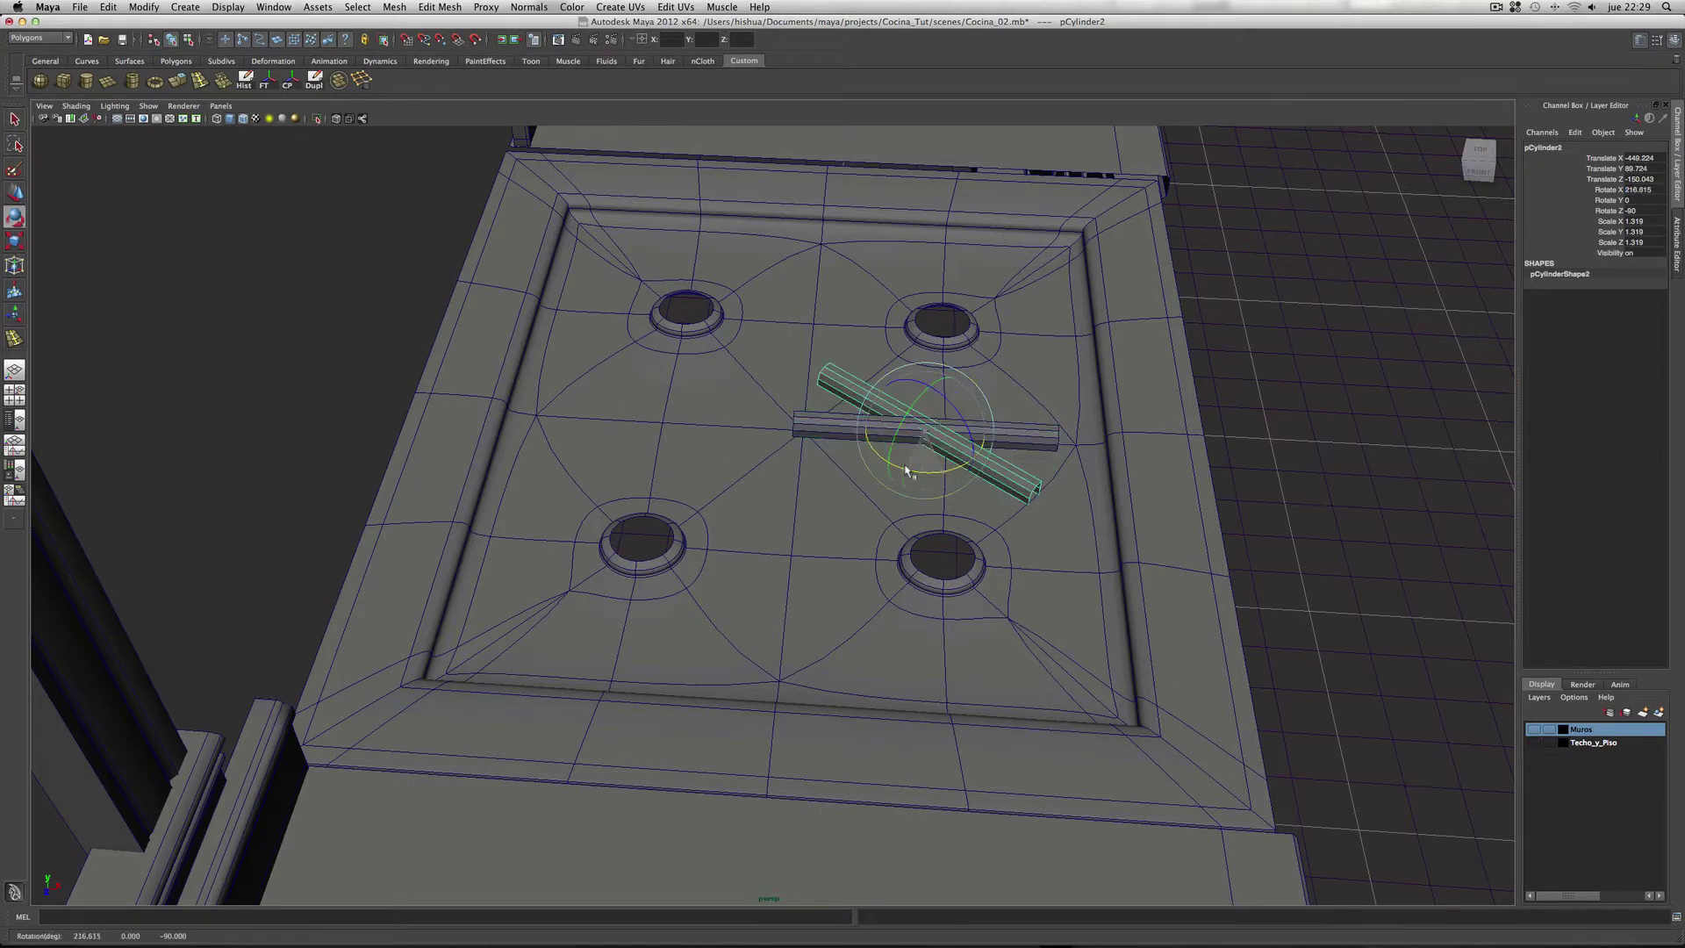
pyautogui.doubleClick(1644, 191)
pyautogui.write('270')
pyautogui.press('Return')
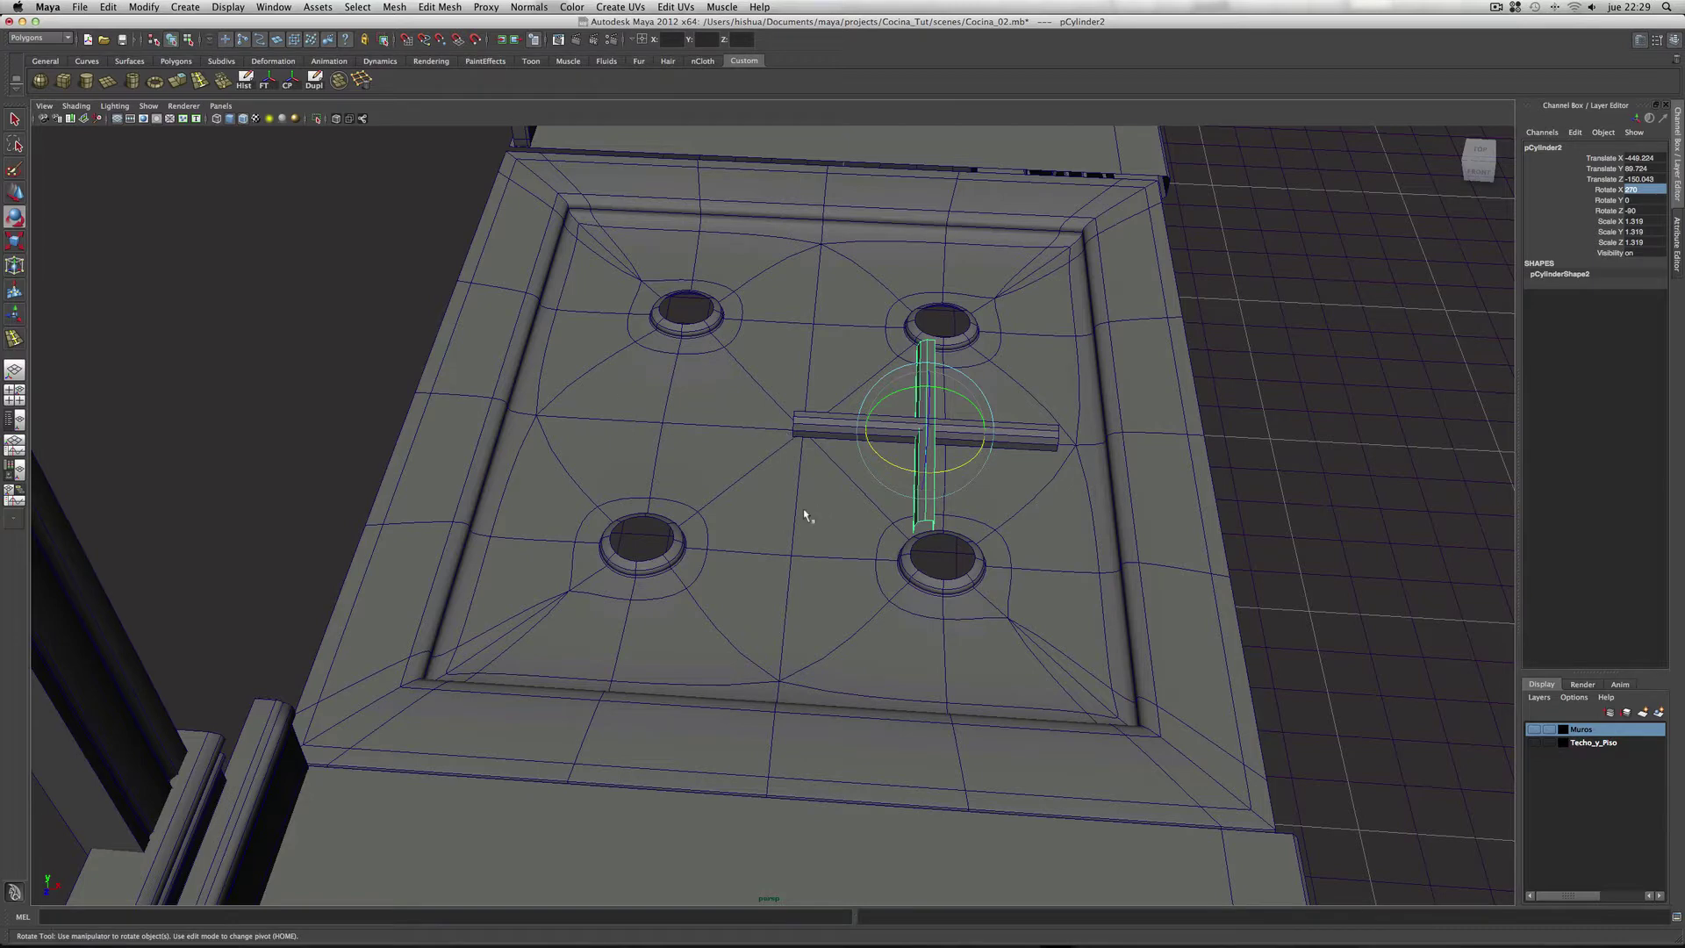
pyautogui.keyDown('alt'); pyautogui.moveTo(807, 516); pyautogui.dragTo(817, 515); pyautogui.keyUp('alt')
# Step: Slide the vertical bar right to meet the horizontal bar's end, then nudge the horizontal bar into line
pyautogui.press('w')
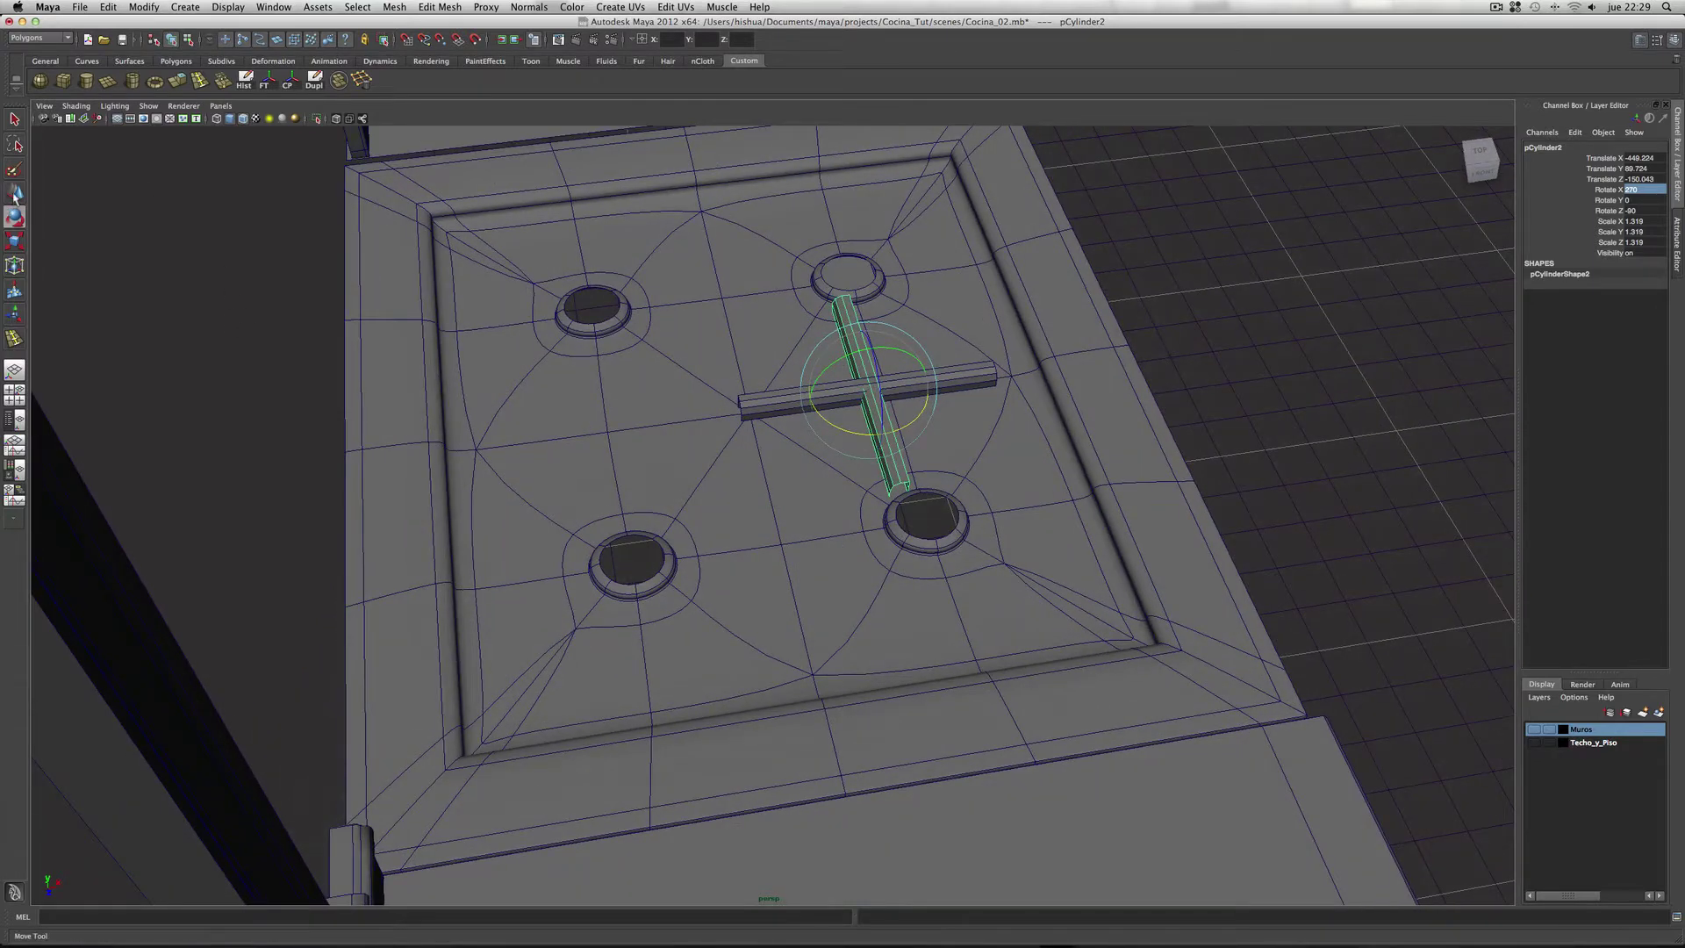
pyautogui.click(14, 192)
pyautogui.moveTo(921, 397)
pyautogui.mouseDown()
pyautogui.moveTo(1028, 390)
pyautogui.moveTo(1005, 434)
pyautogui.moveTo(1088, 465)
pyautogui.mouseUp()
pyautogui.scroll(5, 1176, 492)
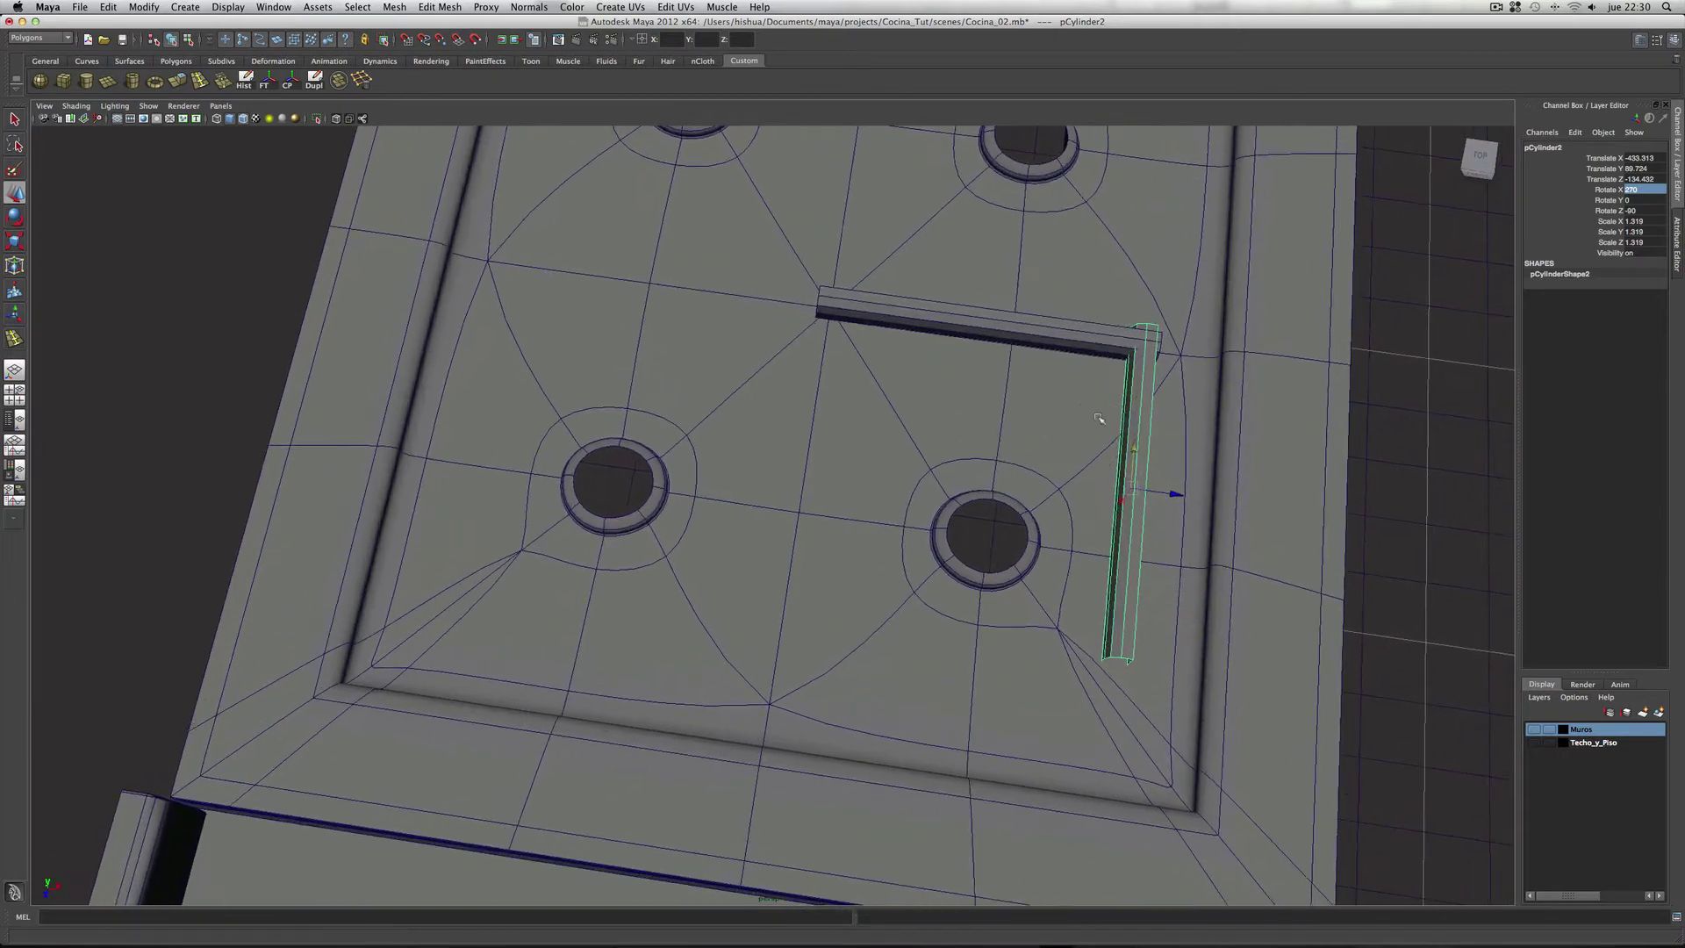
pyautogui.scroll(2, 1041, 493)
pyautogui.scroll(2, 741, 493)
pyautogui.scroll(2, 949, 489)
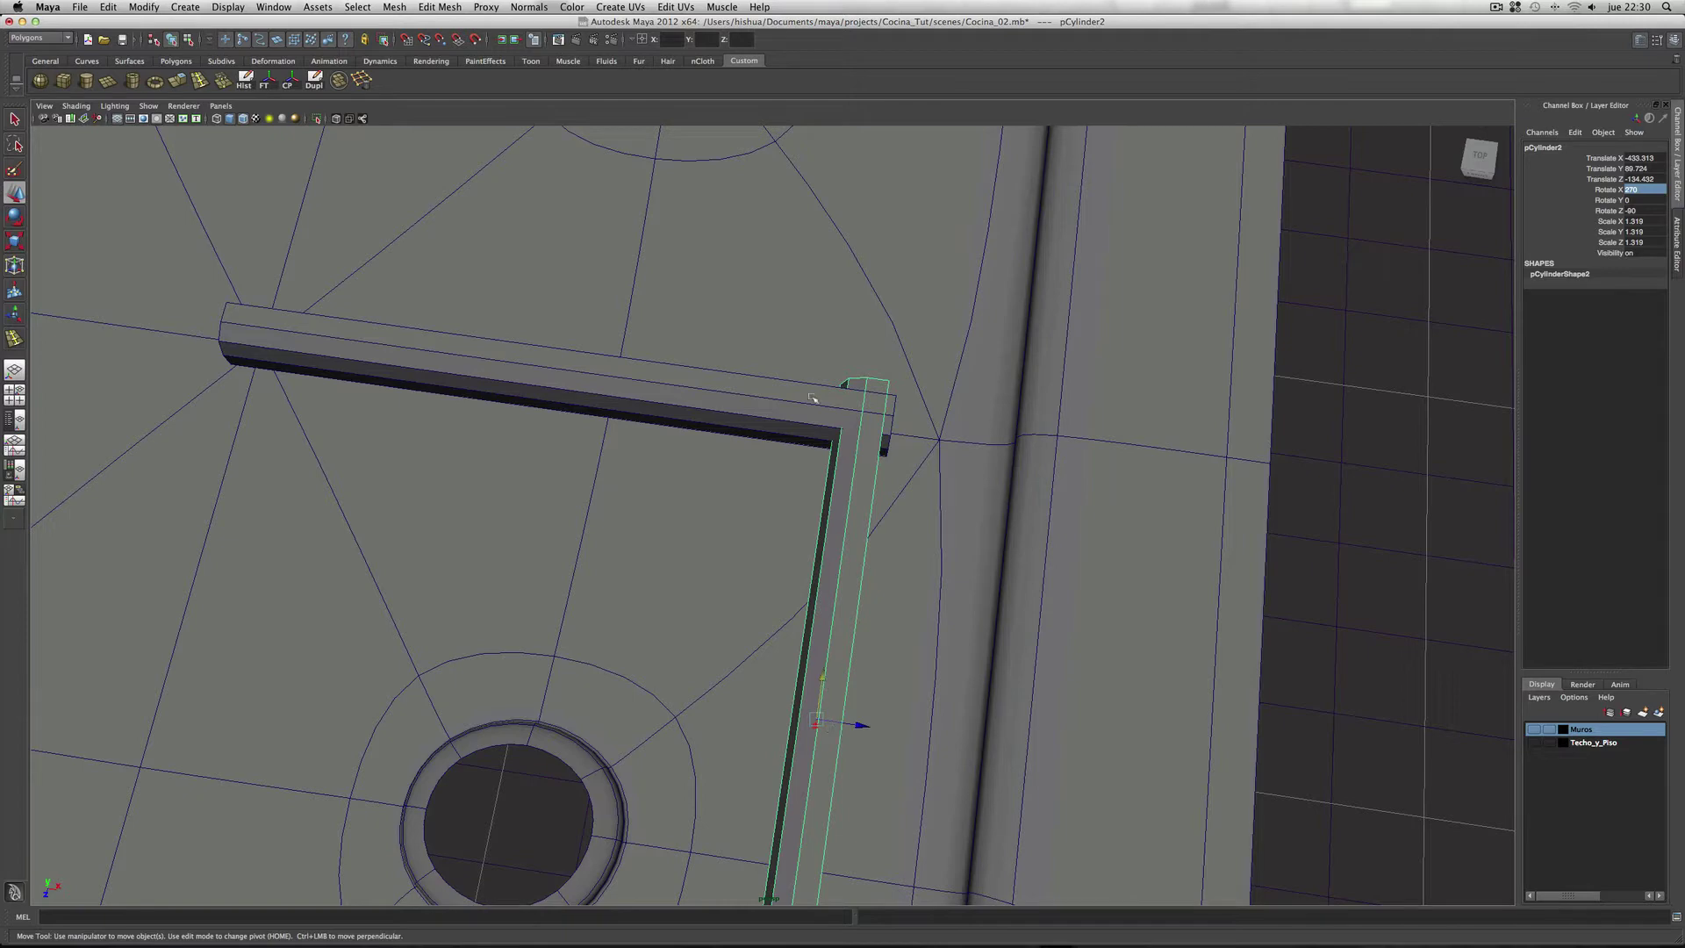
pyautogui.click(805, 407)
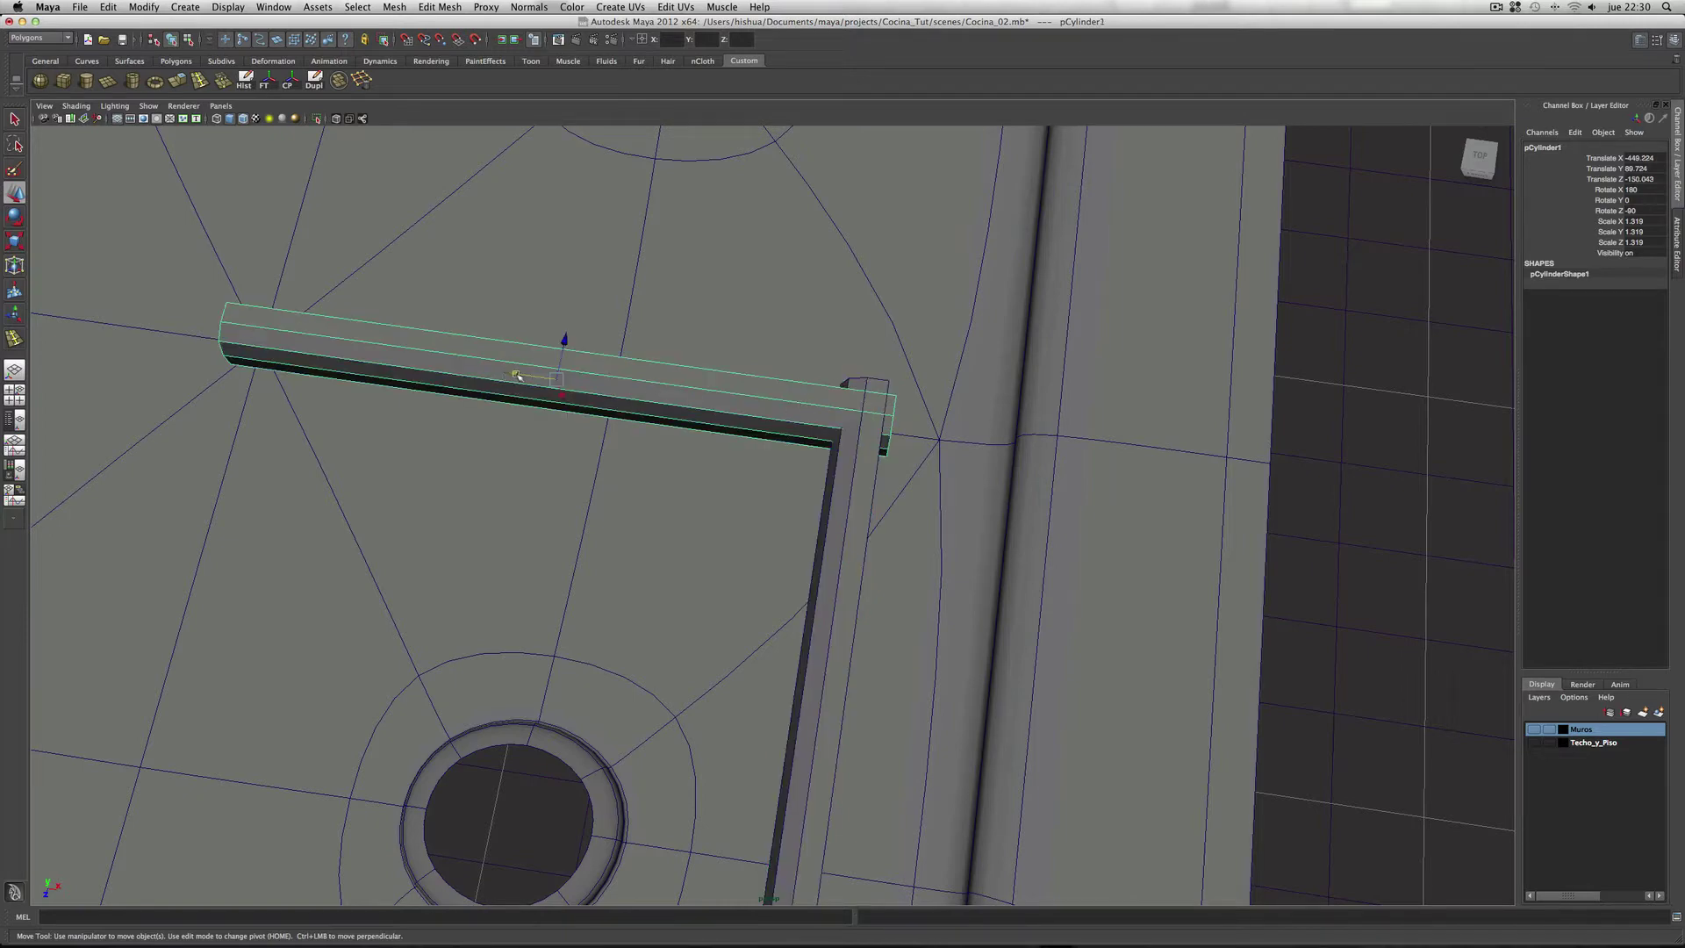
pyautogui.moveTo(516, 375); pyautogui.dragTo(519, 375)
pyautogui.keyDown('alt'); pyautogui.moveTo(669, 466); pyautogui.dragTo(1029, 526); pyautogui.keyUp('alt')
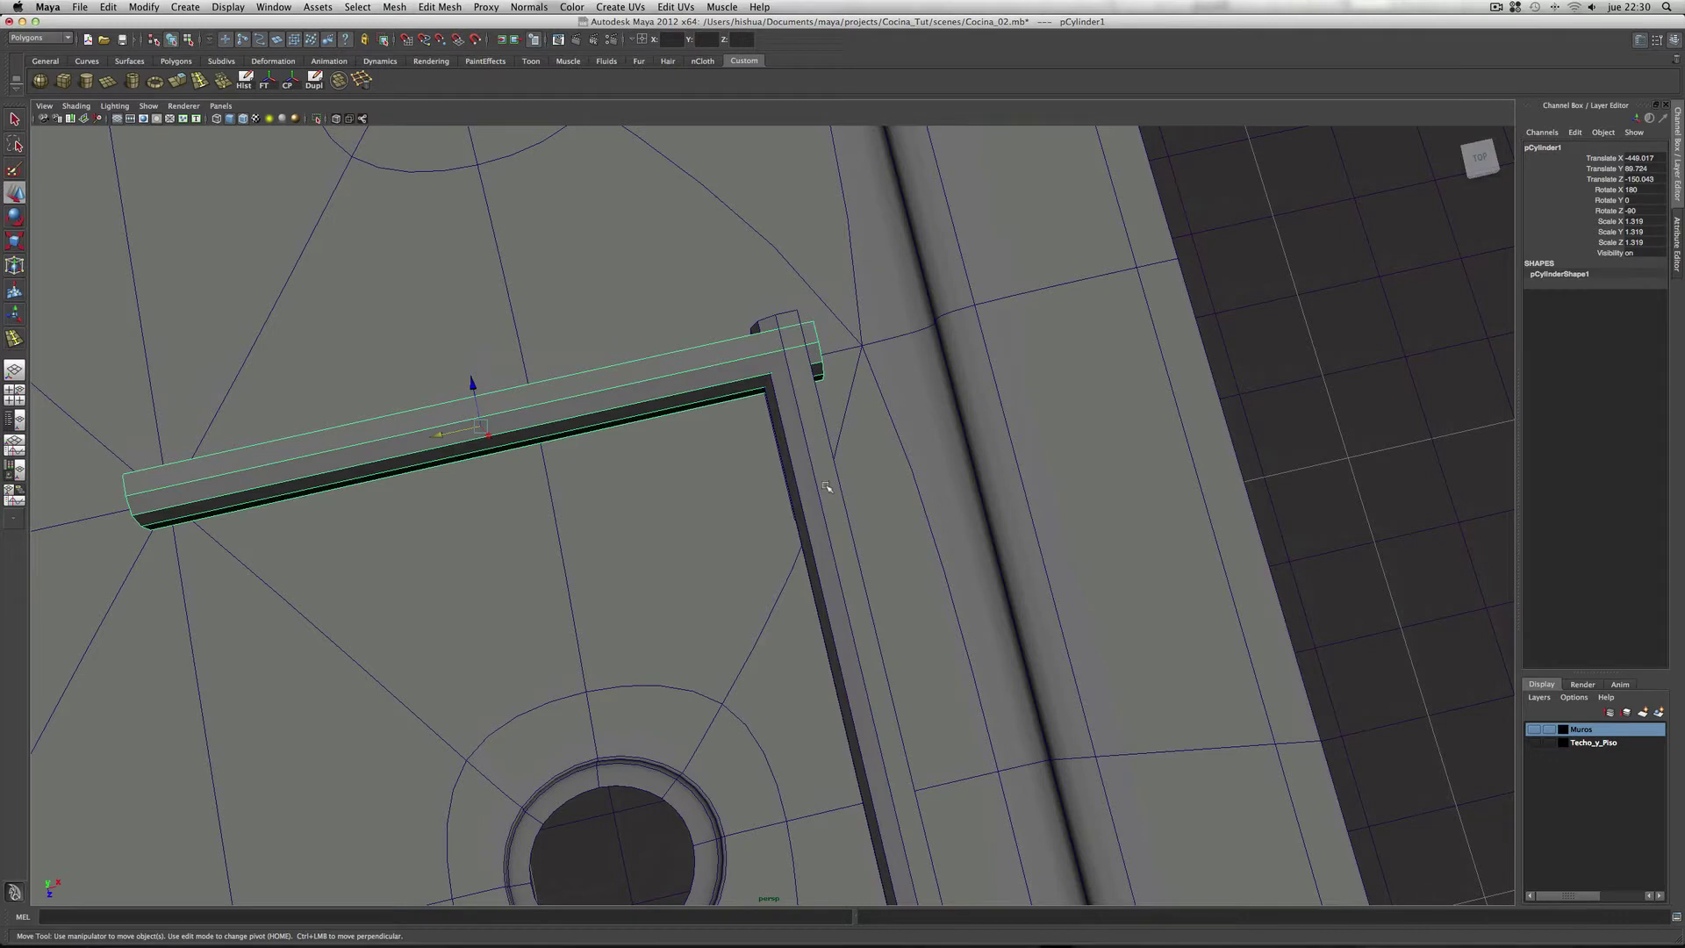
# Step: Isolate the two selected bars so only they show in the viewport
pyautogui.keyDown('shift'); pyautogui.click(826, 485); pyautogui.keyUp('shift')
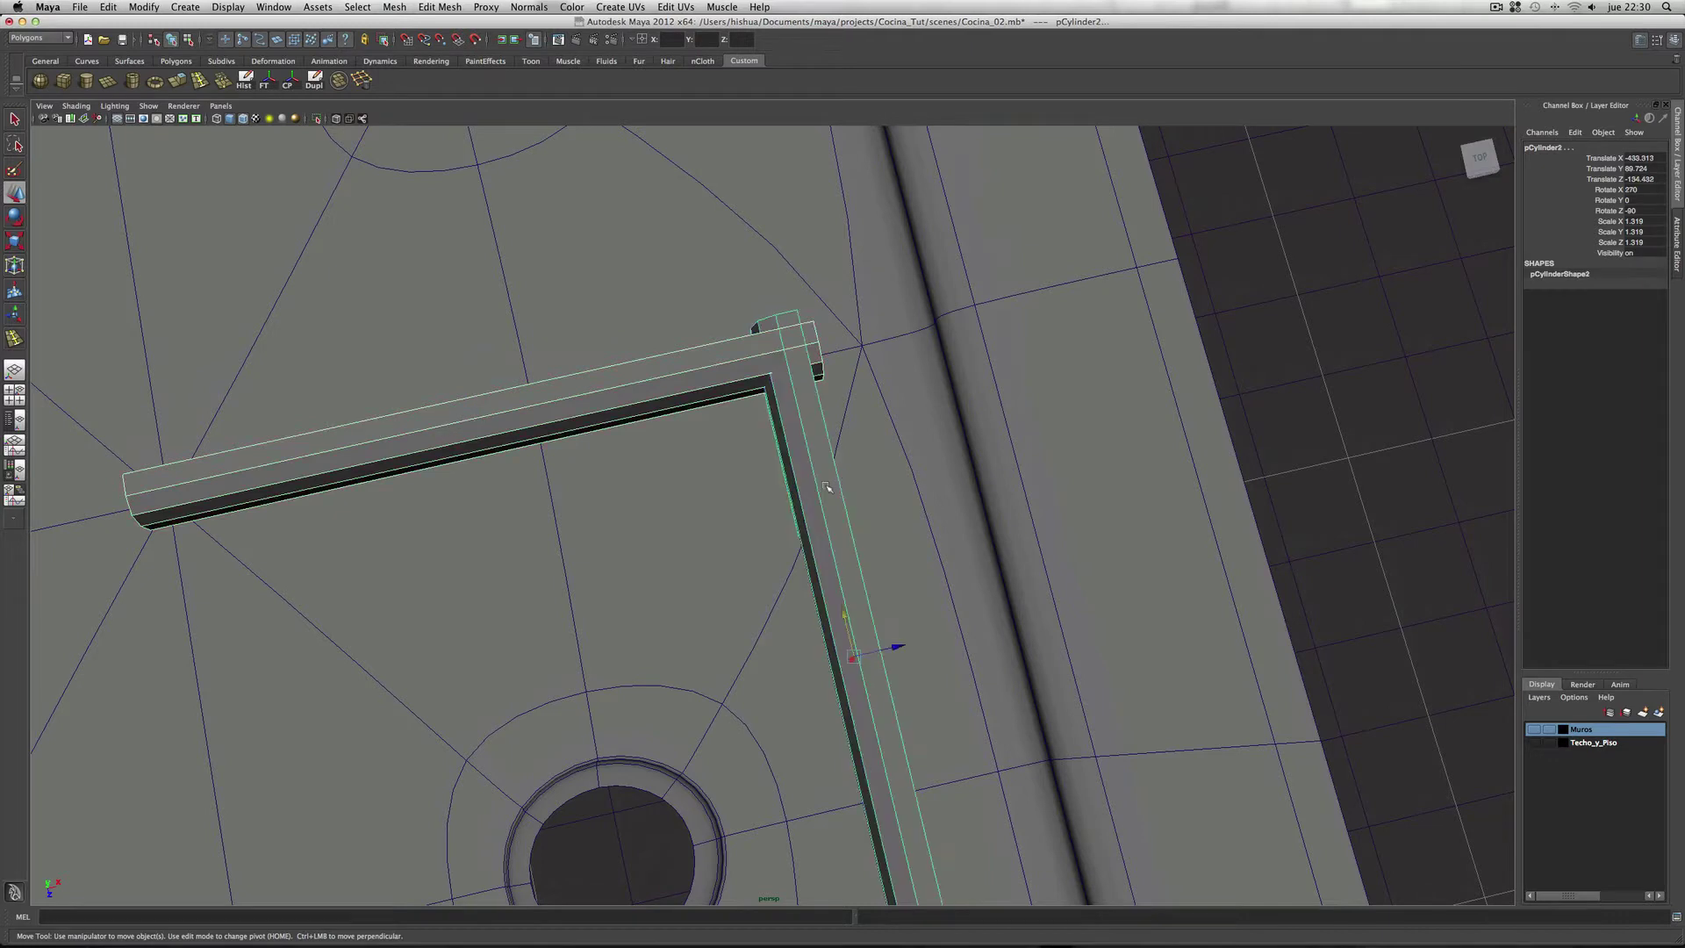
pyautogui.click(151, 107)
pyautogui.moveTo(184, 125)
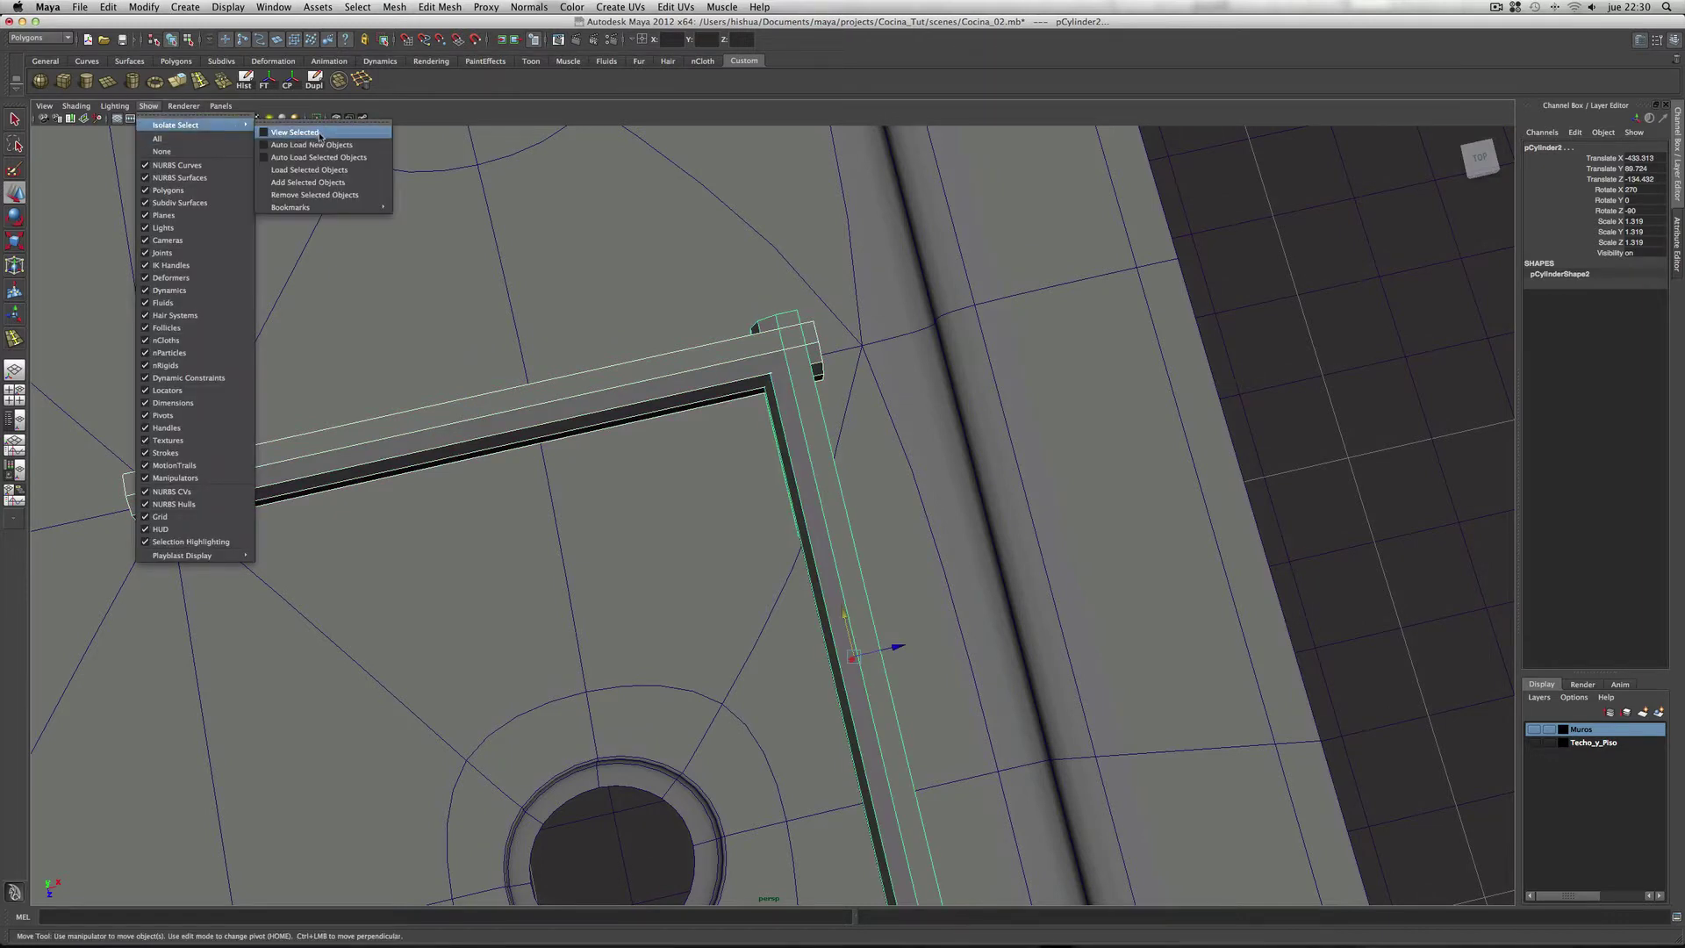
pyautogui.click(319, 135)
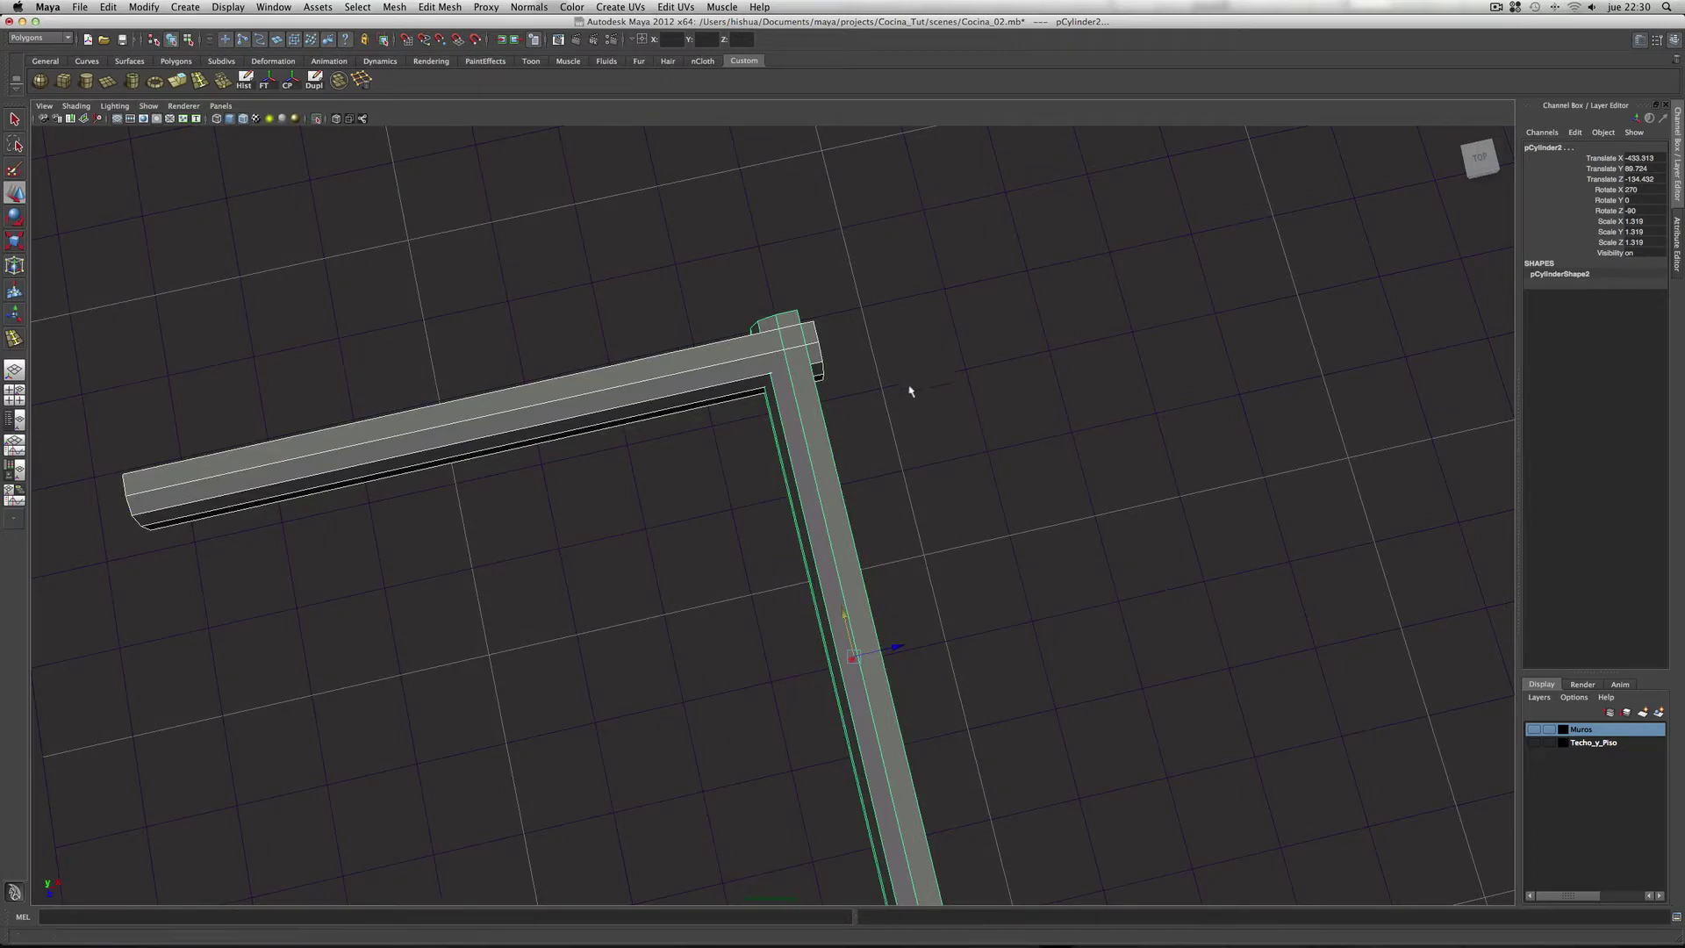
pyautogui.moveTo(913, 384)
pyautogui.keyDown('alt'); pyautogui.mouseDown()
pyautogui.moveTo(914, 418)
pyautogui.moveTo(658, 365)
pyautogui.moveTo(575, 448)
pyautogui.mouseUp(); pyautogui.keyUp('alt')
pyautogui.moveTo(575, 447)
pyautogui.keyDown('alt'); pyautogui.mouseDown(button='right')
pyautogui.moveTo(992, 252)
pyautogui.moveTo(588, 532)
pyautogui.mouseUp(button='right'); pyautogui.keyUp('alt')
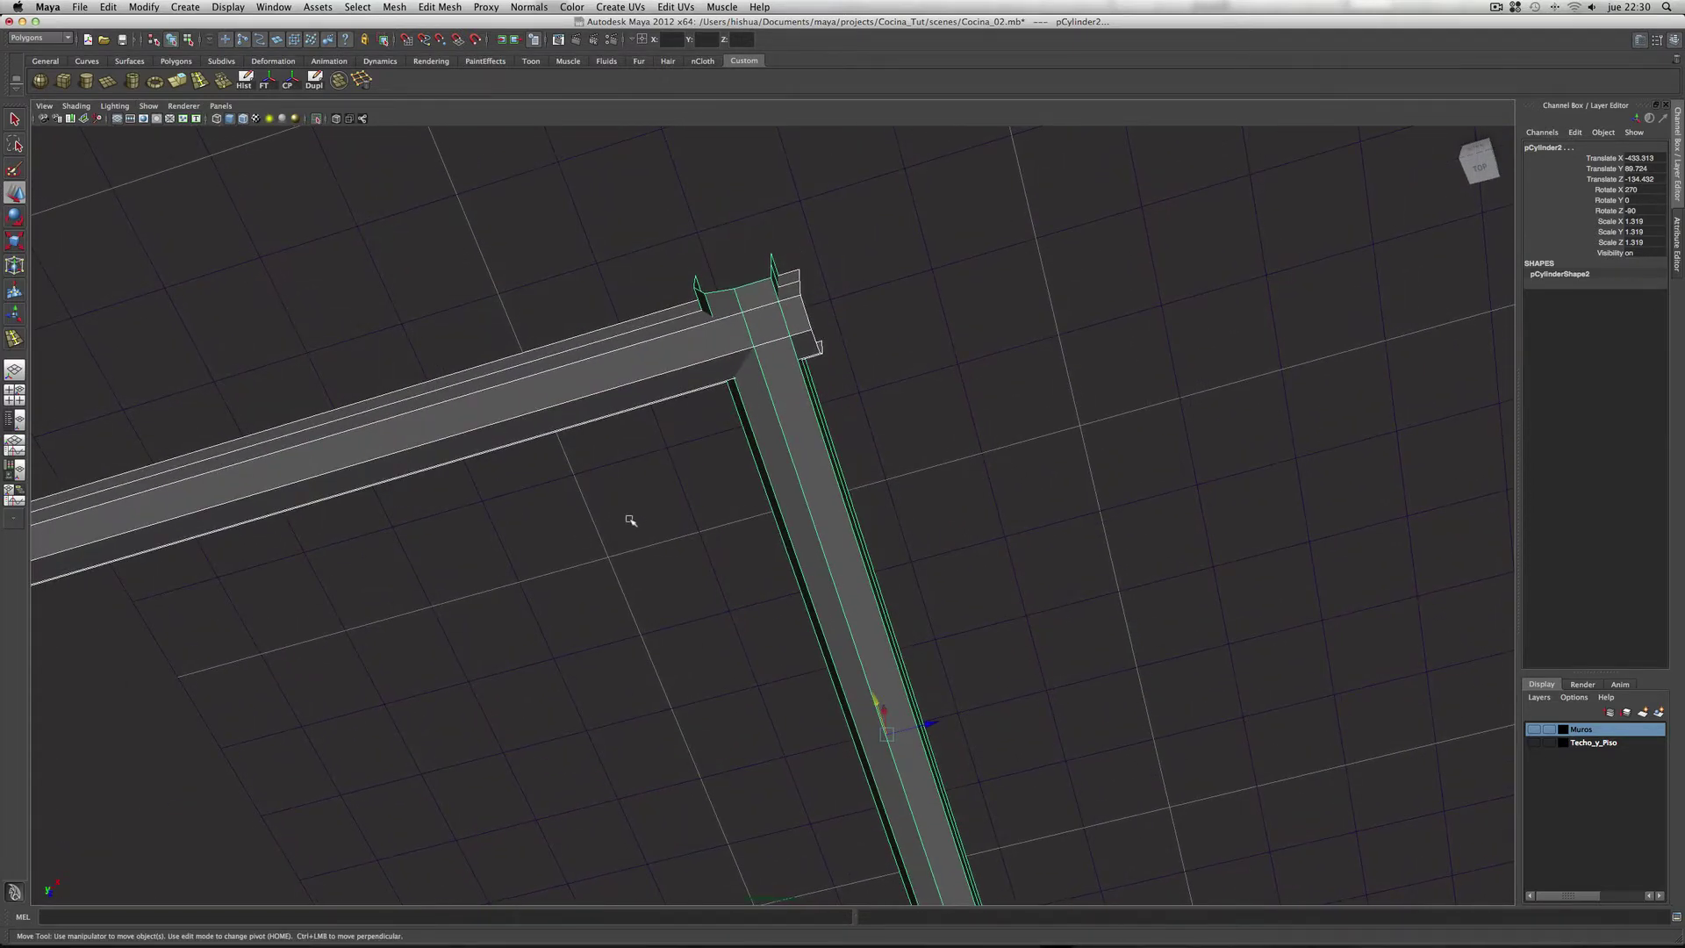
# Step: Maximize the top view, frame the stovetop, and zoom in on the bars' overlapping corner
pyautogui.press('space')
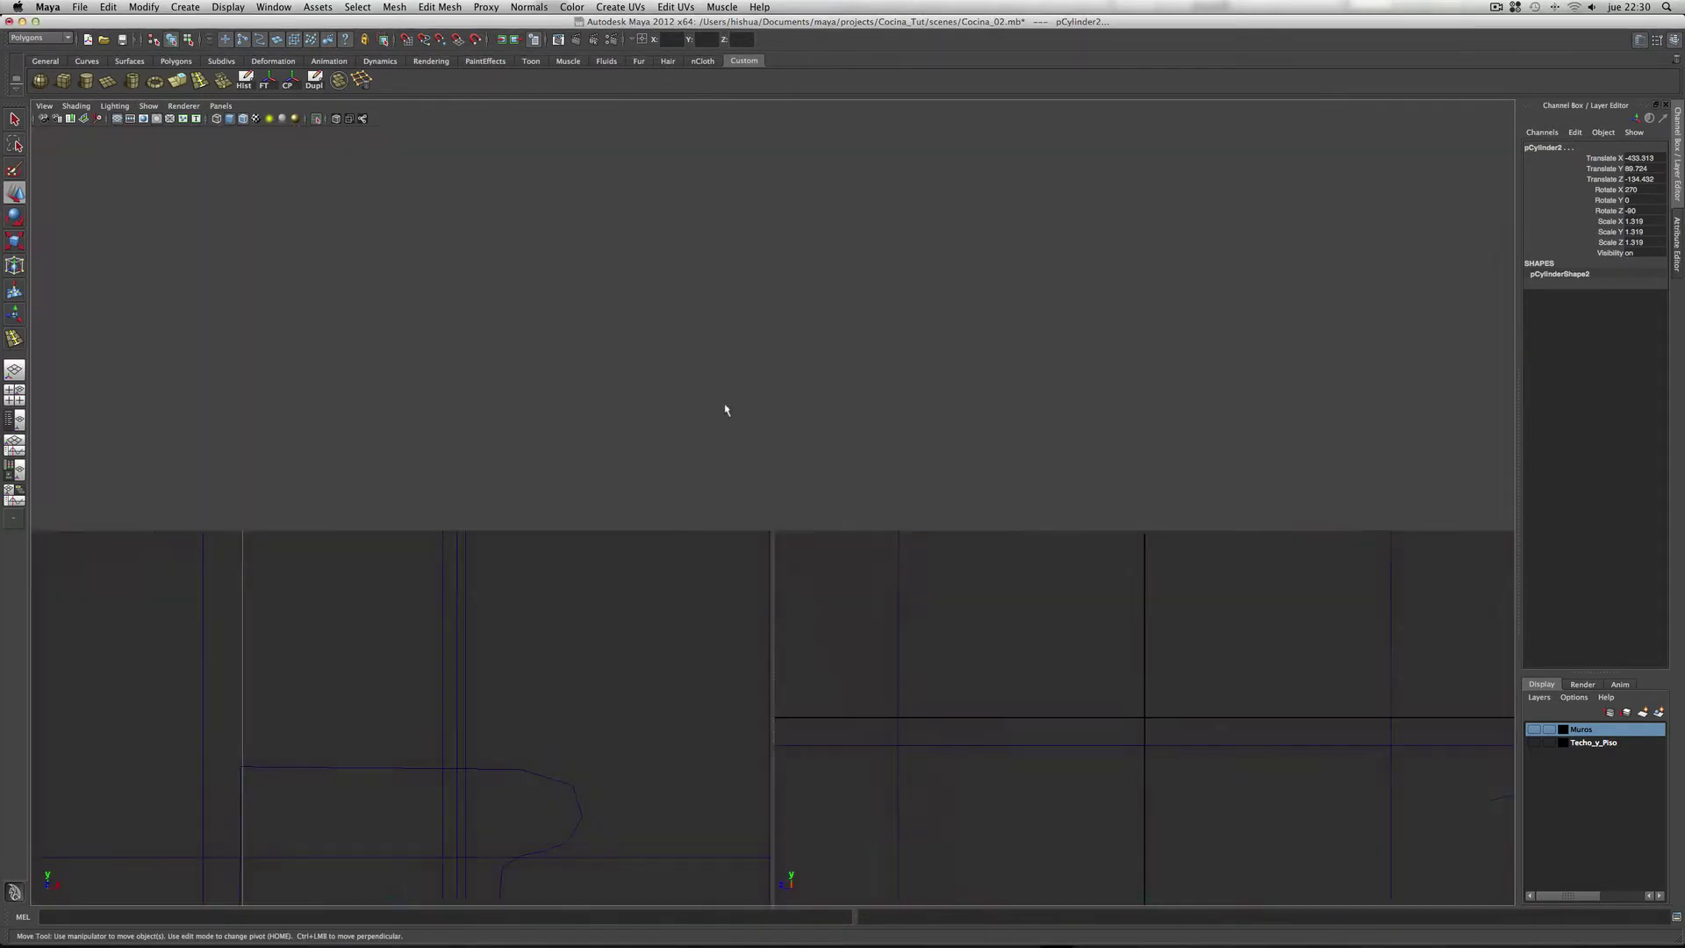
pyautogui.press('space')
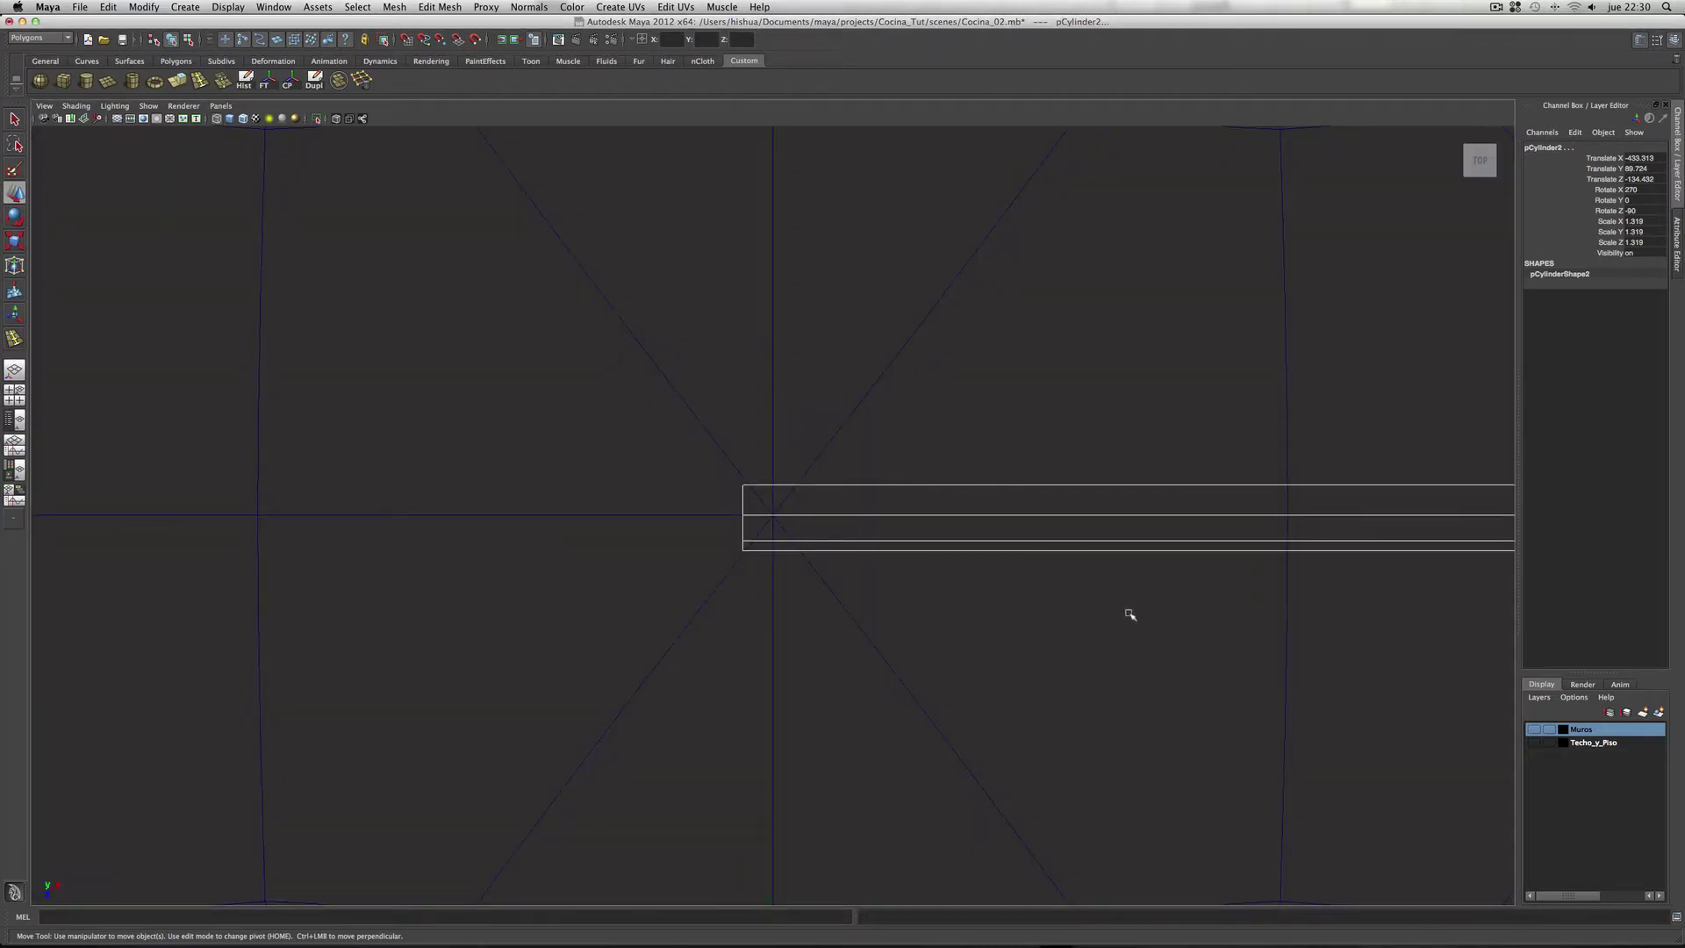
pyautogui.keyDown('alt'); pyautogui.moveTo(1124, 613); pyautogui.dragTo(715, 594, button='right'); pyautogui.keyUp('alt')
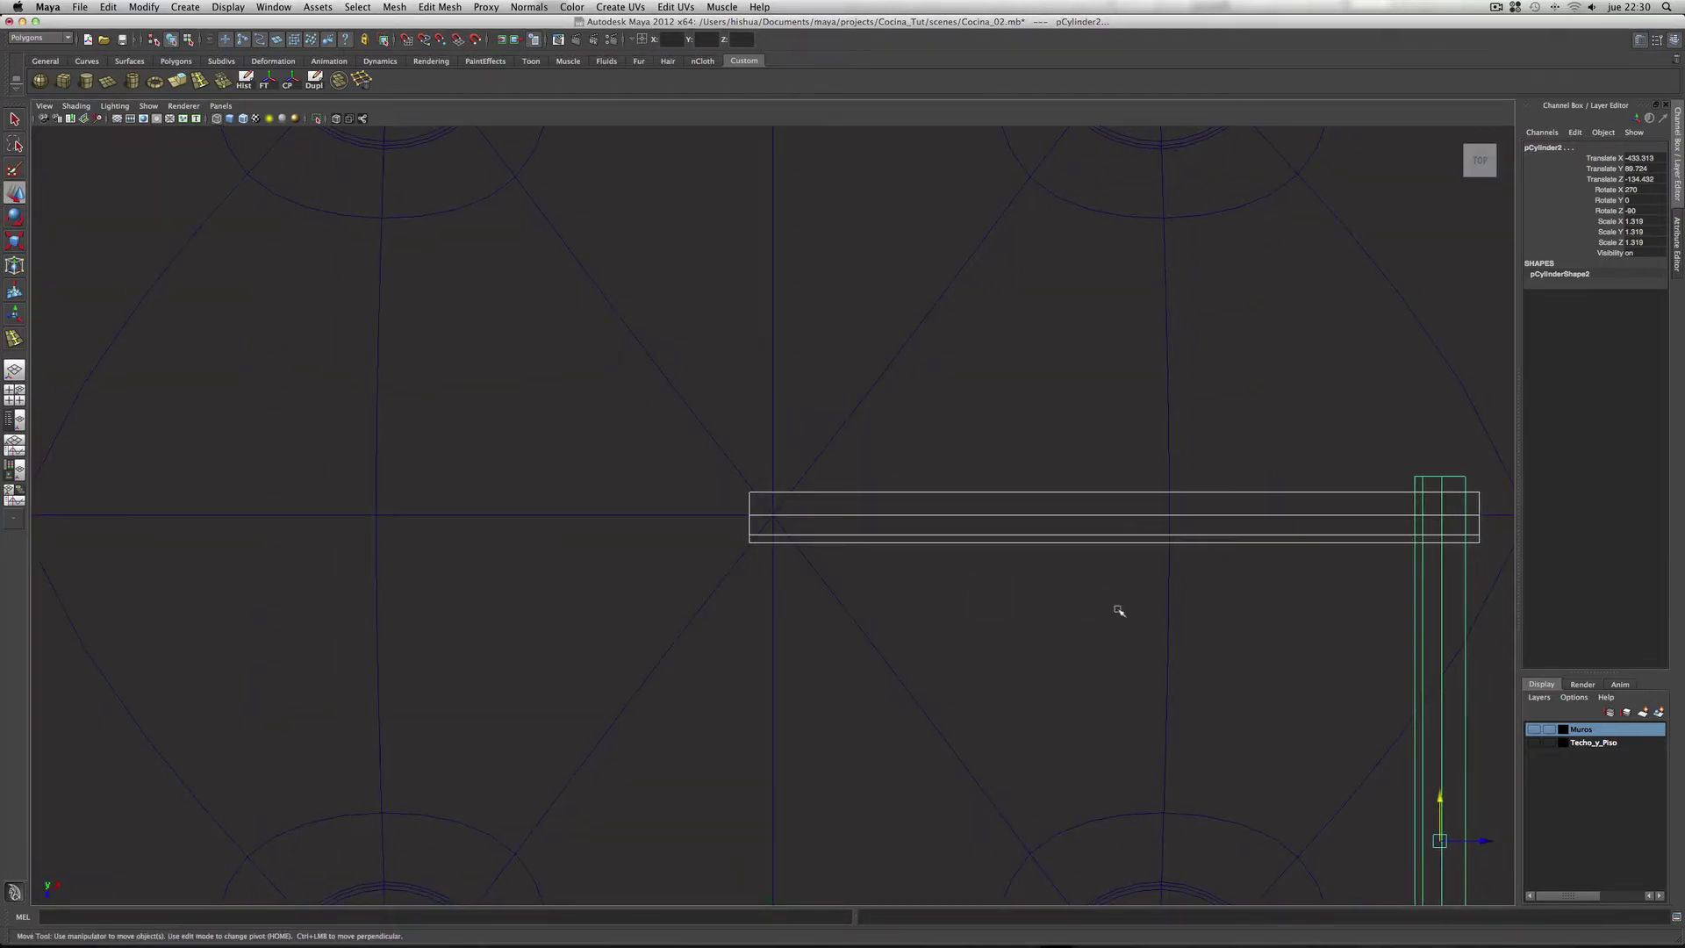
pyautogui.moveTo(1233, 622); pyautogui.dragTo(952, 619)
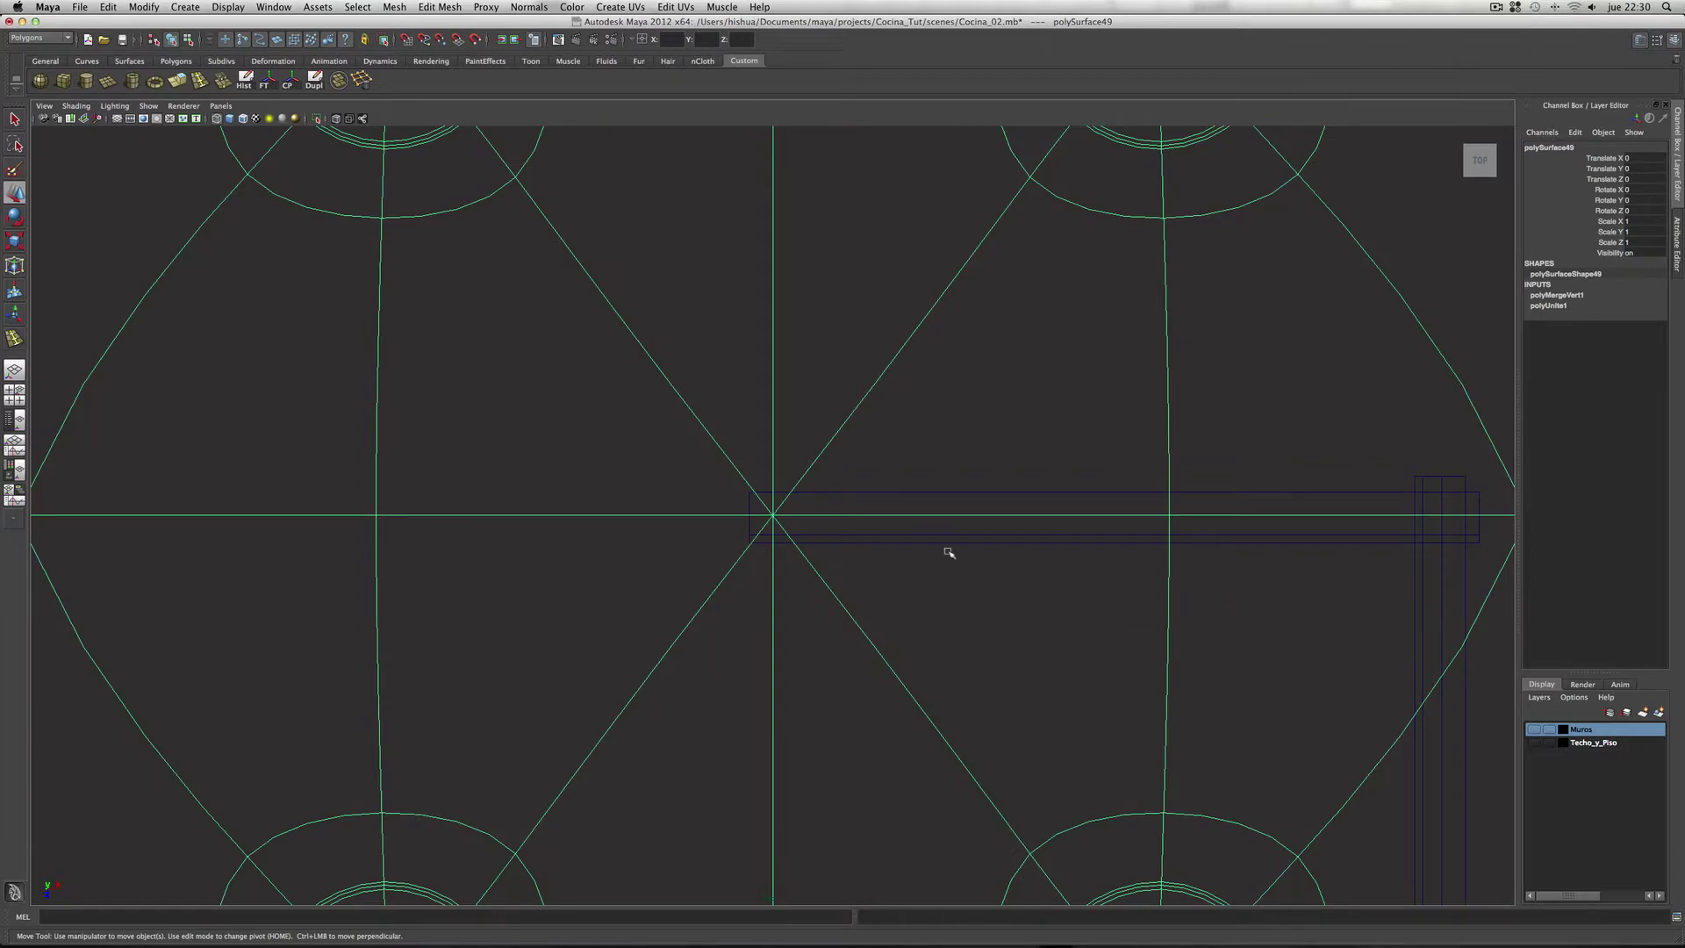
pyautogui.keyDown('alt'); pyautogui.moveTo(903, 553); pyautogui.dragTo(302, 555, button='right'); pyautogui.keyUp('alt')
pyautogui.press('f')
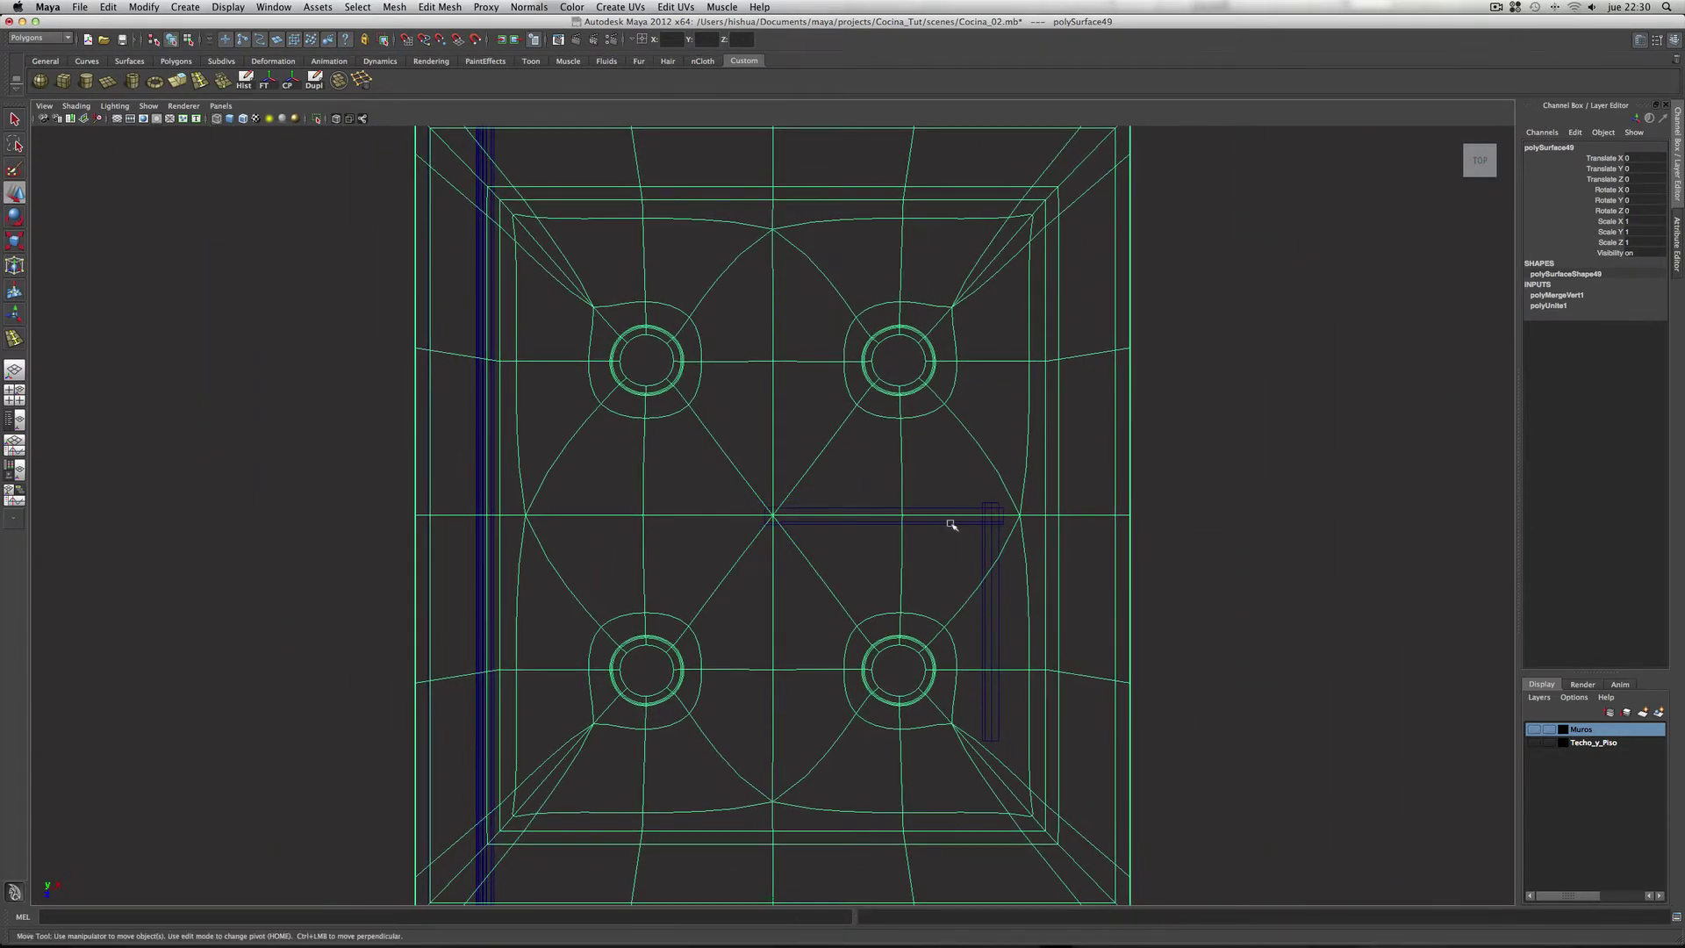
pyautogui.click(951, 523)
pyautogui.click(990, 542)
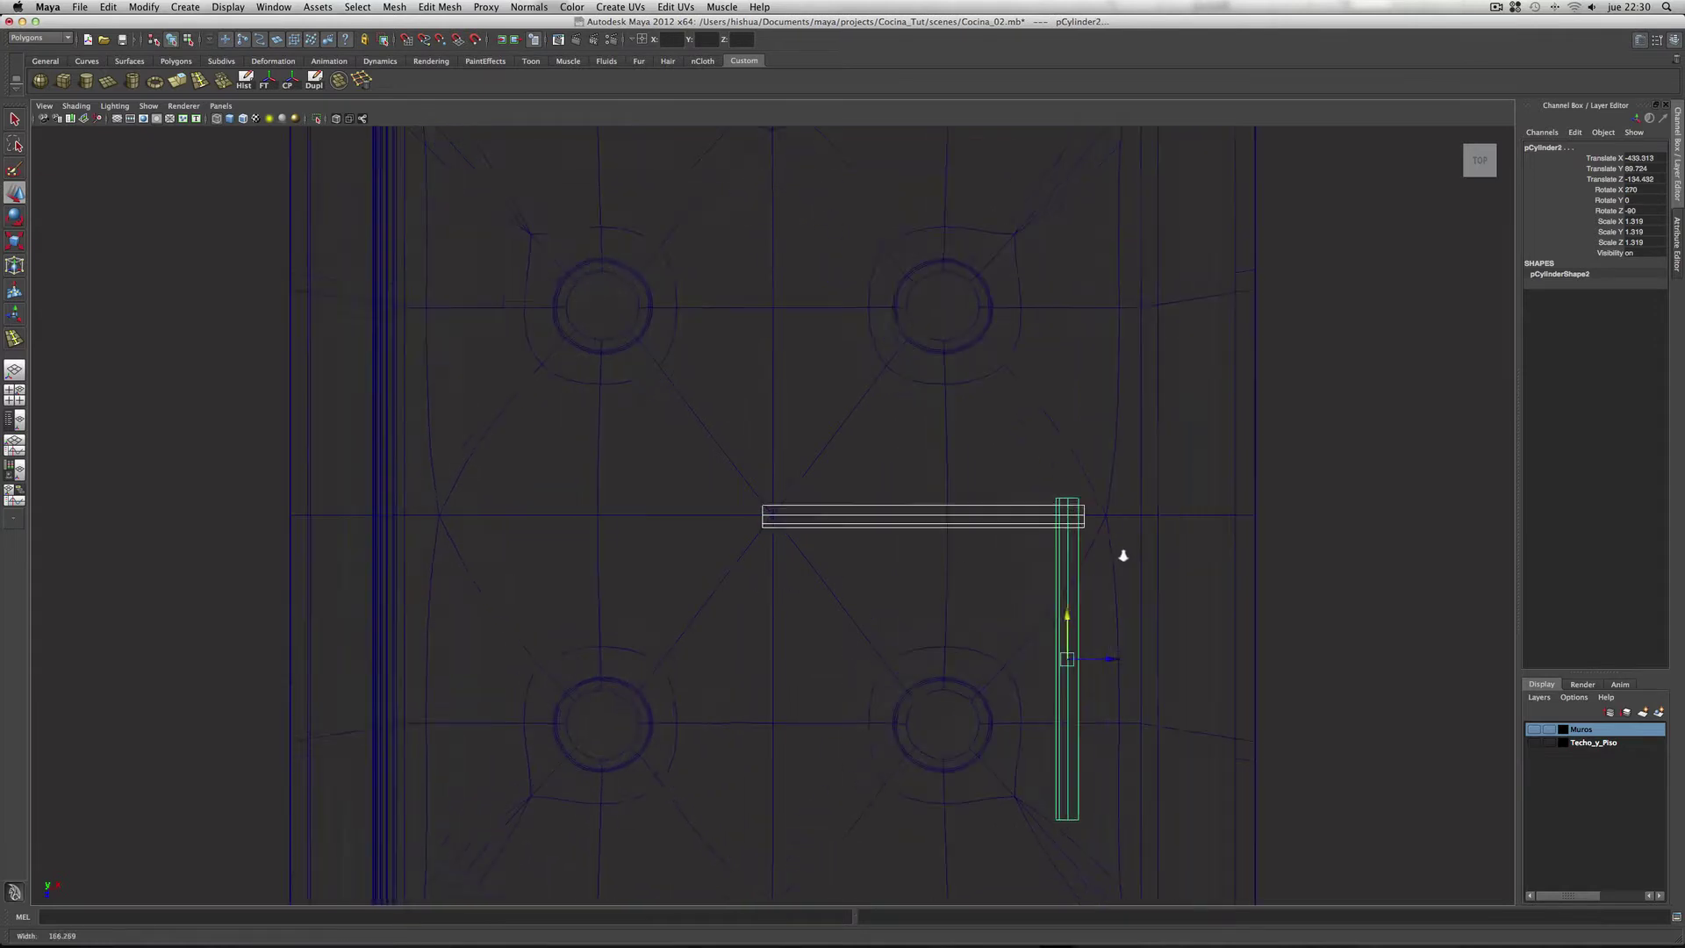
pyautogui.keyDown('alt'); pyautogui.moveTo(783, 583); pyautogui.dragTo(1163, 557, button='right'); pyautogui.keyUp('alt')
pyautogui.keyDown('alt'); pyautogui.moveTo(1163, 557); pyautogui.dragTo(1028, 497, button='middle'); pyautogui.keyUp('alt')
pyautogui.moveTo(354, 556)
pyautogui.keyDown('alt'); pyautogui.mouseDown(button='right')
pyautogui.moveTo(765, 607)
pyautogui.moveTo(967, 474)
pyautogui.moveTo(1049, 463)
pyautogui.mouseUp(button='right'); pyautogui.keyUp('alt')
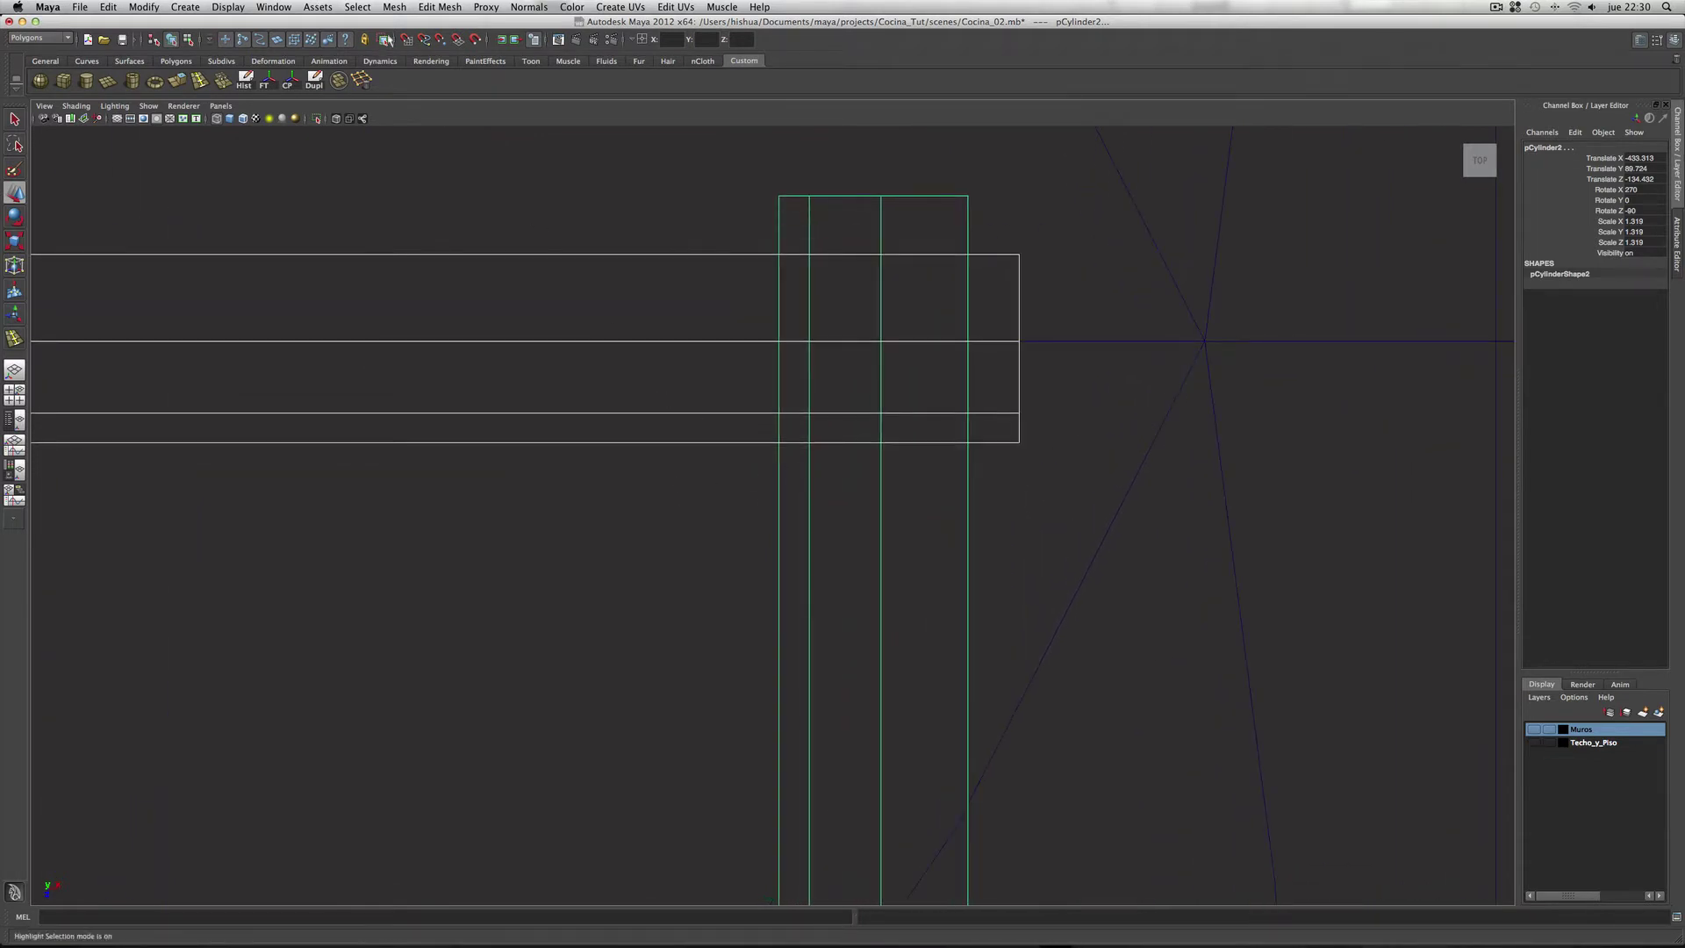
# Step: Cut both bars diagonally across their corner with the Cut Faces Tool
pyautogui.click(454, 8)
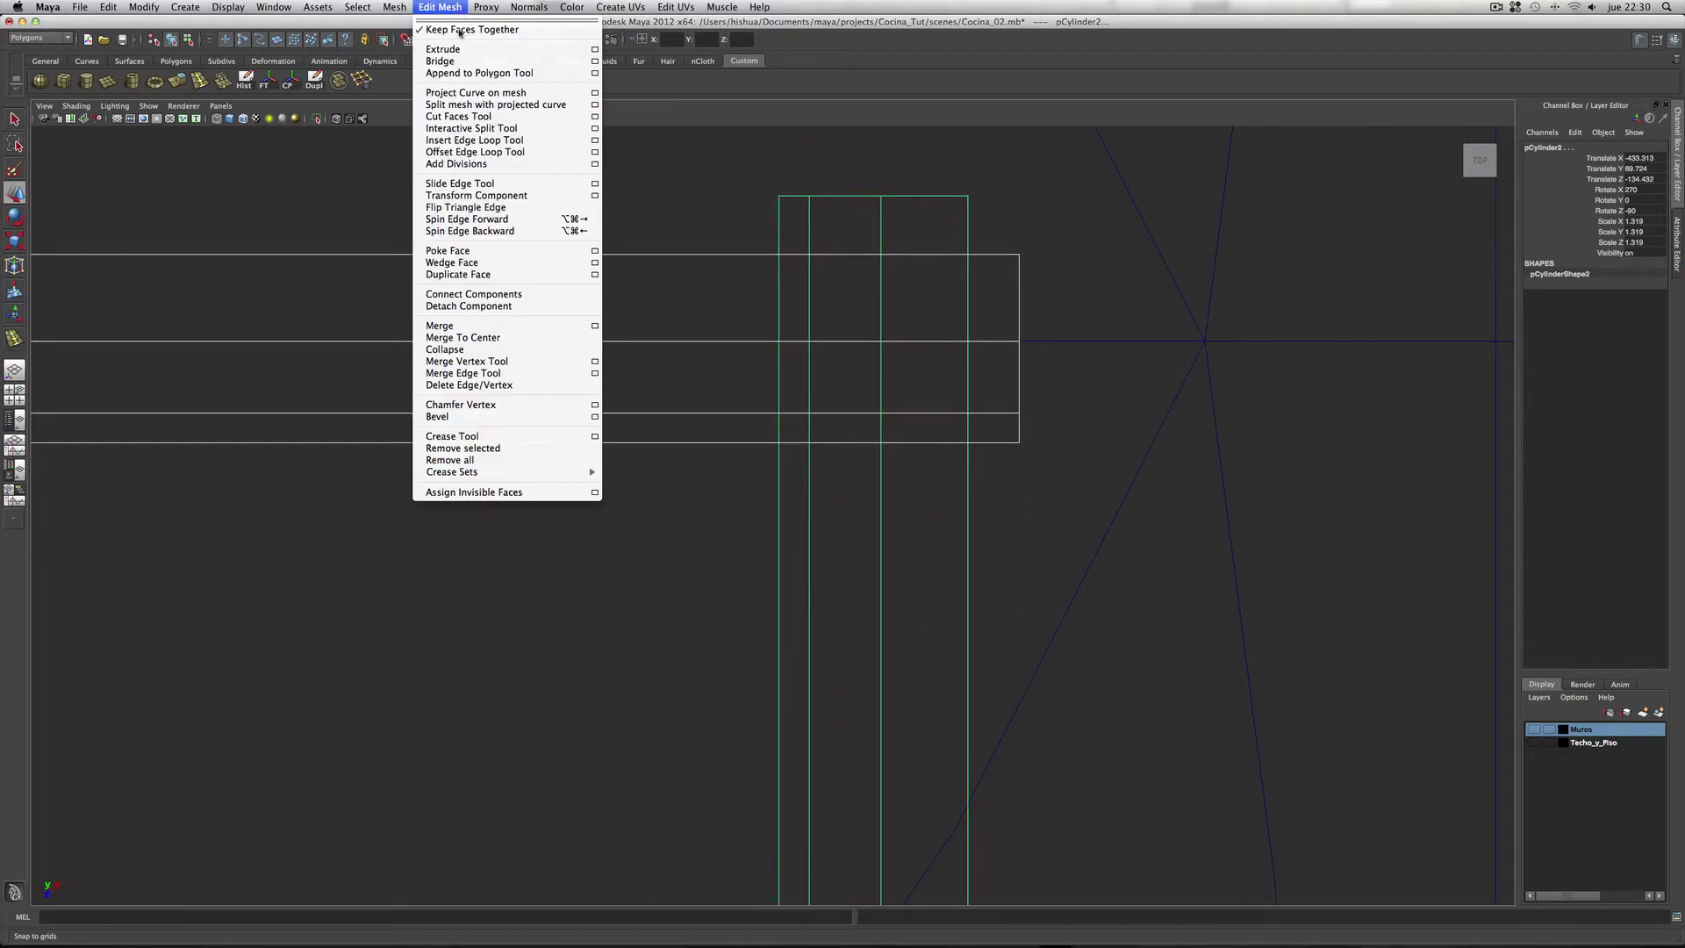
pyautogui.click(465, 120)
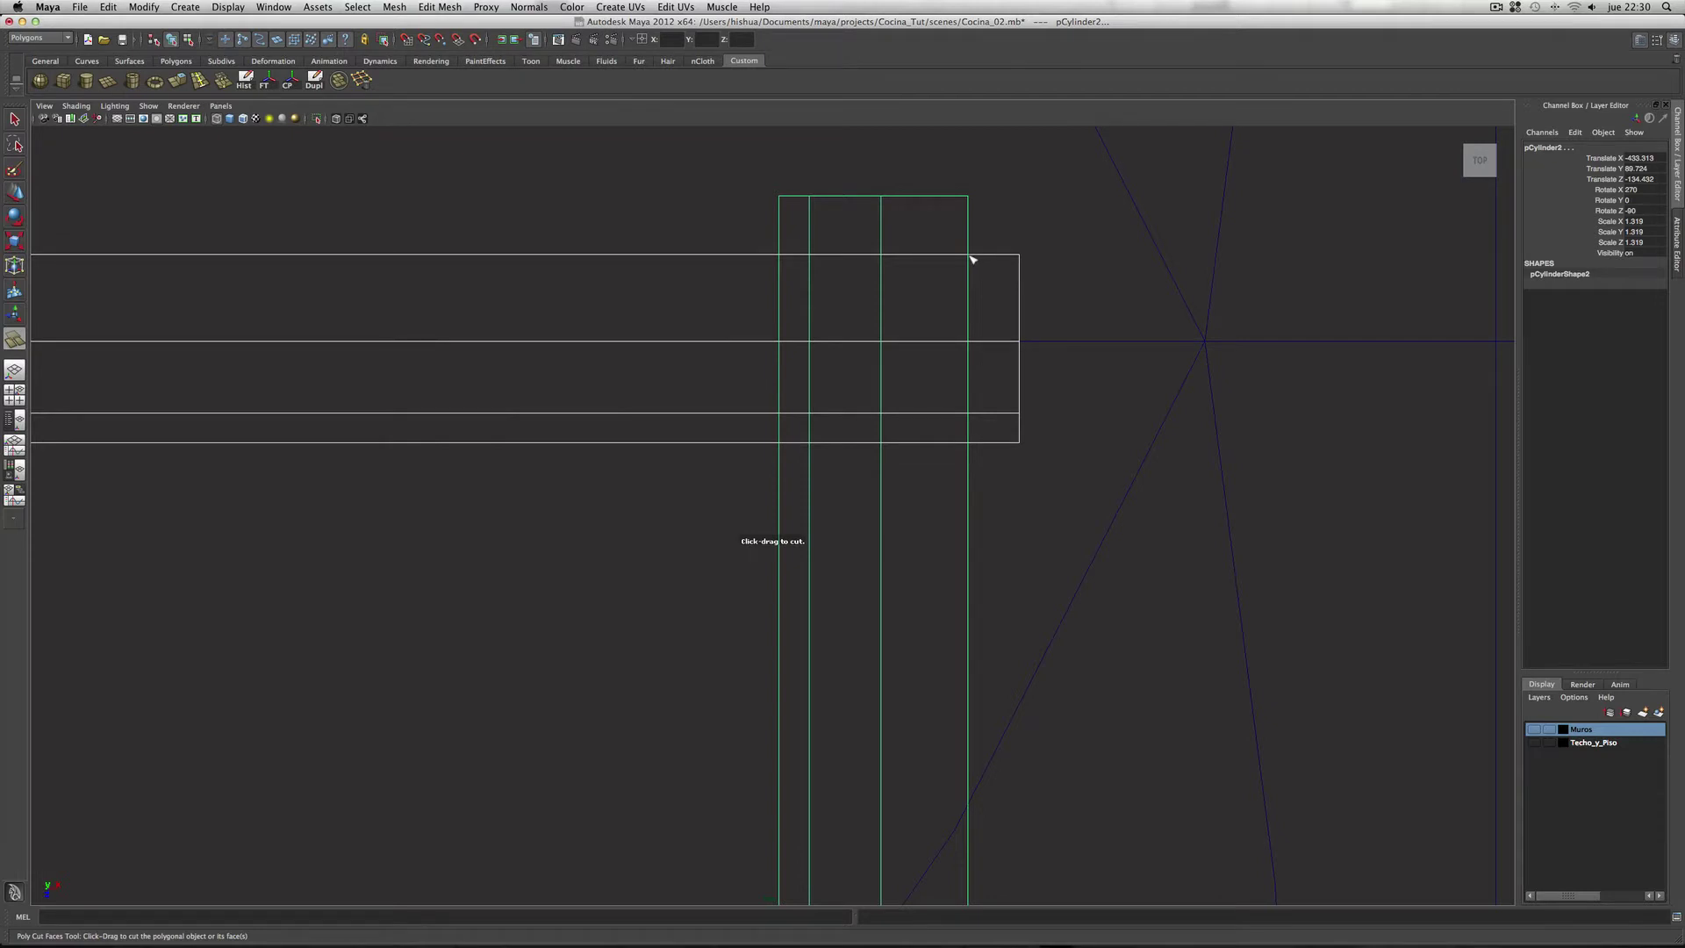
pyautogui.moveTo(972, 259); pyautogui.dragTo(882, 344)
# Step: Delete each bar's overlapping end faces beyond the cut, leaving a mitred corner
pyautogui.click(14, 117)
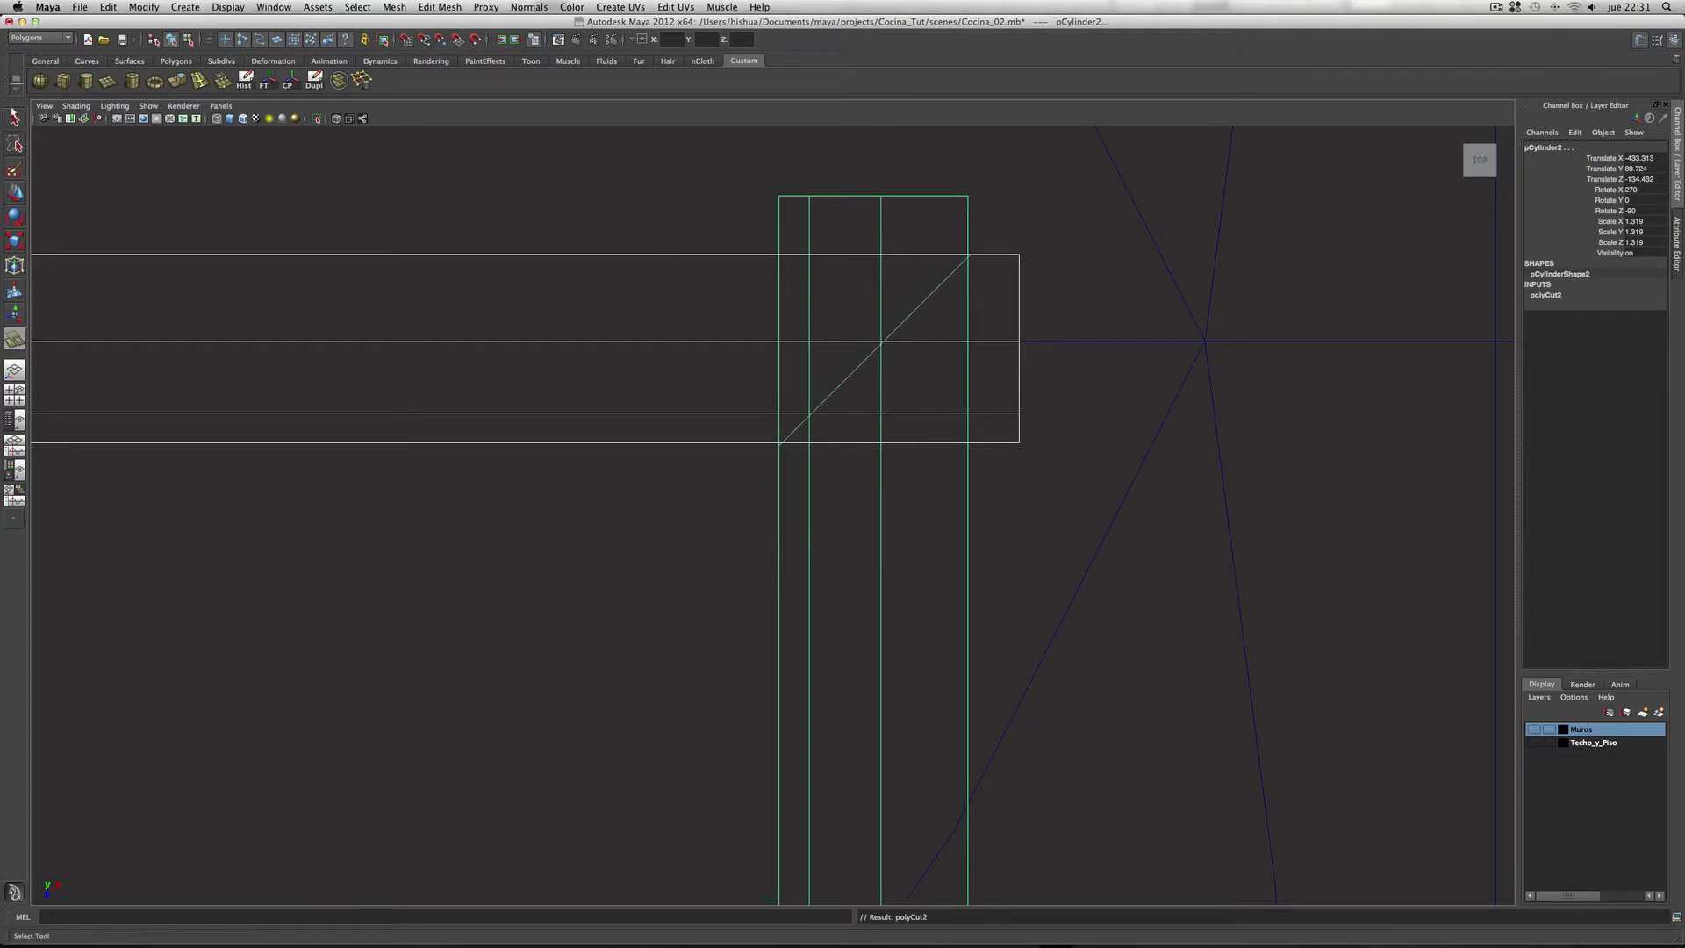
pyautogui.moveTo(898, 207); pyautogui.dragTo(903, 227, button='right')
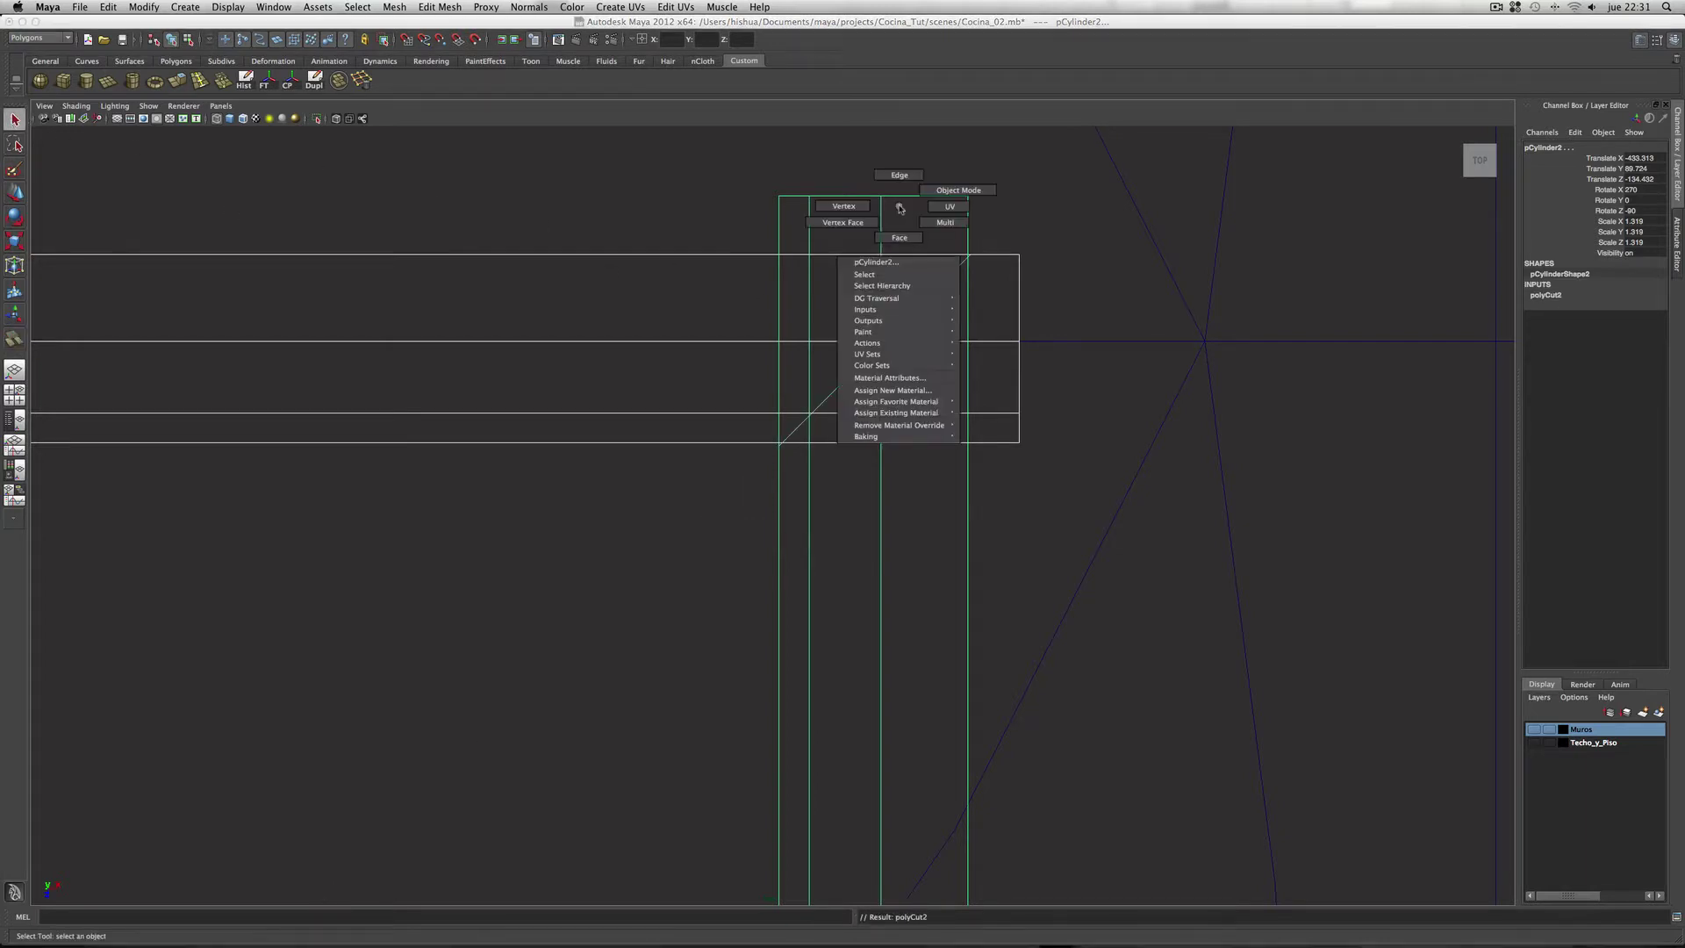
pyautogui.moveTo(742, 169); pyautogui.dragTo(1048, 253)
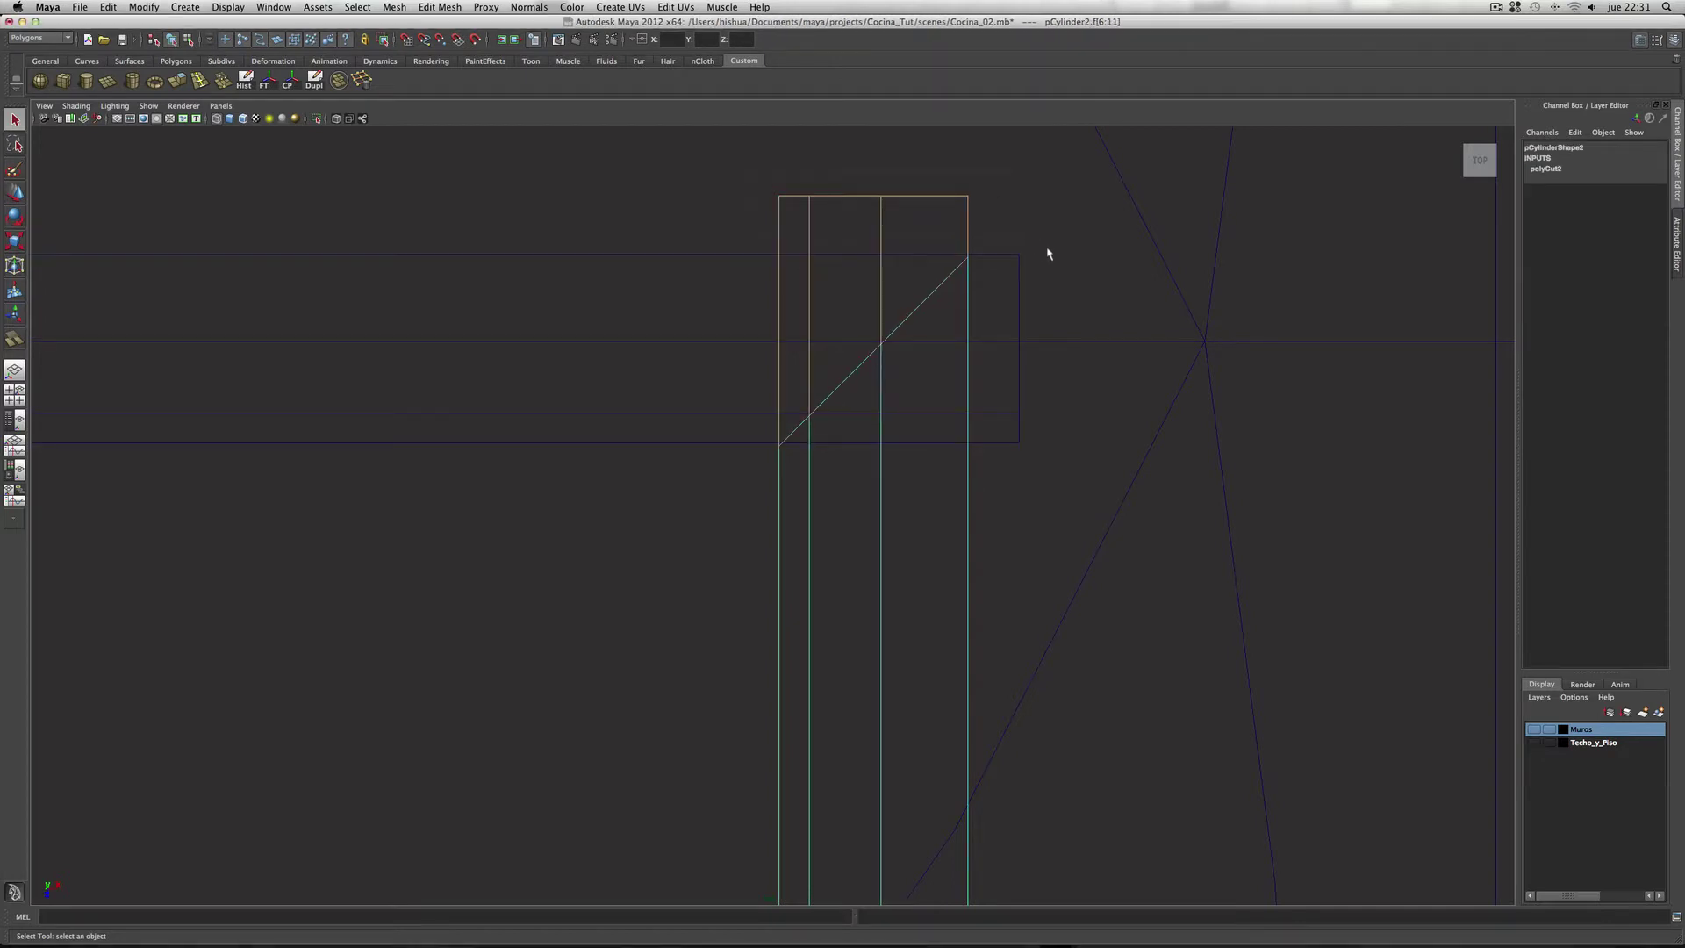
pyautogui.press('Delete')
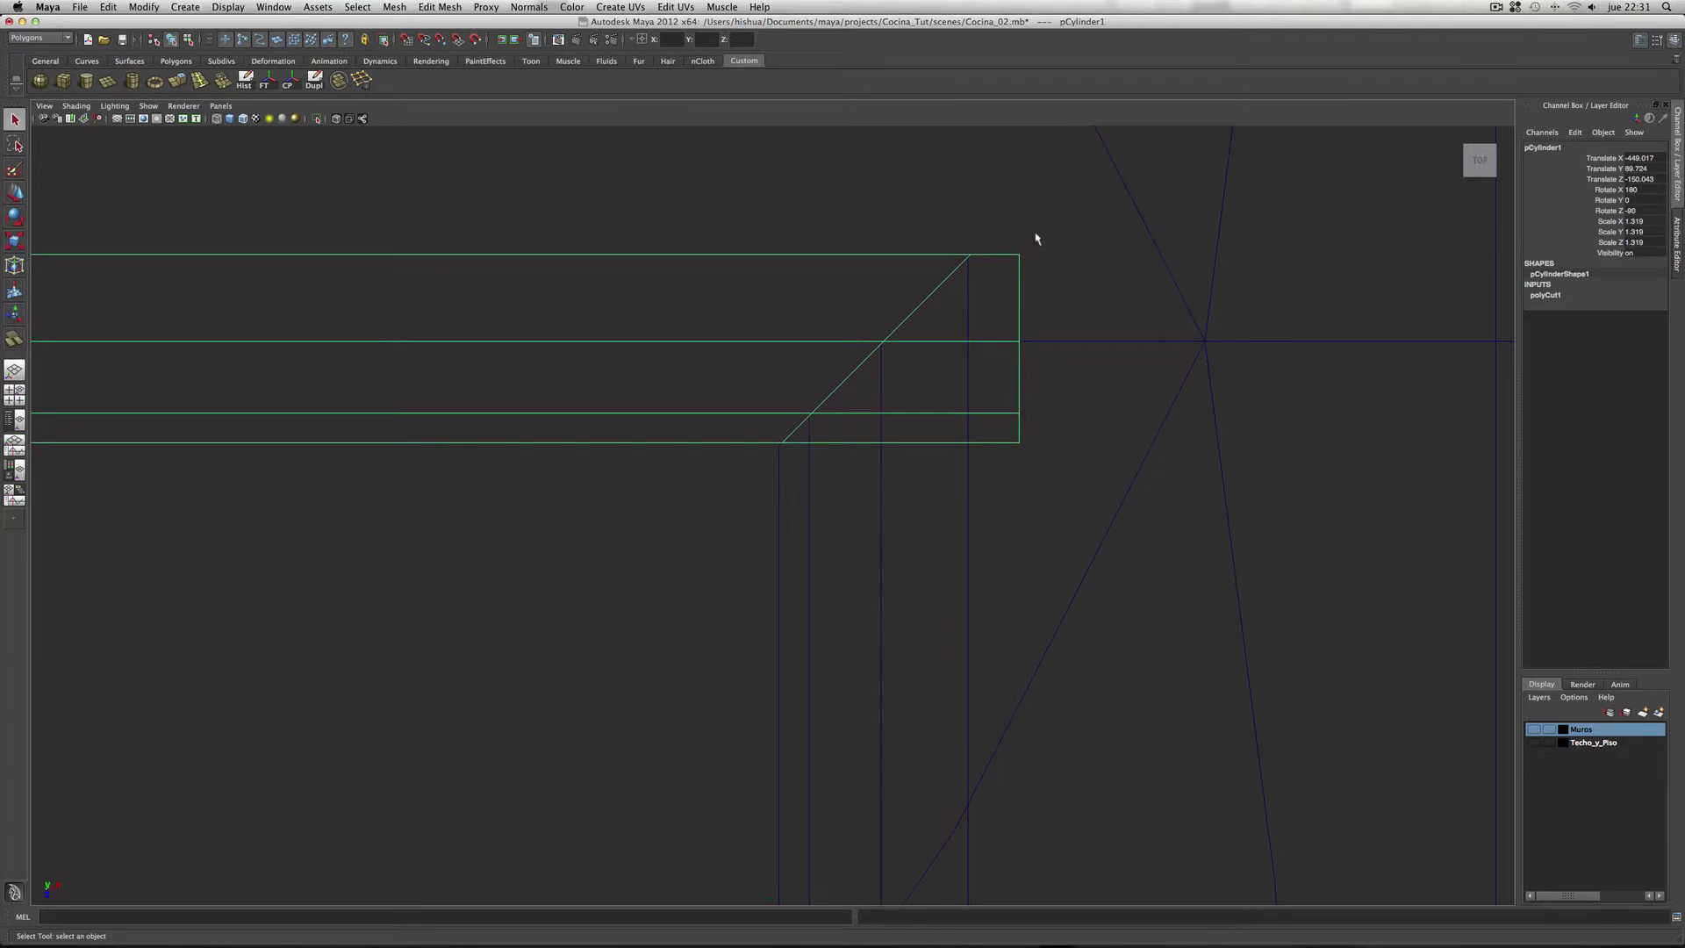
pyautogui.moveTo(1015, 255); pyautogui.dragTo(1023, 271, button='right')
pyautogui.moveTo(1018, 206)
pyautogui.mouseDown()
pyautogui.moveTo(1027, 386)
pyautogui.moveTo(1080, 585)
pyautogui.mouseUp()
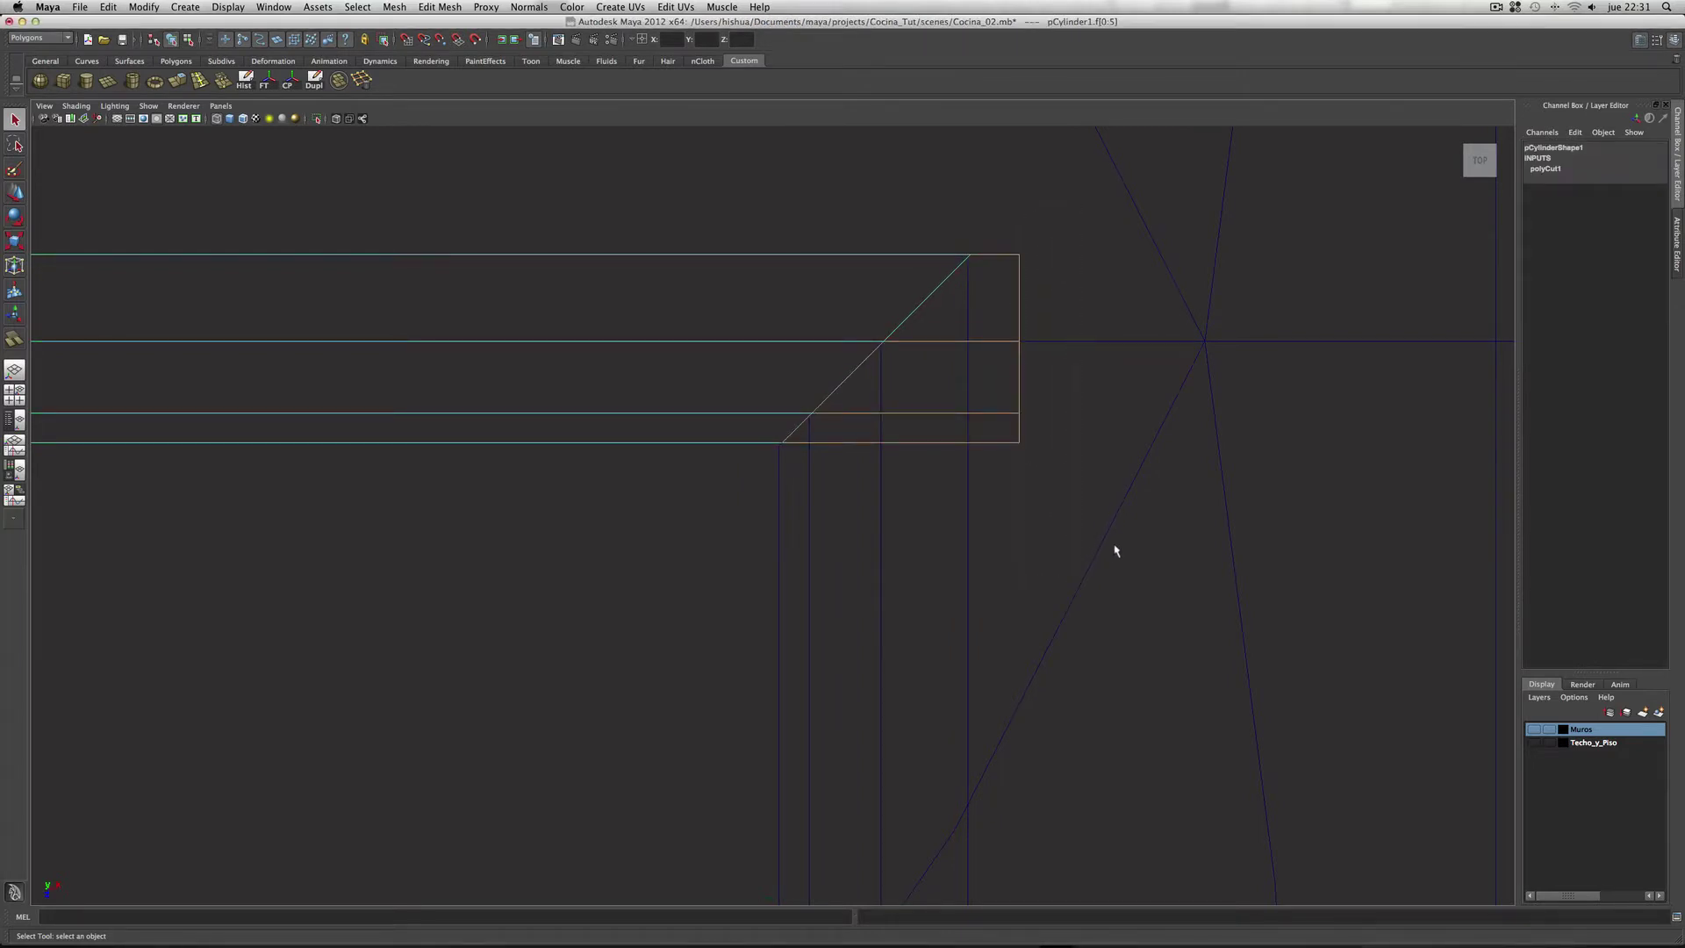
pyautogui.press('Delete')
pyautogui.press('space')
pyautogui.press('space')
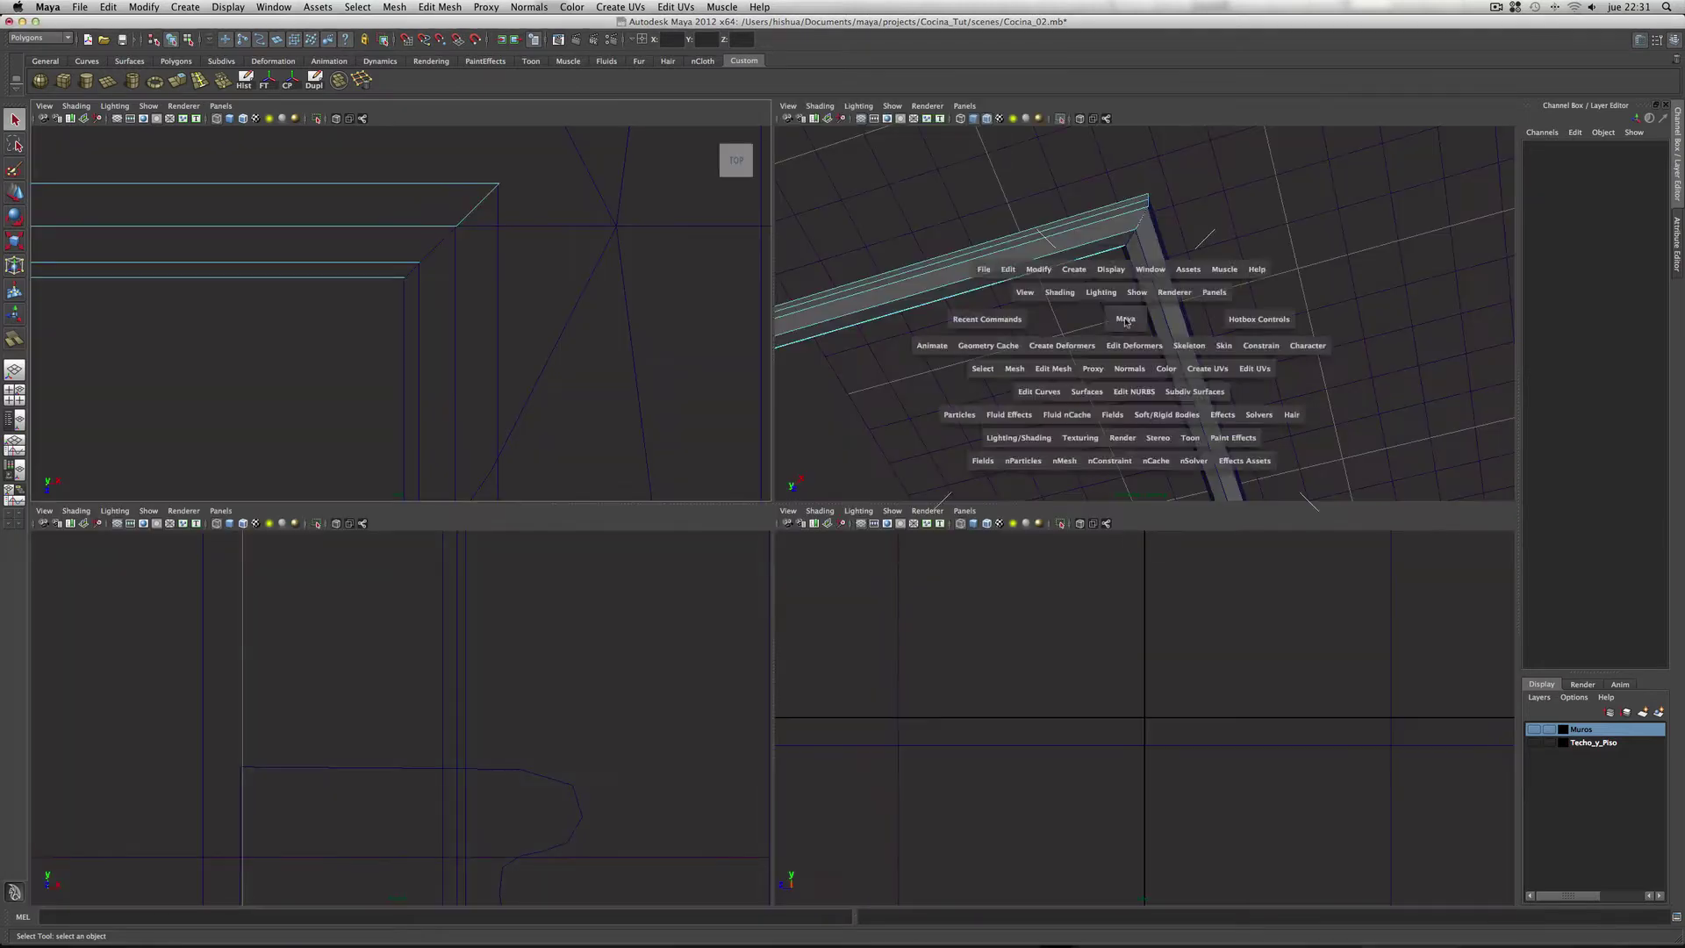
# Step: Combine the two mitred bars into one mesh and turn off isolation
pyautogui.moveTo(862, 534)
pyautogui.keyDown('alt'); pyautogui.mouseDown()
pyautogui.moveTo(857, 477)
pyautogui.moveTo(948, 452)
pyautogui.moveTo(1034, 263)
pyautogui.mouseUp(); pyautogui.keyUp('alt')
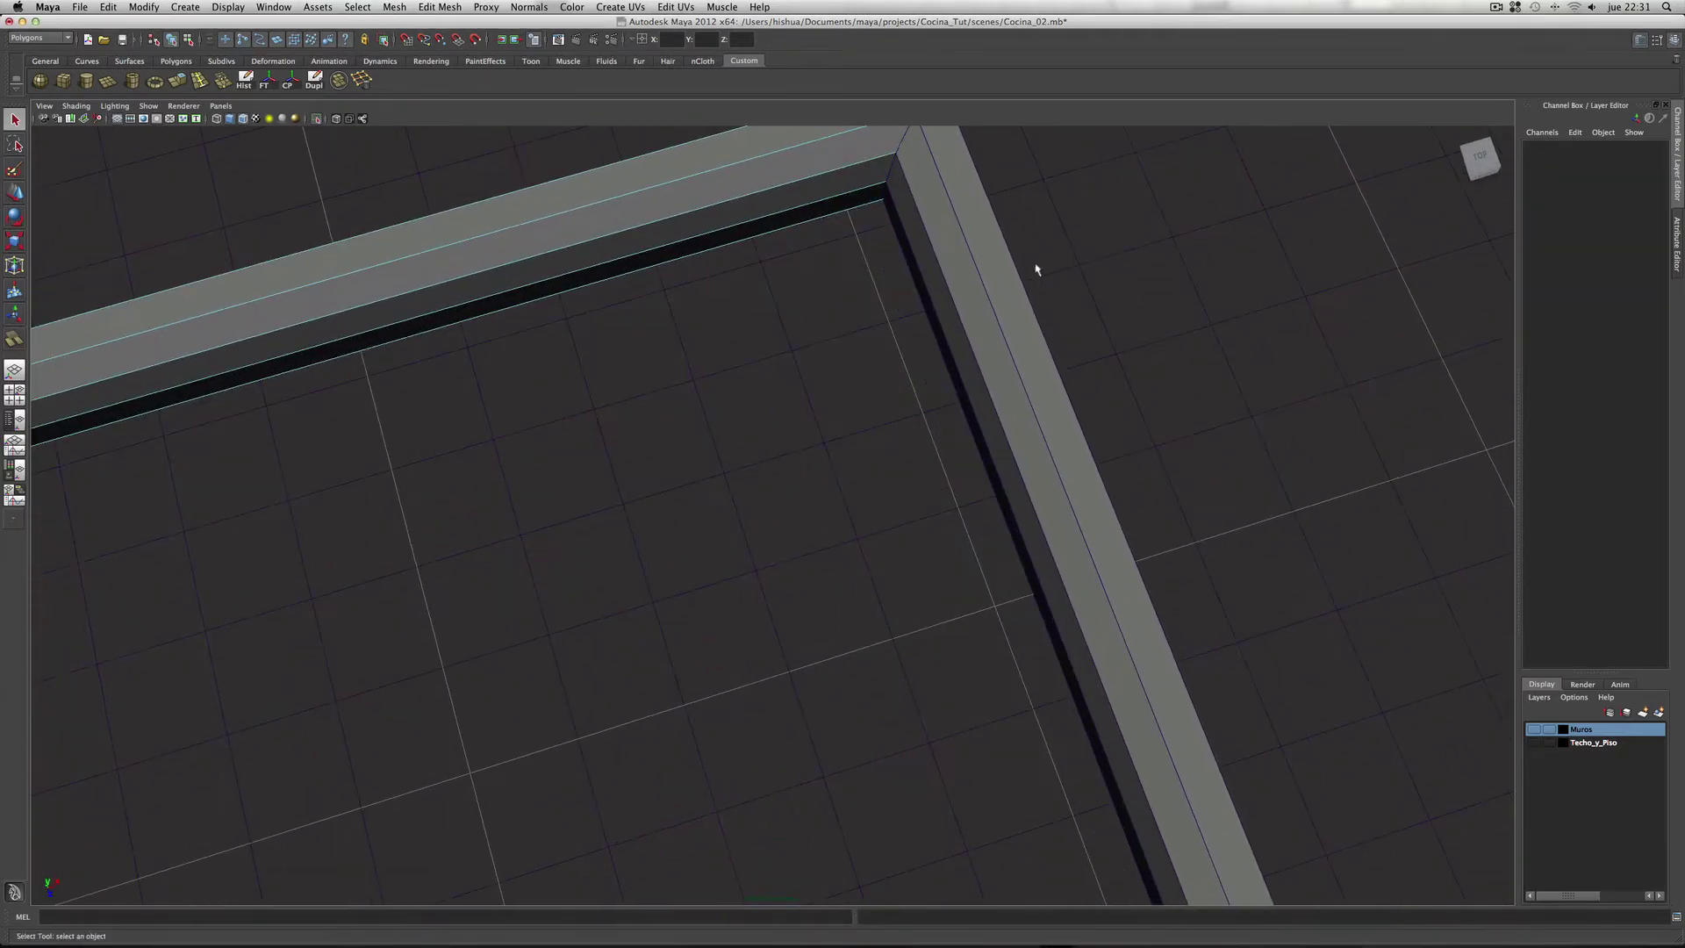
pyautogui.click(998, 332)
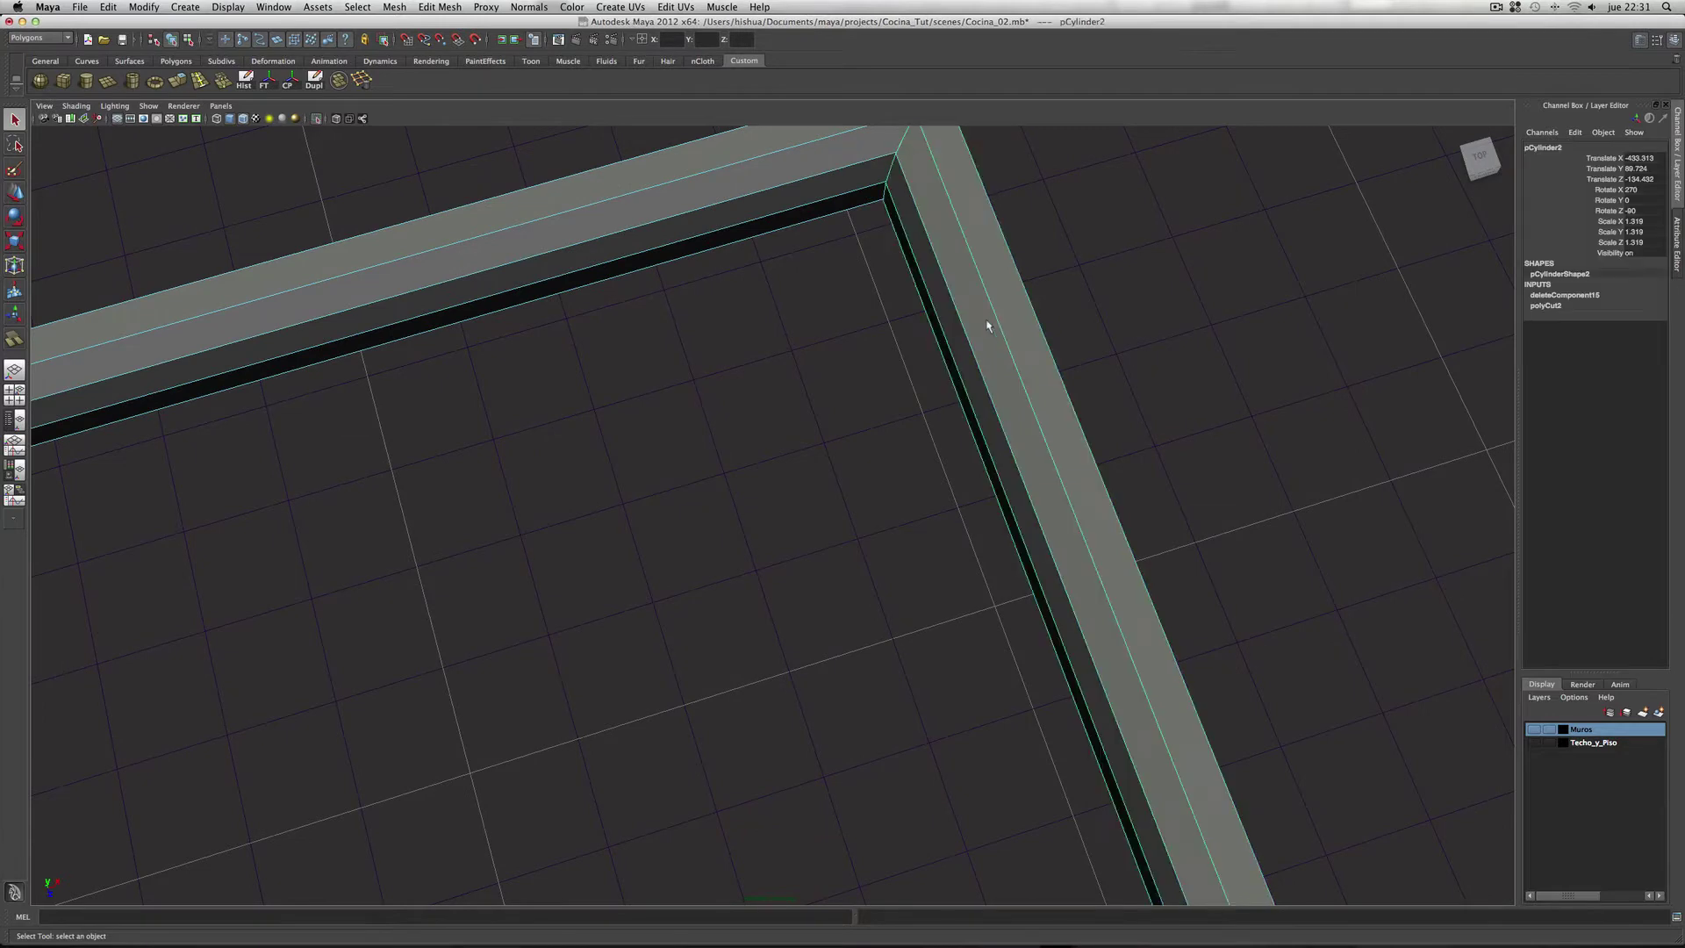
pyautogui.rightClick(714, 169)
pyautogui.keyDown('shift'); pyautogui.click(719, 167); pyautogui.keyUp('shift')
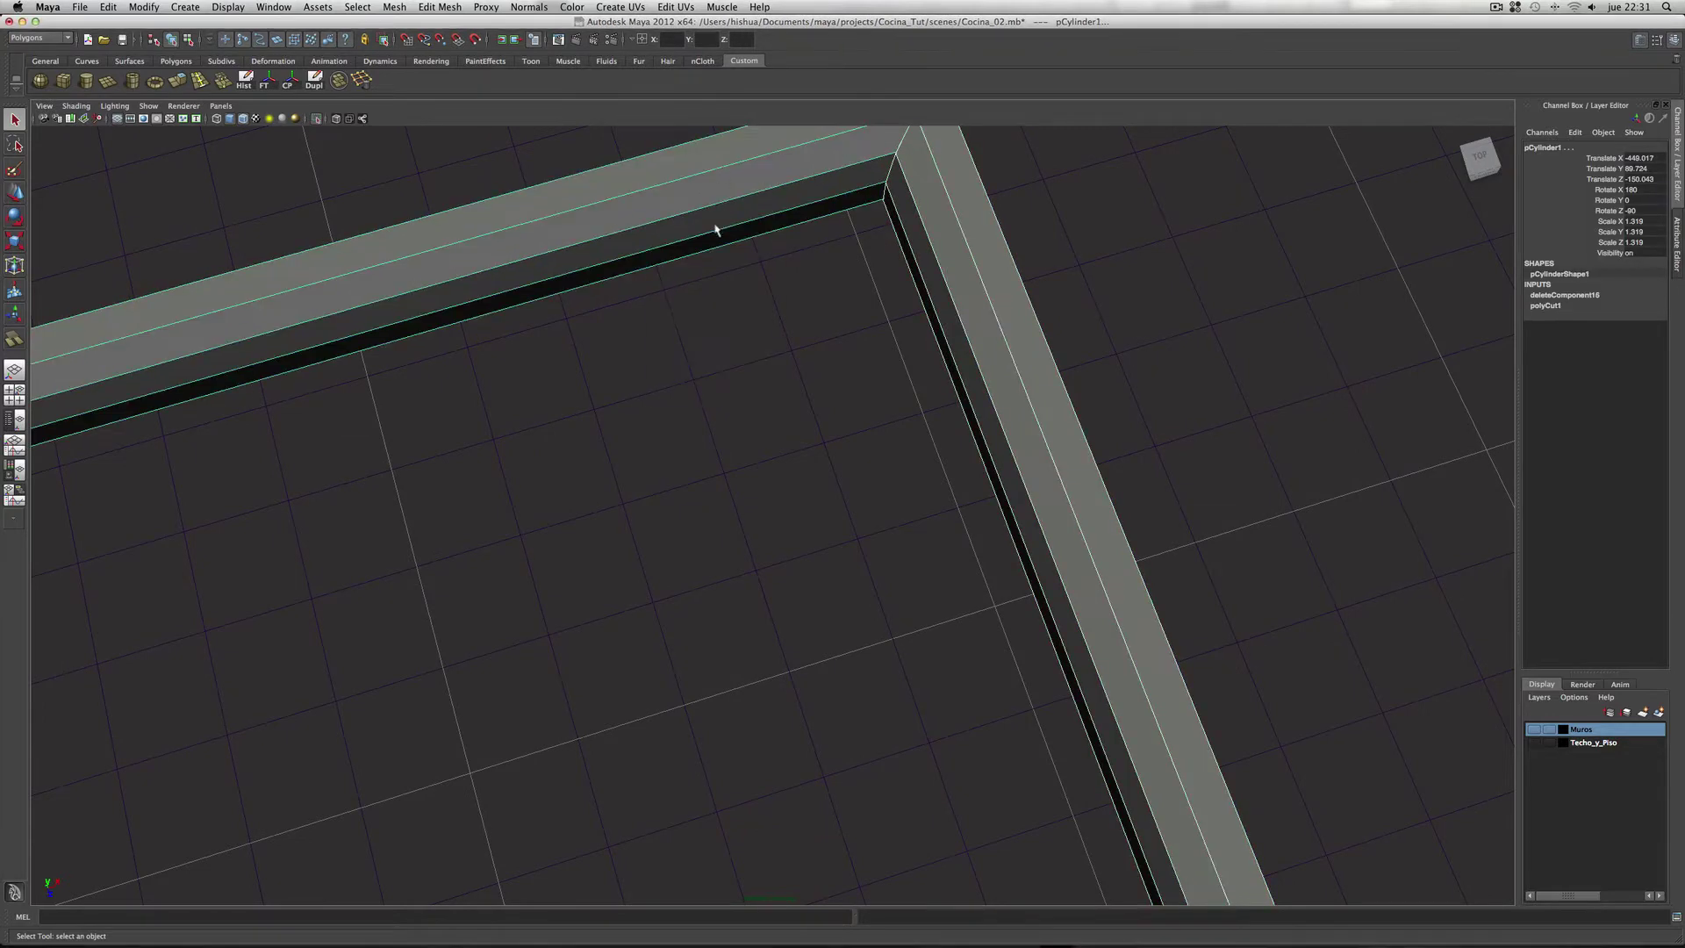
pyautogui.click(339, 80)
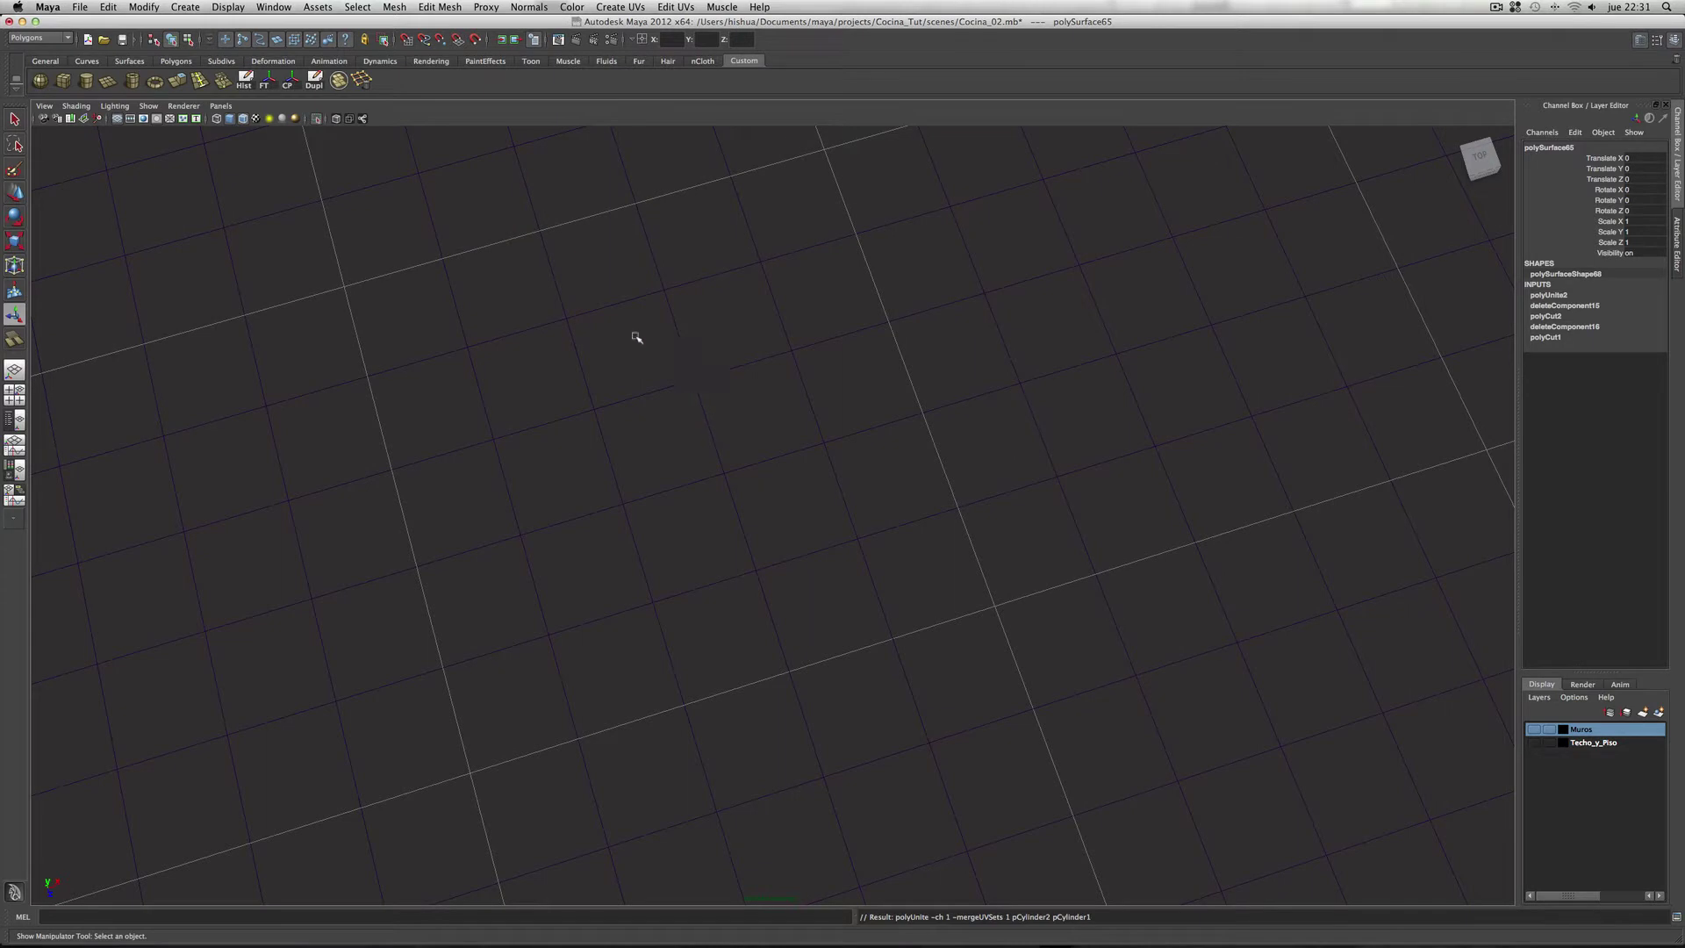
pyautogui.click(149, 106)
pyautogui.moveTo(184, 125)
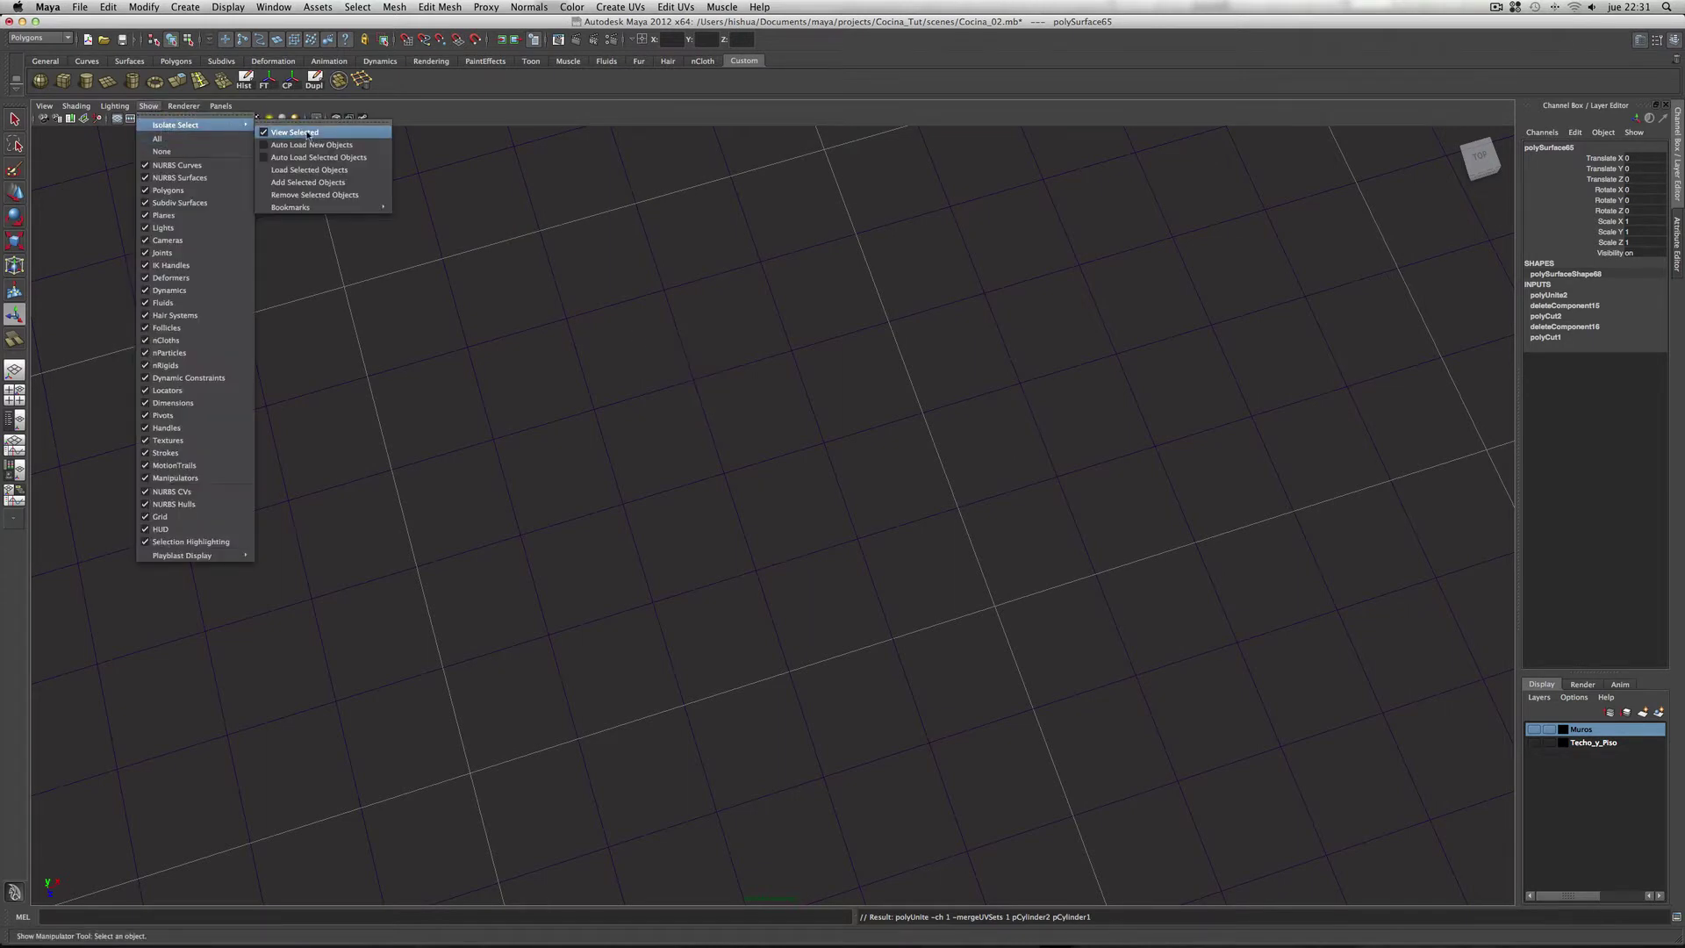
pyautogui.click(309, 133)
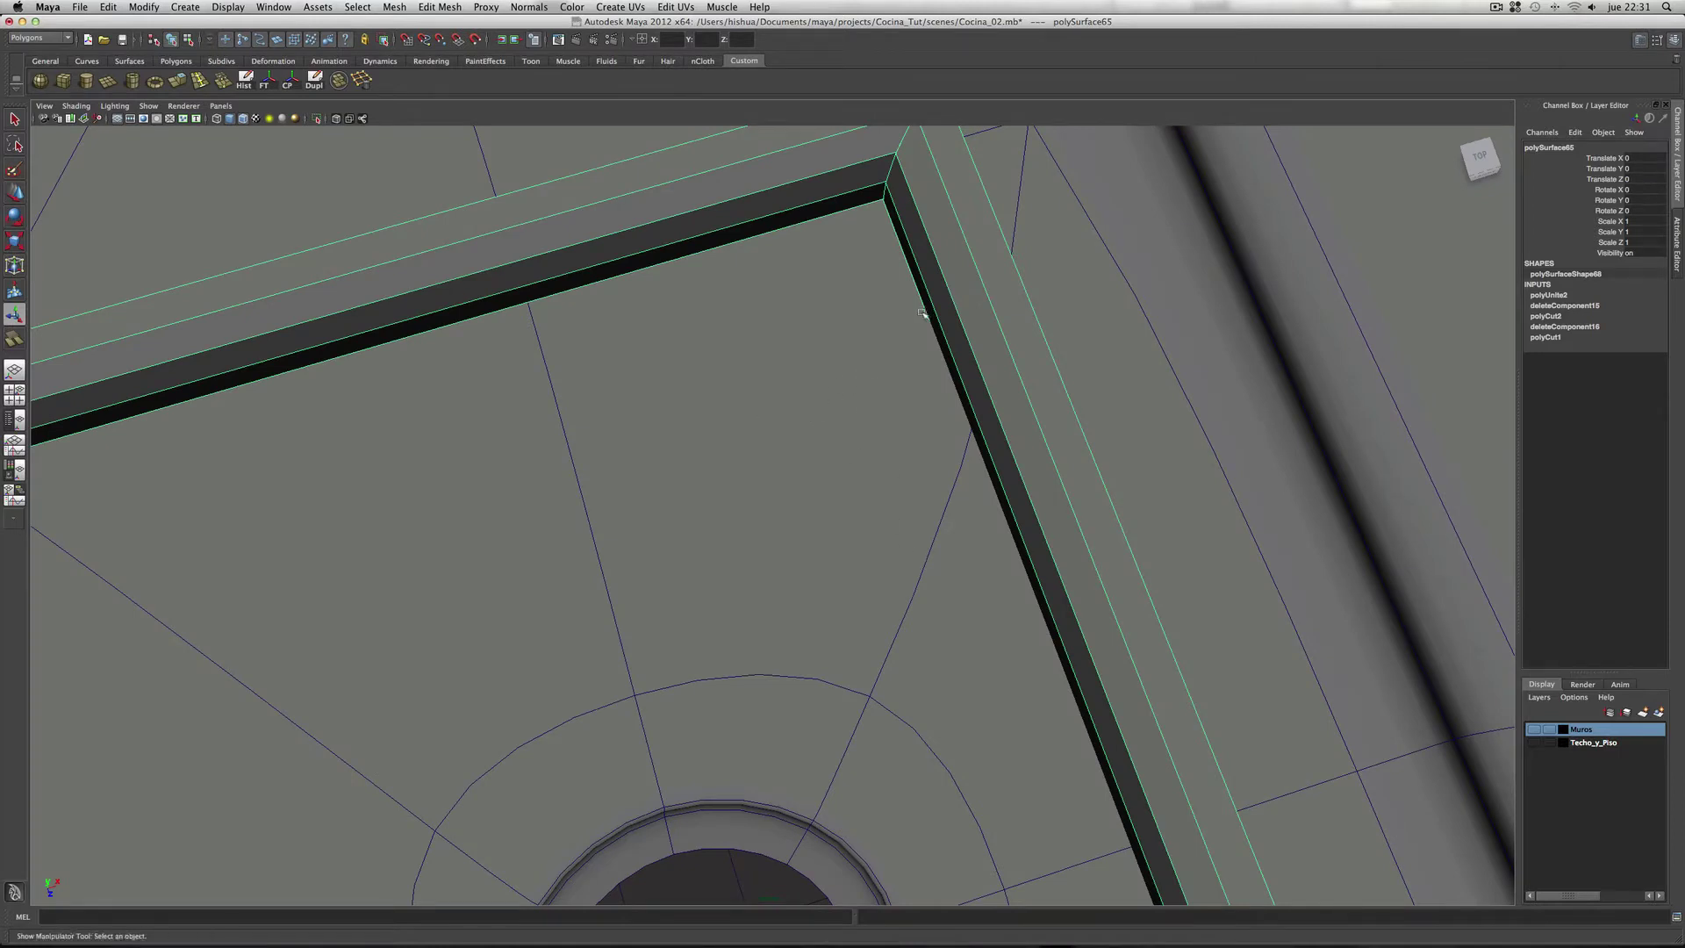
# Step: Select the vertices at the joined bar's outer corner in vertex mode
pyautogui.click(993, 356)
pyautogui.keyDown('alt'); pyautogui.moveTo(990, 342); pyautogui.dragTo(1049, 536, button='right'); pyautogui.keyUp('alt')
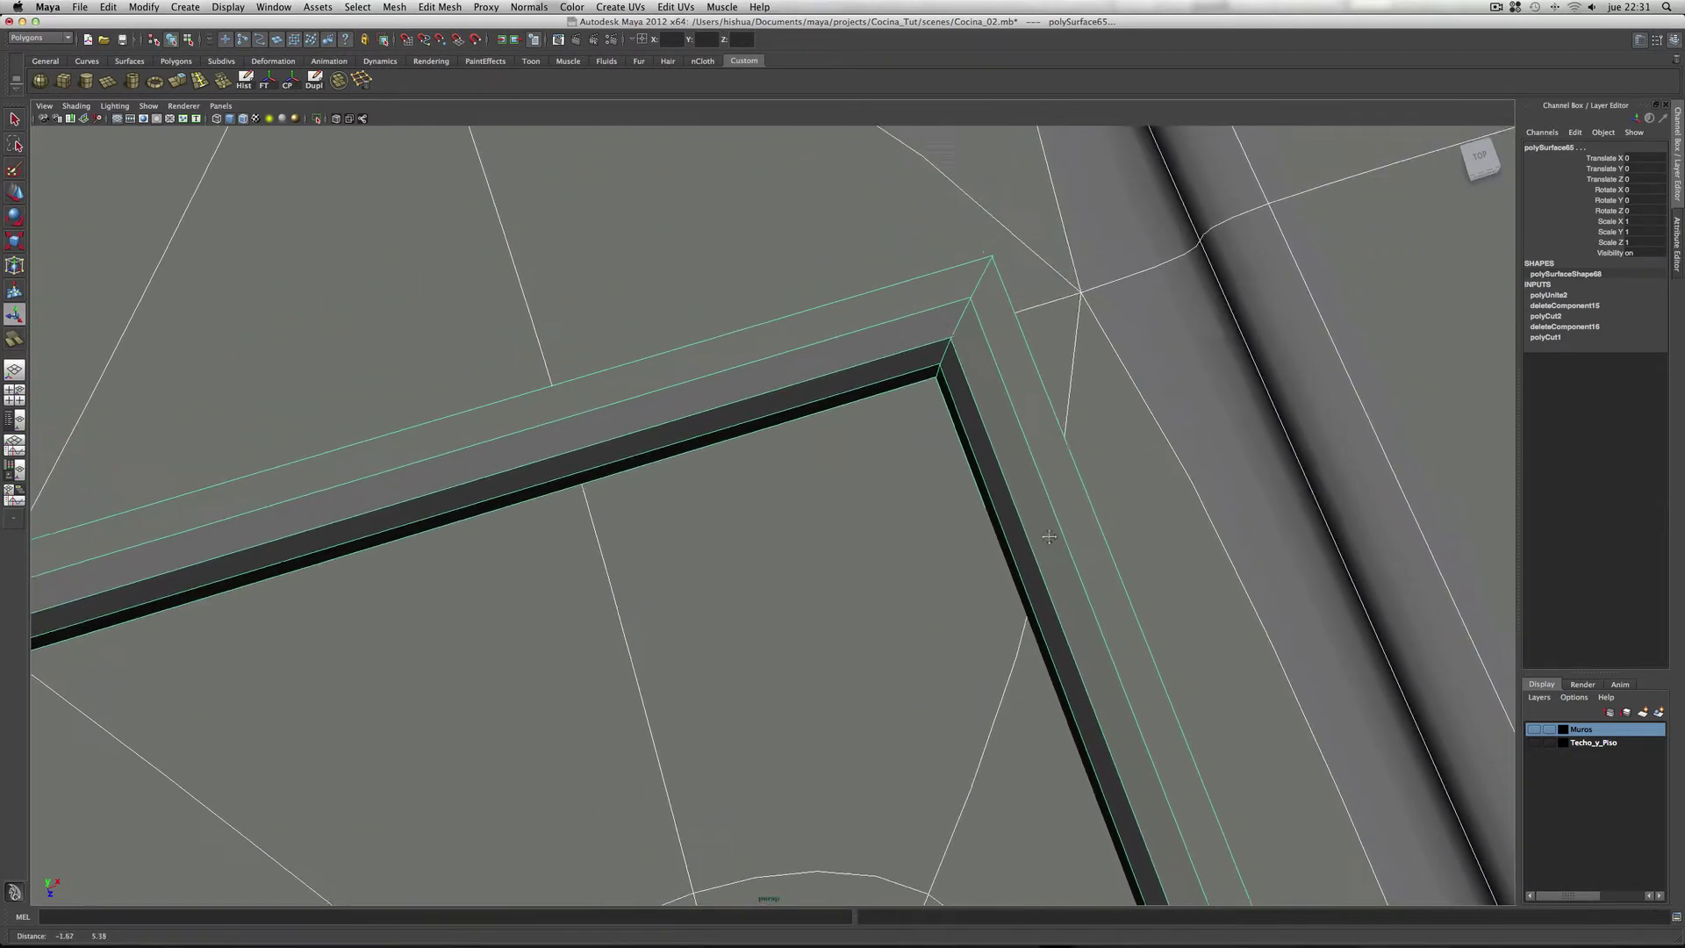
pyautogui.keyDown('alt'); pyautogui.moveTo(934, 323); pyautogui.dragTo(934, 472, button='middle'); pyautogui.keyUp('alt')
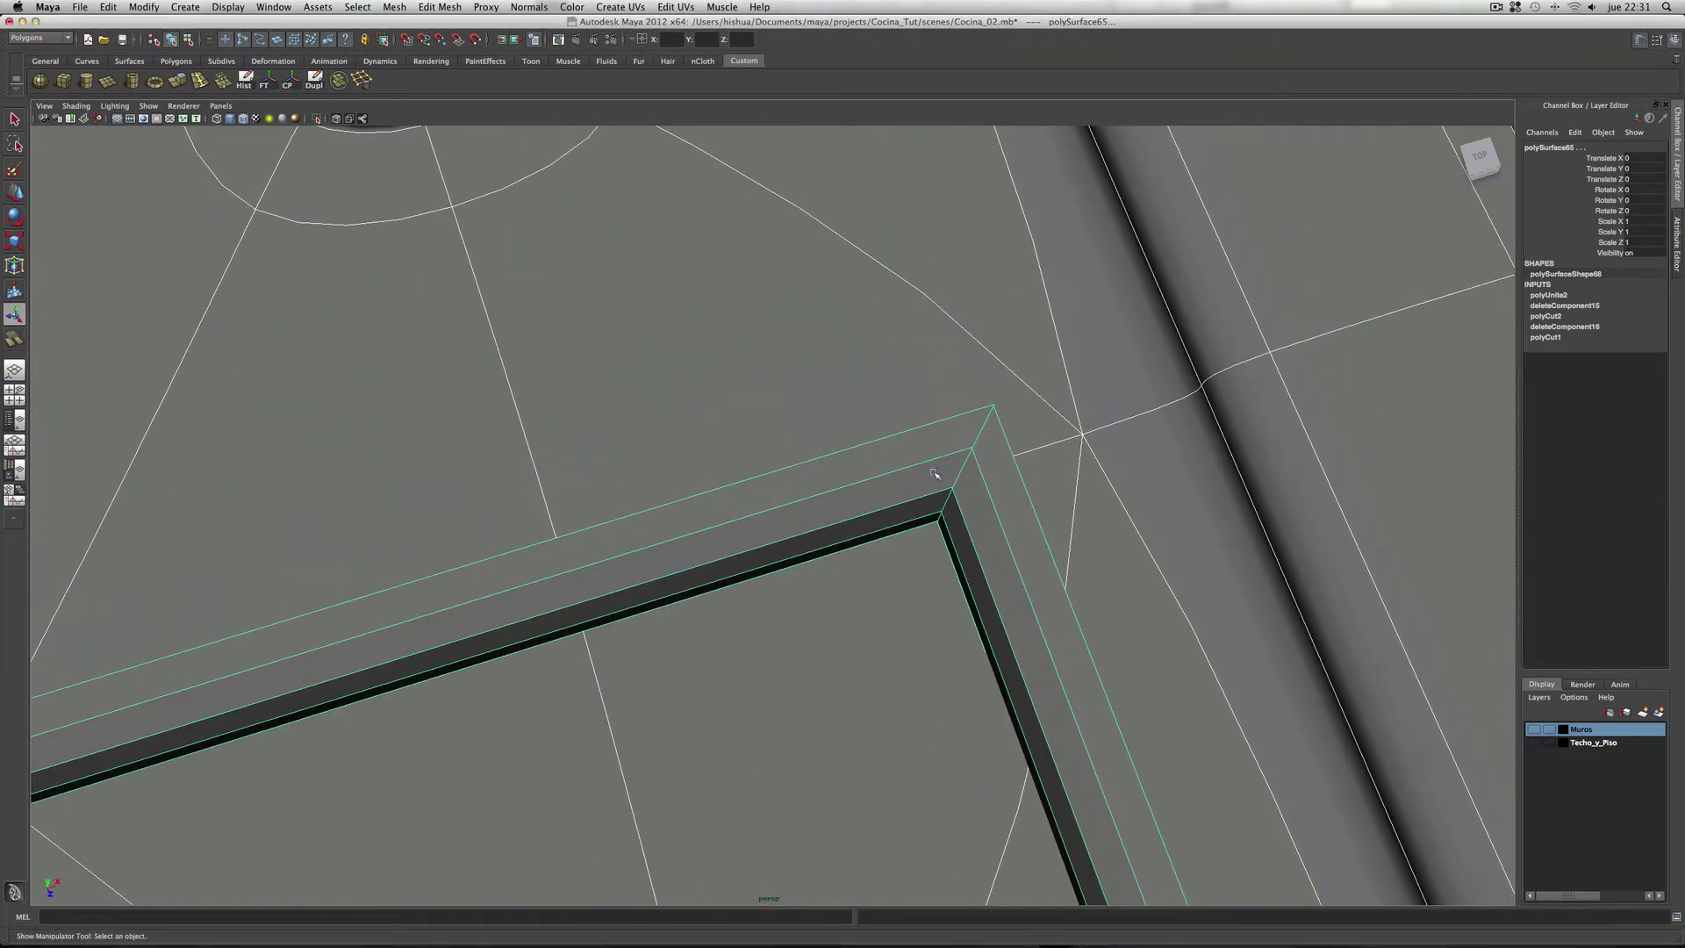
pyautogui.moveTo(934, 474); pyautogui.dragTo(913, 474, button='right')
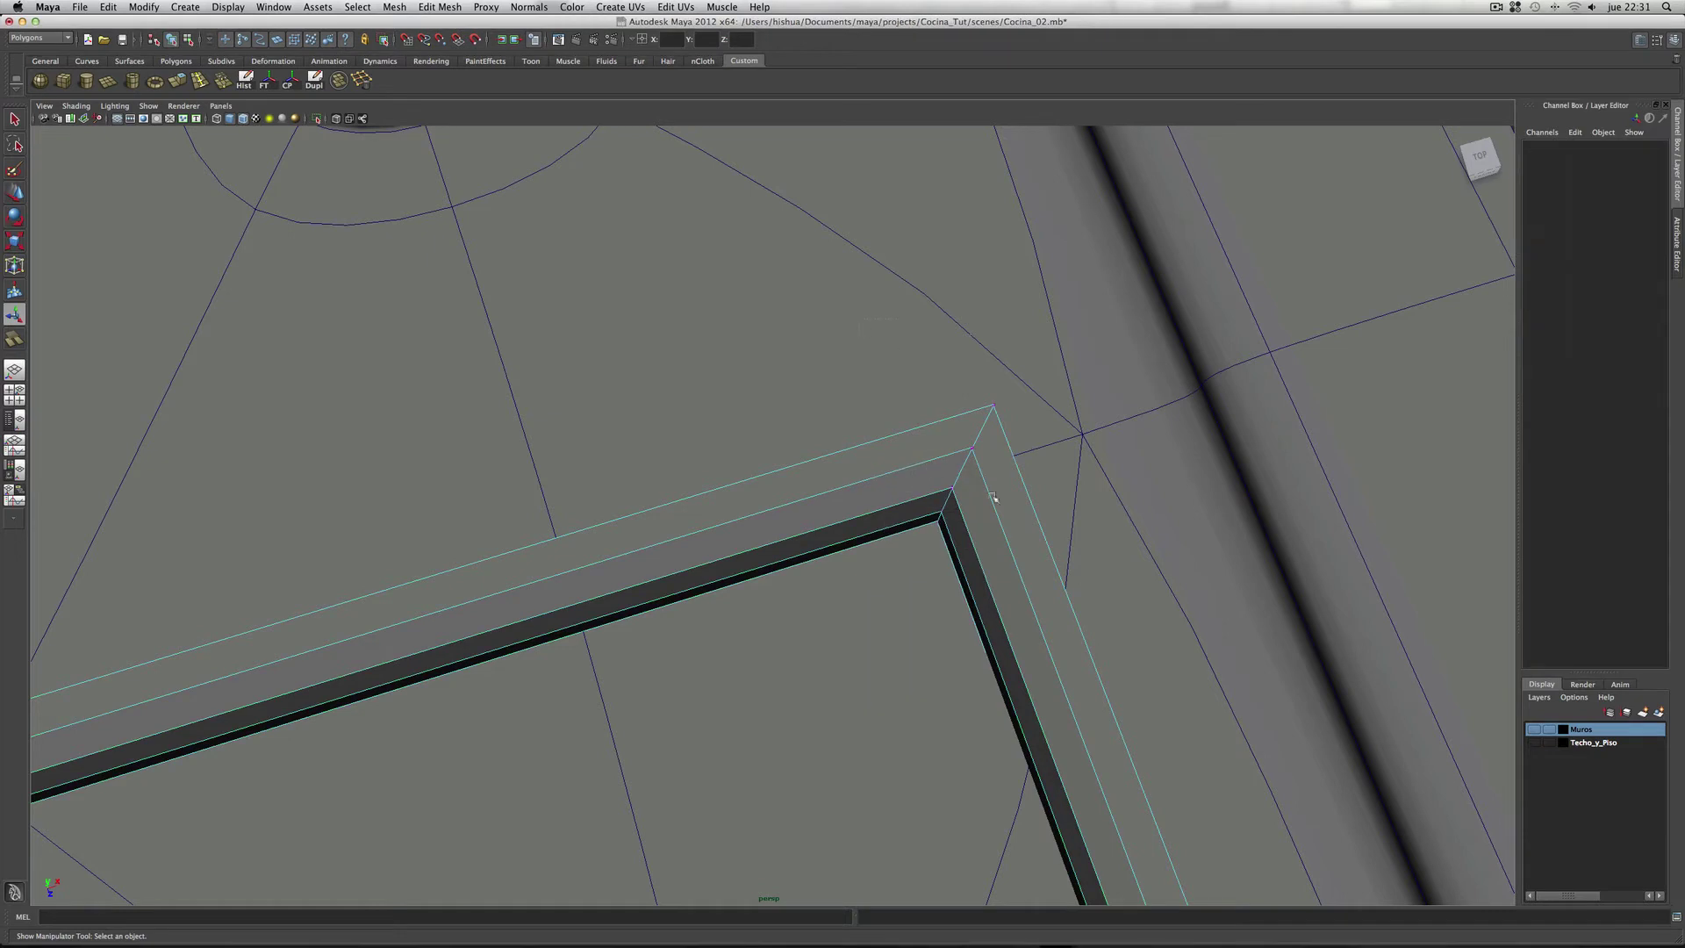
pyautogui.moveTo(1090, 624); pyautogui.dragTo(912, 395)
pyautogui.moveTo(912, 395)
pyautogui.keyDown('alt'); pyautogui.mouseDown(button='right')
pyautogui.moveTo(1041, 580)
pyautogui.moveTo(1018, 581)
pyautogui.moveTo(1289, 580)
pyautogui.moveTo(727, 596)
pyautogui.moveTo(1139, 583)
pyautogui.moveTo(978, 583)
pyautogui.mouseUp(button='right'); pyautogui.keyUp('alt')
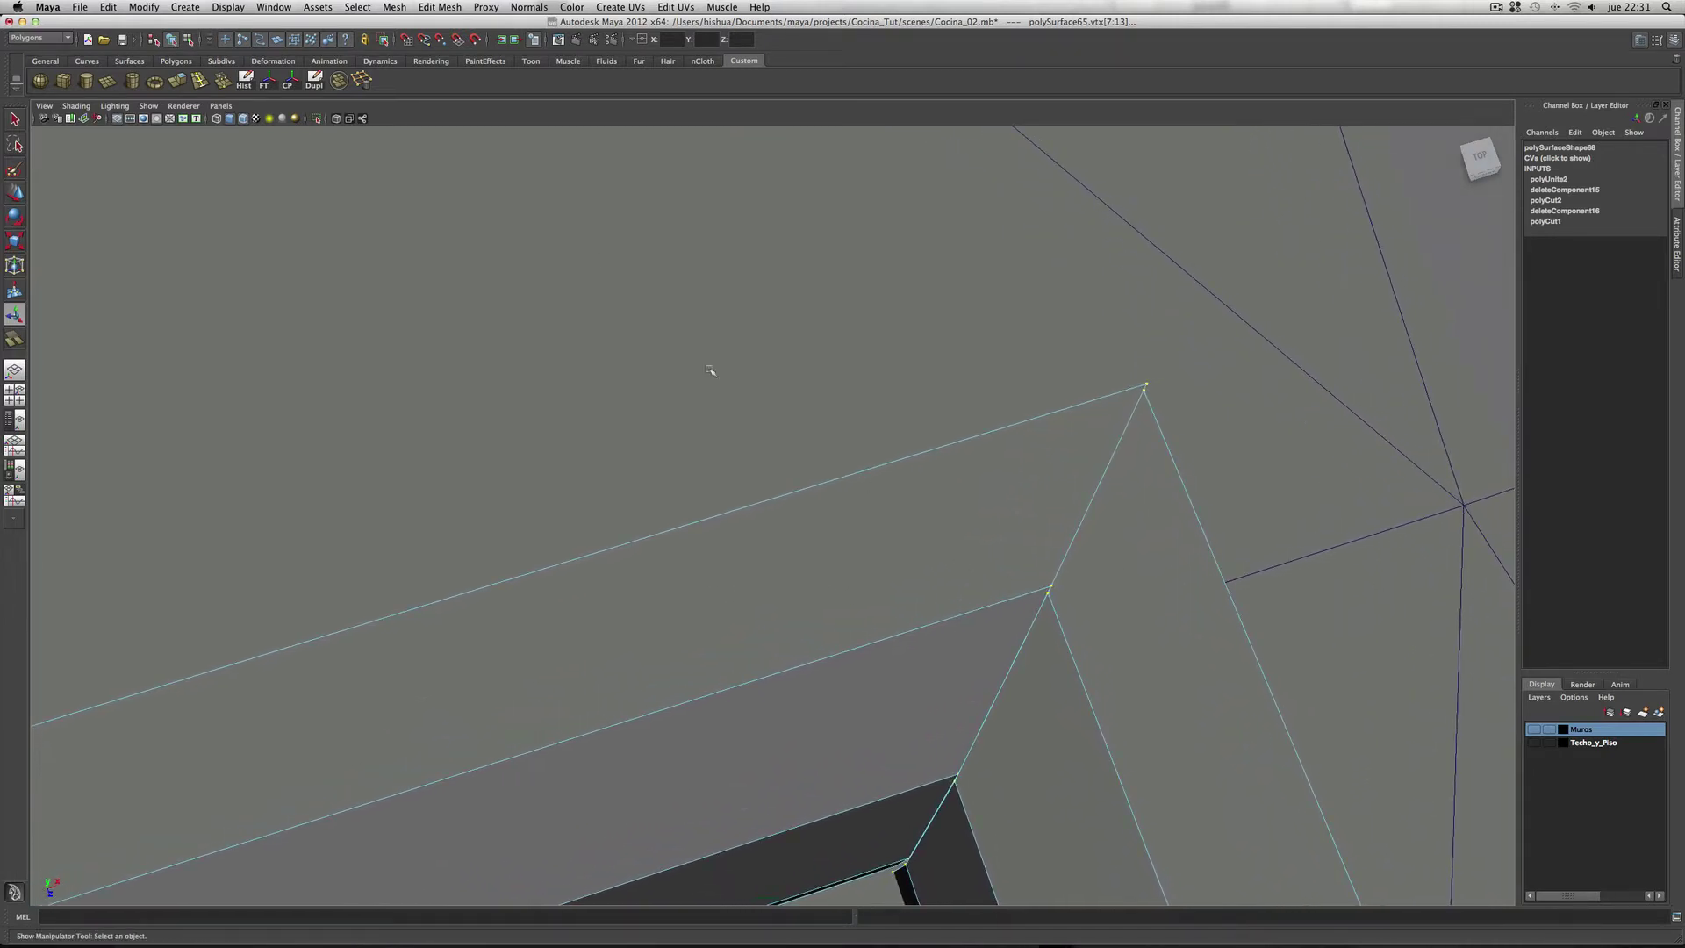
# Step: Merge the L-bar's corner vertices using a 0.03 merge threshold
pyautogui.click(225, 83)
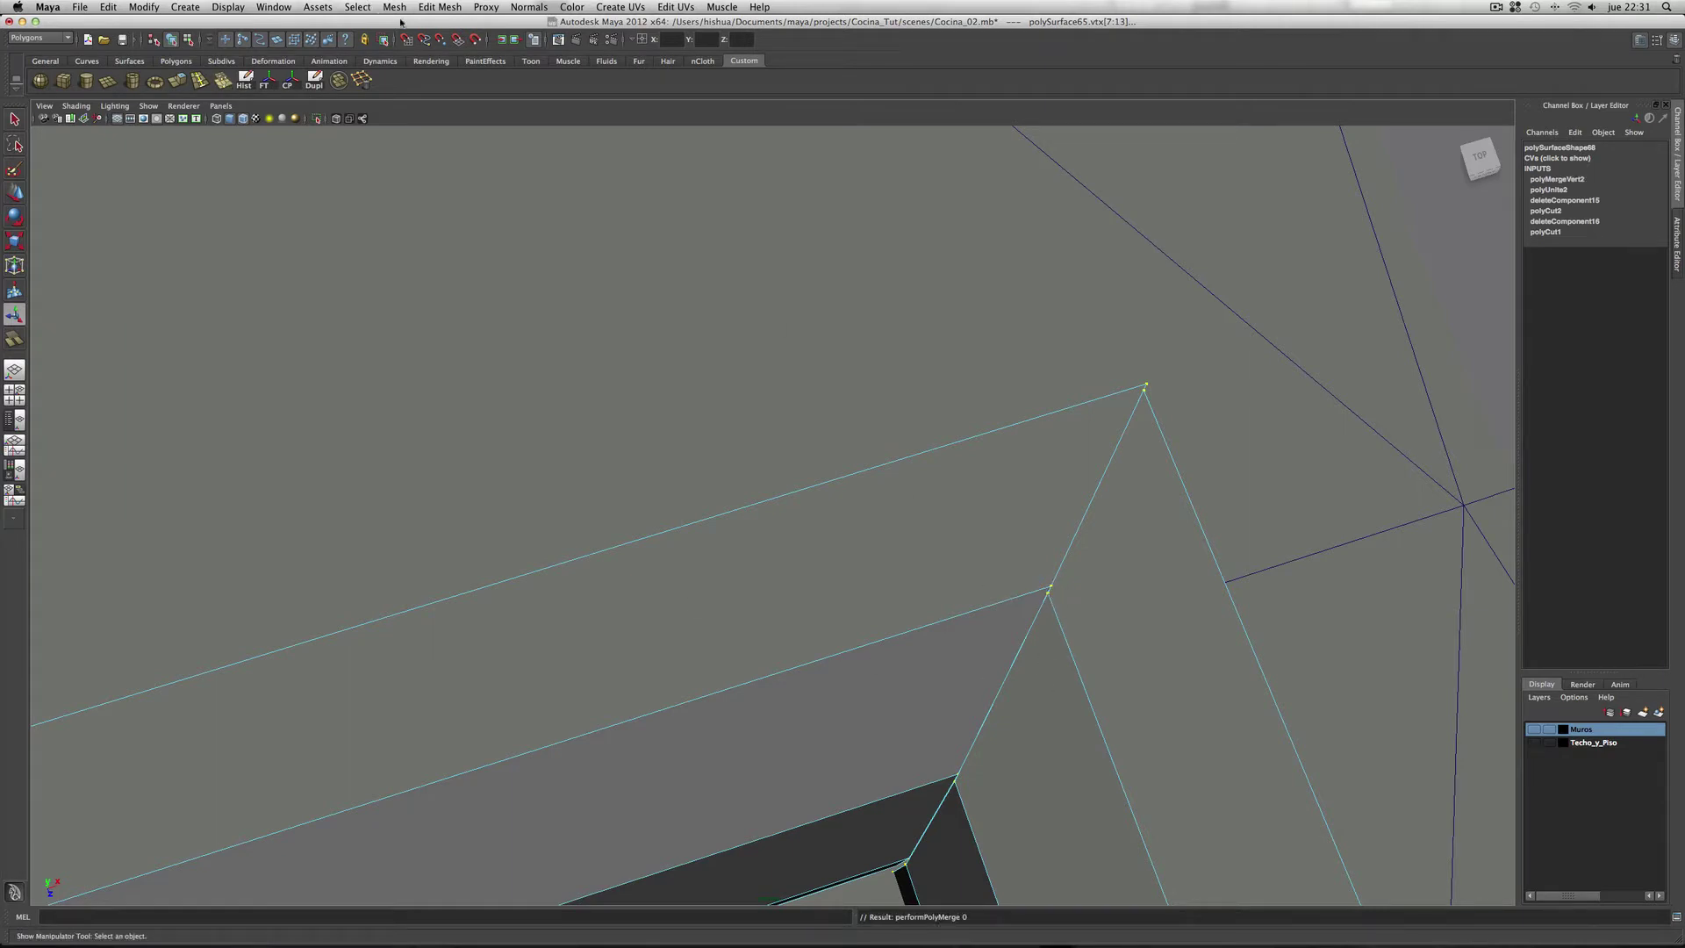
pyautogui.click(439, 8)
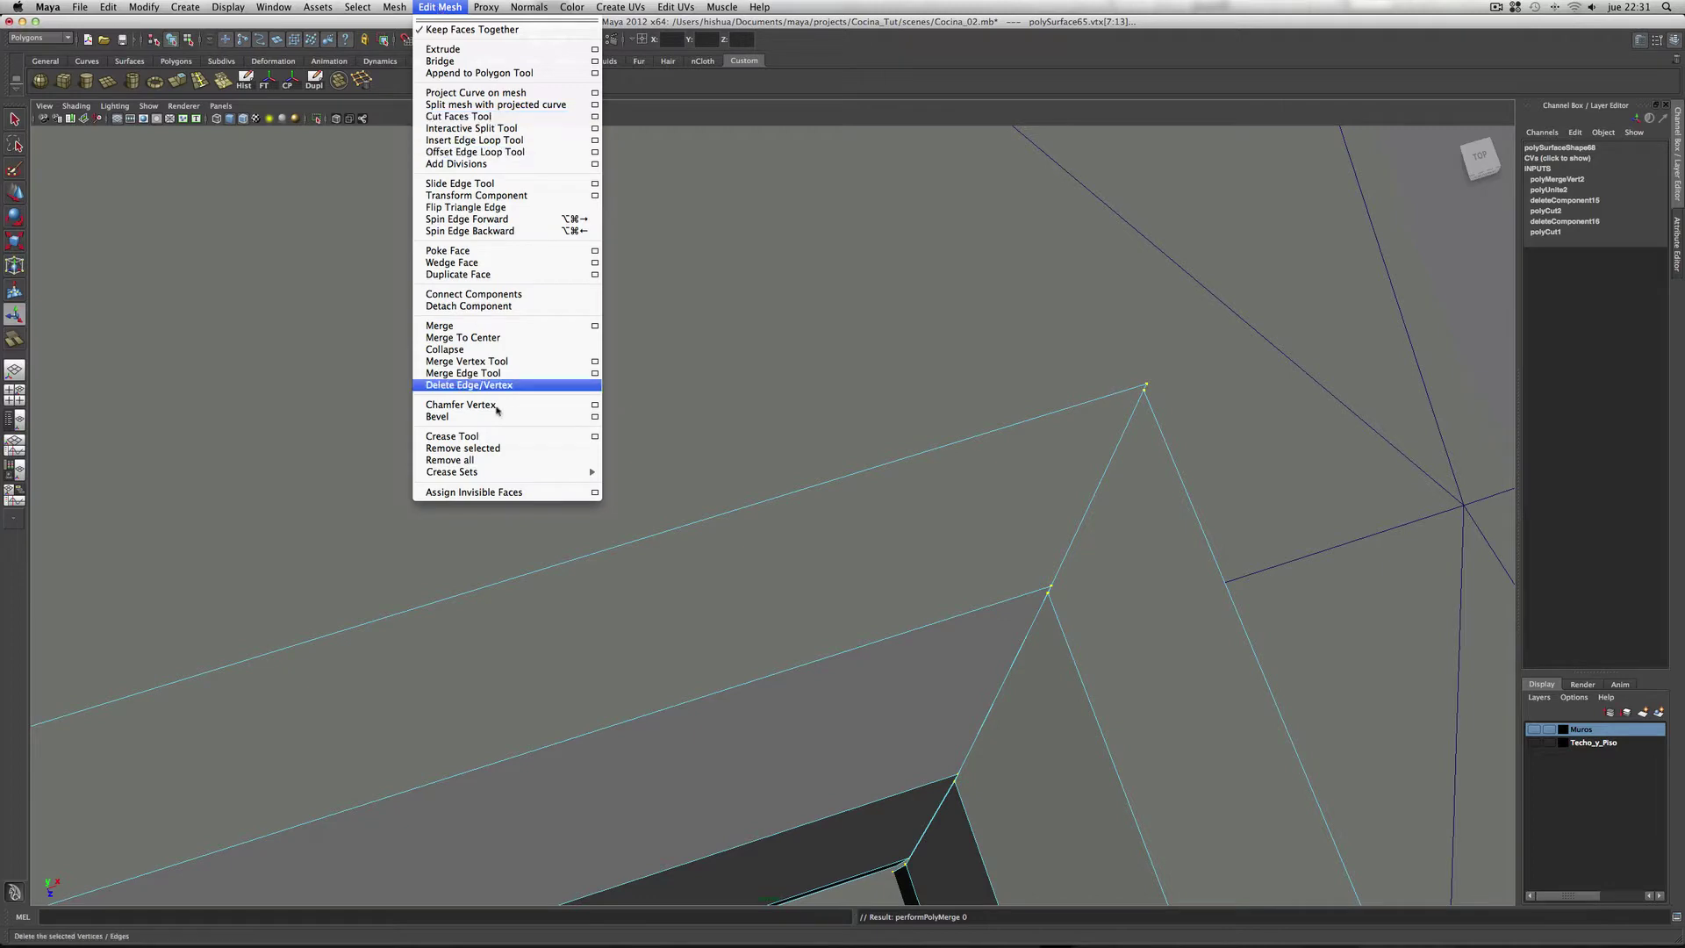
pyautogui.click(595, 326)
pyautogui.moveTo(1195, 361); pyautogui.dragTo(831, 198)
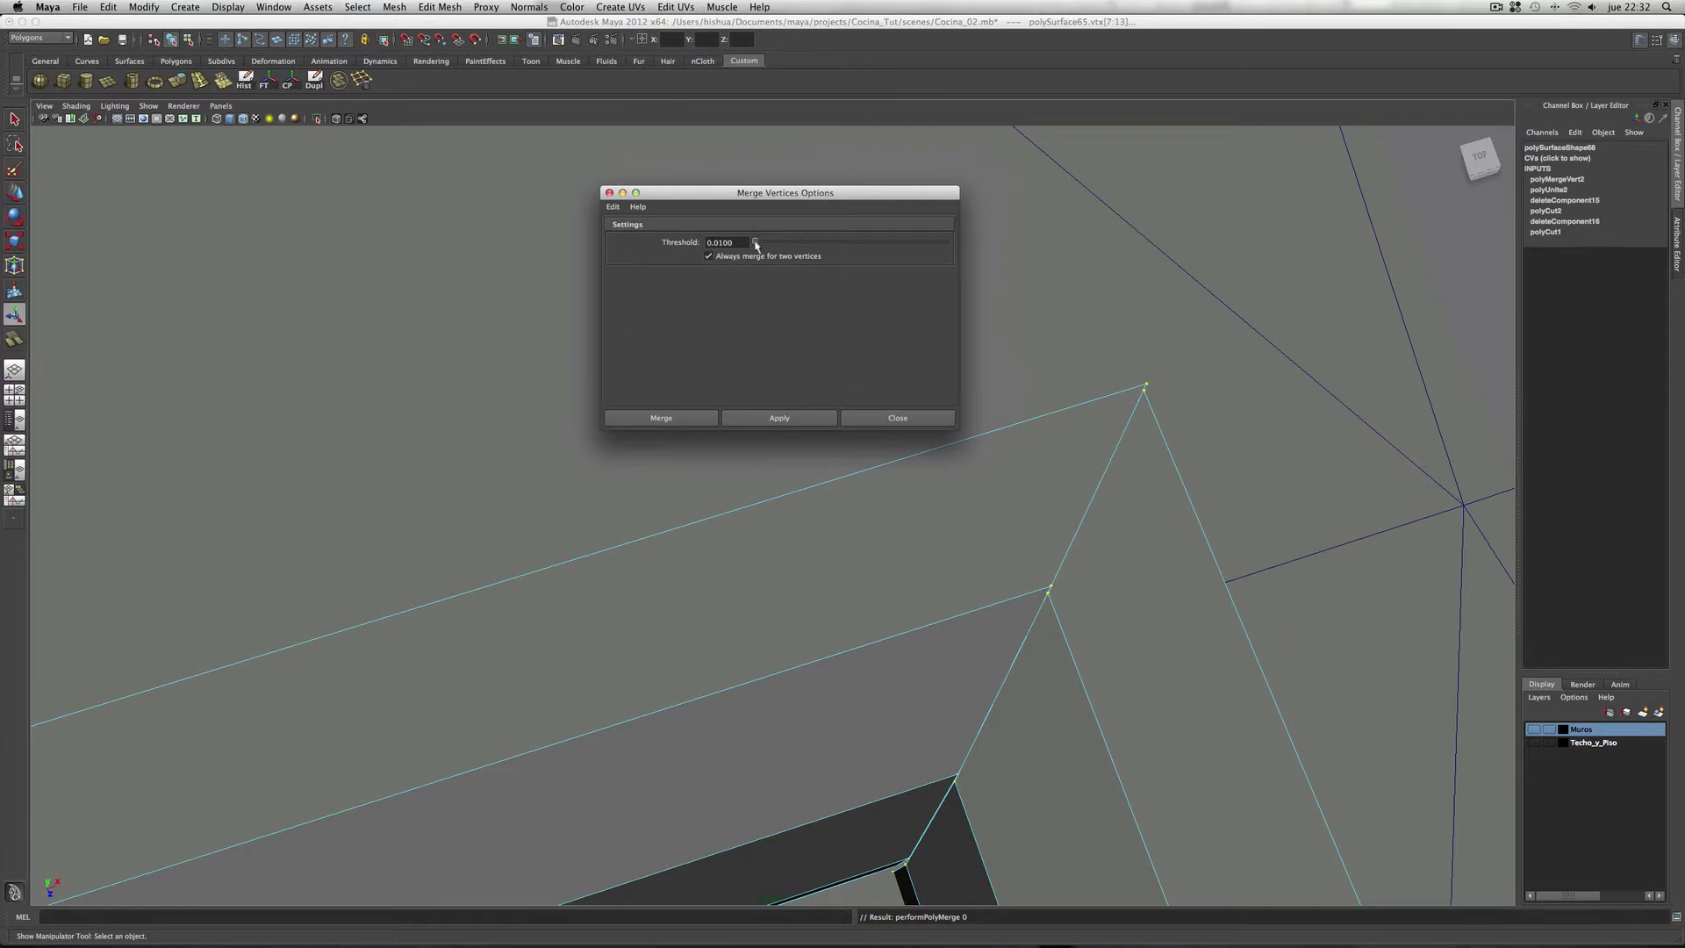
pyautogui.click(730, 242)
pyautogui.write('3')
pyautogui.click(779, 419)
# Step: Repeat the merge at 0.05 and 0.5 thresholds, then reset the threshold to its default
pyautogui.click(781, 419)
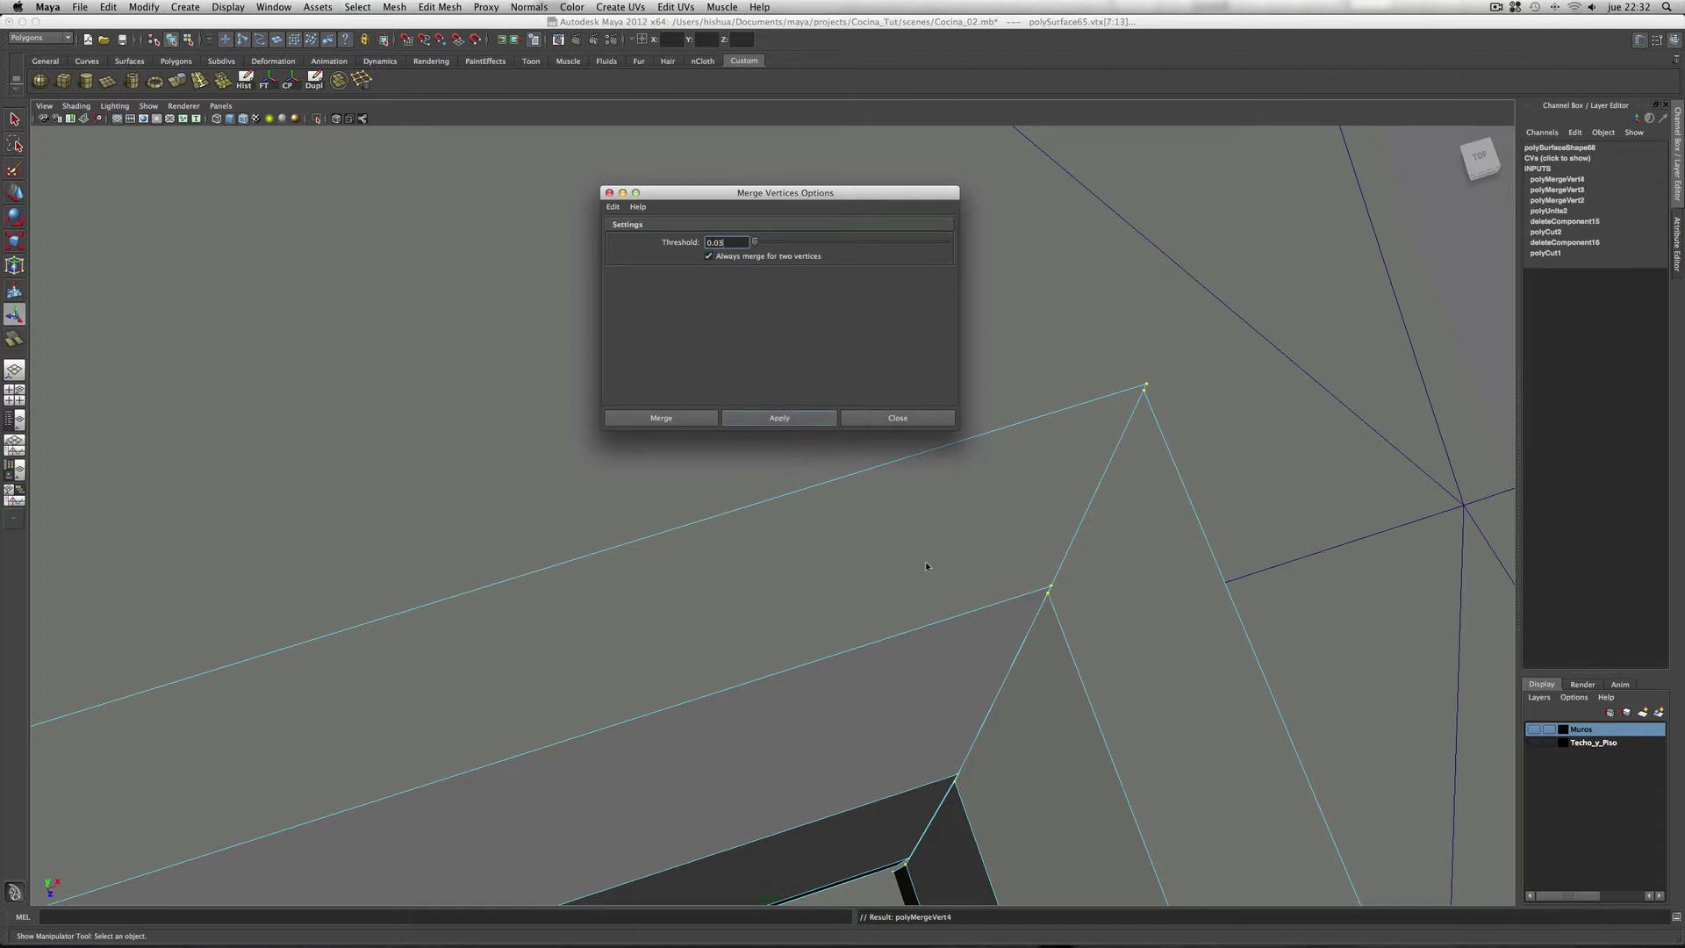
pyautogui.click(798, 422)
pyautogui.write('0.5')
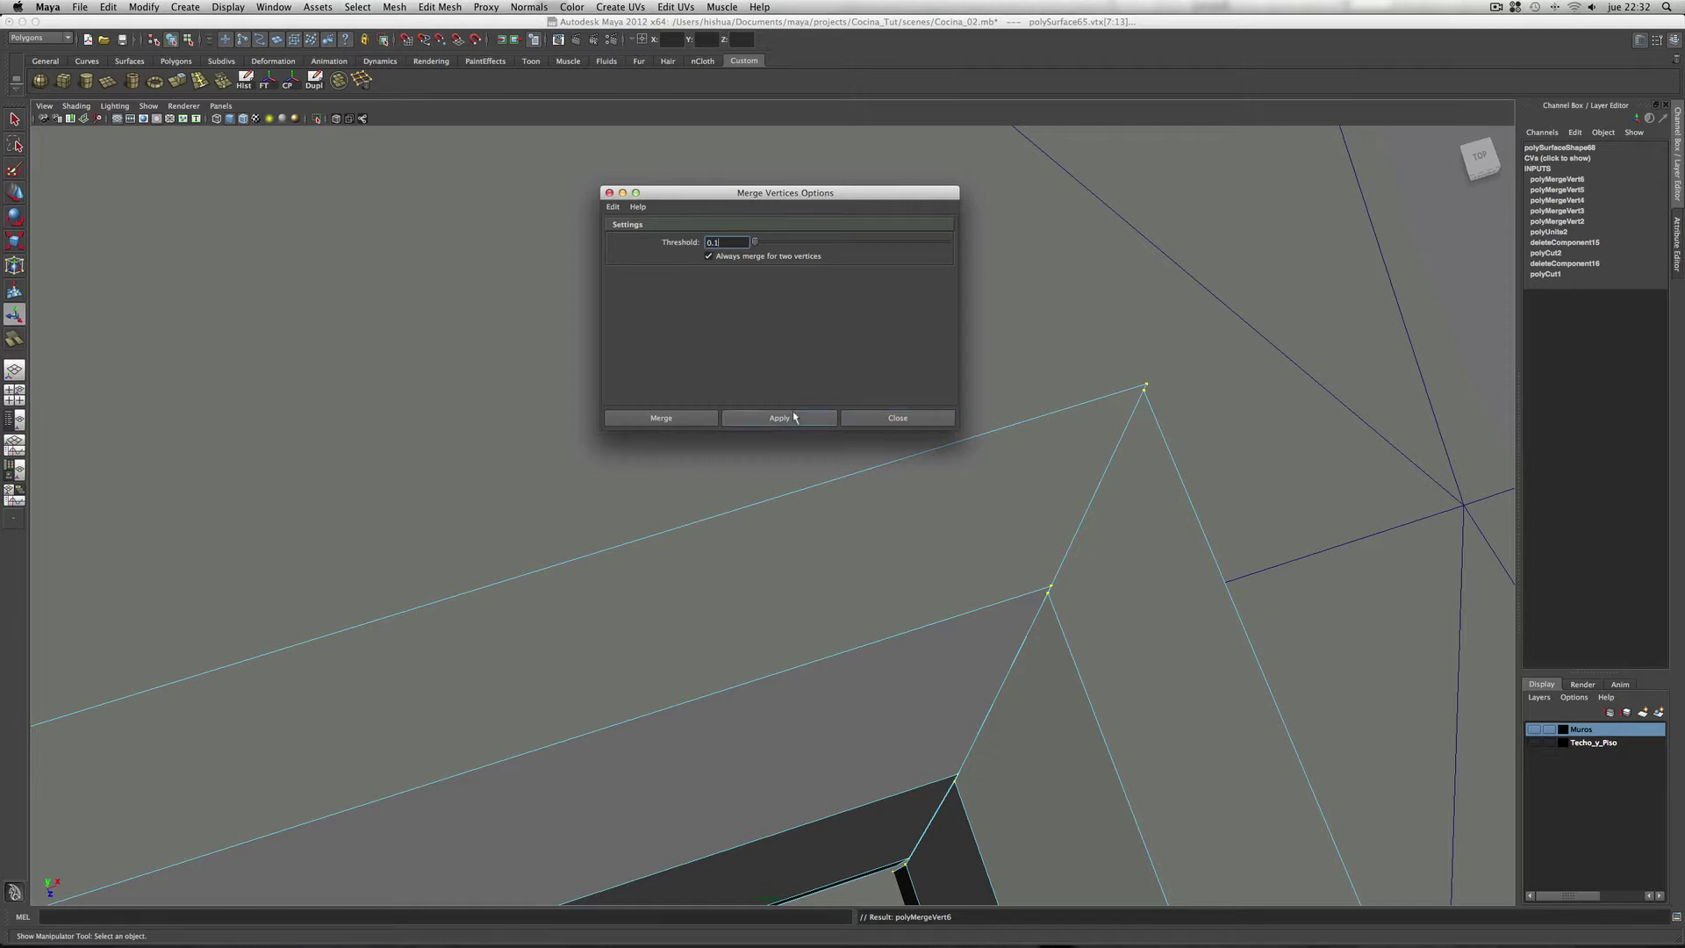
pyautogui.click(796, 419)
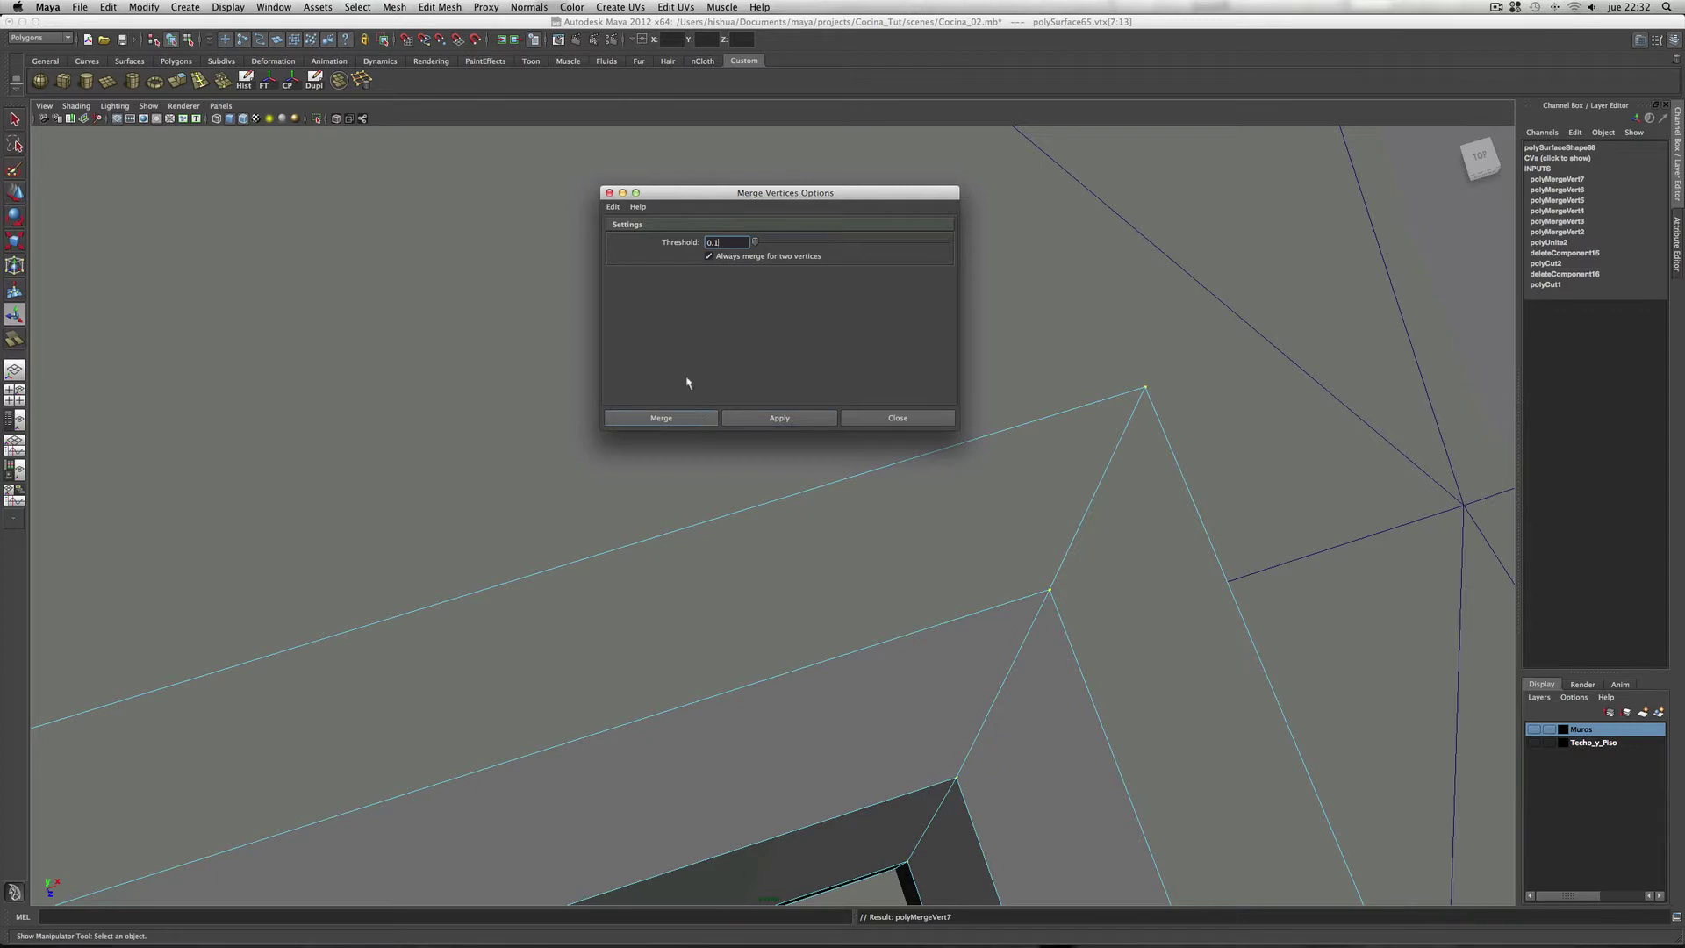
pyautogui.click(612, 207)
pyautogui.click(623, 233)
pyautogui.click(924, 422)
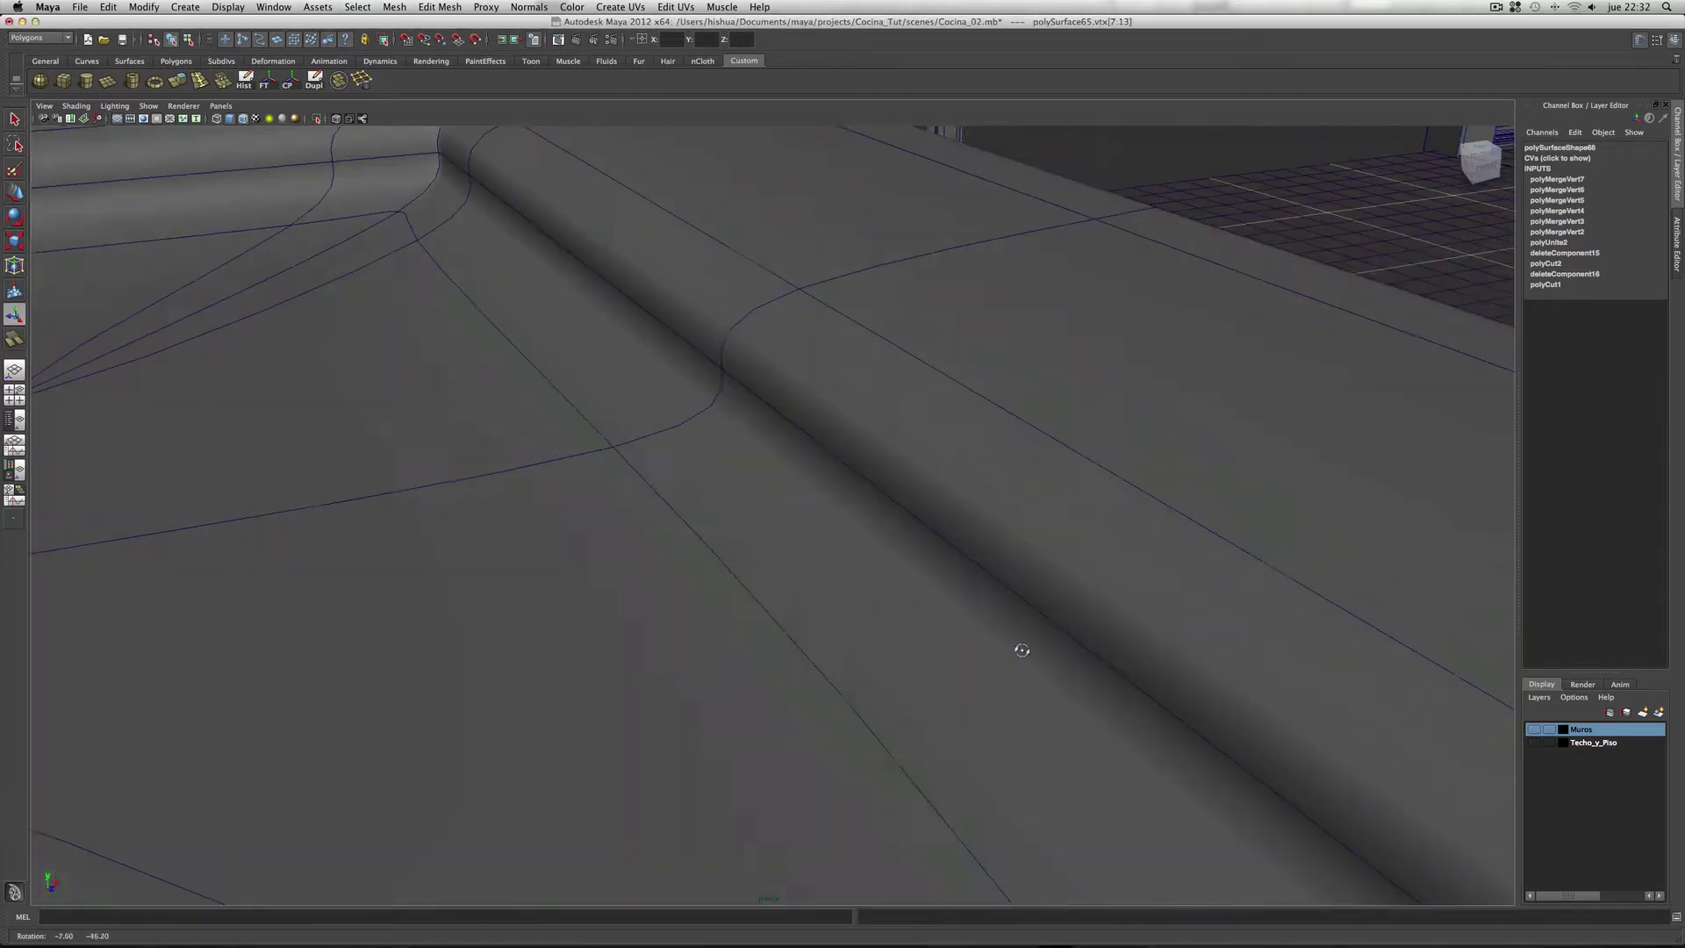
pyautogui.scroll(-2, 1106, 683)
pyautogui.scroll(-3, 1053, 670)
pyautogui.scroll(-3, 1004, 629)
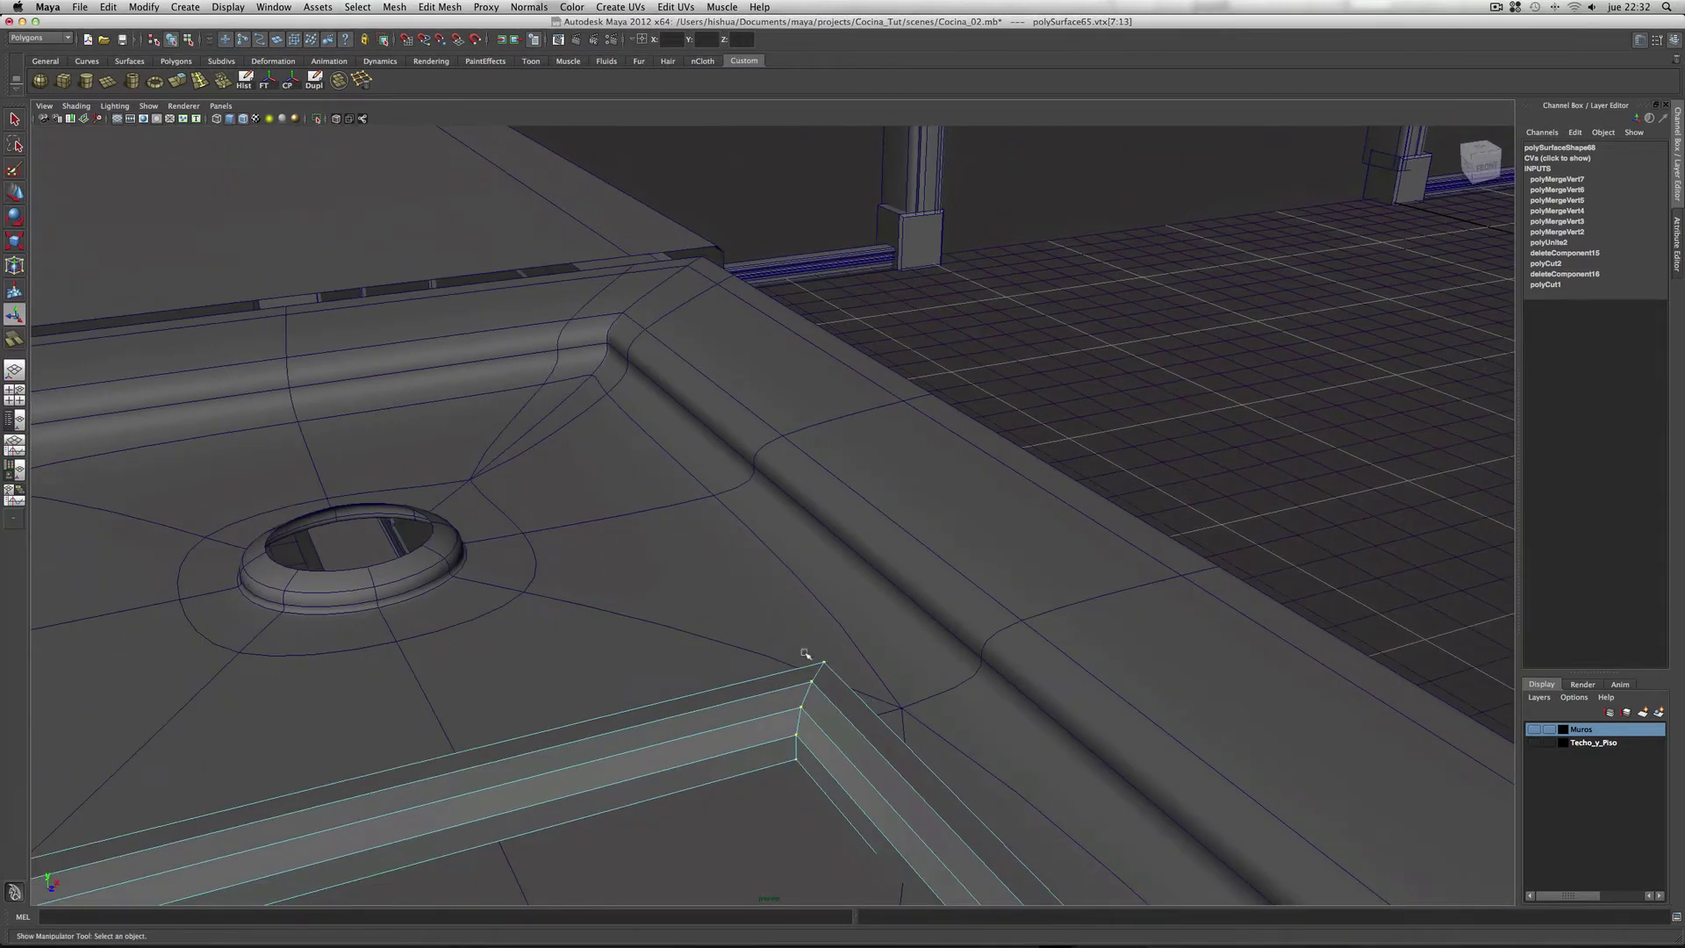
pyautogui.scroll(-3, 973, 654)
pyautogui.scroll(-3, 1000, 667)
pyautogui.scroll(-3, 974, 676)
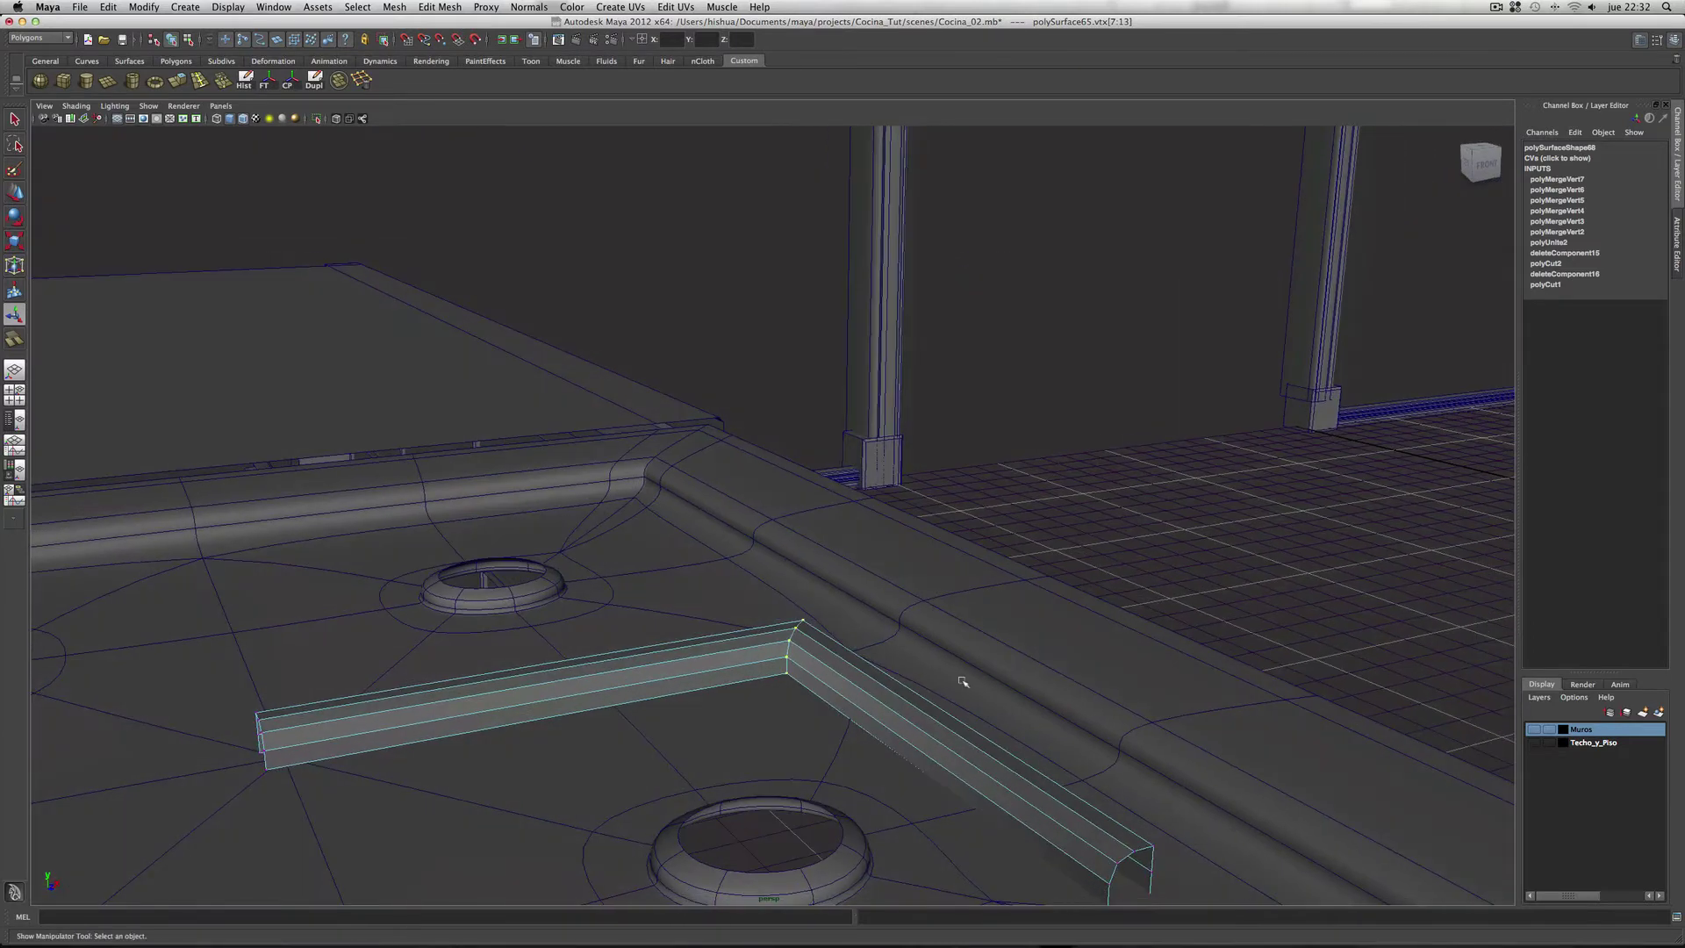
pyautogui.scroll(-2, 904, 676)
pyautogui.moveTo(852, 673)
pyautogui.keyDown('alt'); pyautogui.mouseDown()
pyautogui.moveTo(858, 686)
pyautogui.moveTo(752, 689)
pyautogui.moveTo(782, 681)
pyautogui.mouseUp(); pyautogui.keyUp('alt')
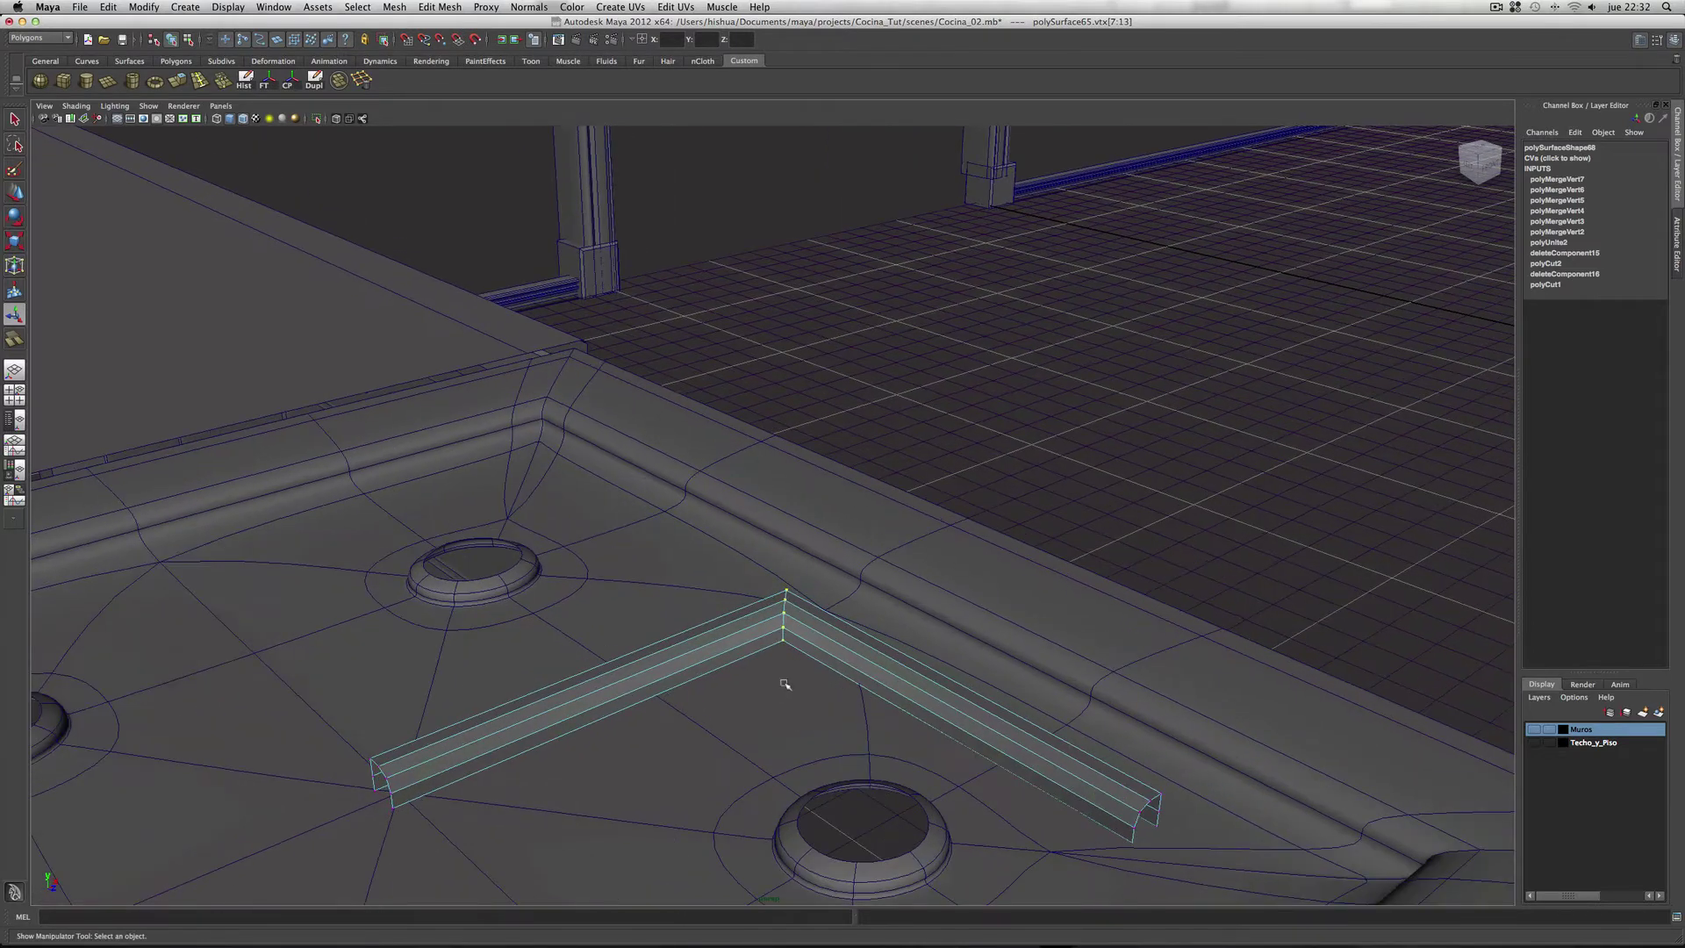
pyautogui.moveTo(720, 671); pyautogui.dragTo(772, 647, button='right')
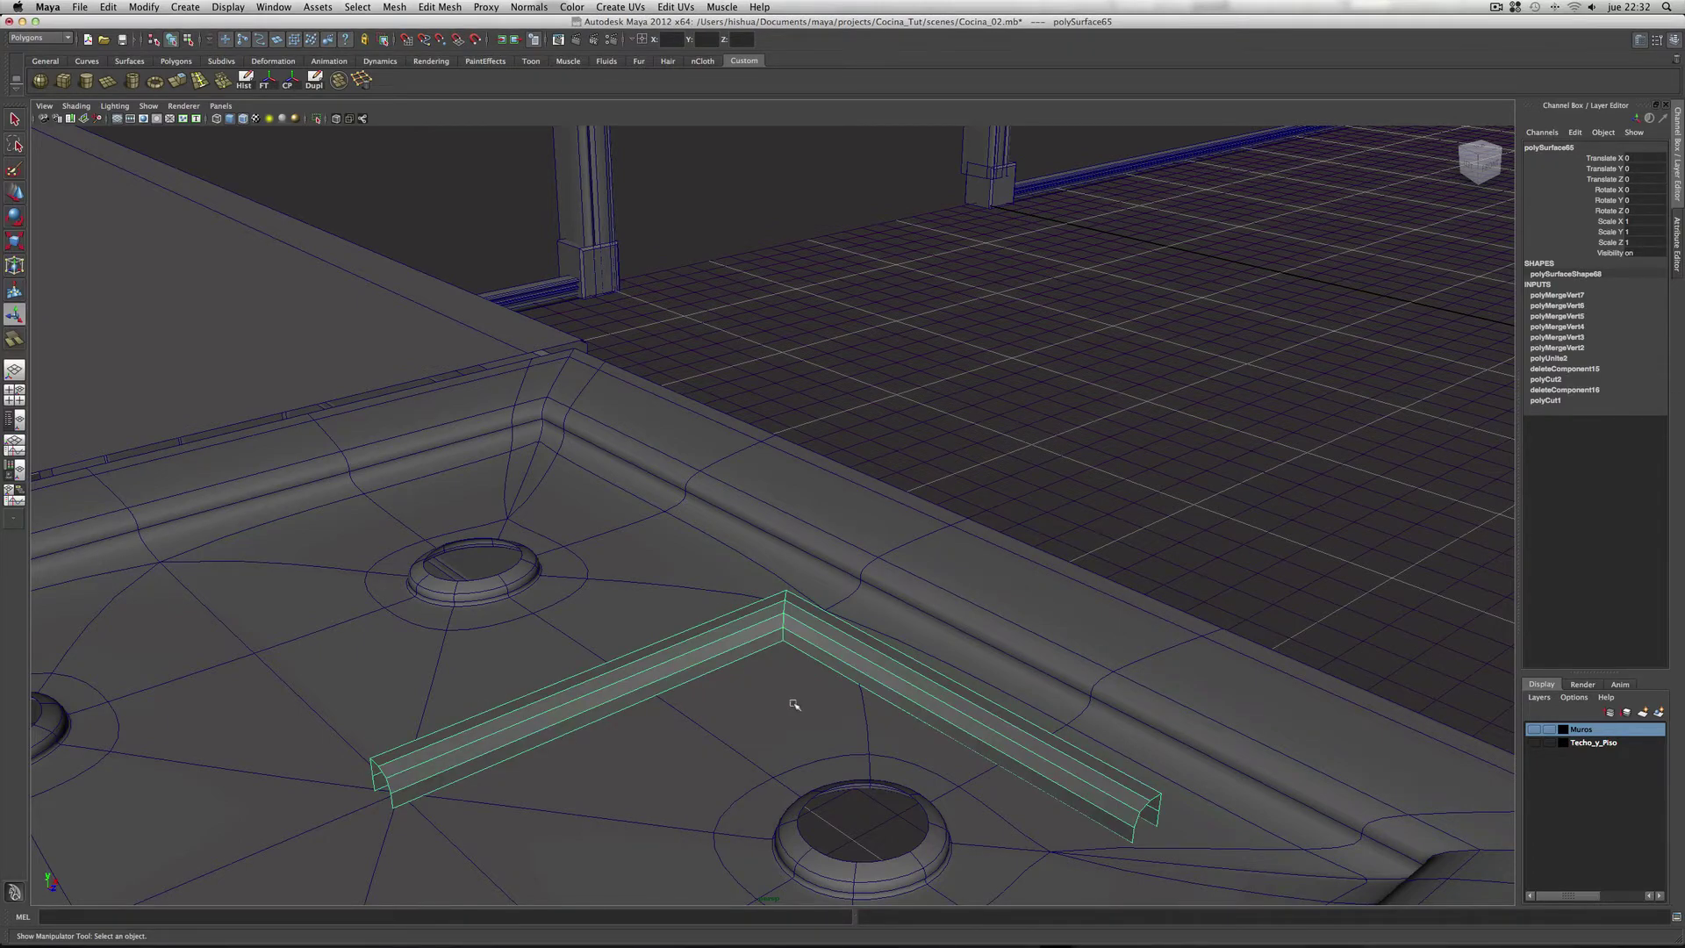
pyautogui.keyDown('alt'); pyautogui.moveTo(794, 707); pyautogui.dragTo(614, 742); pyautogui.keyUp('alt')
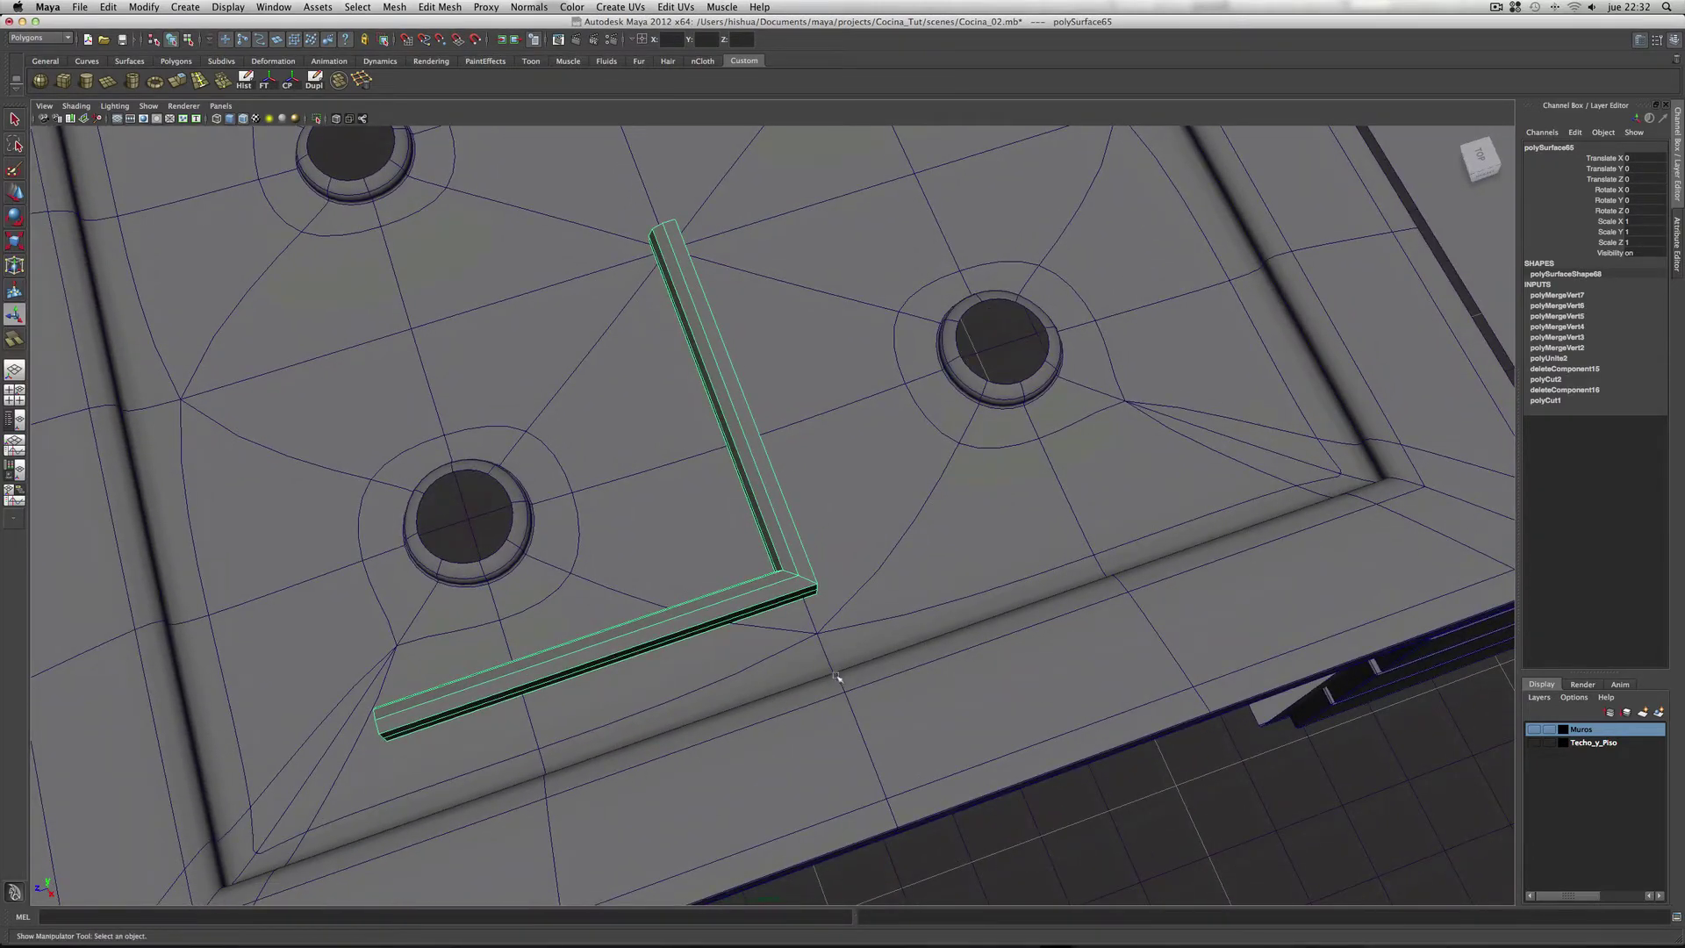
pyautogui.scroll(3, 794, 671)
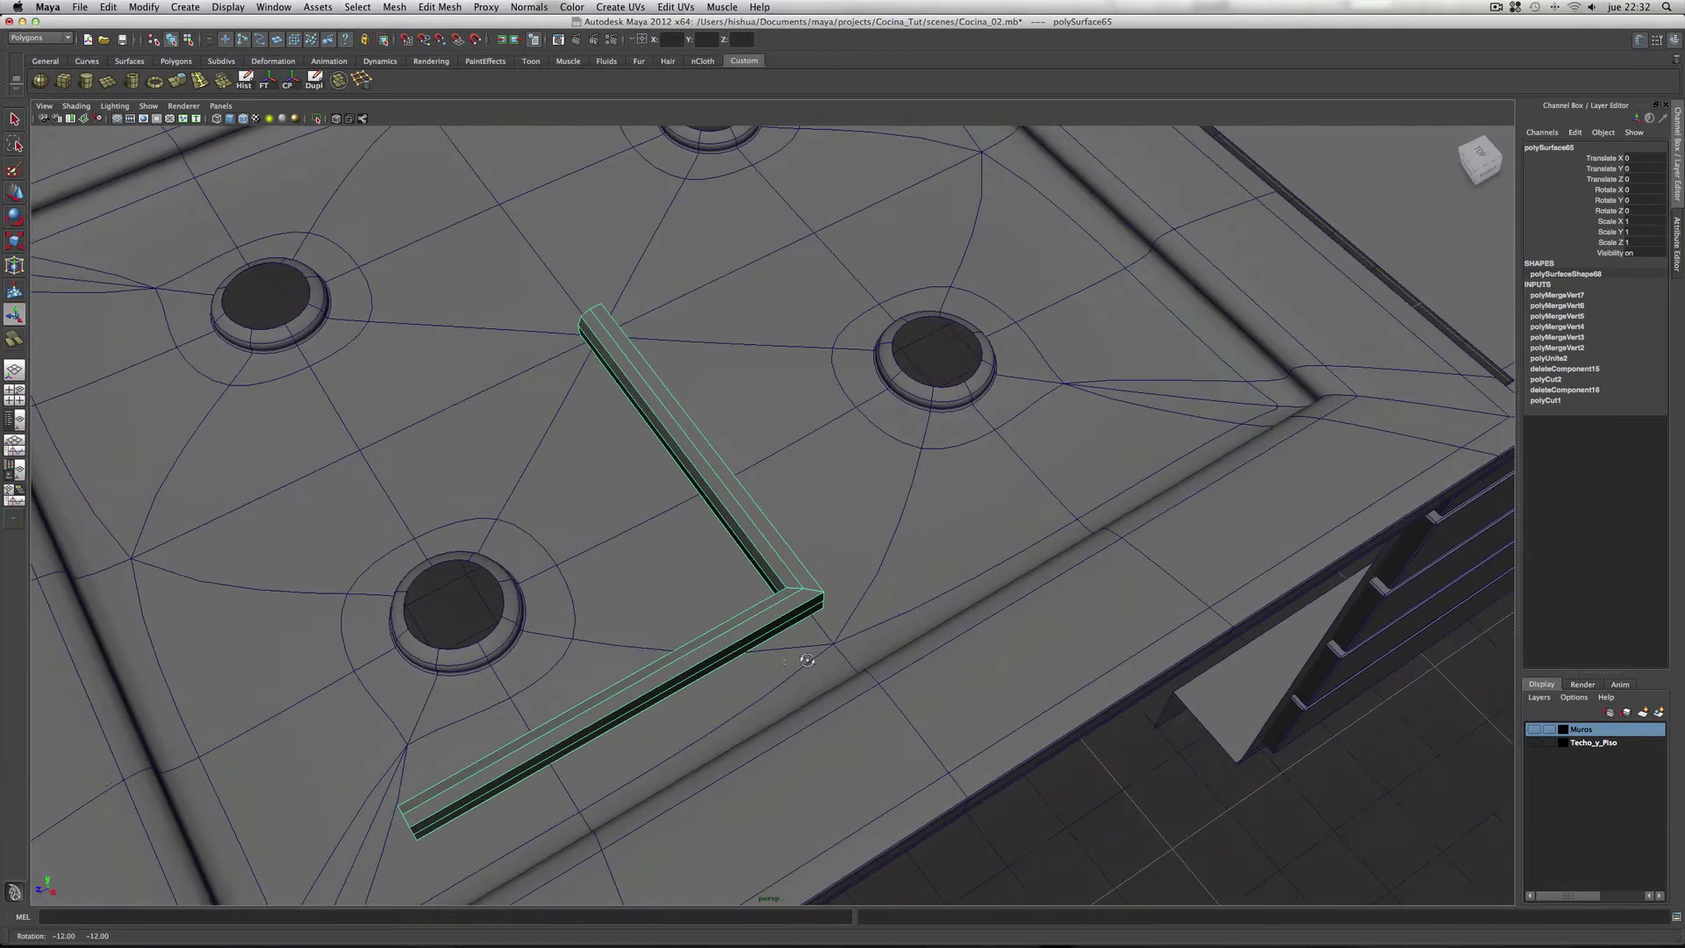
pyautogui.moveTo(660, 672)
pyautogui.keyDown('alt'); pyautogui.mouseDown()
pyautogui.moveTo(835, 714)
pyautogui.moveTo(886, 684)
pyautogui.mouseUp(); pyautogui.keyUp('alt')
pyautogui.keyDown('alt'); pyautogui.moveTo(887, 685); pyautogui.dragTo(915, 655, button='middle'); pyautogui.keyUp('alt')
pyautogui.moveTo(914, 654)
pyautogui.keyDown('alt'); pyautogui.mouseDown()
pyautogui.moveTo(843, 530)
pyautogui.moveTo(978, 523)
pyautogui.moveTo(1026, 557)
pyautogui.mouseUp(); pyautogui.keyUp('alt')
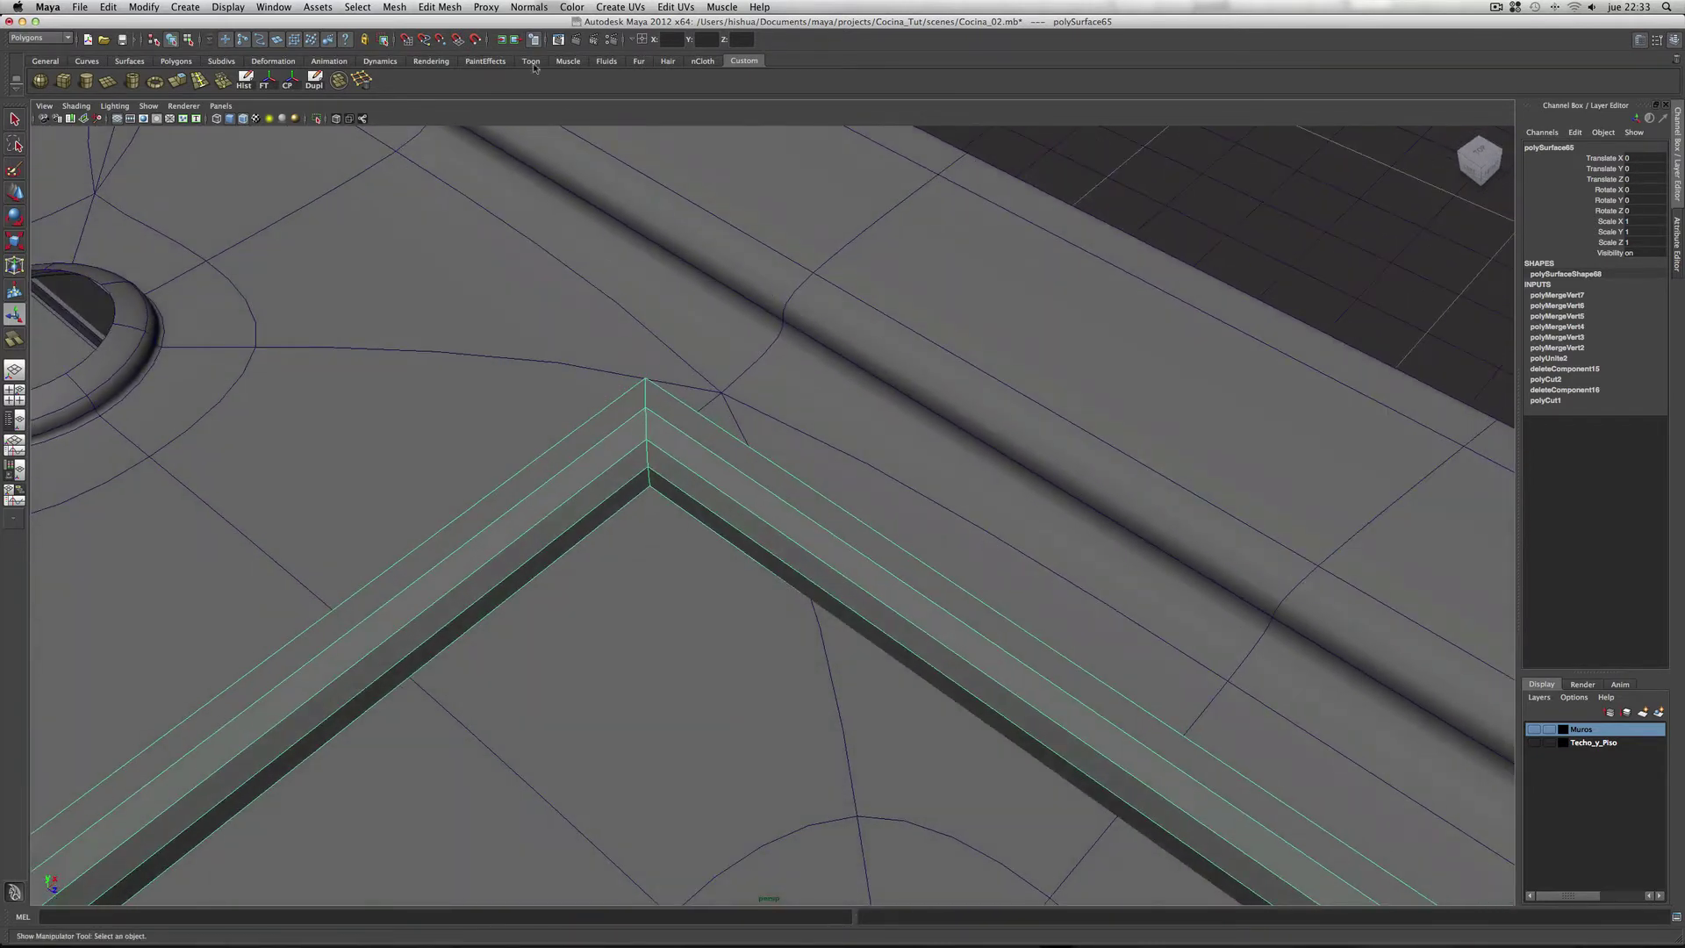
# Step: Add offset edge loops on both sides of the L-bar's mitred corner
pyautogui.click(439, 7)
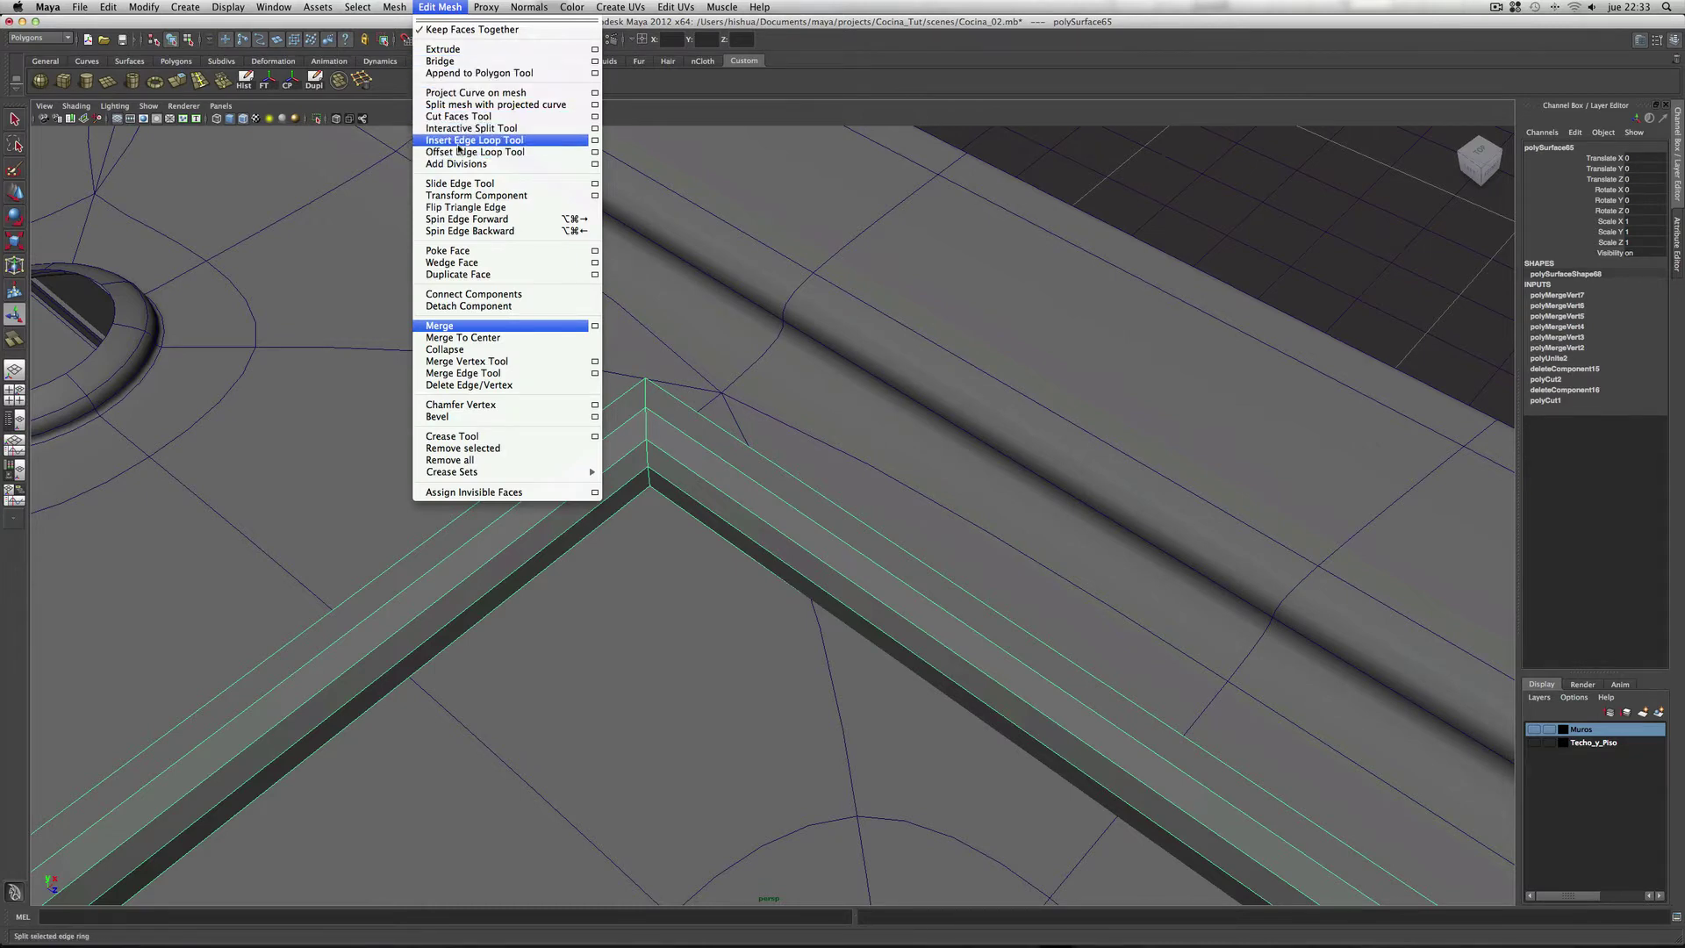
pyautogui.click(458, 154)
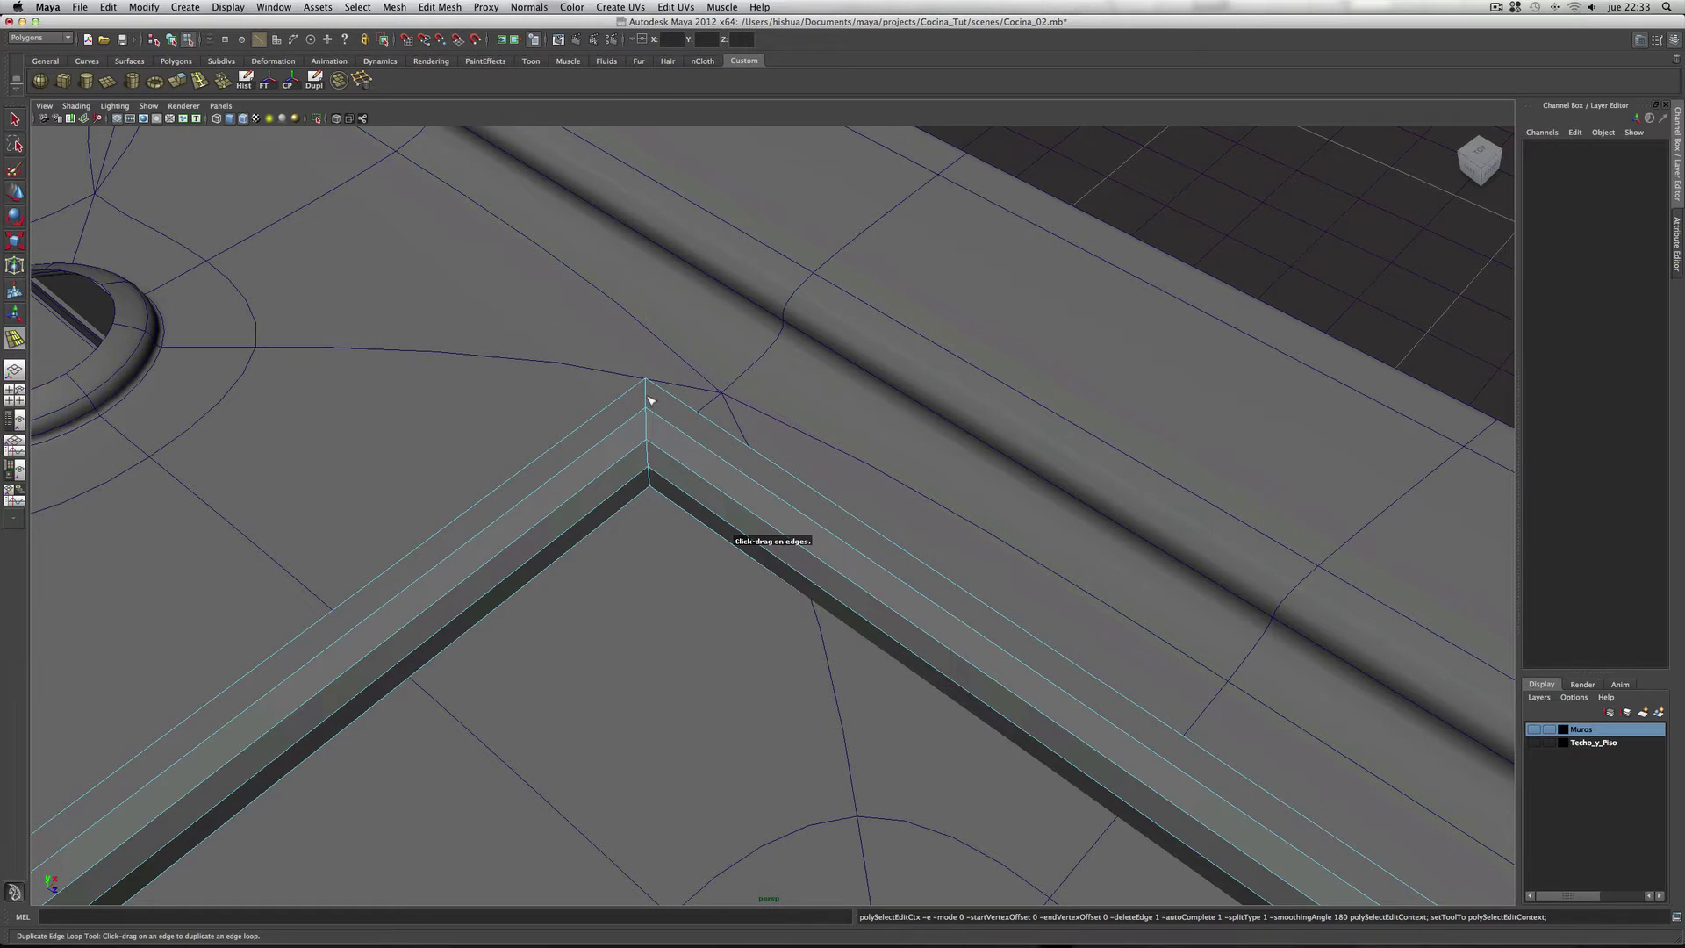
pyautogui.moveTo(649, 400); pyautogui.dragTo(651, 385)
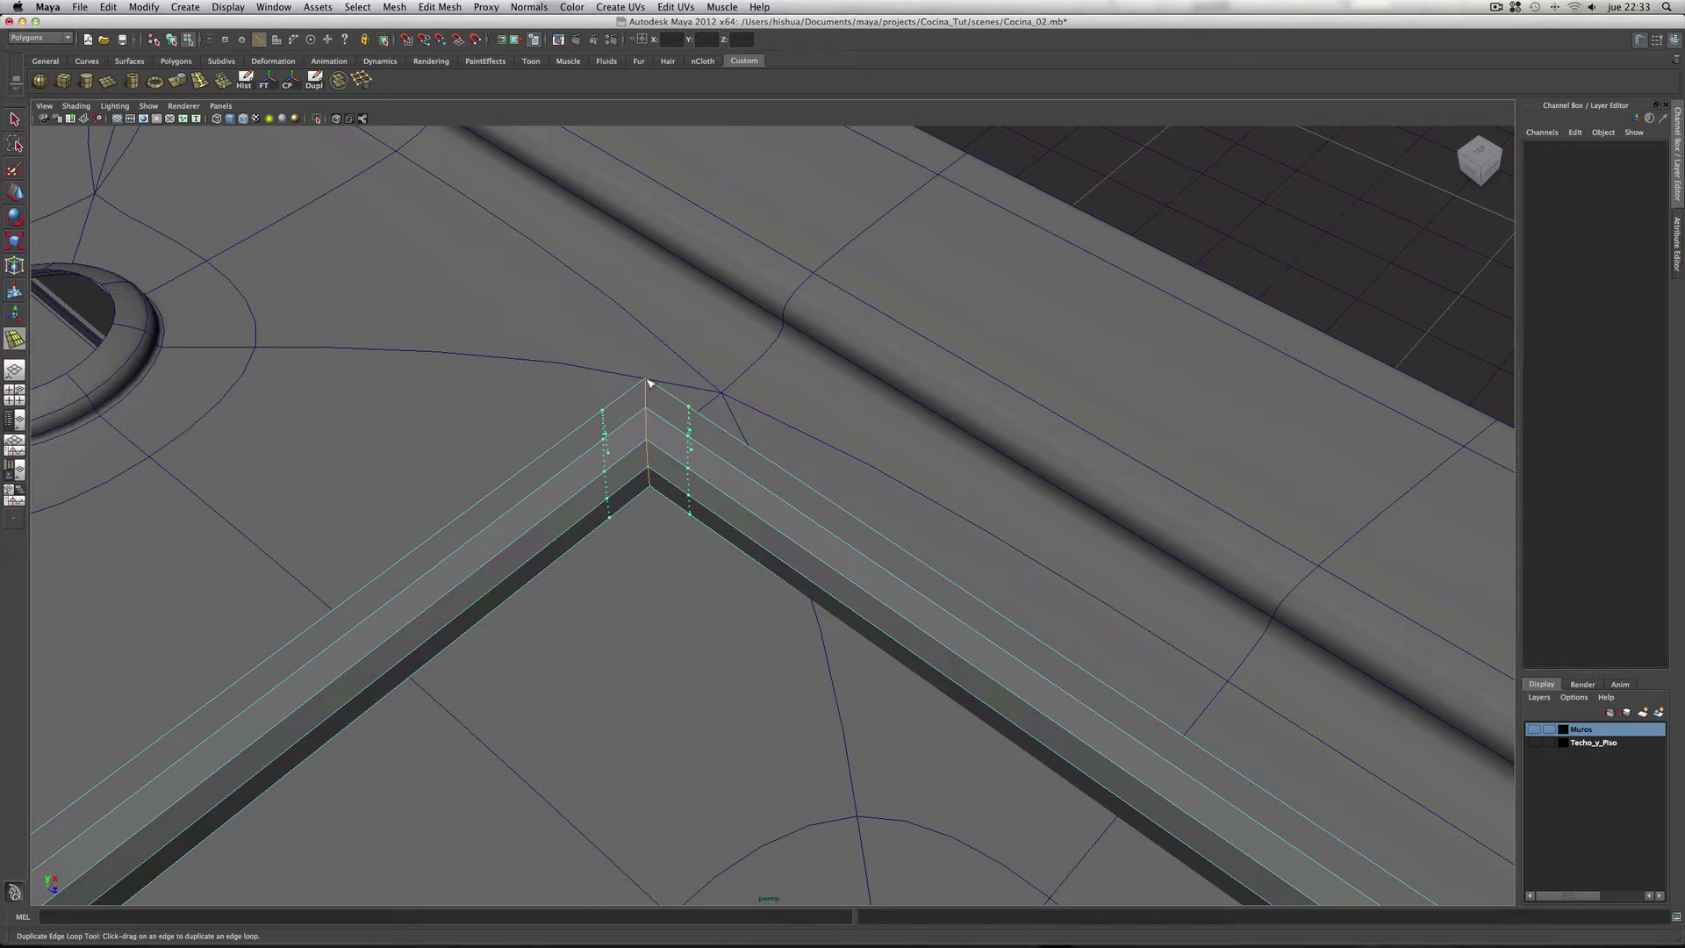
pyautogui.moveTo(650, 384); pyautogui.dragTo(650, 384)
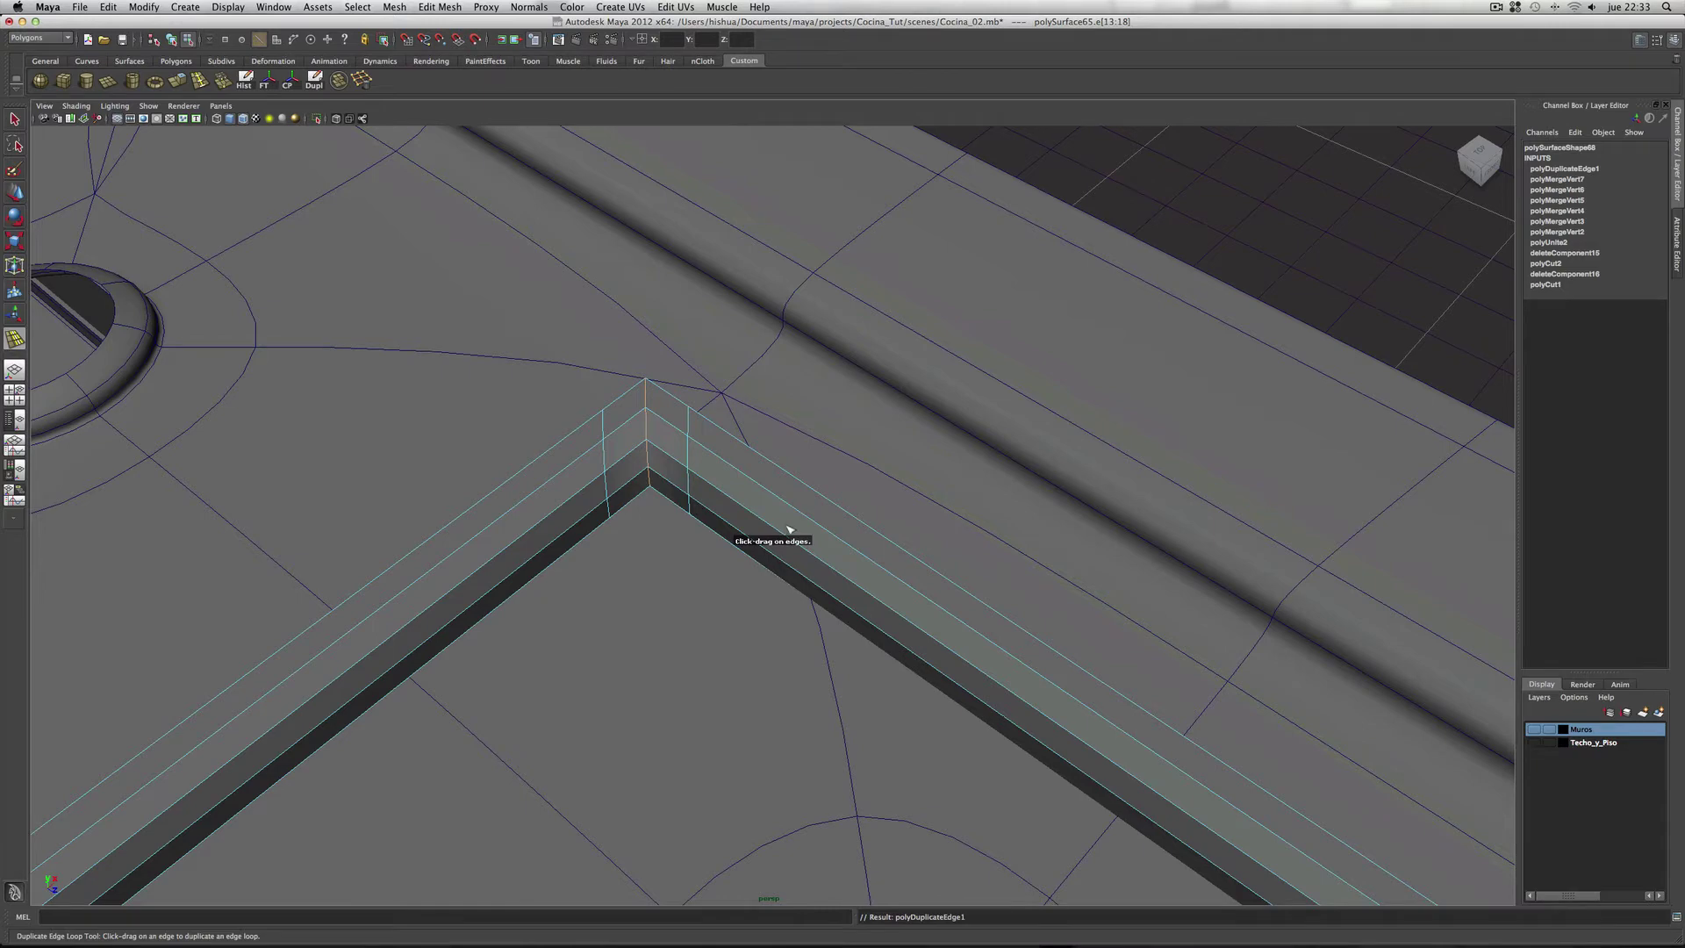
pyautogui.keyDown('alt'); pyautogui.moveTo(905, 582); pyautogui.dragTo(508, 575, button='right'); pyautogui.keyUp('alt')
pyautogui.moveTo(508, 575)
pyautogui.keyDown('alt'); pyautogui.mouseDown()
pyautogui.moveTo(500, 631)
pyautogui.moveTo(470, 658)
pyautogui.moveTo(386, 645)
pyautogui.mouseUp(); pyautogui.keyUp('alt')
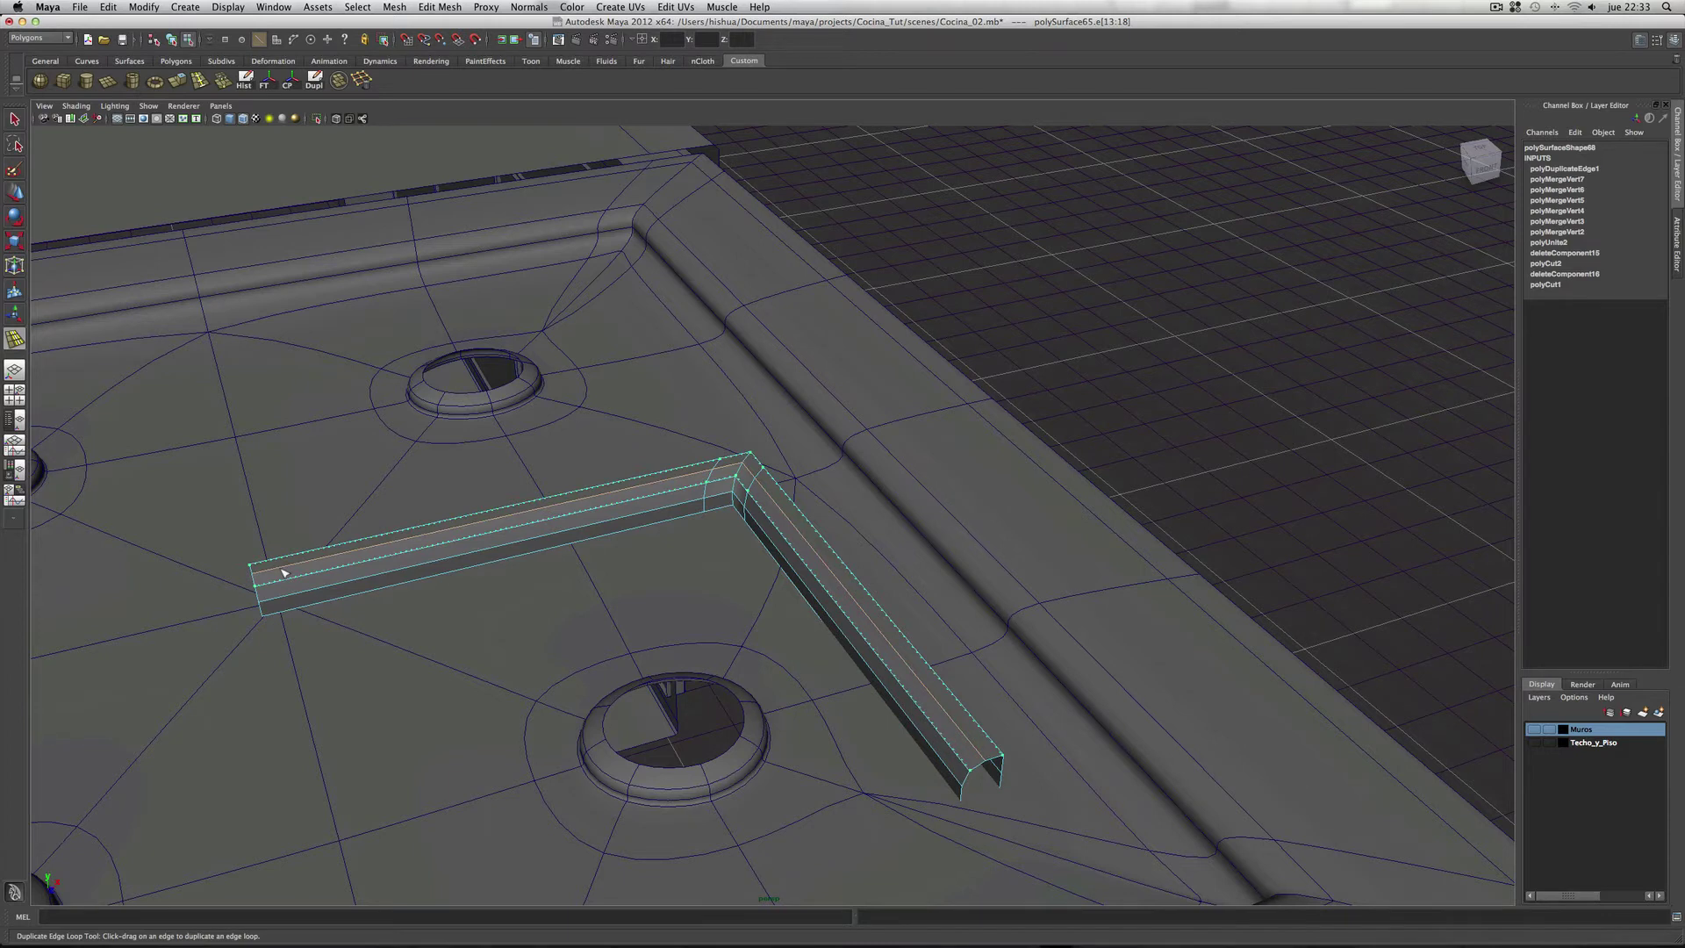
# Step: Remove an unwanted lengthwise offset loop from the bar with undo
pyautogui.moveTo(284, 574); pyautogui.dragTo(290, 582)
pyautogui.hotkey('ctrl', 'z')
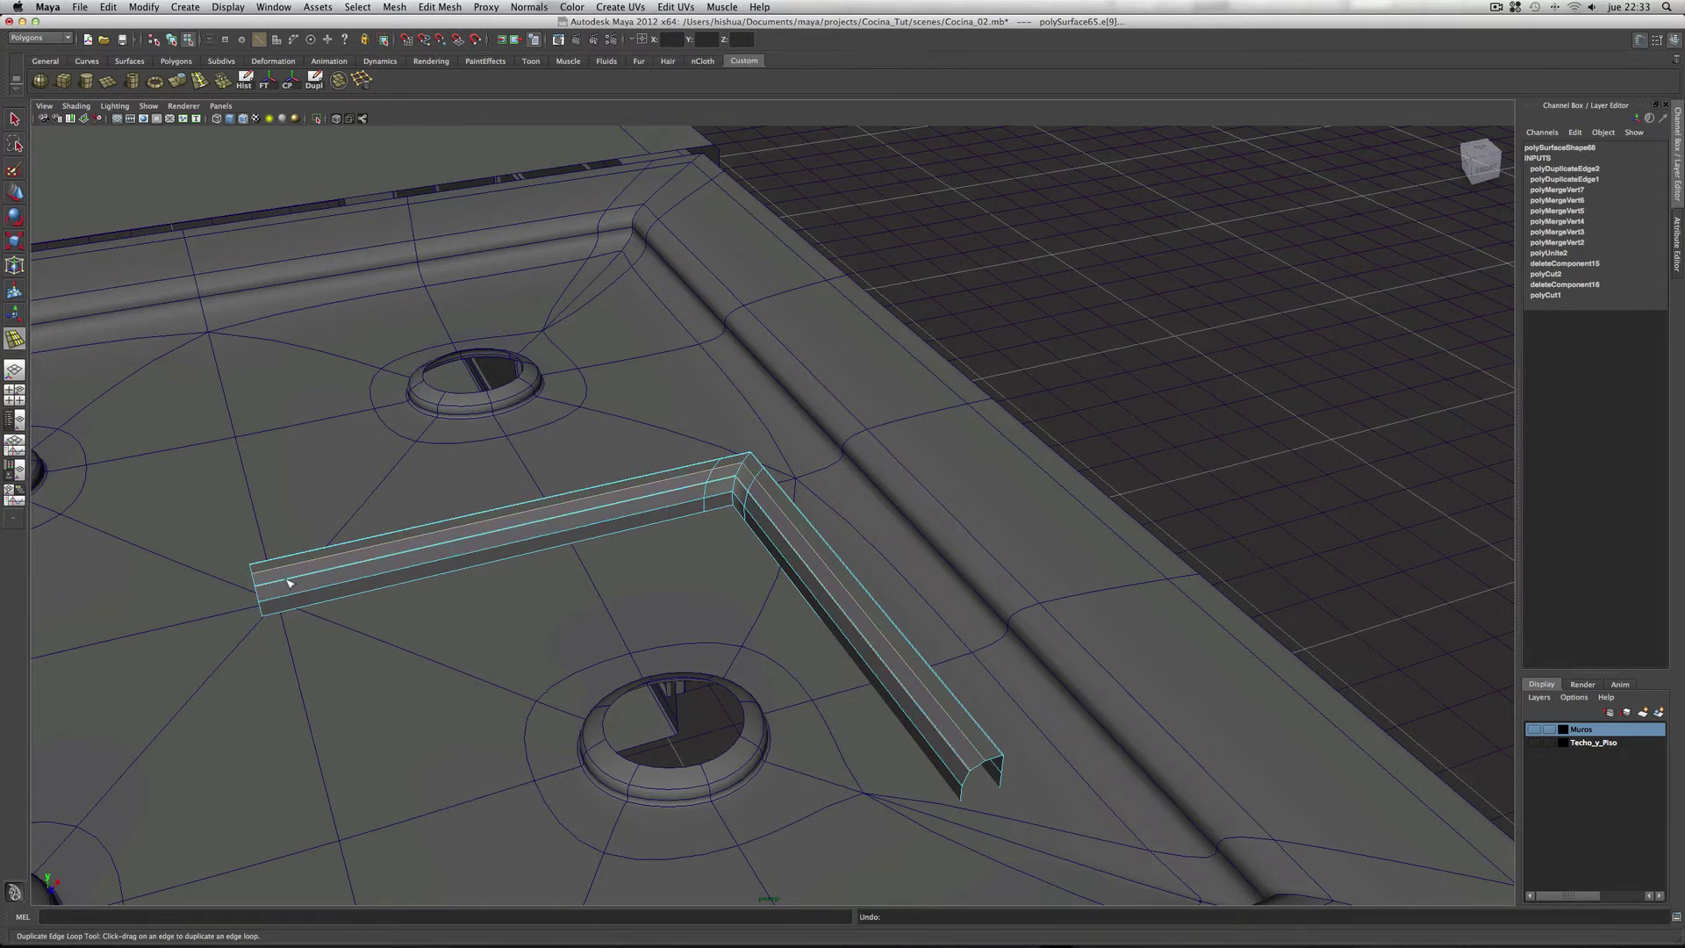
pyautogui.hotkey('ctrl', 'z')
pyautogui.hotkey('ctrl', 'z')
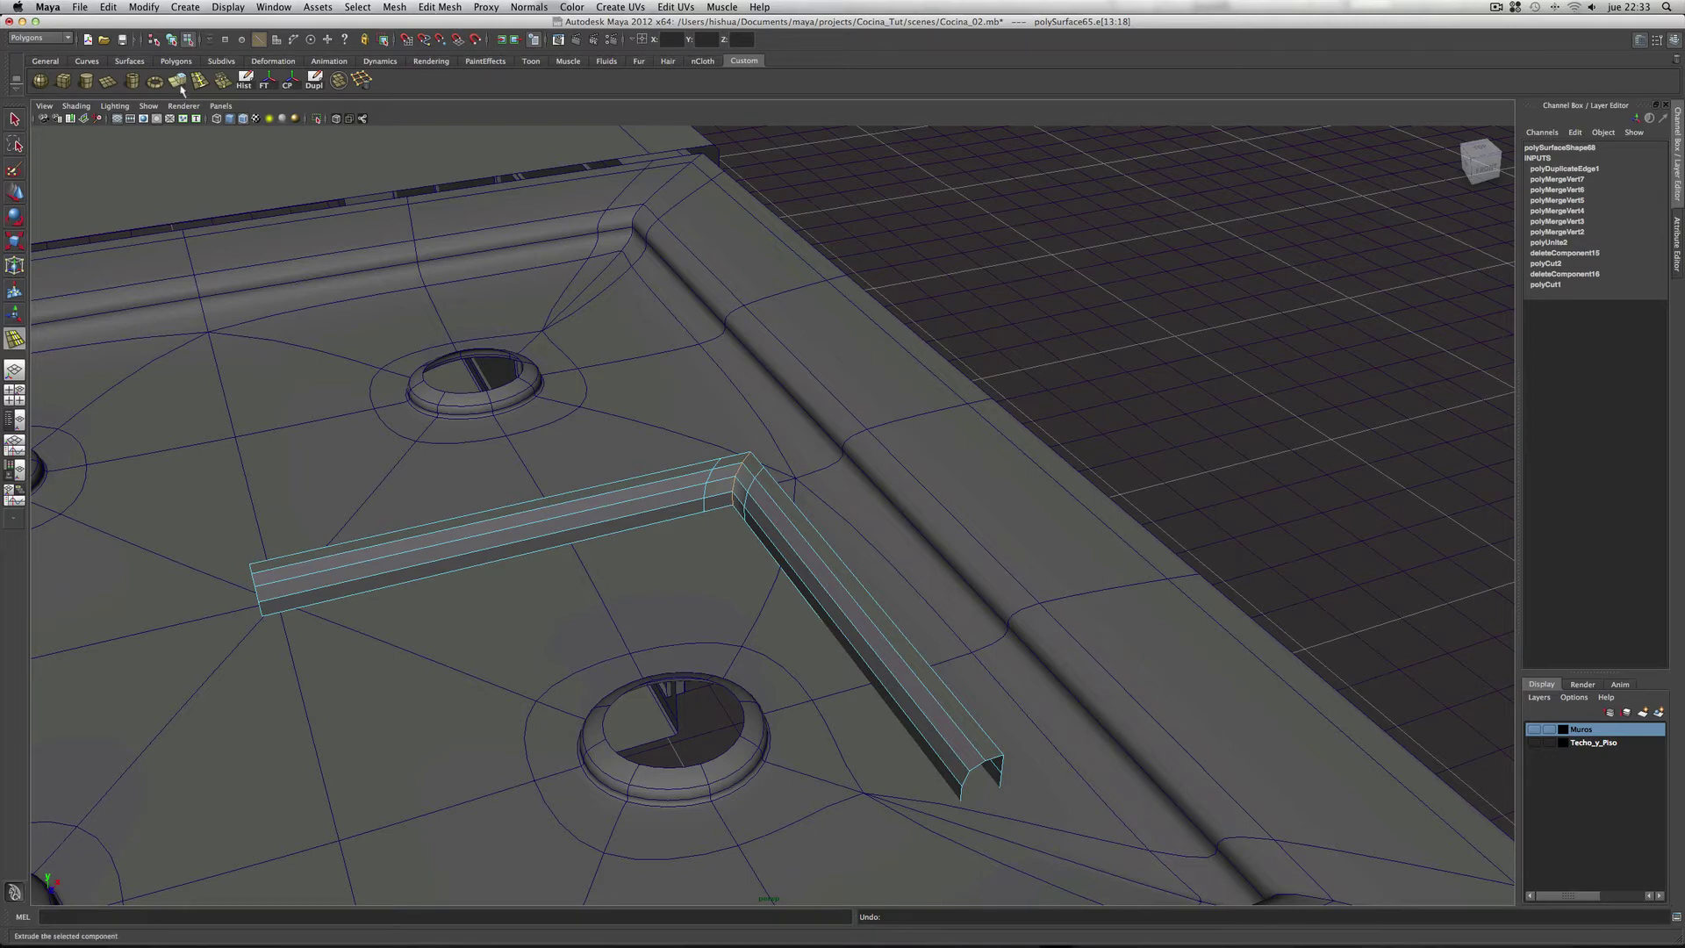
# Step: Insert edge loops near both open ends of the bar and adjust one edge's position
pyautogui.press('y')
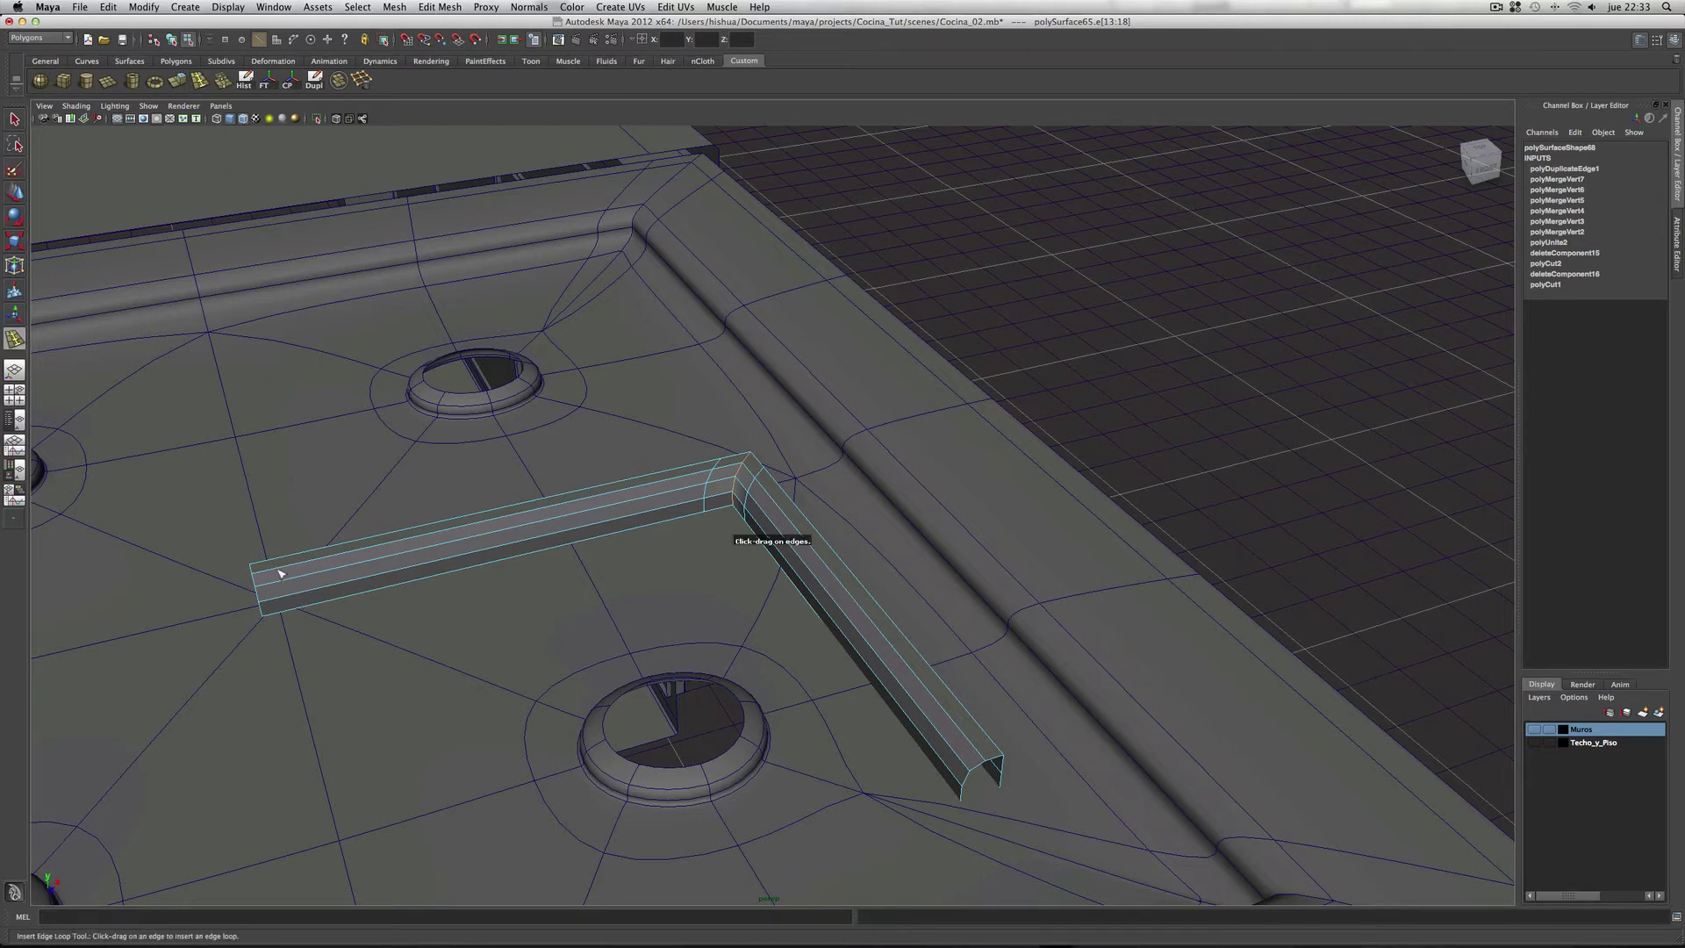
pyautogui.moveTo(281, 573); pyautogui.dragTo(279, 575)
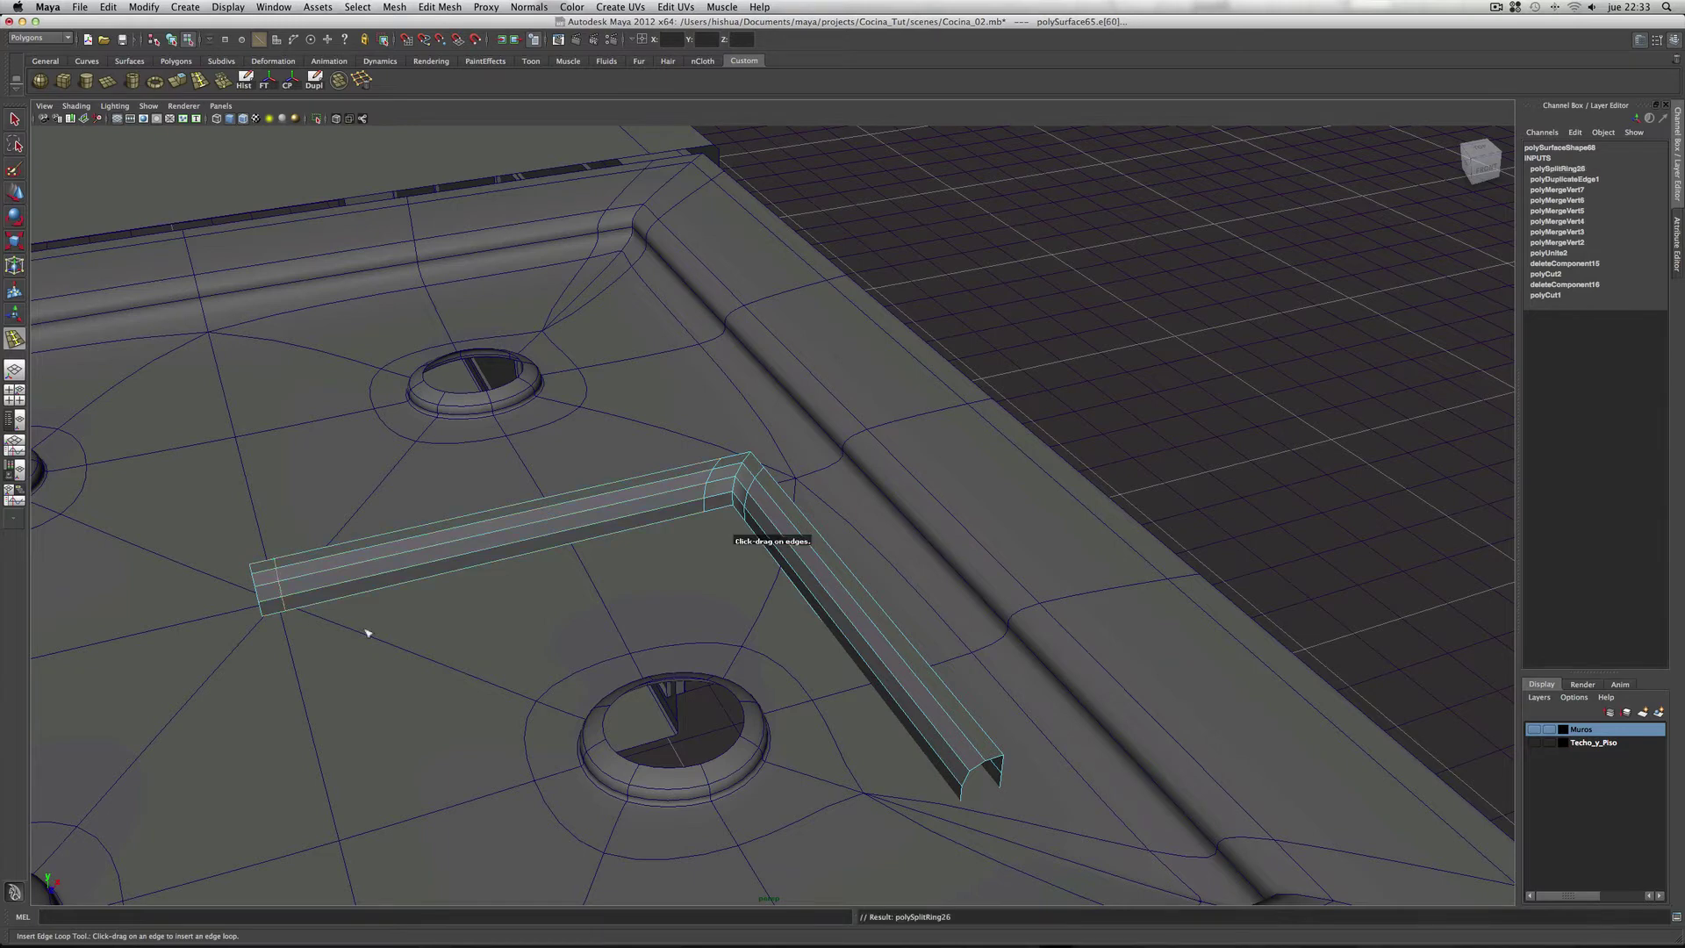
pyautogui.keyDown('alt'); pyautogui.moveTo(518, 724); pyautogui.dragTo(595, 699); pyautogui.keyUp('alt')
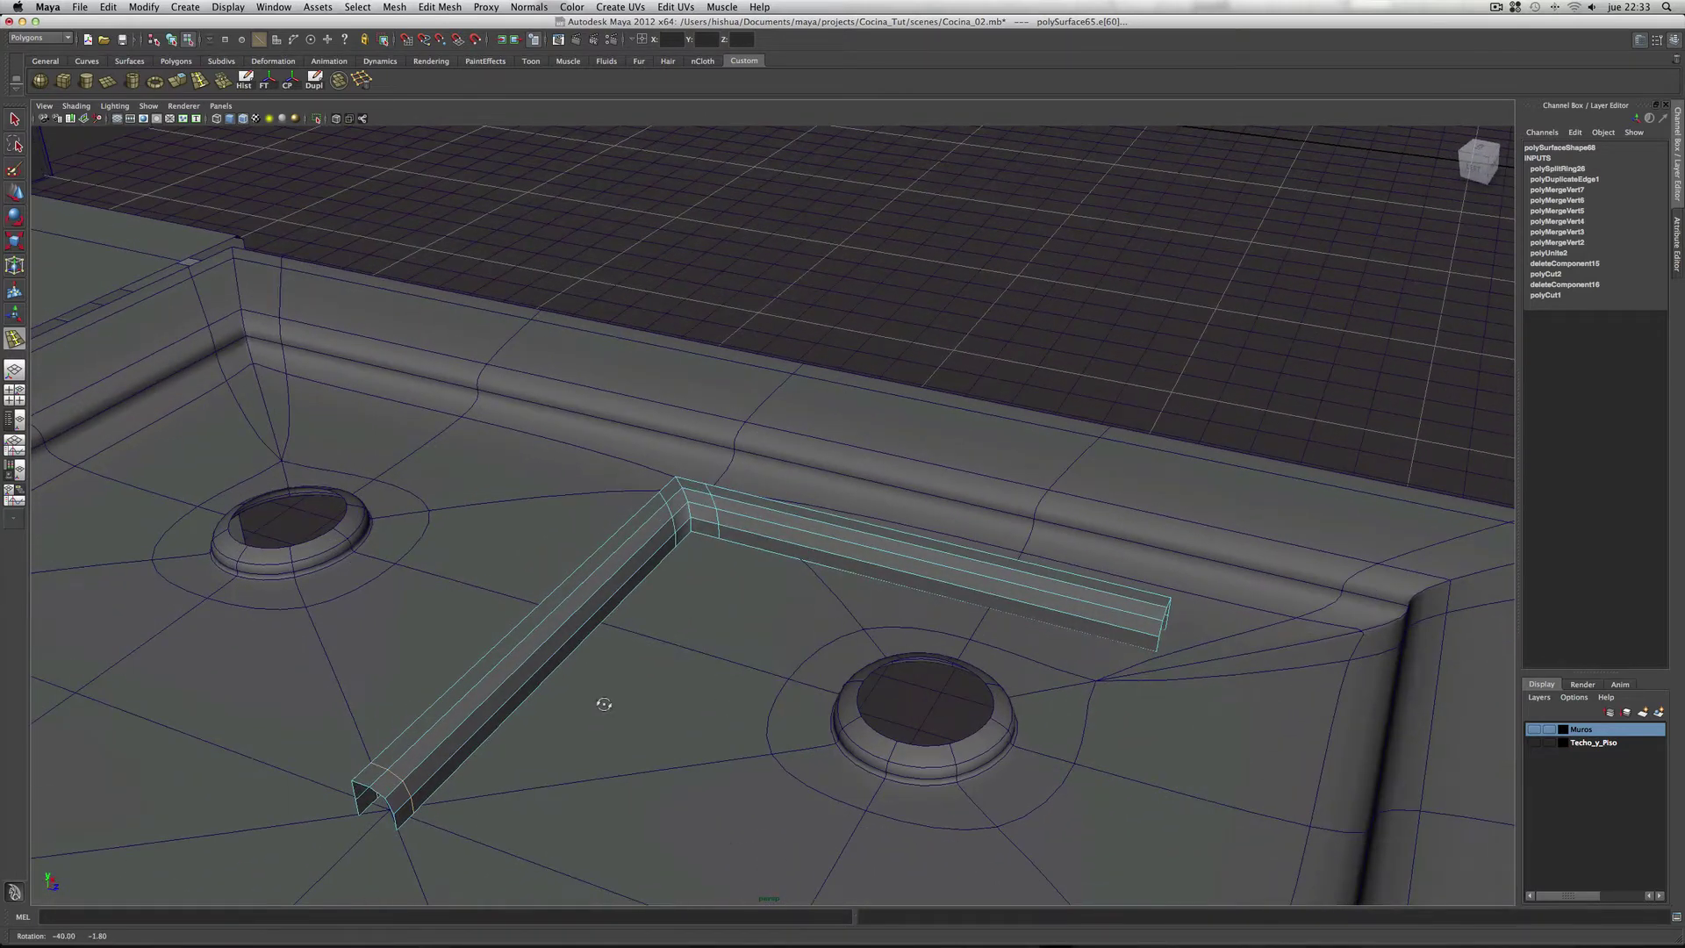
pyautogui.moveTo(1154, 608); pyautogui.dragTo(1140, 605)
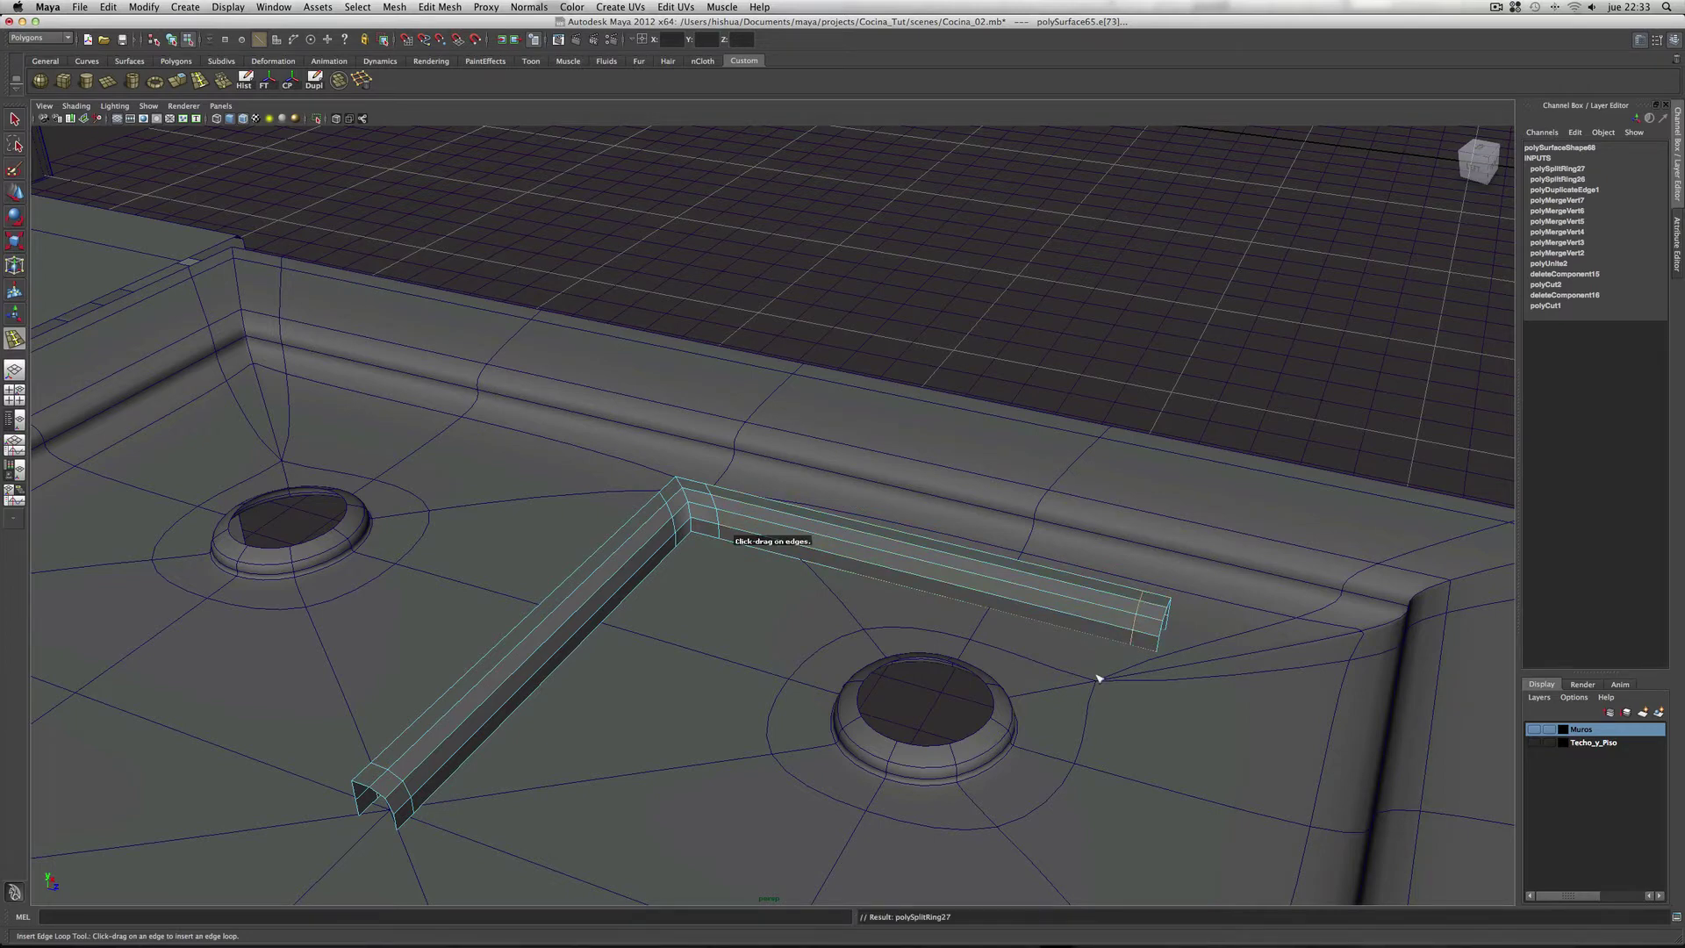
pyautogui.keyDown('alt'); pyautogui.moveTo(683, 814); pyautogui.dragTo(725, 809); pyautogui.keyUp('alt')
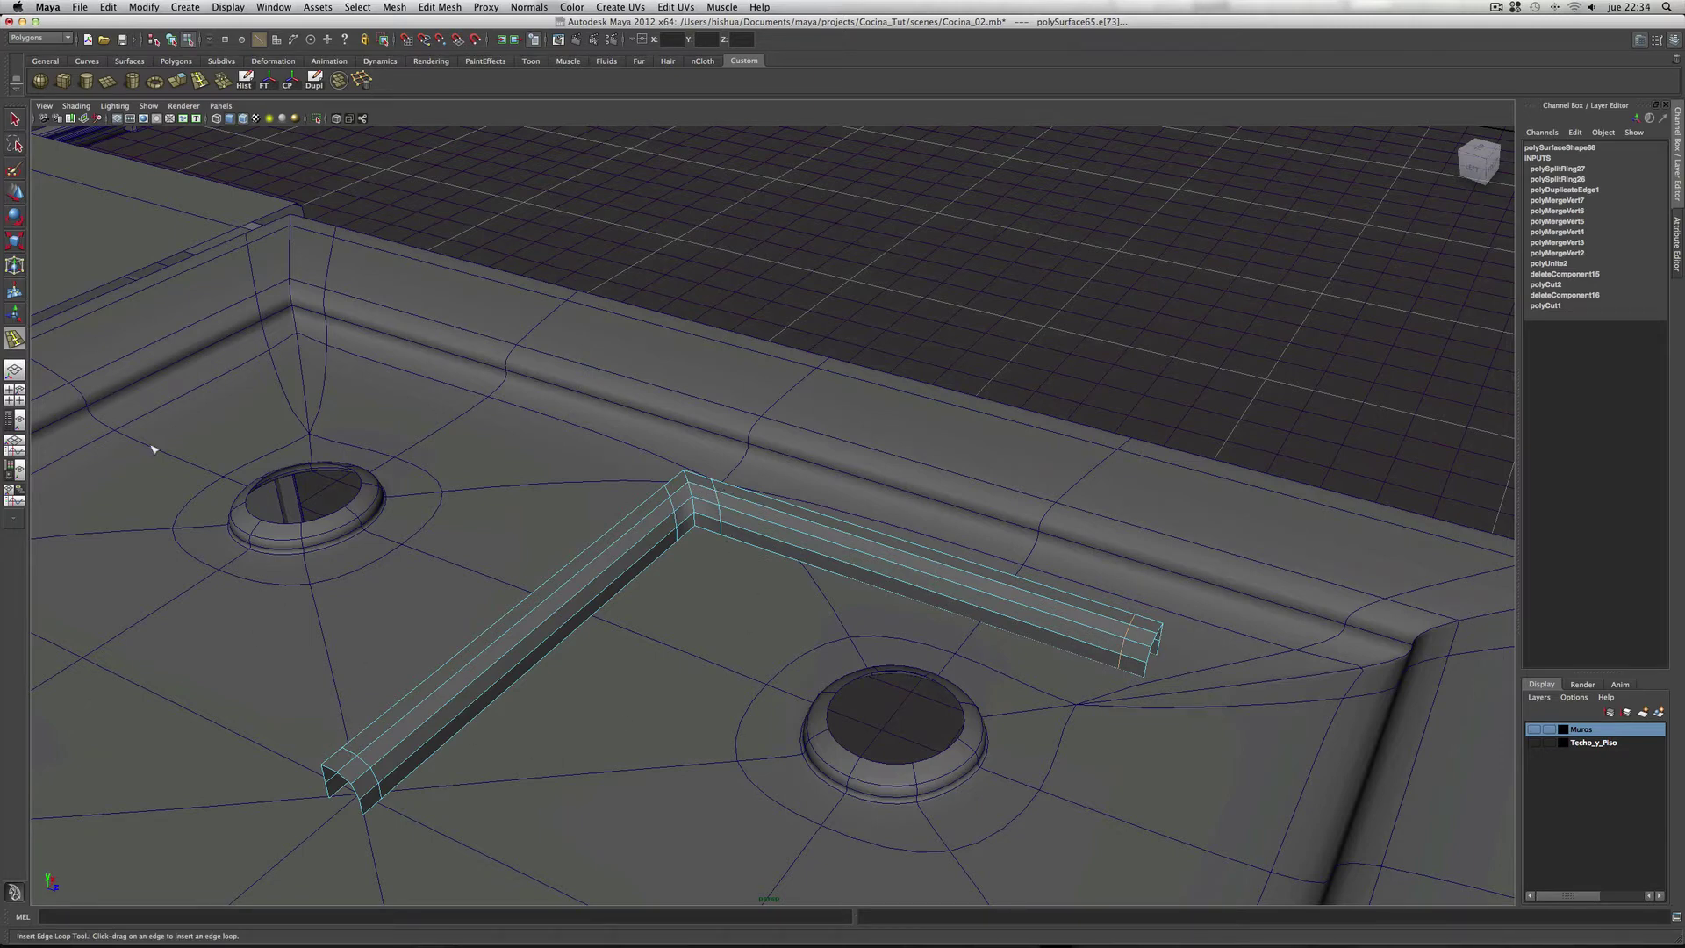
pyautogui.press('q')
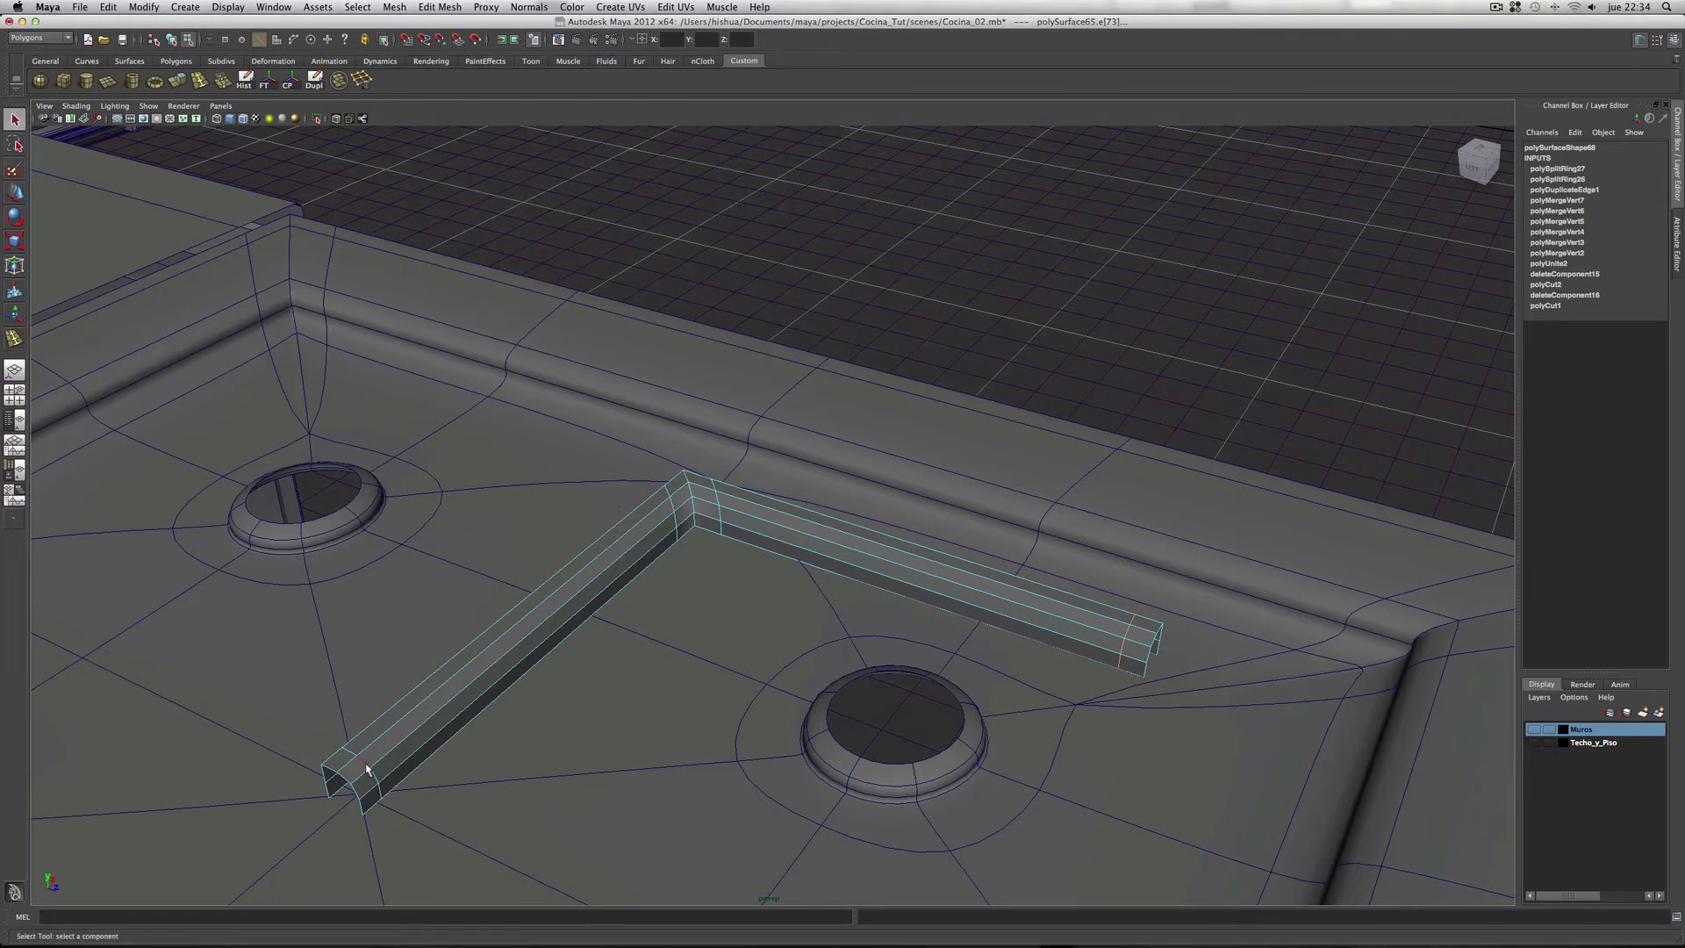
pyautogui.press('w')
pyautogui.moveTo(389, 745); pyautogui.dragTo(391, 749)
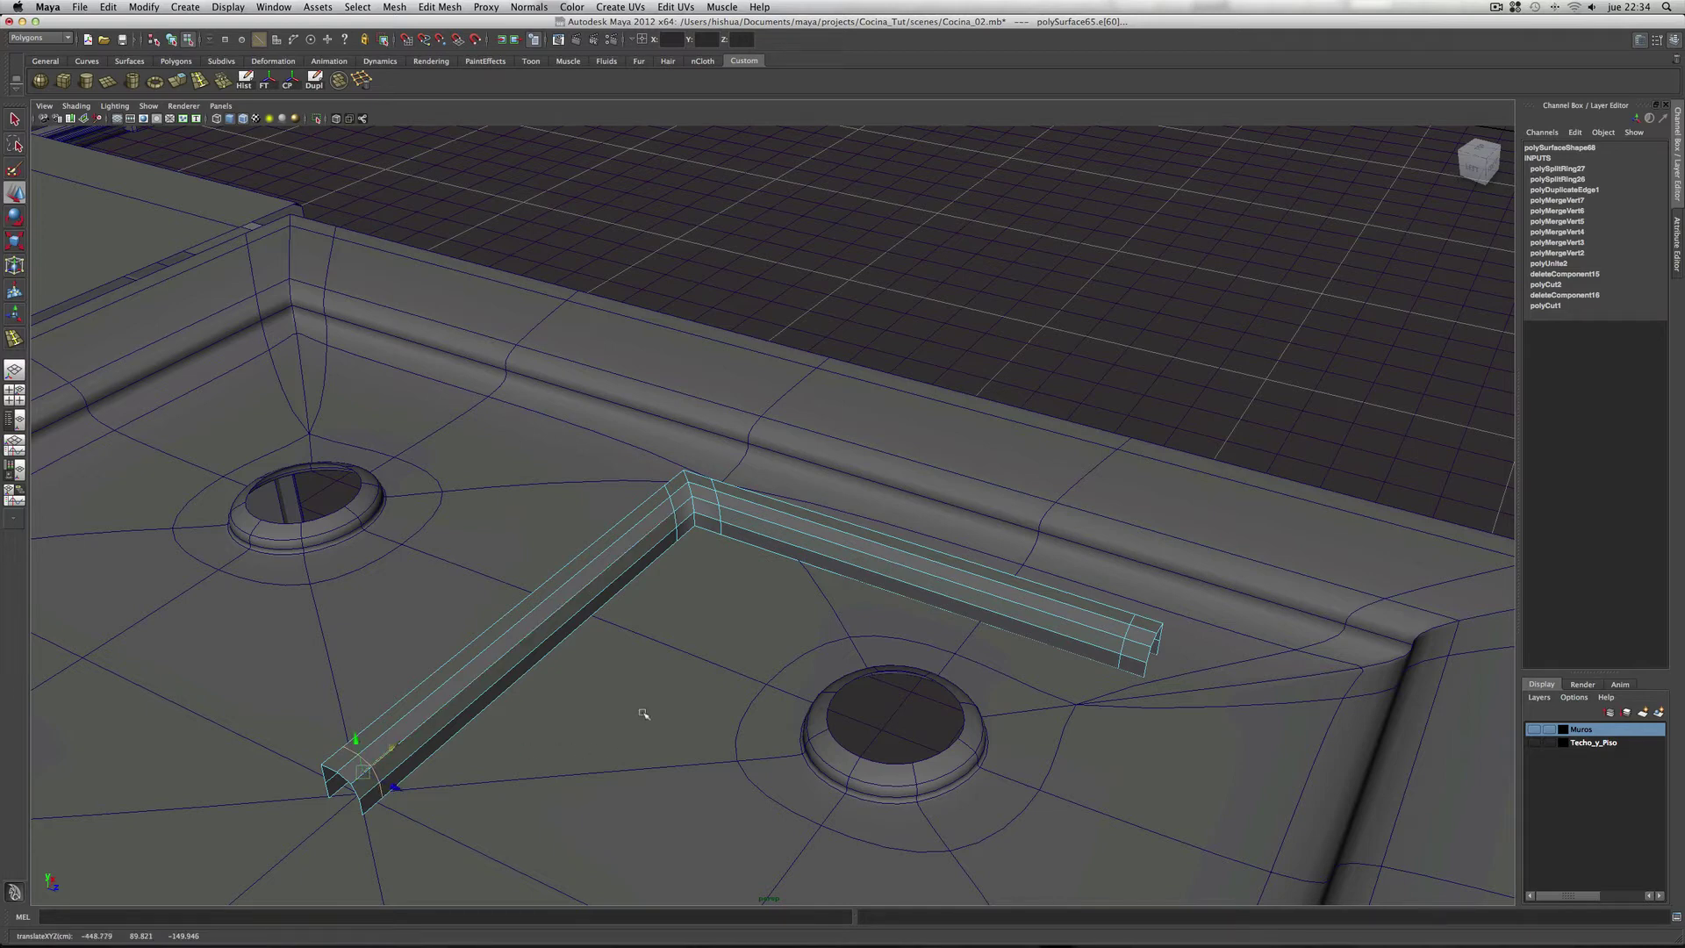
# Step: Select the two corner faces and the end faces at both tips of the L-bar
pyautogui.keyDown('alt'); pyautogui.moveTo(647, 712); pyautogui.dragTo(594, 571); pyautogui.keyUp('alt')
pyautogui.moveTo(593, 570); pyautogui.dragTo(625, 584, button='right')
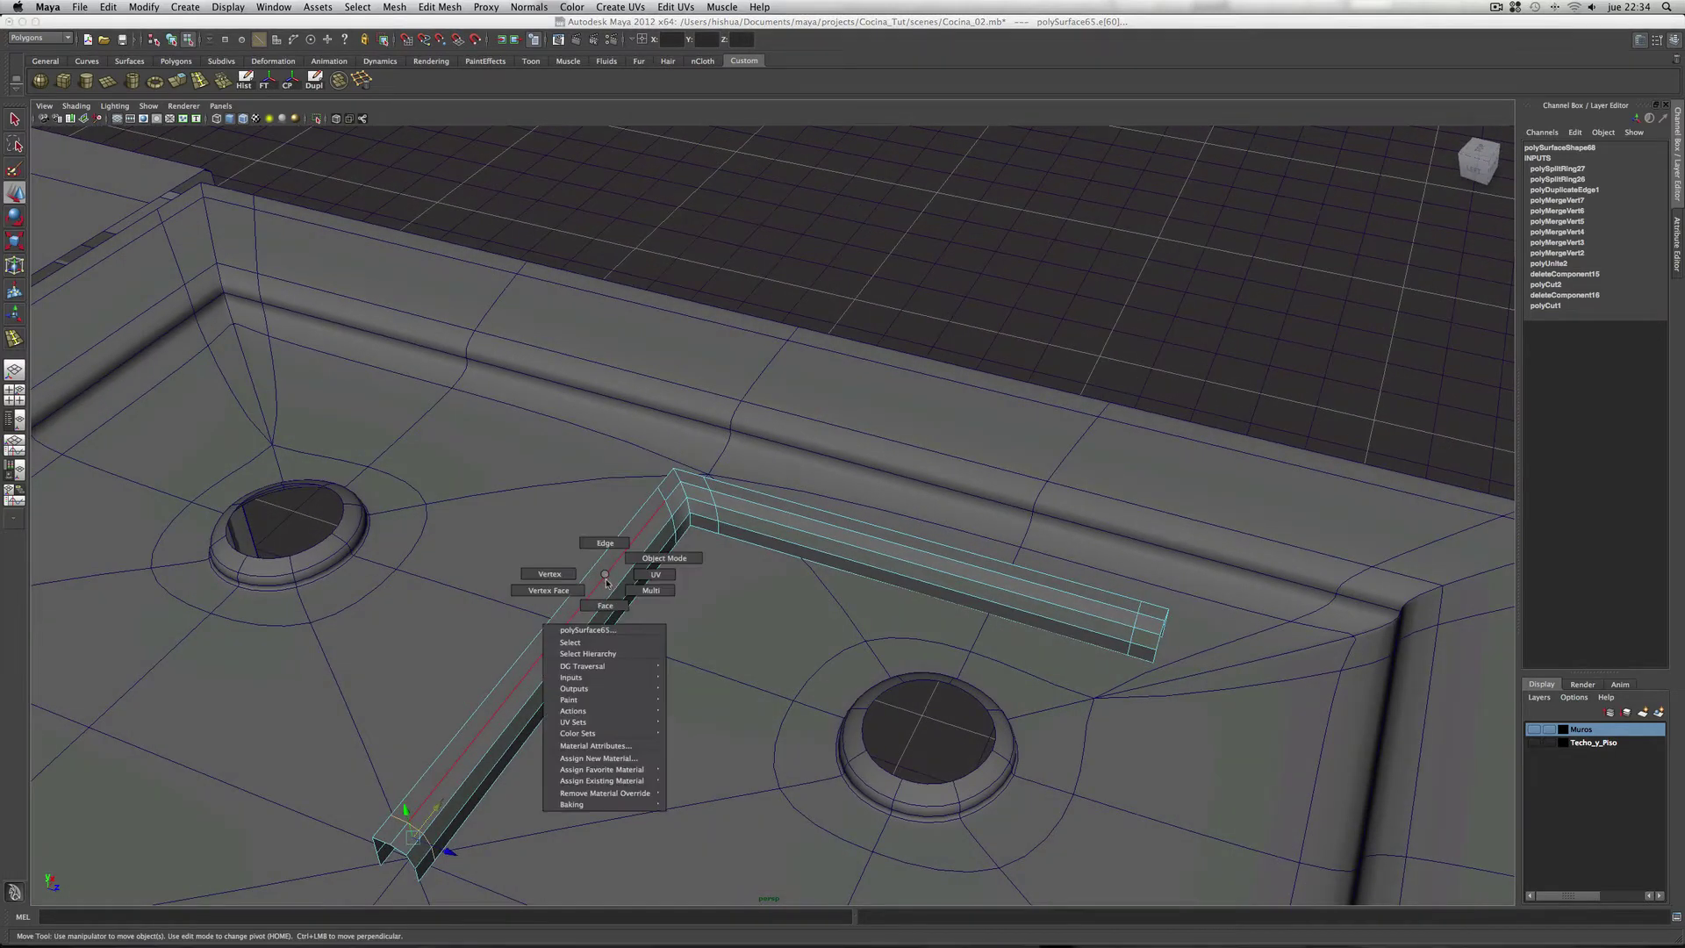
pyautogui.click(690, 502)
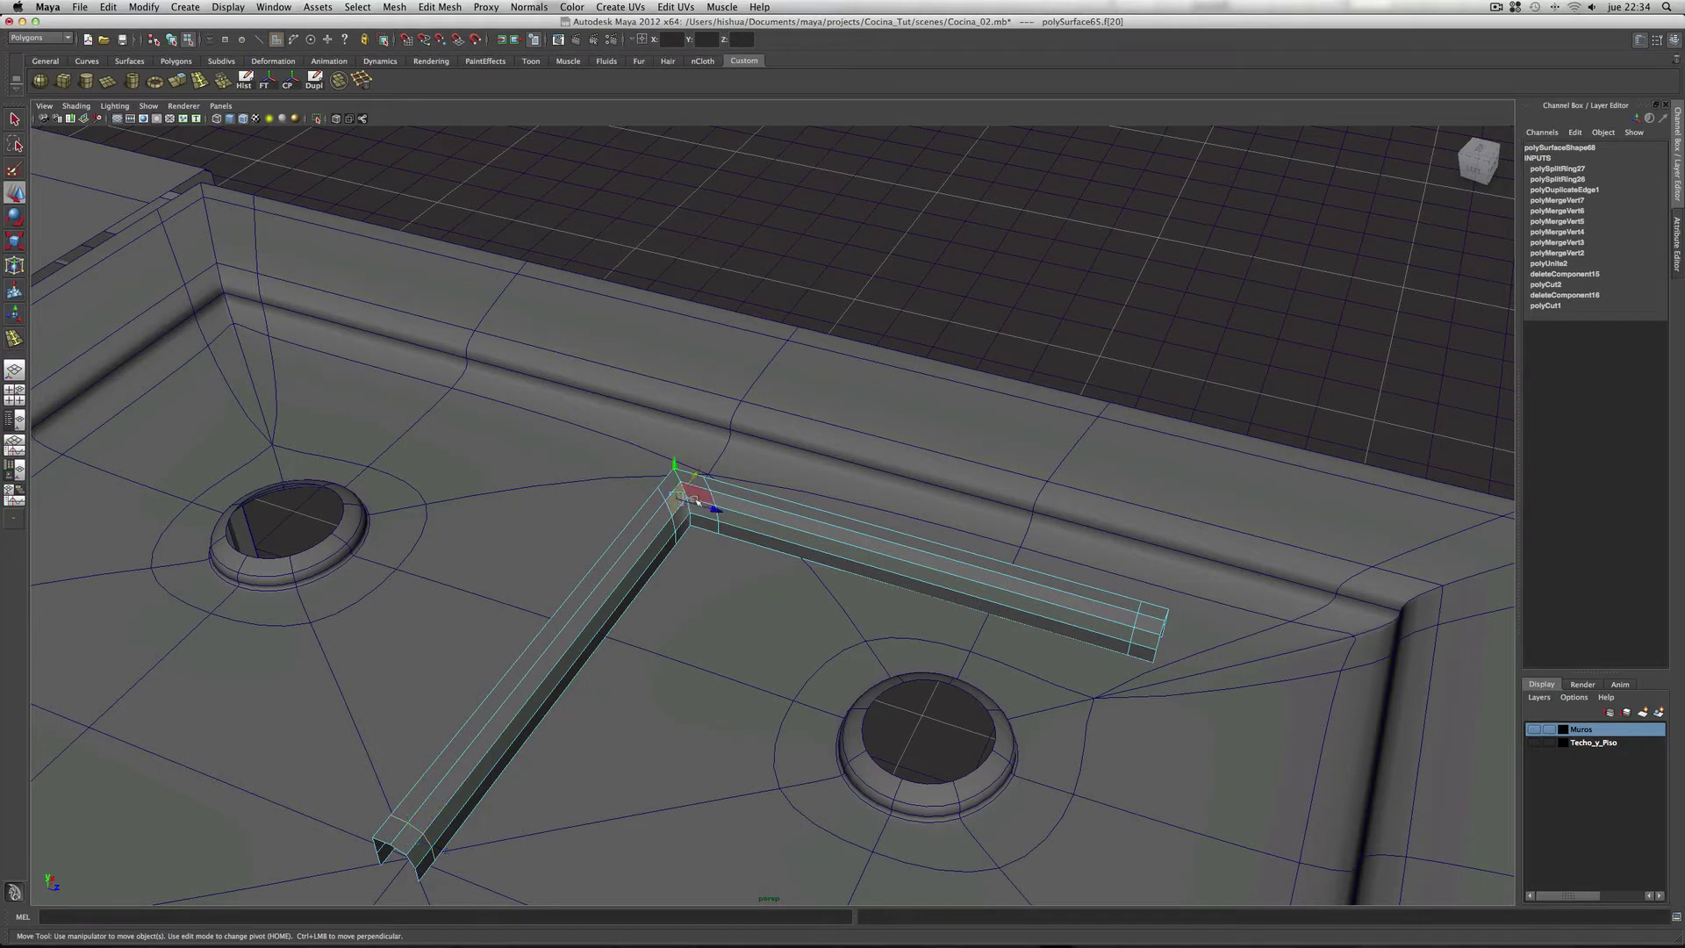
pyautogui.click(693, 491)
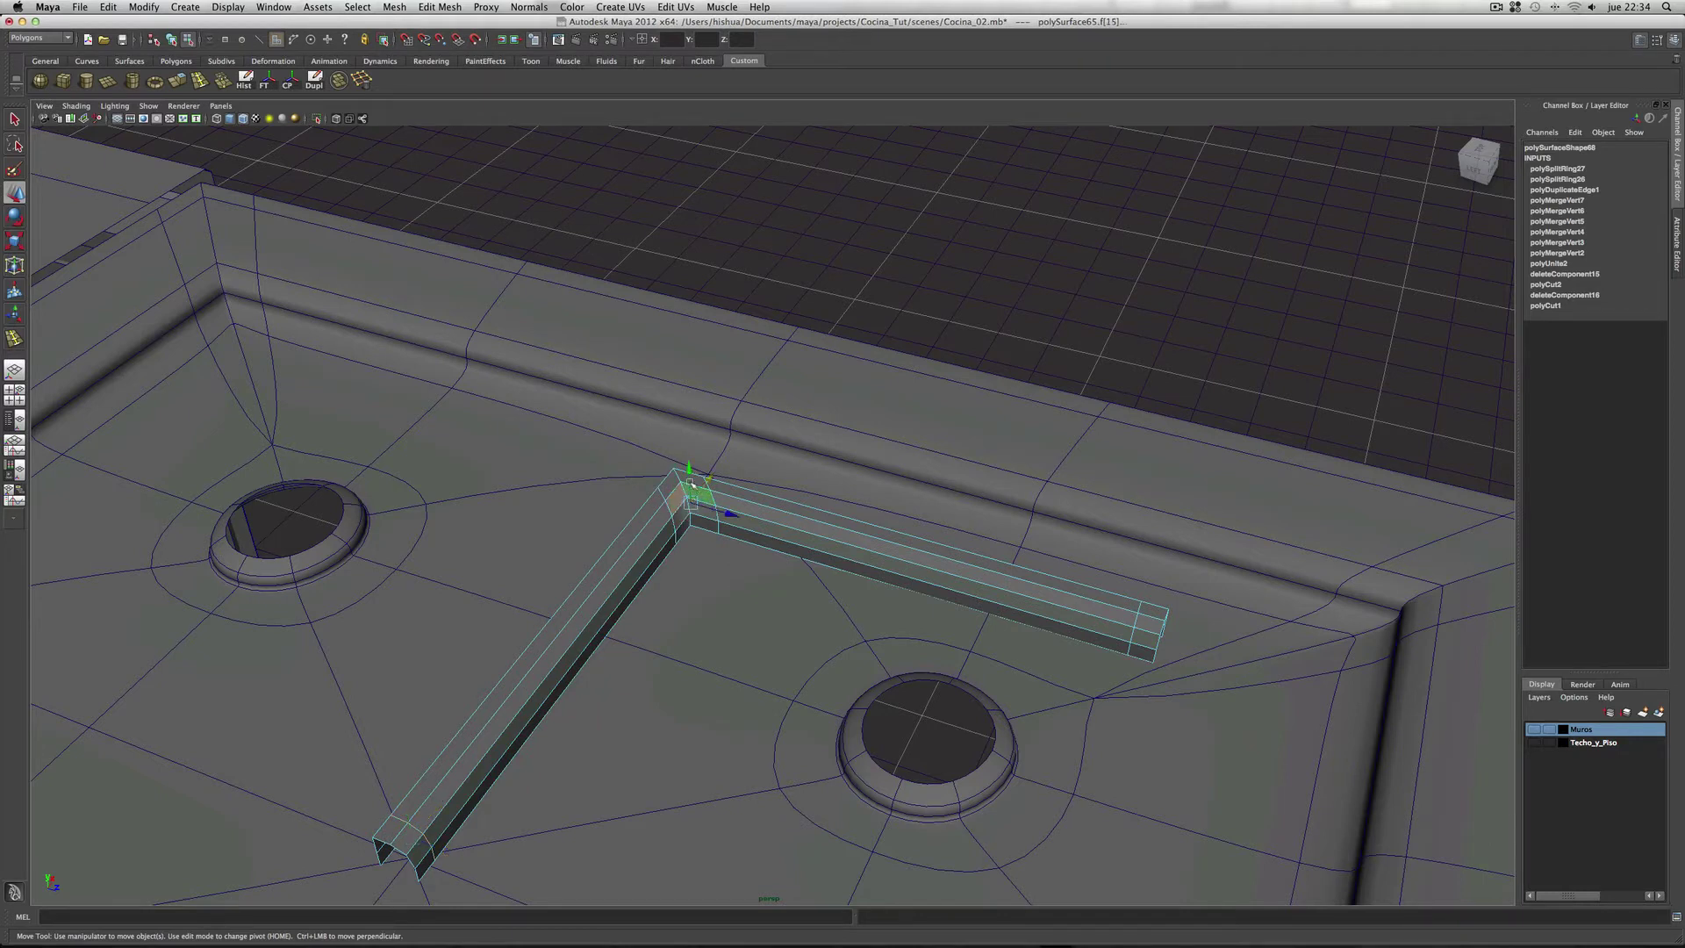
pyautogui.keyDown('shift'); pyautogui.click(674, 485); pyautogui.keyUp('shift')
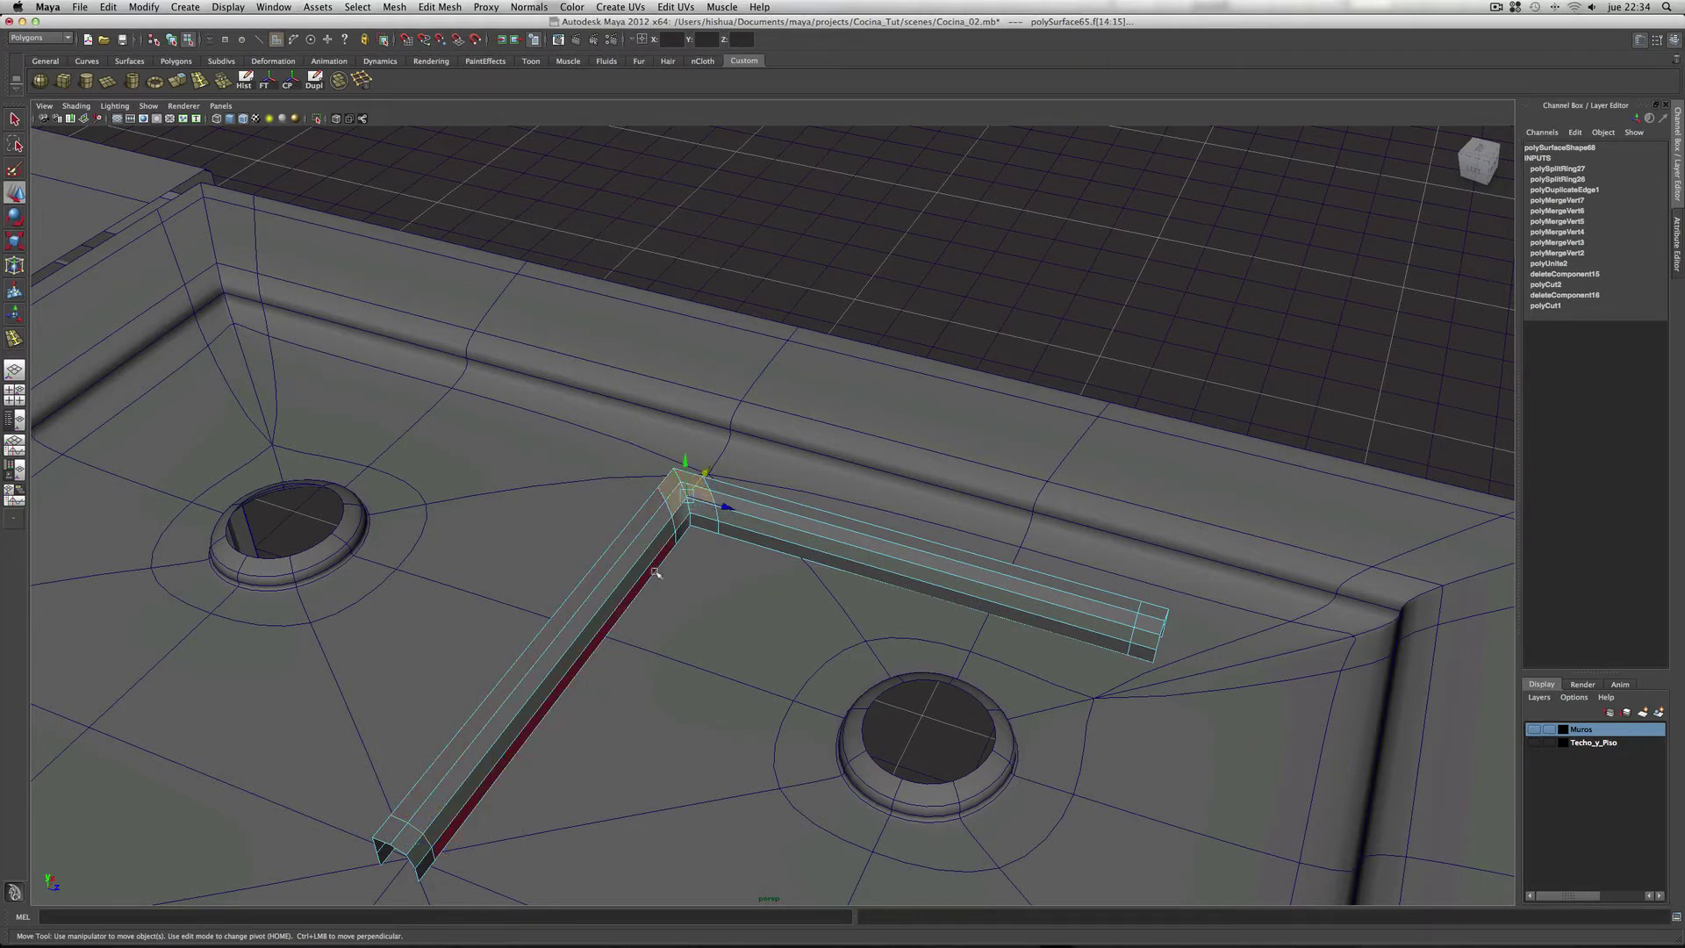
pyautogui.click(1153, 619)
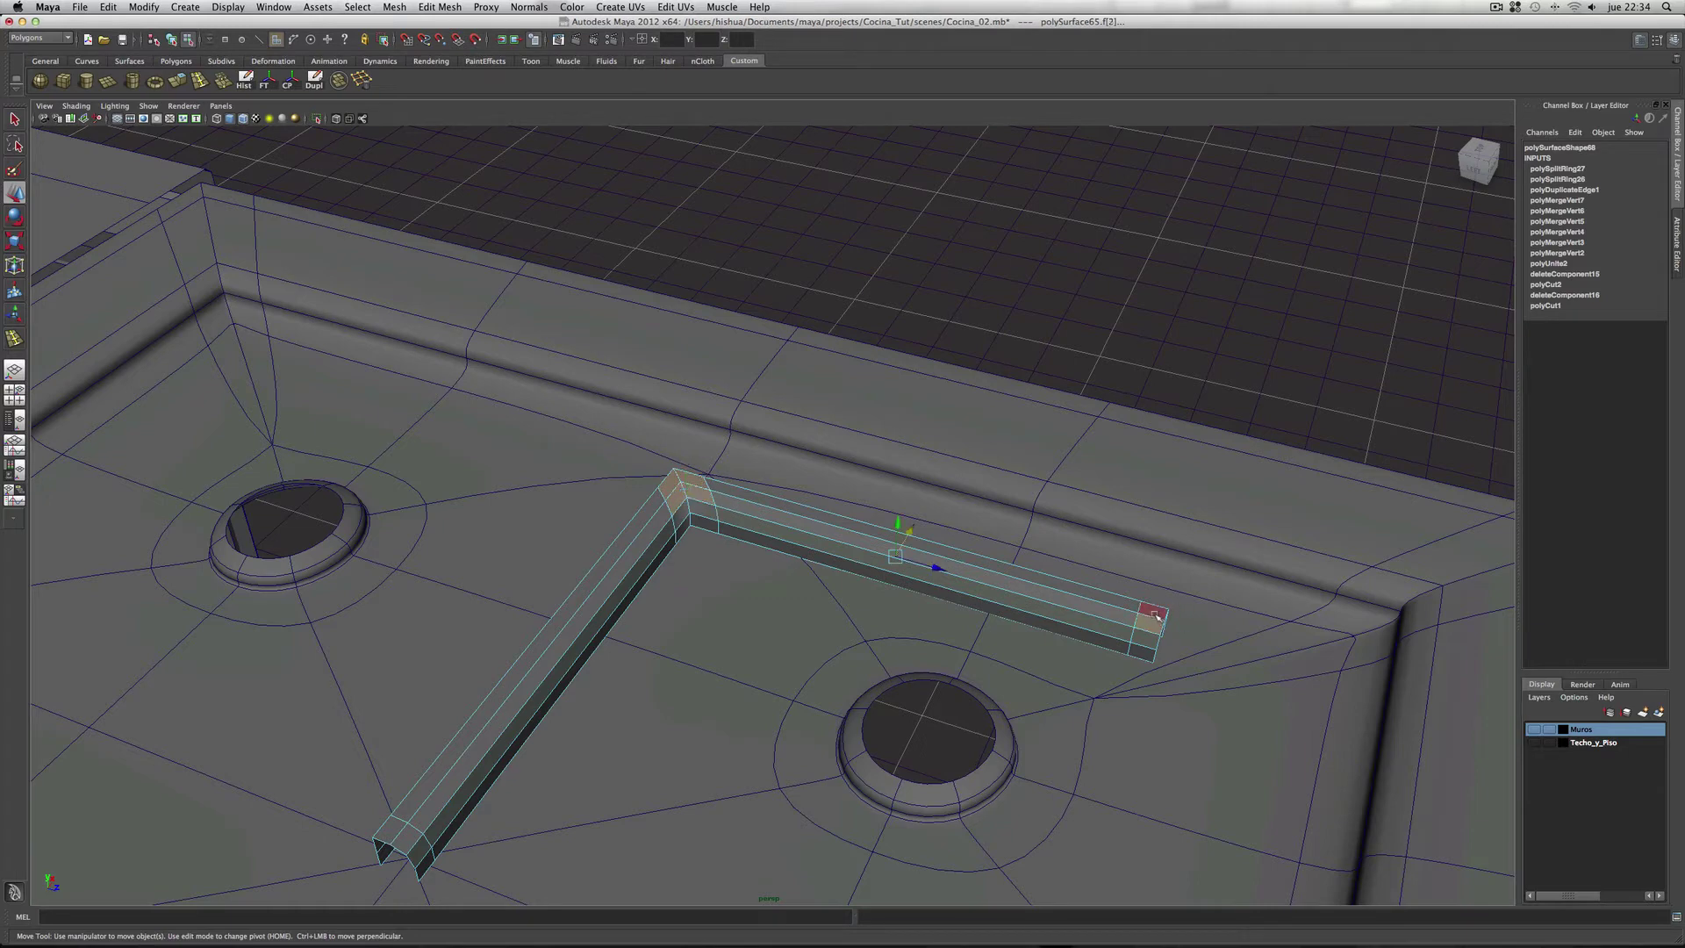
pyautogui.keyDown('shift'); pyautogui.click(1153, 618); pyautogui.keyUp('shift')
pyautogui.keyDown('shift'); pyautogui.click(406, 836); pyautogui.keyUp('shift')
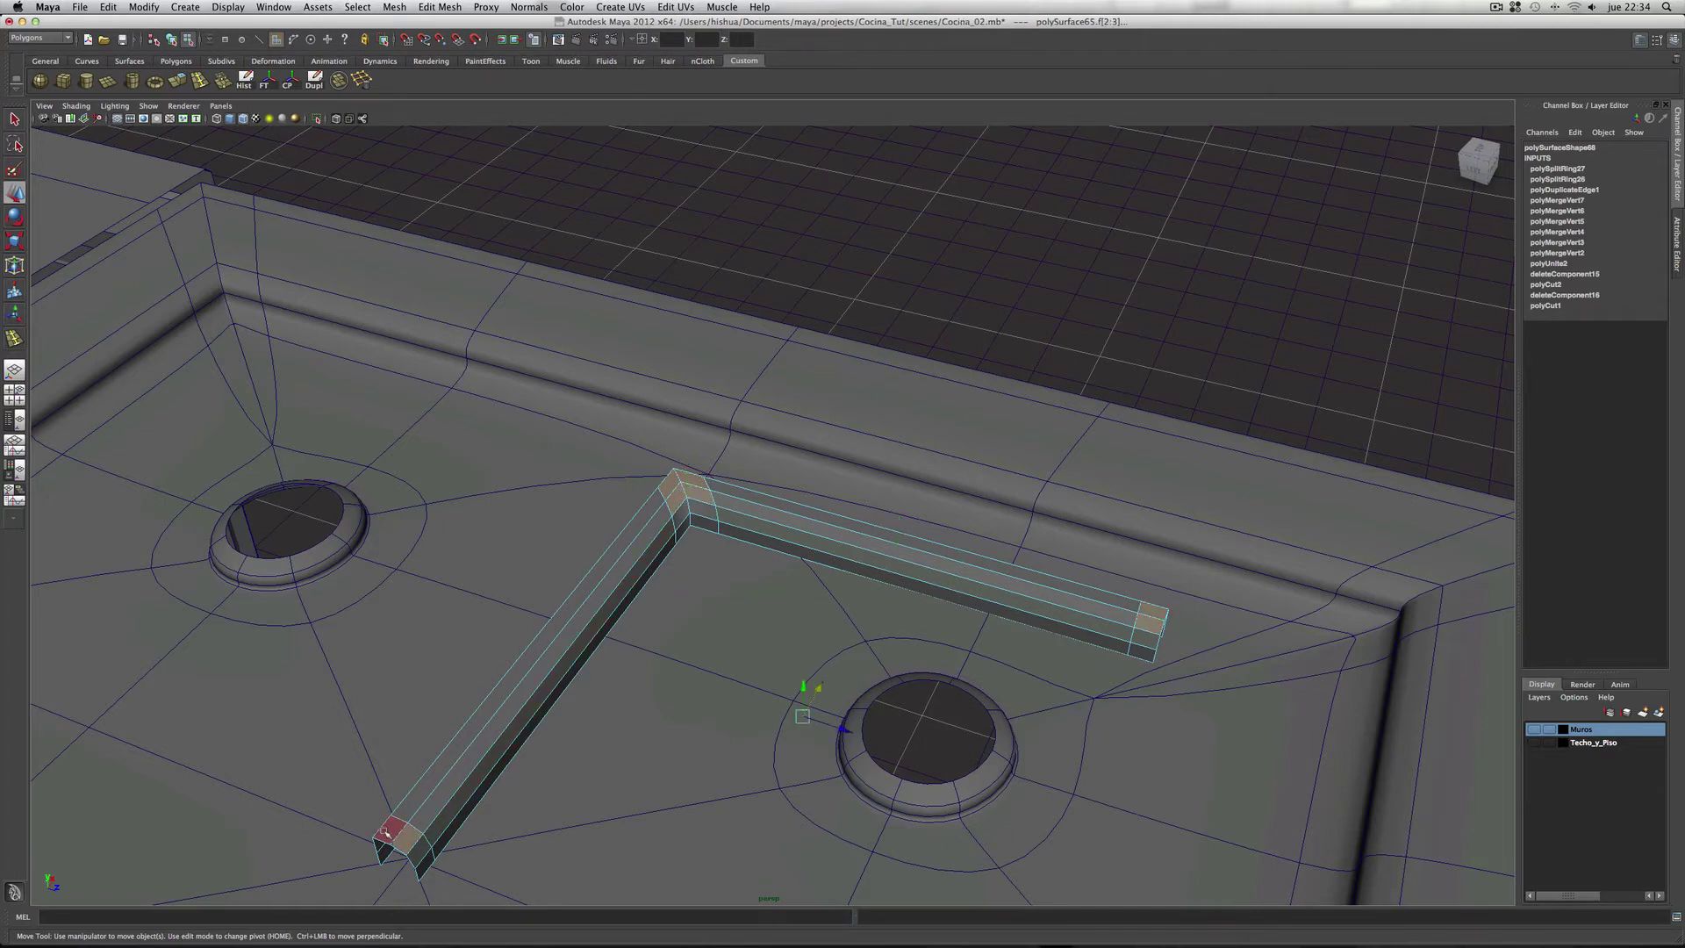
pyautogui.keyDown('alt'); pyautogui.moveTo(670, 731); pyautogui.dragTo(628, 703); pyautogui.keyUp('alt')
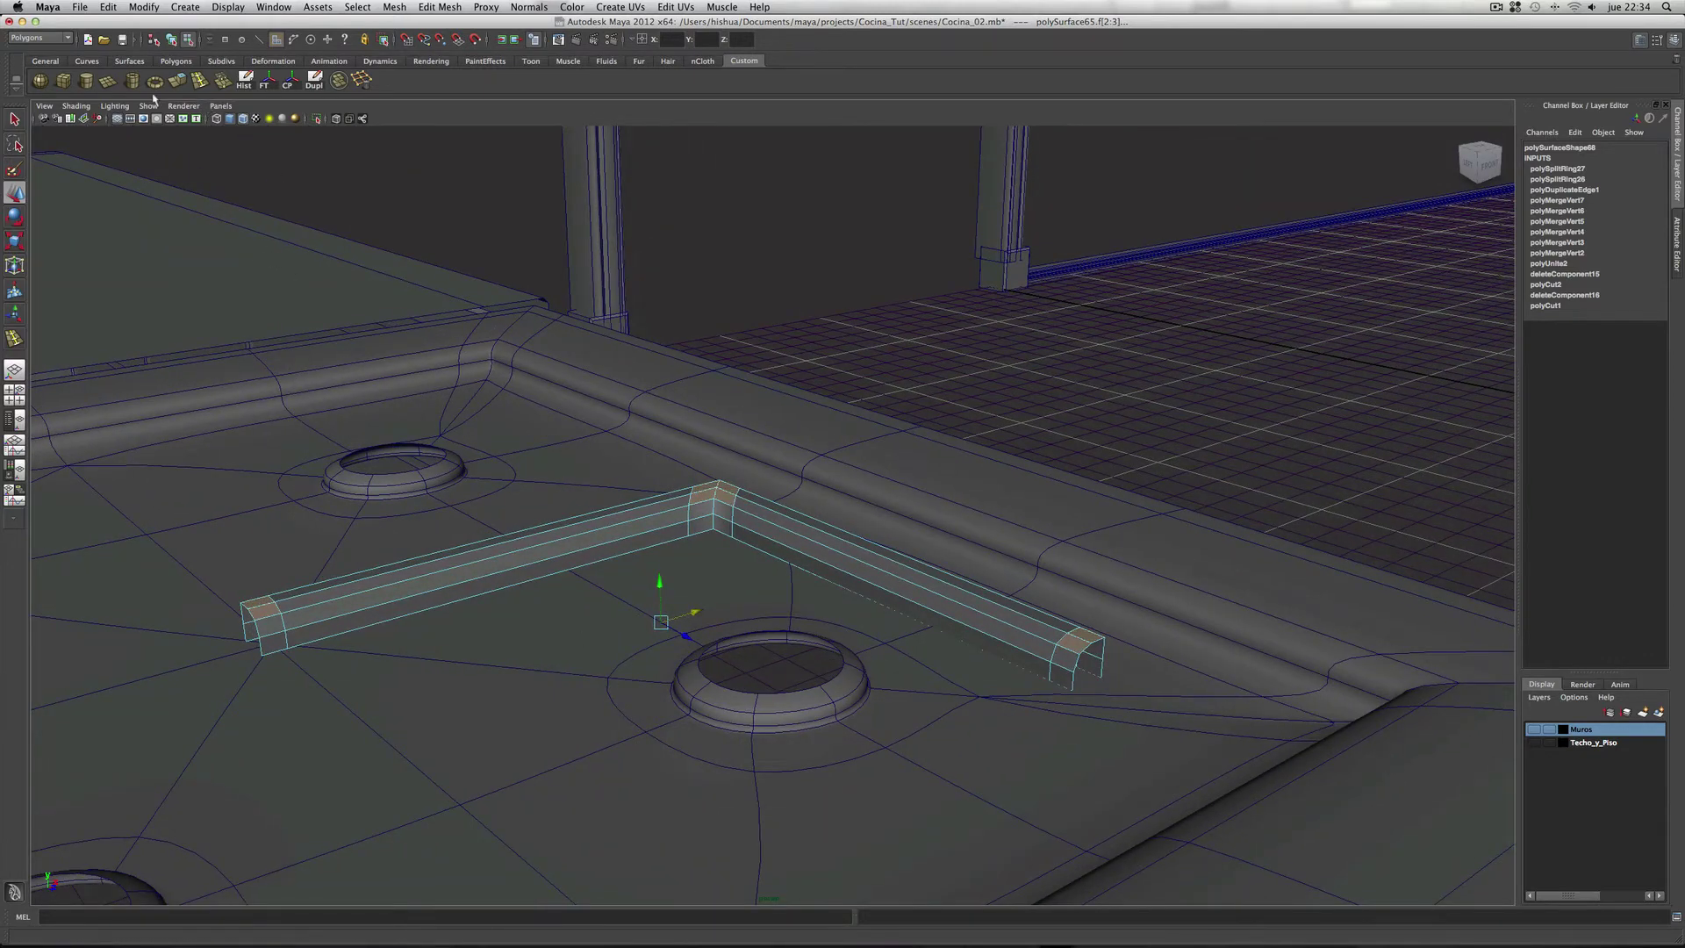
# Step: Extrude the selected faces upward about 2.5 units into raised posts
pyautogui.click(176, 81)
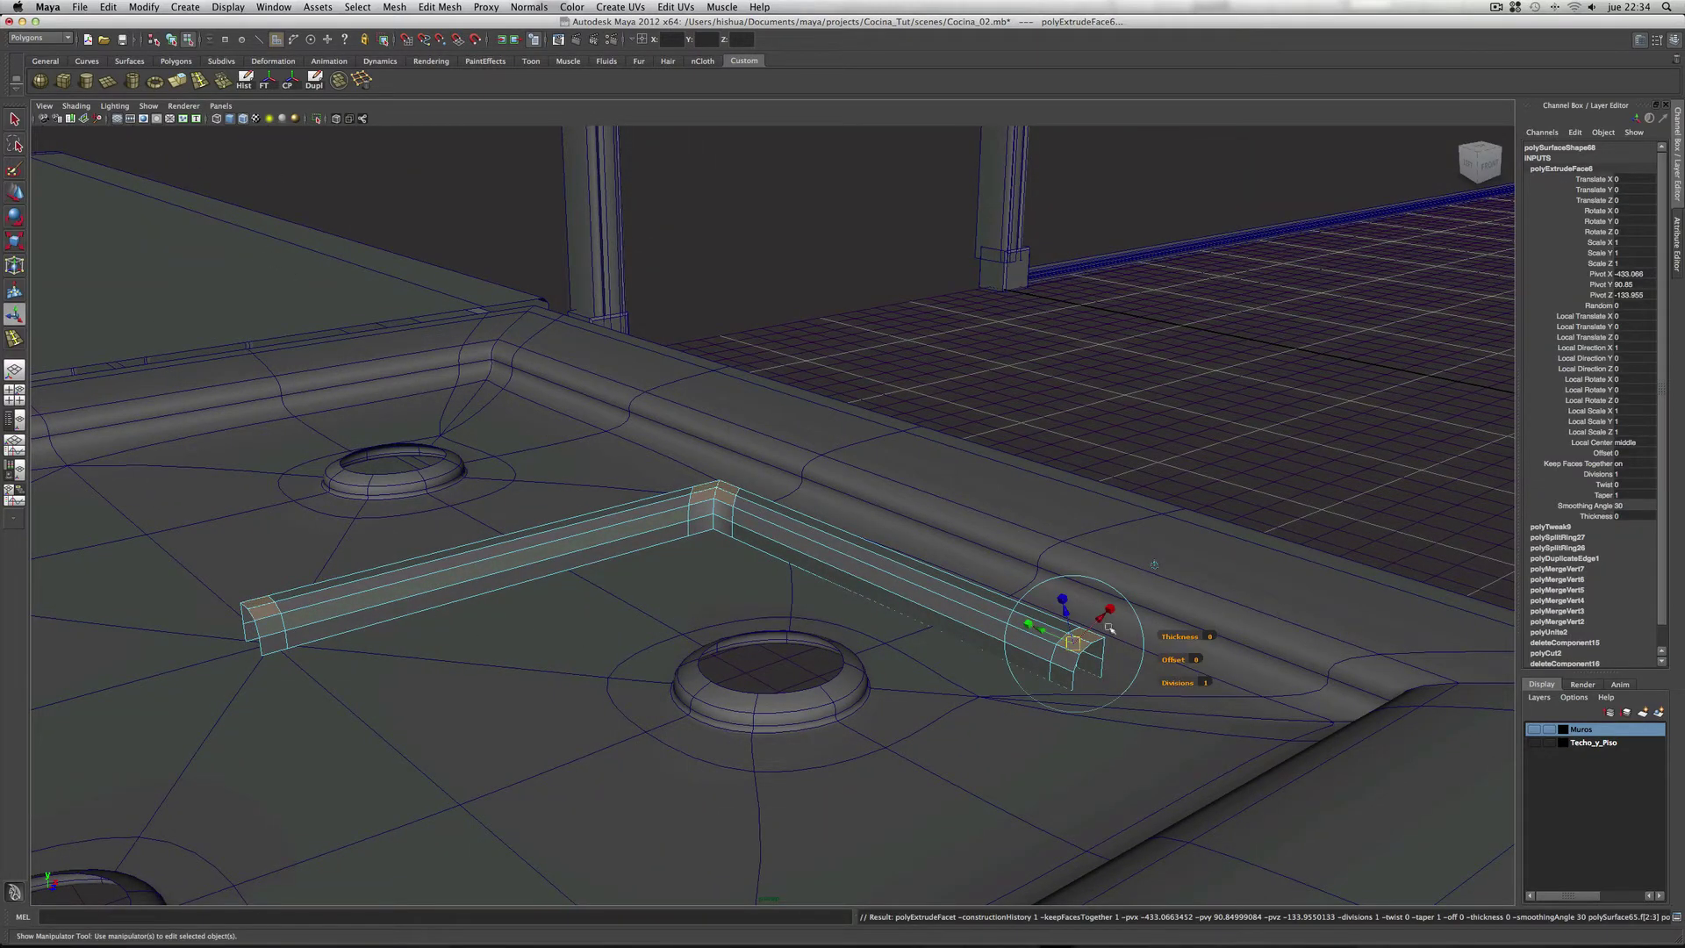
pyautogui.press('Insert')
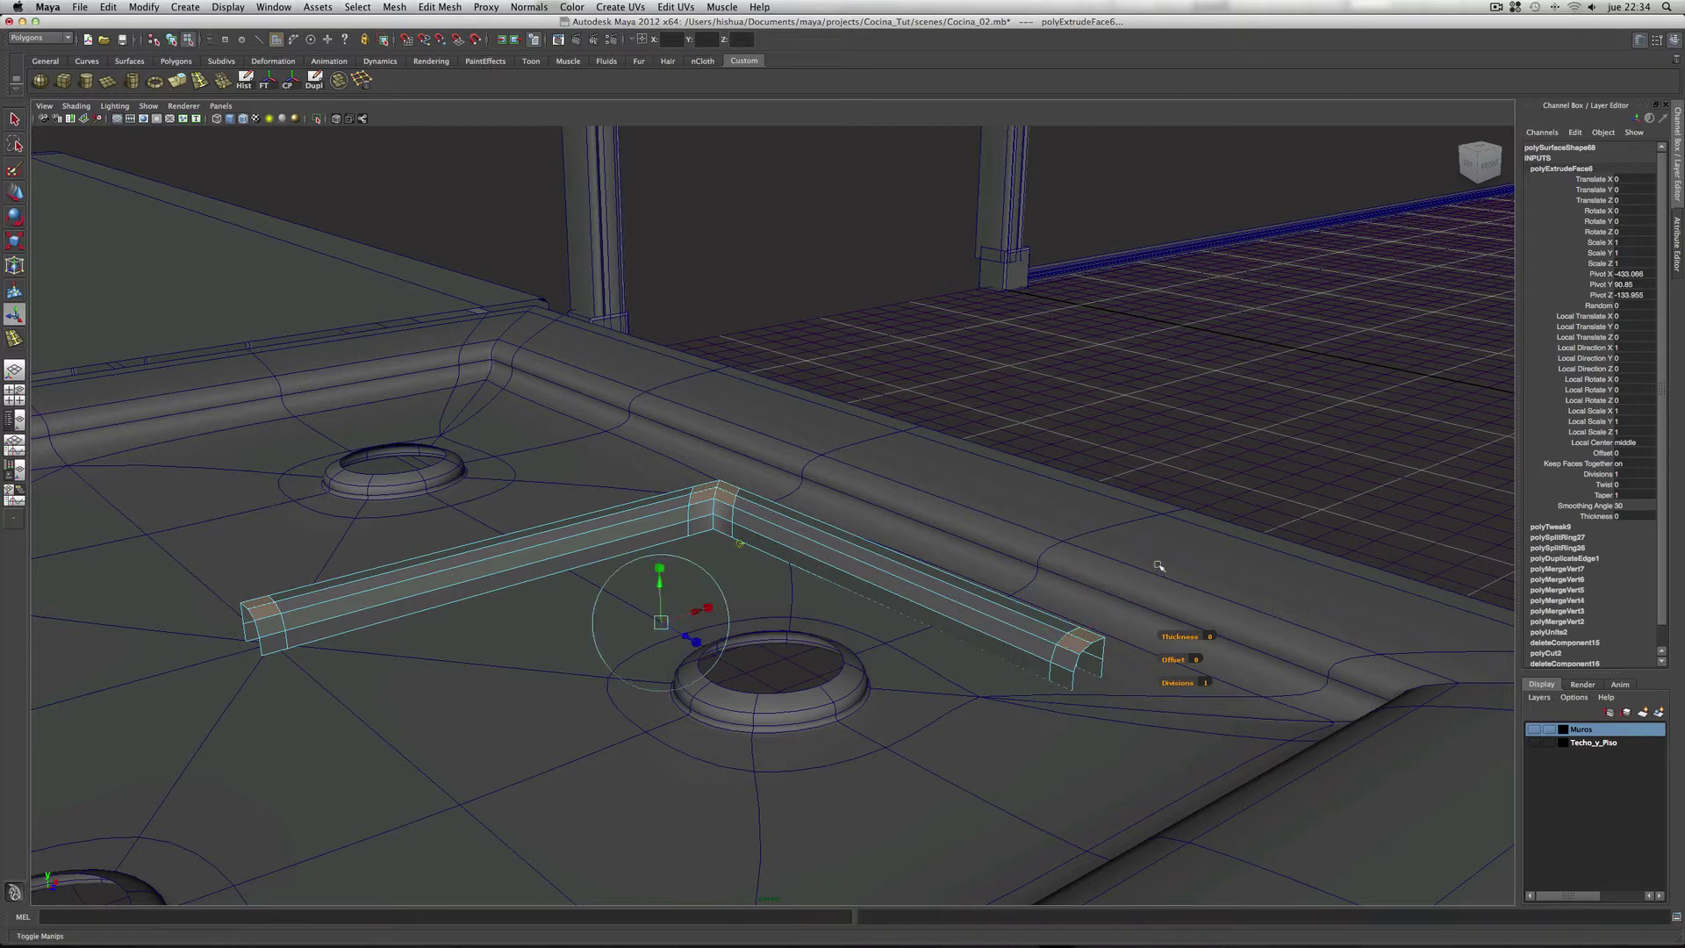
pyautogui.moveTo(662, 582); pyautogui.dragTo(660, 543)
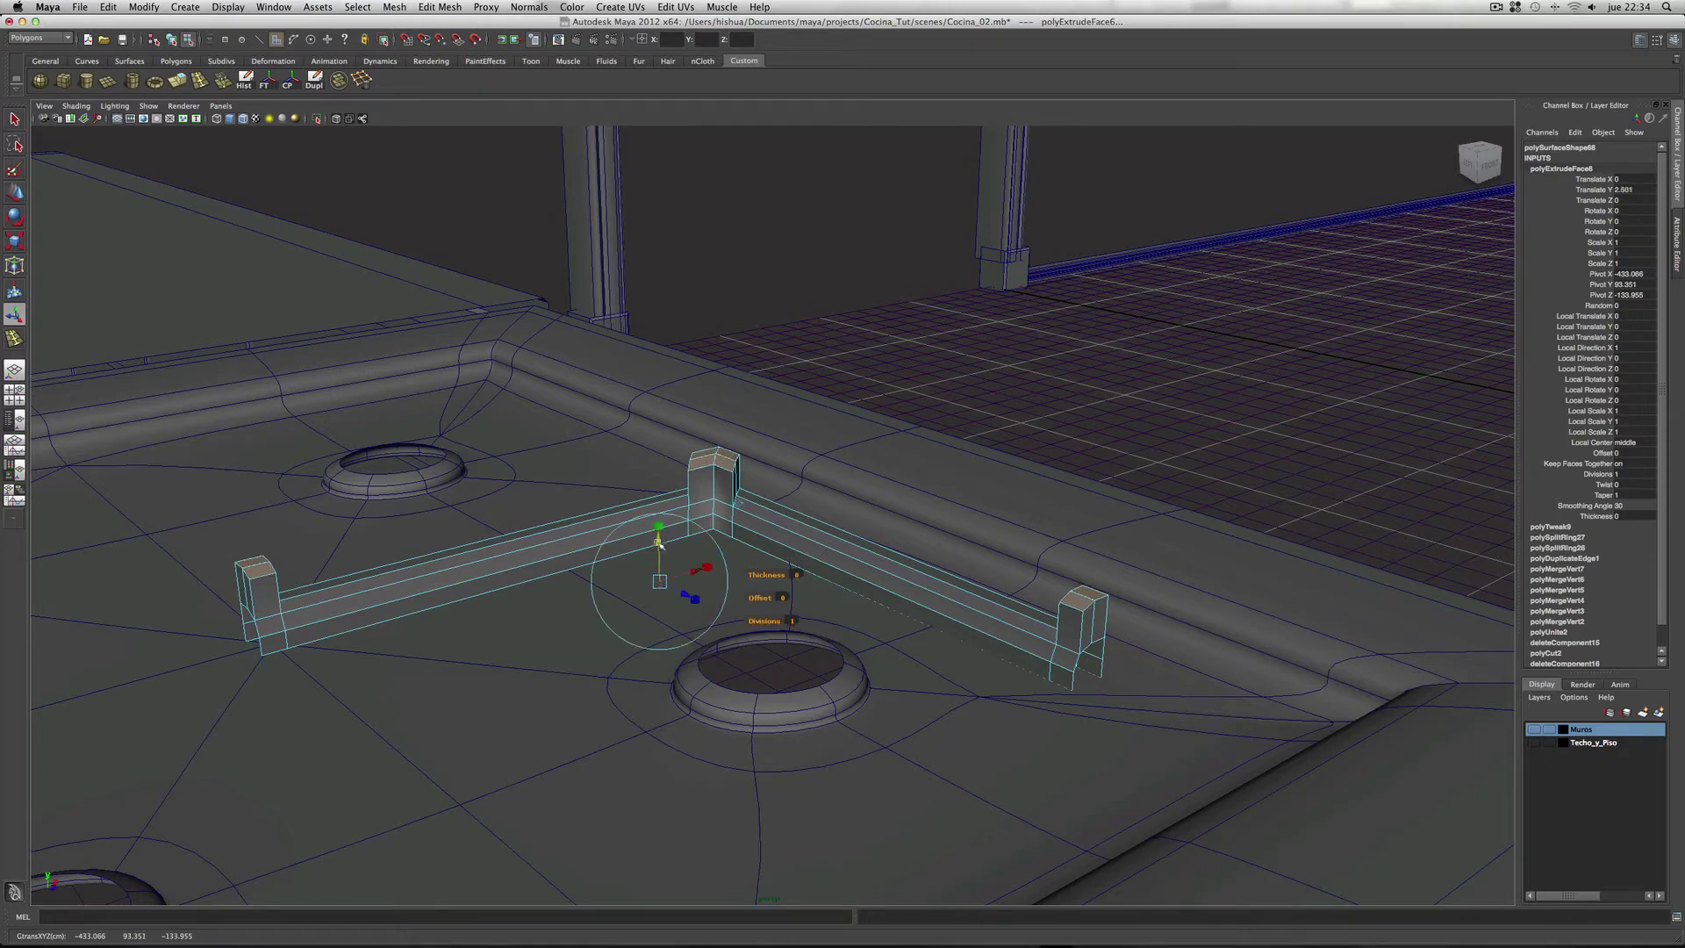
pyautogui.moveTo(553, 621)
pyautogui.keyDown('alt'); pyautogui.mouseDown()
pyautogui.moveTo(676, 612)
pyautogui.moveTo(681, 646)
pyautogui.mouseUp(); pyautogui.keyUp('alt')
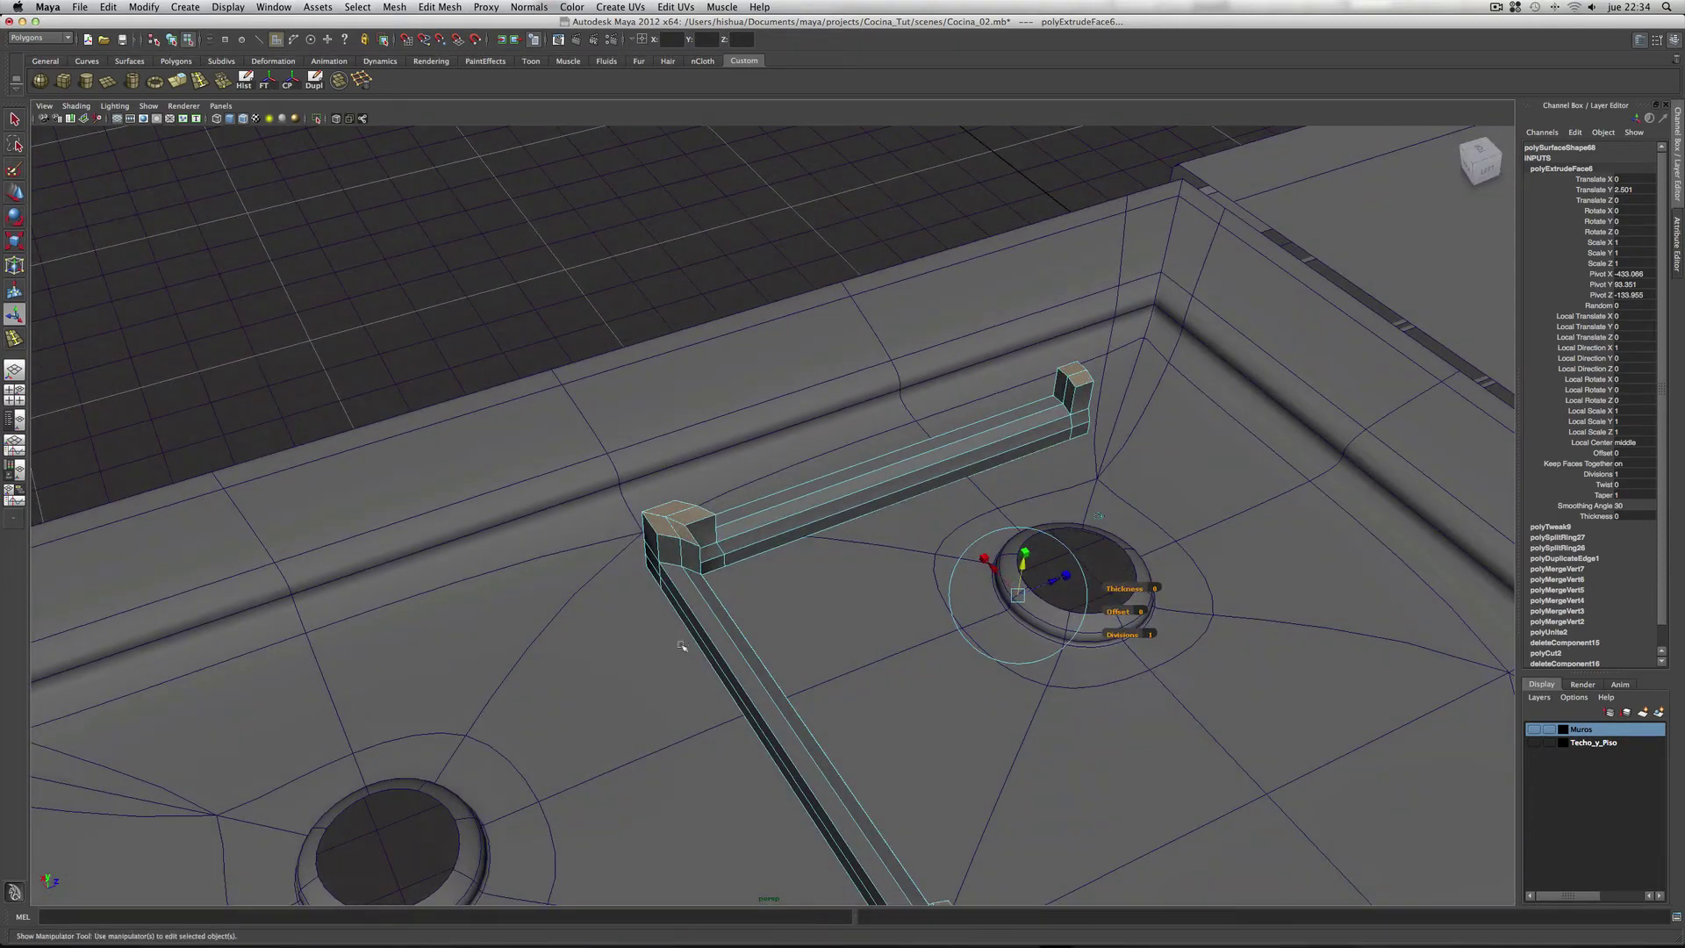
# Step: Scale the corner post's two top faces flat along Y
pyautogui.click(667, 531)
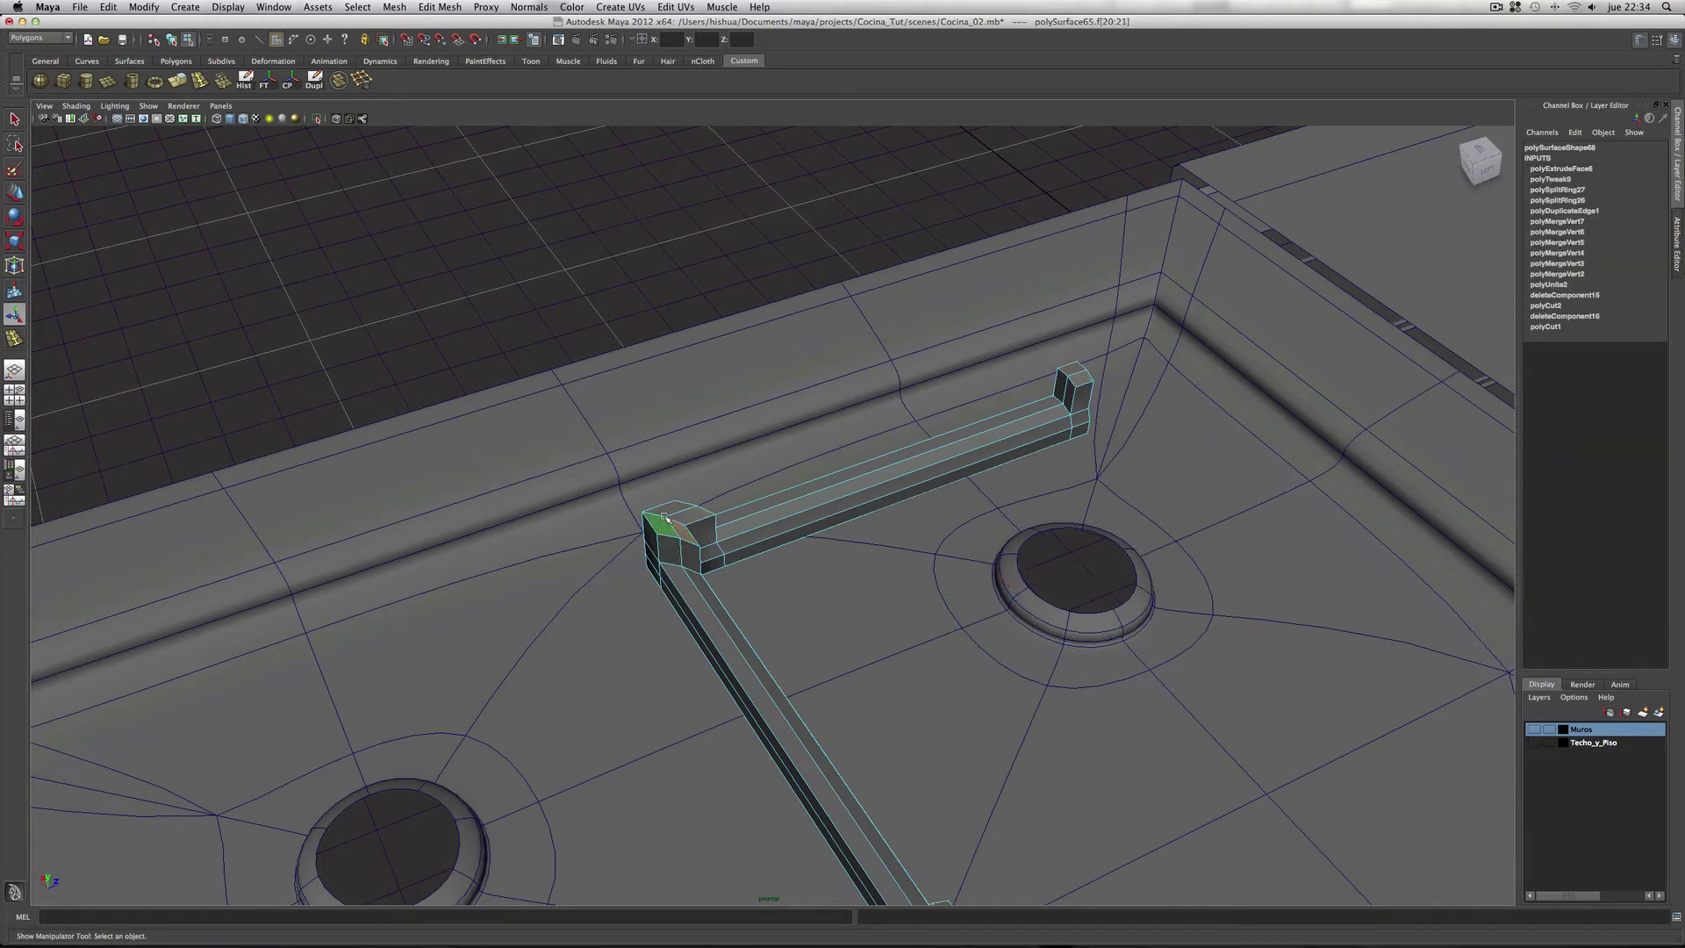
pyautogui.click(696, 516)
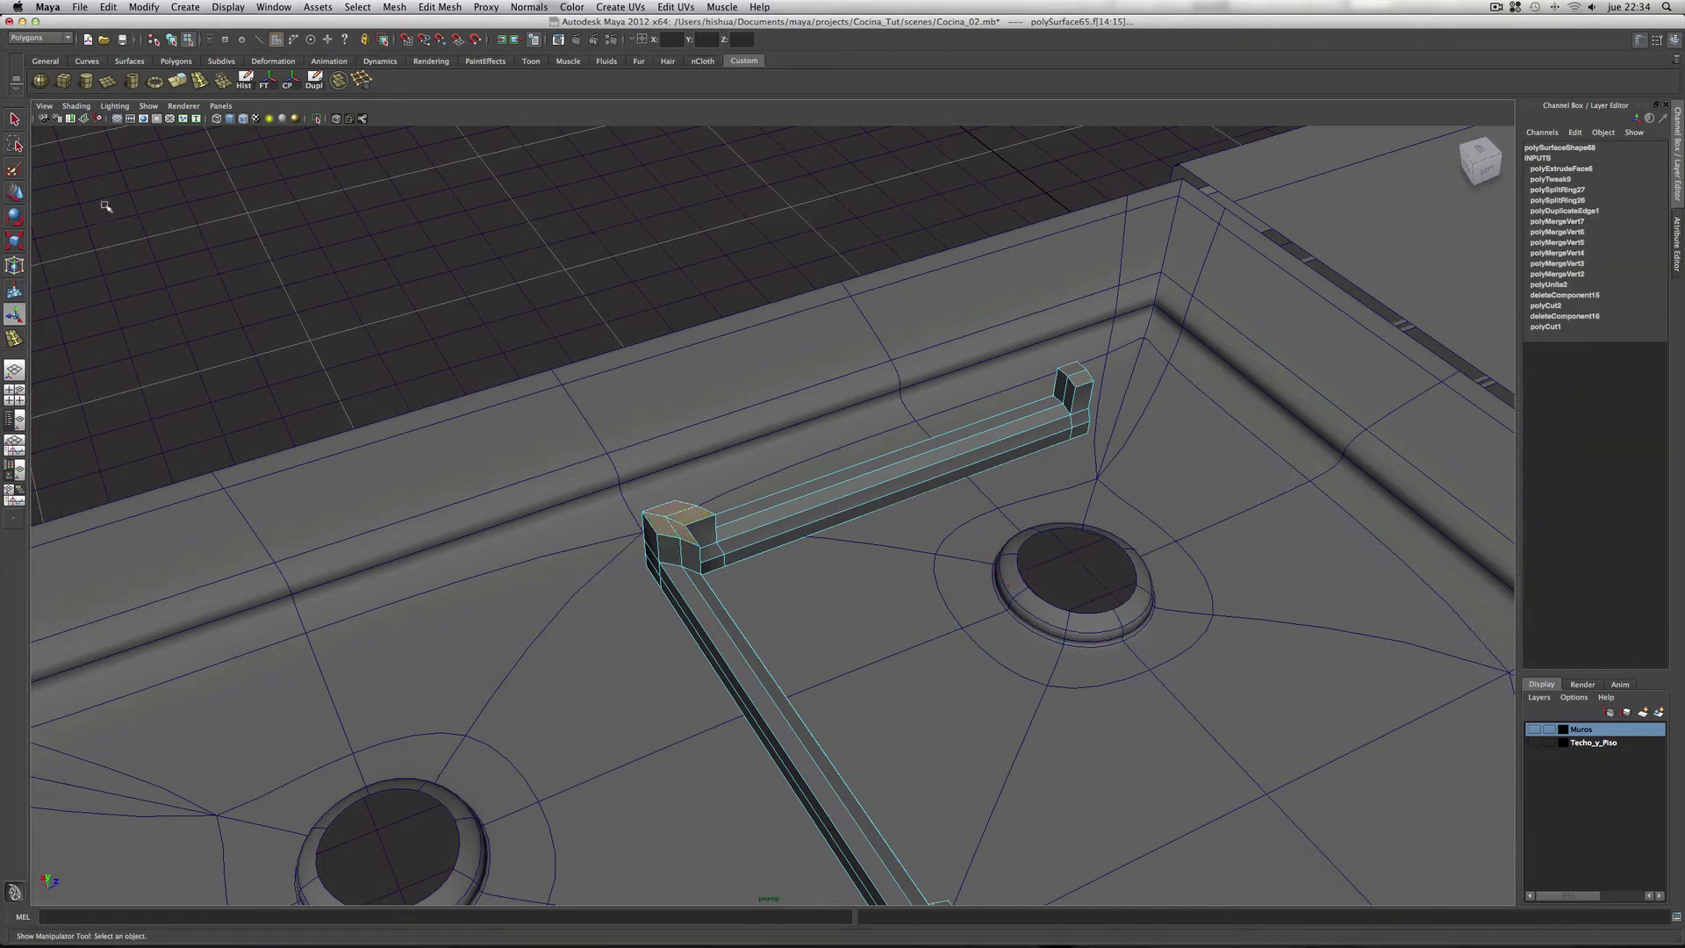
pyautogui.click(15, 241)
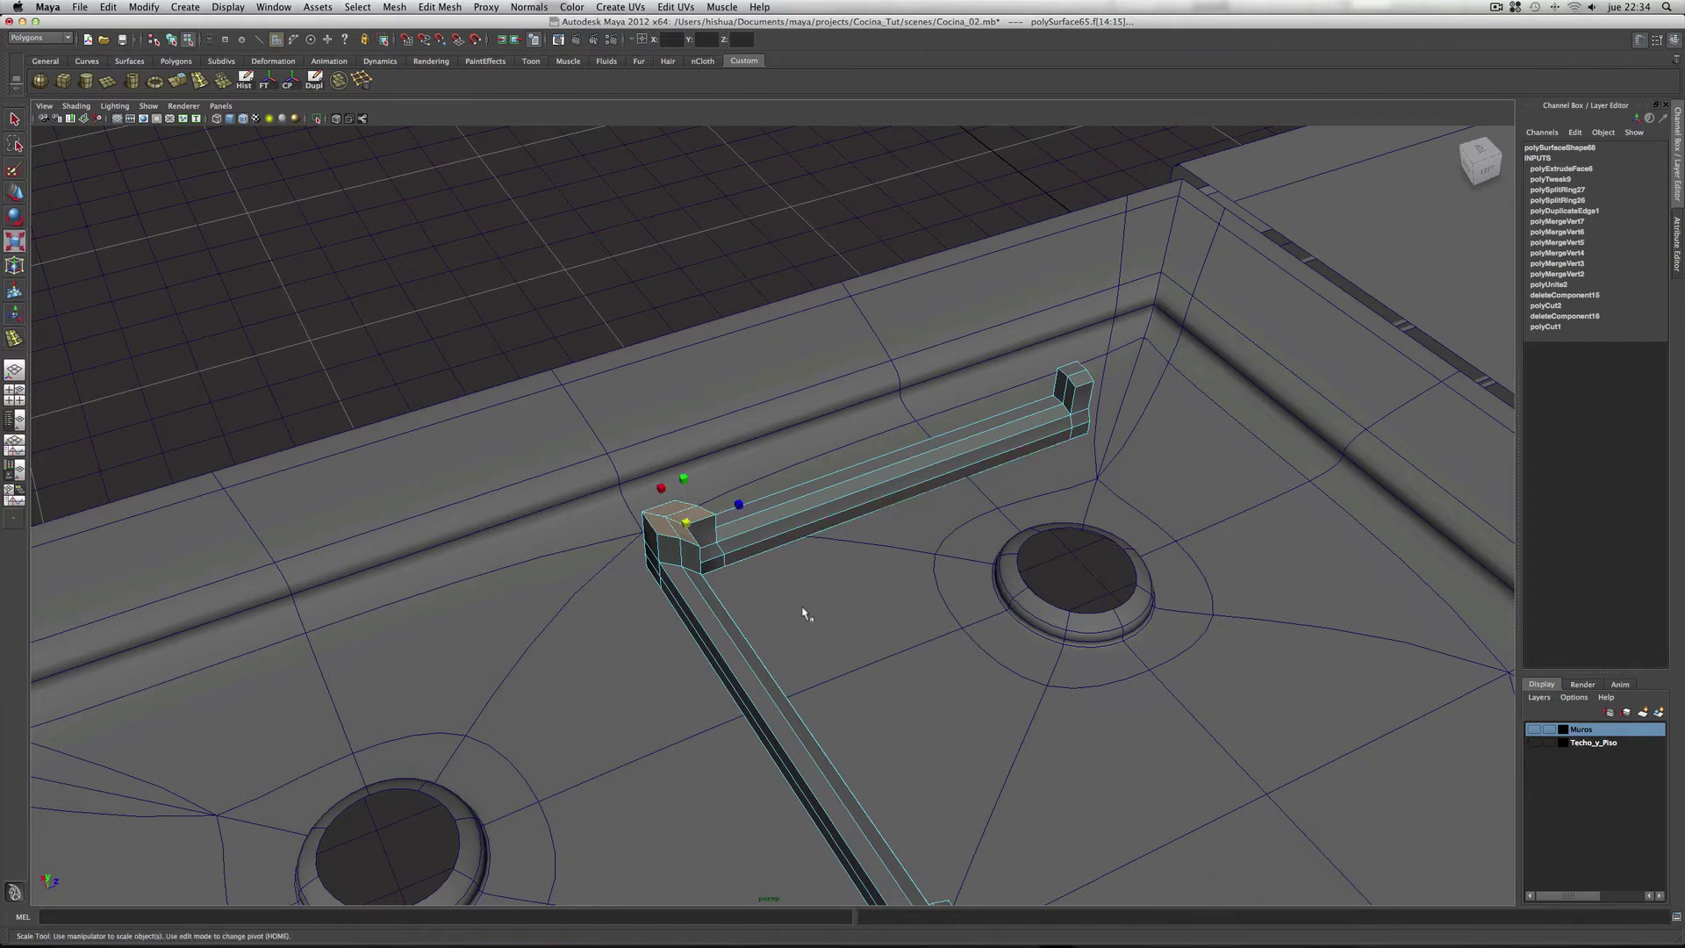
pyautogui.keyDown('alt'); pyautogui.moveTo(808, 613); pyautogui.dragTo(819, 579); pyautogui.keyUp('alt')
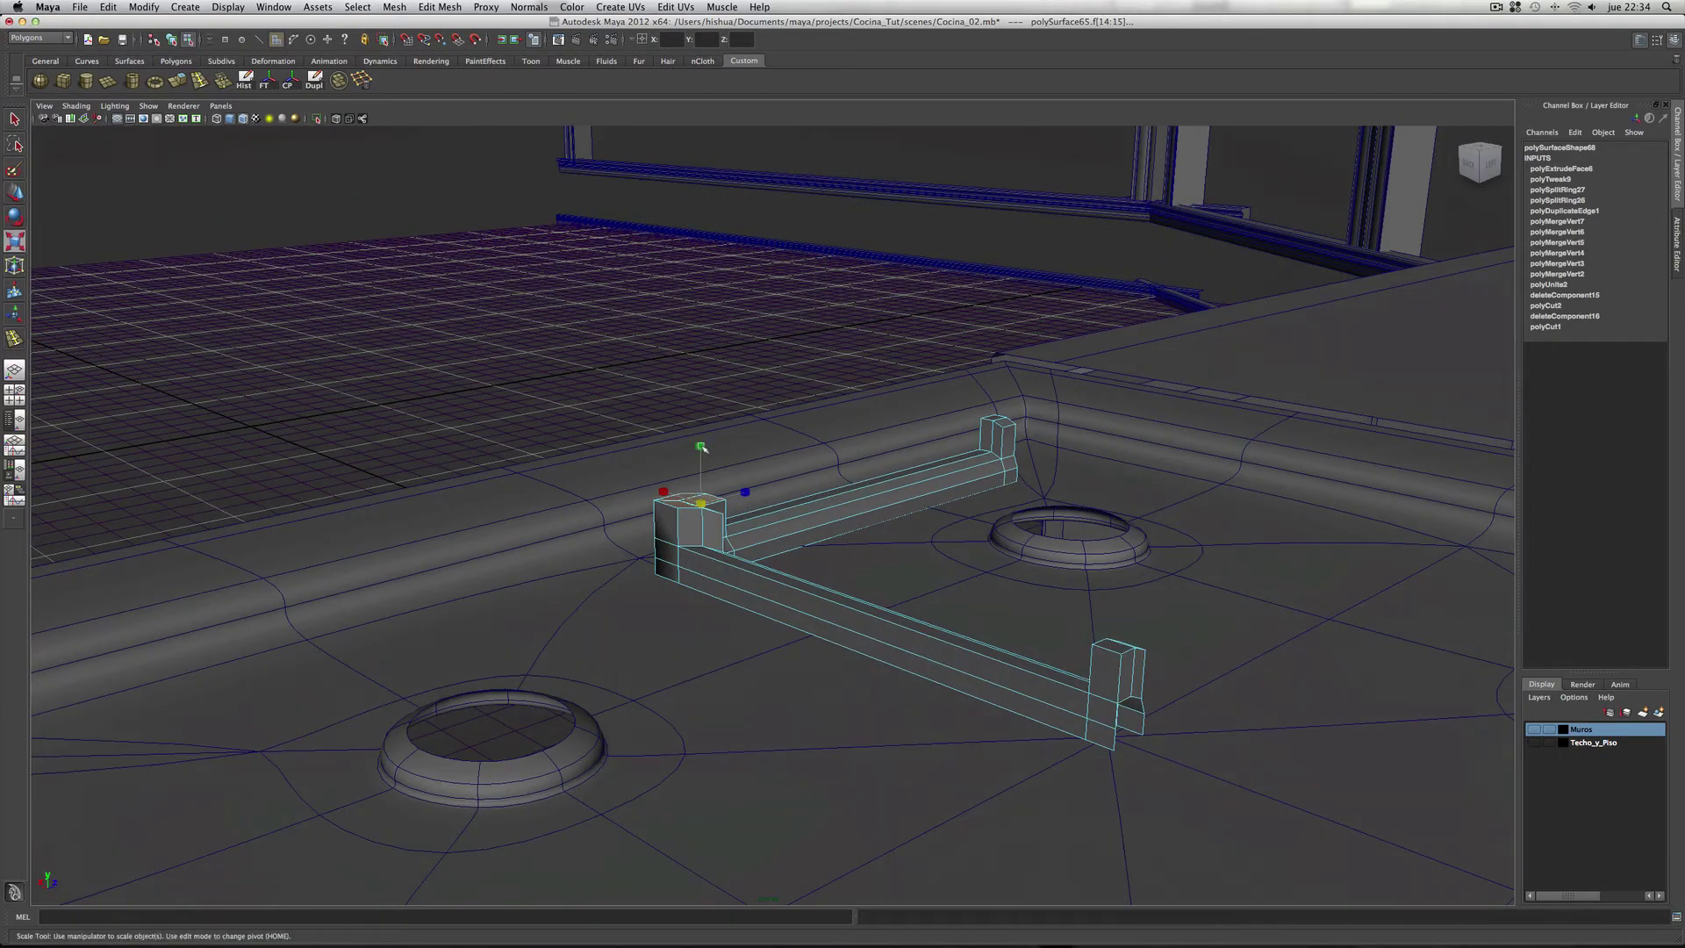
pyautogui.moveTo(703, 448); pyautogui.dragTo(702, 559)
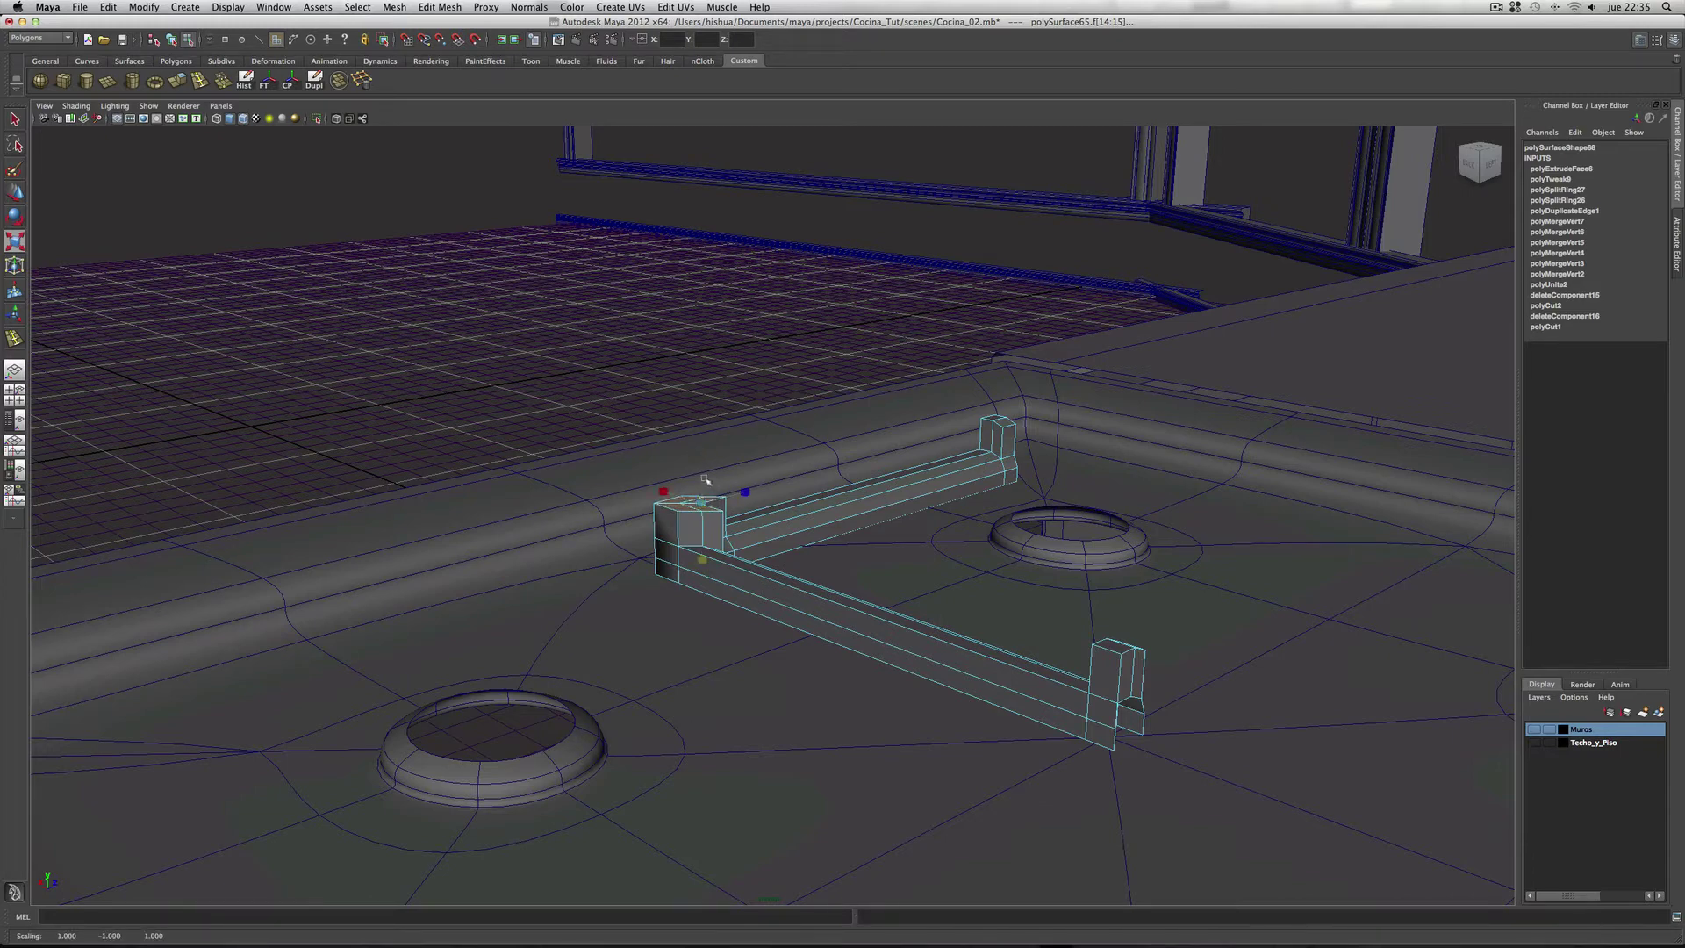
# Step: Flatten the top faces of the near and far end posts, then clear the selection
pyautogui.click(1118, 652)
pyautogui.keyDown('alt'); pyautogui.moveTo(1285, 716); pyautogui.dragTo(1176, 763); pyautogui.keyUp('alt')
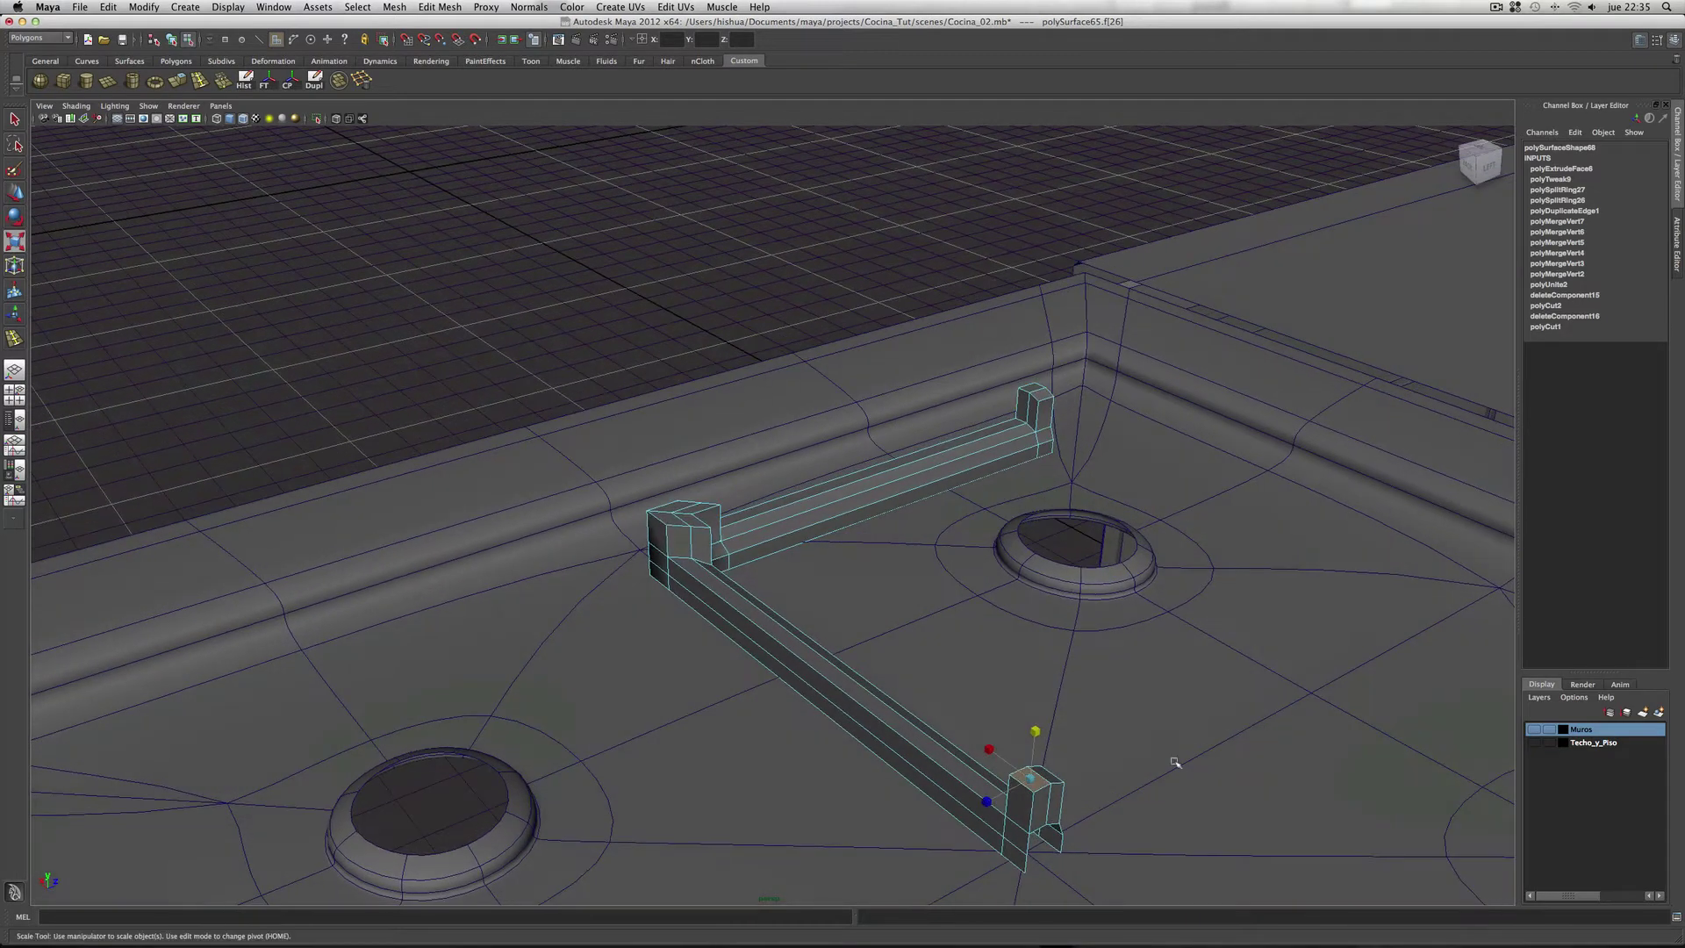
pyautogui.keyDown('shift'); pyautogui.click(1051, 776); pyautogui.keyUp('shift')
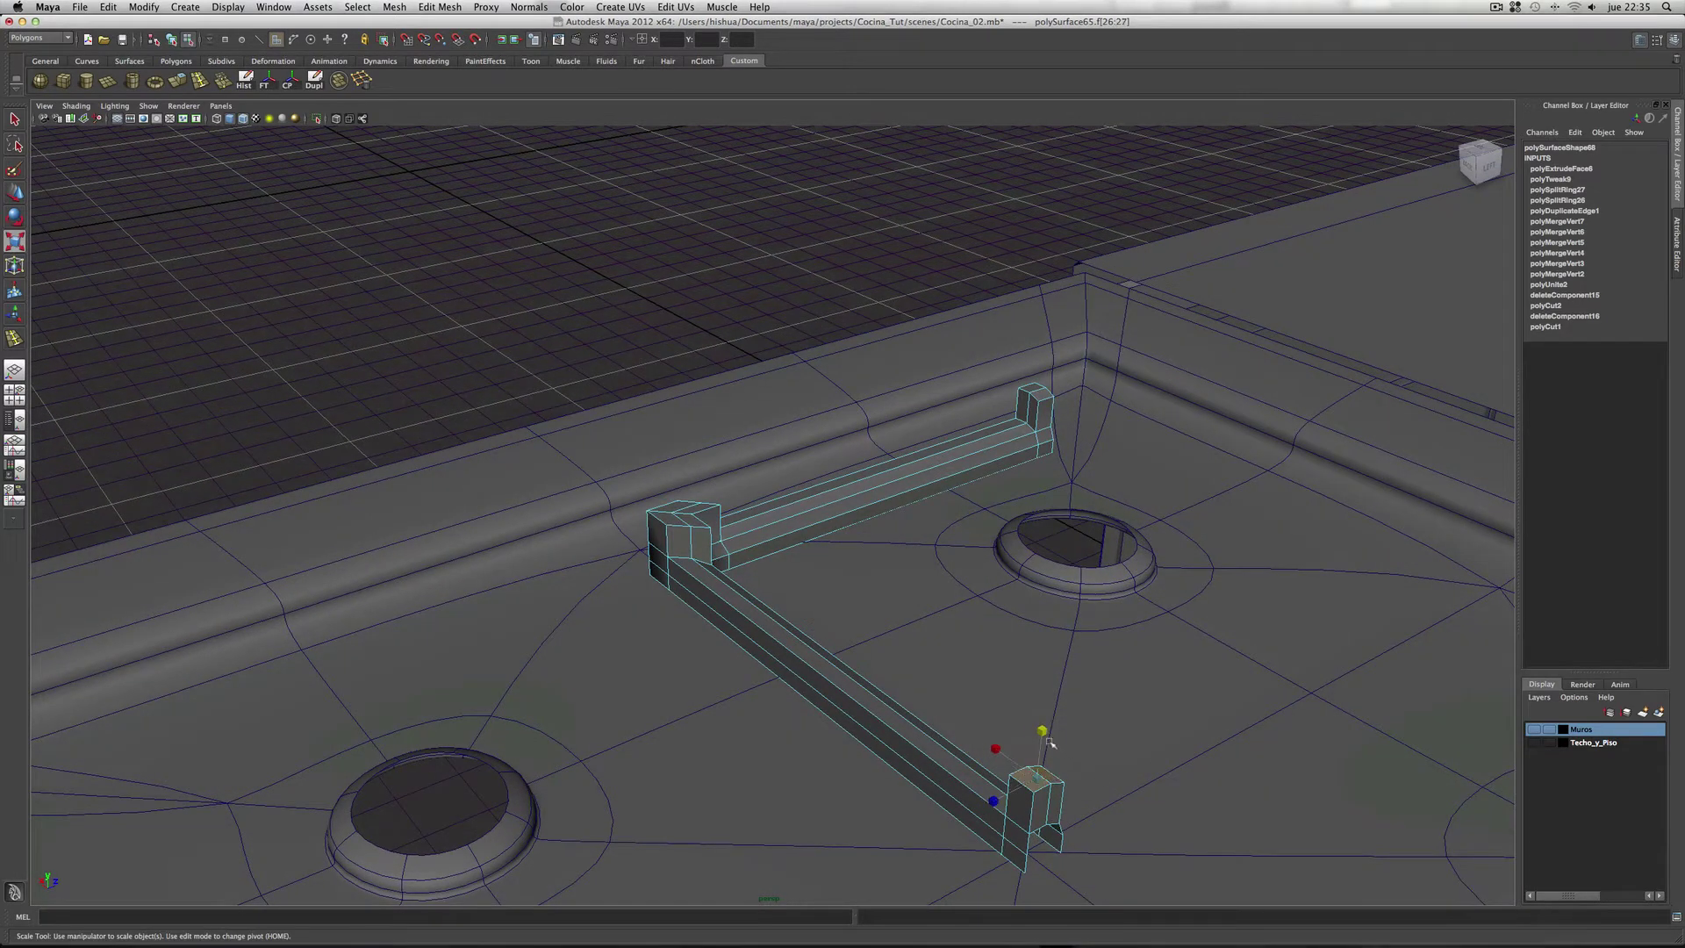
pyautogui.moveTo(1035, 731)
pyautogui.mouseDown()
pyautogui.moveTo(1041, 776)
pyautogui.moveTo(1038, 746)
pyautogui.mouseUp()
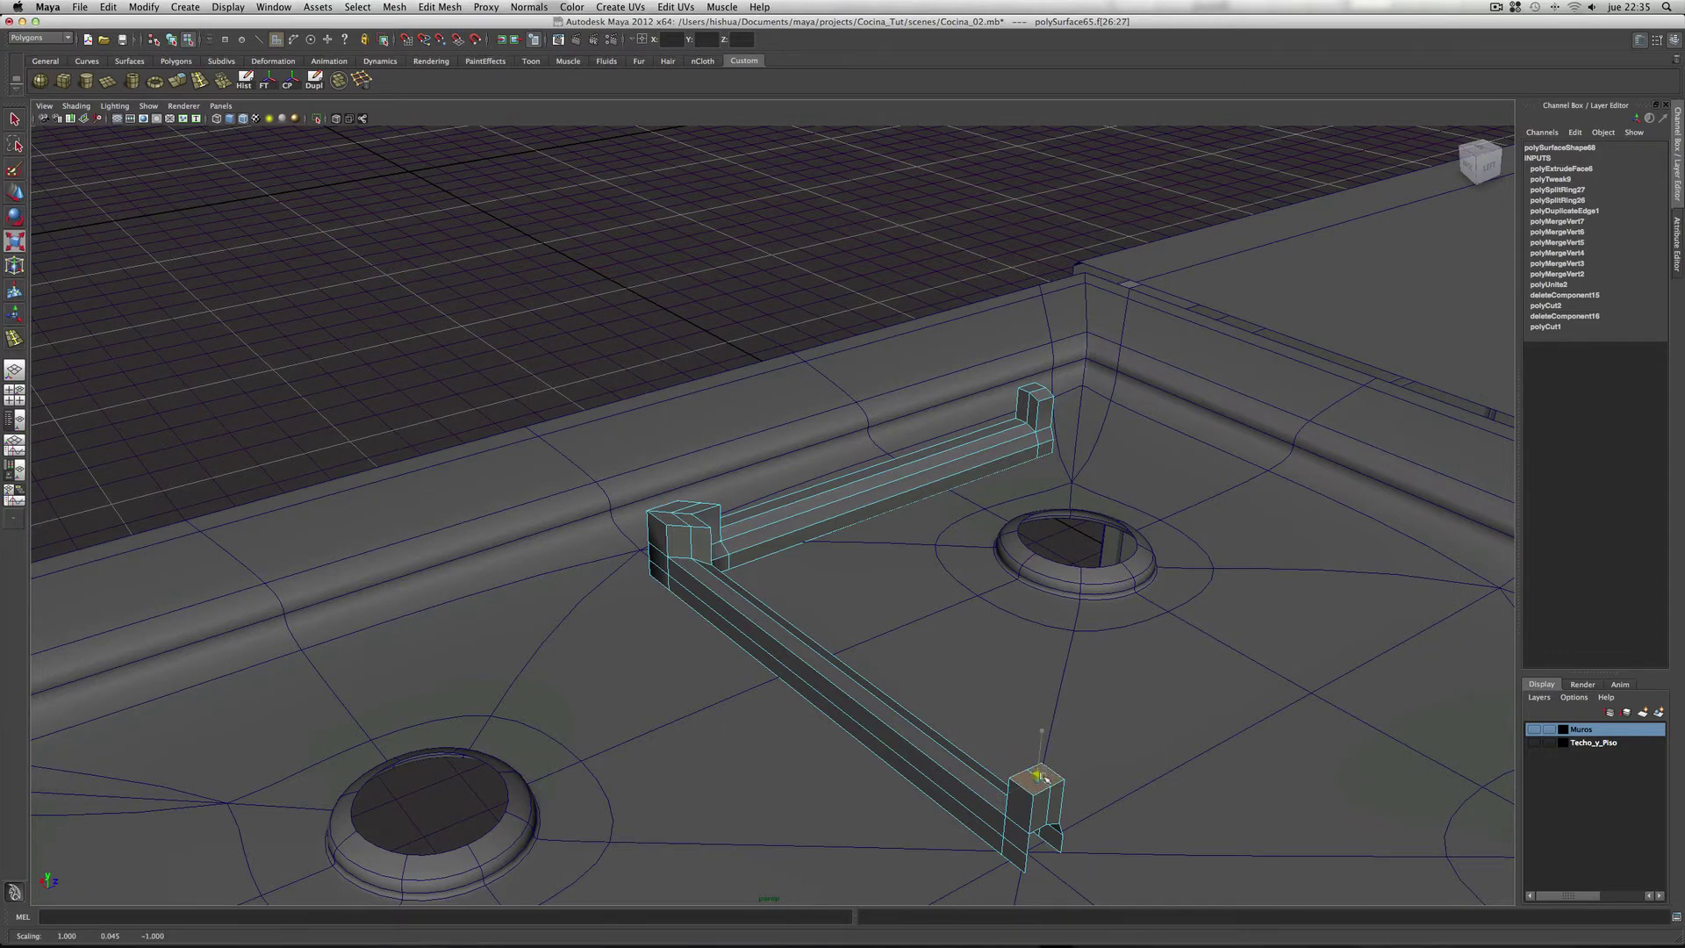
pyautogui.click(1036, 391)
pyautogui.keyDown('shift'); pyautogui.click(1035, 386); pyautogui.keyUp('shift')
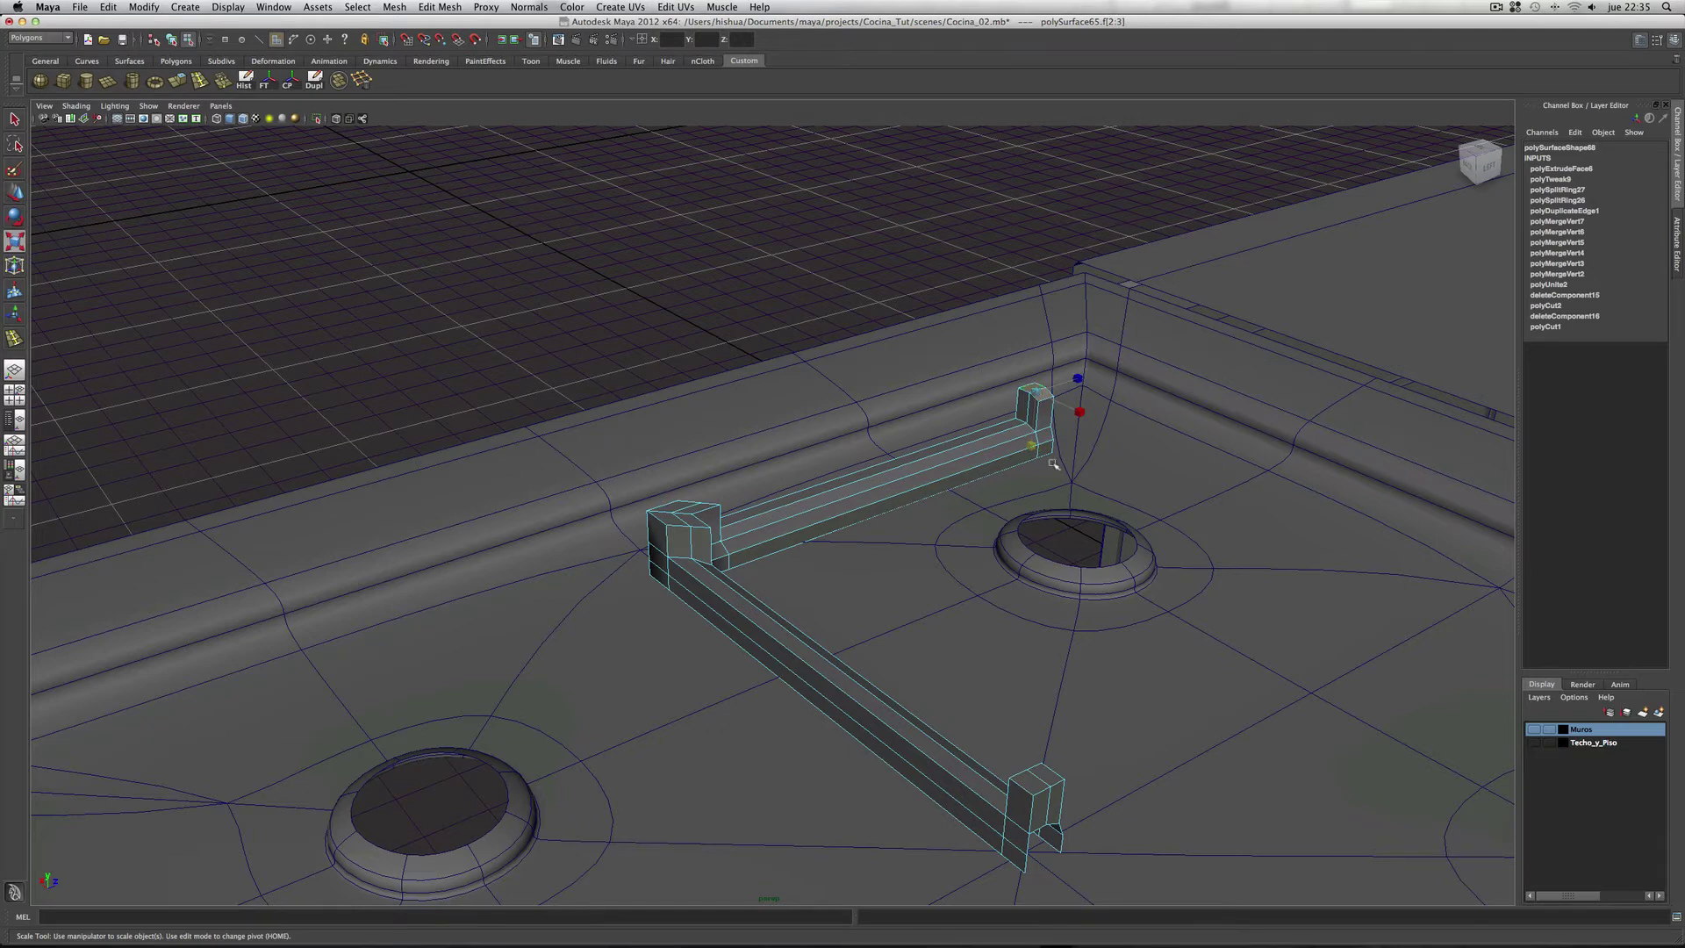
pyautogui.moveTo(1031, 445); pyautogui.dragTo(1036, 393)
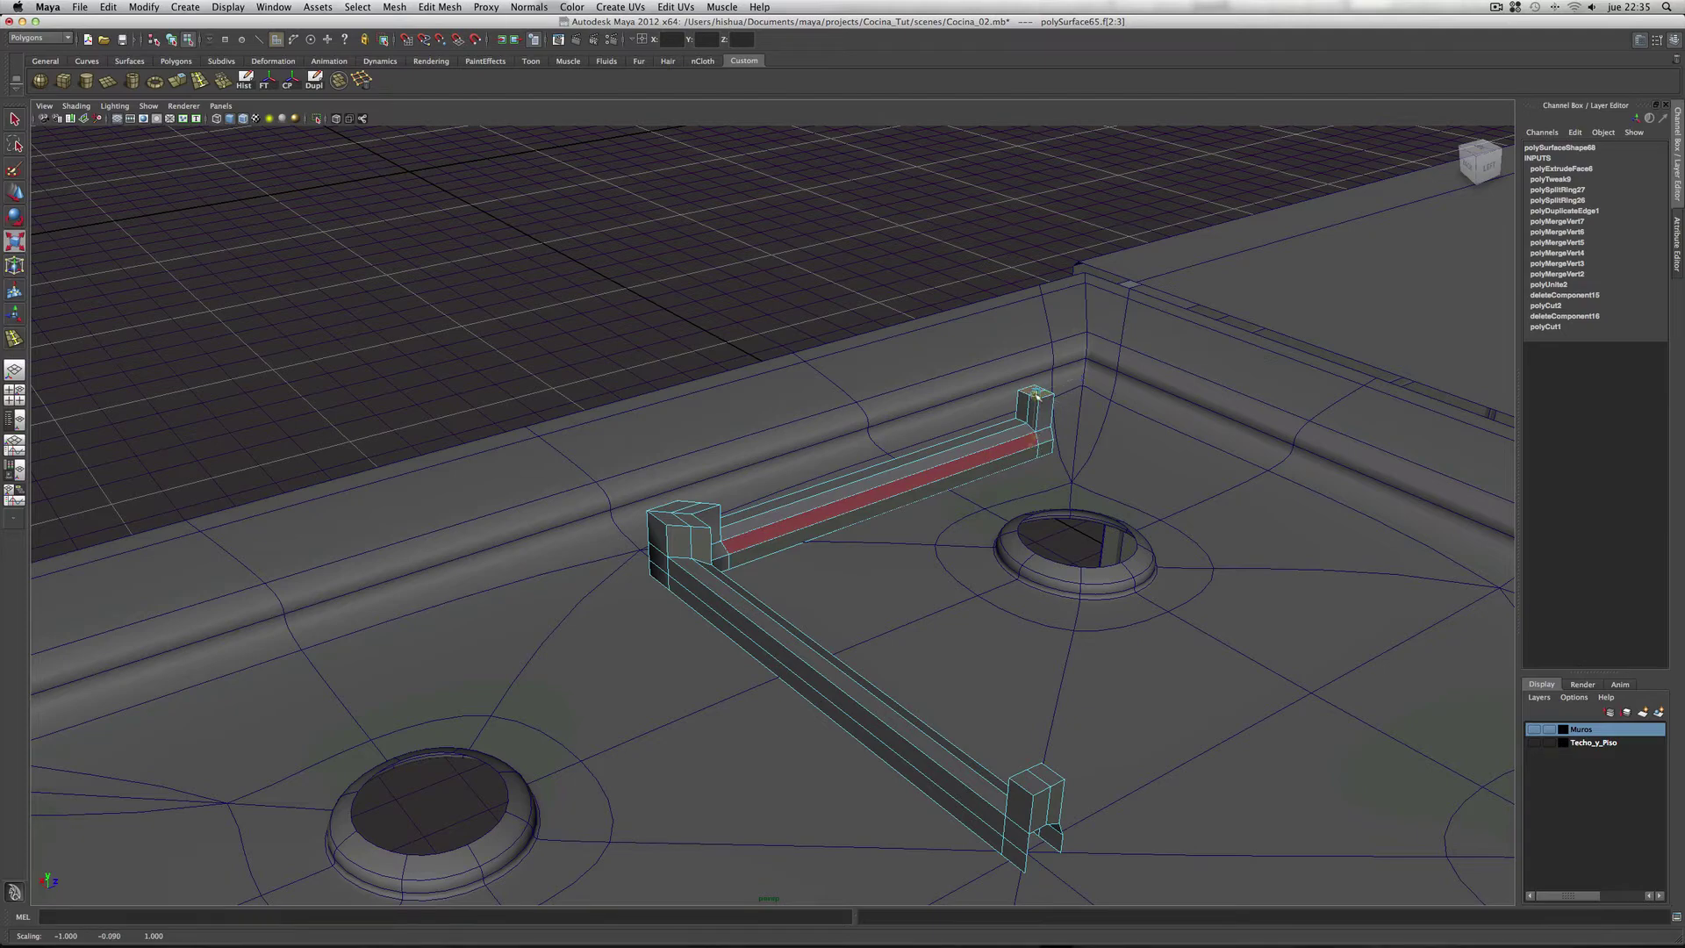
pyautogui.moveTo(1036, 392)
pyautogui.mouseDown()
pyautogui.moveTo(917, 374)
pyautogui.moveTo(1036, 532)
pyautogui.moveTo(997, 553)
pyautogui.moveTo(790, 556)
pyautogui.moveTo(865, 564)
pyautogui.moveTo(778, 538)
pyautogui.moveTo(835, 571)
pyautogui.moveTo(872, 564)
pyautogui.mouseUp()
pyautogui.click(940, 365)
# Step: Insert edge loops near the tops of the corner post and both end posts of the L-shaped bar
pyautogui.keyDown('alt'); pyautogui.moveTo(873, 564); pyautogui.dragTo(801, 560, button='right'); pyautogui.keyUp('alt')
pyautogui.moveTo(801, 561)
pyautogui.keyDown('alt'); pyautogui.mouseDown()
pyautogui.moveTo(720, 553)
pyautogui.moveTo(762, 556)
pyautogui.mouseUp(); pyautogui.keyUp('alt')
pyautogui.press('r')
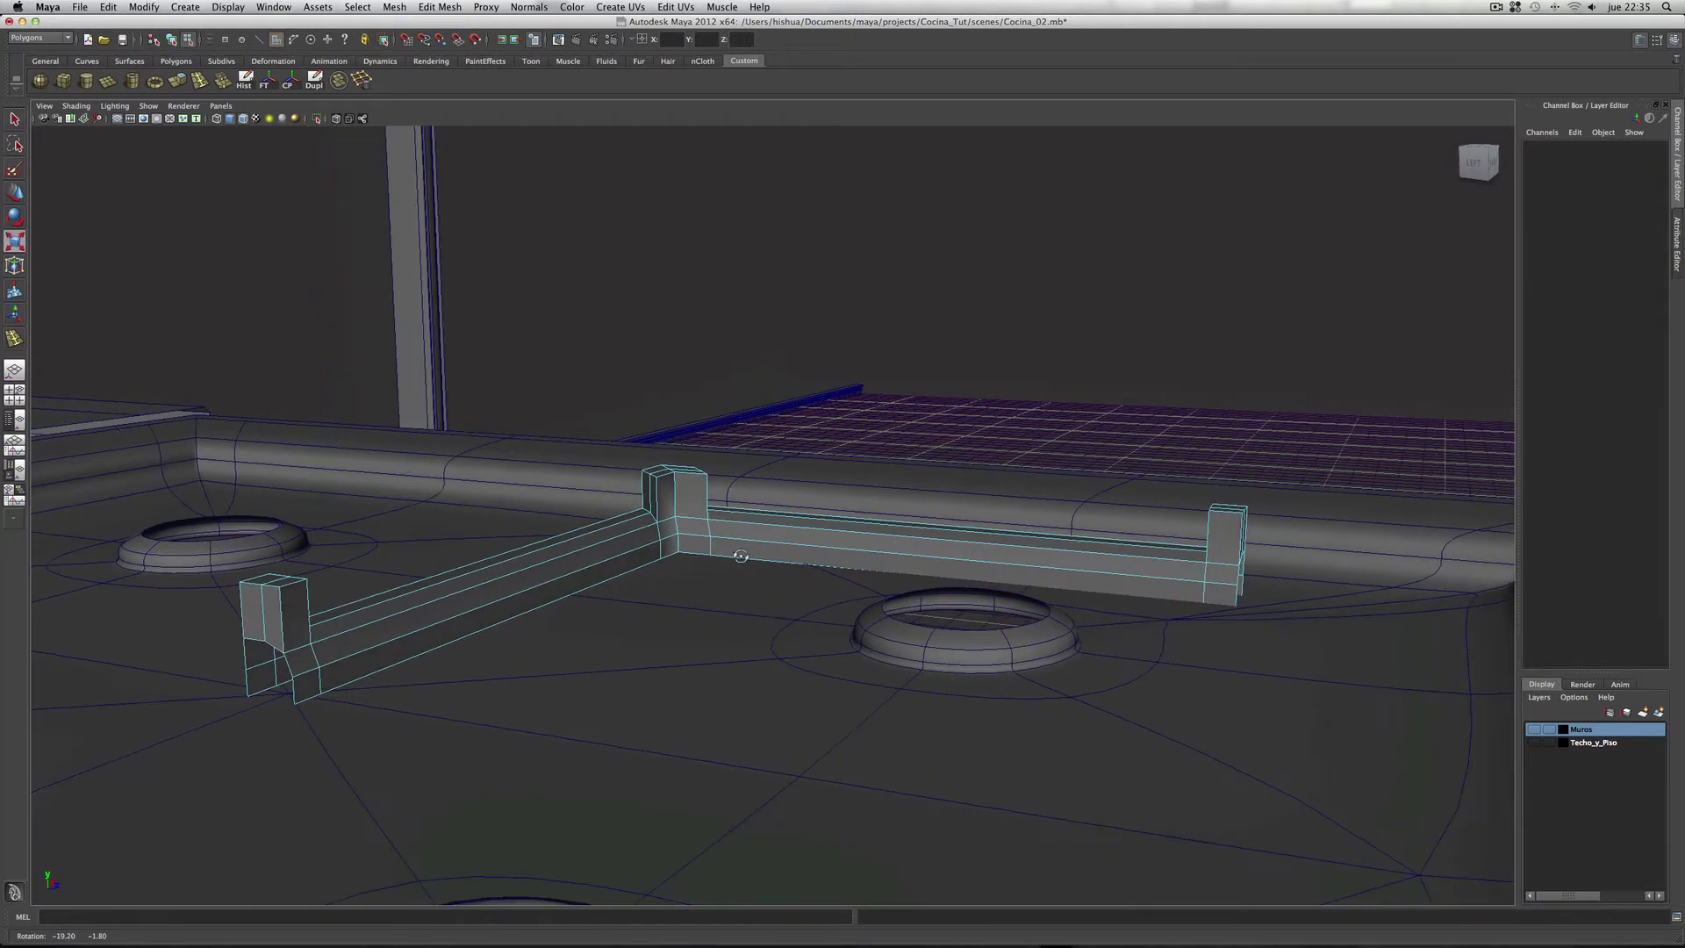
pyautogui.click(200, 80)
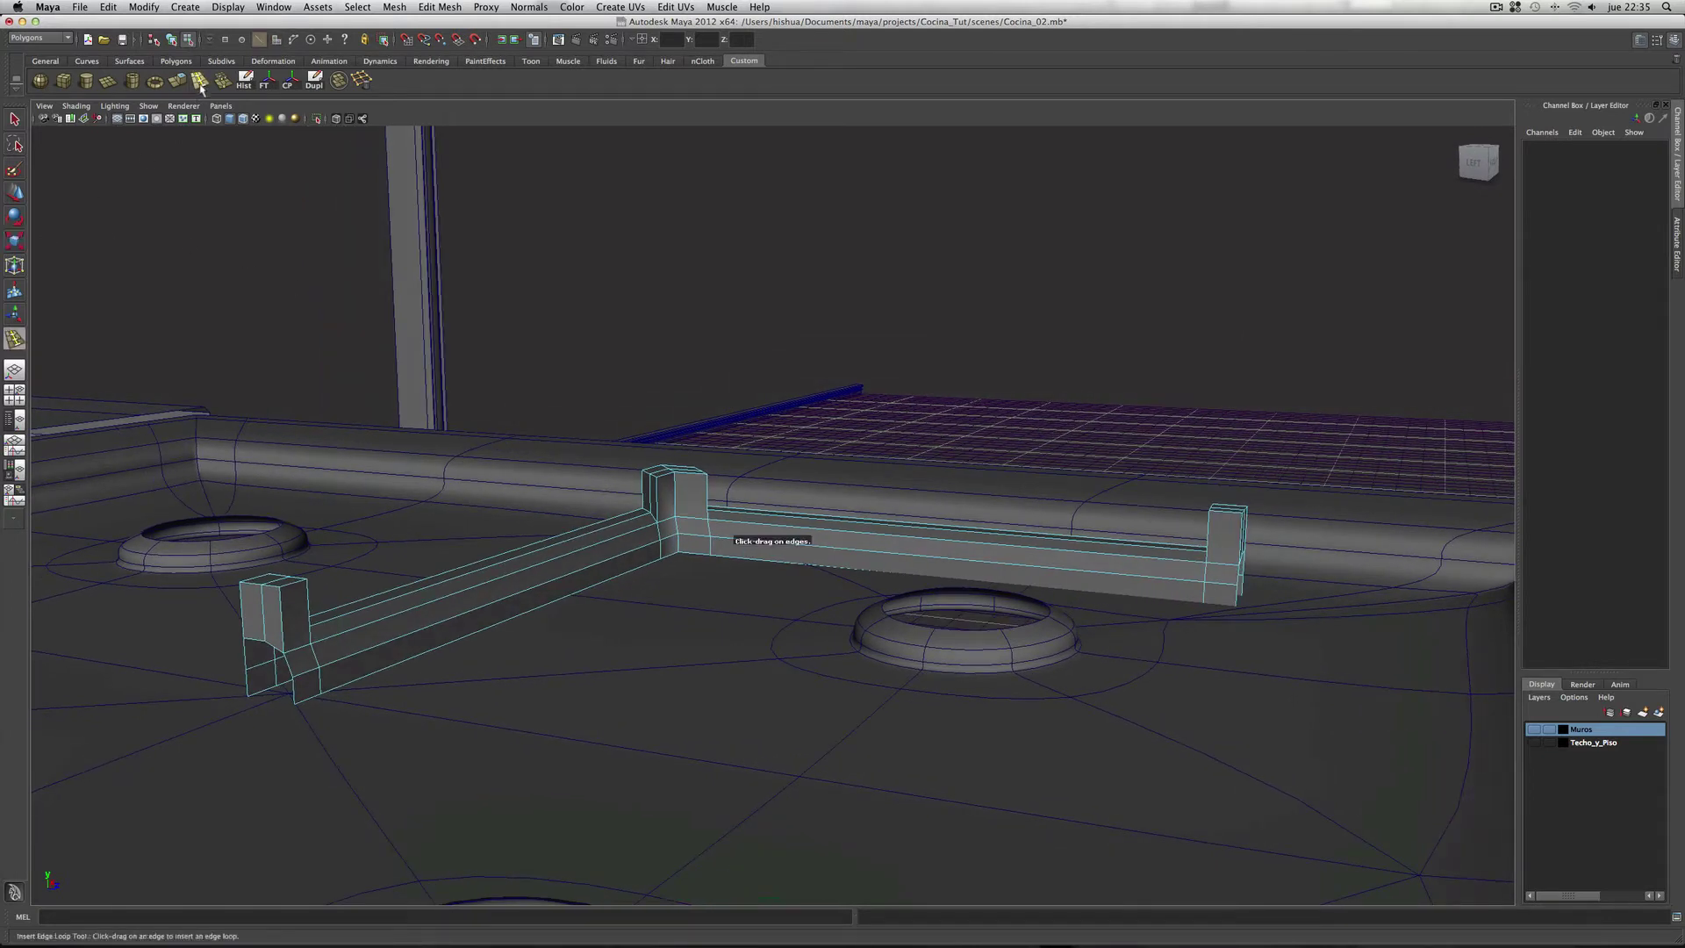
pyautogui.click(659, 494)
pyautogui.moveTo(659, 487); pyautogui.dragTo(651, 494)
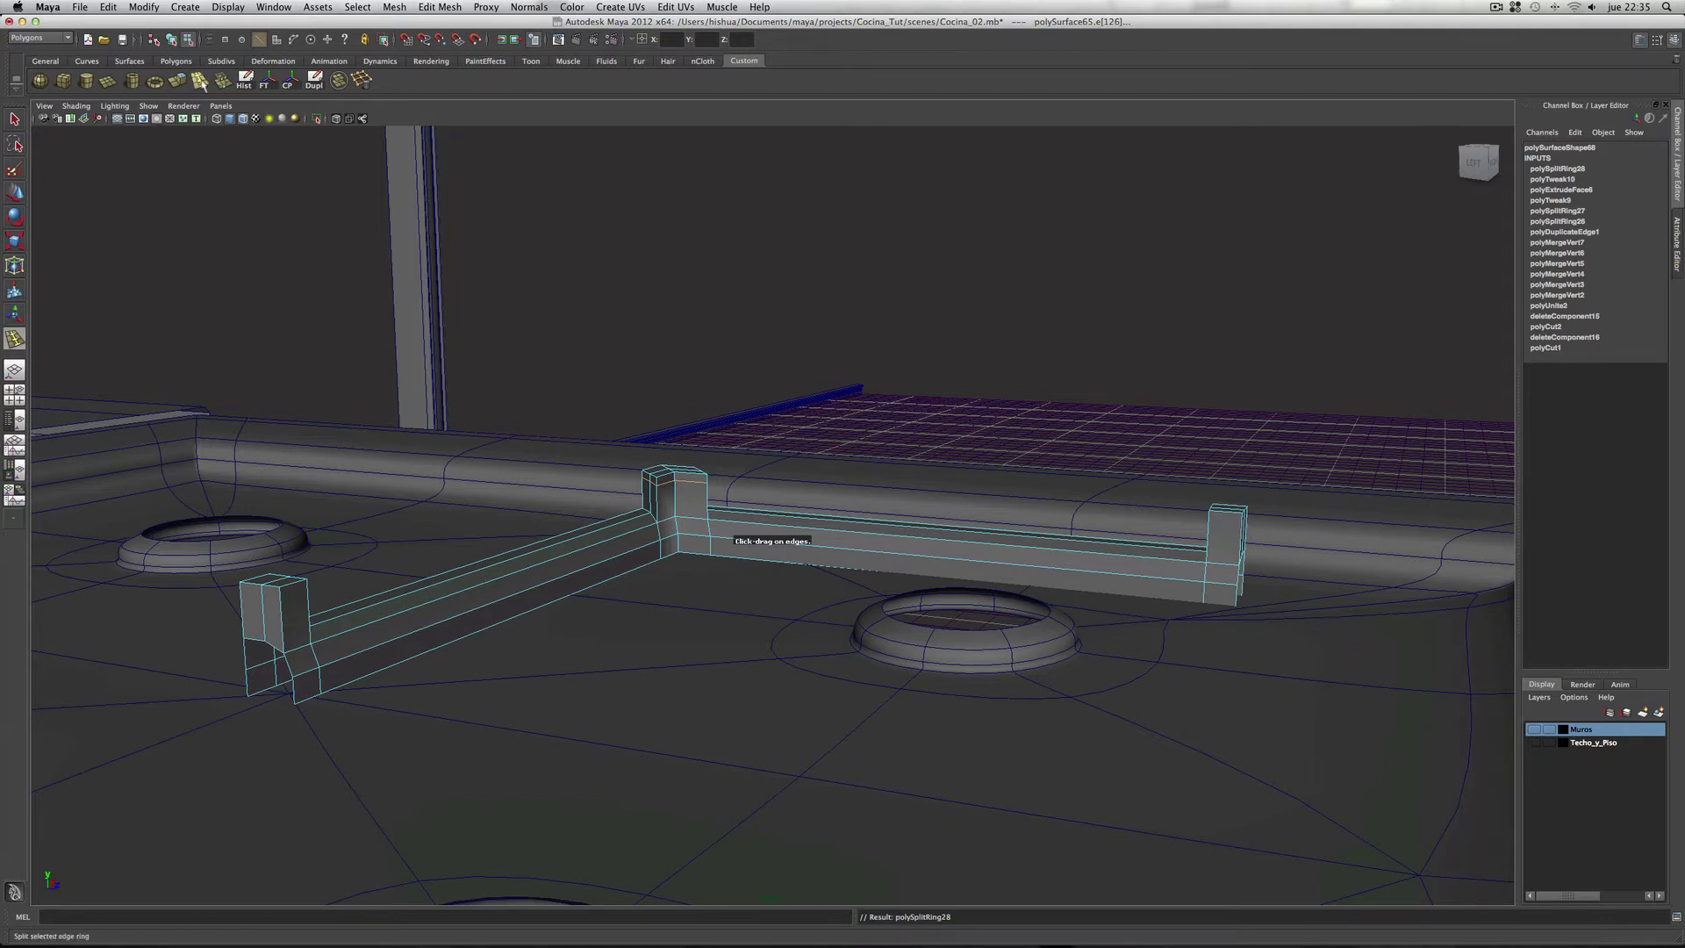
pyautogui.moveTo(1243, 527); pyautogui.dragTo(1244, 527)
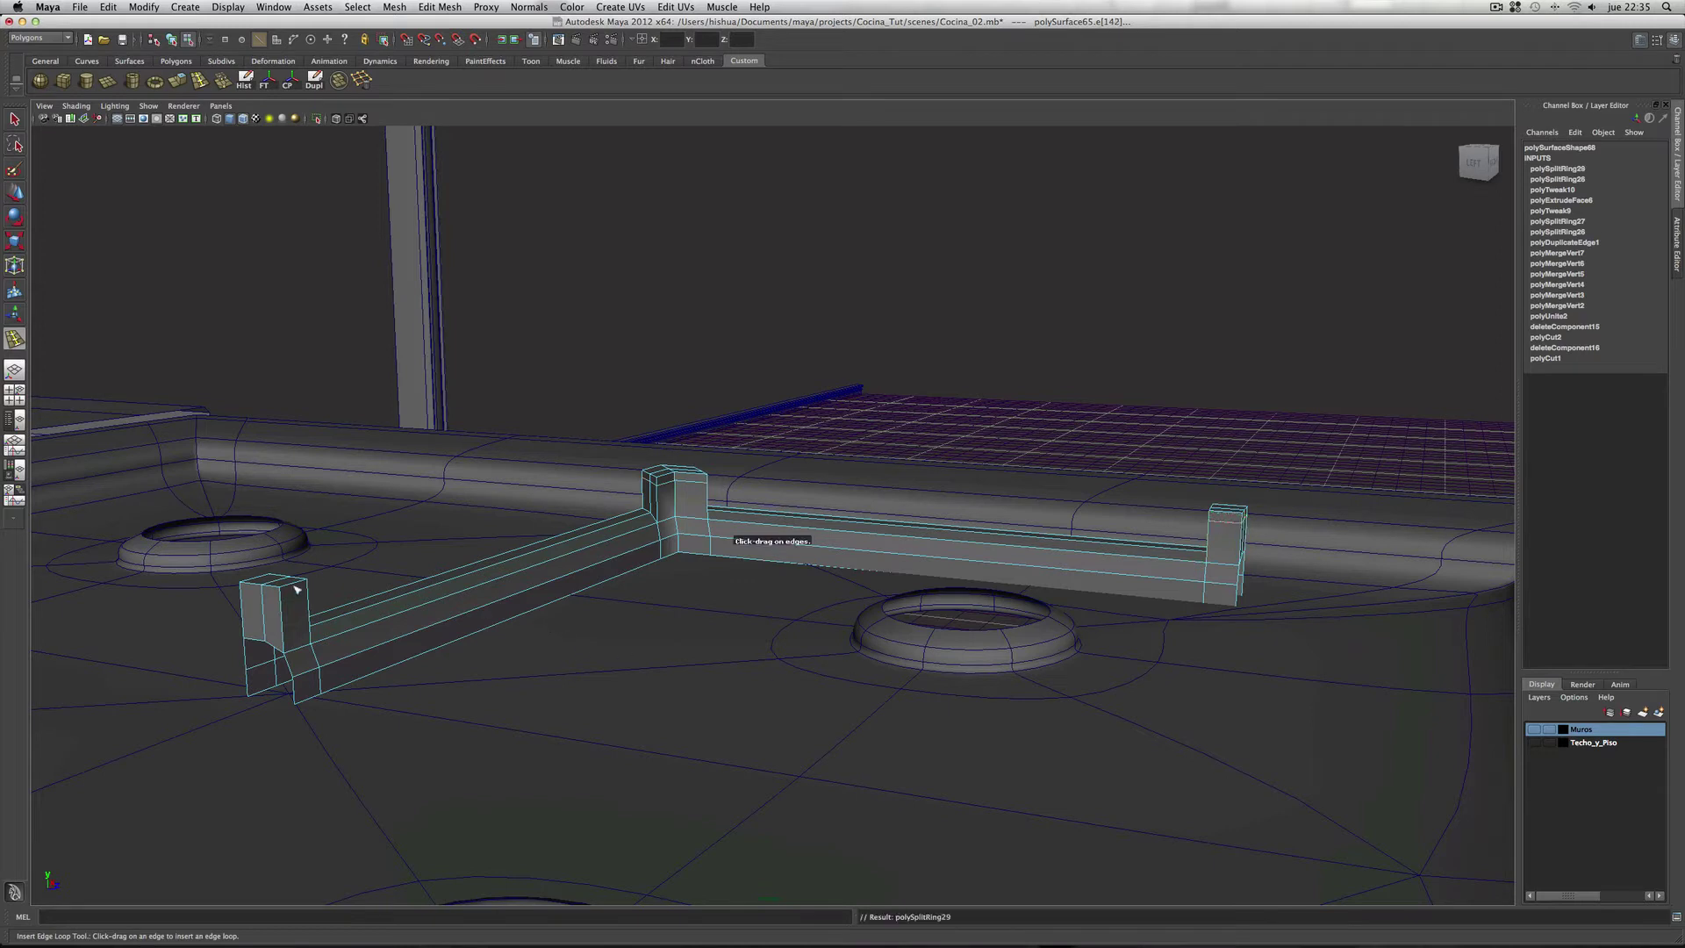
pyautogui.moveTo(283, 599); pyautogui.dragTo(282, 601)
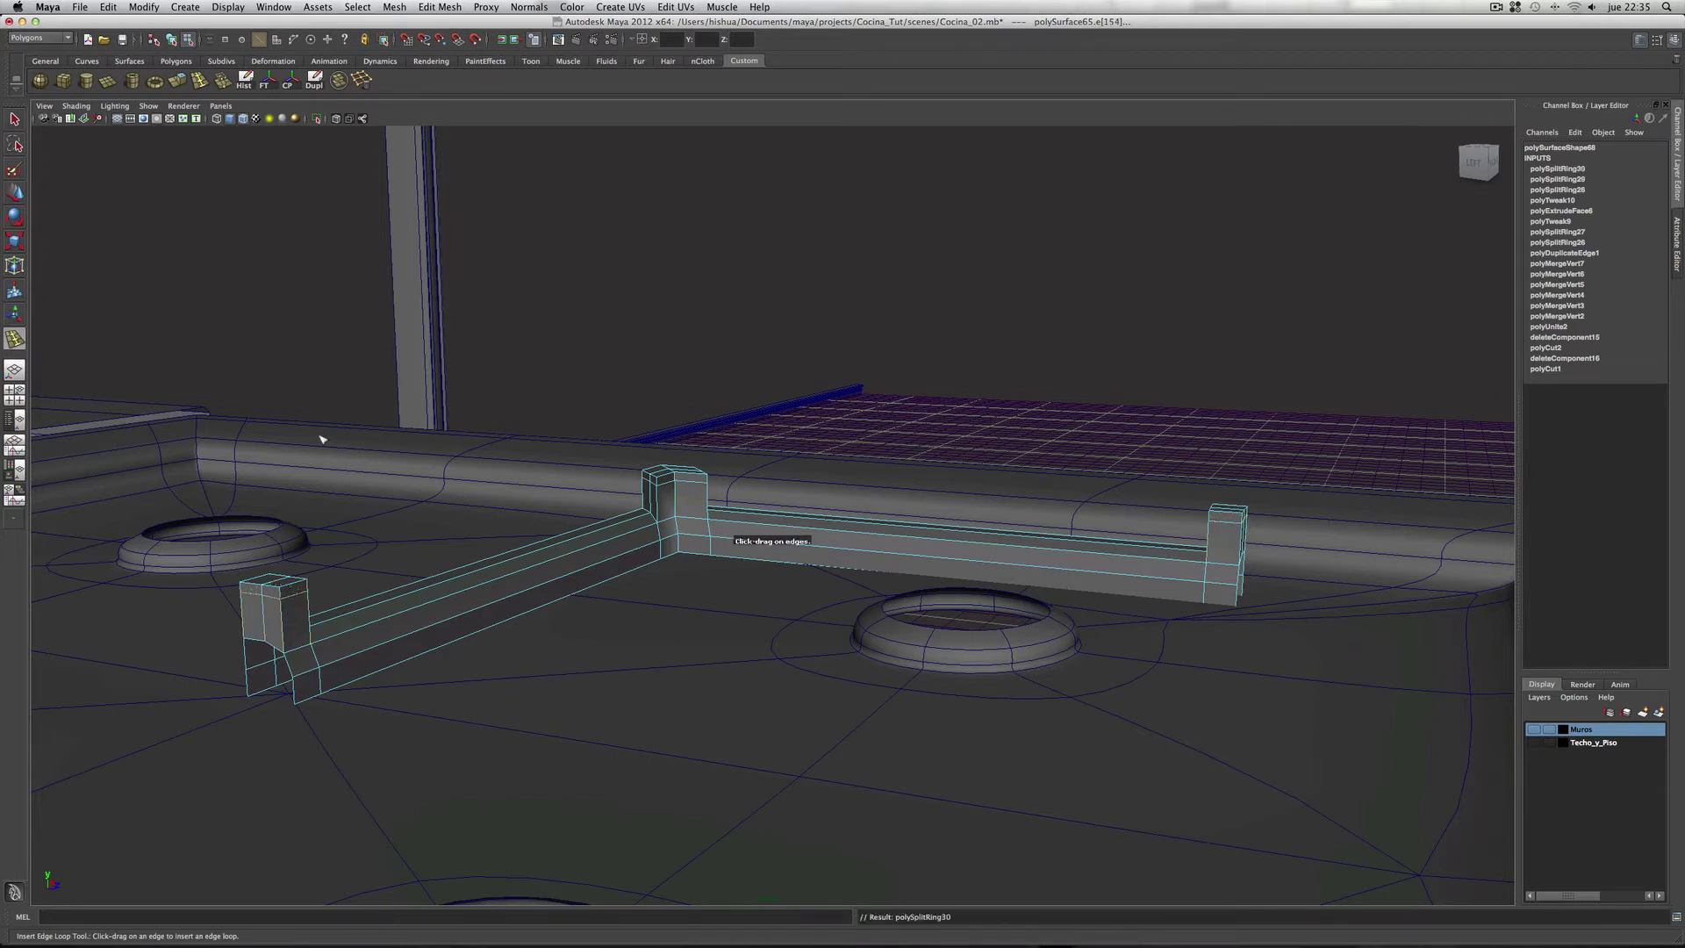
pyautogui.press('w')
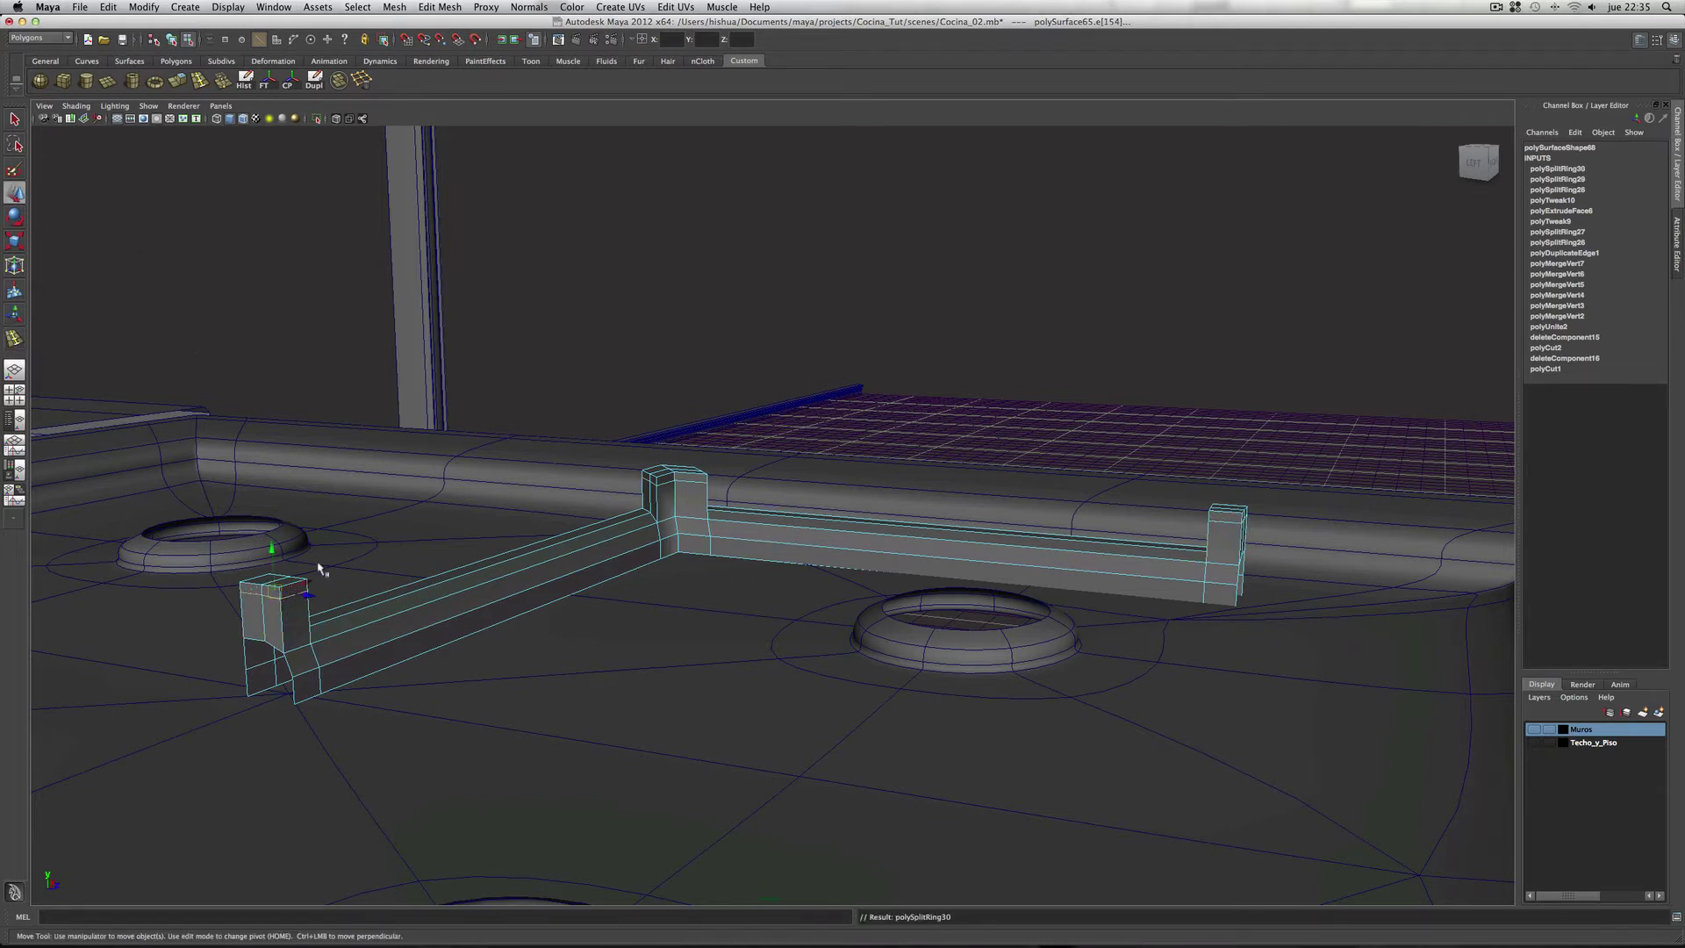
# Step: Snap the new edge loops on the left and right posts up to vertex height
pyautogui.moveTo(272, 553); pyautogui.dragTo(273, 551)
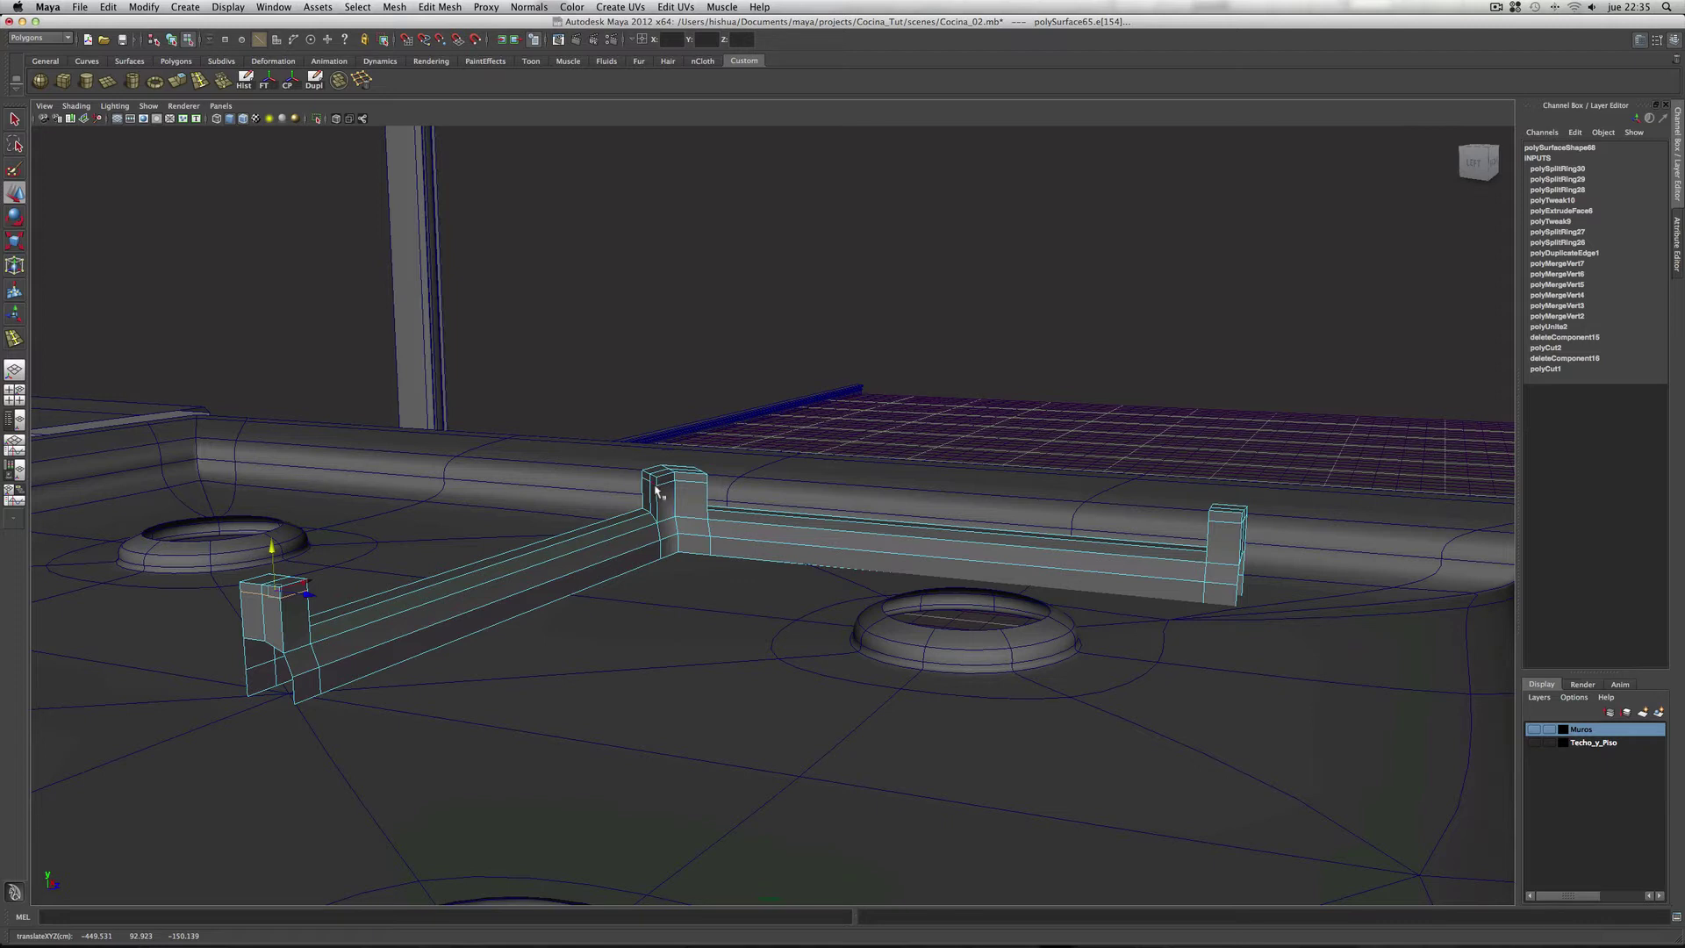
pyautogui.press('v')
pyautogui.middleClick(657, 491)
pyautogui.click(1226, 519)
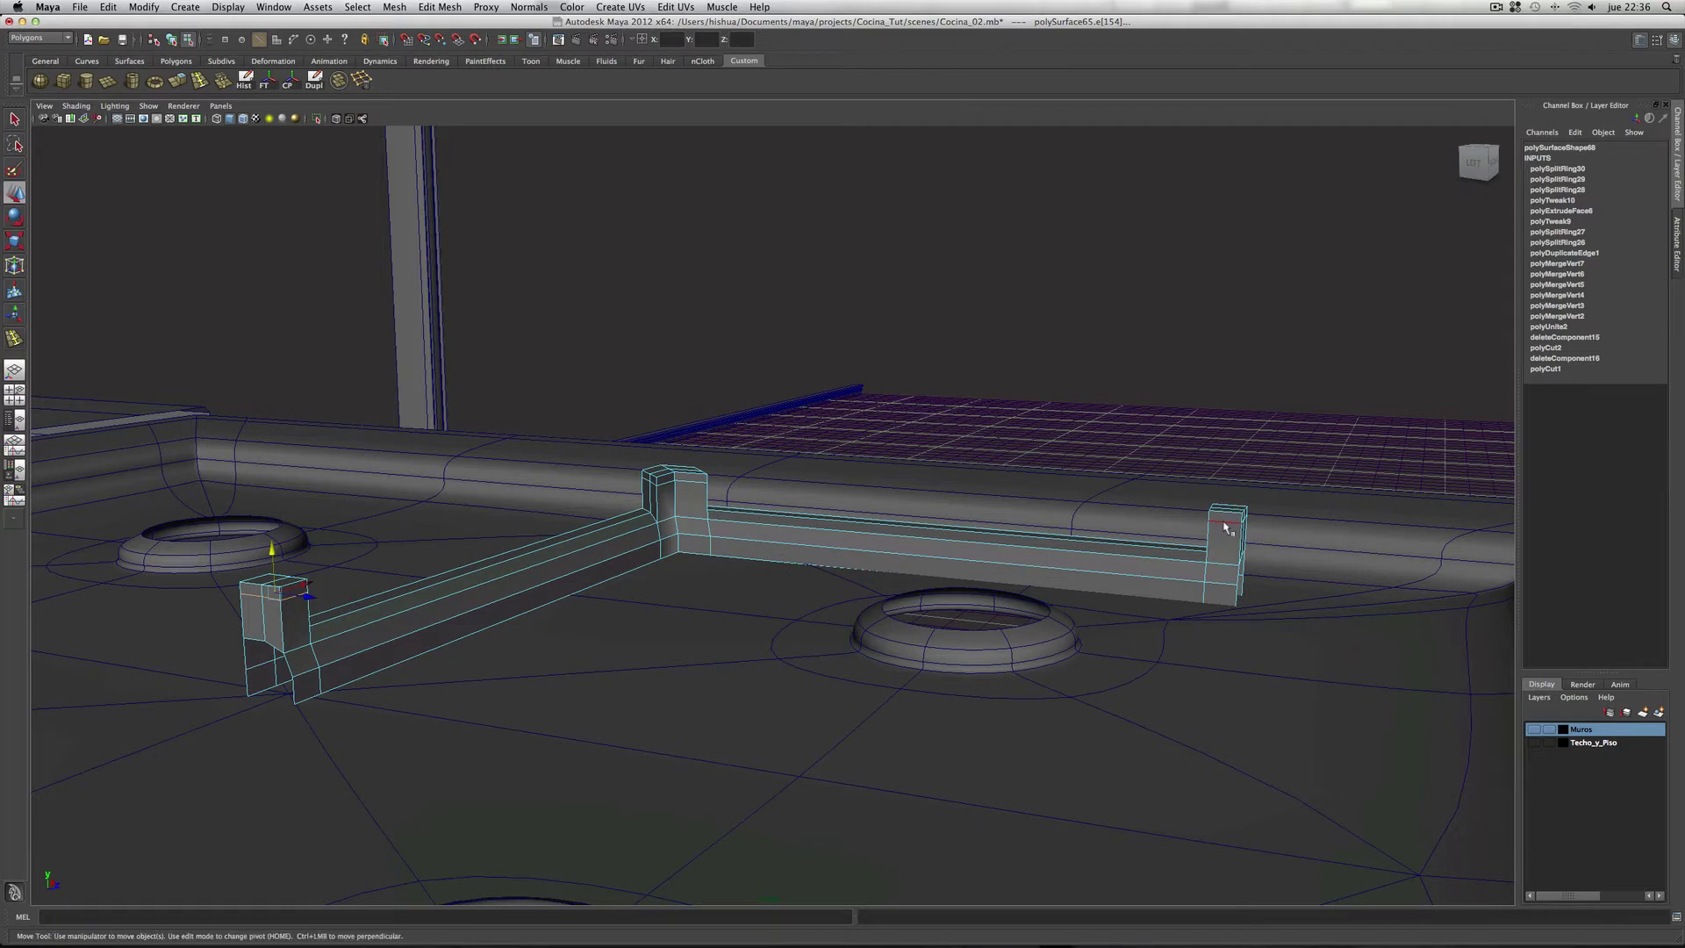
pyautogui.press('v')
pyautogui.middleClick(660, 488)
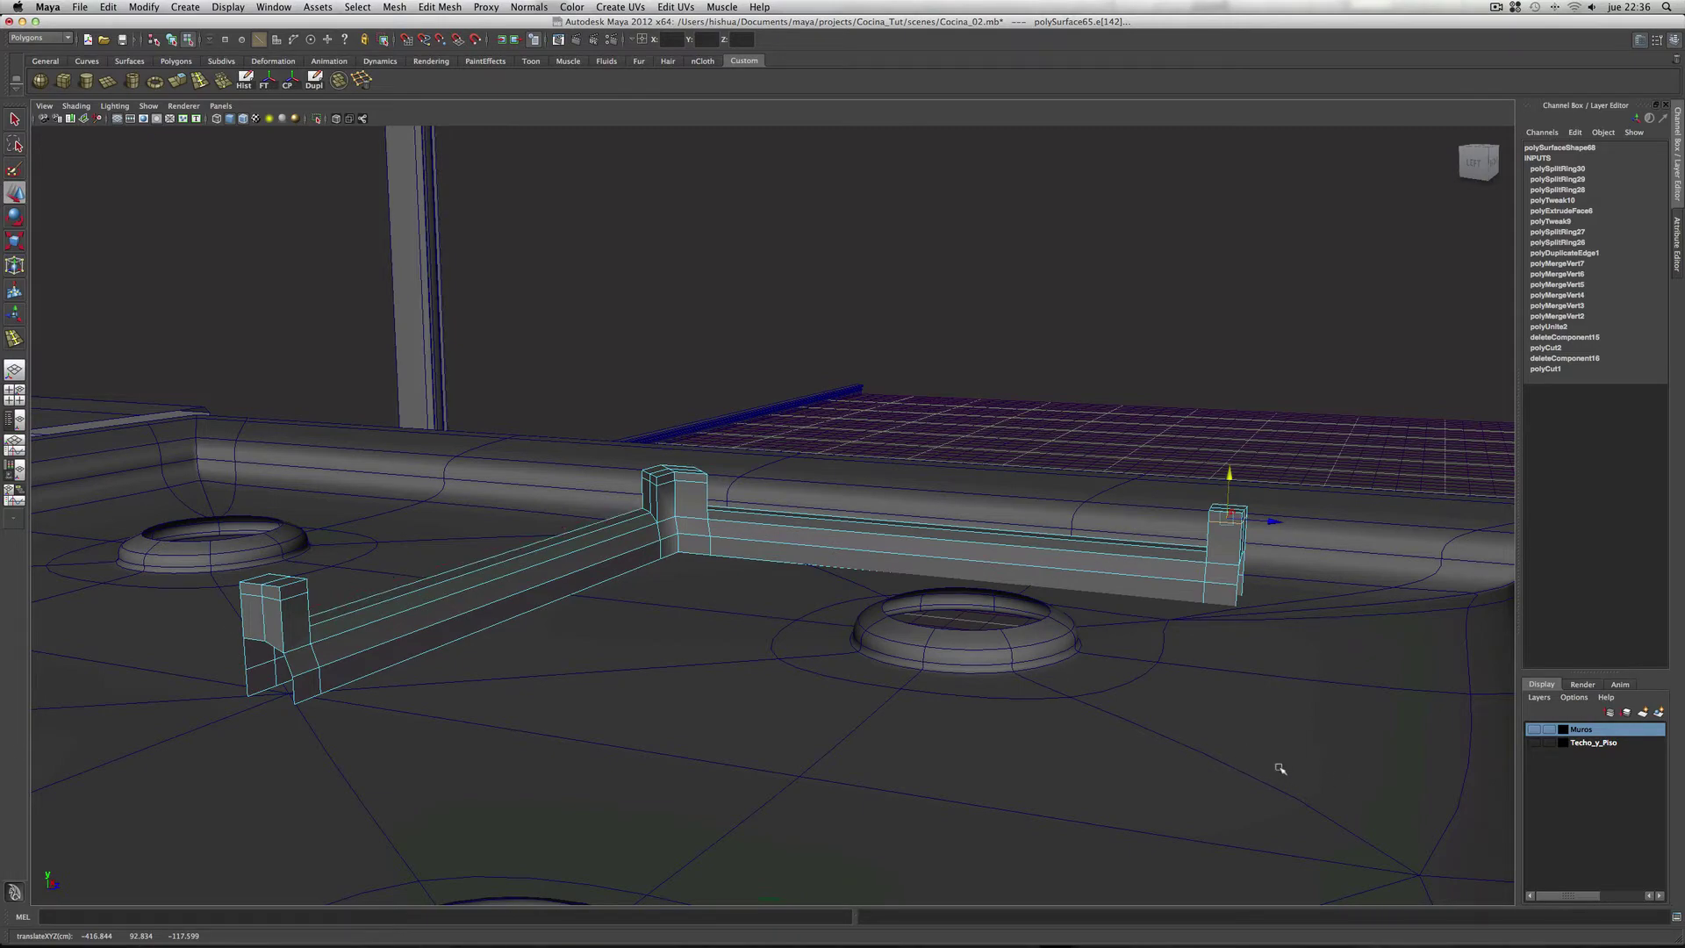
# Step: Orbit and zoom the view down onto the corner post
pyautogui.keyDown('alt'); pyautogui.moveTo(1280, 768); pyautogui.dragTo(1238, 789); pyautogui.keyUp('alt')
pyautogui.scroll(3, 676, 671)
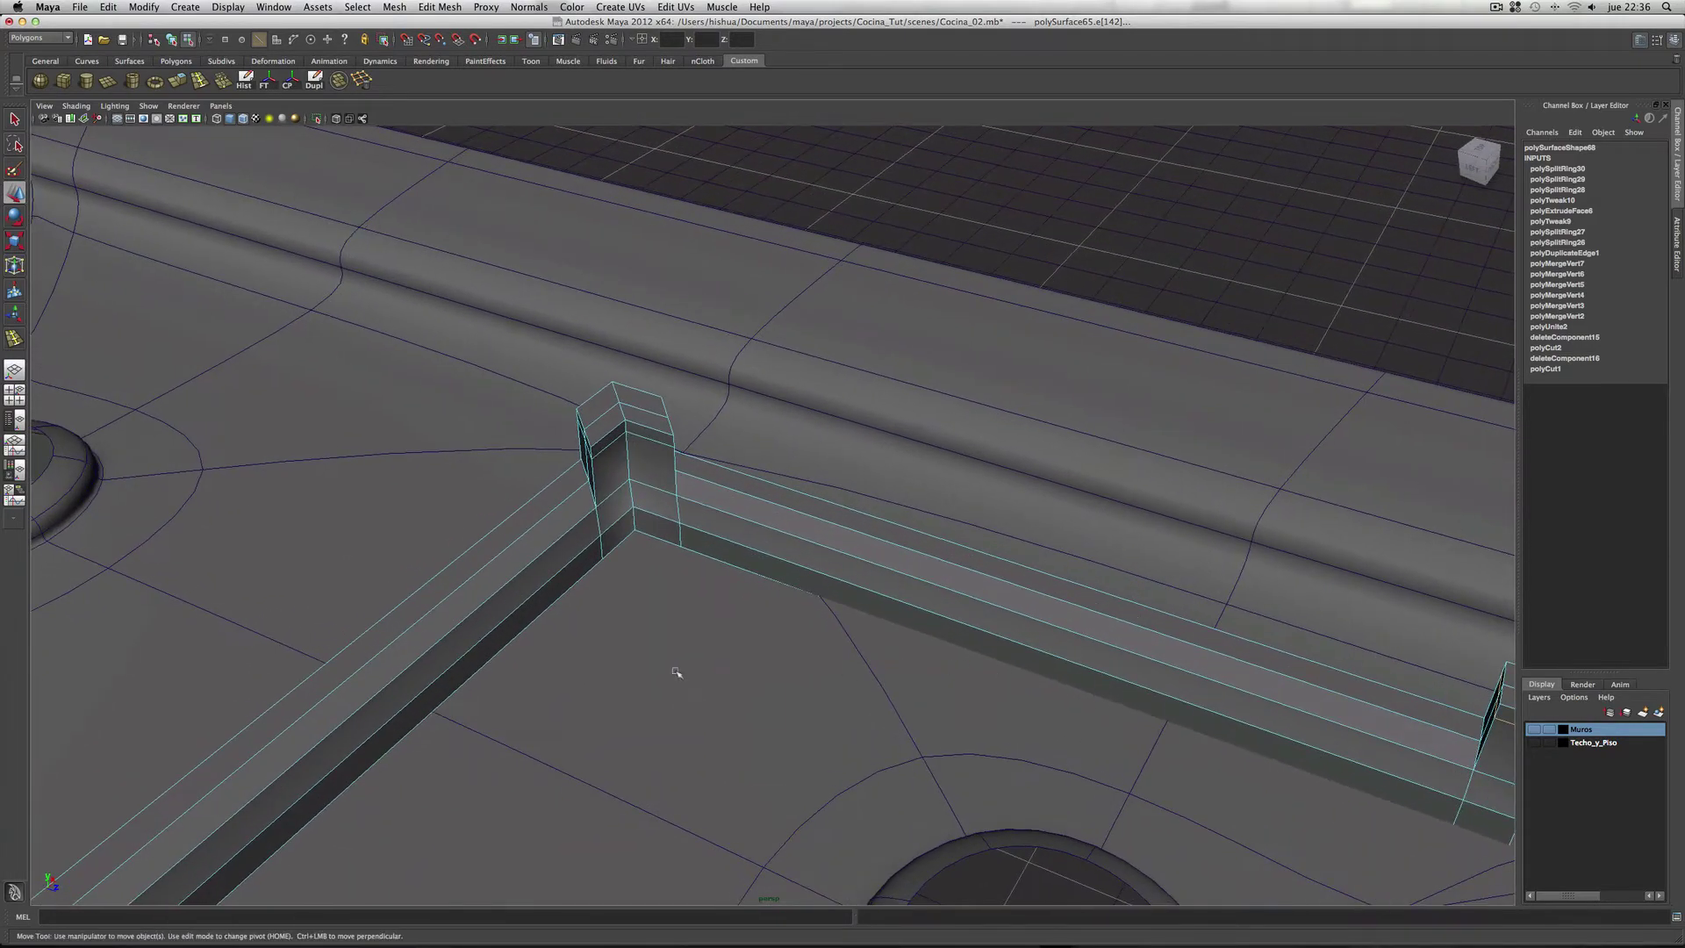
pyautogui.keyDown('alt'); pyautogui.moveTo(676, 671); pyautogui.dragTo(700, 594); pyautogui.keyUp('alt')
# Step: In face mode, select the inner side face of the corner post
pyautogui.rightClick(624, 475)
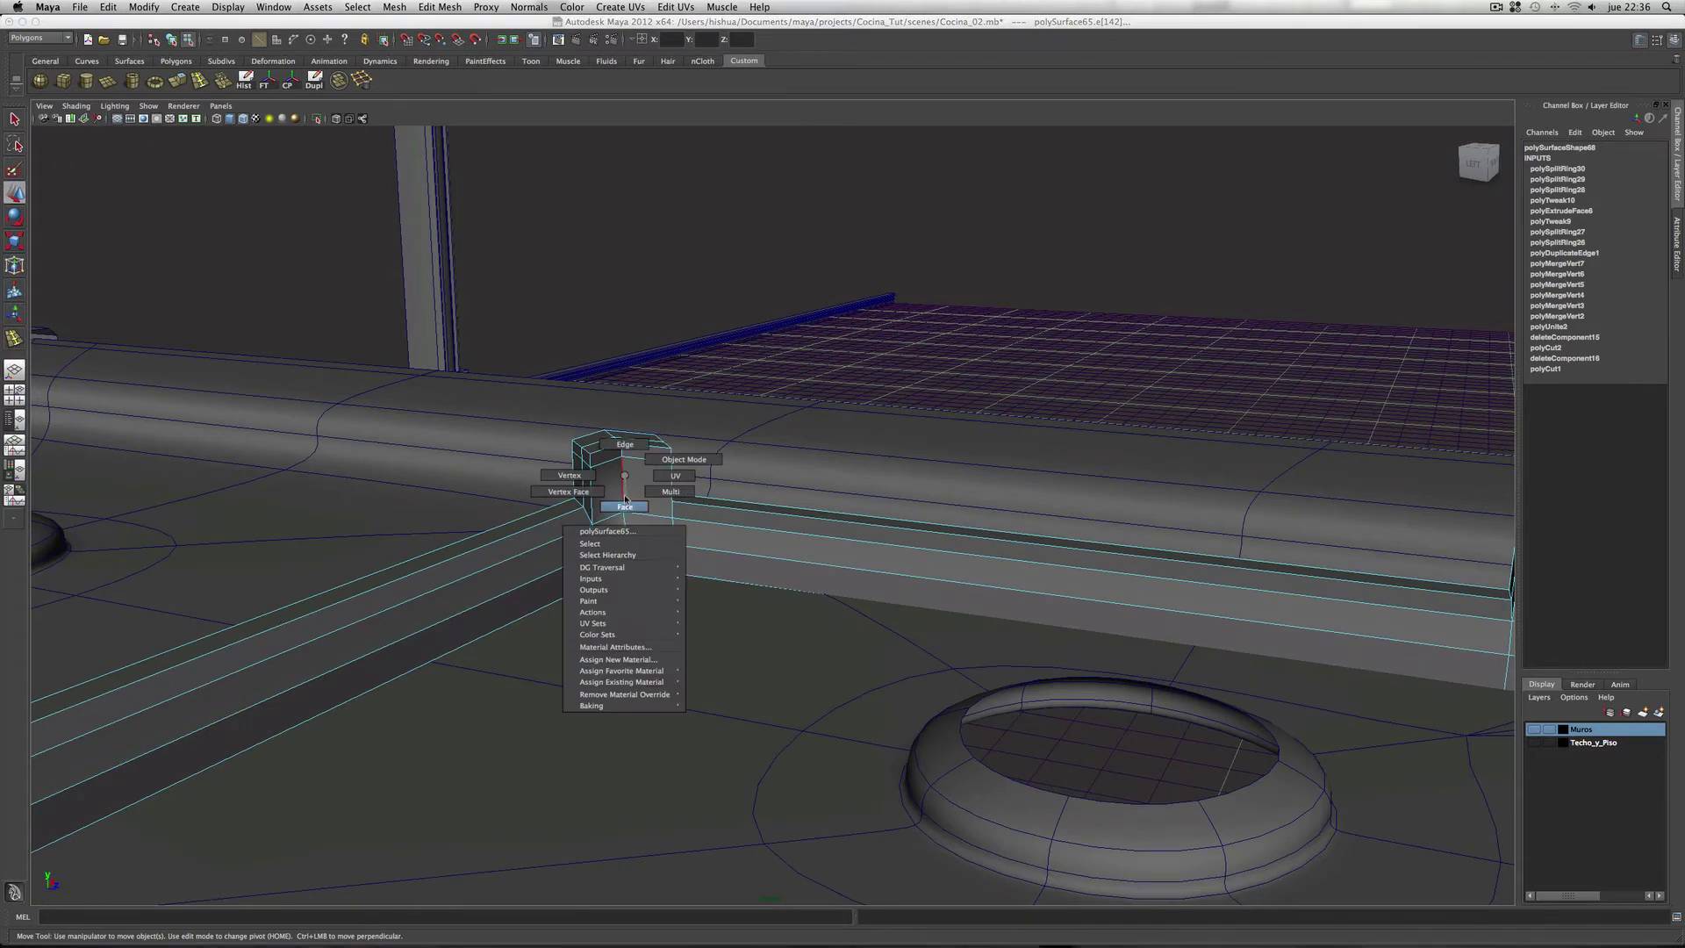
pyautogui.click(625, 505)
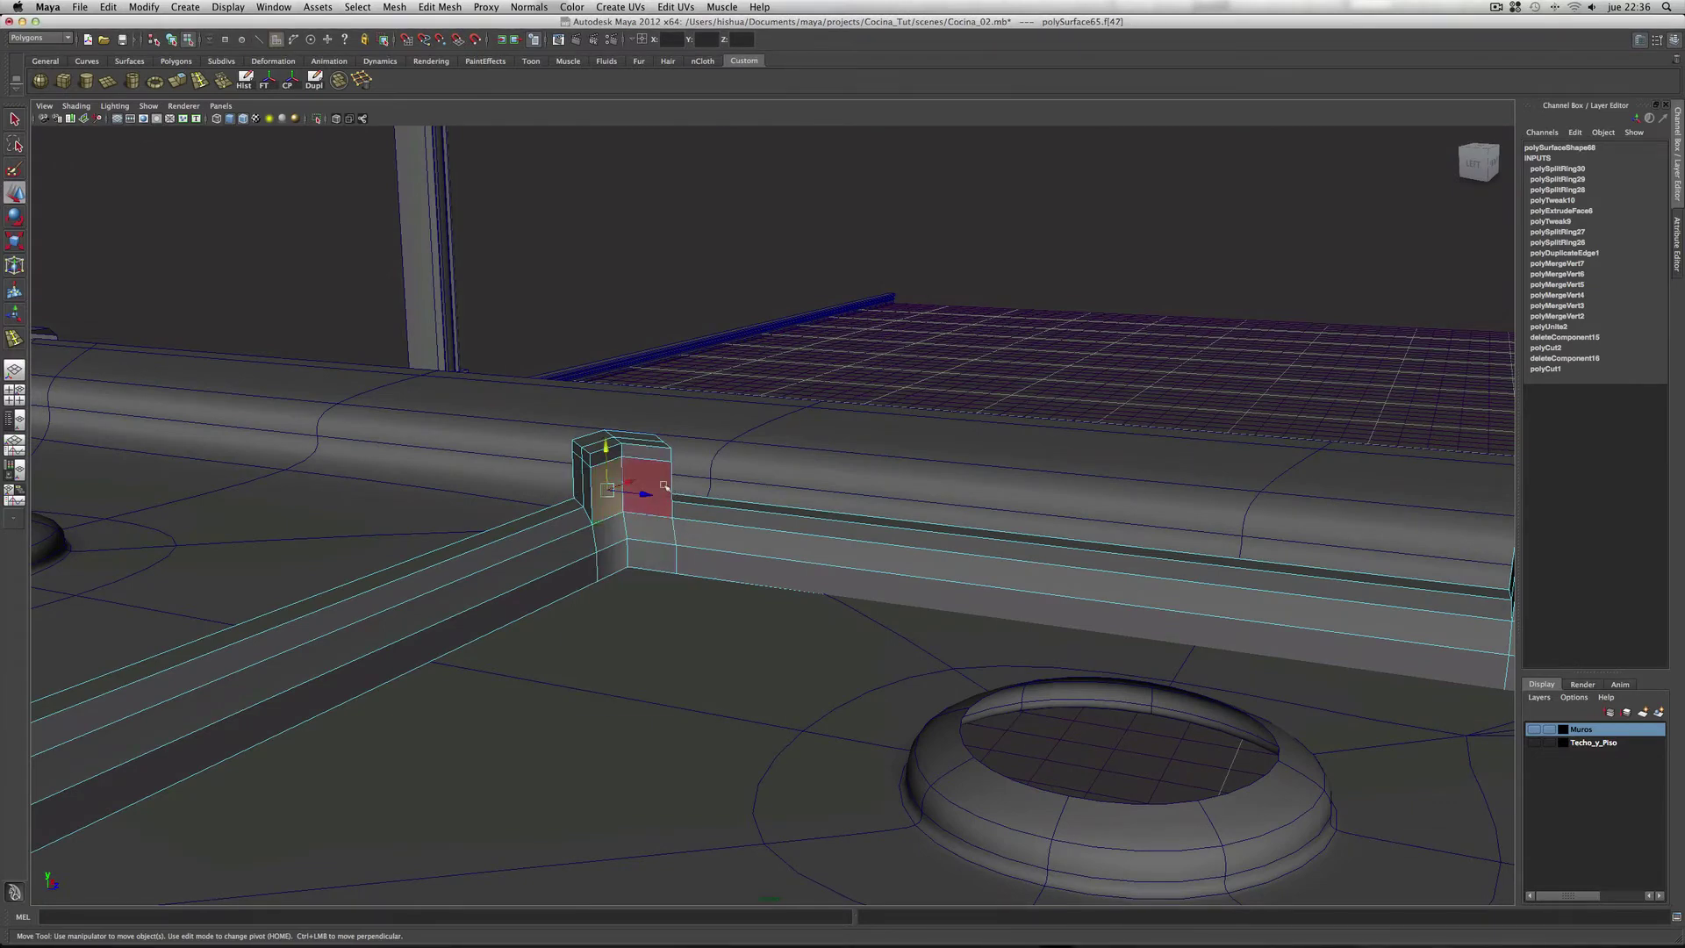
pyautogui.click(609, 491)
pyautogui.keyDown('alt'); pyautogui.moveTo(722, 612); pyautogui.dragTo(658, 628); pyautogui.keyUp('alt')
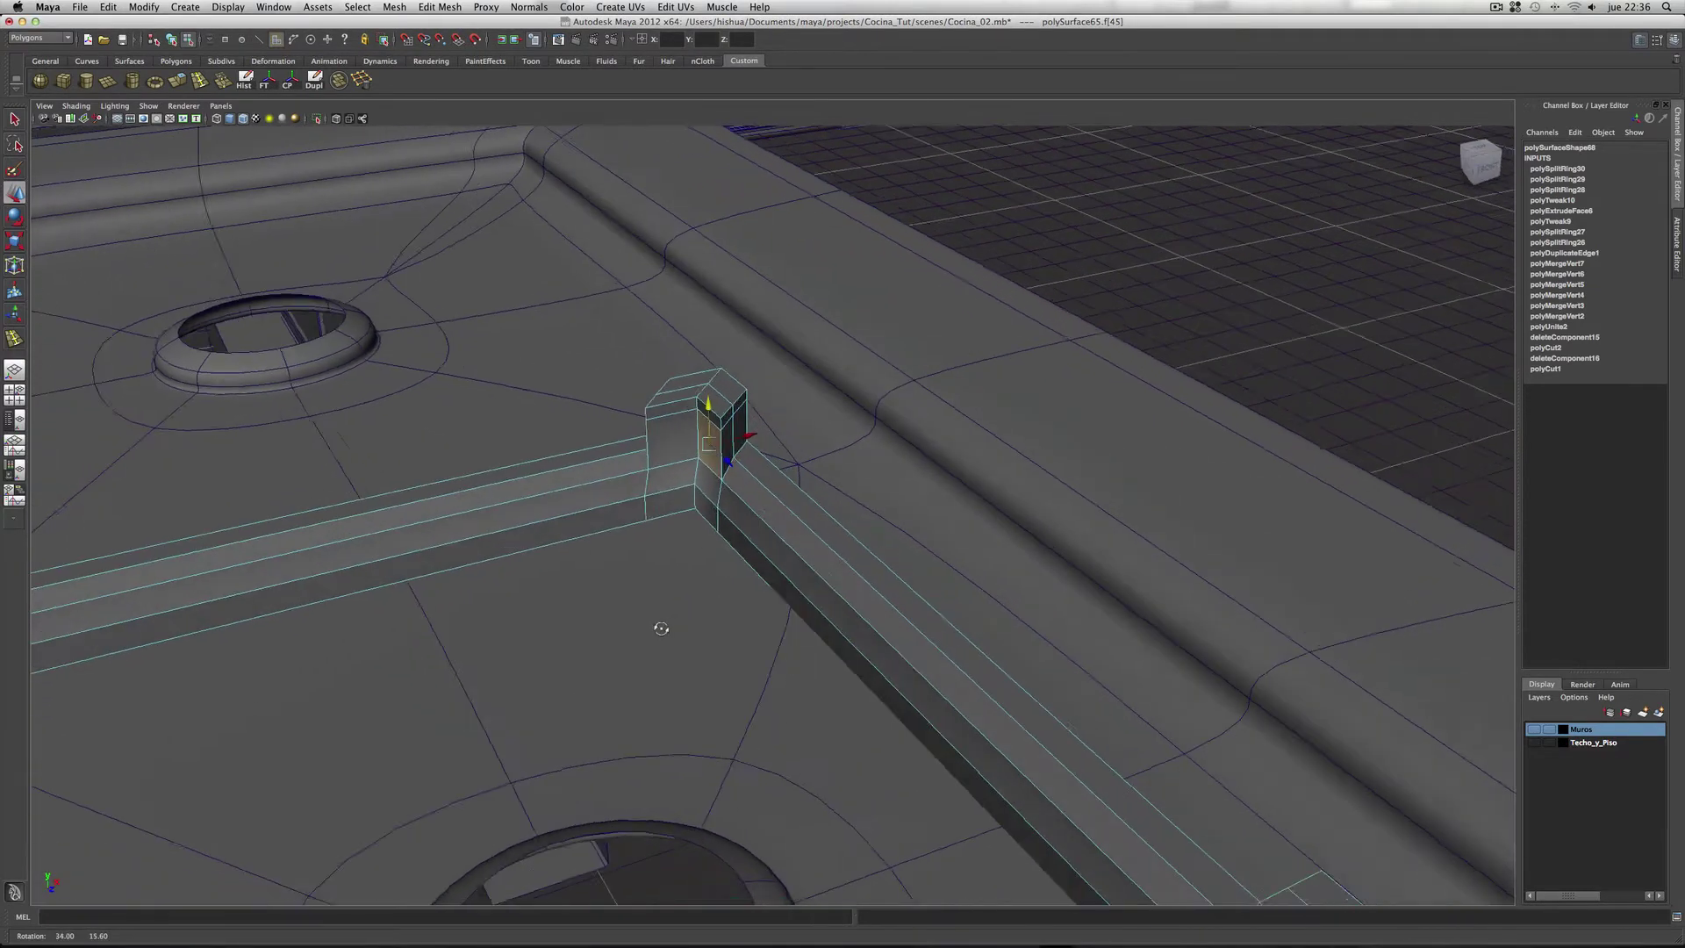
pyautogui.moveTo(727, 566)
pyautogui.keyDown('alt'); pyautogui.mouseDown()
pyautogui.moveTo(676, 561)
pyautogui.moveTo(676, 545)
pyautogui.mouseUp(); pyautogui.keyUp('alt')
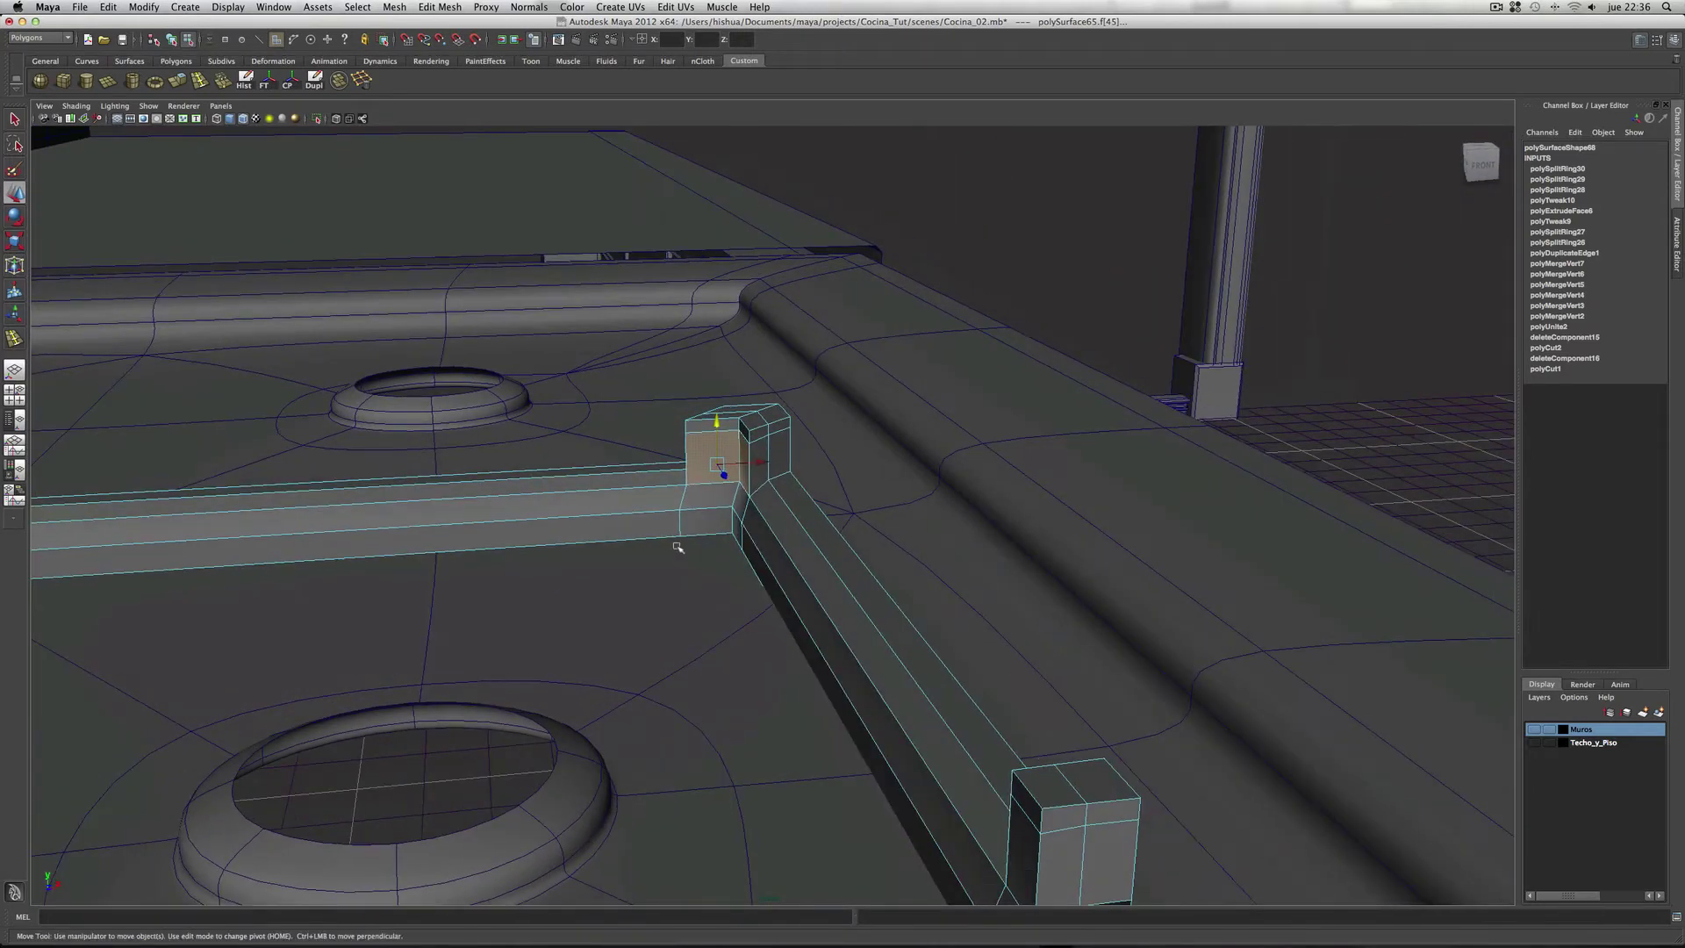
# Step: Extrude the corner post face and pull it out into a new bar
pyautogui.click(177, 82)
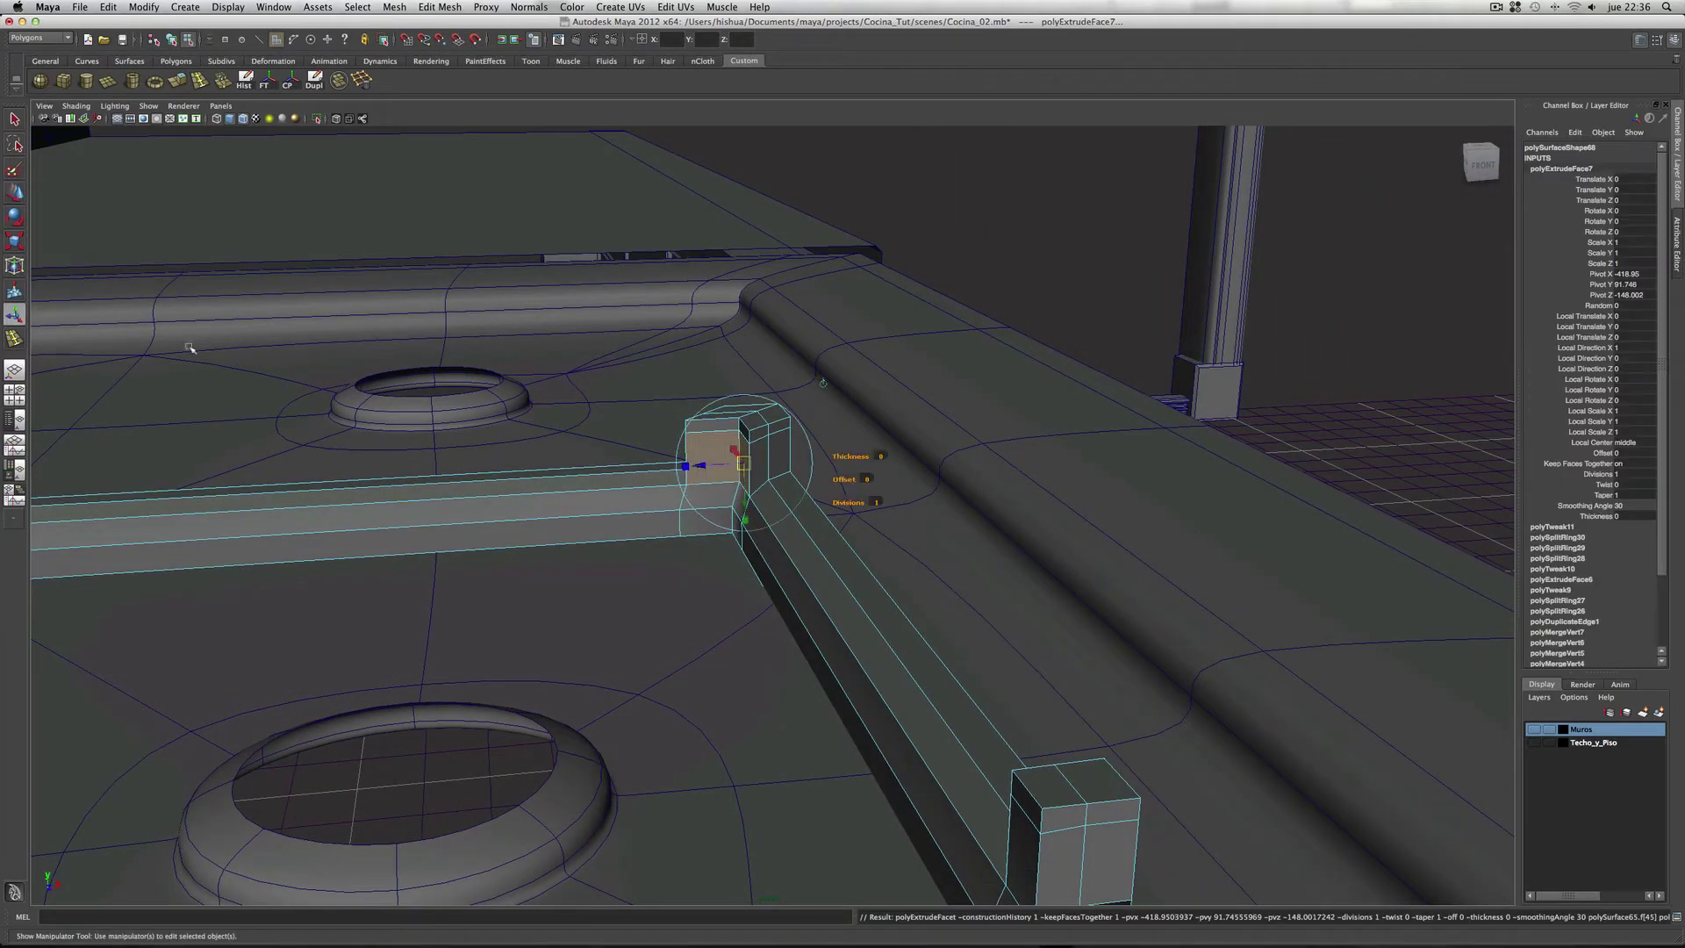
pyautogui.click(16, 193)
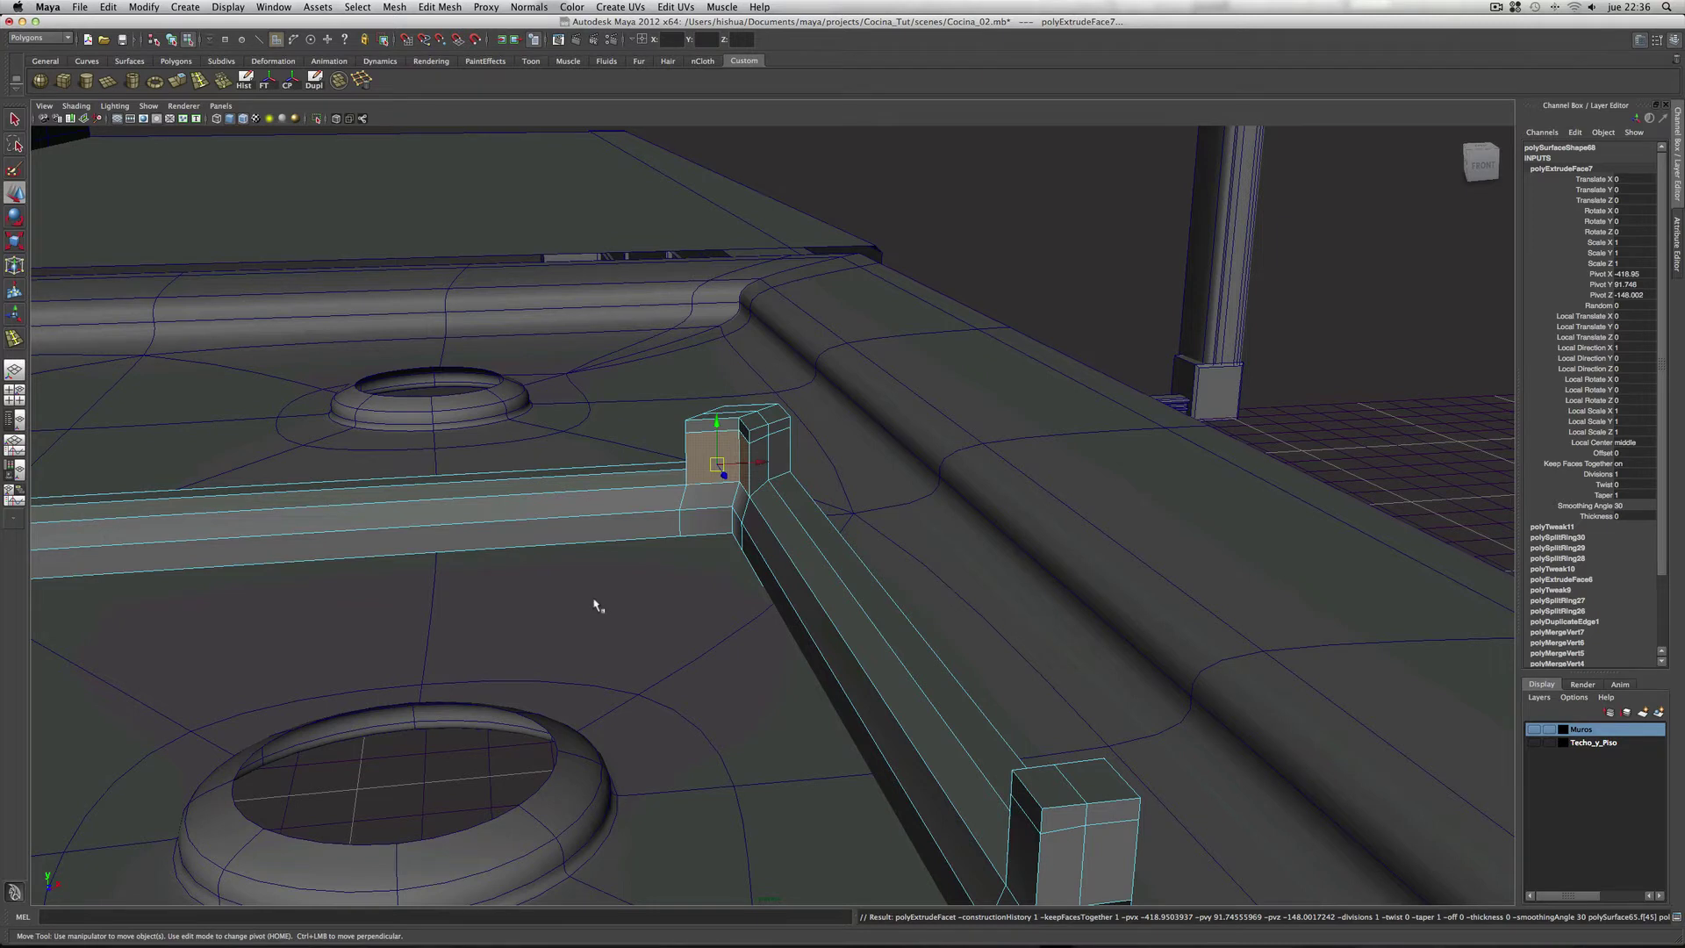
pyautogui.moveTo(595, 600); pyautogui.dragTo(626, 588)
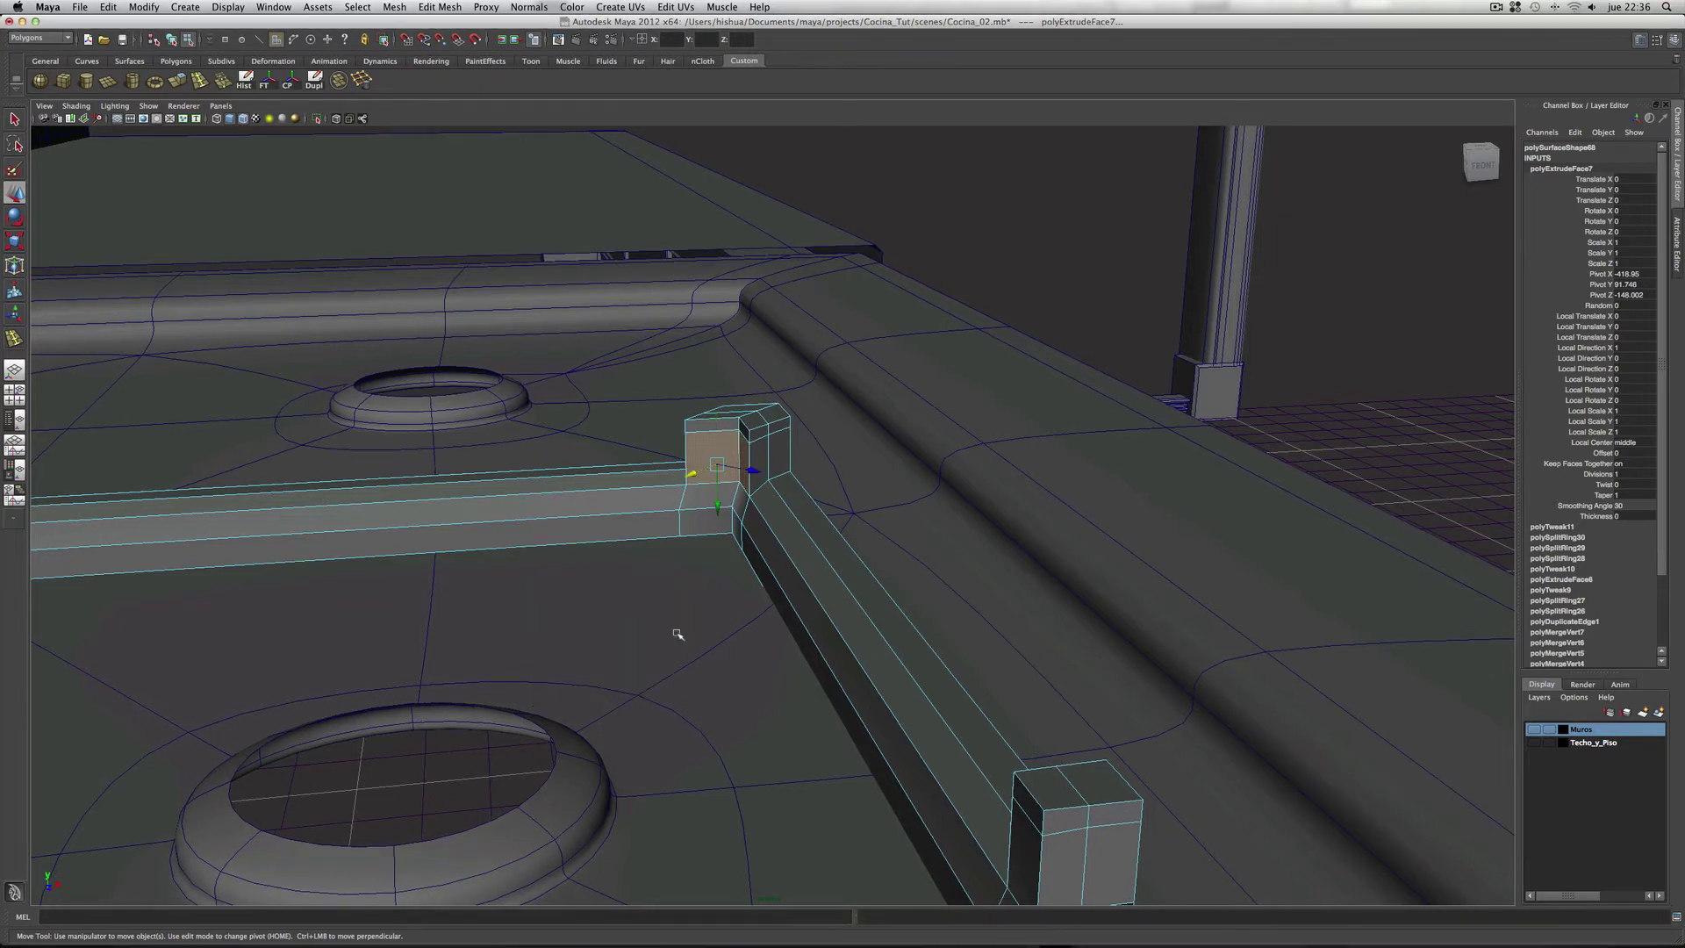
pyautogui.moveTo(716, 634)
pyautogui.keyDown('alt'); pyautogui.mouseDown()
pyautogui.moveTo(669, 670)
pyautogui.moveTo(658, 659)
pyautogui.mouseUp(); pyautogui.keyUp('alt')
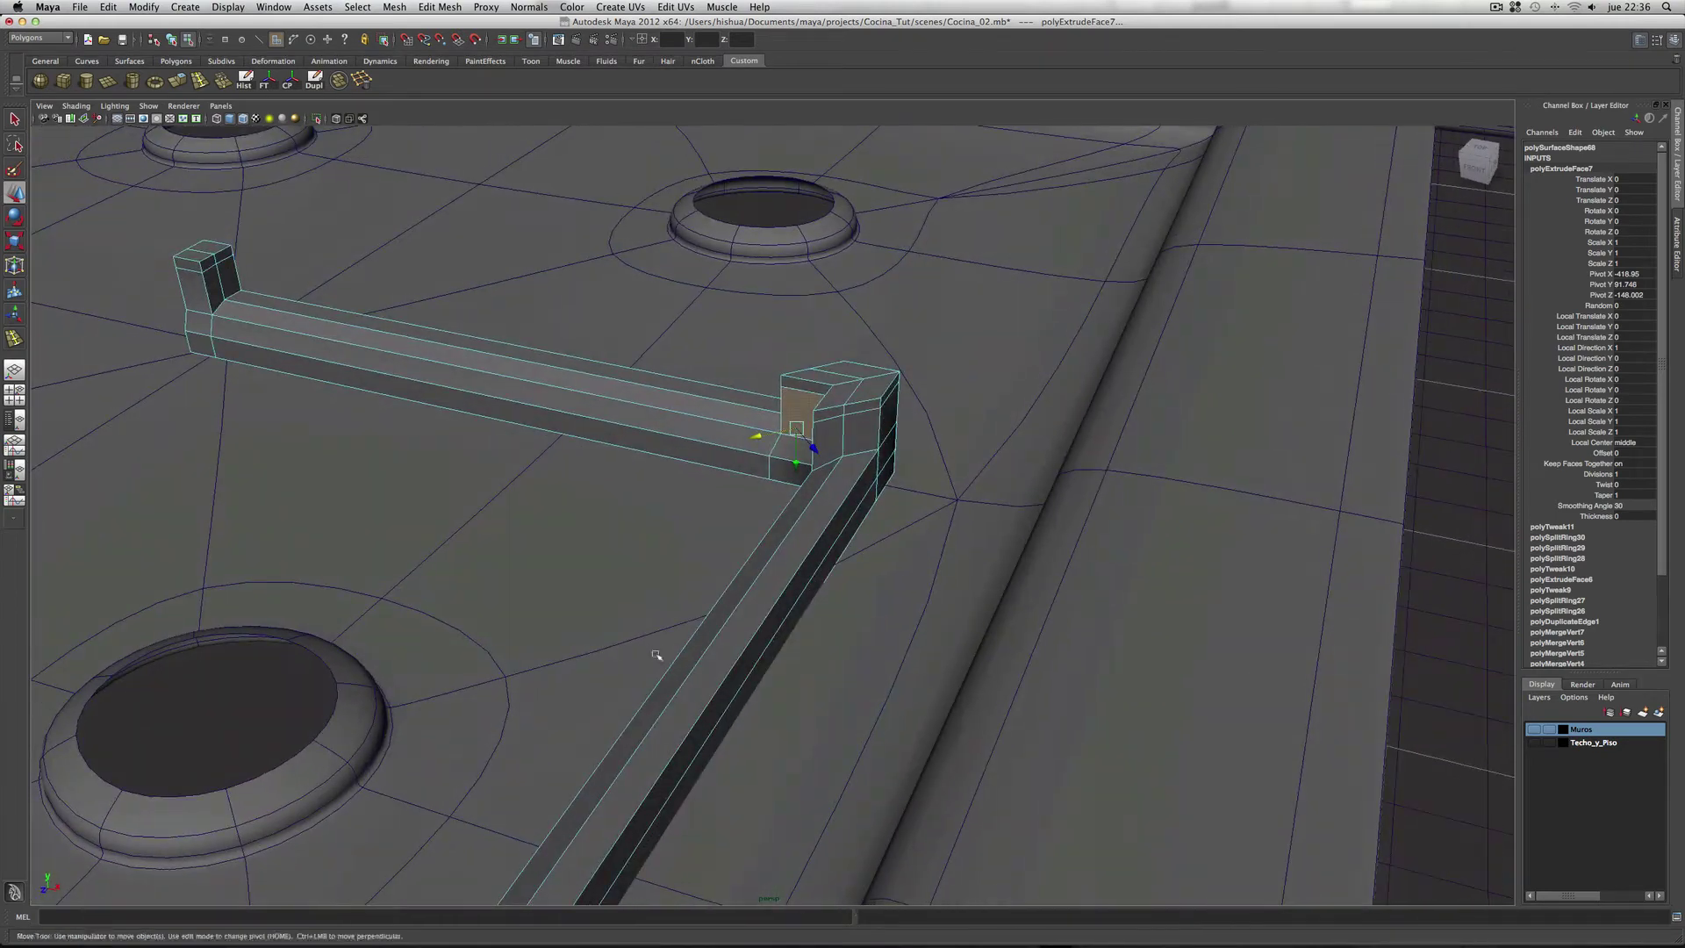
pyautogui.moveTo(762, 434); pyautogui.dragTo(297, 480)
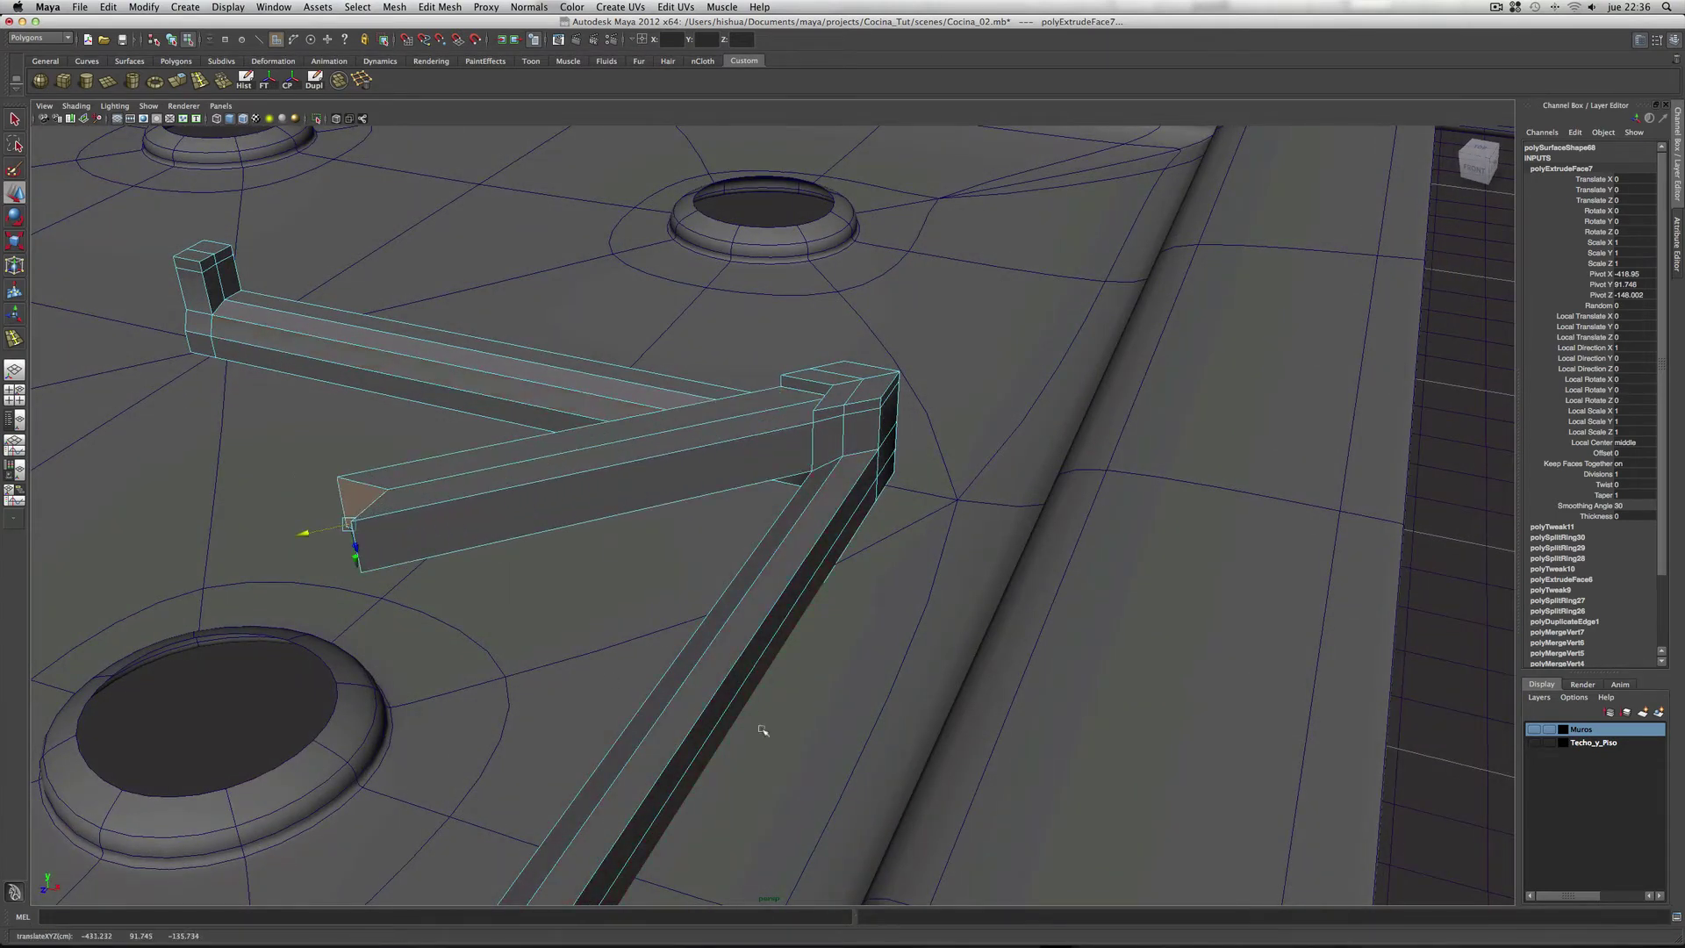
pyautogui.moveTo(531, 681)
pyautogui.keyDown('alt'); pyautogui.mouseDown(button='right')
pyautogui.moveTo(797, 647)
pyautogui.moveTo(556, 666)
pyautogui.moveTo(940, 690)
pyautogui.mouseUp(button='right'); pyautogui.keyUp('alt')
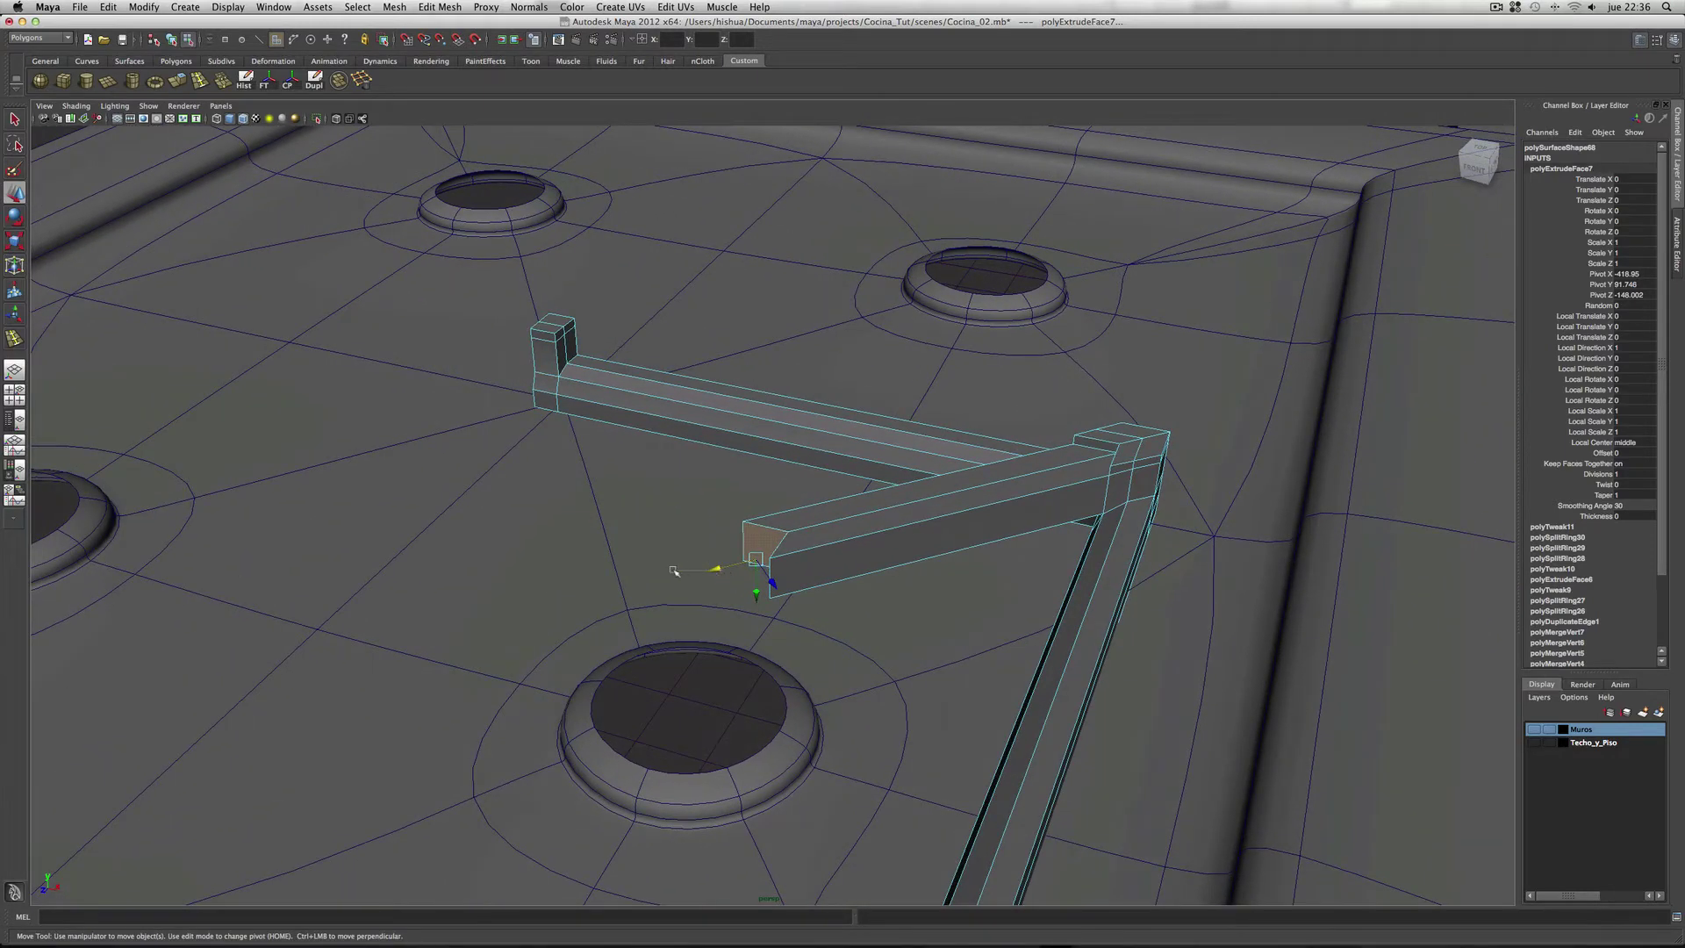
pyautogui.press('z')
pyautogui.moveTo(719, 571); pyautogui.dragTo(655, 576)
pyautogui.moveTo(824, 715)
pyautogui.keyDown('alt'); pyautogui.mouseDown()
pyautogui.moveTo(945, 688)
pyautogui.moveTo(869, 729)
pyautogui.moveTo(790, 741)
pyautogui.moveTo(717, 645)
pyautogui.mouseUp(); pyautogui.keyUp('alt')
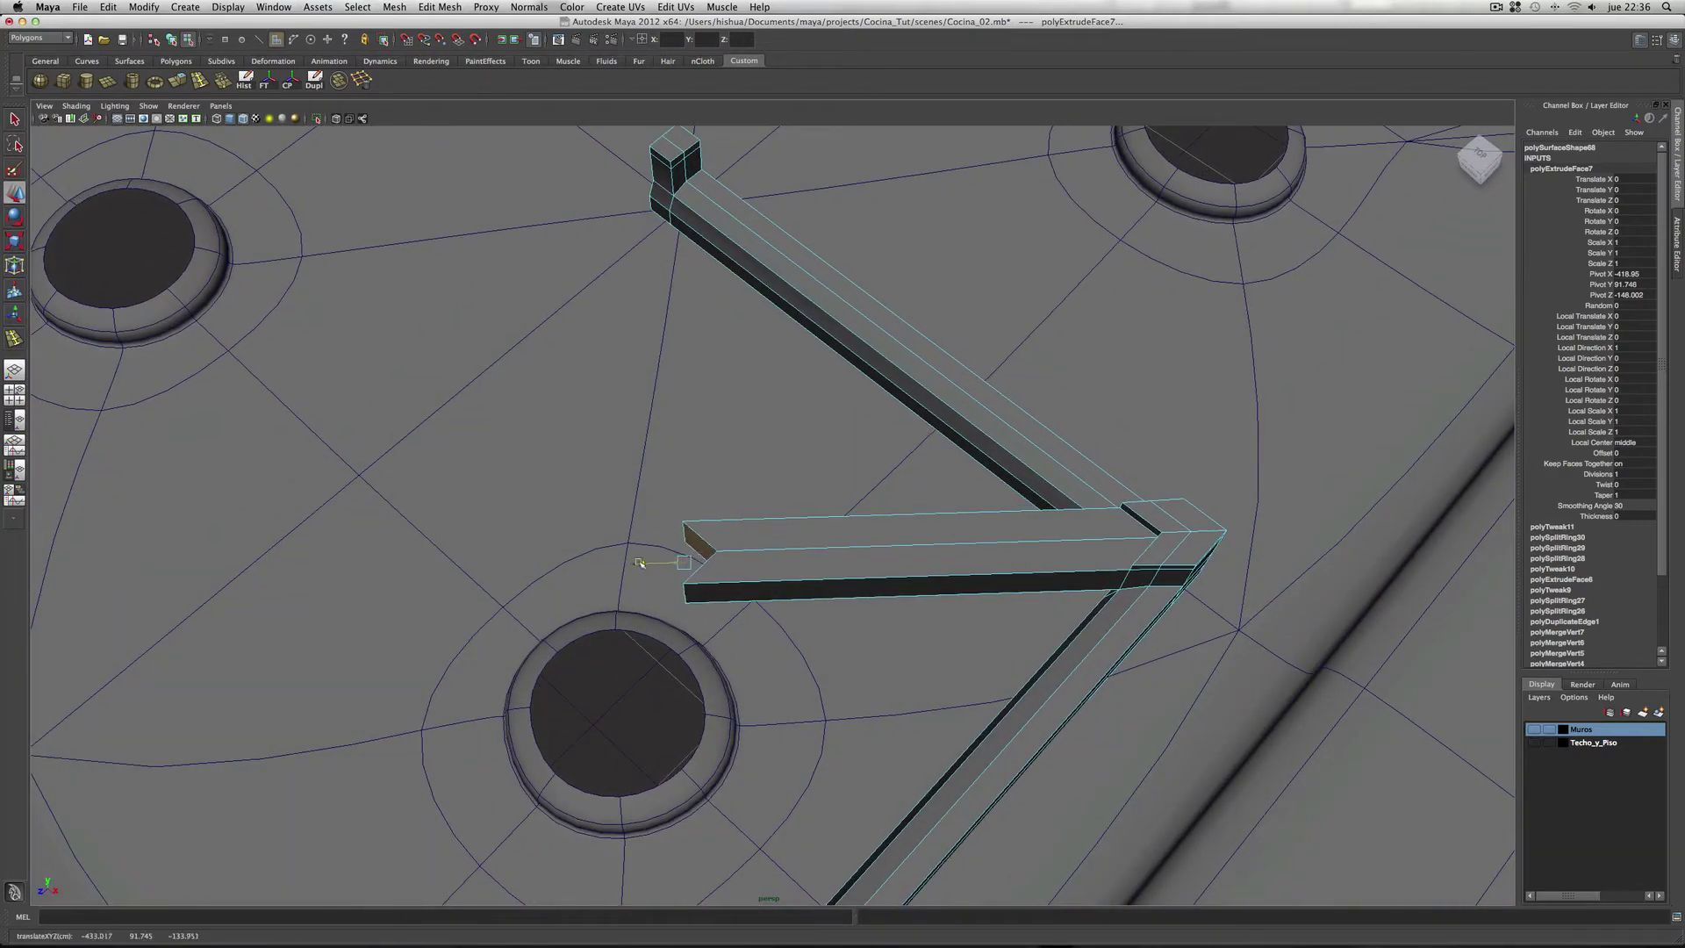
pyautogui.moveTo(632, 564)
pyautogui.mouseDown()
pyautogui.moveTo(647, 563)
pyautogui.moveTo(618, 570)
pyautogui.mouseUp()
# Step: Scale the new bar's end face narrower and down to 0.588 height, tapering it toward the burner
pyautogui.click(14, 246)
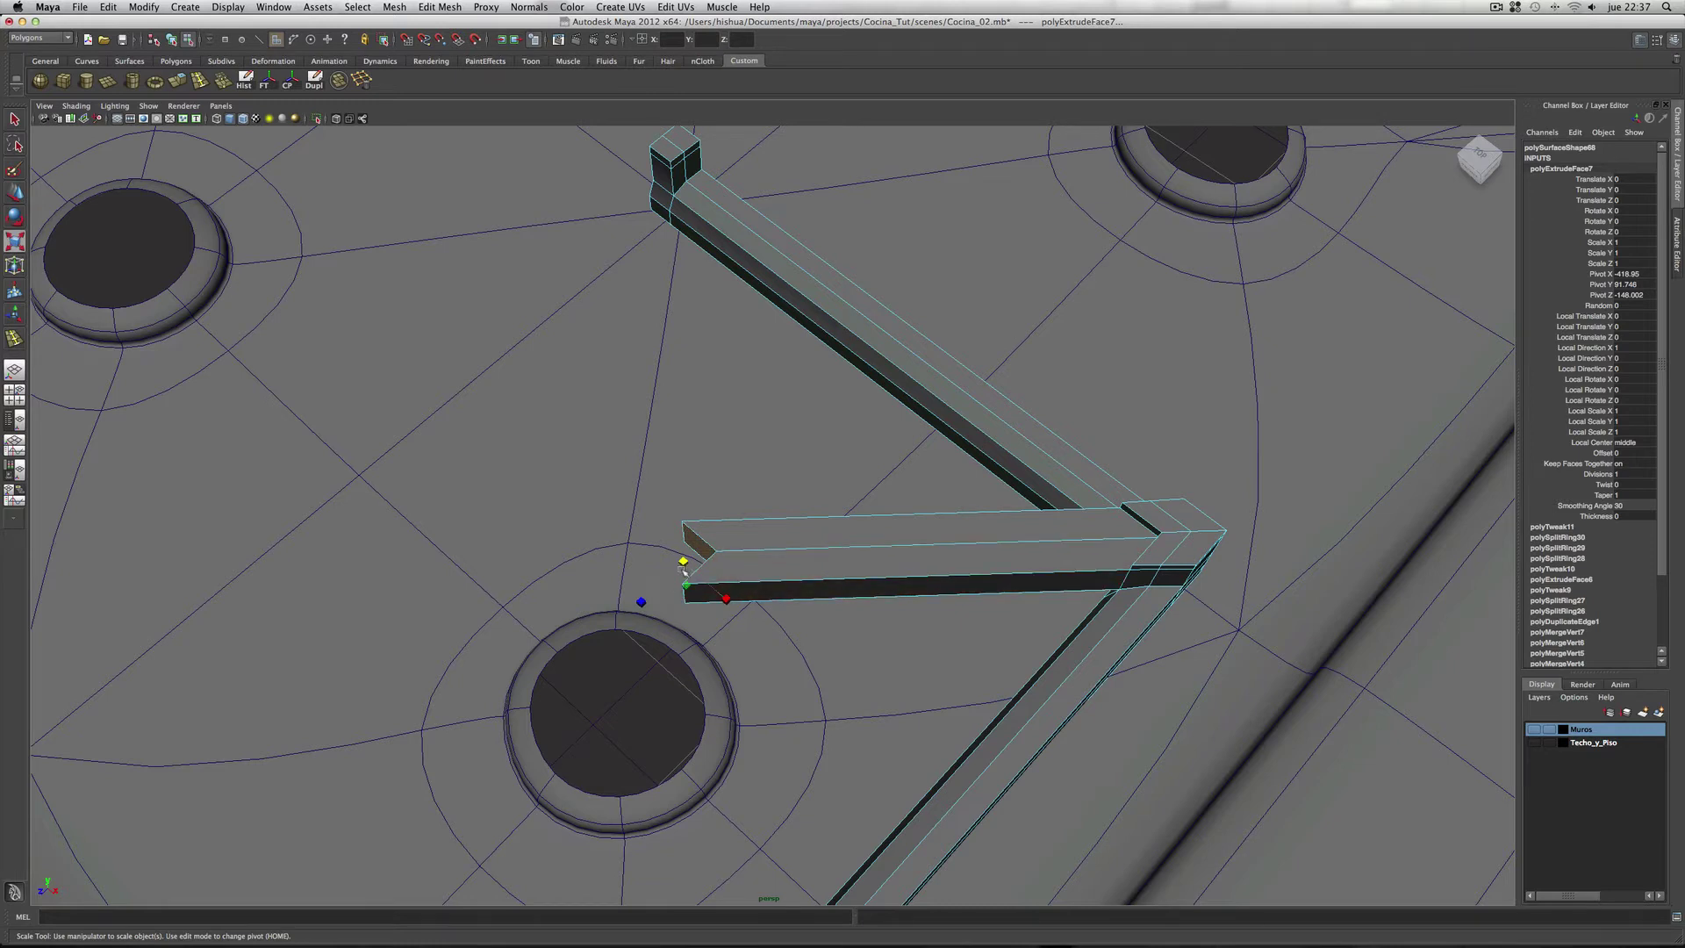
pyautogui.moveTo(684, 568)
pyautogui.mouseDown()
pyautogui.moveTo(627, 572)
pyautogui.moveTo(682, 563)
pyautogui.mouseUp()
pyautogui.keyDown('alt'); pyautogui.moveTo(740, 656); pyautogui.dragTo(886, 607); pyautogui.keyUp('alt')
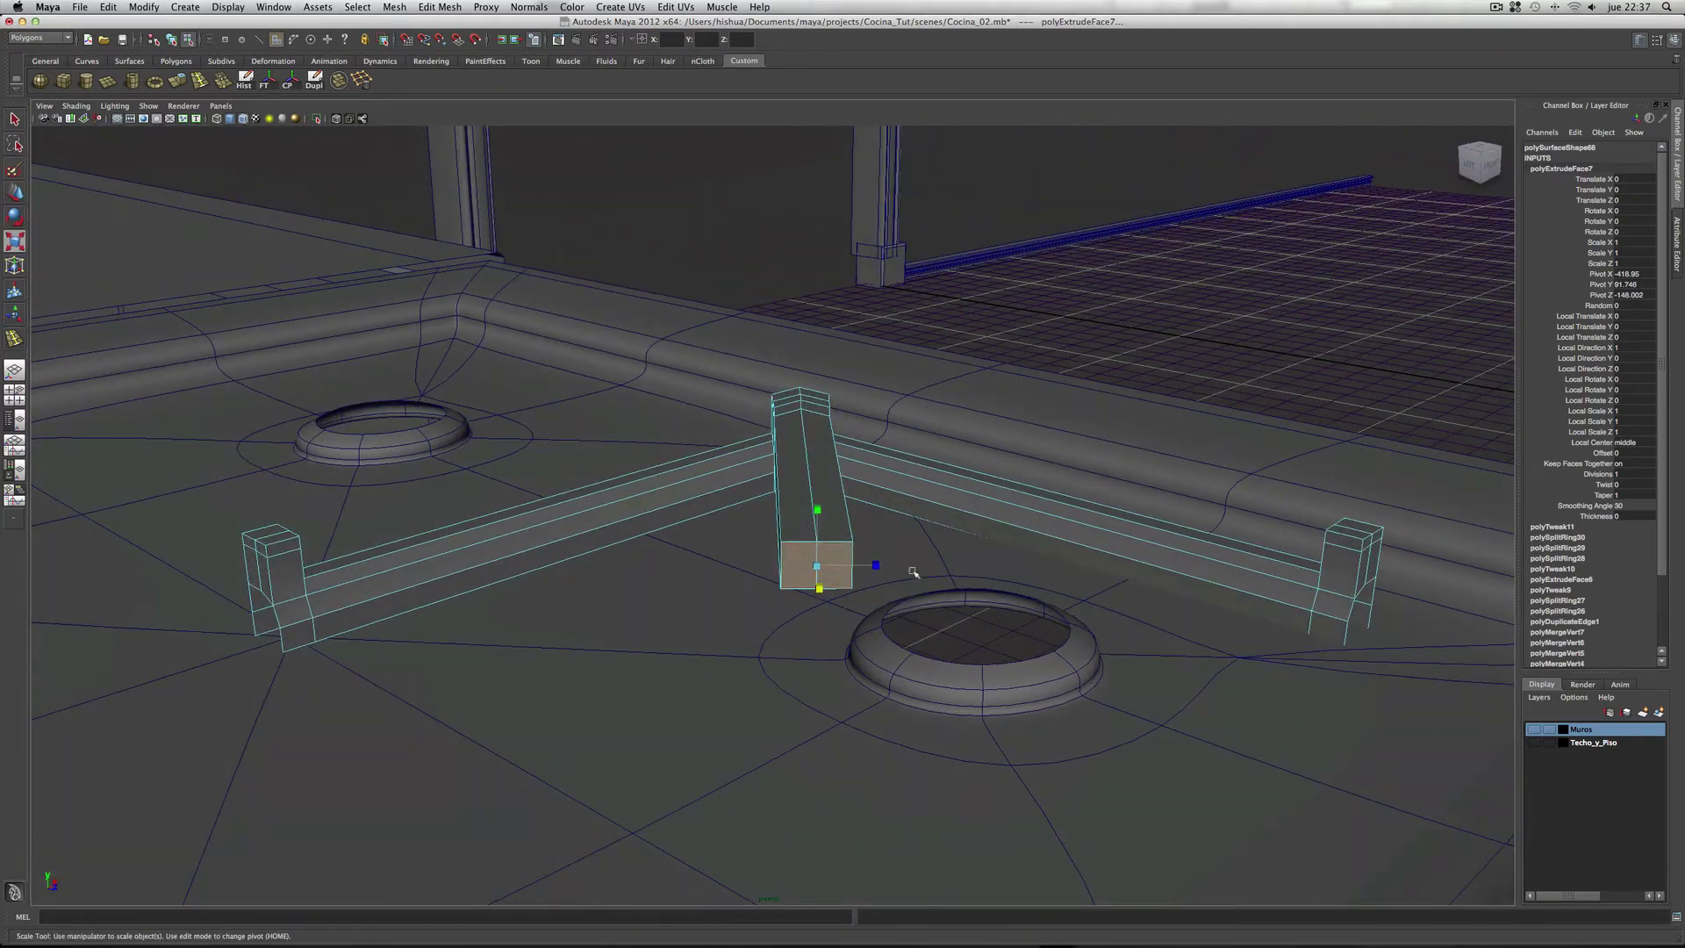
pyautogui.moveTo(877, 567); pyautogui.dragTo(834, 566)
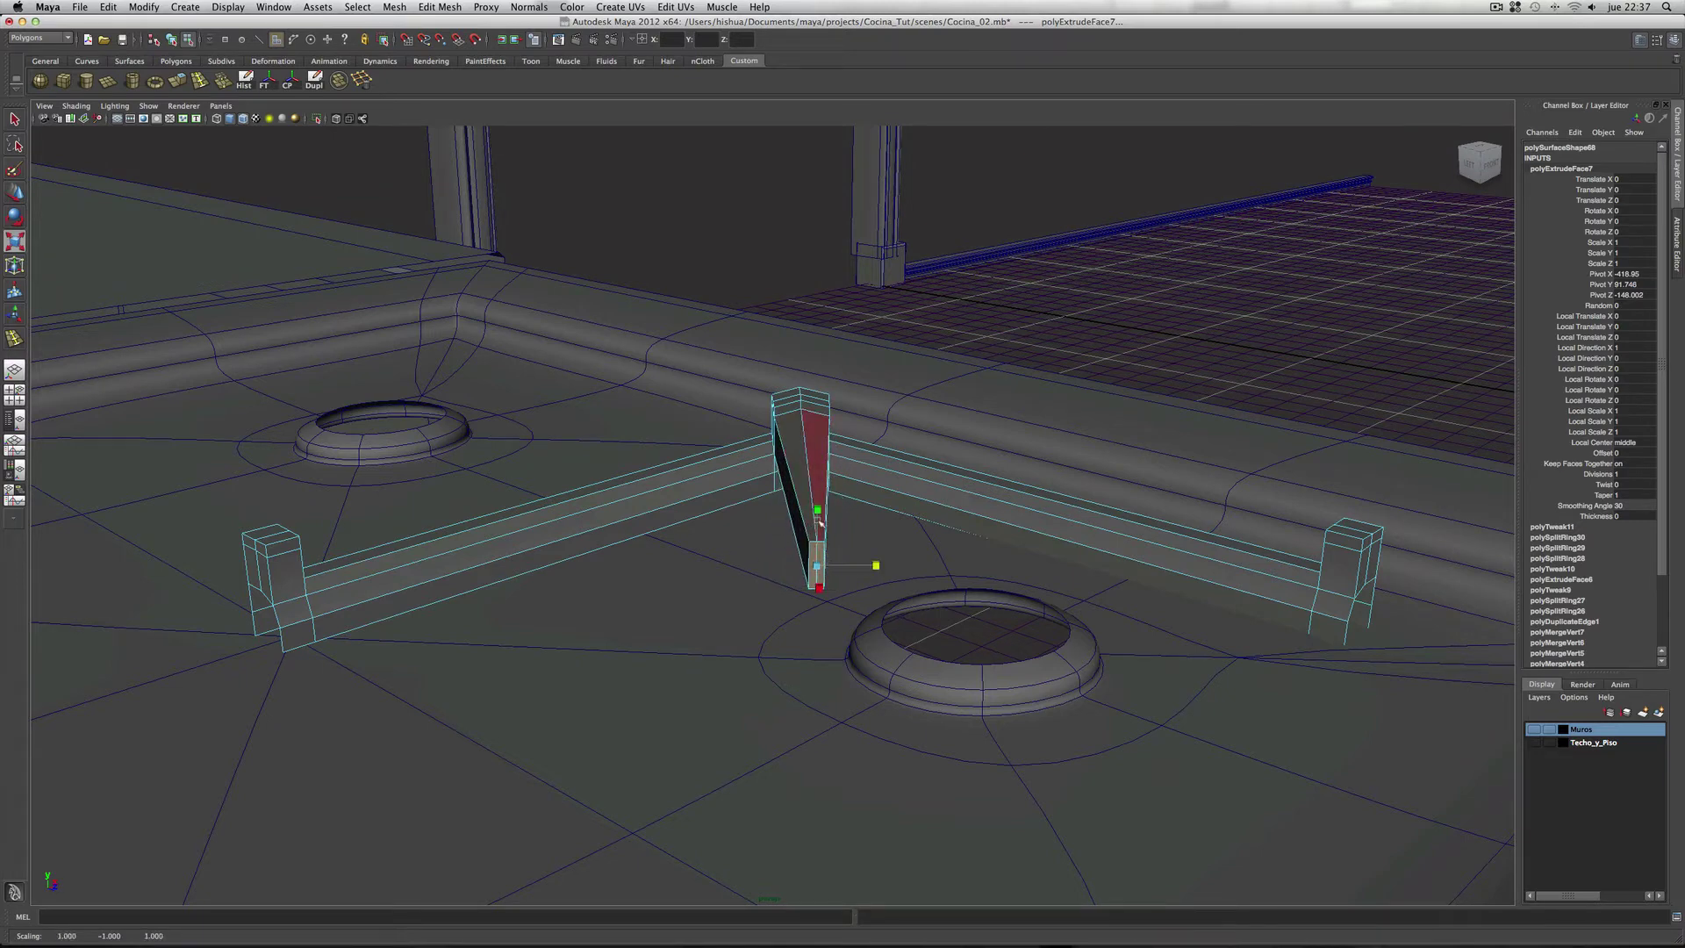
pyautogui.moveTo(819, 514); pyautogui.dragTo(818, 533)
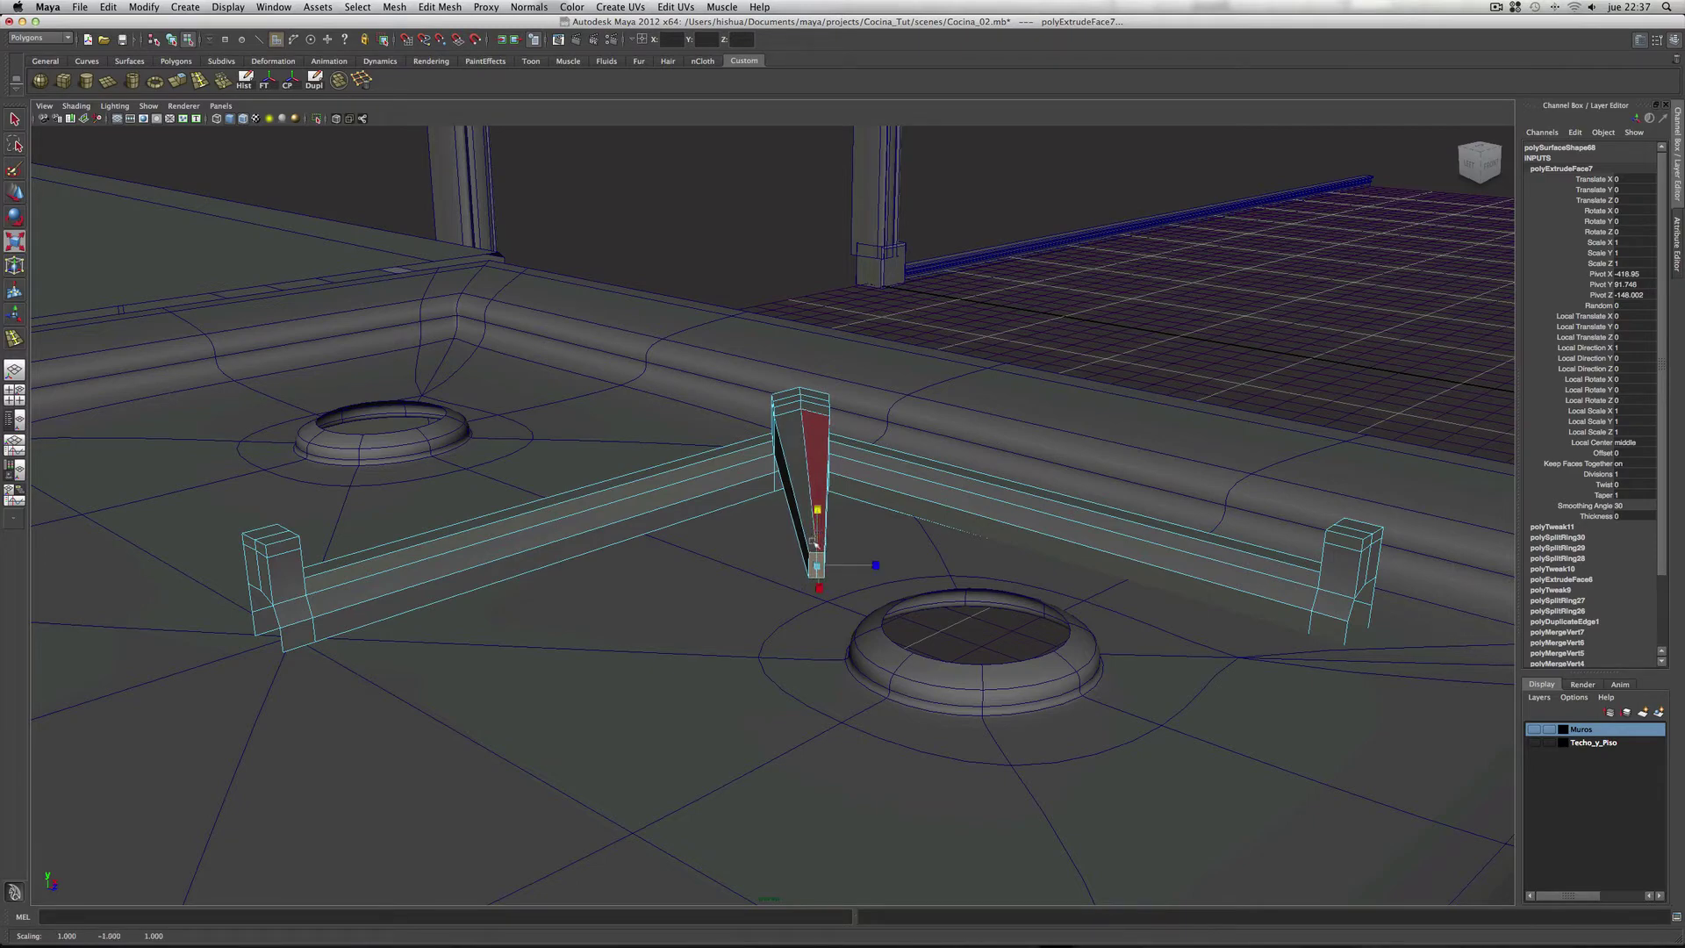
pyautogui.moveTo(844, 742)
pyautogui.keyDown('alt'); pyautogui.mouseDown()
pyautogui.moveTo(944, 726)
pyautogui.moveTo(879, 765)
pyautogui.moveTo(877, 741)
pyautogui.mouseUp(); pyautogui.keyUp('alt')
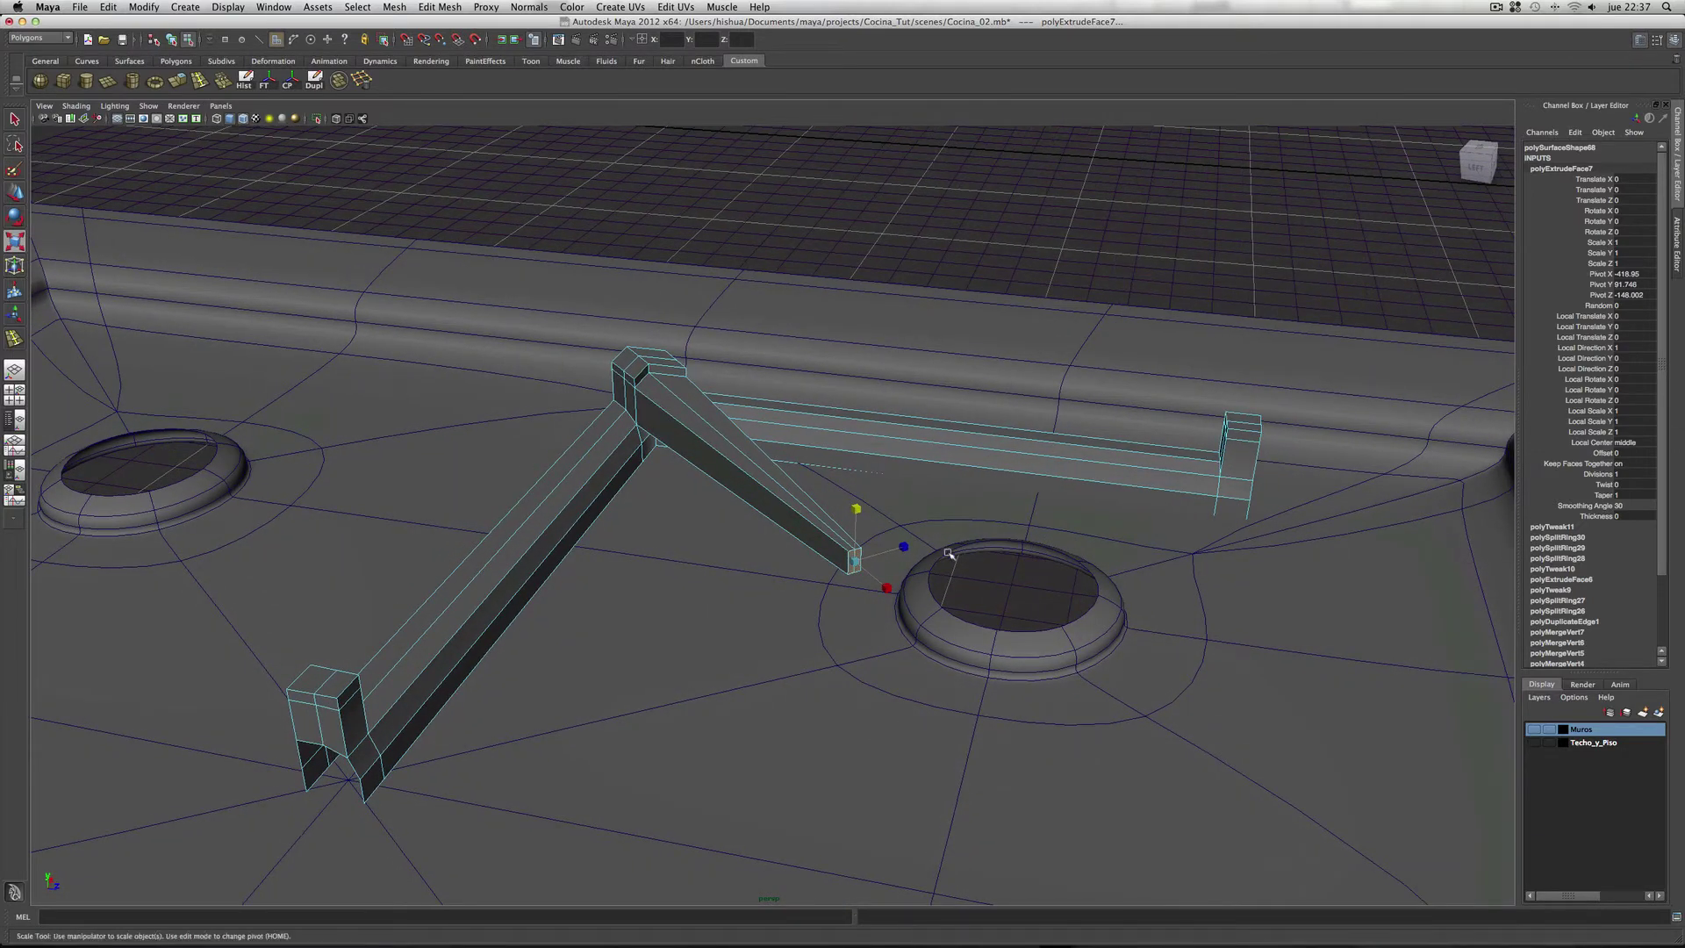
pyautogui.moveTo(907, 550); pyautogui.dragTo(900, 551)
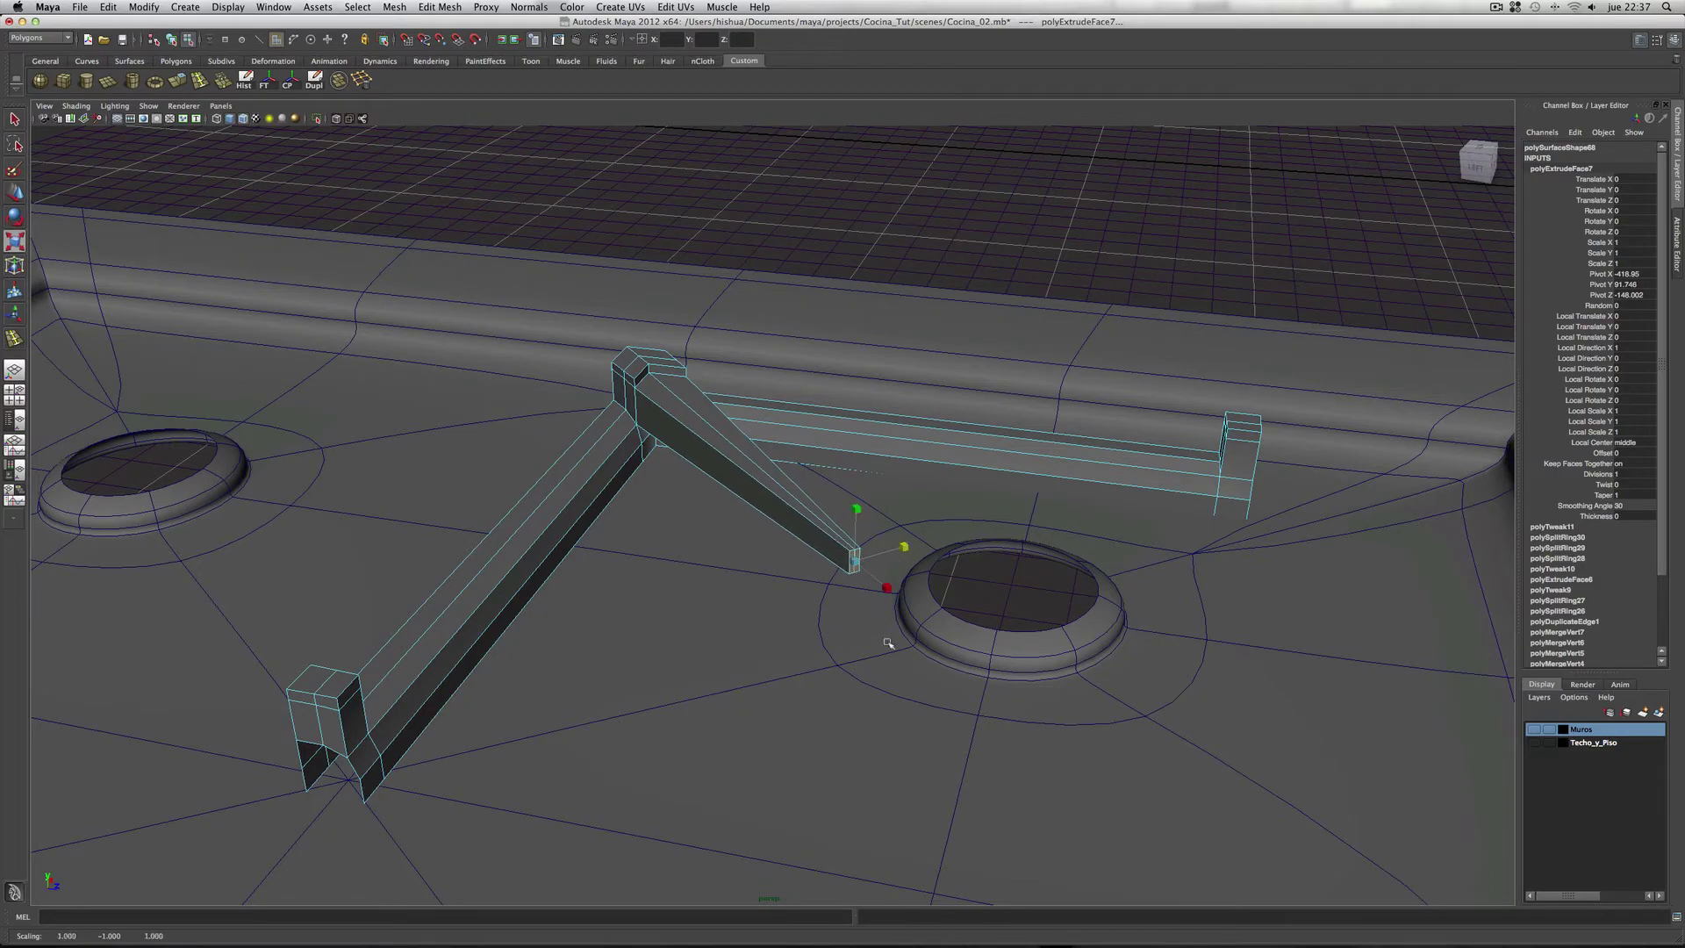
pyautogui.moveTo(888, 644)
pyautogui.keyDown('alt'); pyautogui.mouseDown()
pyautogui.moveTo(914, 620)
pyautogui.moveTo(976, 632)
pyautogui.moveTo(840, 634)
pyautogui.mouseUp(); pyautogui.keyUp('alt')
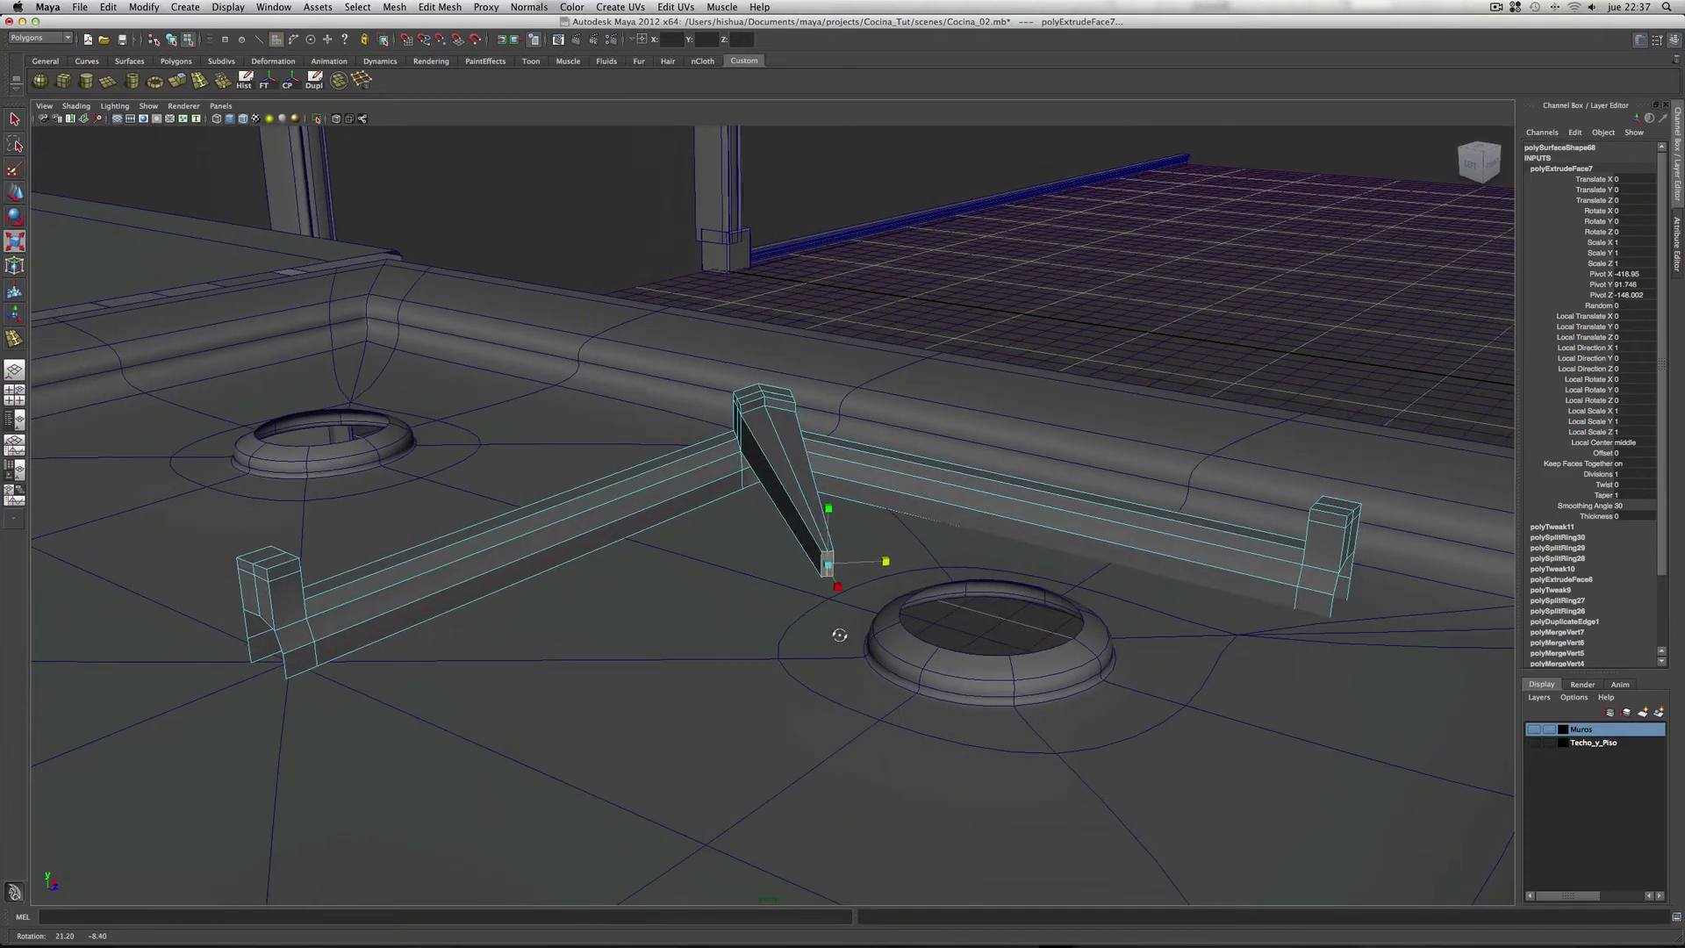
# Step: Extrude the left end post's inner face into a long side bar
pyautogui.click(295, 610)
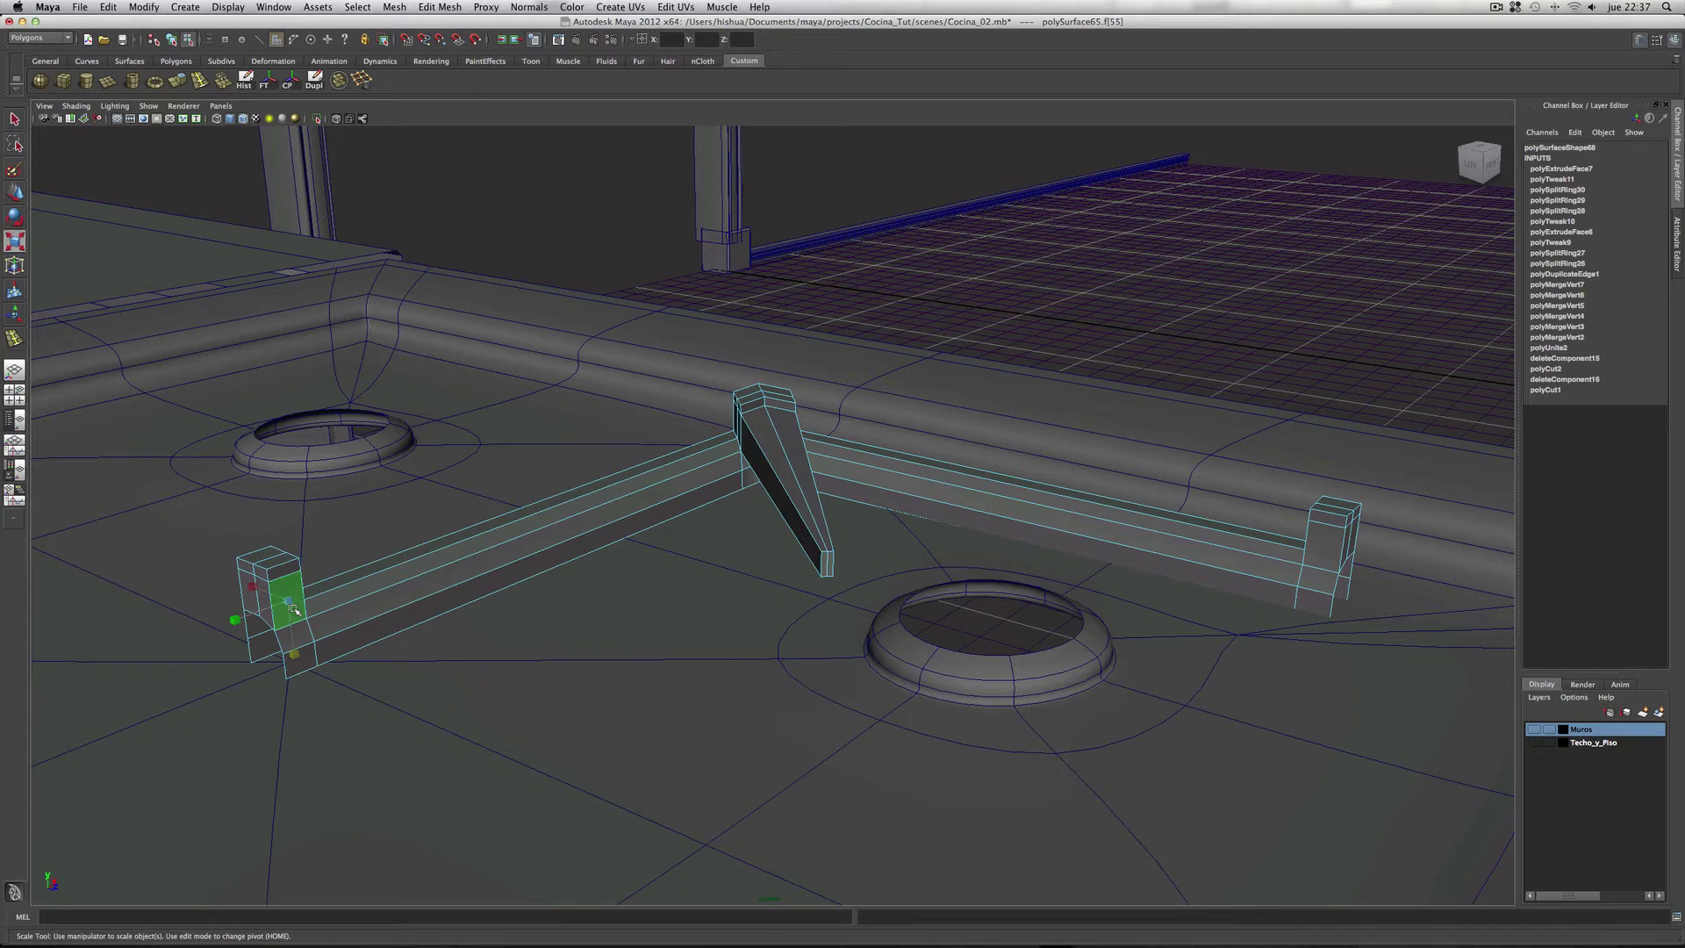
pyautogui.moveTo(294, 612); pyautogui.dragTo(268, 597, button='right')
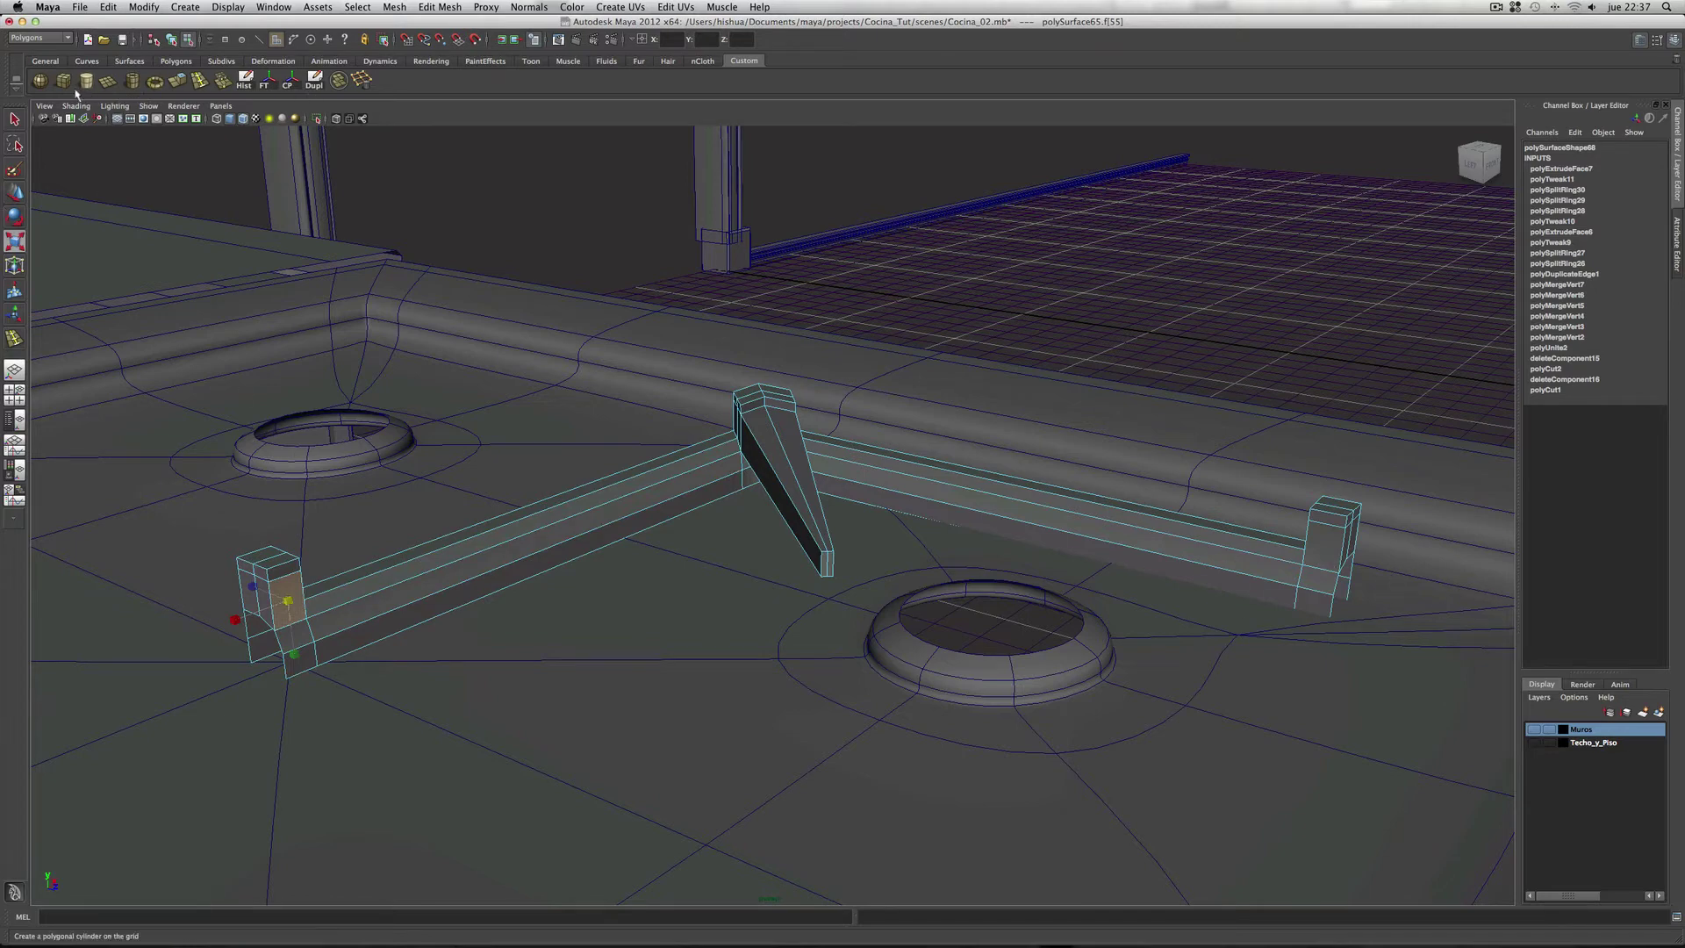
pyautogui.click(181, 82)
pyautogui.moveTo(309, 608)
pyautogui.mouseDown()
pyautogui.moveTo(424, 676)
pyautogui.moveTo(576, 722)
pyautogui.moveTo(690, 794)
pyautogui.mouseUp()
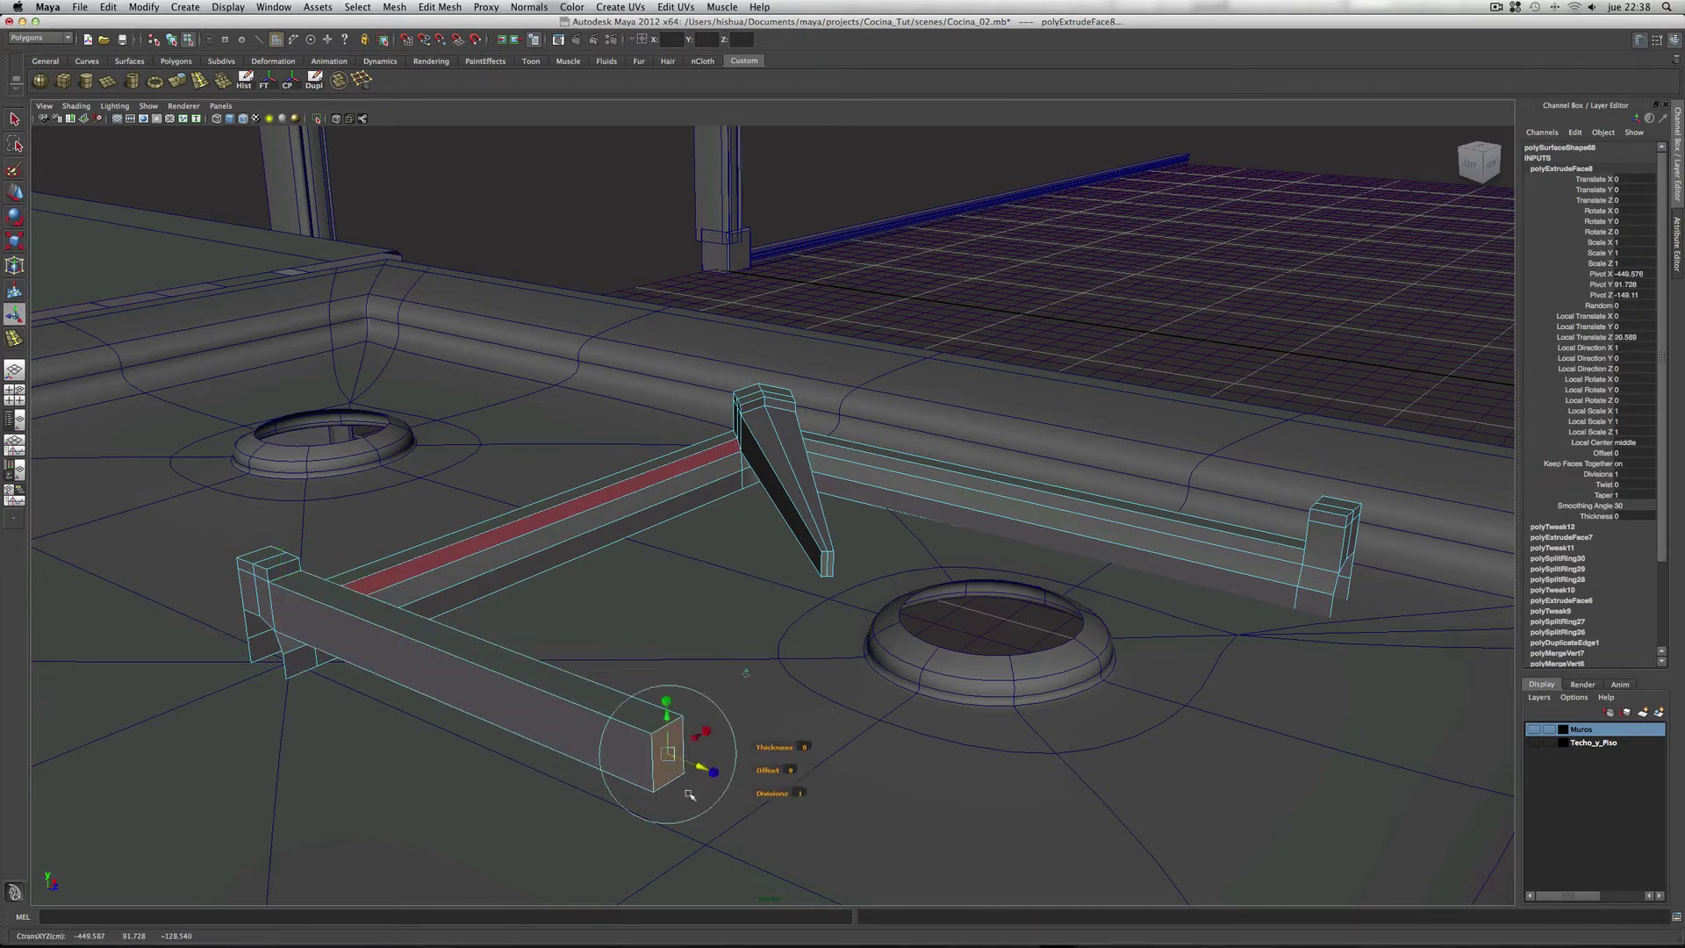
pyautogui.moveTo(1193, 801)
pyautogui.keyDown('alt'); pyautogui.mouseDown()
pyautogui.moveTo(1175, 842)
pyautogui.moveTo(602, 681)
pyautogui.mouseUp(); pyautogui.keyUp('alt')
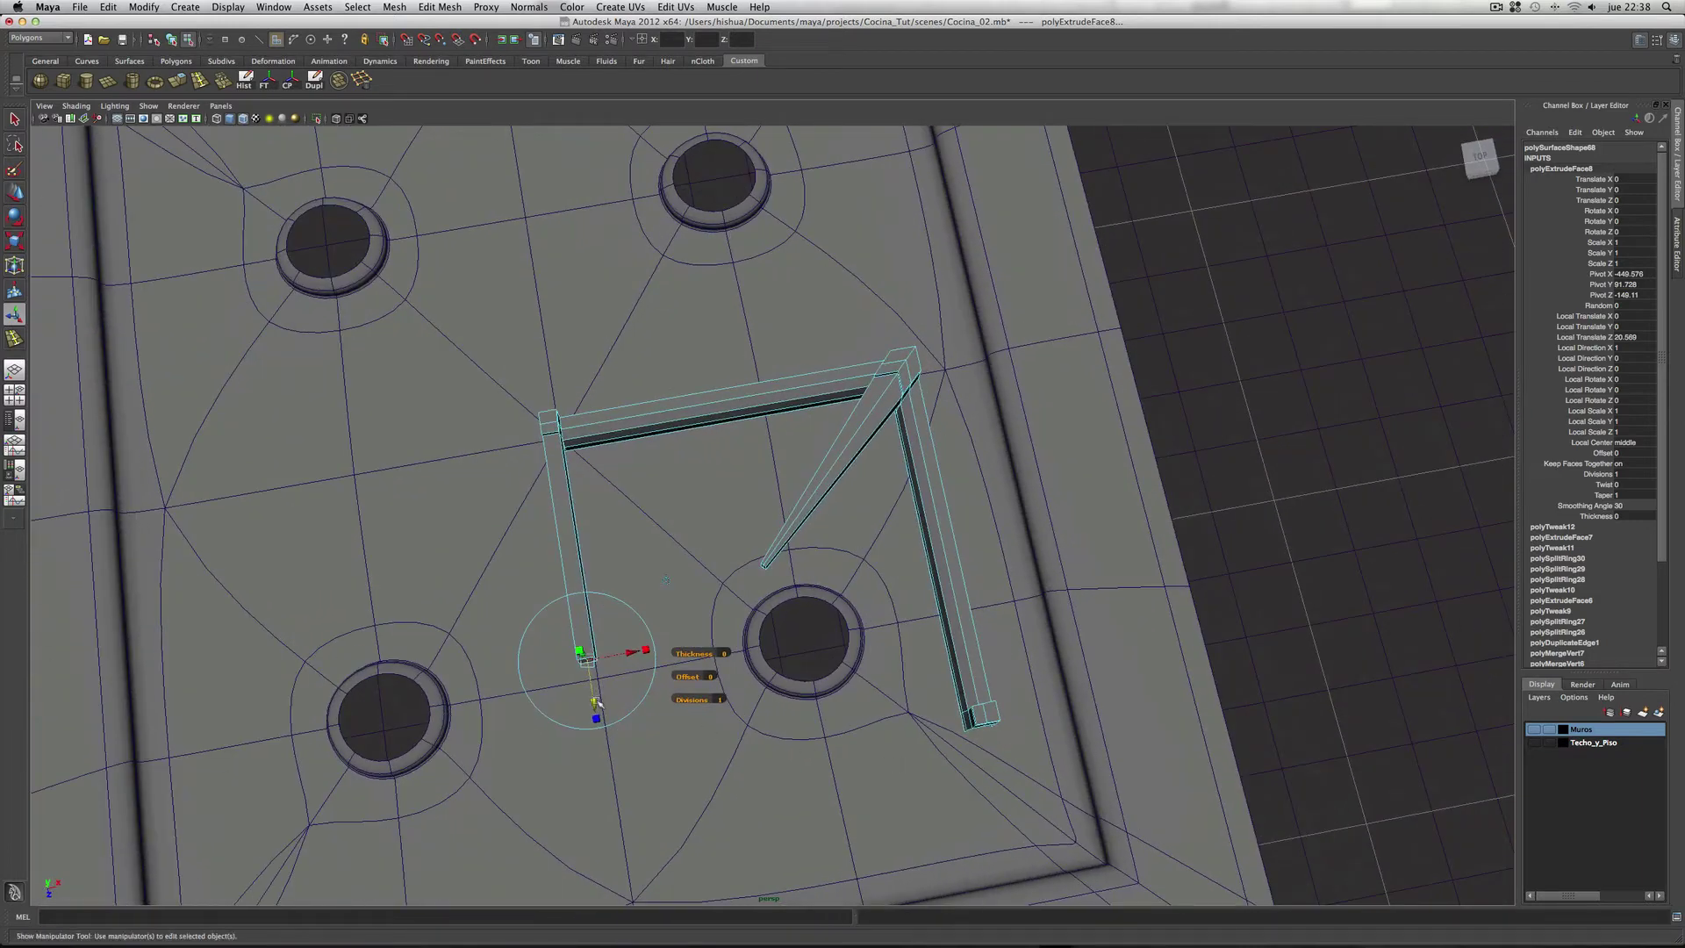
pyautogui.moveTo(596, 704); pyautogui.dragTo(865, 671)
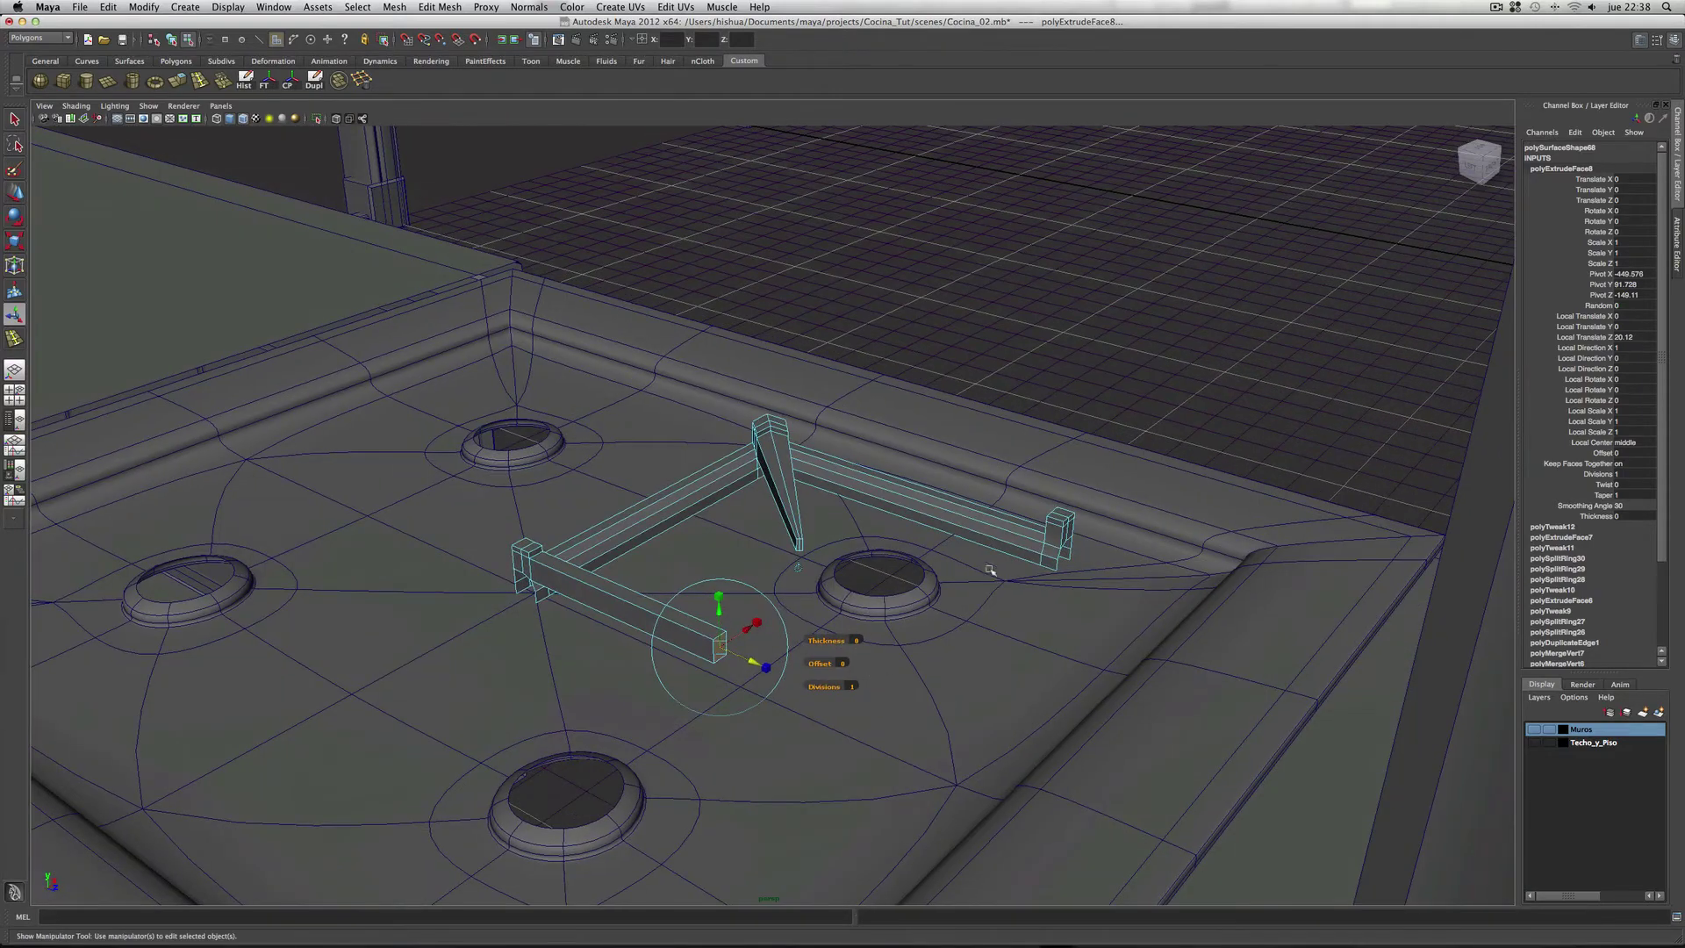
# Step: Extrude the right end post's face into a second side bar reaching toward the front
pyautogui.click(1056, 540)
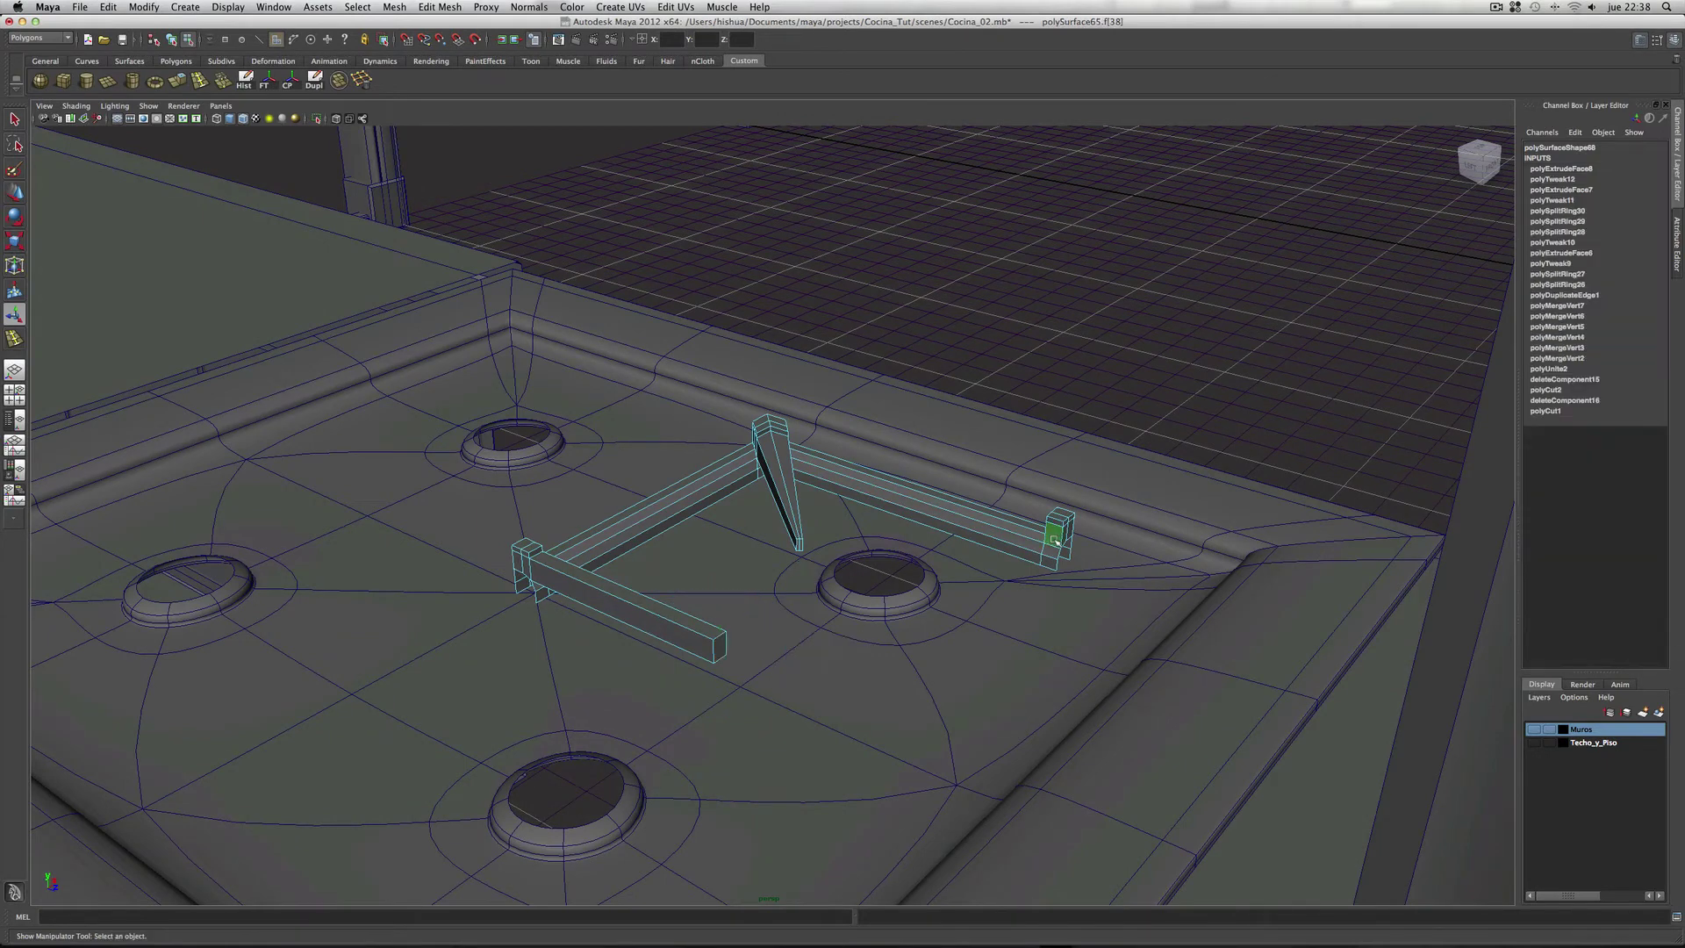
pyautogui.press('g')
pyautogui.moveTo(1039, 551); pyautogui.dragTo(891, 655)
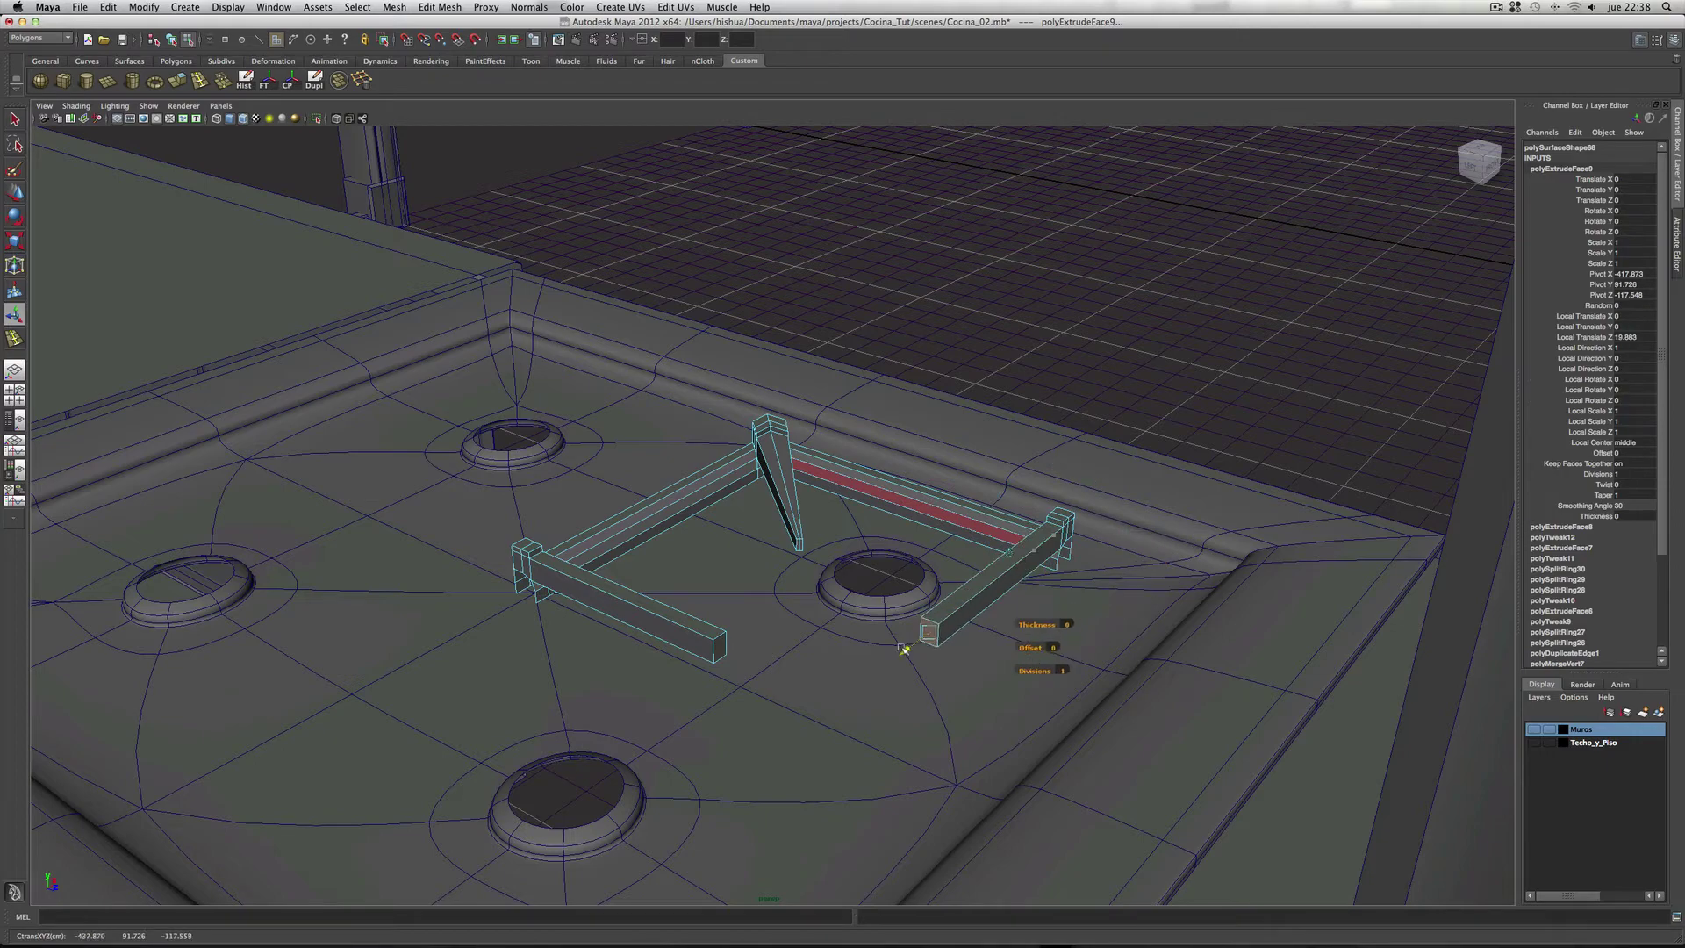
pyautogui.keyDown('alt'); pyautogui.moveTo(1114, 640); pyautogui.dragTo(843, 483); pyautogui.keyUp('alt')
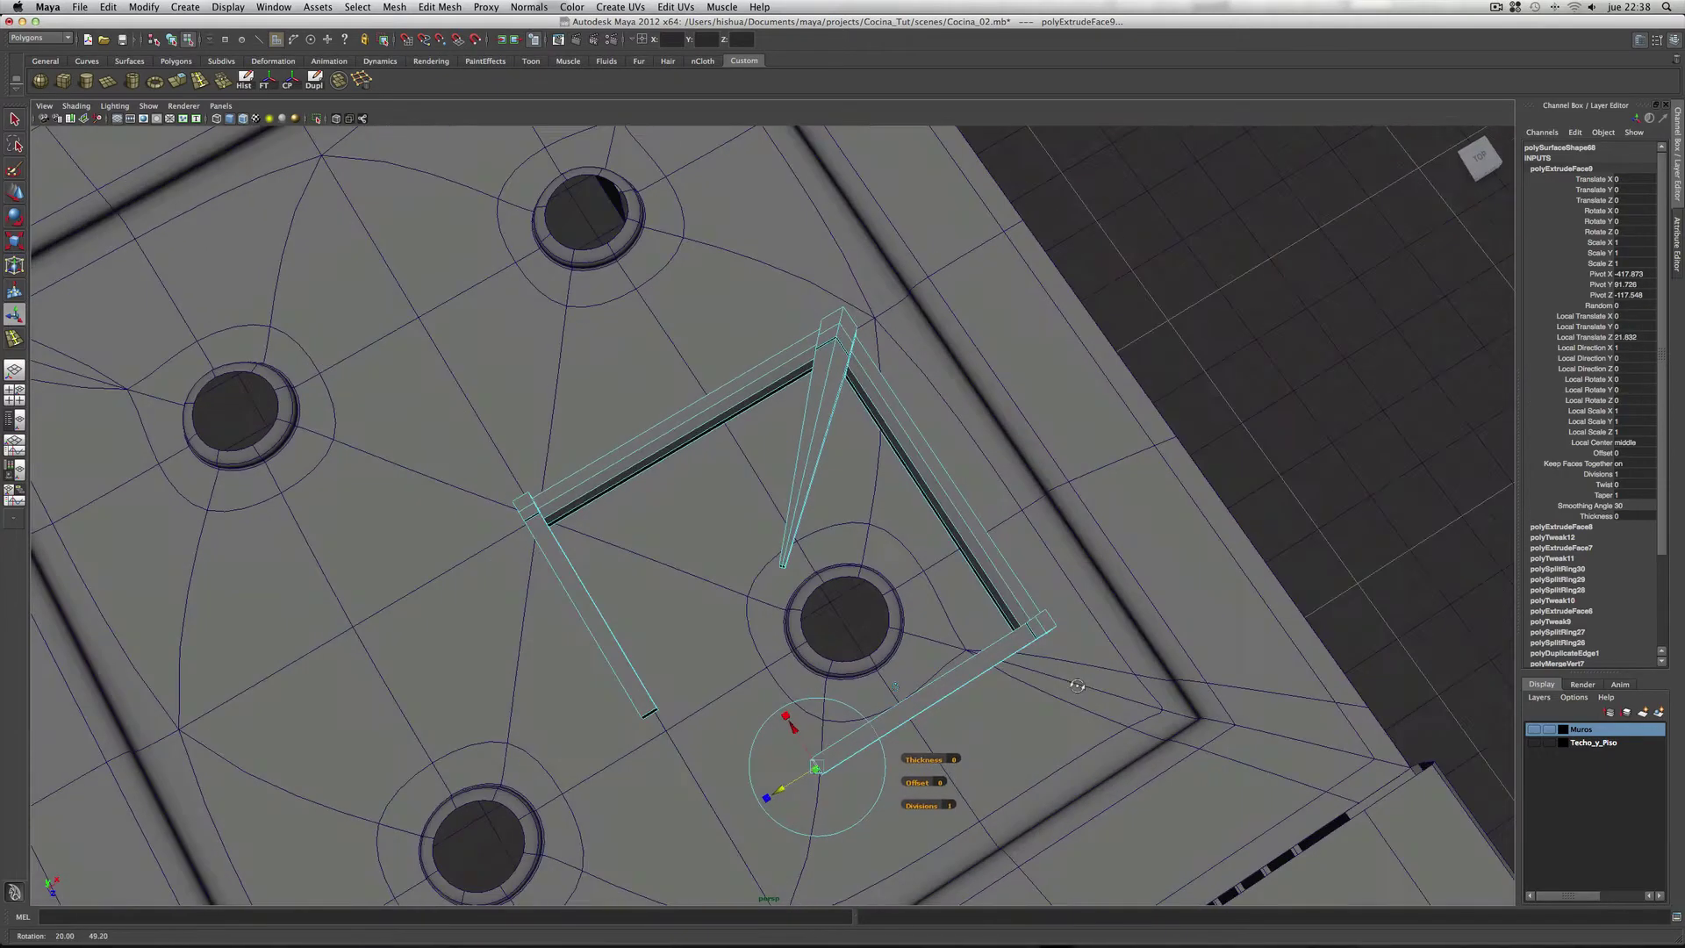
pyautogui.keyDown('alt'); pyautogui.moveTo(843, 483); pyautogui.dragTo(869, 484, button='right'); pyautogui.keyUp('alt')
pyautogui.keyDown('alt'); pyautogui.moveTo(869, 484); pyautogui.dragTo(707, 564); pyautogui.keyUp('alt')
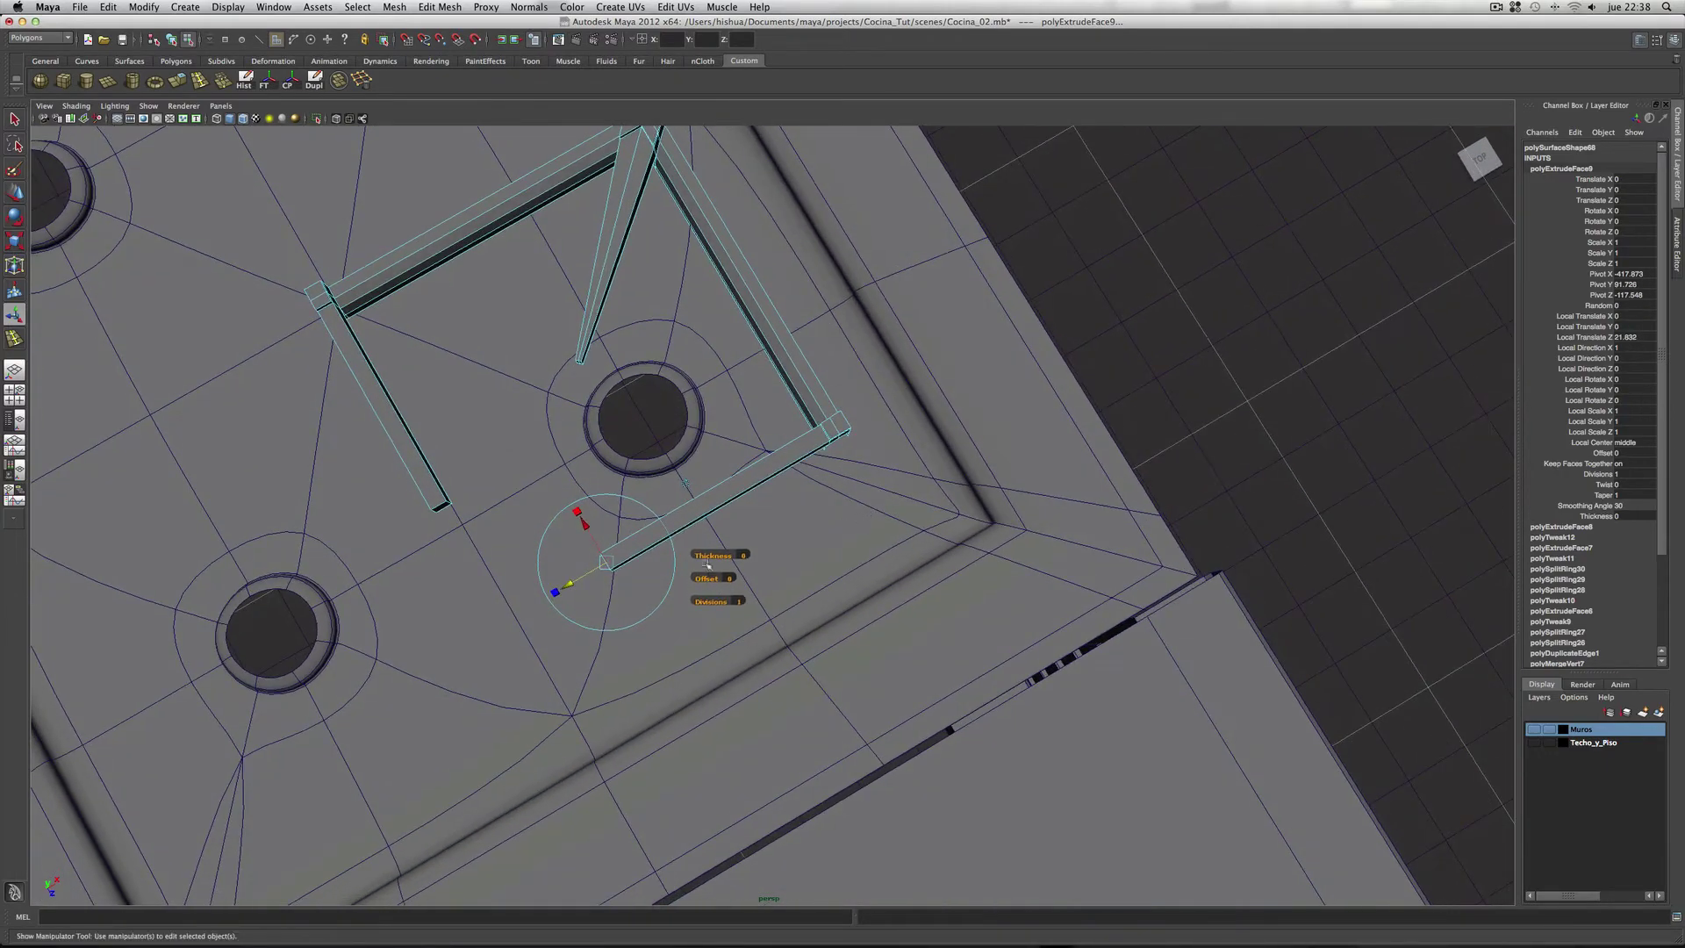
pyautogui.moveTo(578, 588)
pyautogui.mouseDown()
pyautogui.moveTo(550, 595)
pyautogui.moveTo(574, 584)
pyautogui.moveTo(478, 489)
pyautogui.moveTo(765, 452)
pyautogui.moveTo(588, 421)
pyautogui.mouseUp()
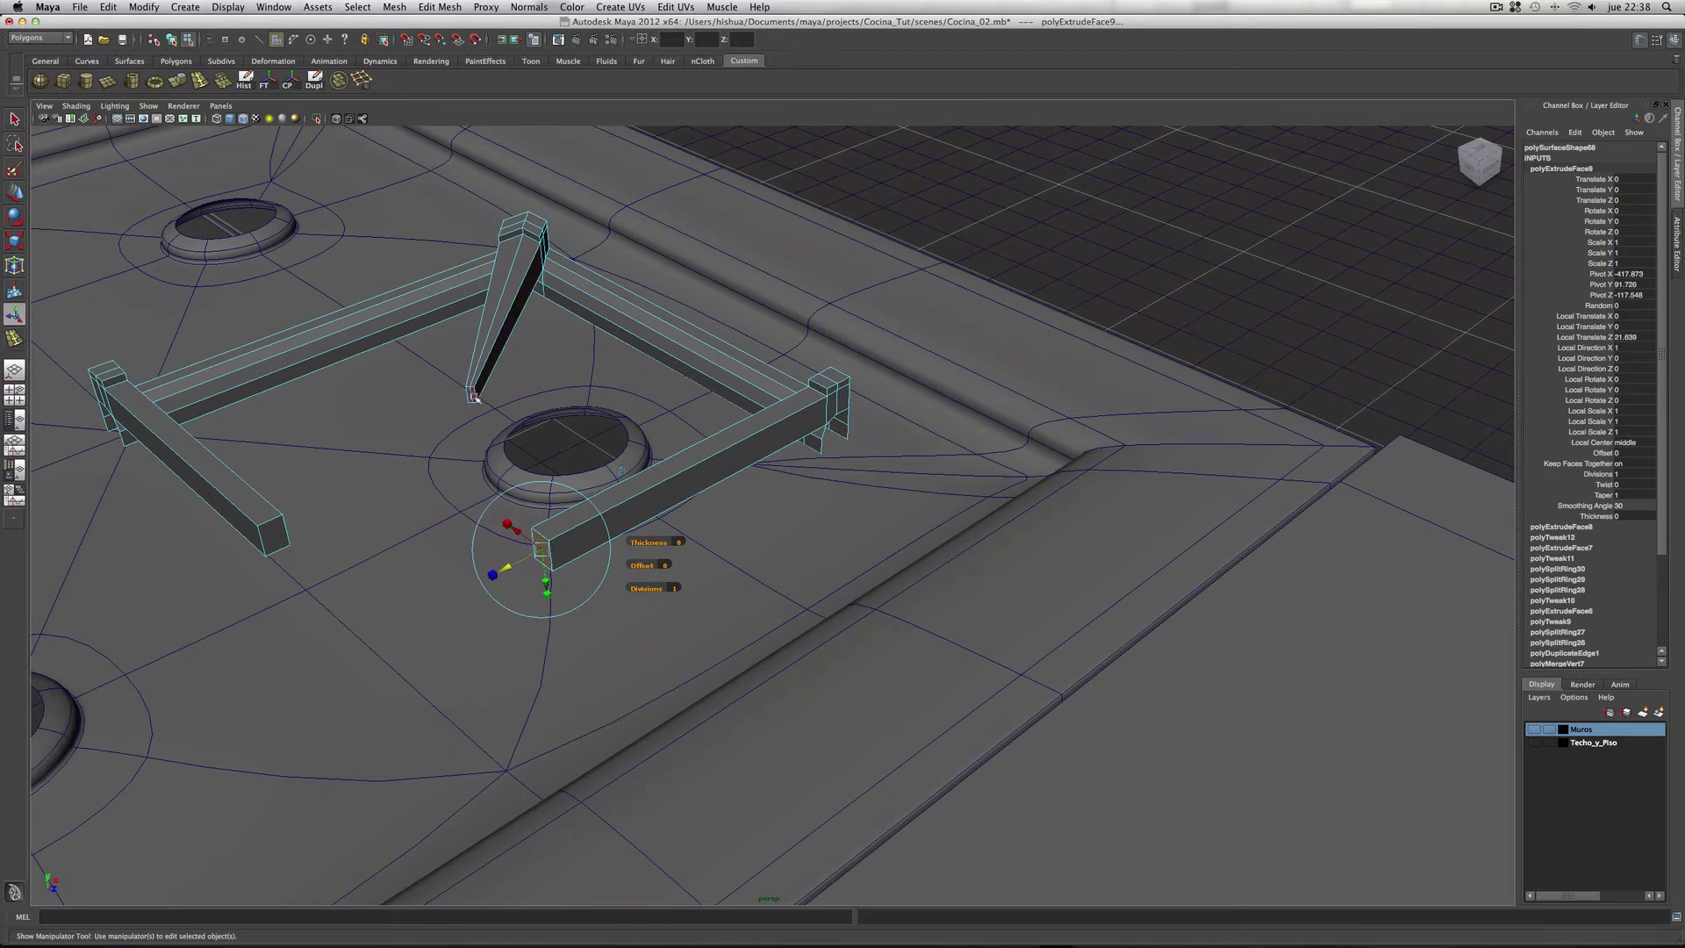
pyautogui.click(471, 396)
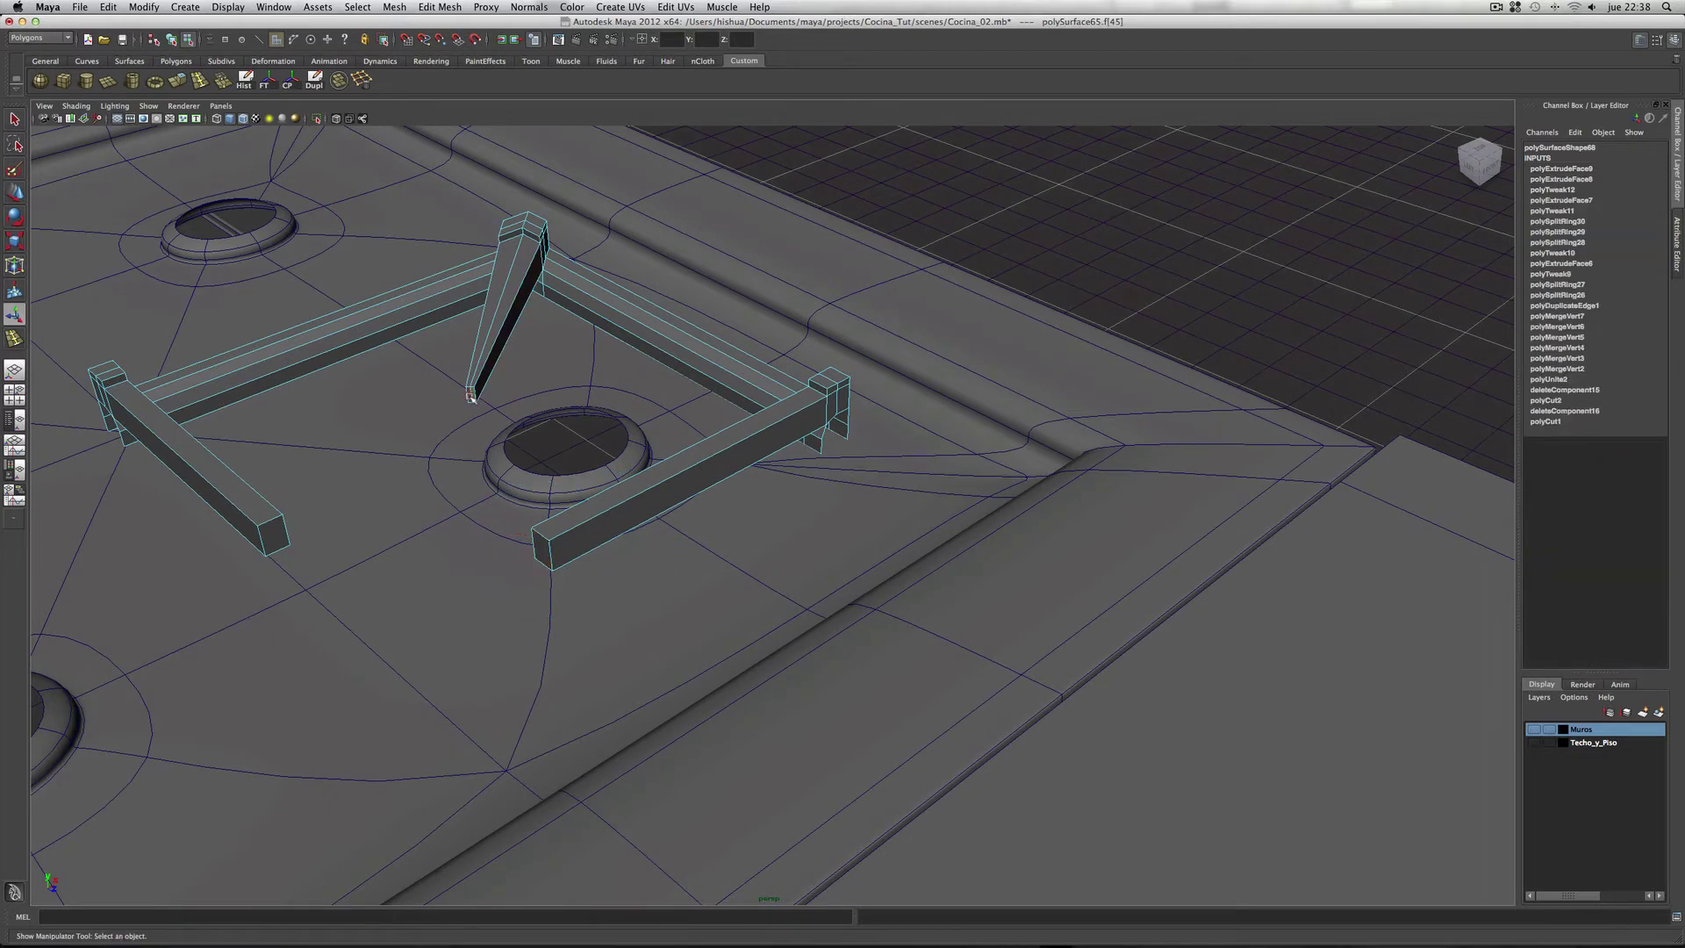
# Step: Lengthen the front bar by moving its end face outward
pyautogui.click(15, 192)
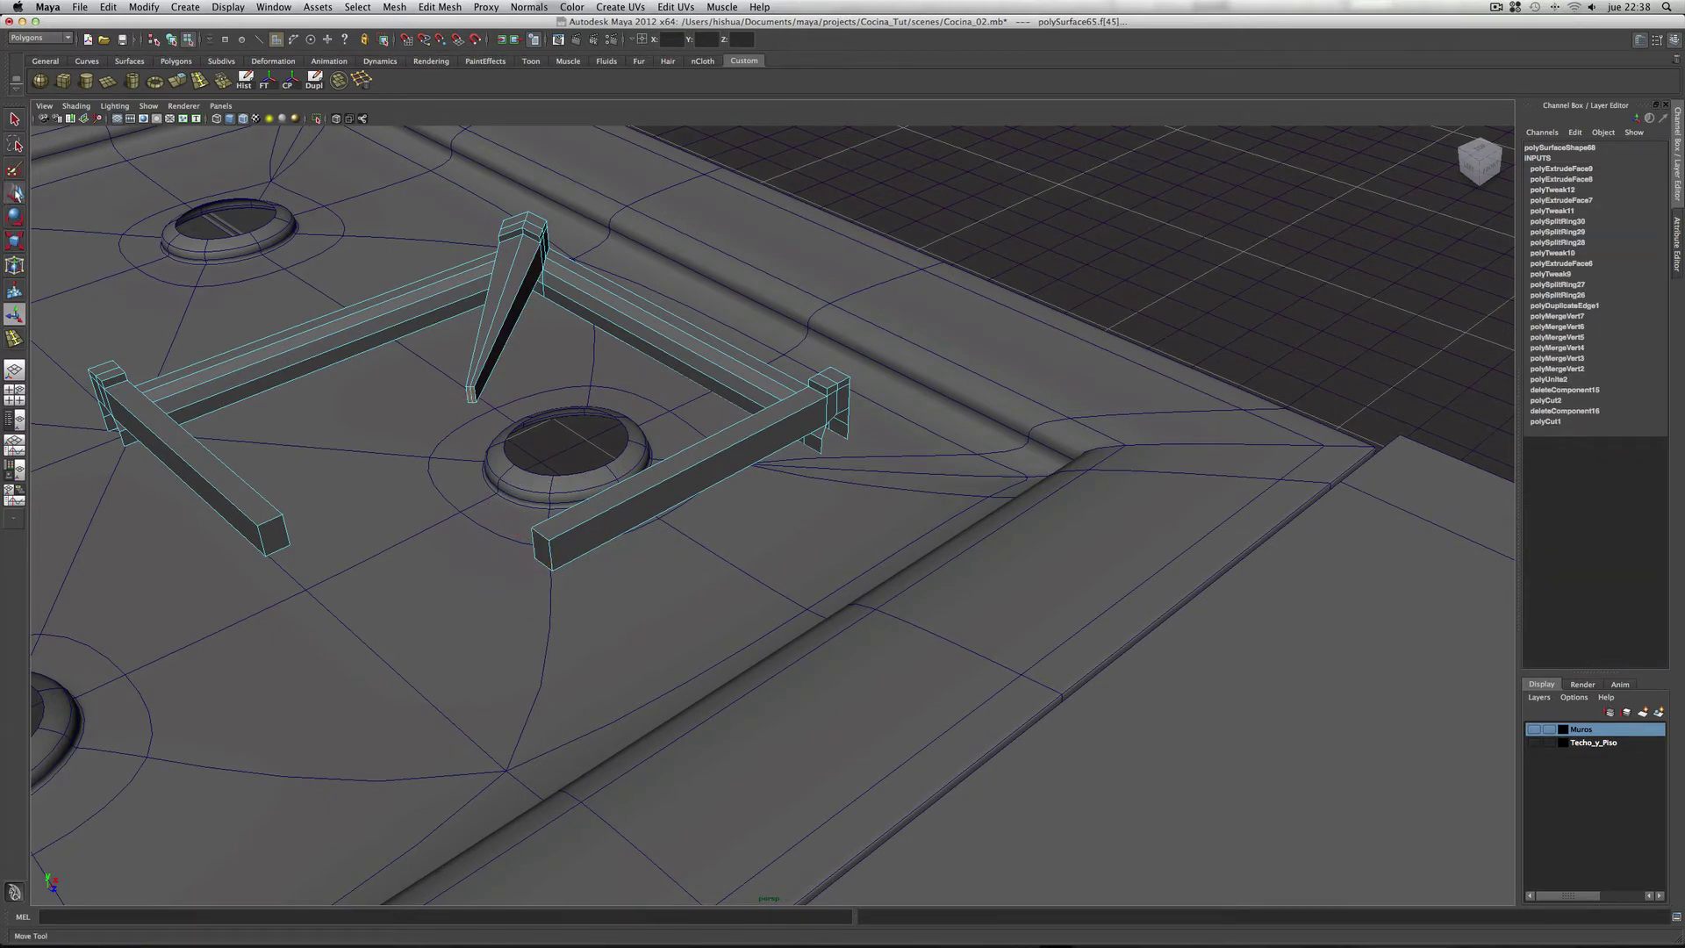
pyautogui.keyDown('alt'); pyautogui.moveTo(587, 429); pyautogui.dragTo(538, 445); pyautogui.keyUp('alt')
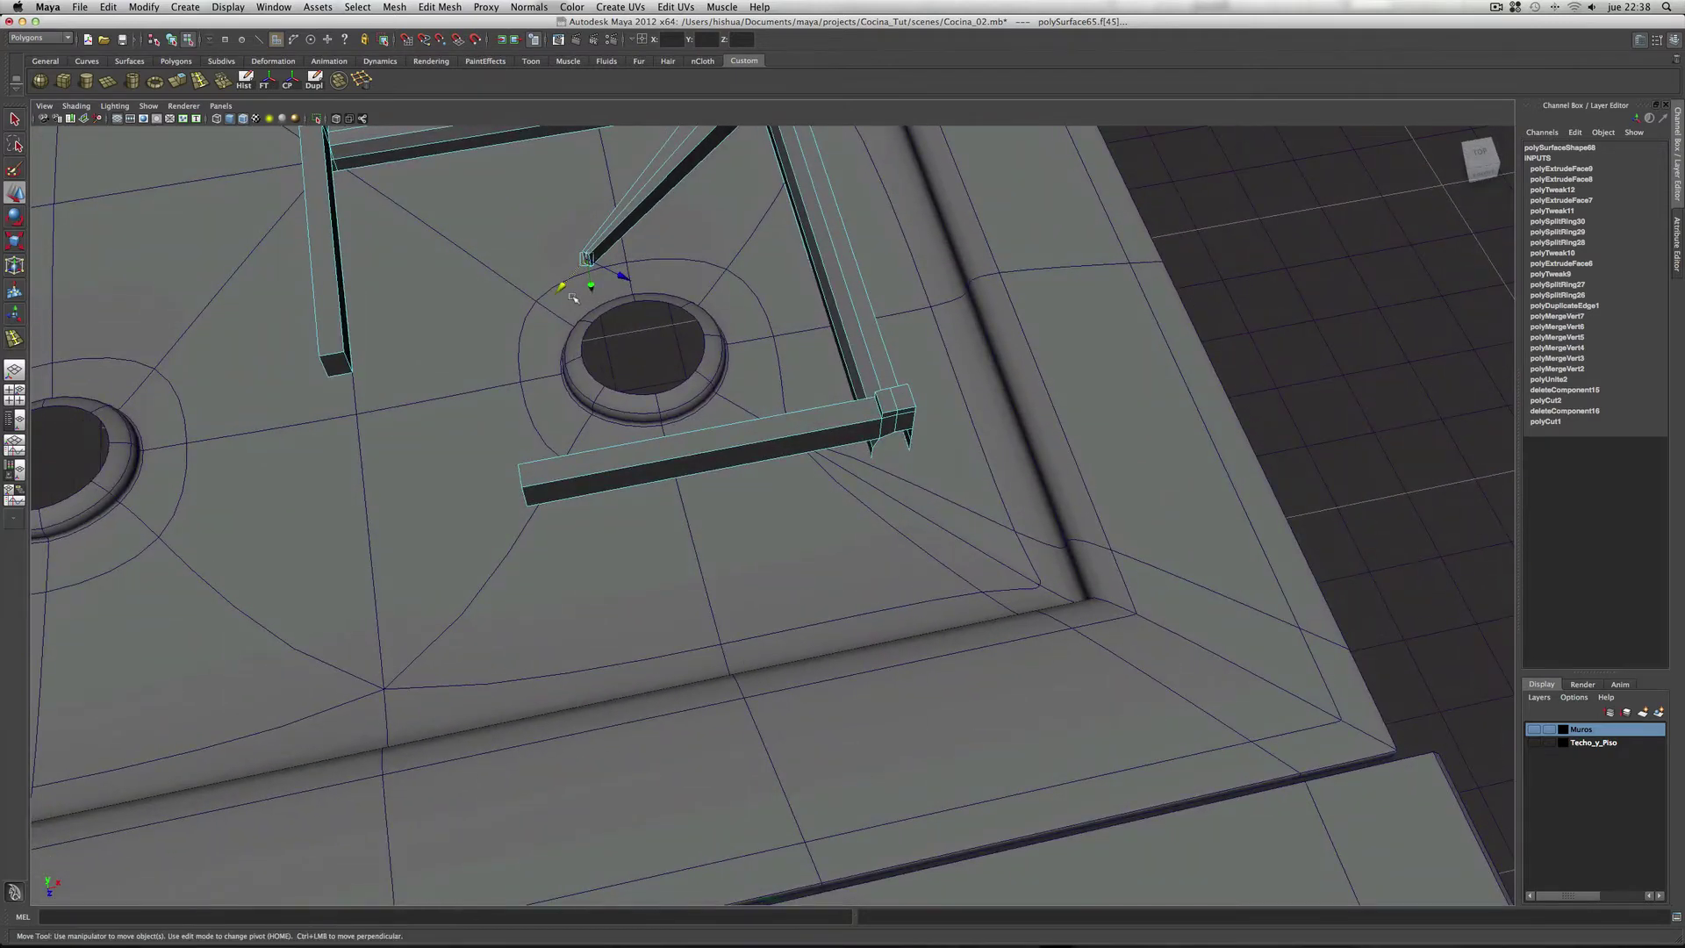
pyautogui.moveTo(570, 295); pyautogui.dragTo(449, 393)
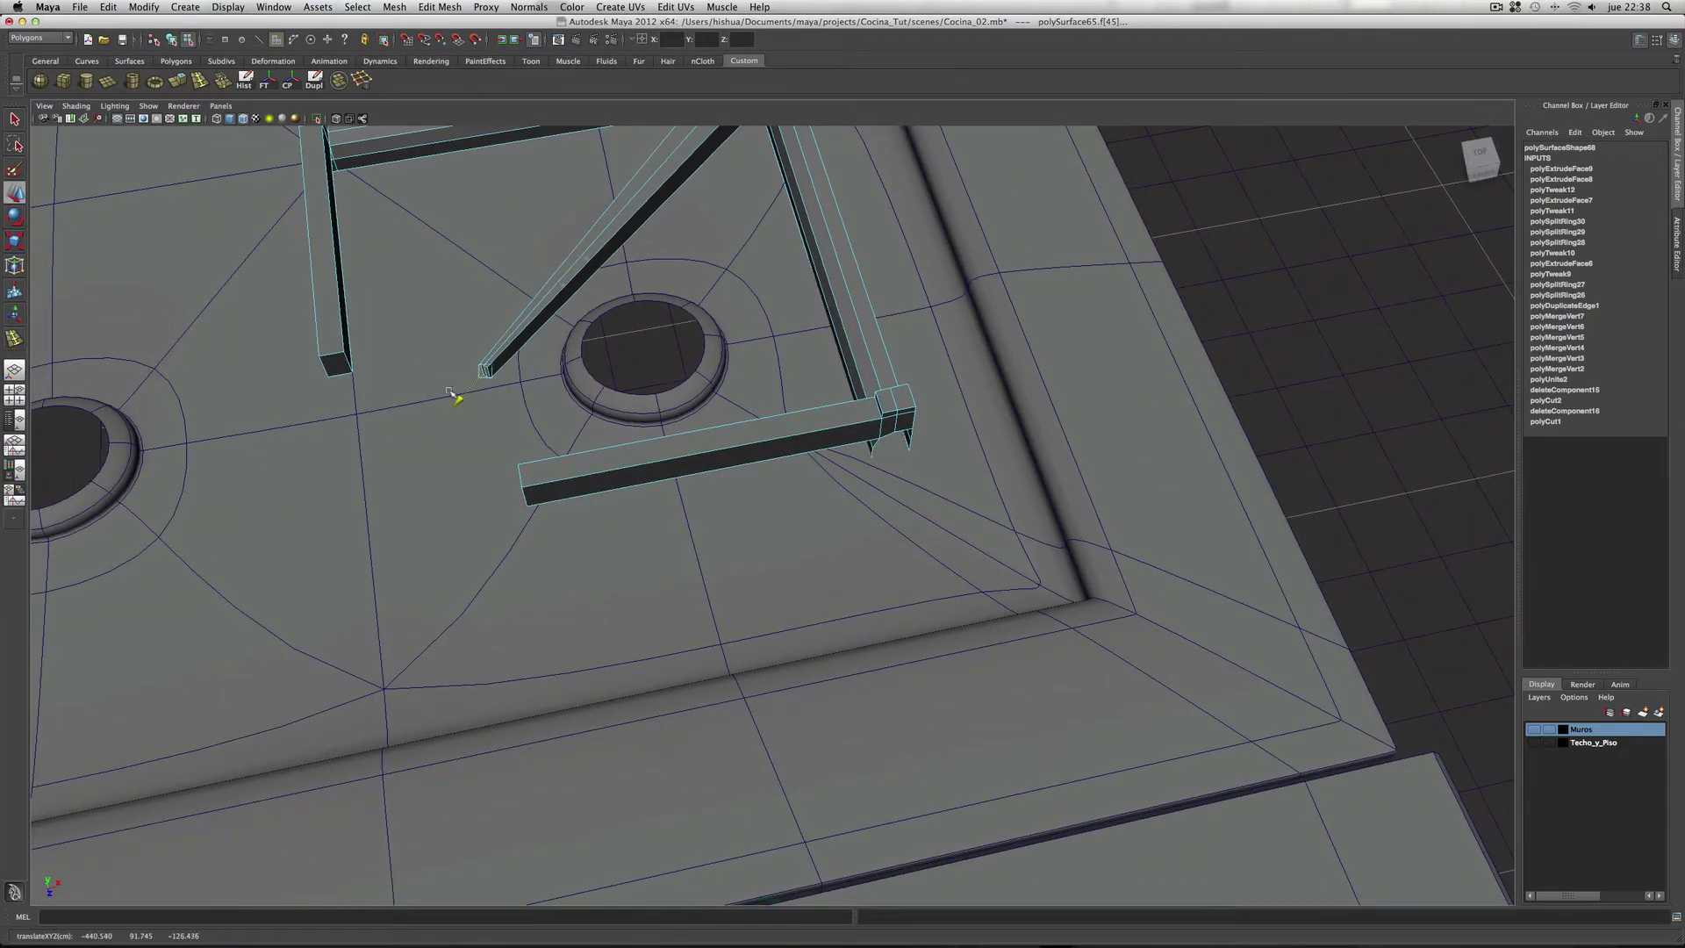
pyautogui.keyDown('alt'); pyautogui.moveTo(451, 399); pyautogui.dragTo(630, 500, button='right'); pyautogui.keyUp('alt')
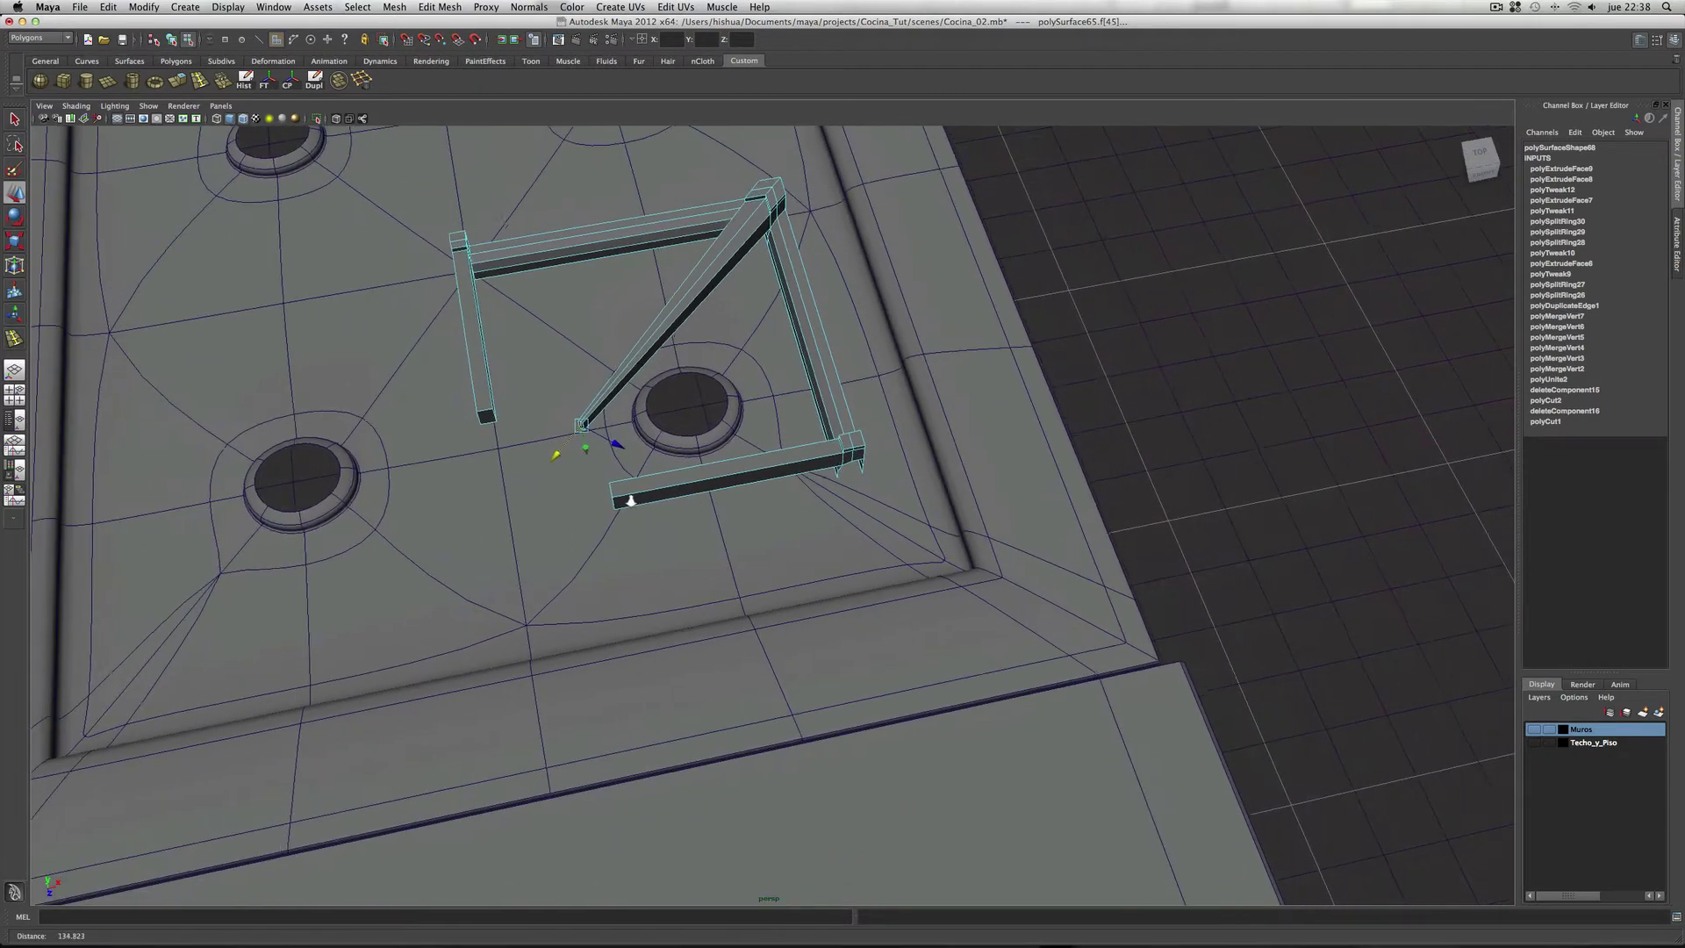
pyautogui.moveTo(631, 500)
pyautogui.keyDown('alt'); pyautogui.mouseDown()
pyautogui.moveTo(503, 629)
pyautogui.moveTo(658, 621)
pyautogui.mouseUp(); pyautogui.keyUp('alt')
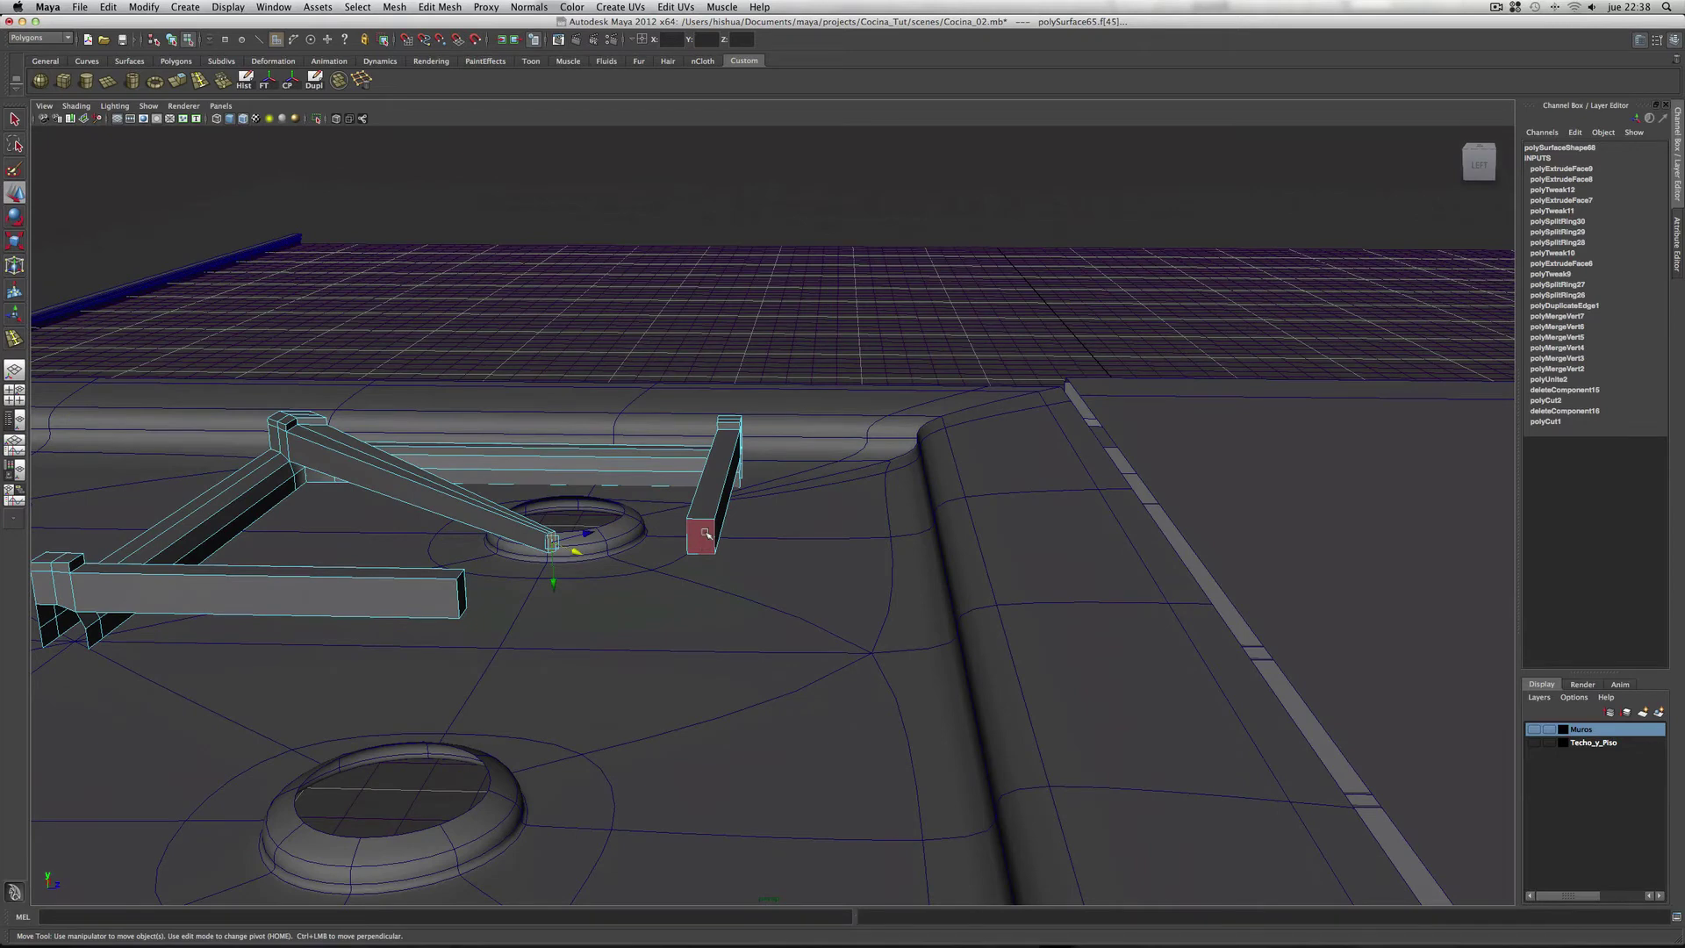
# Step: Shift and scale the front bar's end vertices to taper and tilt its tip
pyautogui.moveTo(705, 533); pyautogui.dragTo(715, 539, button='right')
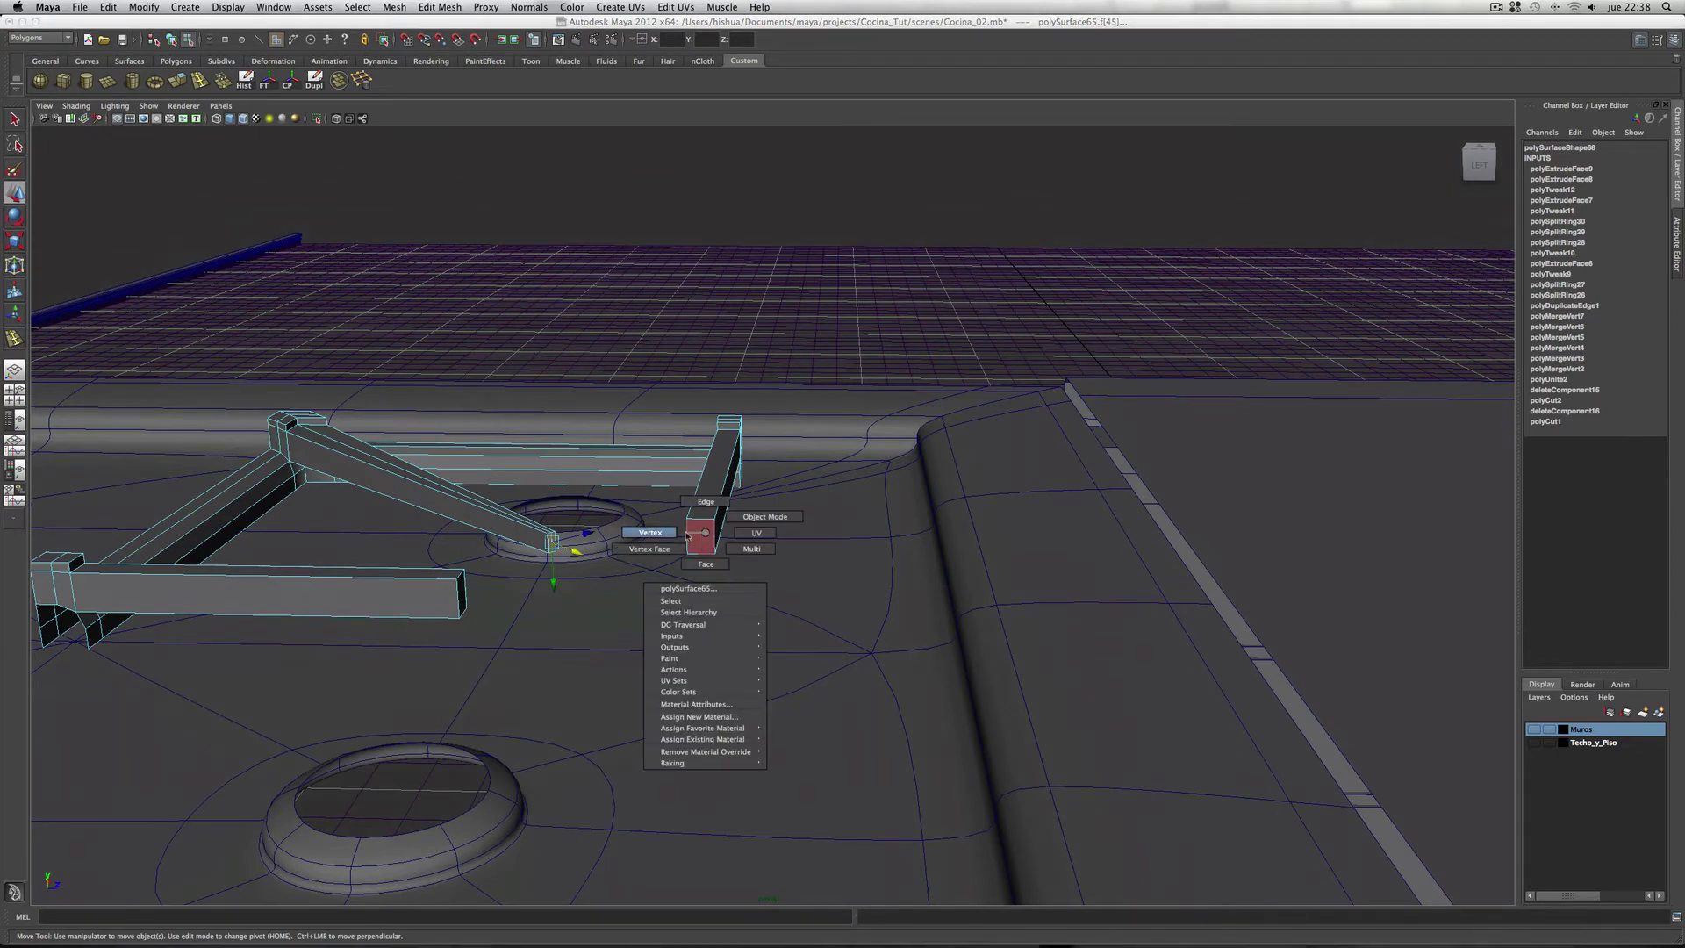
pyautogui.moveTo(706, 512)
pyautogui.mouseDown()
pyautogui.moveTo(733, 577)
pyautogui.moveTo(783, 594)
pyautogui.mouseUp()
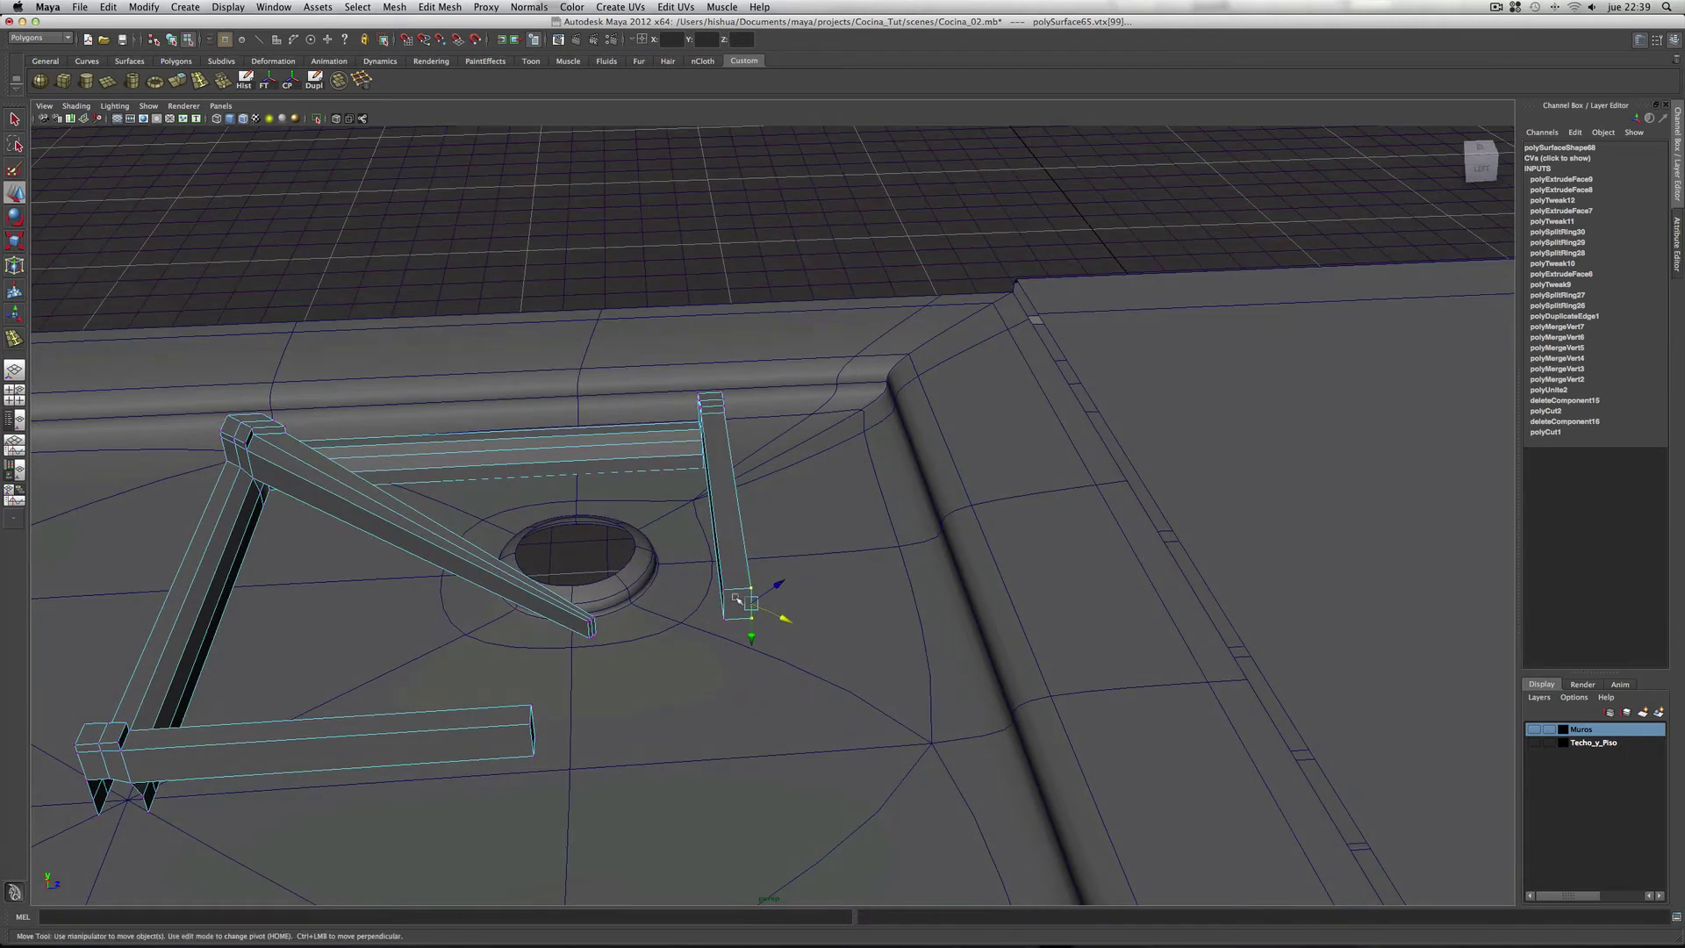
pyautogui.moveTo(737, 602); pyautogui.dragTo(700, 585, button='right')
pyautogui.moveTo(795, 601); pyautogui.dragTo(782, 601)
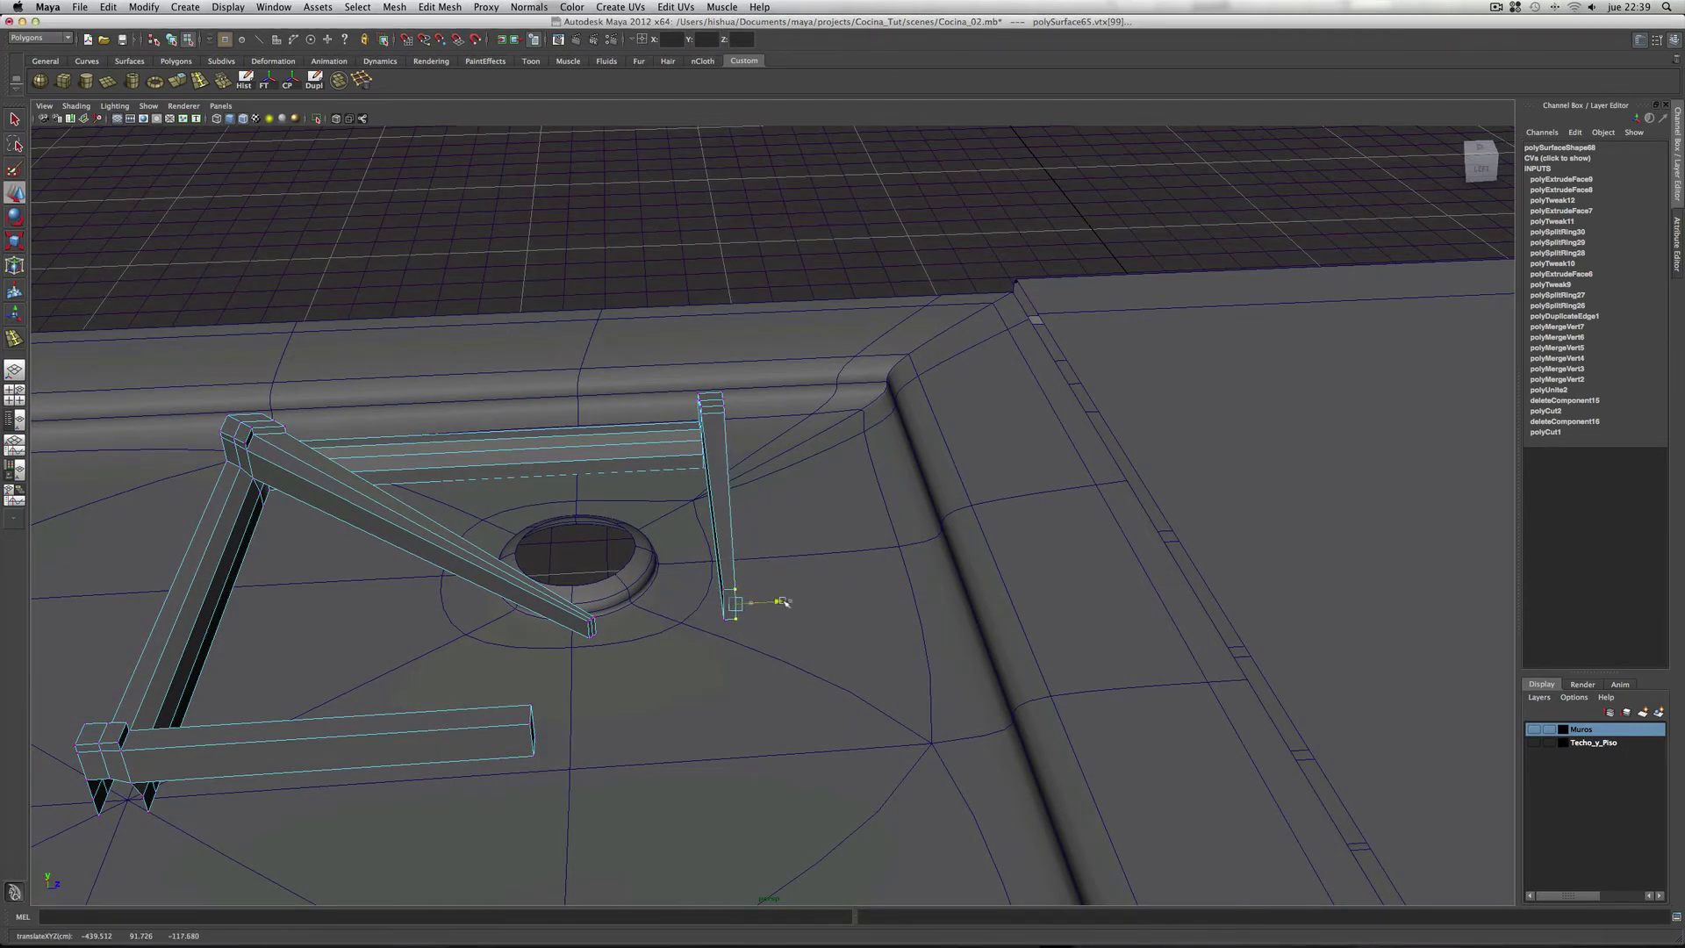
pyautogui.hotkey('ctrl', 'z')
pyautogui.moveTo(689, 577); pyautogui.dragTo(731, 639)
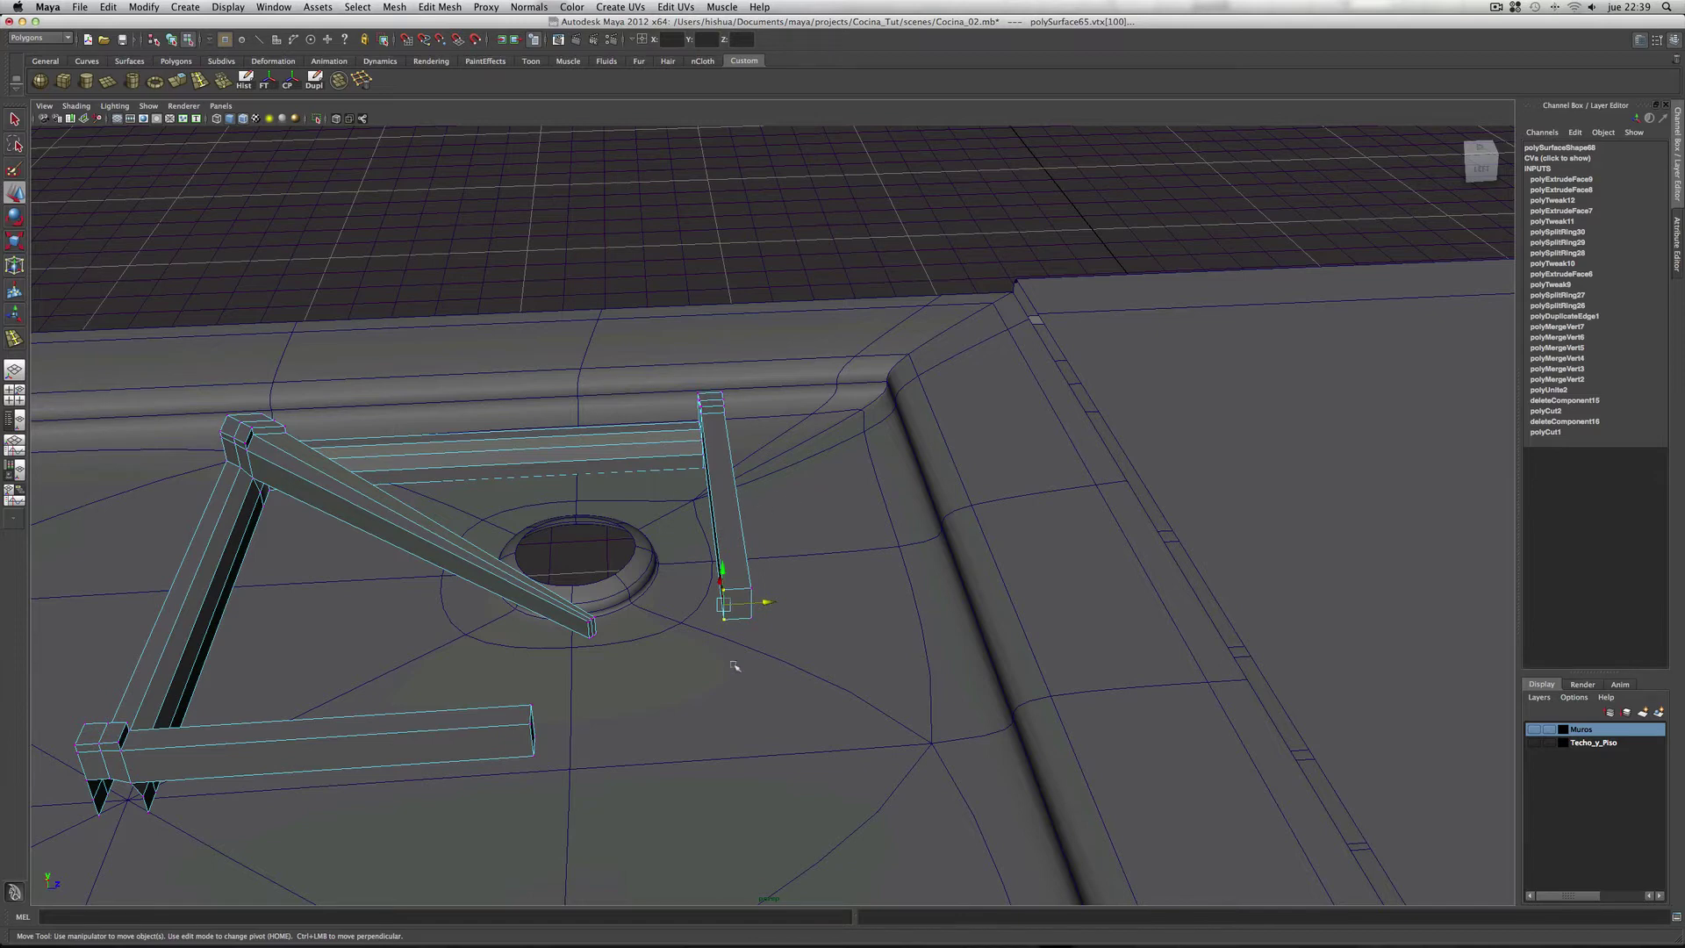
pyautogui.moveTo(768, 606); pyautogui.dragTo(790, 606)
pyautogui.moveTo(808, 662)
pyautogui.keyDown('alt'); pyautogui.mouseDown()
pyautogui.moveTo(797, 613)
pyautogui.moveTo(821, 516)
pyautogui.moveTo(874, 586)
pyautogui.moveTo(849, 599)
pyautogui.moveTo(850, 582)
pyautogui.mouseUp(); pyautogui.keyUp('alt')
pyautogui.press('r')
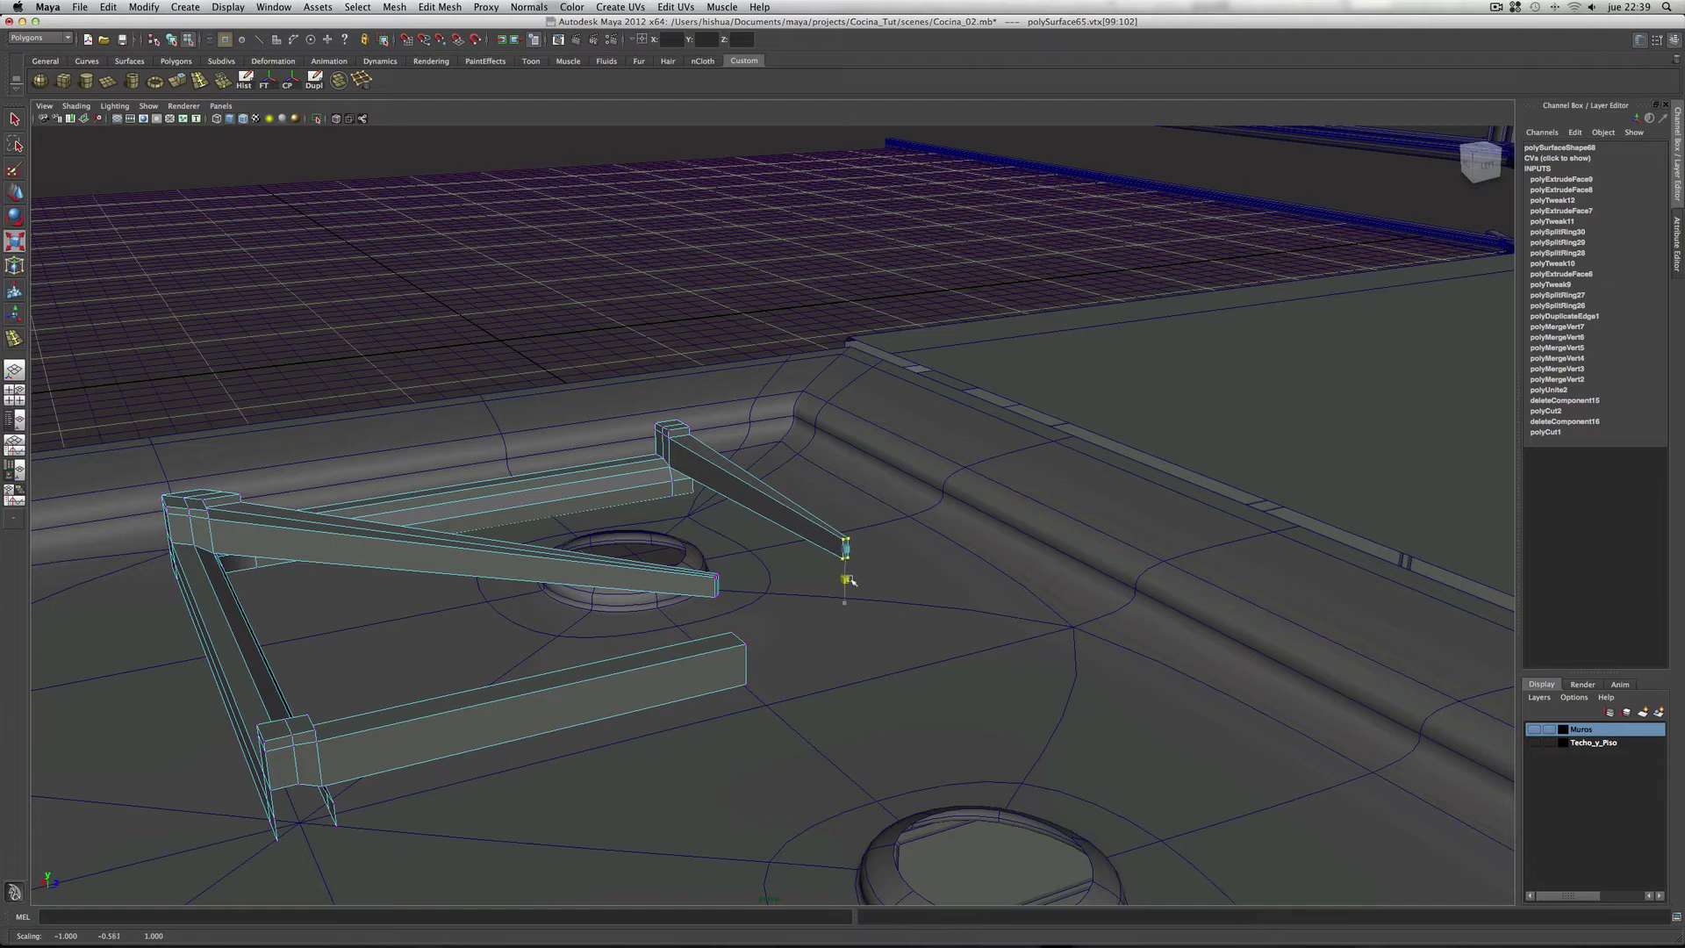
pyautogui.moveTo(850, 578); pyautogui.dragTo(851, 581)
# Step: Select the left bar's end vertices and scale them to flatten the end vertically
pyautogui.moveTo(951, 683)
pyautogui.keyDown('alt'); pyautogui.mouseDown()
pyautogui.moveTo(478, 602)
pyautogui.moveTo(700, 699)
pyautogui.moveTo(883, 737)
pyautogui.moveTo(805, 727)
pyautogui.mouseUp(); pyautogui.keyUp('alt')
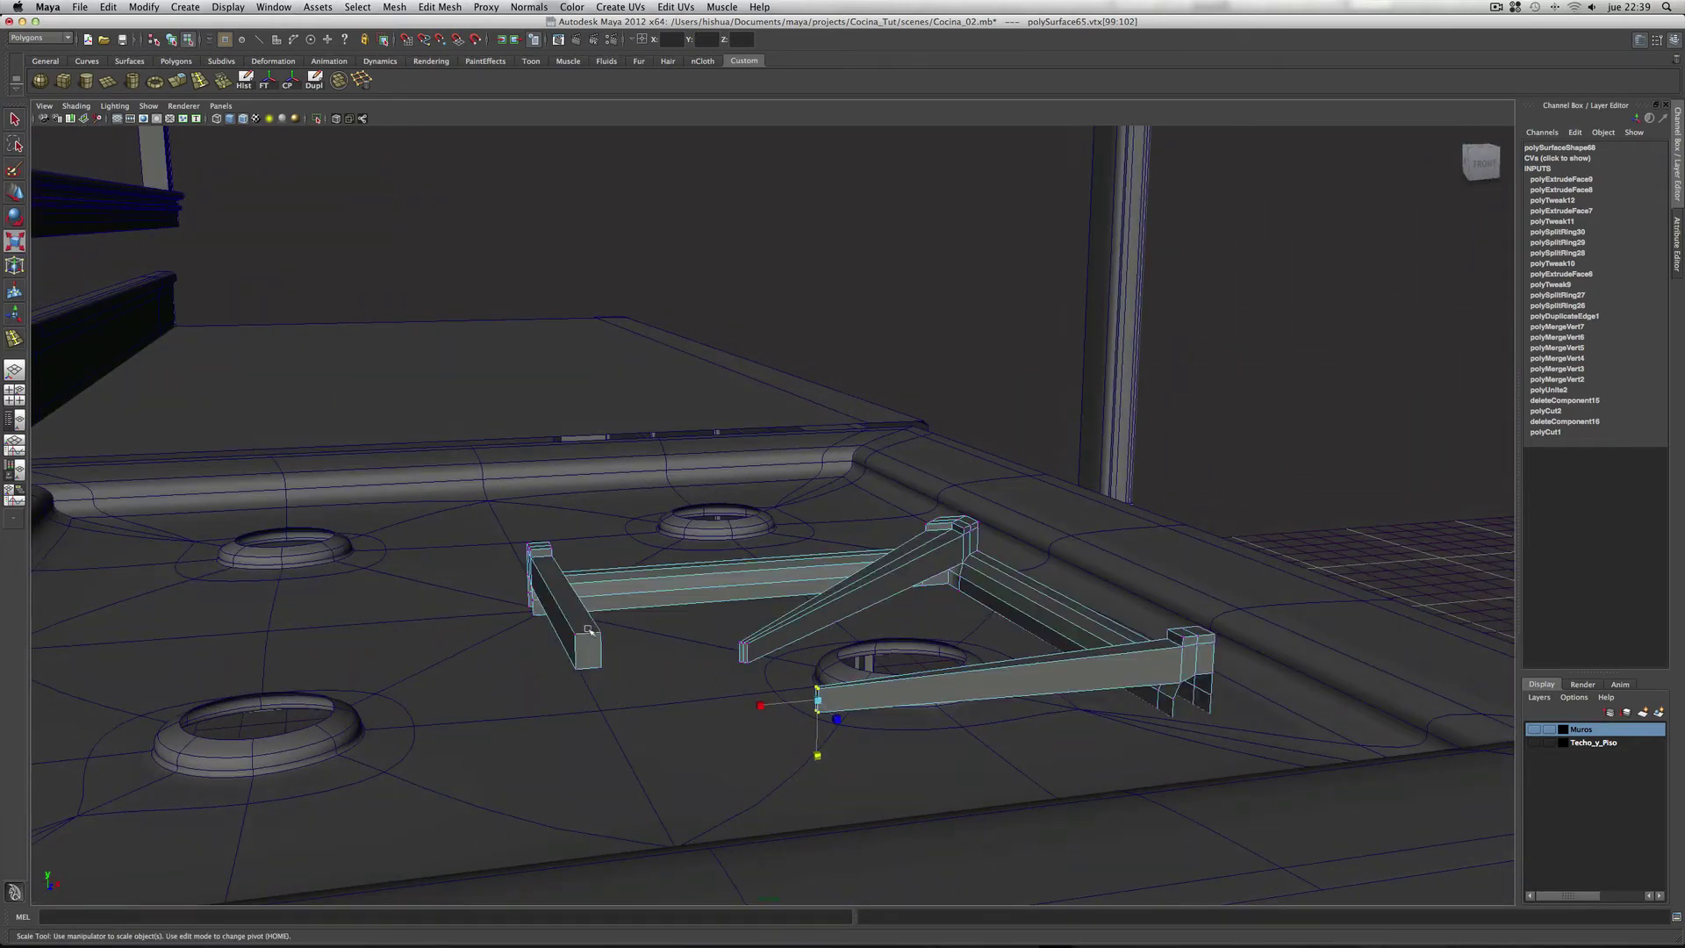
pyautogui.moveTo(593, 621)
pyautogui.mouseDown()
pyautogui.moveTo(639, 685)
pyautogui.moveTo(634, 651)
pyautogui.moveTo(662, 756)
pyautogui.mouseUp()
pyautogui.press('w')
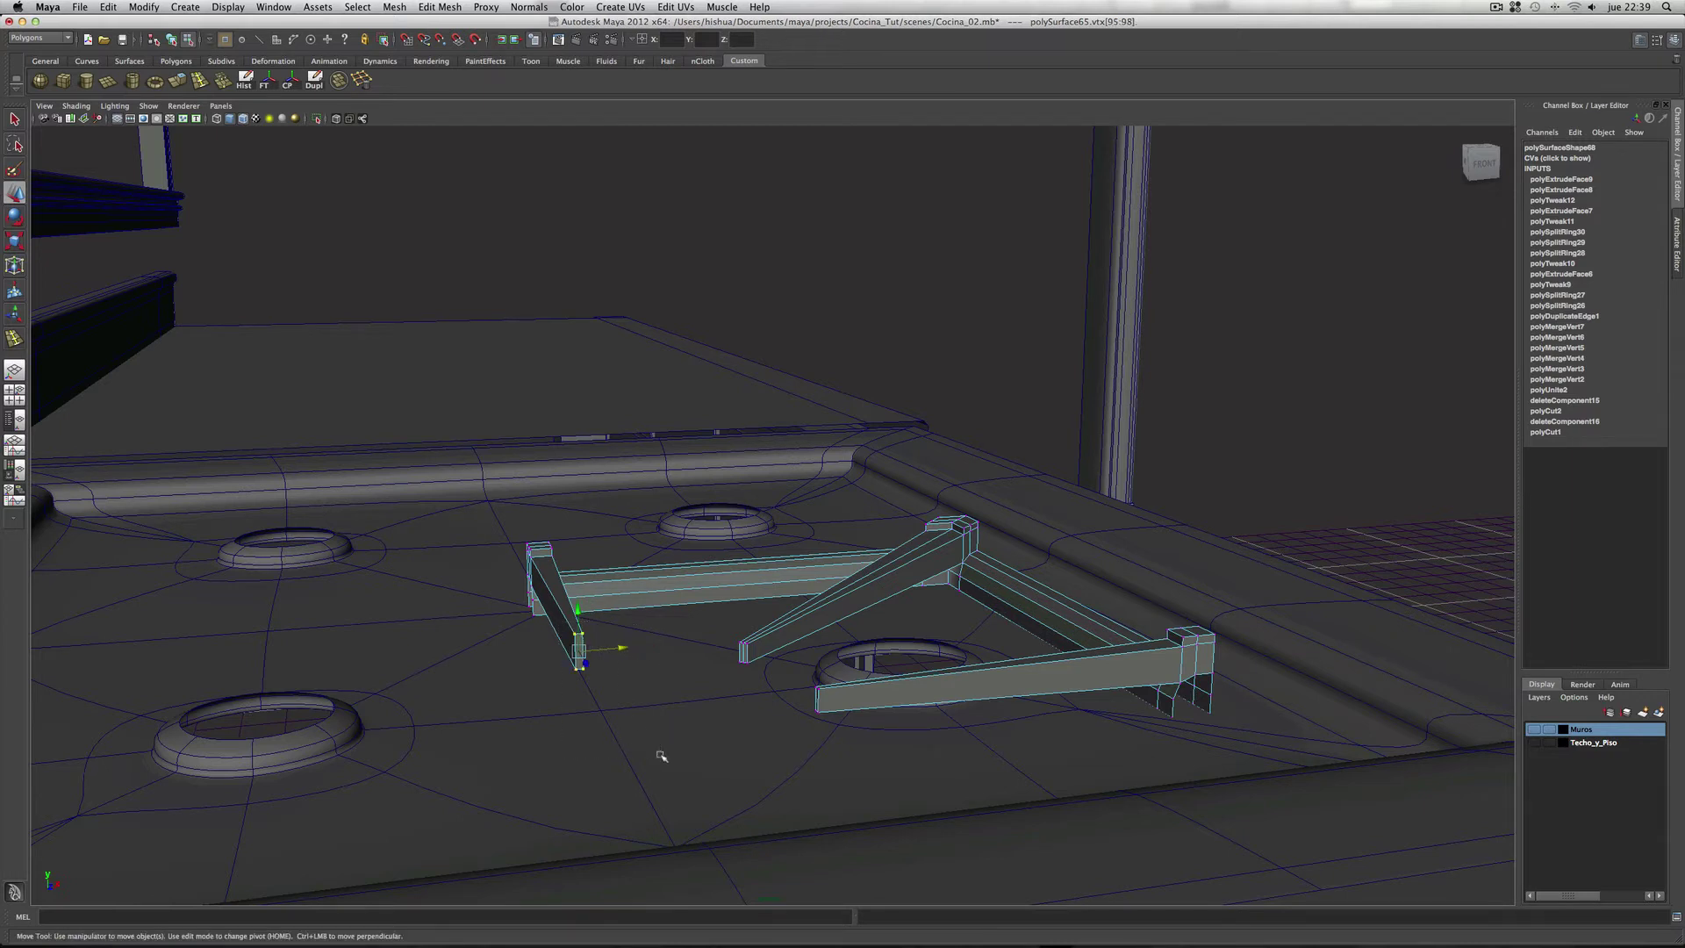
pyautogui.press('r')
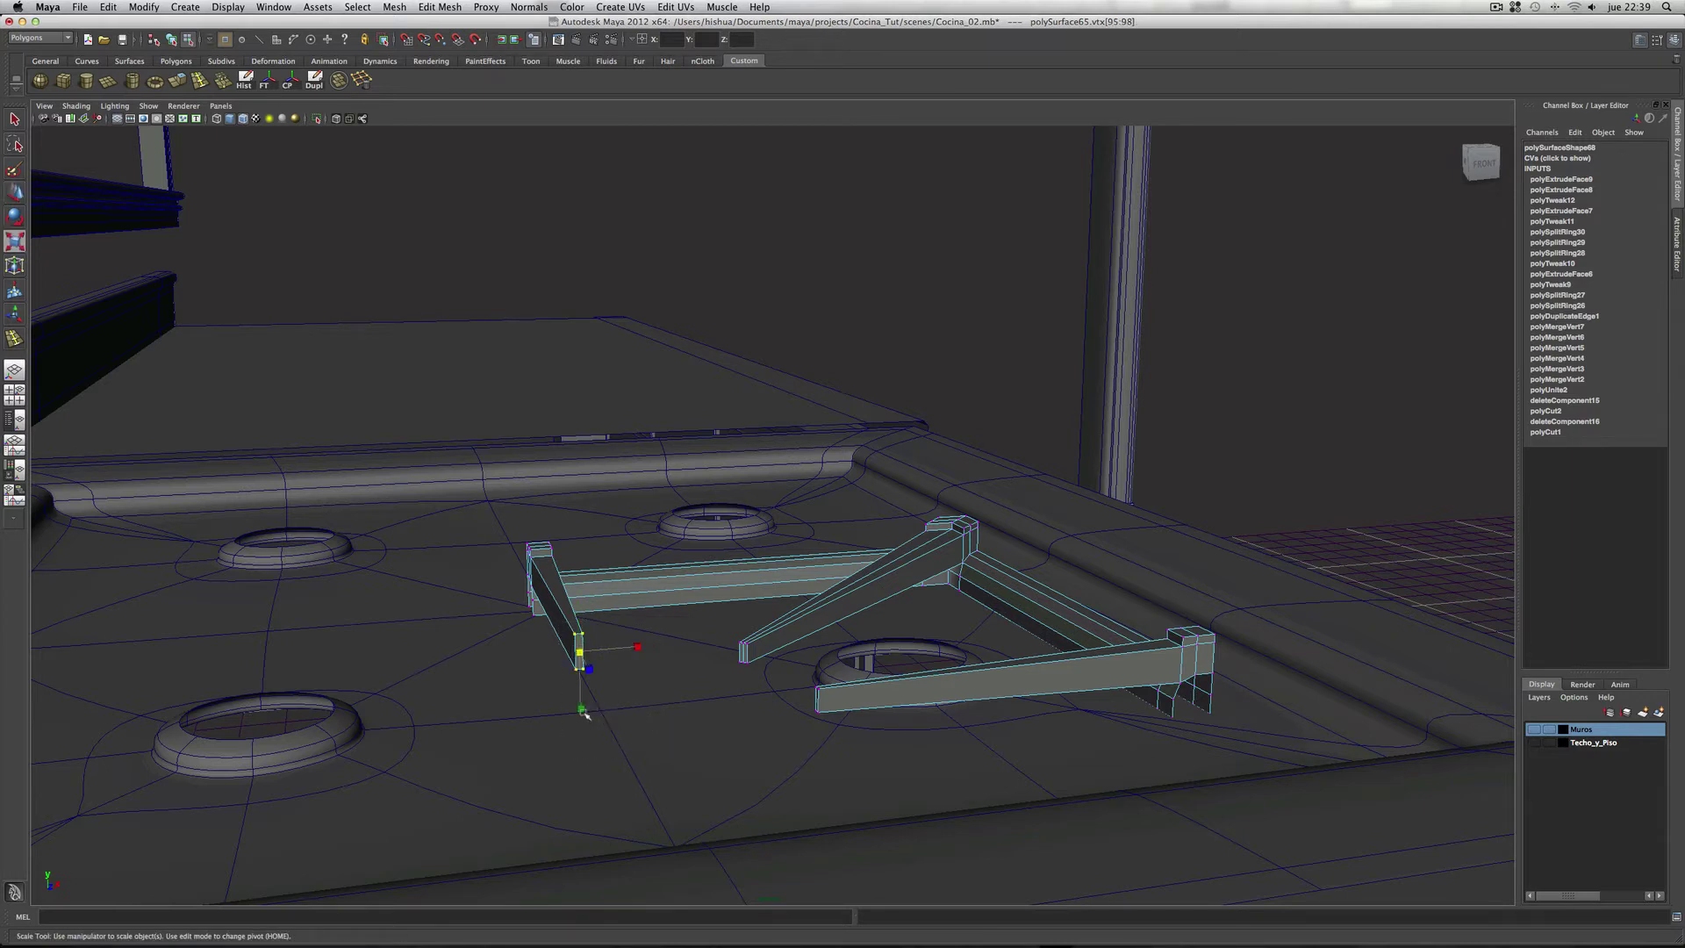
pyautogui.moveTo(584, 714); pyautogui.dragTo(594, 692)
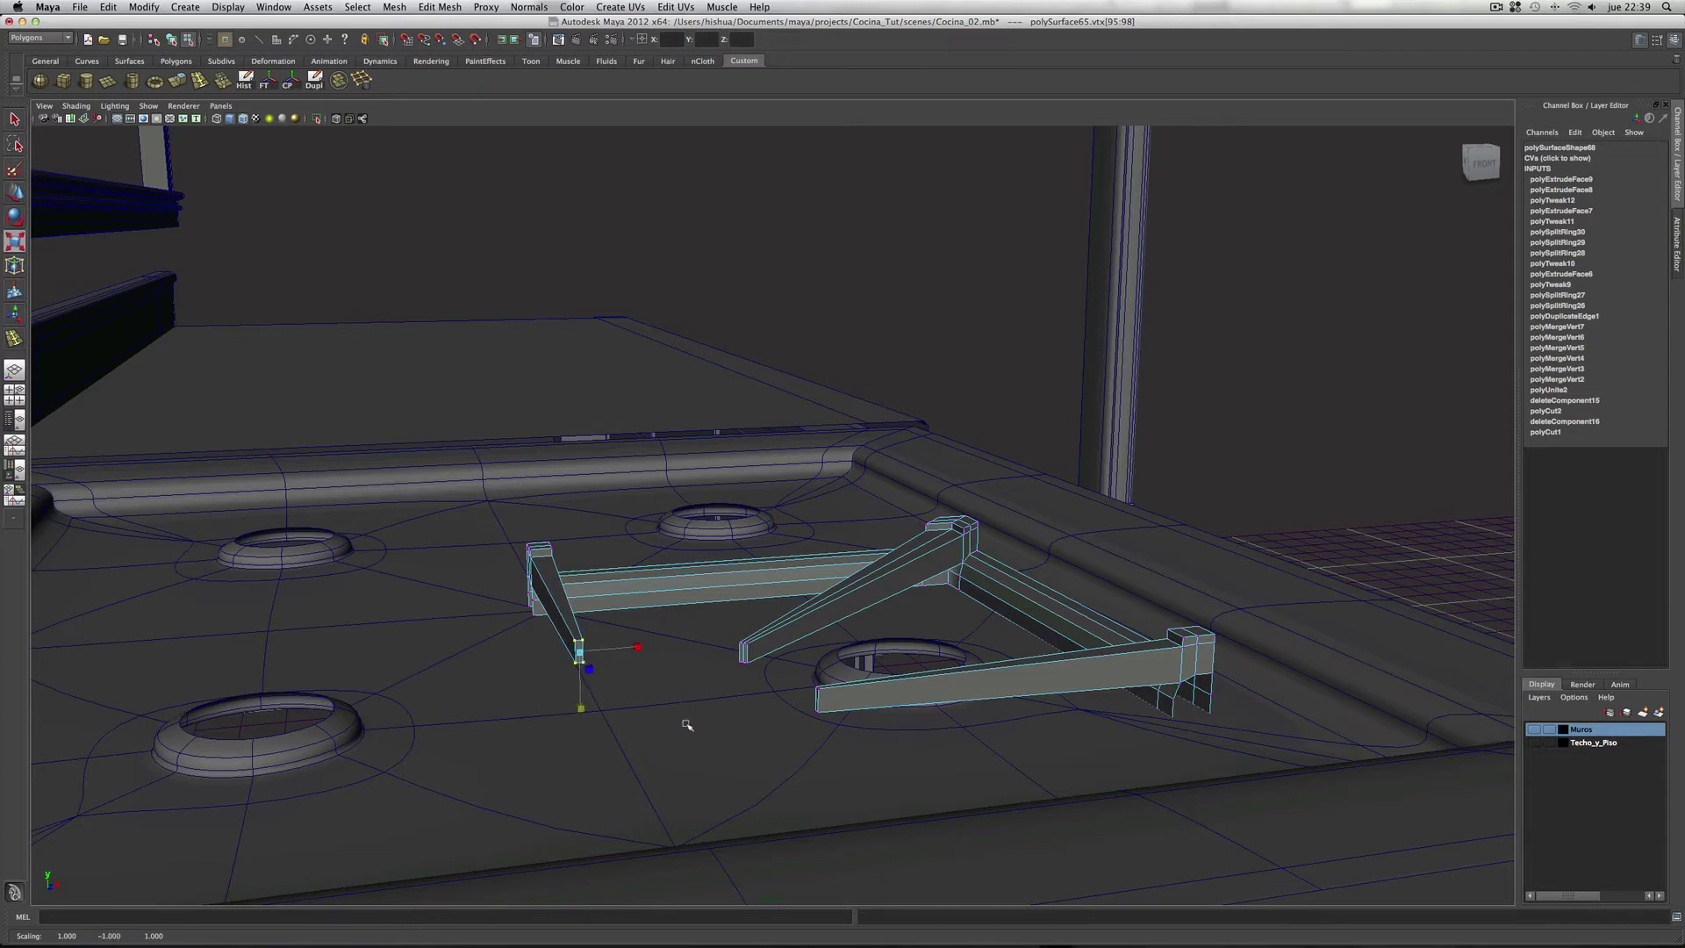
pyautogui.keyDown('alt'); pyautogui.moveTo(687, 725); pyautogui.dragTo(670, 719); pyautogui.keyUp('alt')
pyautogui.scroll(5, 681, 718)
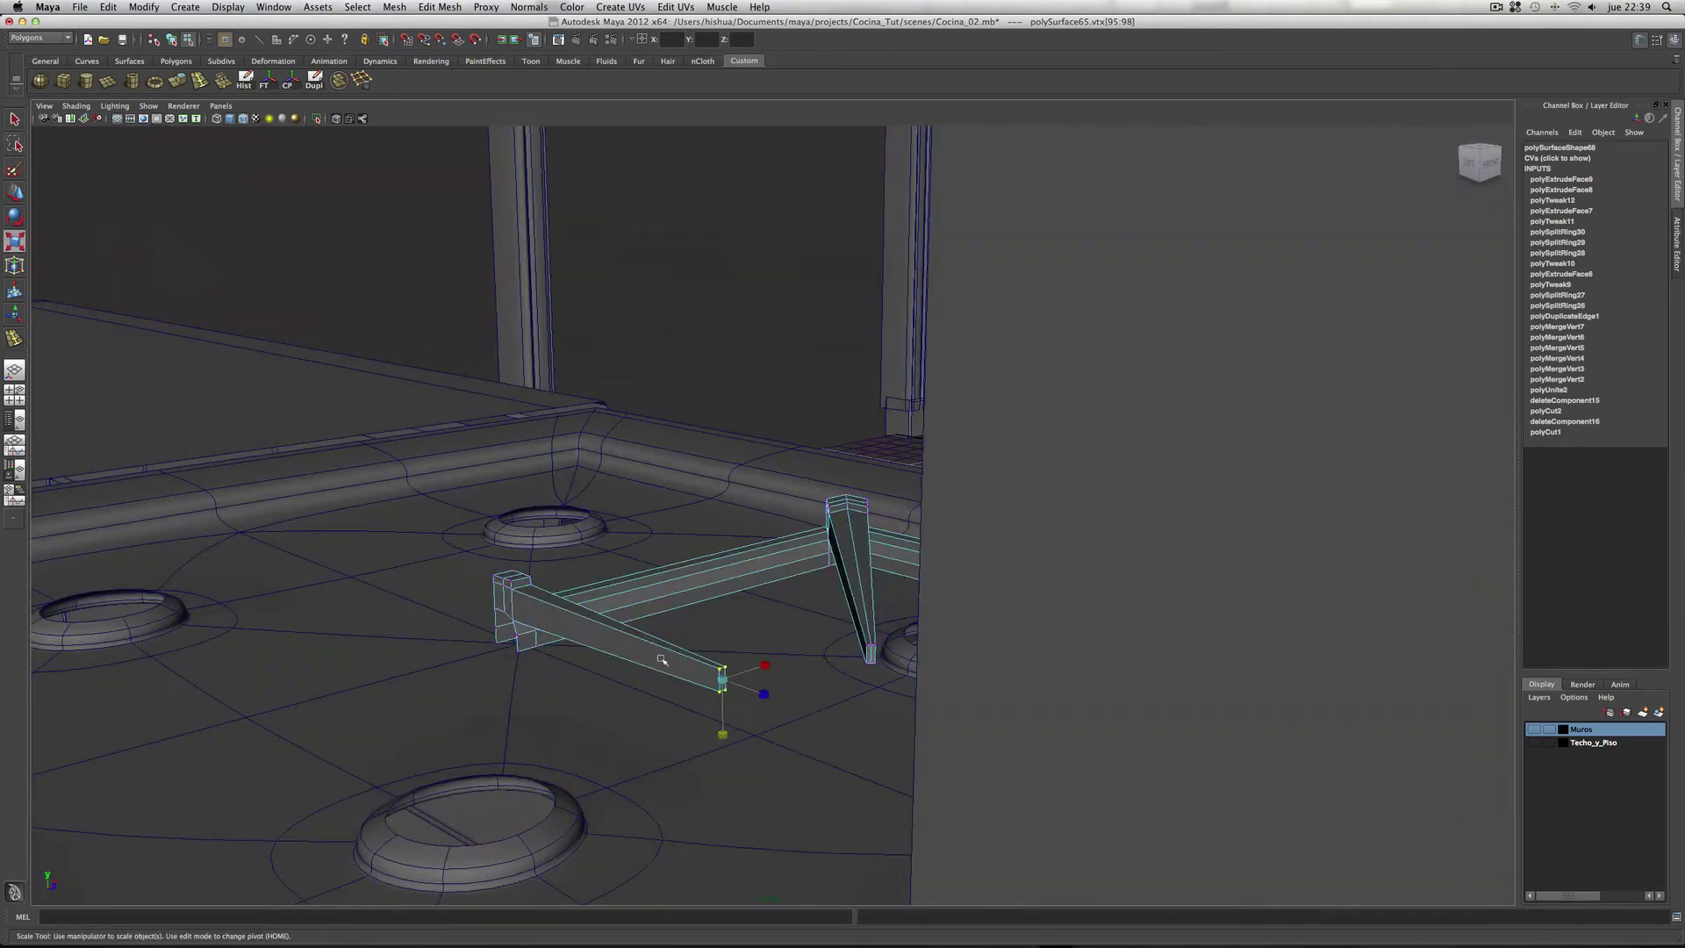
pyautogui.moveTo(661, 660); pyautogui.dragTo(656, 680, button='right')
pyautogui.click(652, 658)
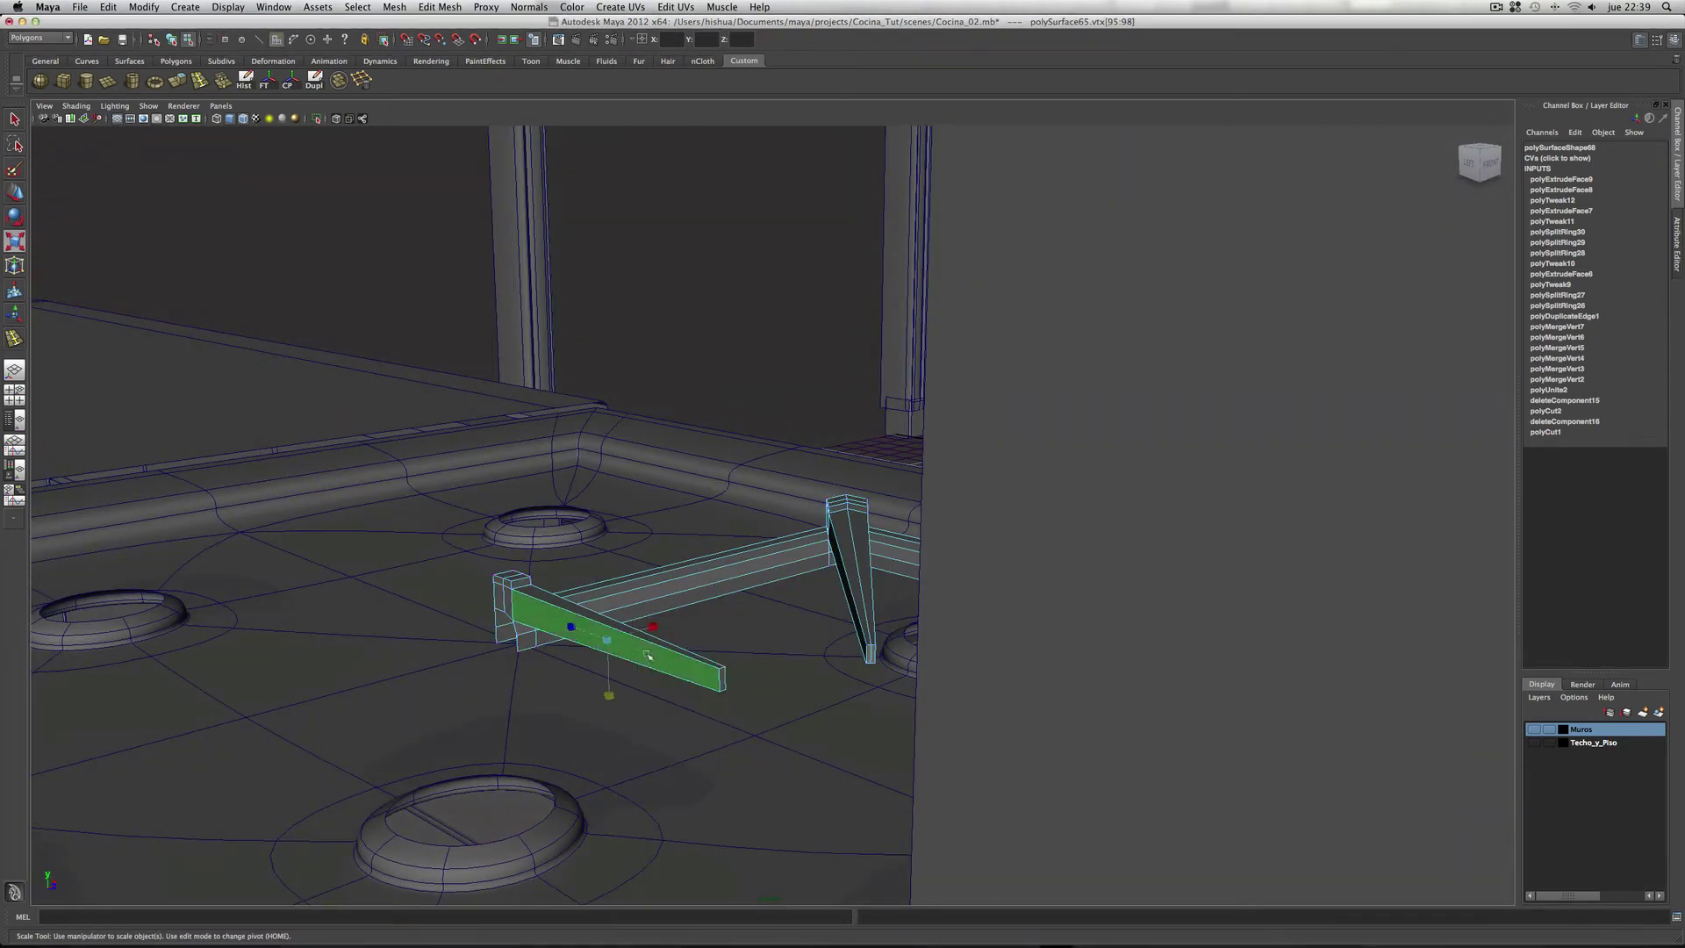
pyautogui.keyDown('shift'); pyautogui.click(509, 604); pyautogui.keyUp('shift')
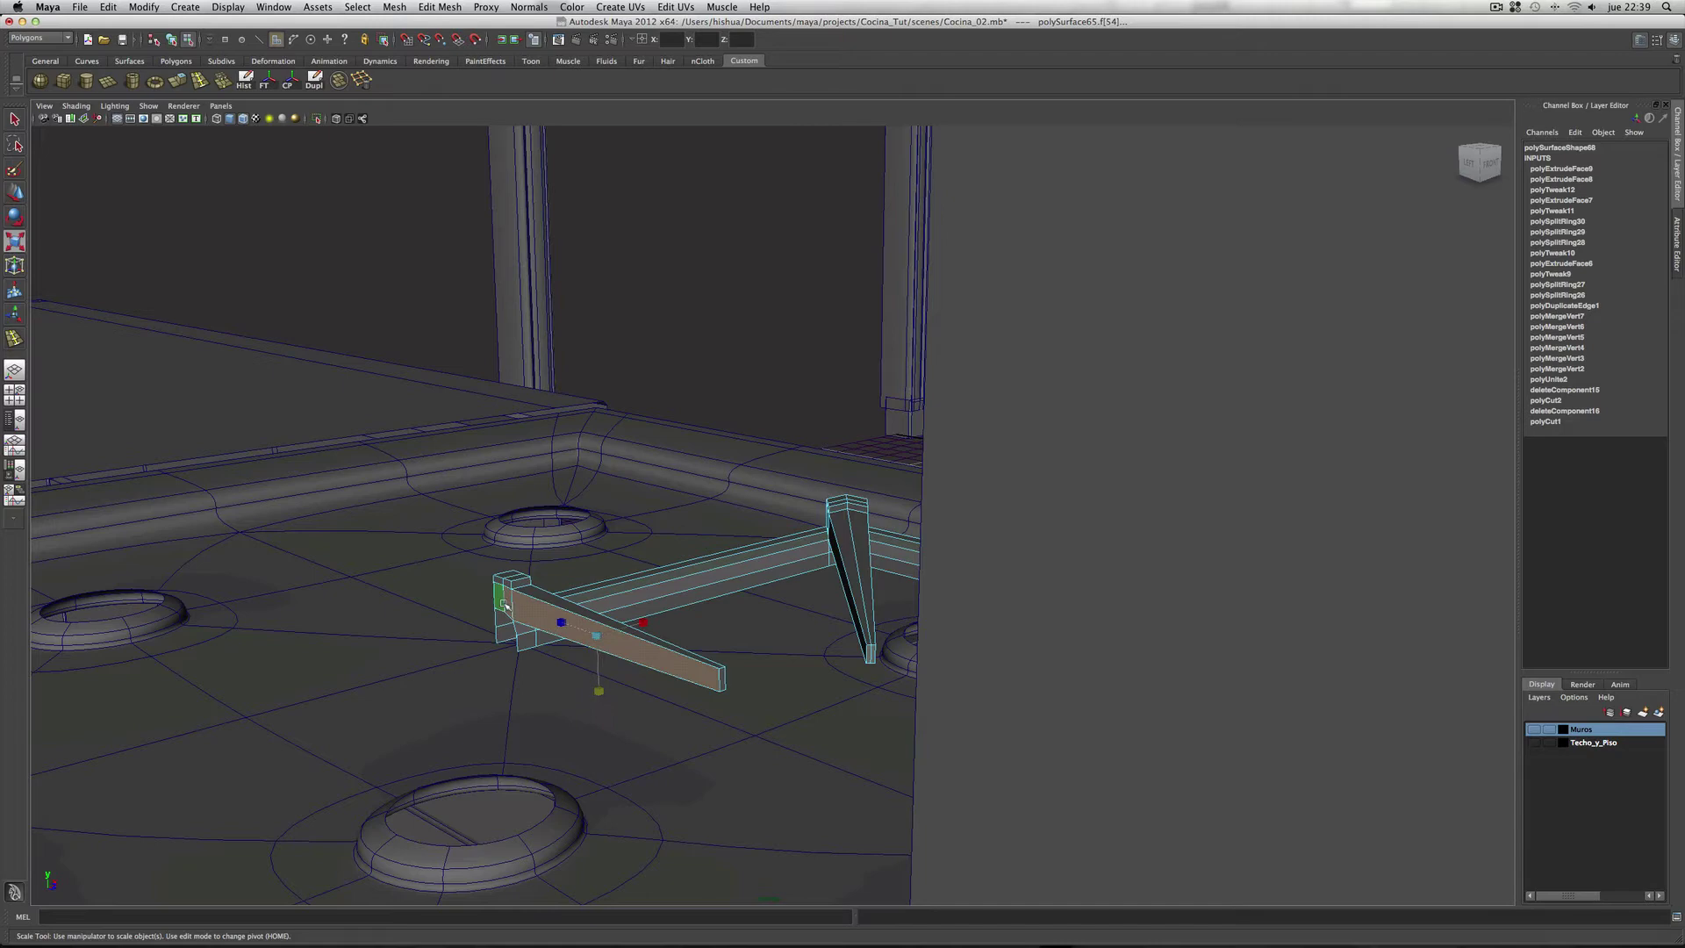
pyautogui.click(676, 717)
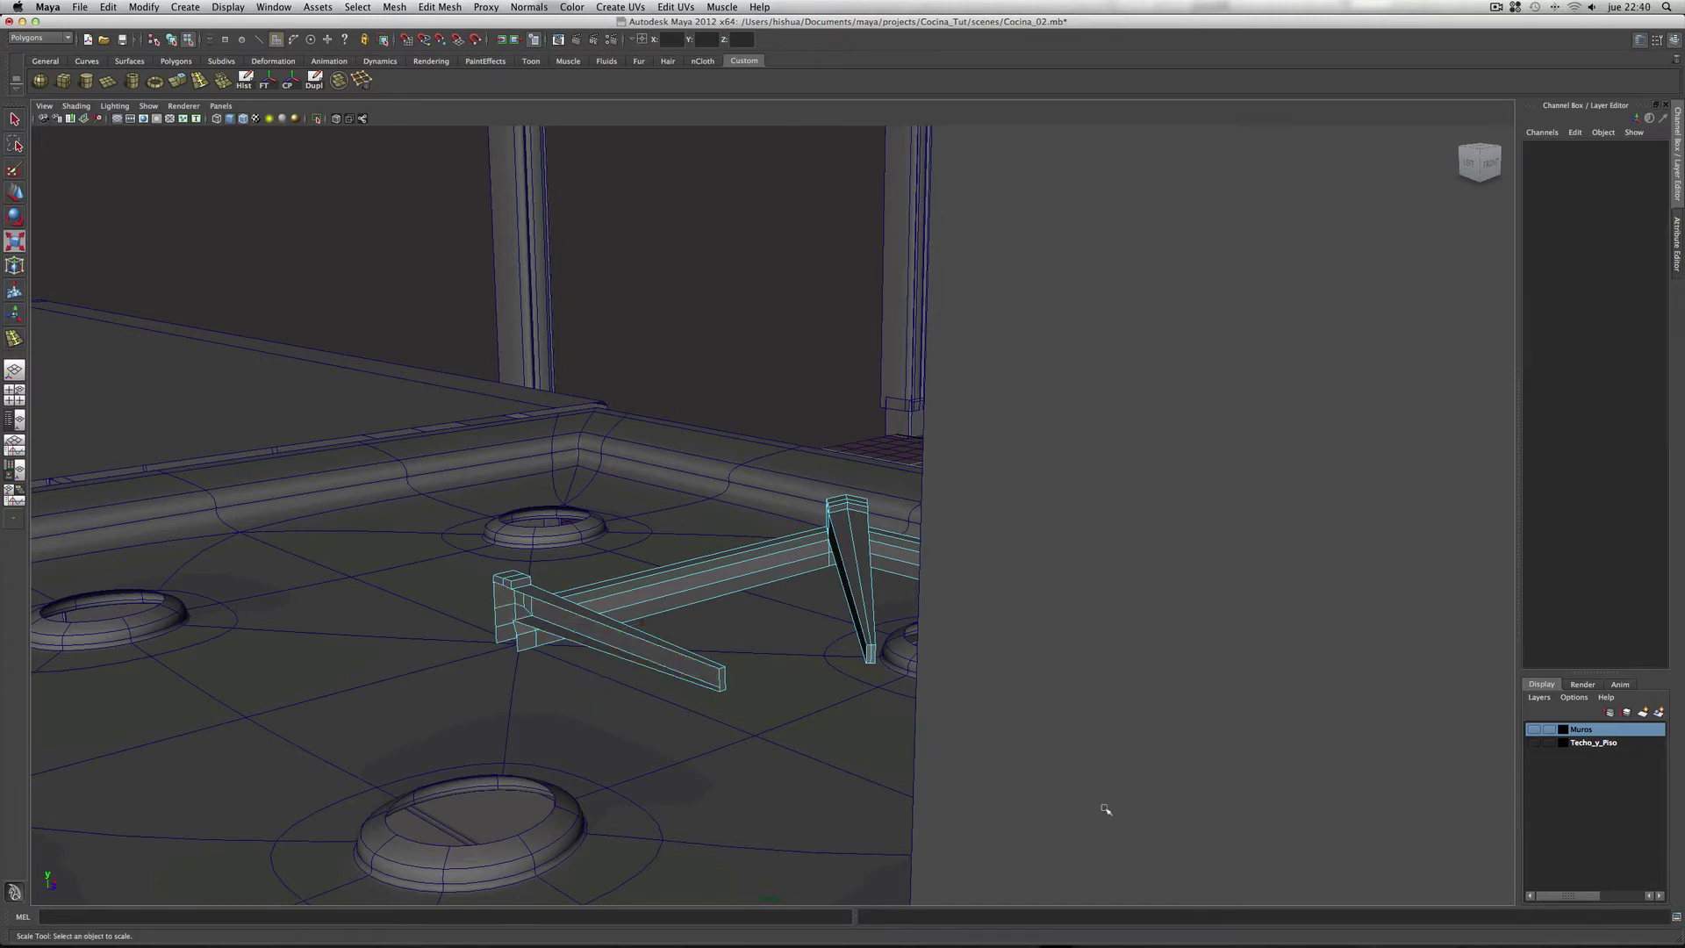
pyautogui.moveTo(1105, 810)
pyautogui.keyDown('alt'); pyautogui.mouseDown()
pyautogui.moveTo(994, 794)
pyautogui.moveTo(1008, 794)
pyautogui.mouseUp(); pyautogui.keyUp('alt')
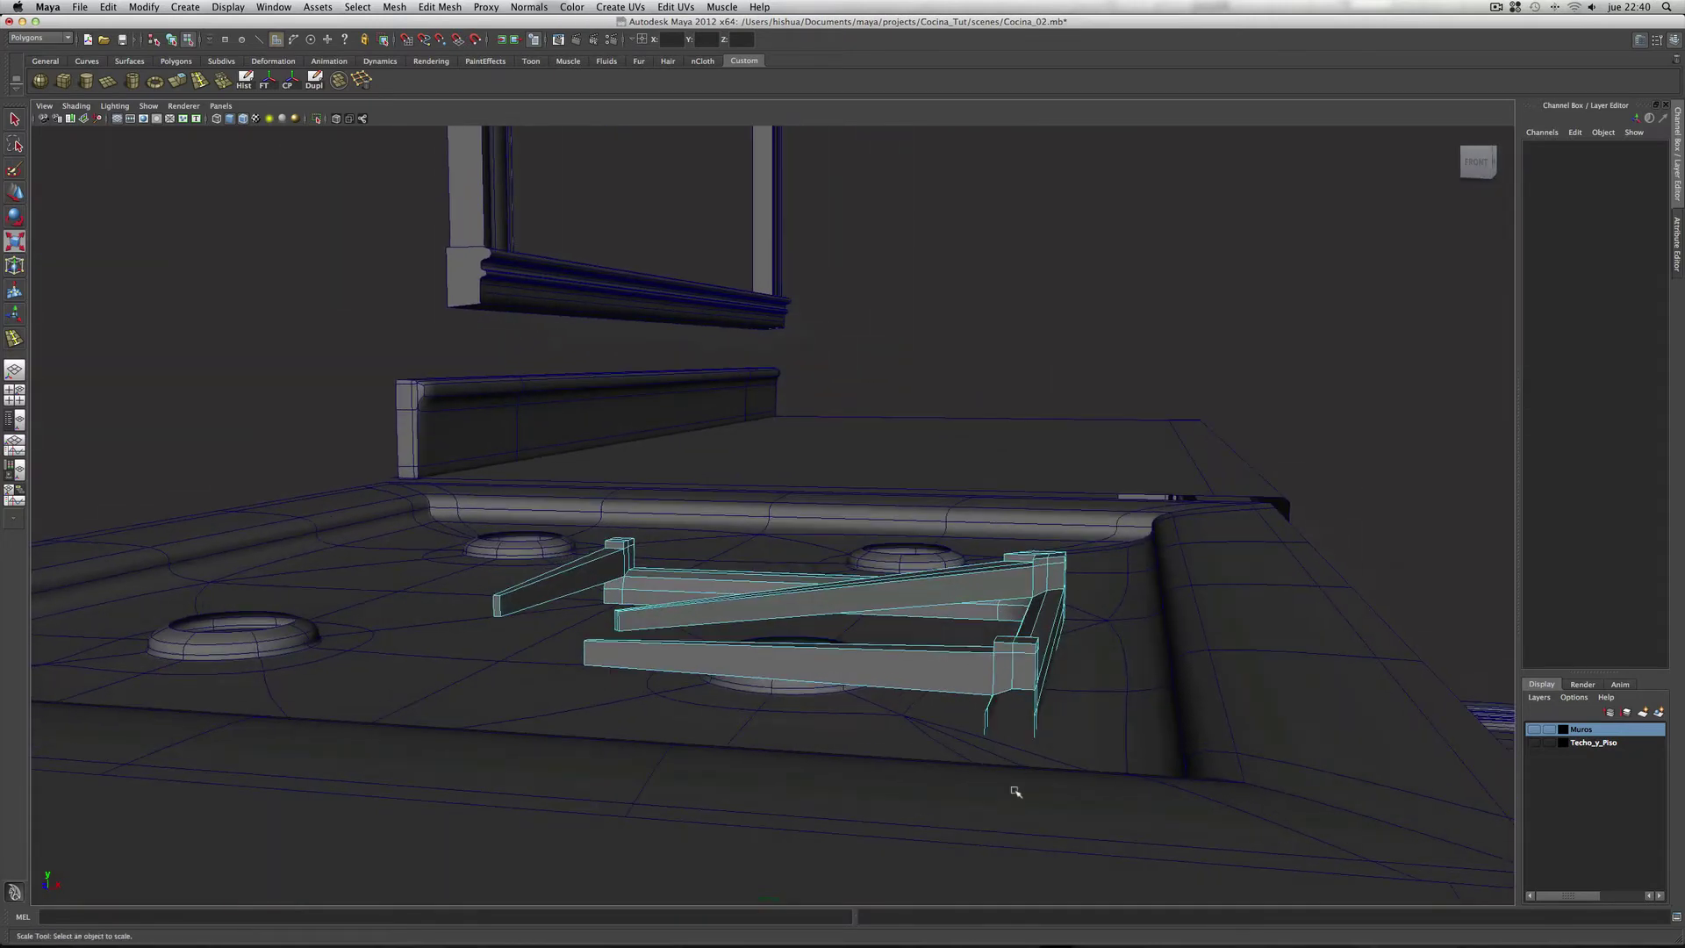
pyautogui.click(1027, 684)
pyautogui.click(983, 683)
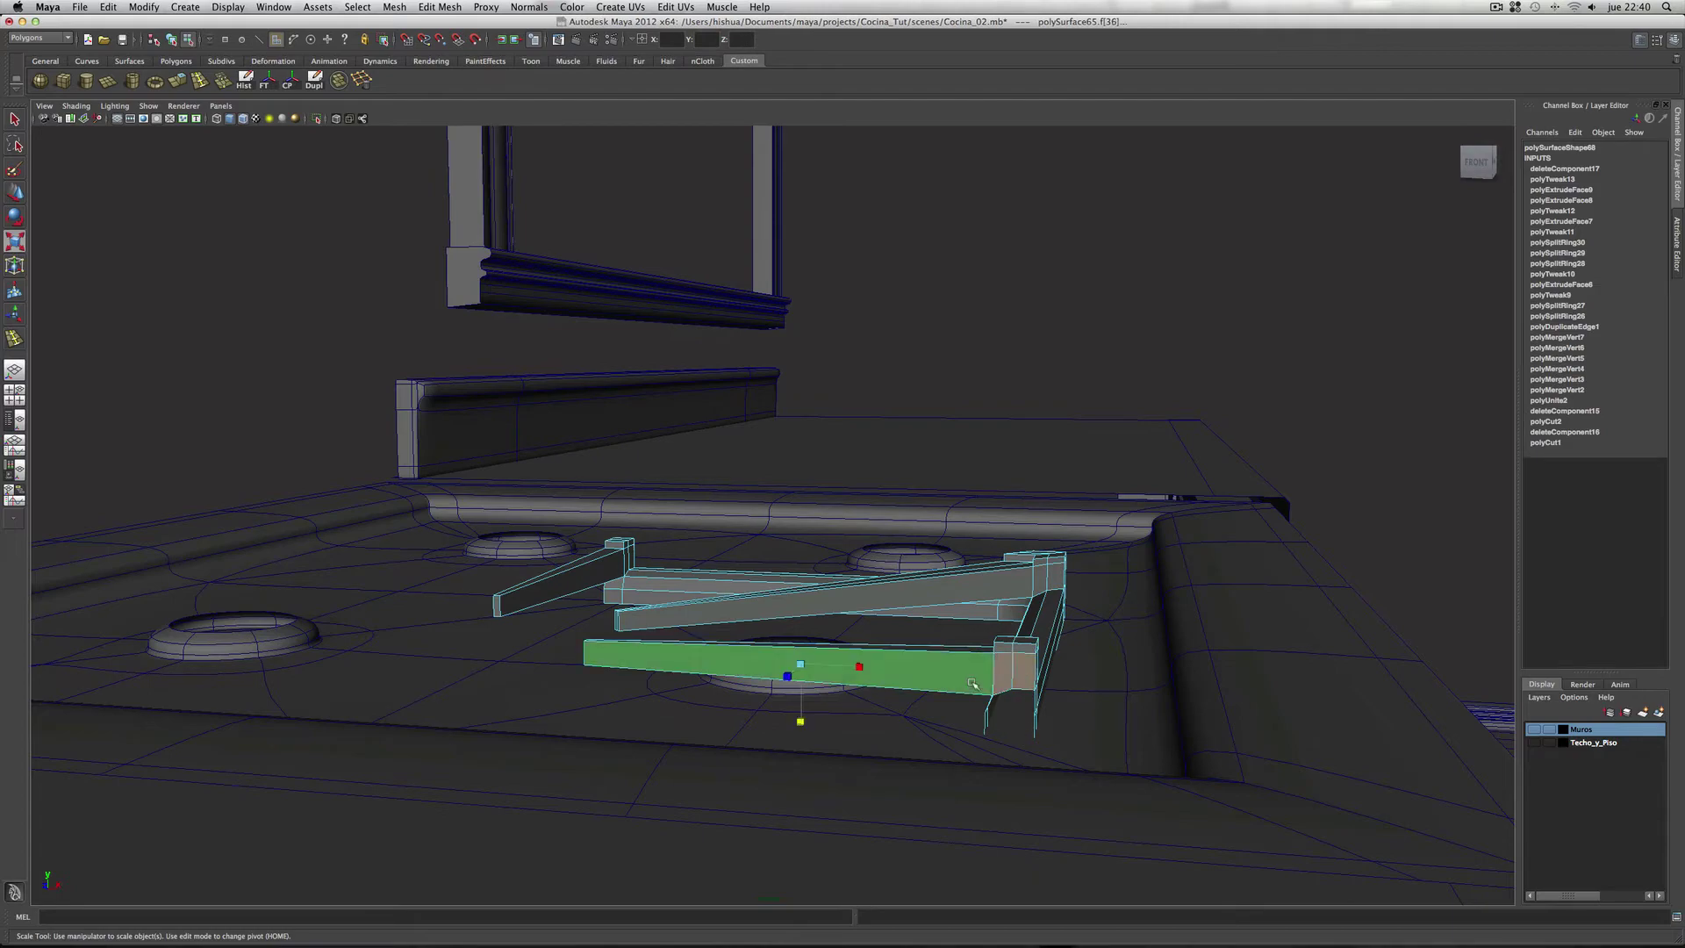
pyautogui.keyDown('ctrl'); pyautogui.click(972, 682); pyautogui.keyUp('ctrl')
pyautogui.keyDown('alt'); pyautogui.moveTo(802, 656); pyautogui.dragTo(943, 702); pyautogui.keyUp('alt')
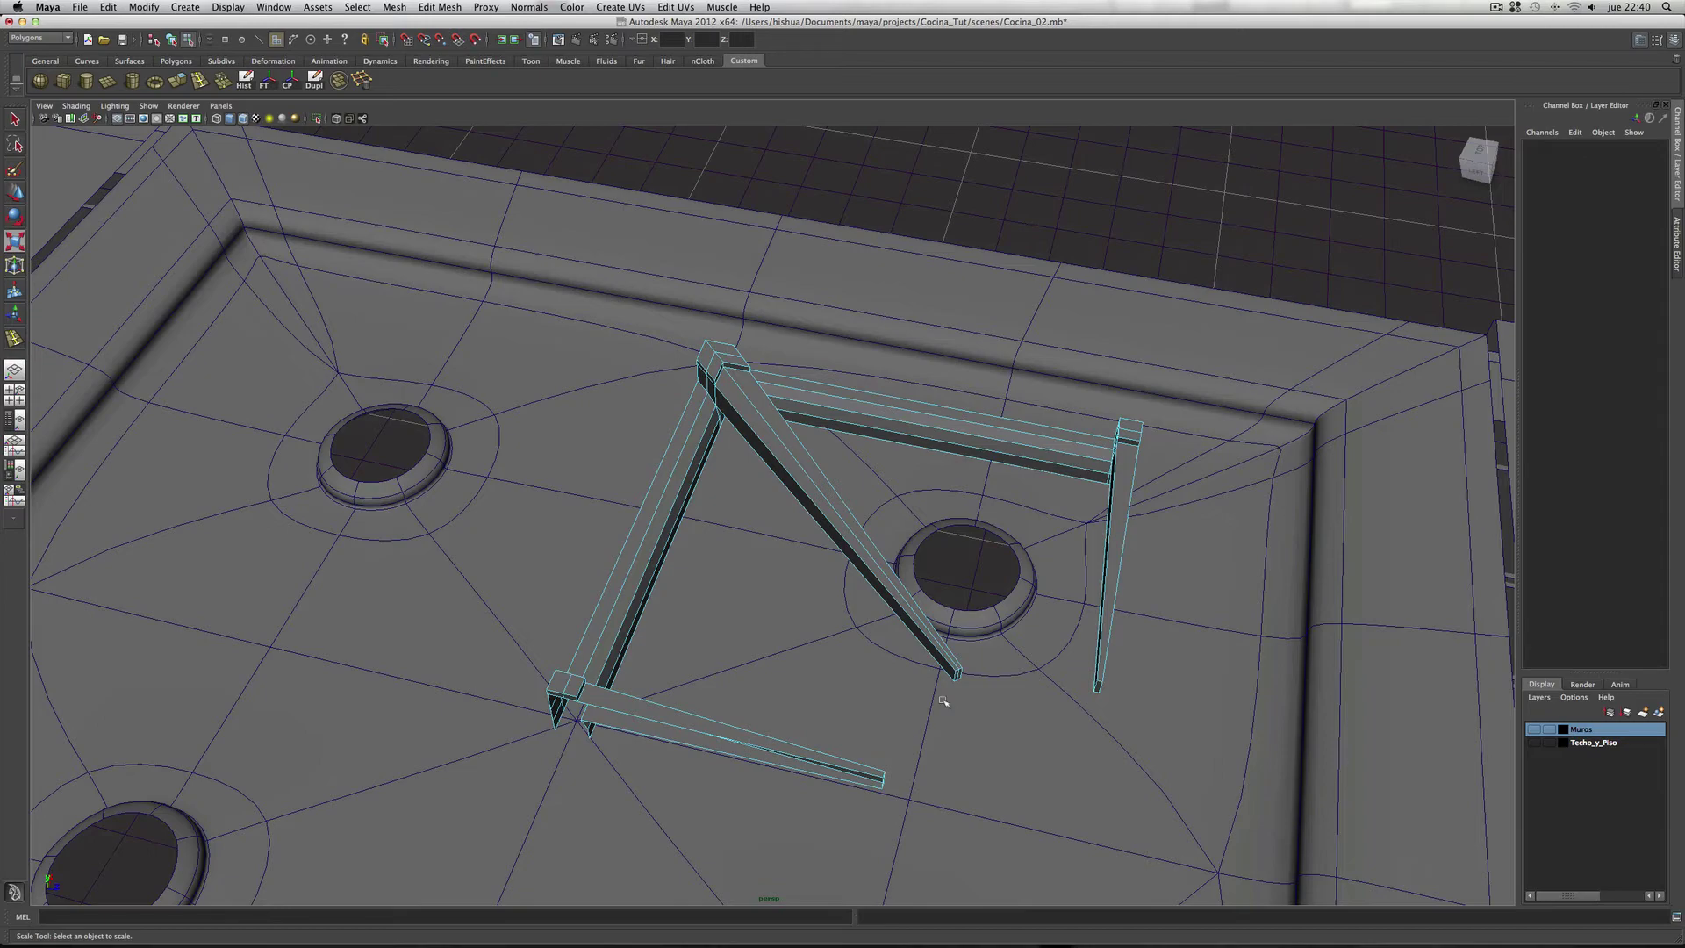
# Step: Select the end faces at the beam frame's corners, including the left end face
pyautogui.keyDown('alt'); pyautogui.moveTo(956, 725); pyautogui.dragTo(861, 681); pyautogui.keyUp('alt')
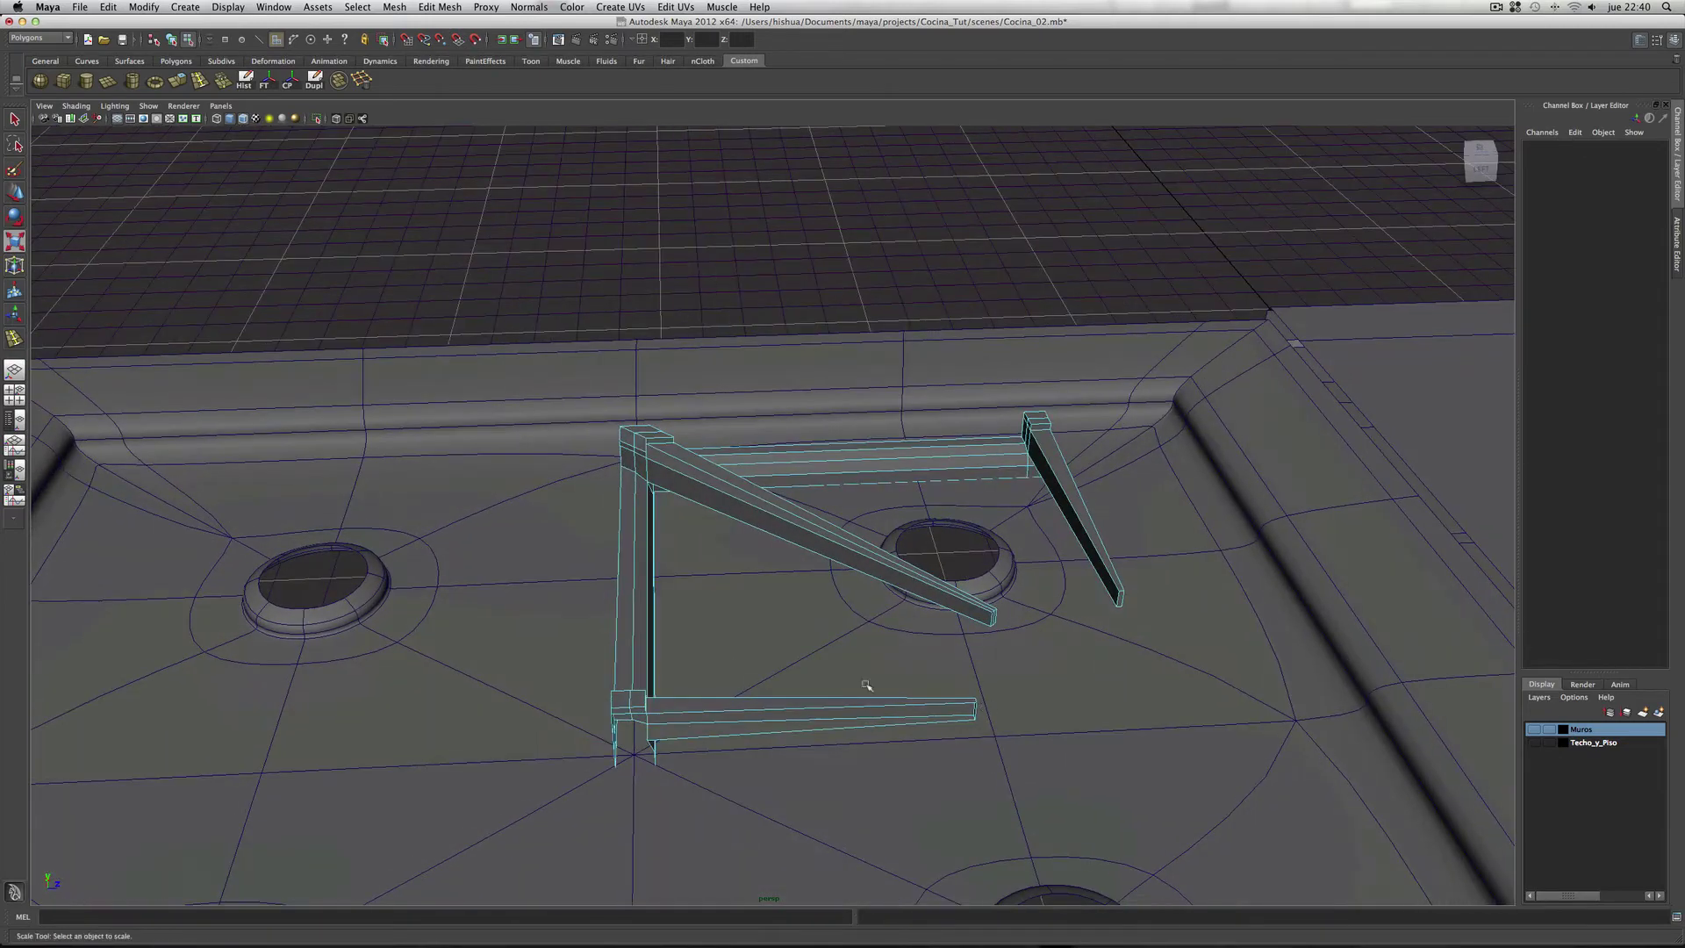
pyautogui.keyDown('alt'); pyautogui.moveTo(861, 681); pyautogui.dragTo(1162, 658, button='right'); pyautogui.keyUp('alt')
pyautogui.moveTo(1162, 659)
pyautogui.keyDown('alt'); pyautogui.mouseDown()
pyautogui.moveTo(881, 681)
pyautogui.moveTo(1018, 651)
pyautogui.moveTo(1036, 667)
pyautogui.moveTo(978, 685)
pyautogui.moveTo(1008, 699)
pyautogui.moveTo(1094, 681)
pyautogui.moveTo(1066, 665)
pyautogui.mouseUp(); pyautogui.keyUp('alt')
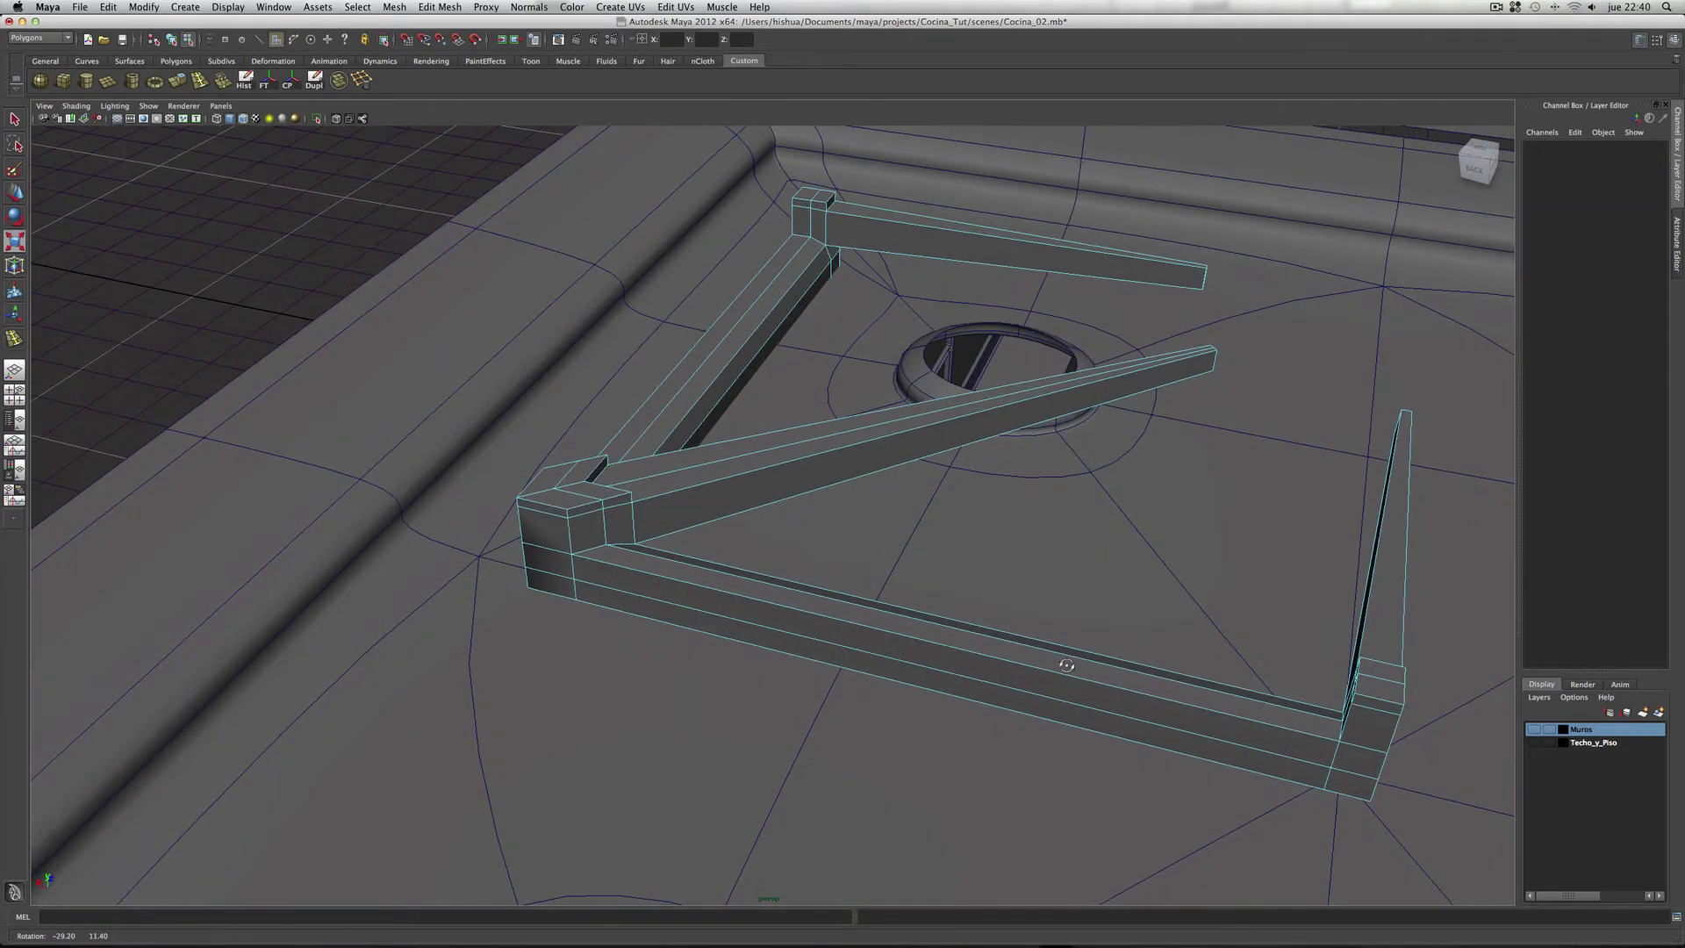
pyautogui.scroll(-3, 1088, 670)
pyautogui.scroll(-3, 966, 680)
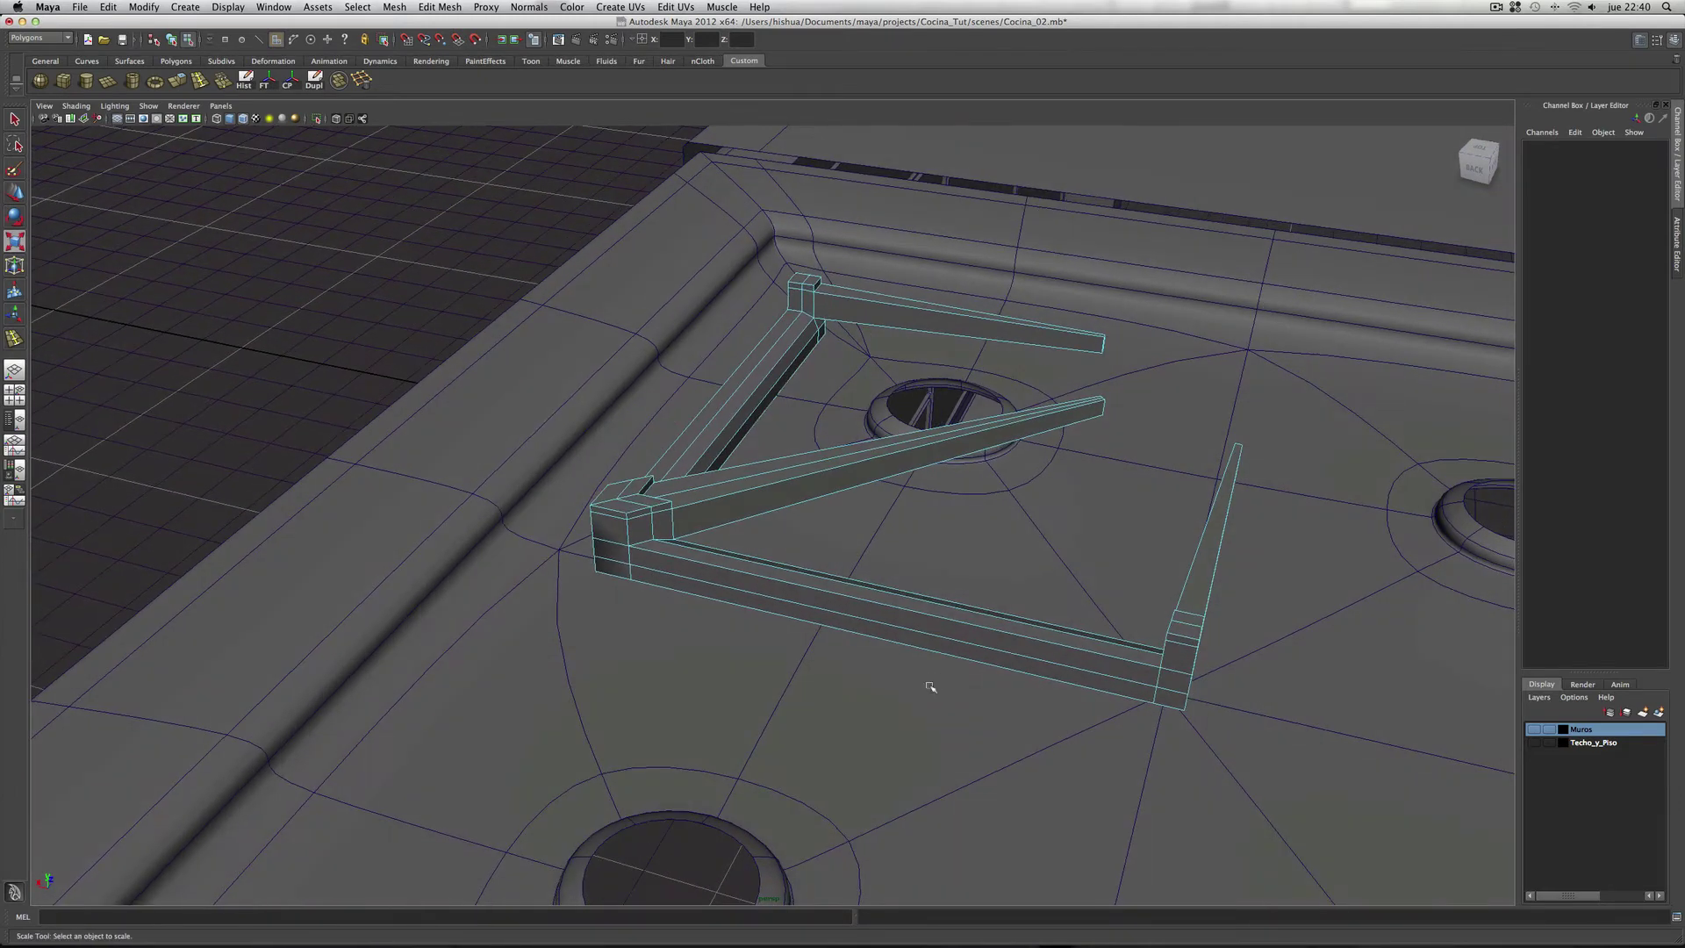
pyautogui.click(1182, 656)
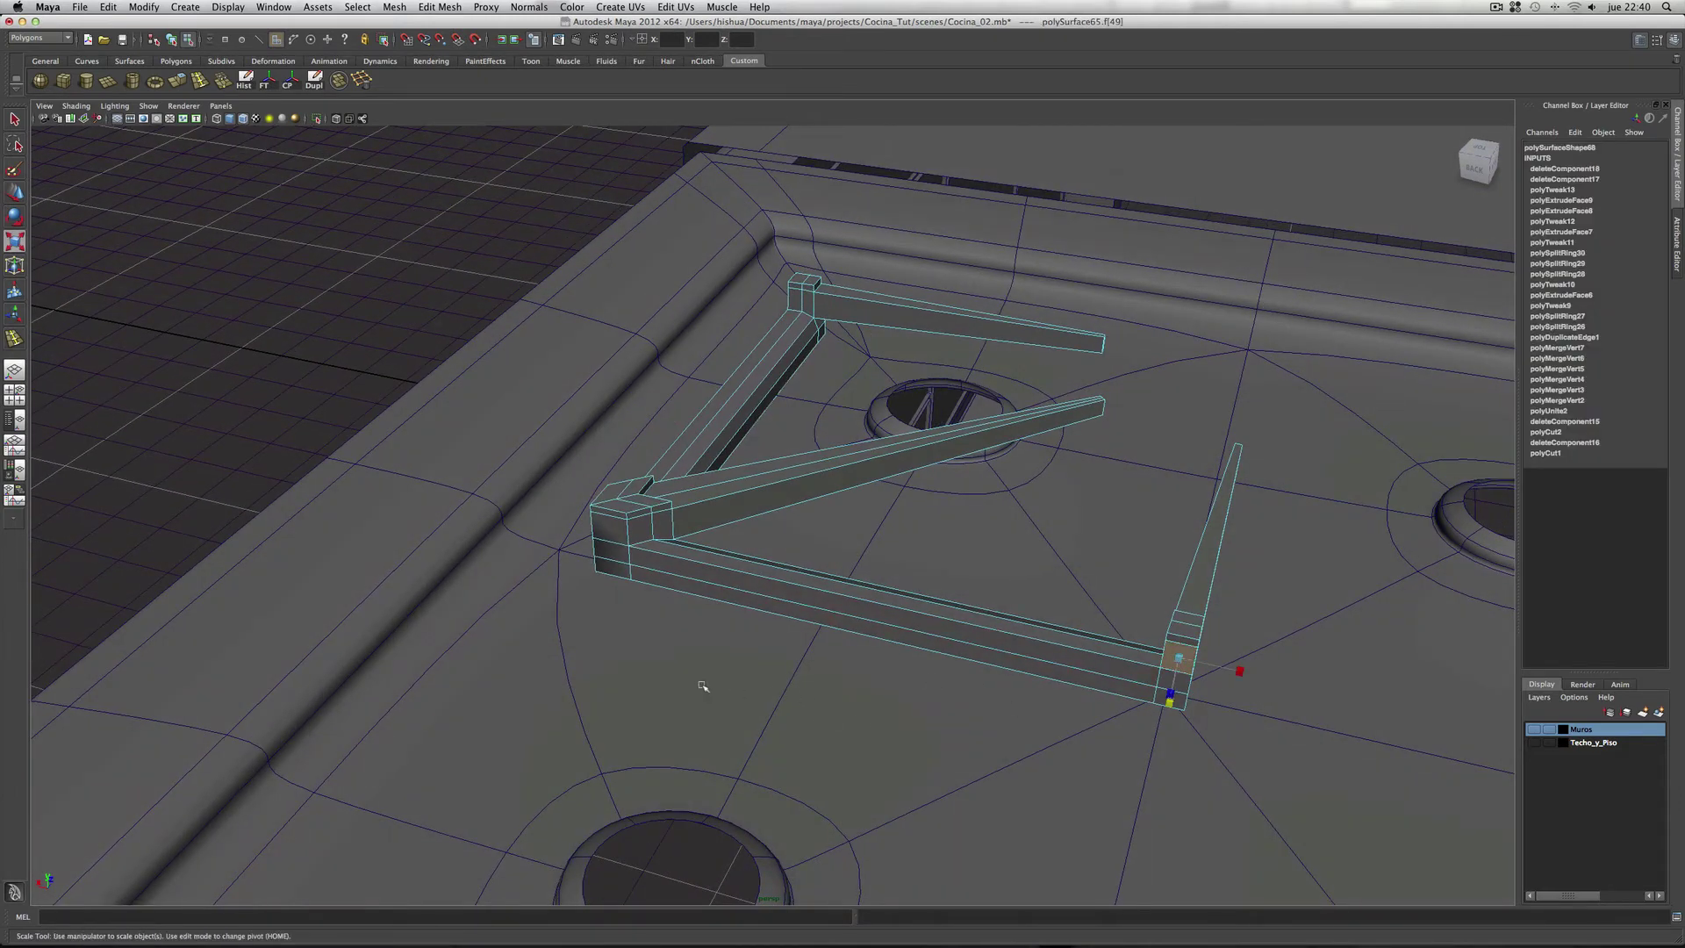
pyautogui.click(616, 535)
pyautogui.keyDown('alt'); pyautogui.moveTo(703, 676); pyautogui.dragTo(820, 666); pyautogui.keyUp('alt')
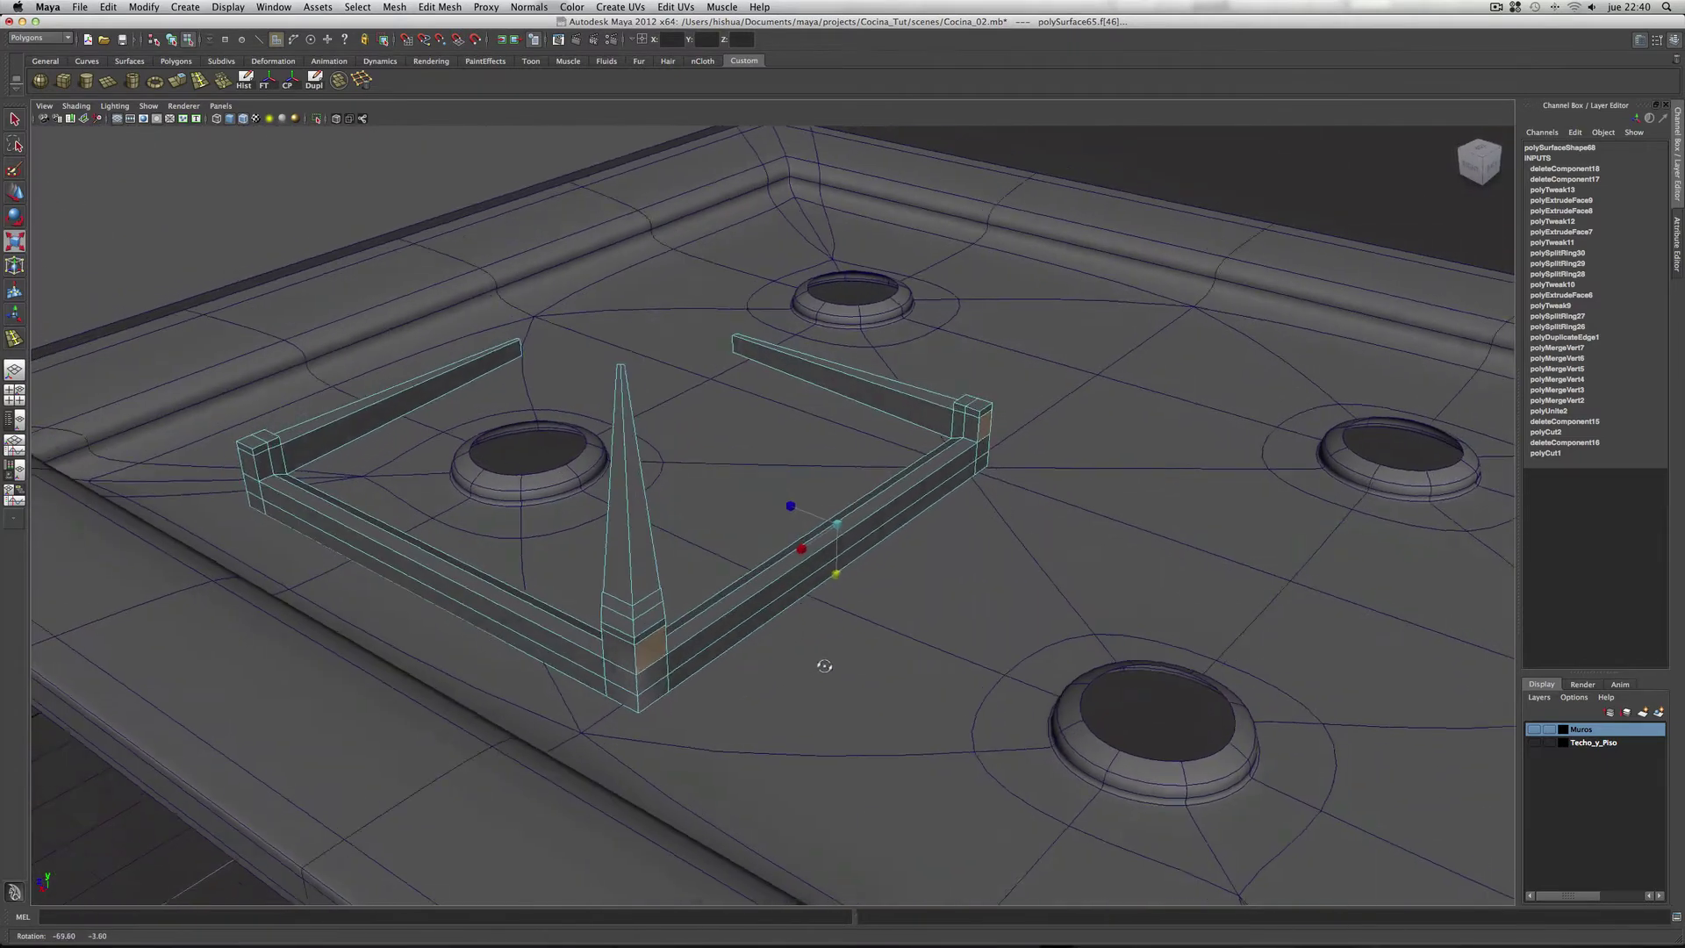
pyautogui.click(630, 664)
pyautogui.keyDown('shift'); pyautogui.click(235, 479); pyautogui.keyUp('shift')
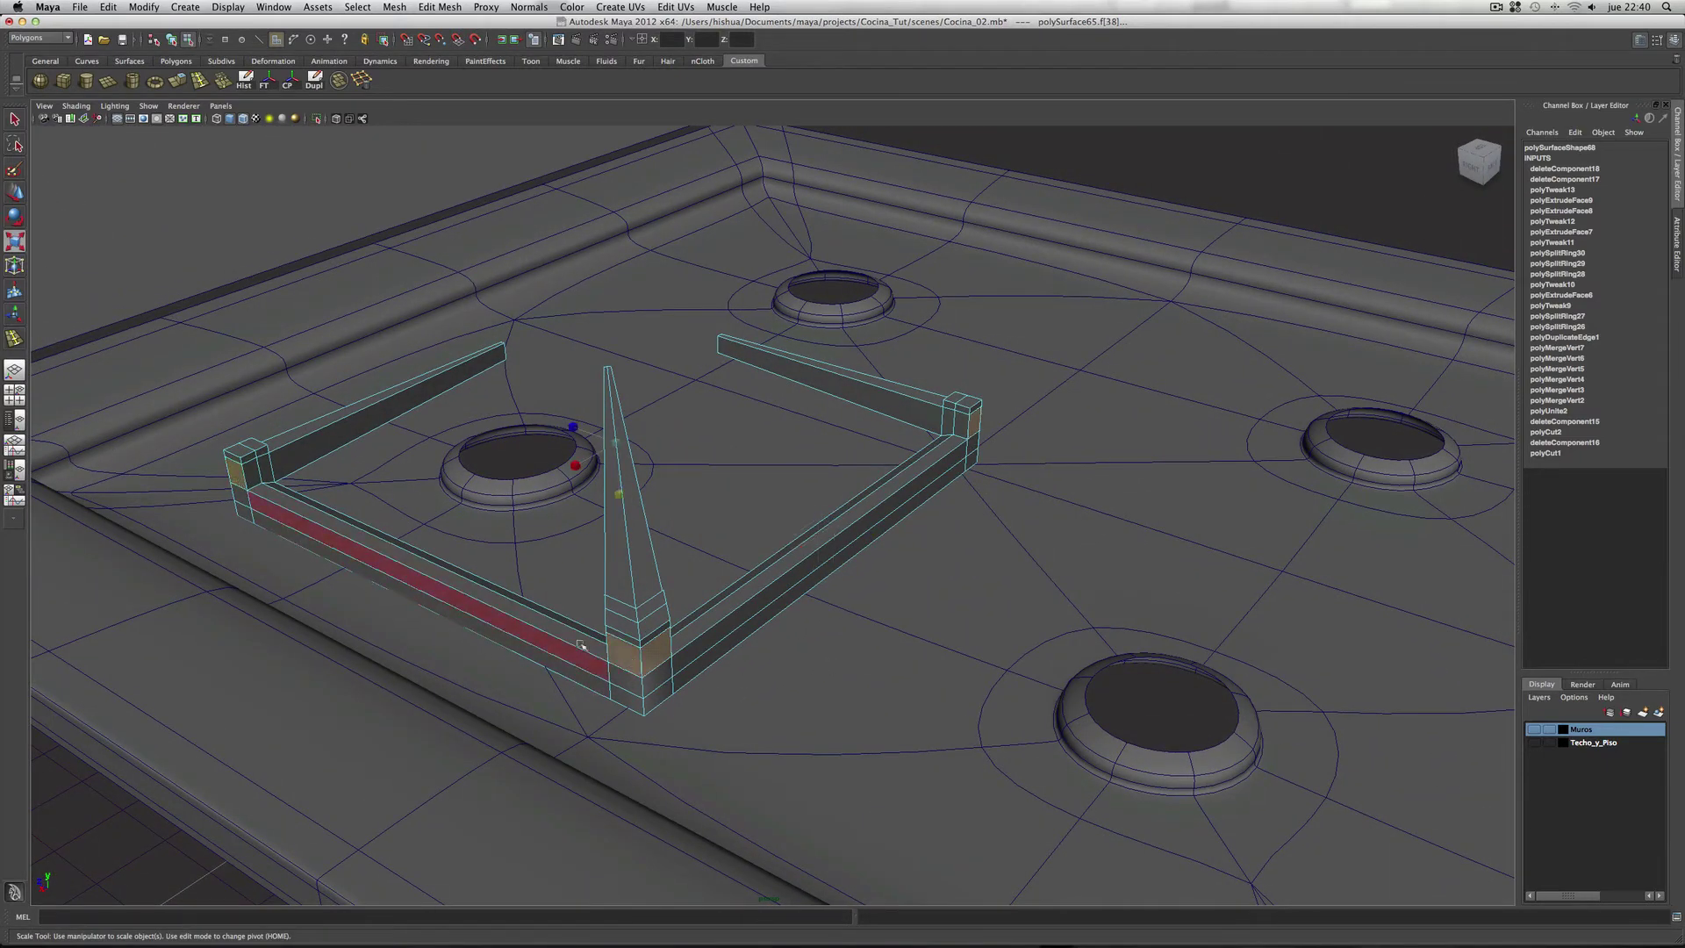
pyautogui.keyDown('alt'); pyautogui.moveTo(915, 718); pyautogui.dragTo(782, 714); pyautogui.keyUp('alt')
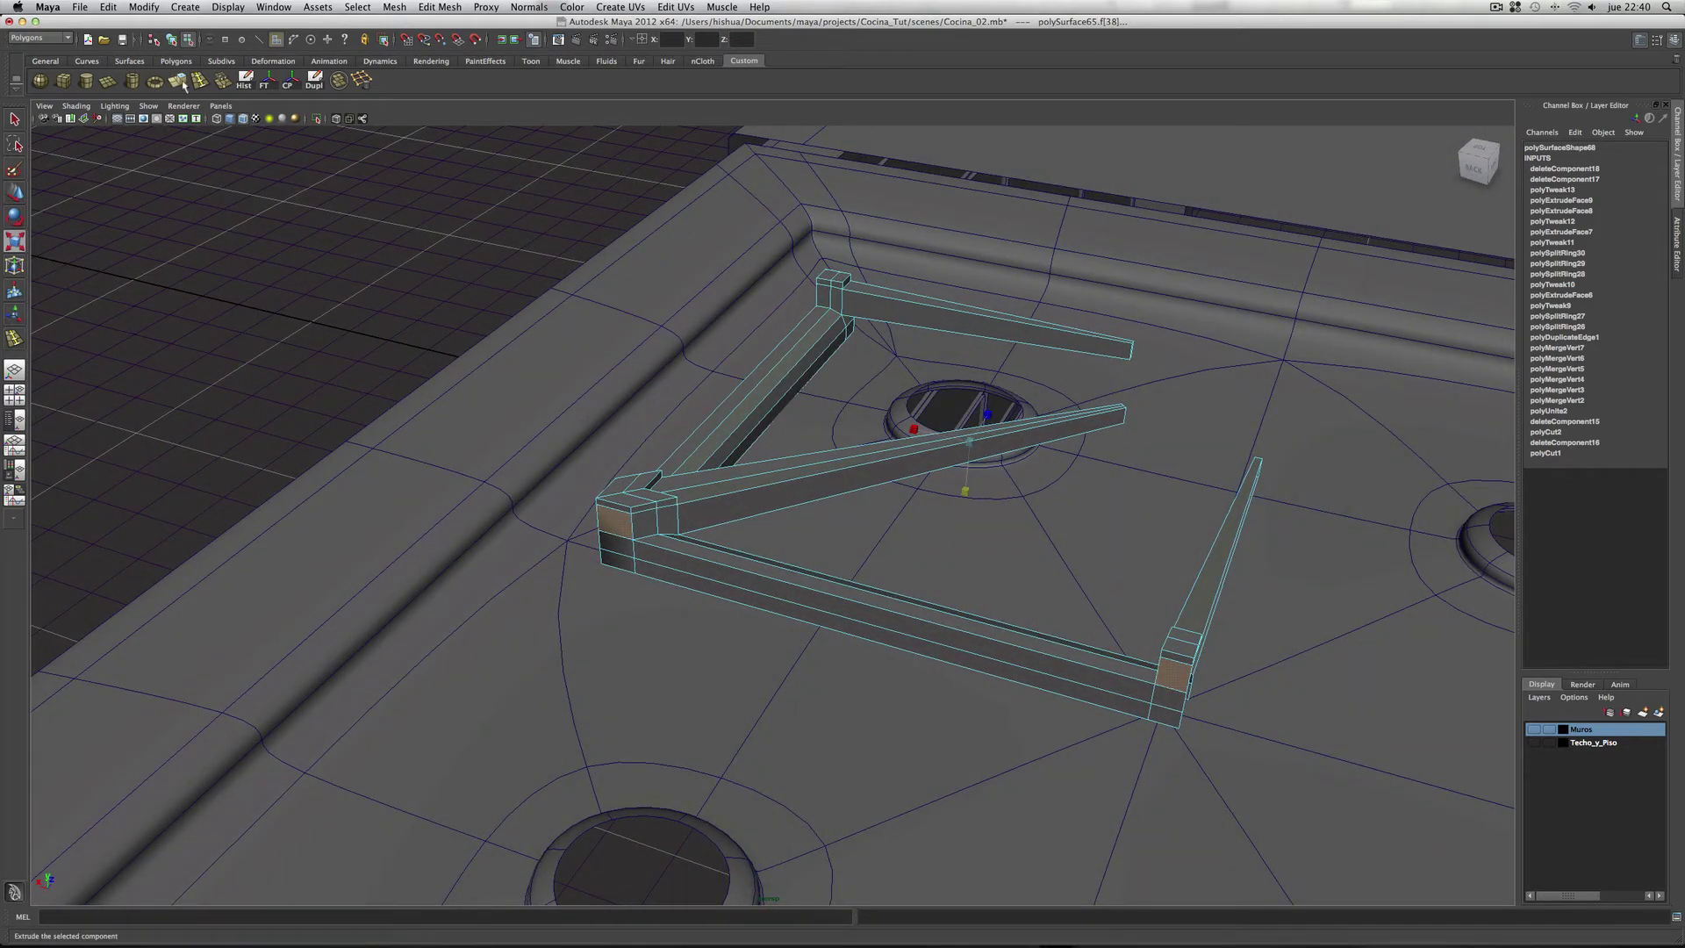
pyautogui.hotkey('ctrl', 'e')
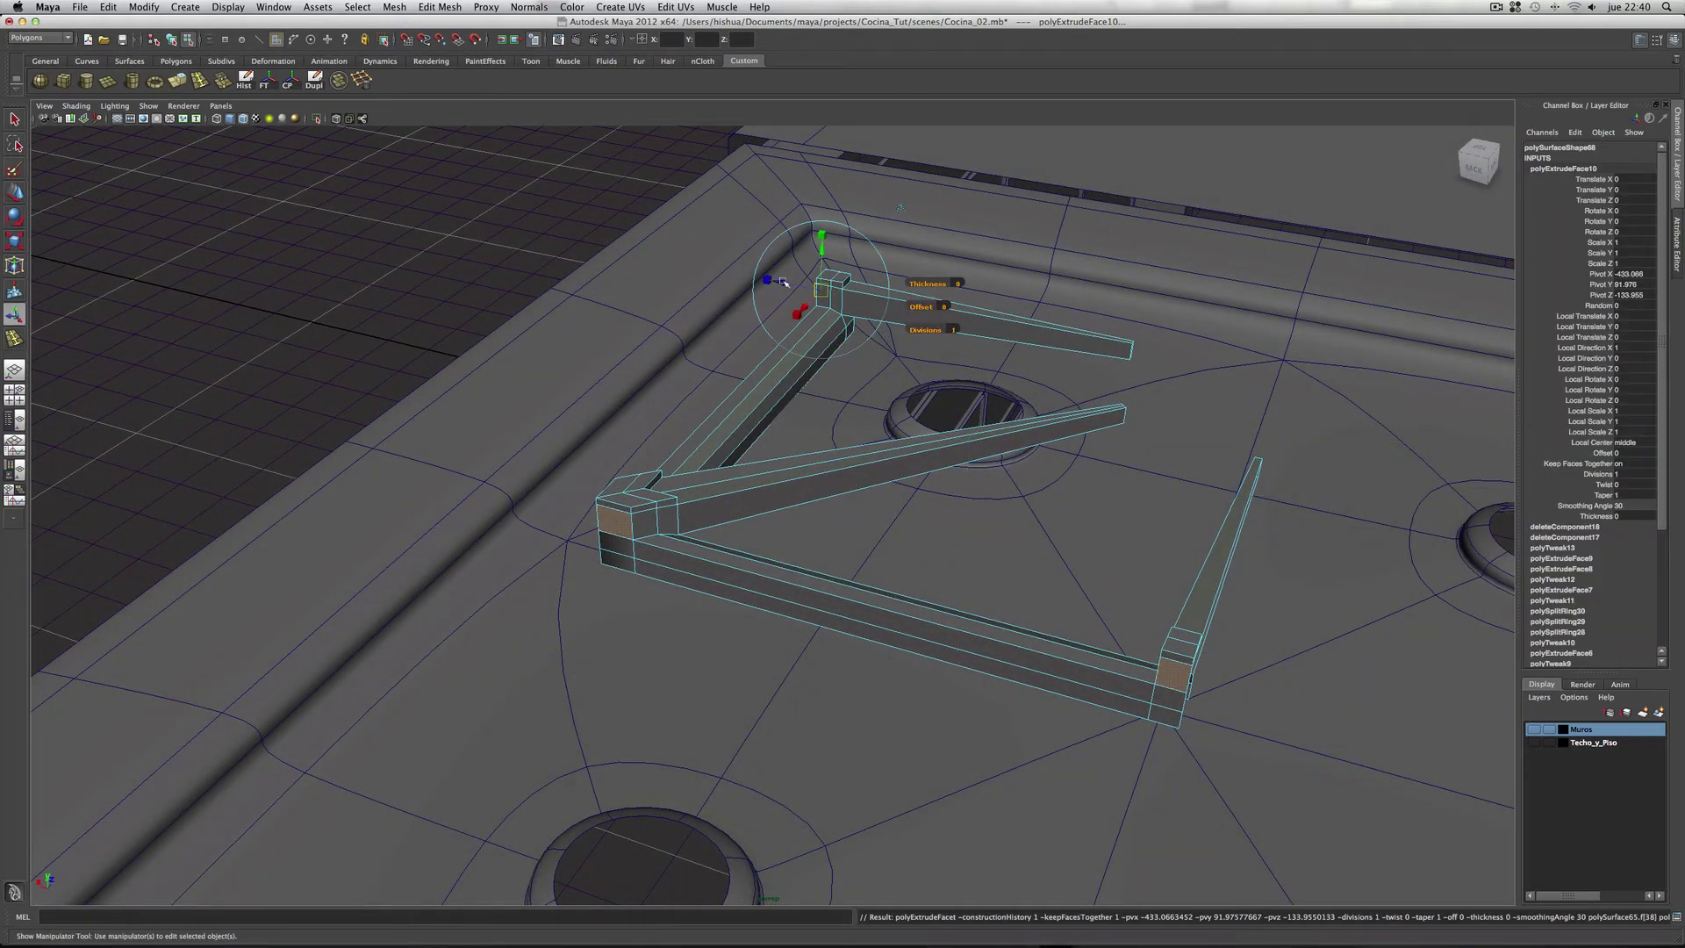
pyautogui.moveTo(786, 283); pyautogui.dragTo(723, 271)
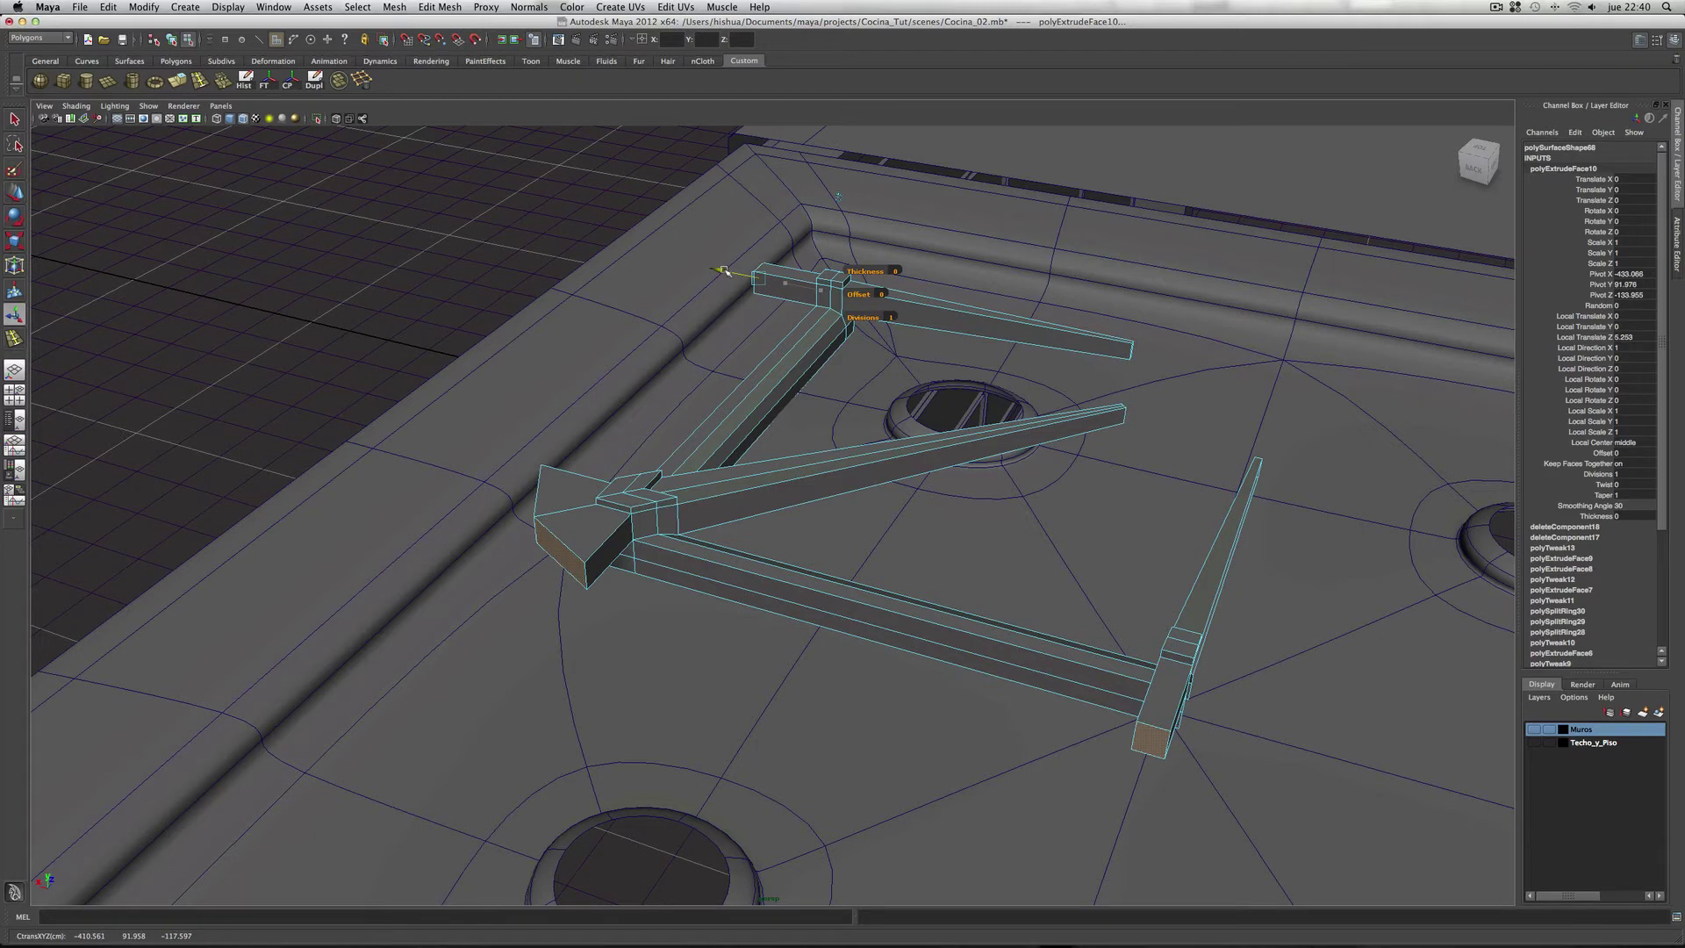
pyautogui.hotkey('ctrl', 'z')
pyautogui.hotkey('ctrl', 'z')
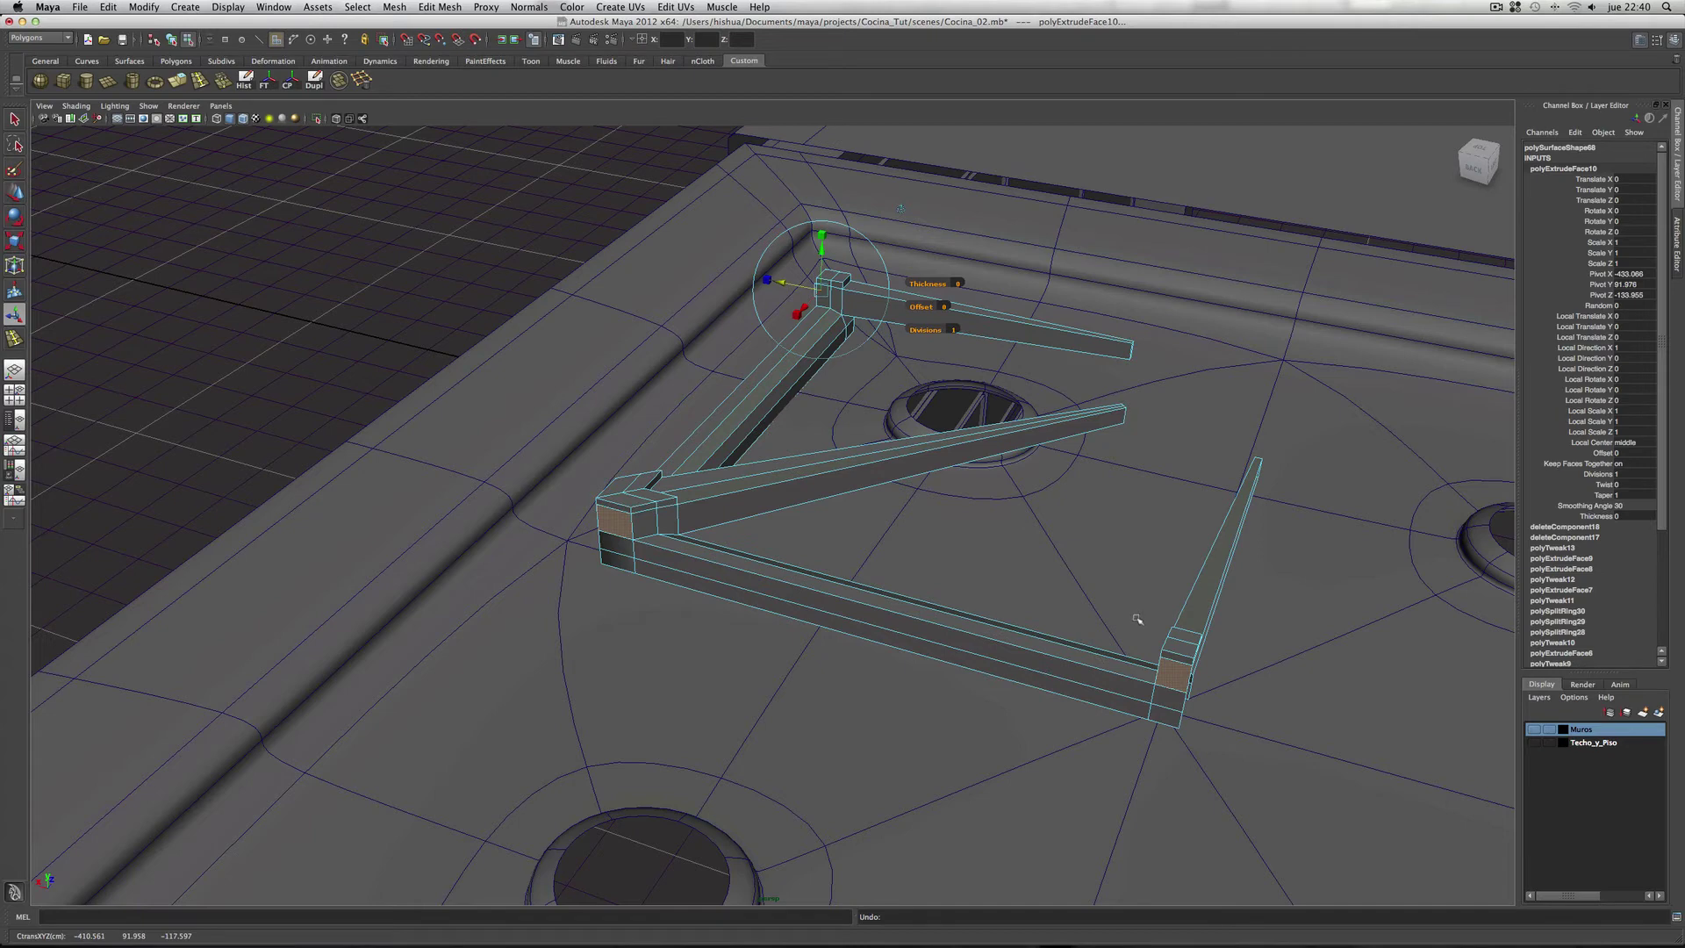
pyautogui.click(614, 522)
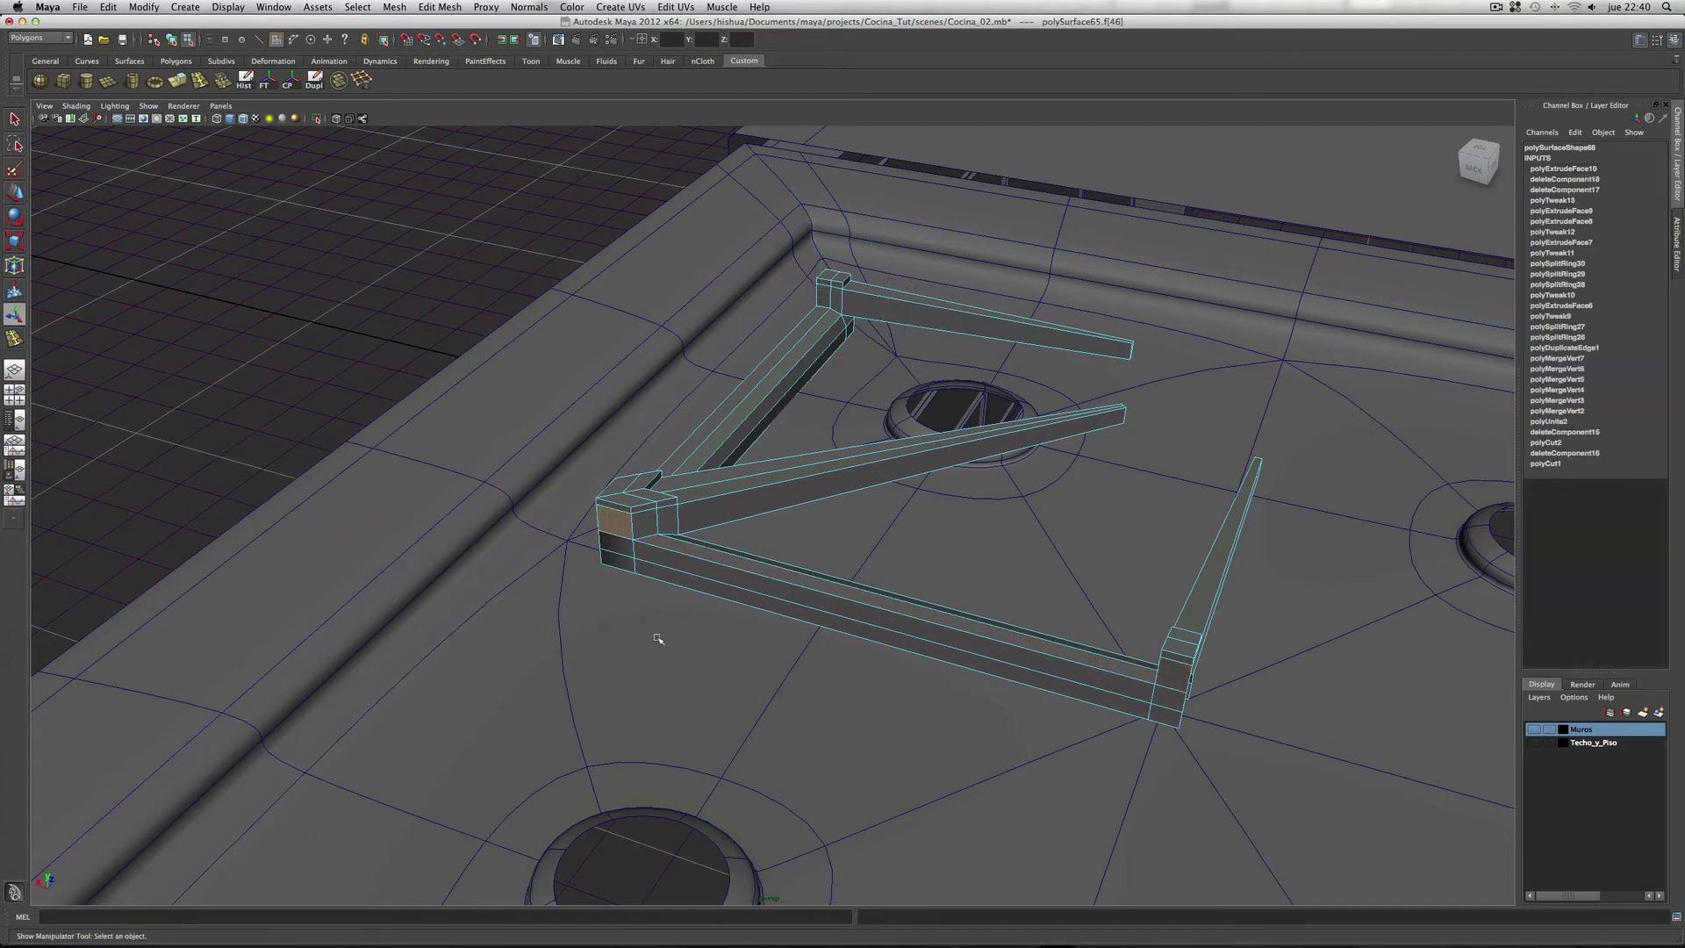
pyautogui.moveTo(659, 639)
pyautogui.keyDown('alt'); pyautogui.mouseDown()
pyautogui.moveTo(684, 632)
pyautogui.moveTo(607, 646)
pyautogui.mouseUp(); pyautogui.keyUp('alt')
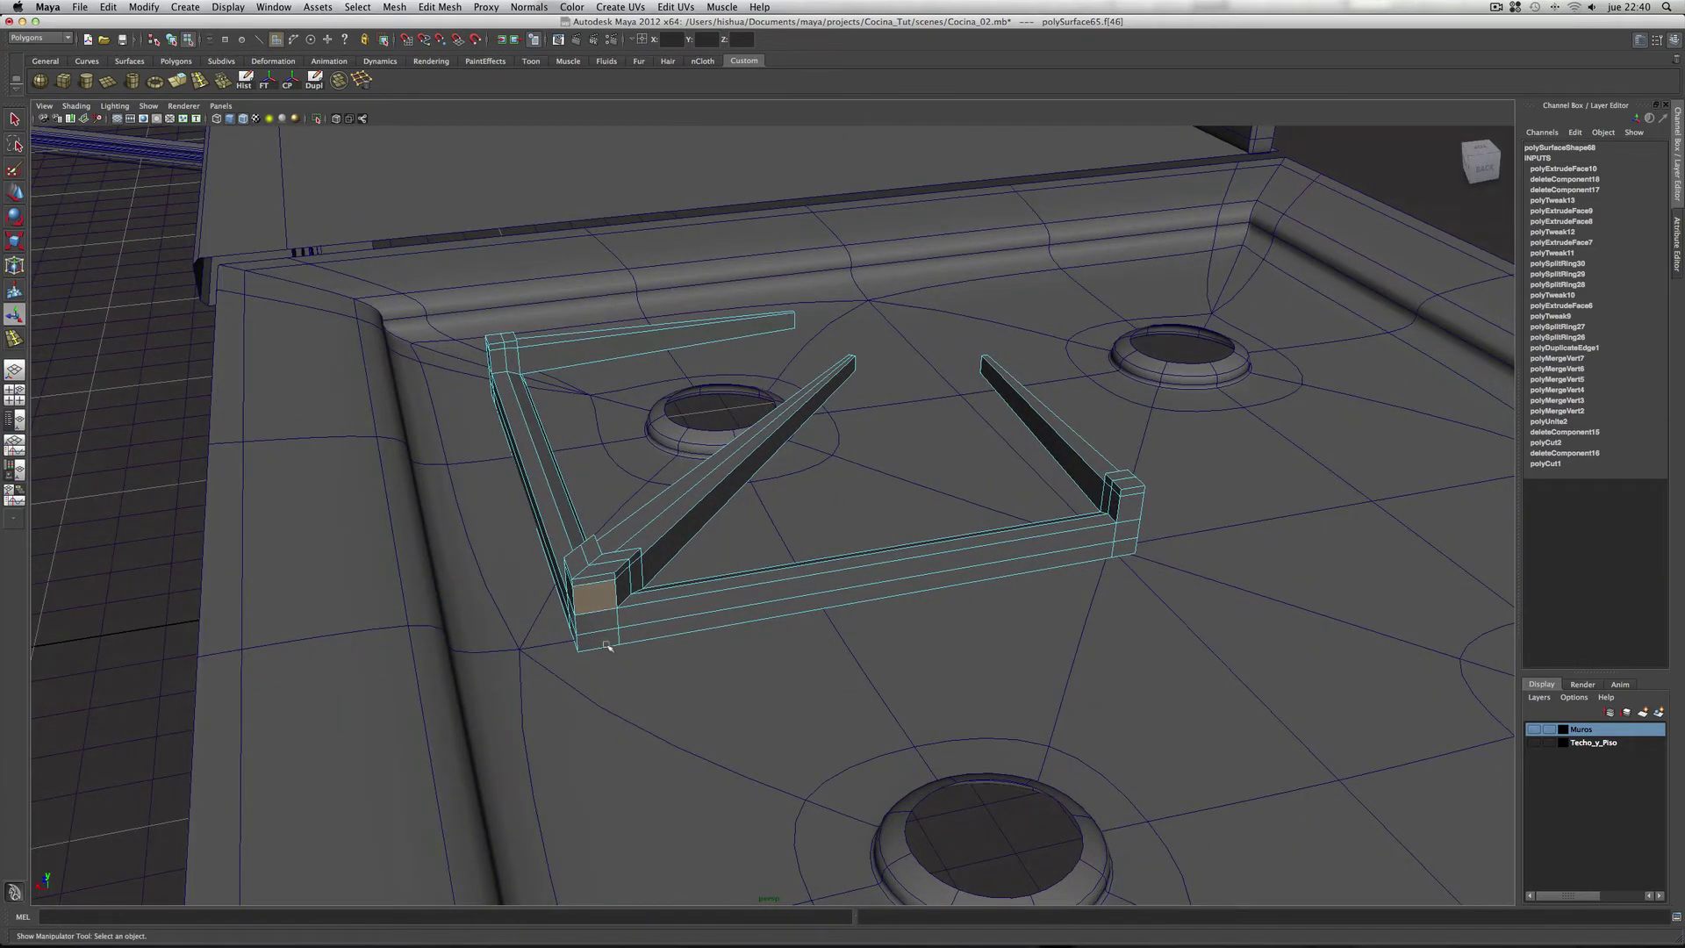
# Step: Extrude the other corner end face and drag it out past the lower-left corner
pyautogui.click(568, 593)
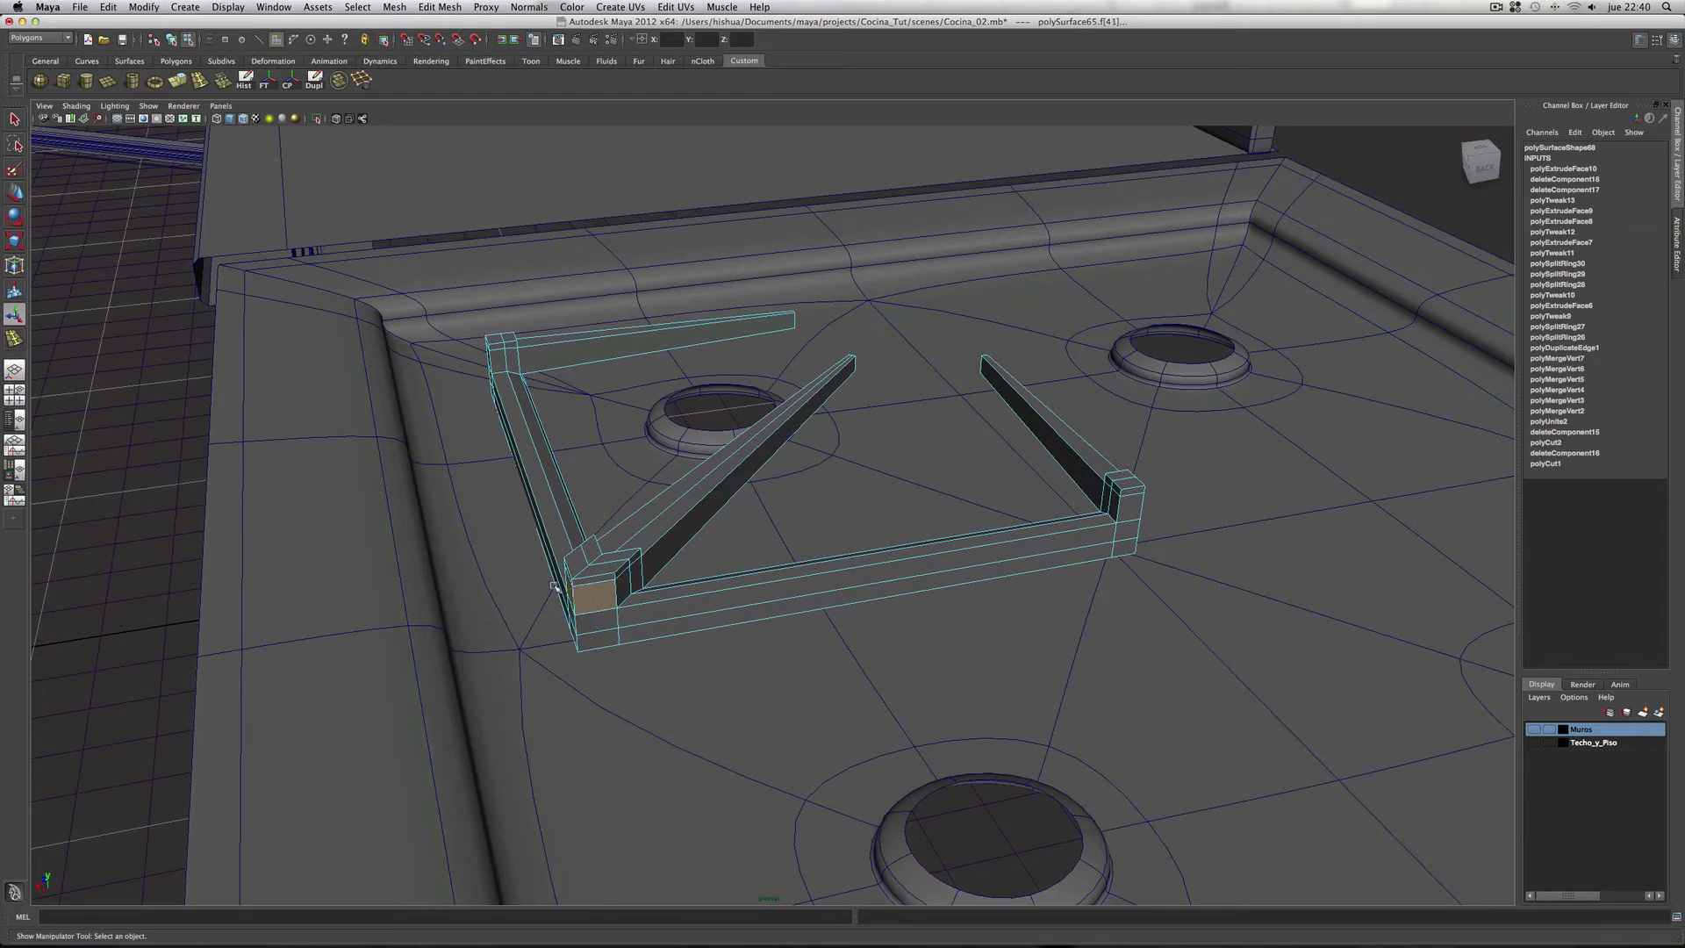
pyautogui.click(186, 86)
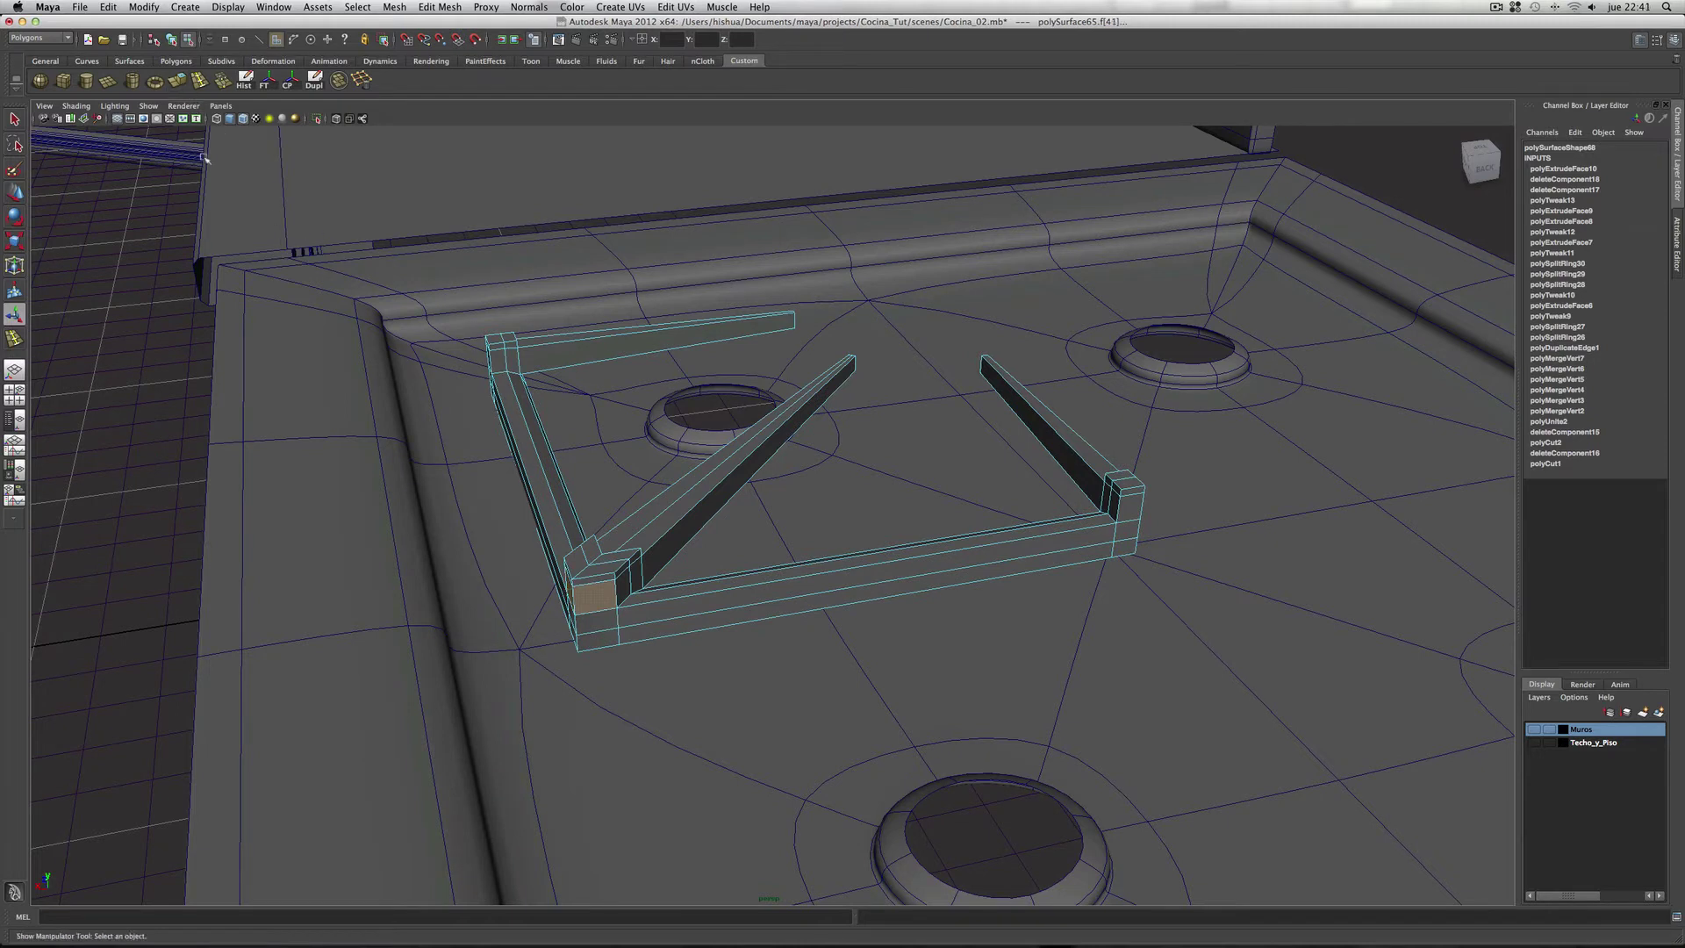
pyautogui.click(647, 514)
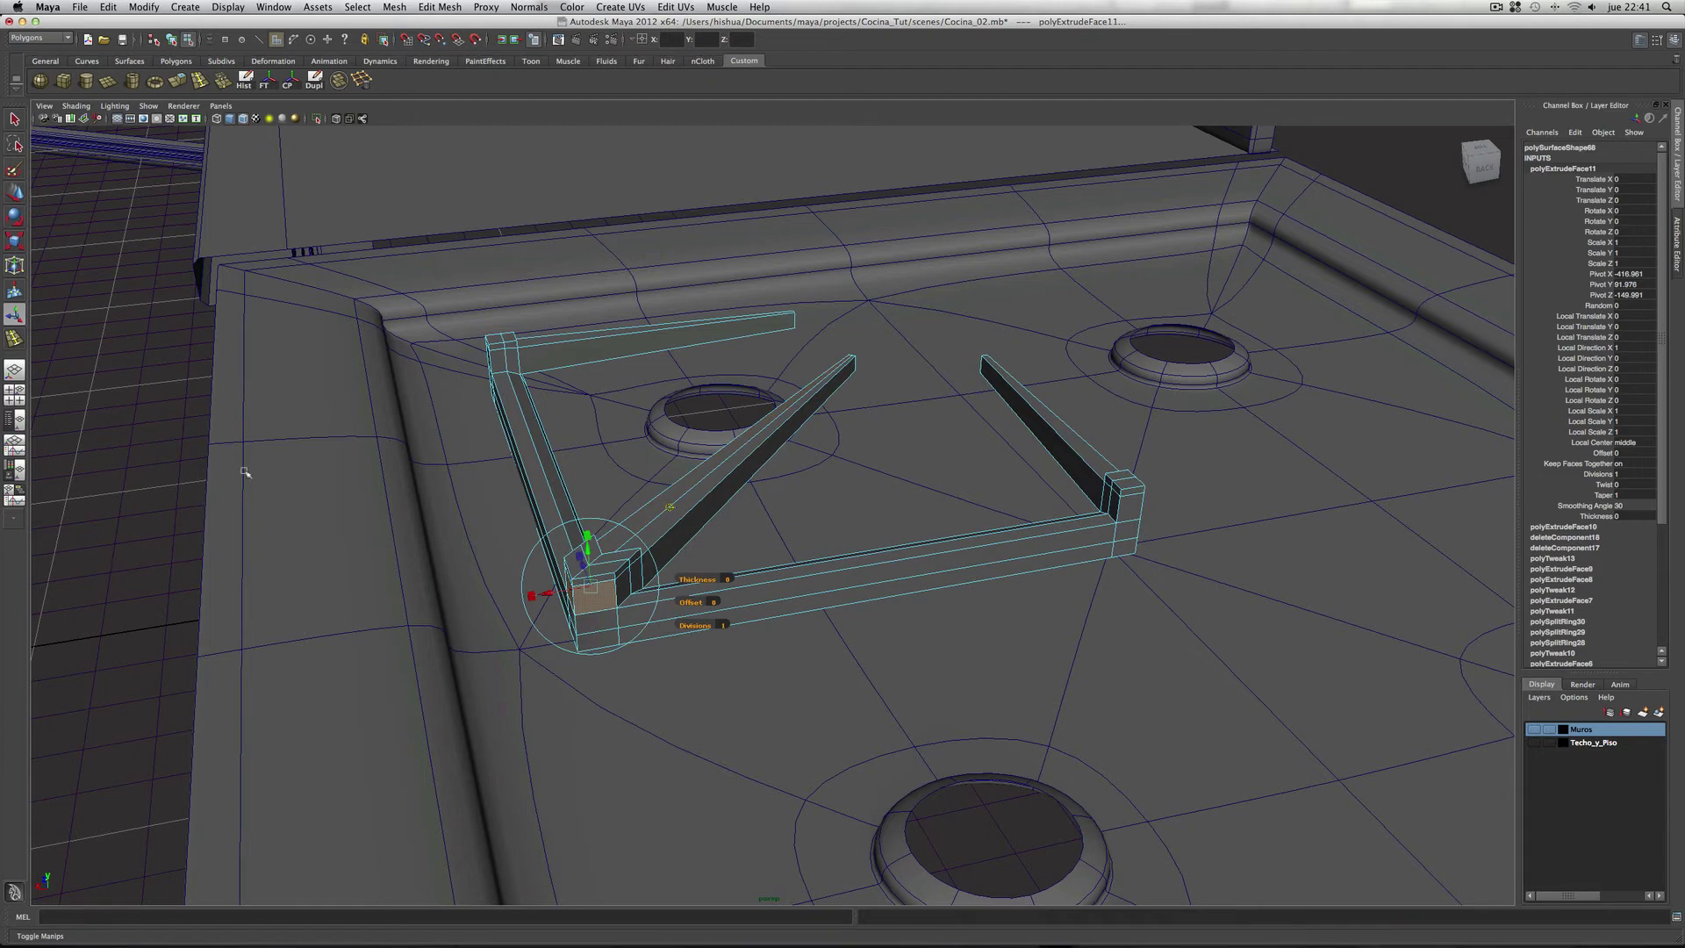
pyautogui.click(17, 195)
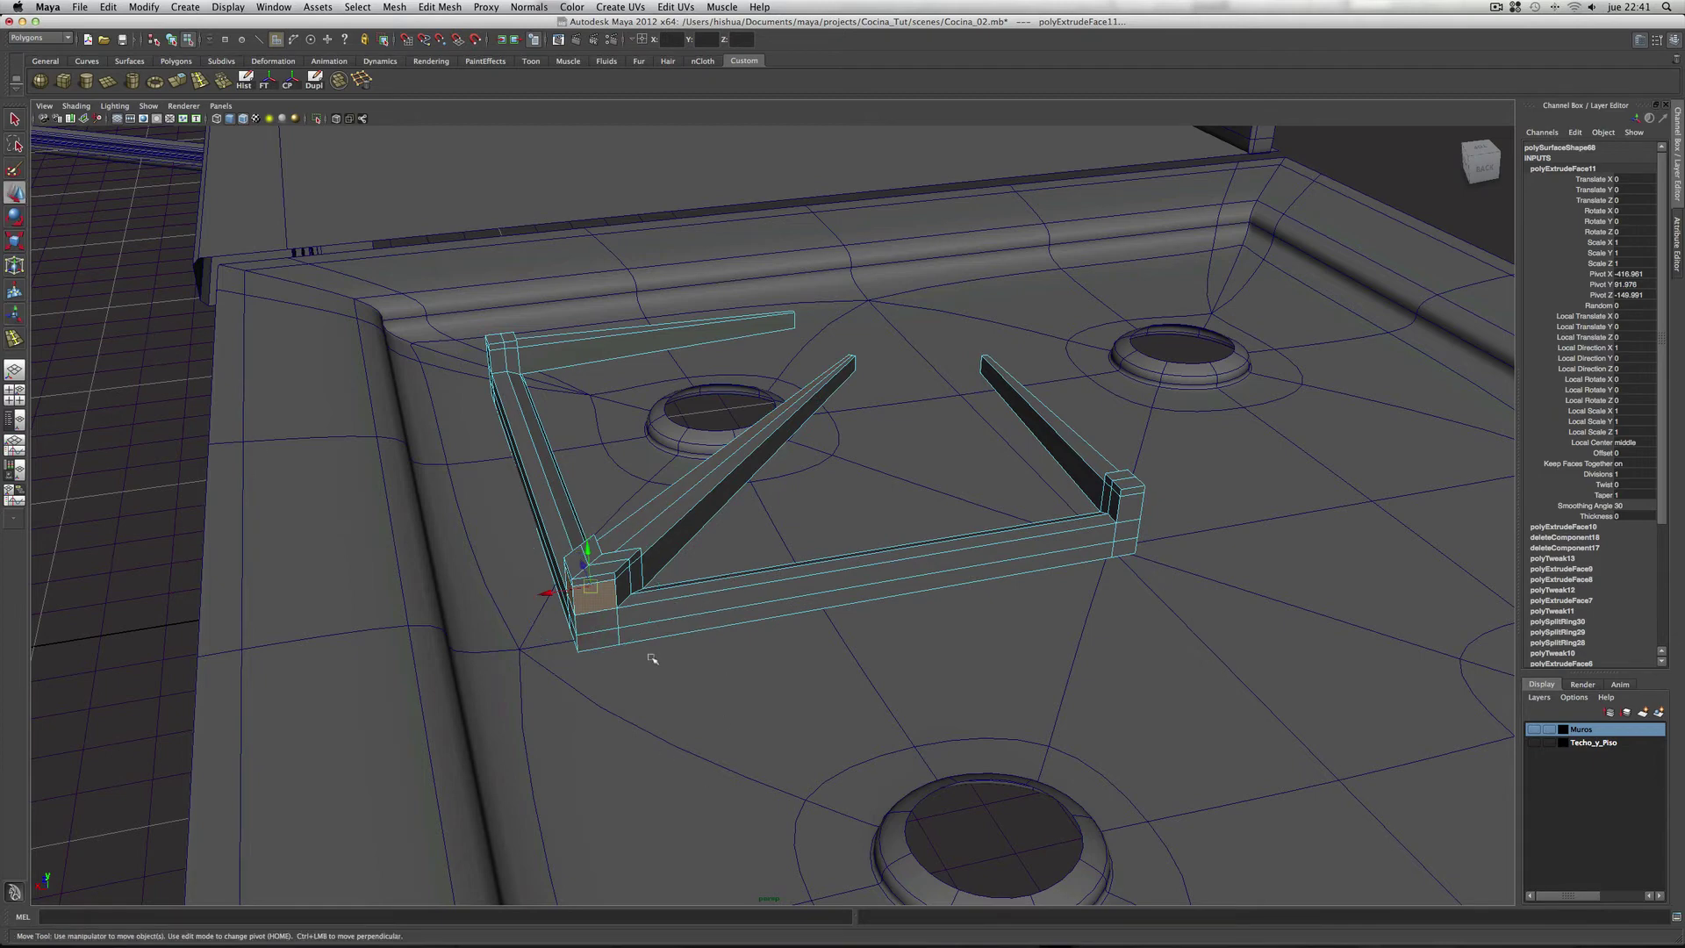
pyautogui.moveTo(598, 600); pyautogui.dragTo(625, 586, button='right')
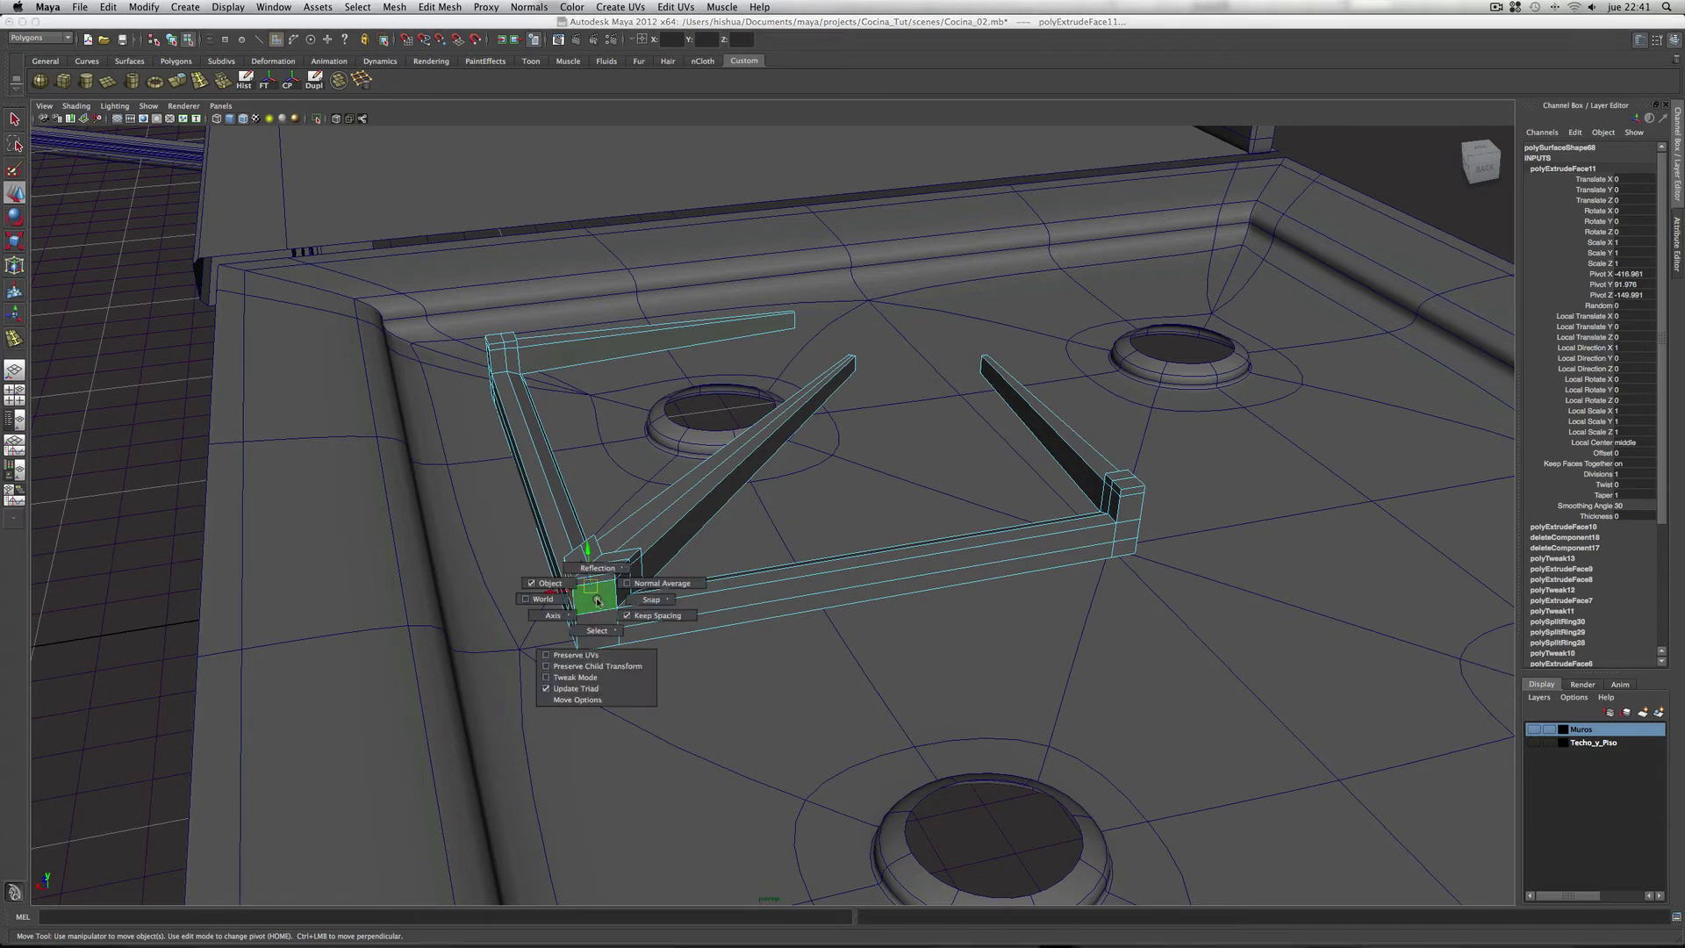
pyautogui.moveTo(566, 605); pyautogui.dragTo(502, 663)
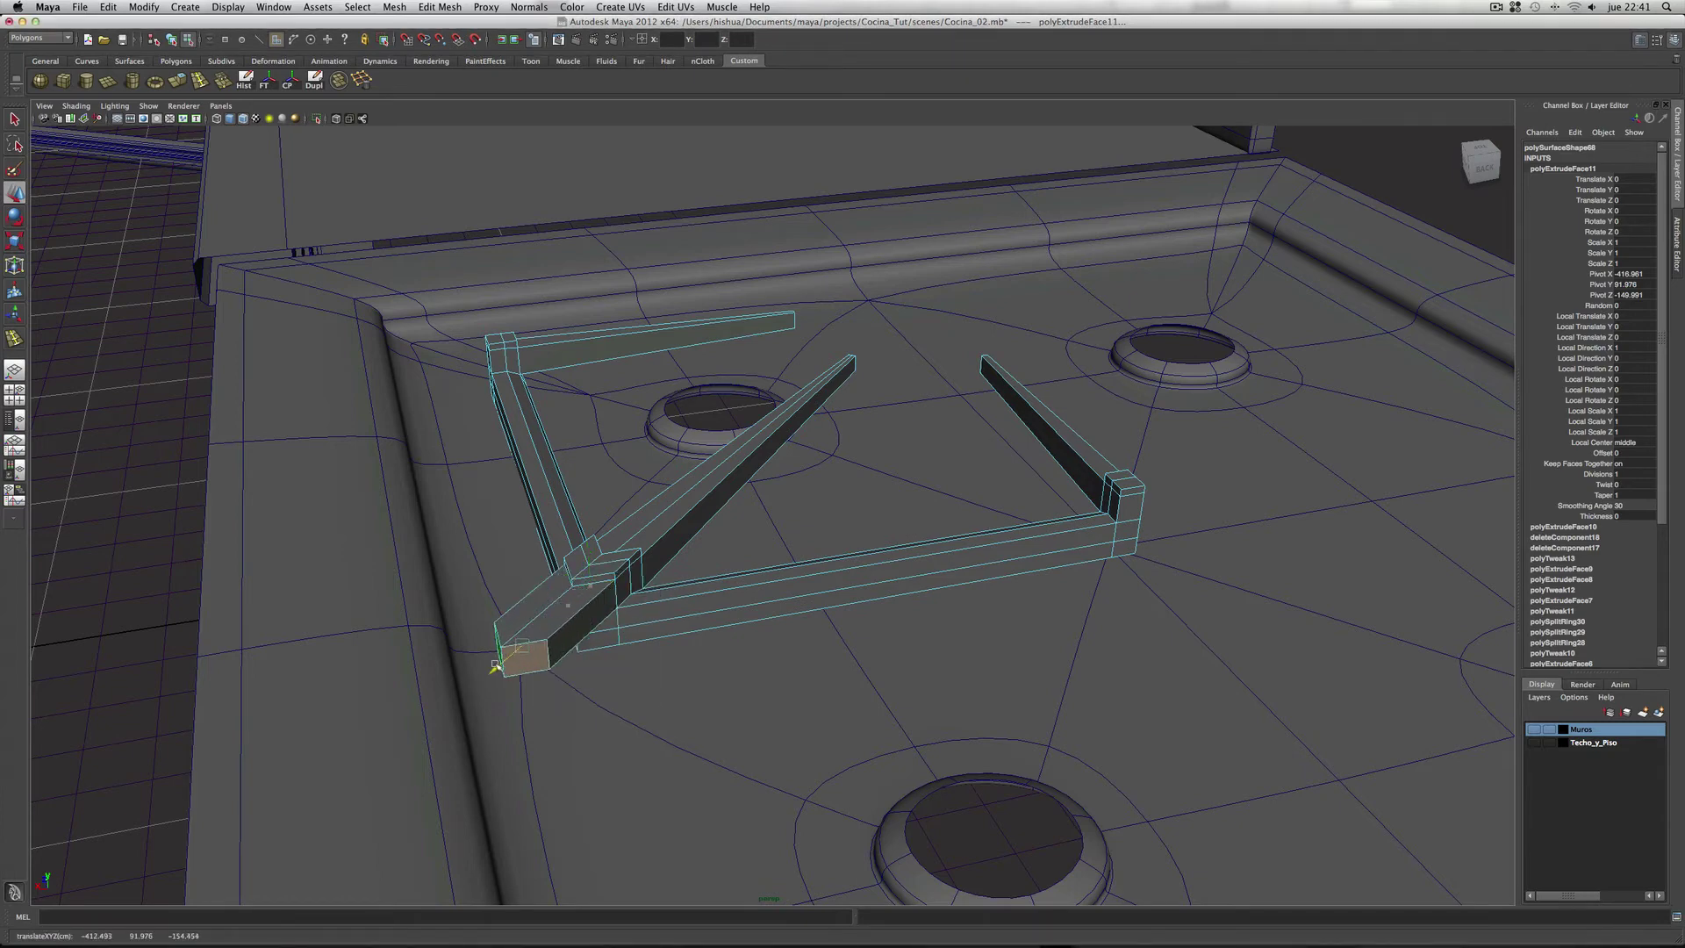
pyautogui.keyDown('alt'); pyautogui.moveTo(801, 675); pyautogui.dragTo(648, 672, button='right'); pyautogui.keyUp('alt')
pyautogui.moveTo(648, 672)
pyautogui.keyDown('alt'); pyautogui.mouseDown()
pyautogui.moveTo(882, 691)
pyautogui.moveTo(951, 679)
pyautogui.moveTo(992, 647)
pyautogui.moveTo(1028, 518)
pyautogui.mouseUp(); pyautogui.keyUp('alt')
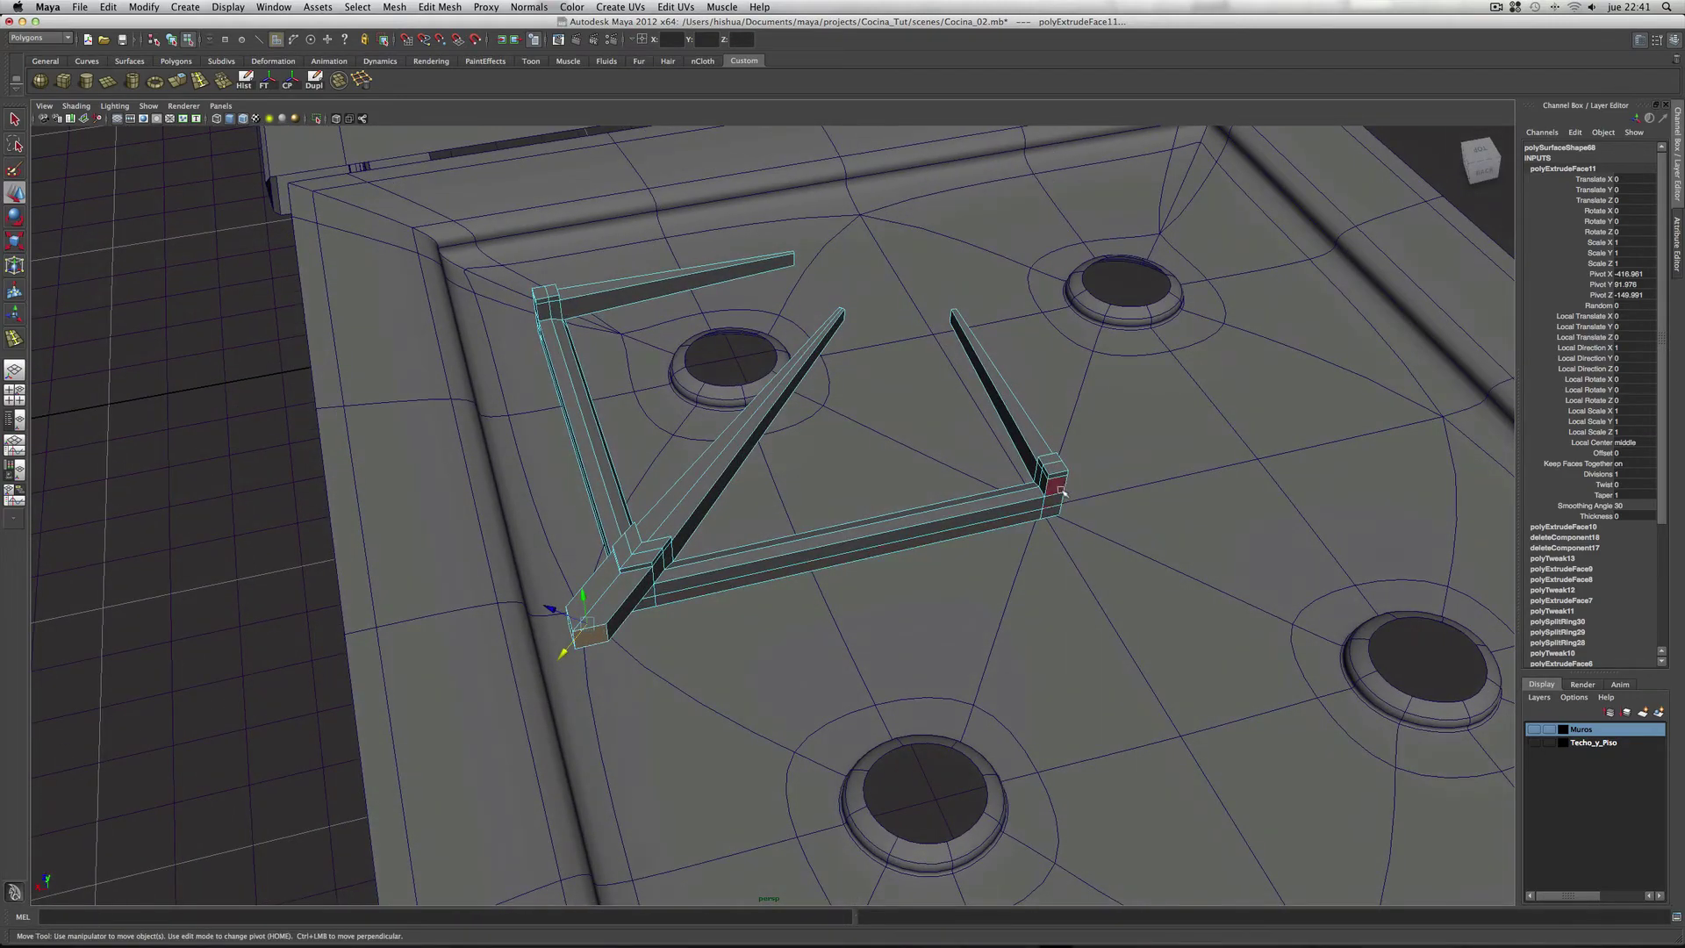
# Step: Extrude both small beam end faces together, lengthening the beams past the corners
pyautogui.click(1061, 488)
pyautogui.keyDown('alt'); pyautogui.moveTo(903, 613); pyautogui.dragTo(971, 595); pyautogui.keyUp('alt')
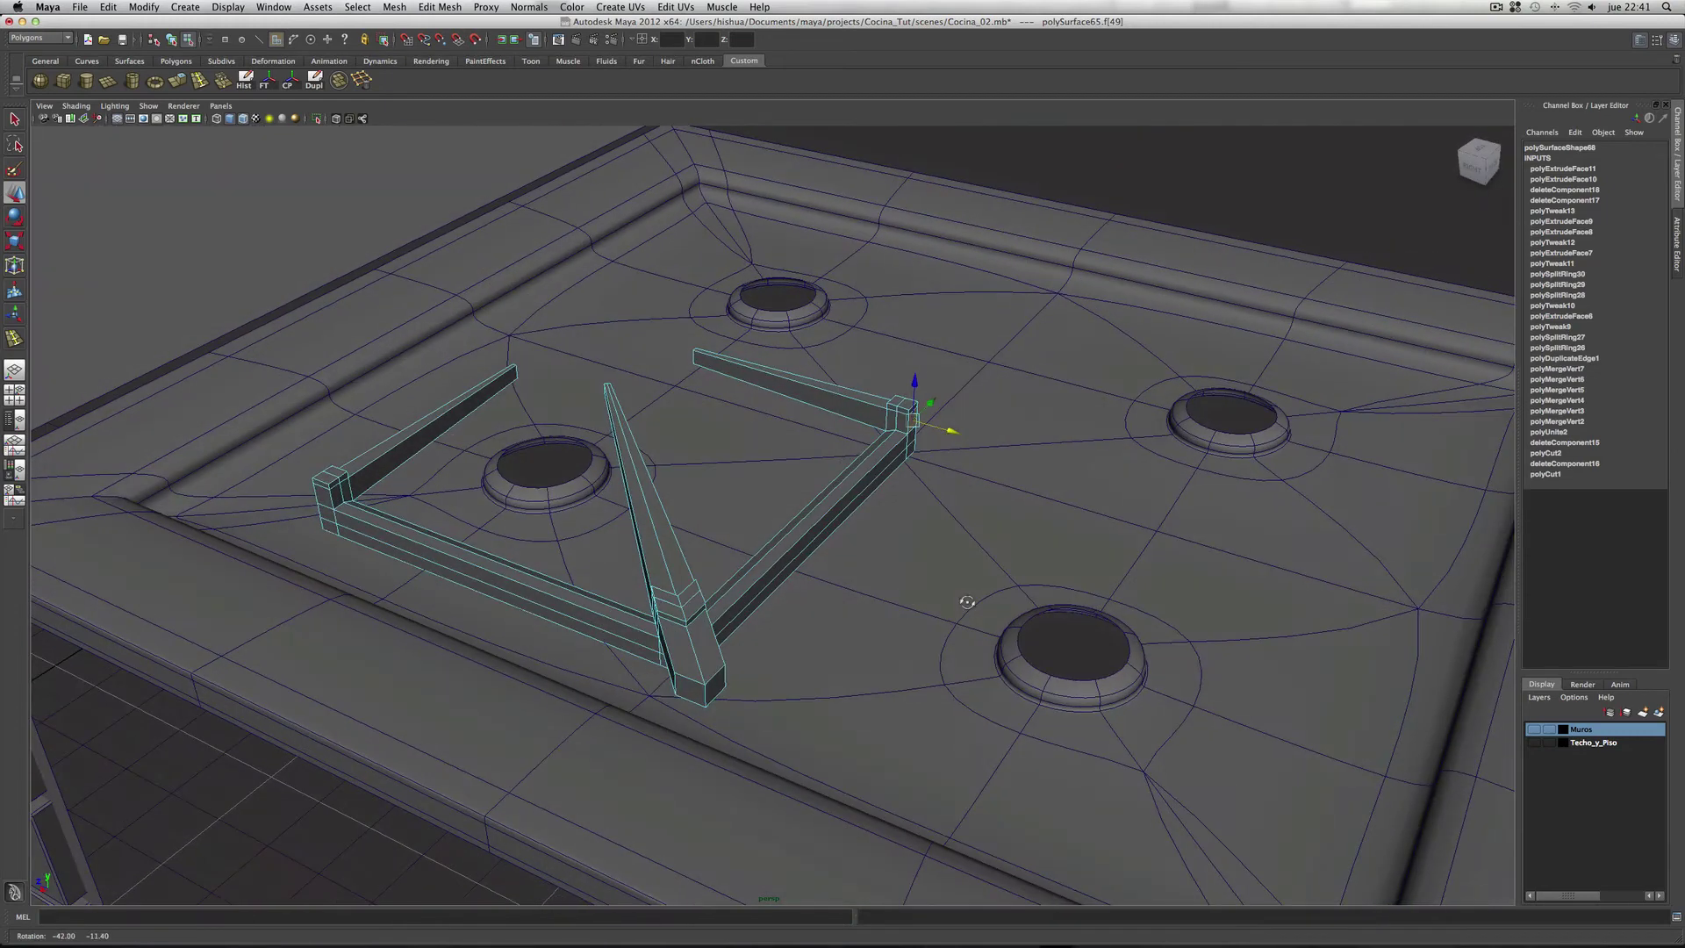
pyautogui.keyDown('shift'); pyautogui.click(324, 496); pyautogui.keyUp('shift')
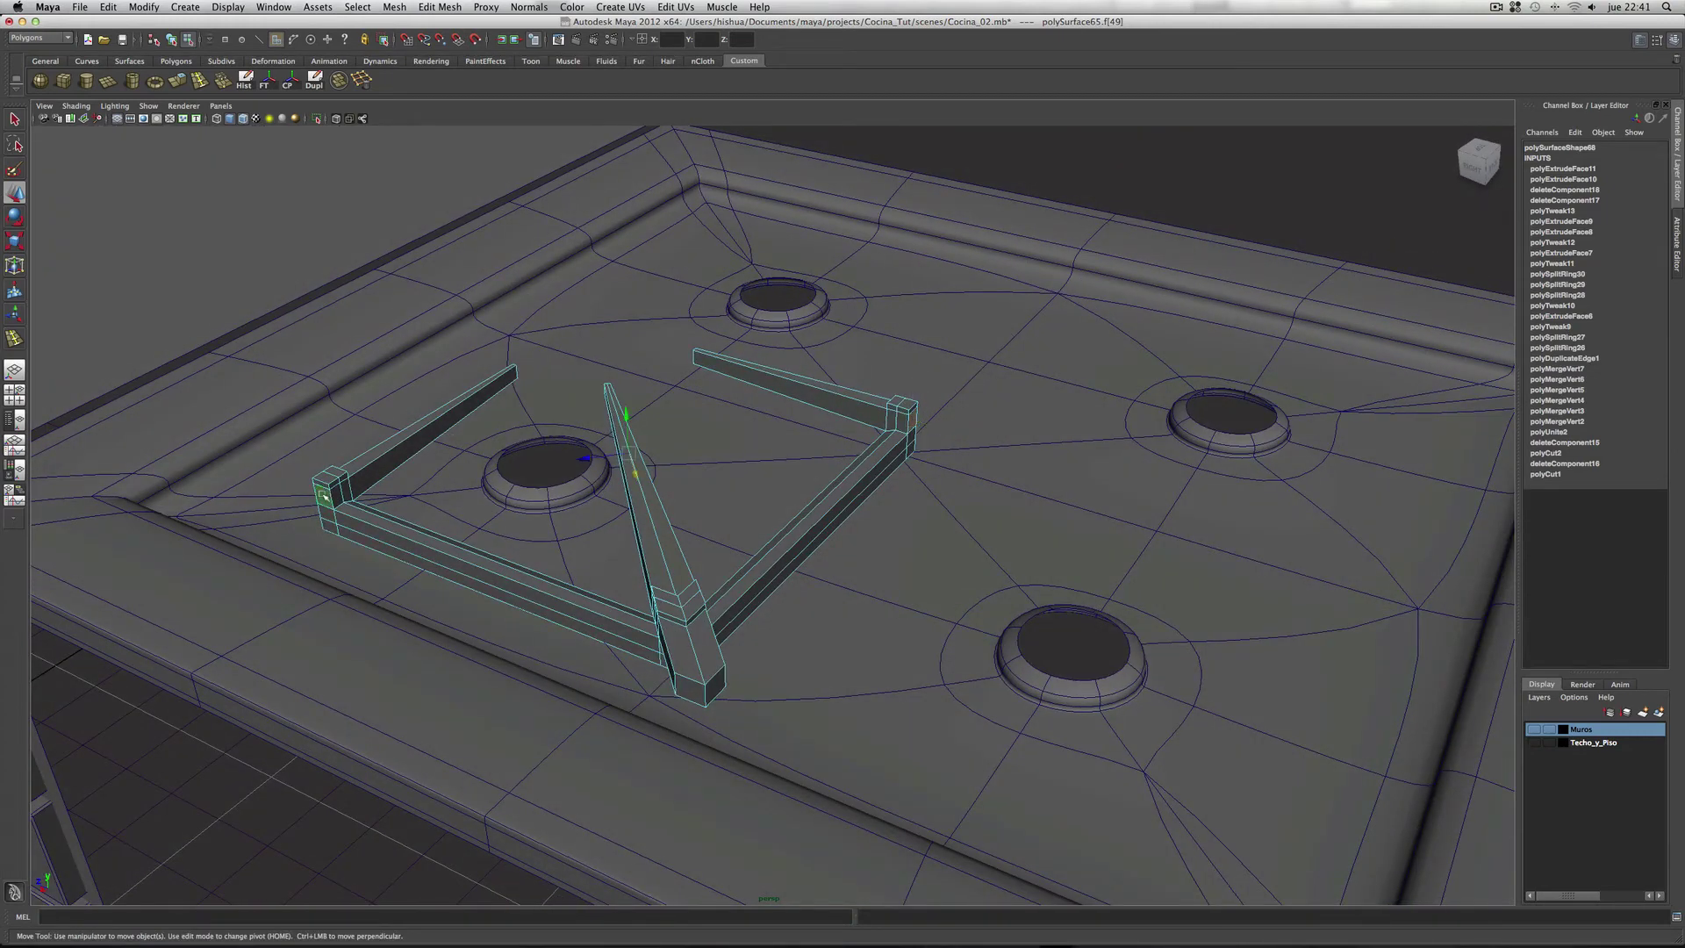
pyautogui.click(180, 83)
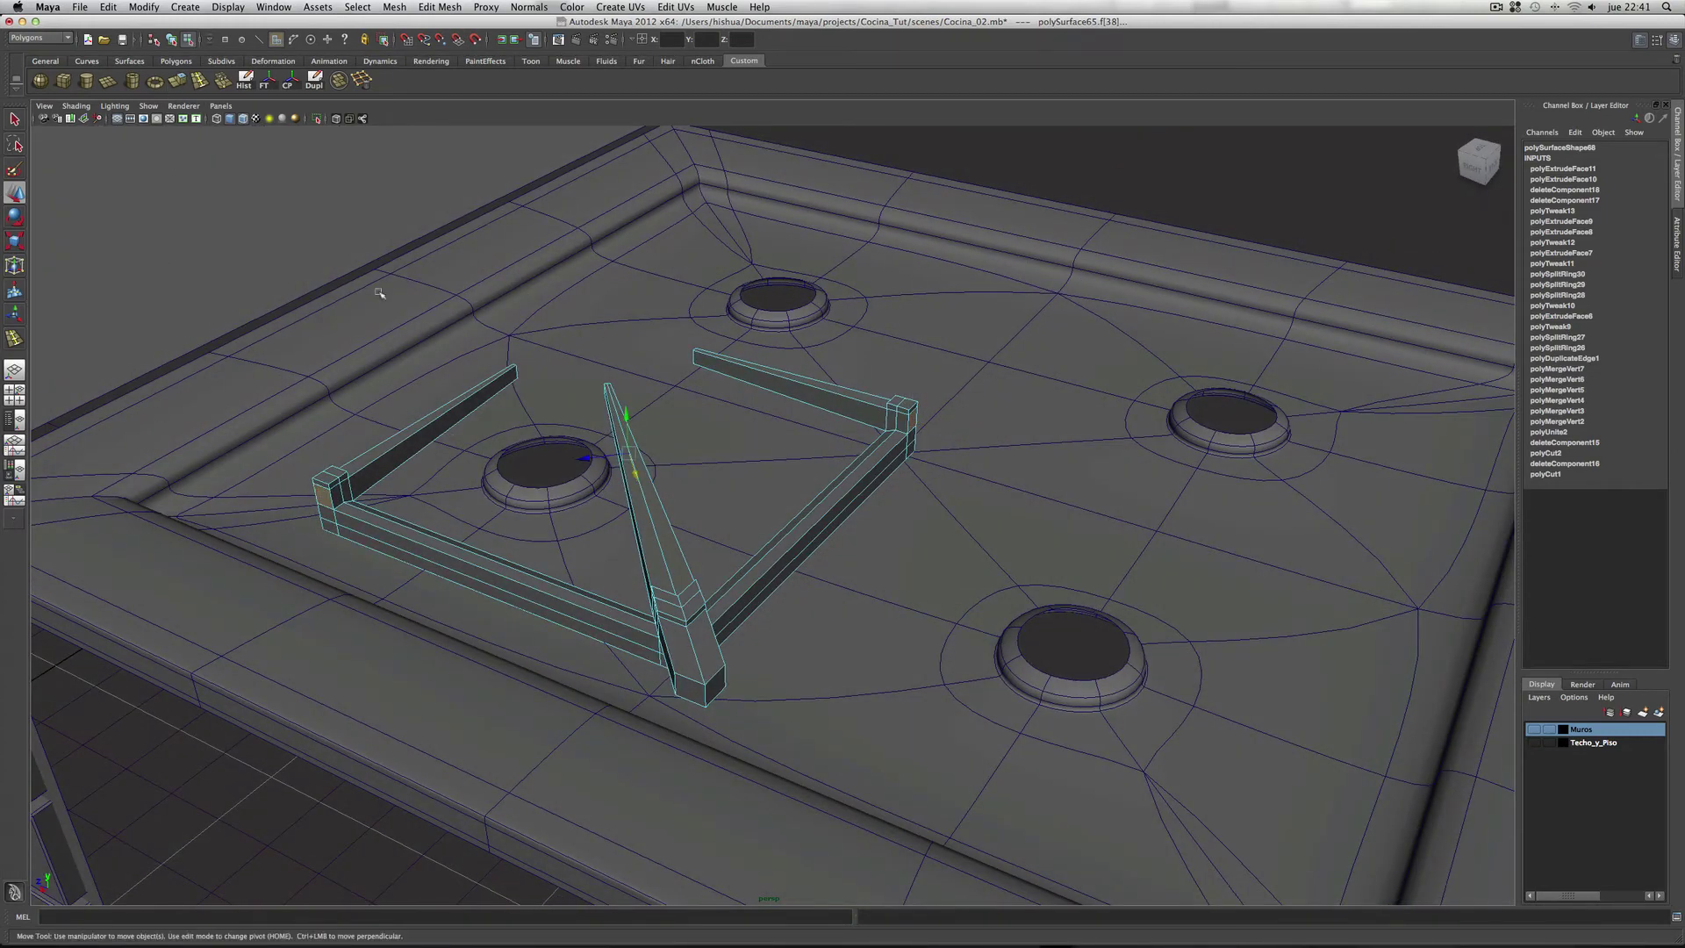
pyautogui.moveTo(299, 513); pyautogui.dragTo(235, 550)
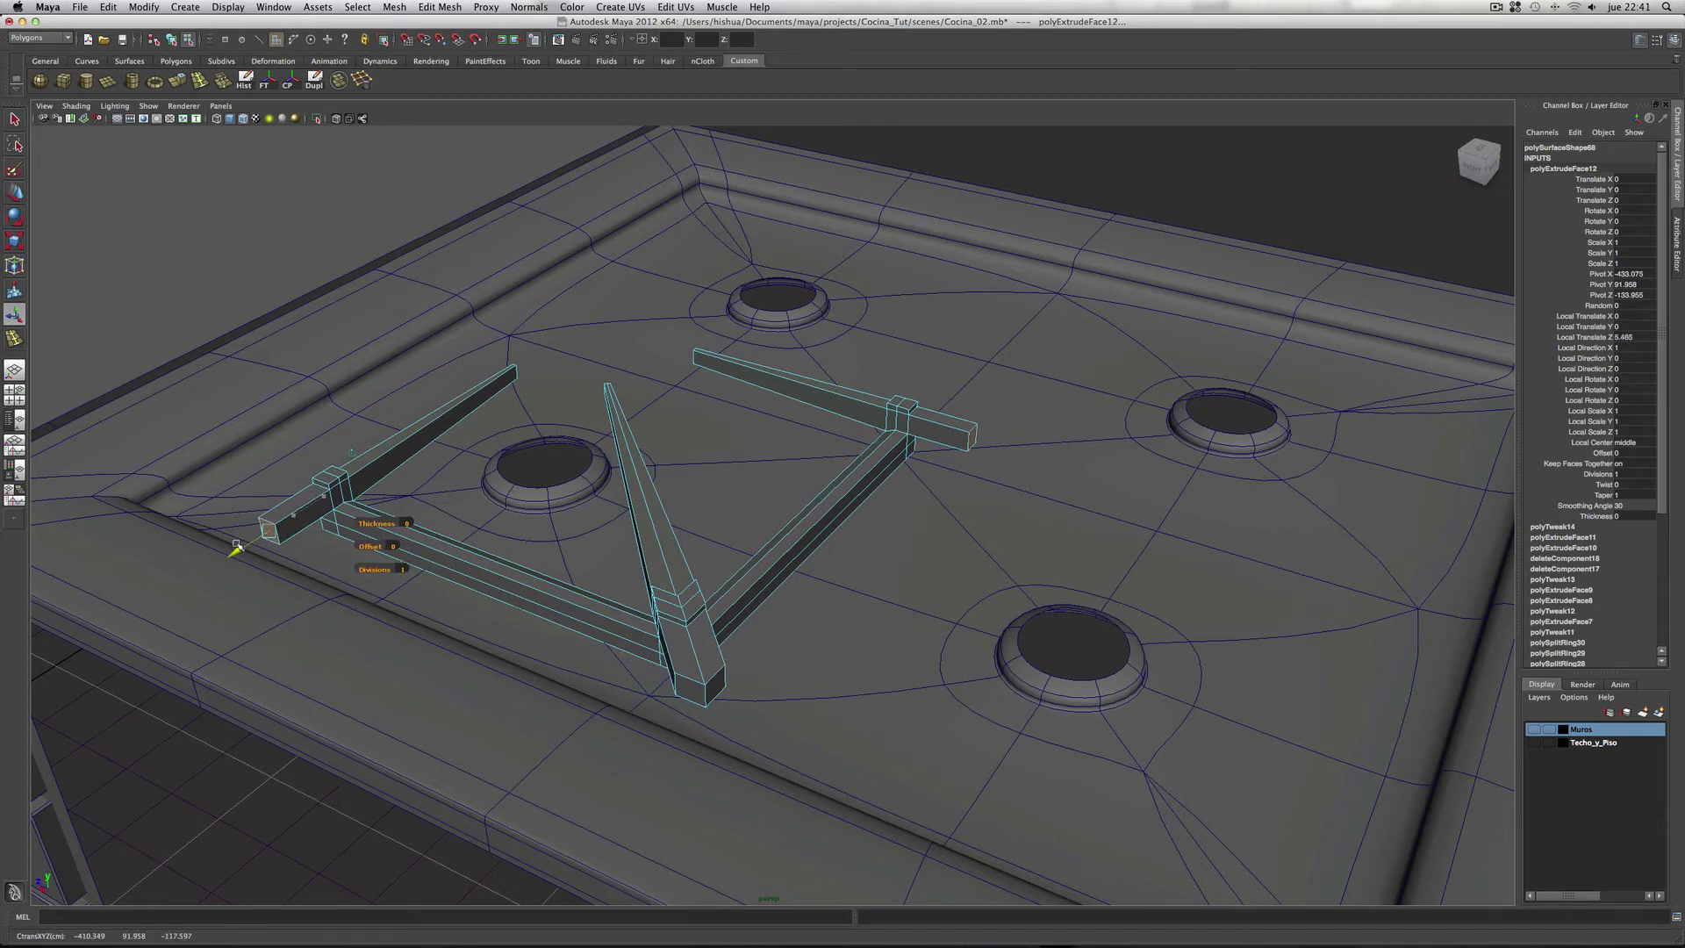
# Step: Trim the extrusion to Local Translate Z 5.465, clear the selection, and inspect the joint
pyautogui.moveTo(235, 547); pyautogui.dragTo(237, 546)
pyautogui.keyDown('alt'); pyautogui.moveTo(1121, 470); pyautogui.dragTo(1042, 647); pyautogui.keyUp('alt')
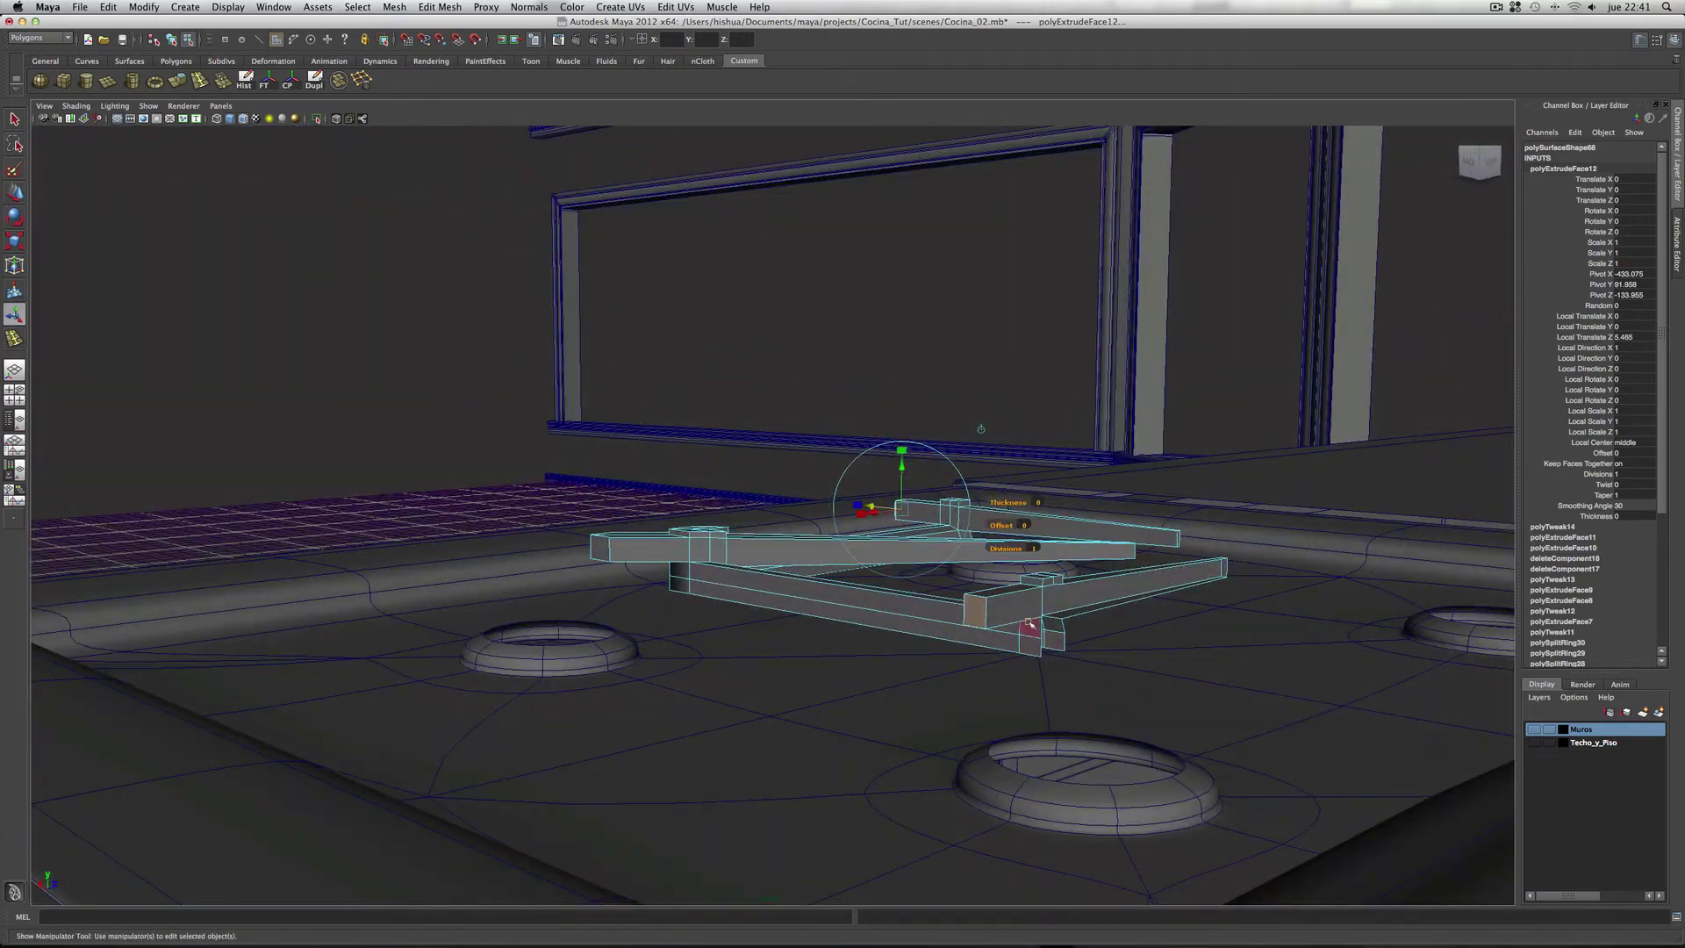
pyautogui.click(1018, 621)
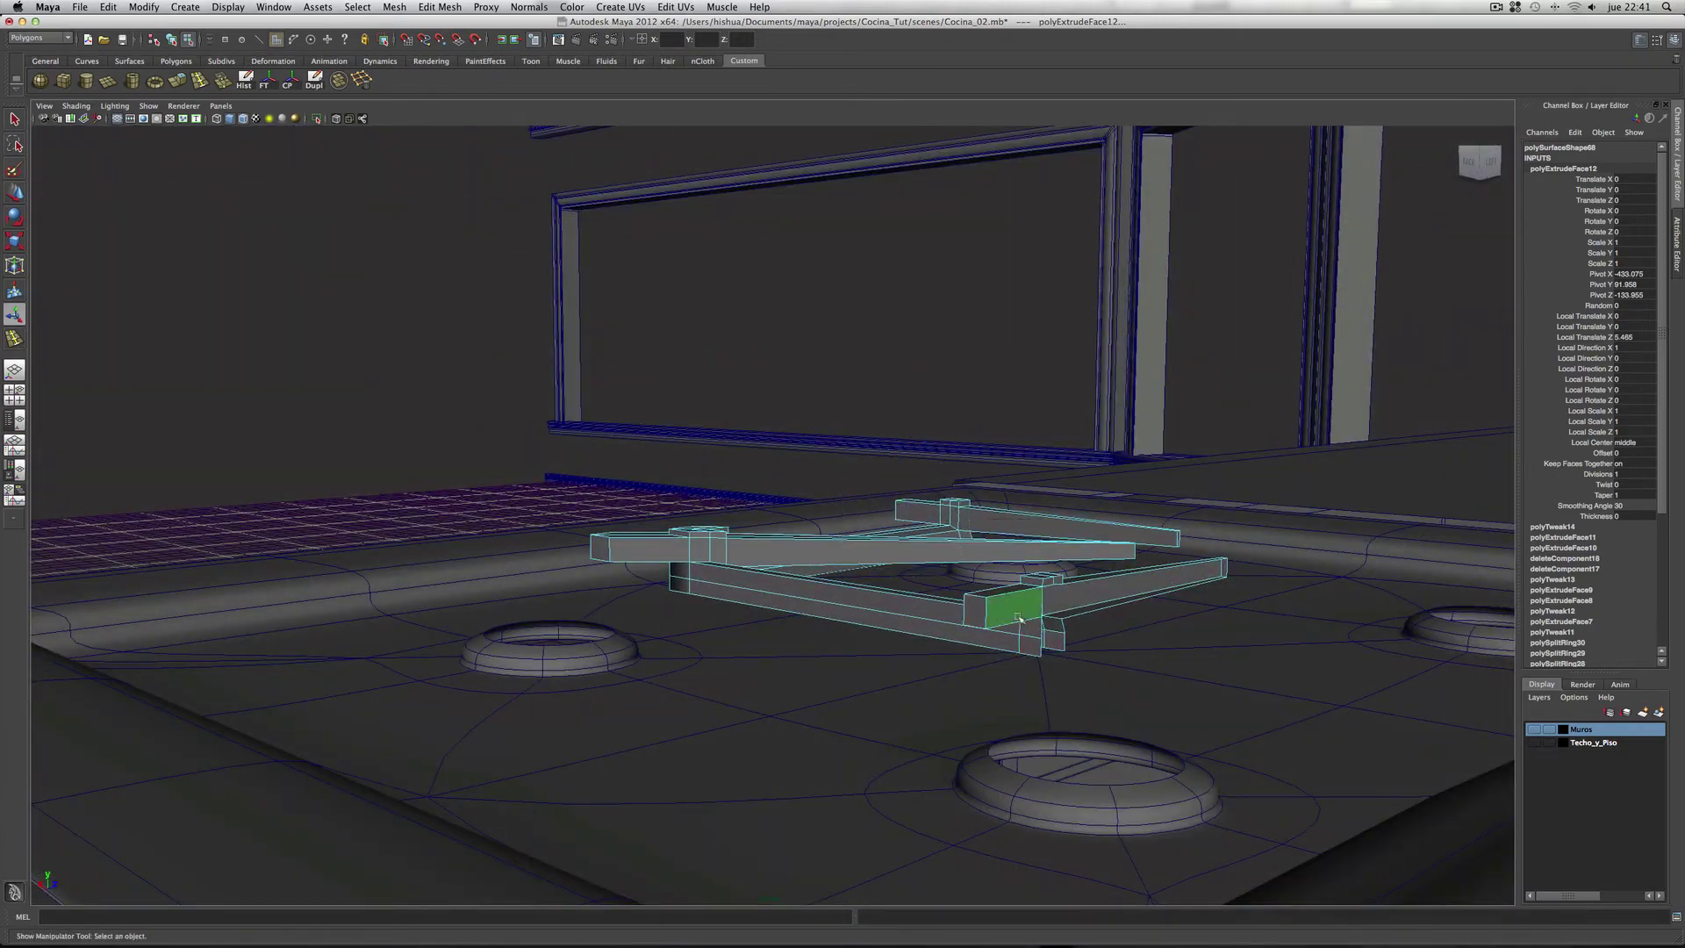
pyautogui.keyDown('alt'); pyautogui.moveTo(825, 604); pyautogui.dragTo(1152, 596); pyautogui.keyUp('alt')
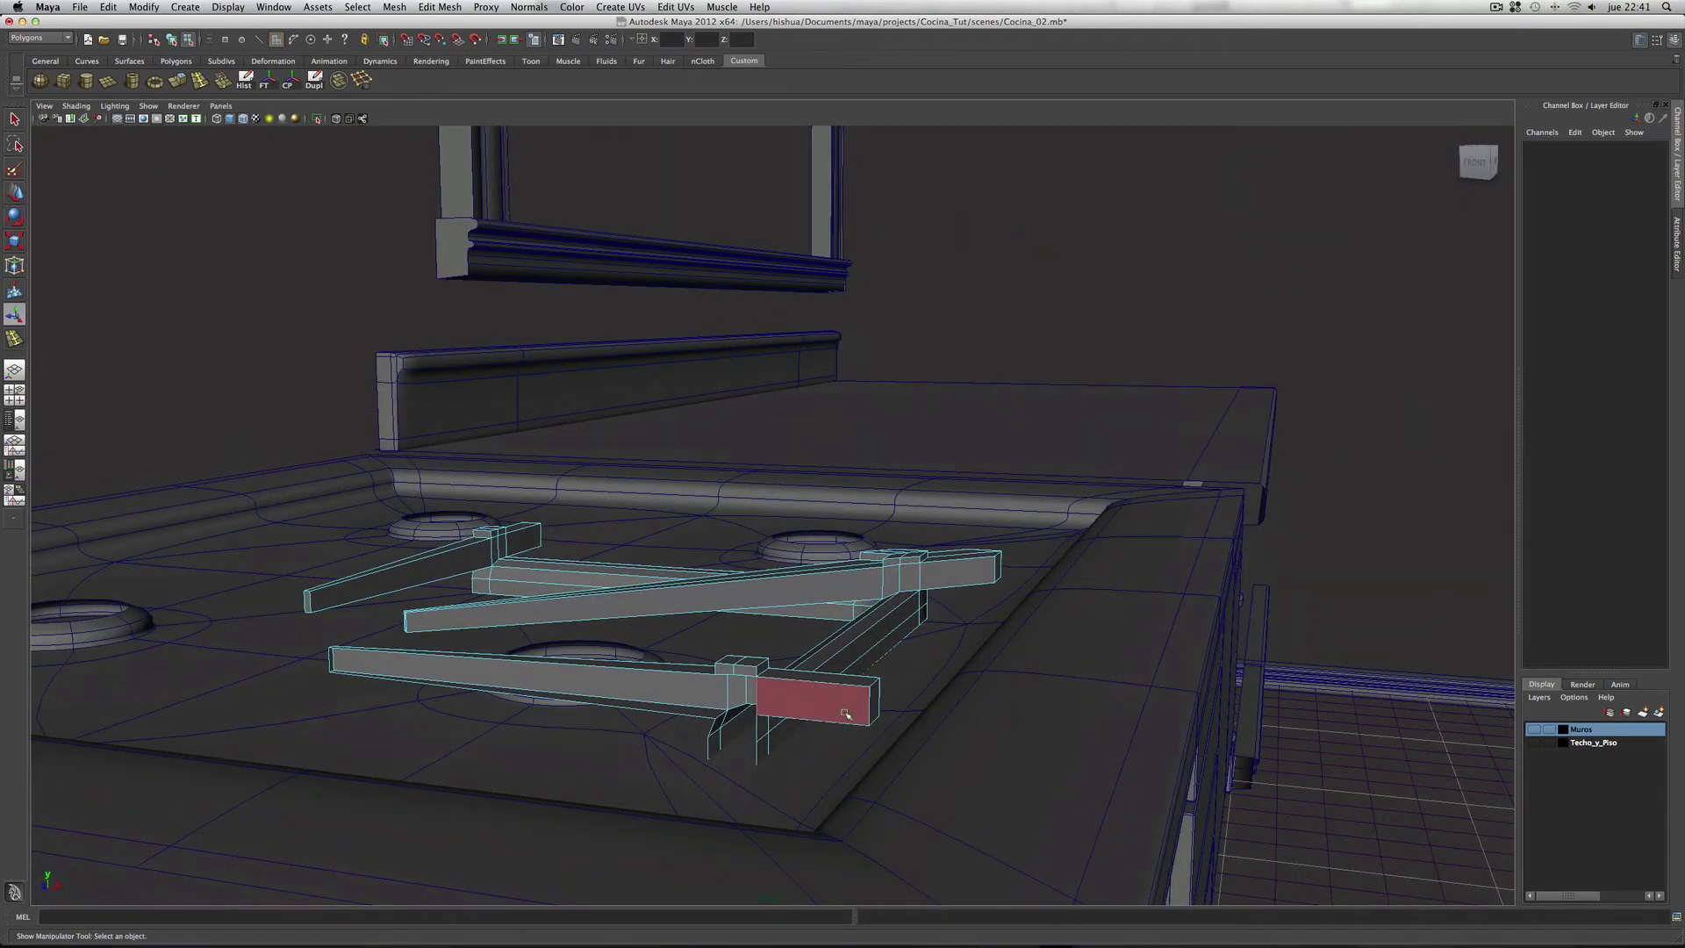
pyautogui.click(846, 714)
pyautogui.press('t')
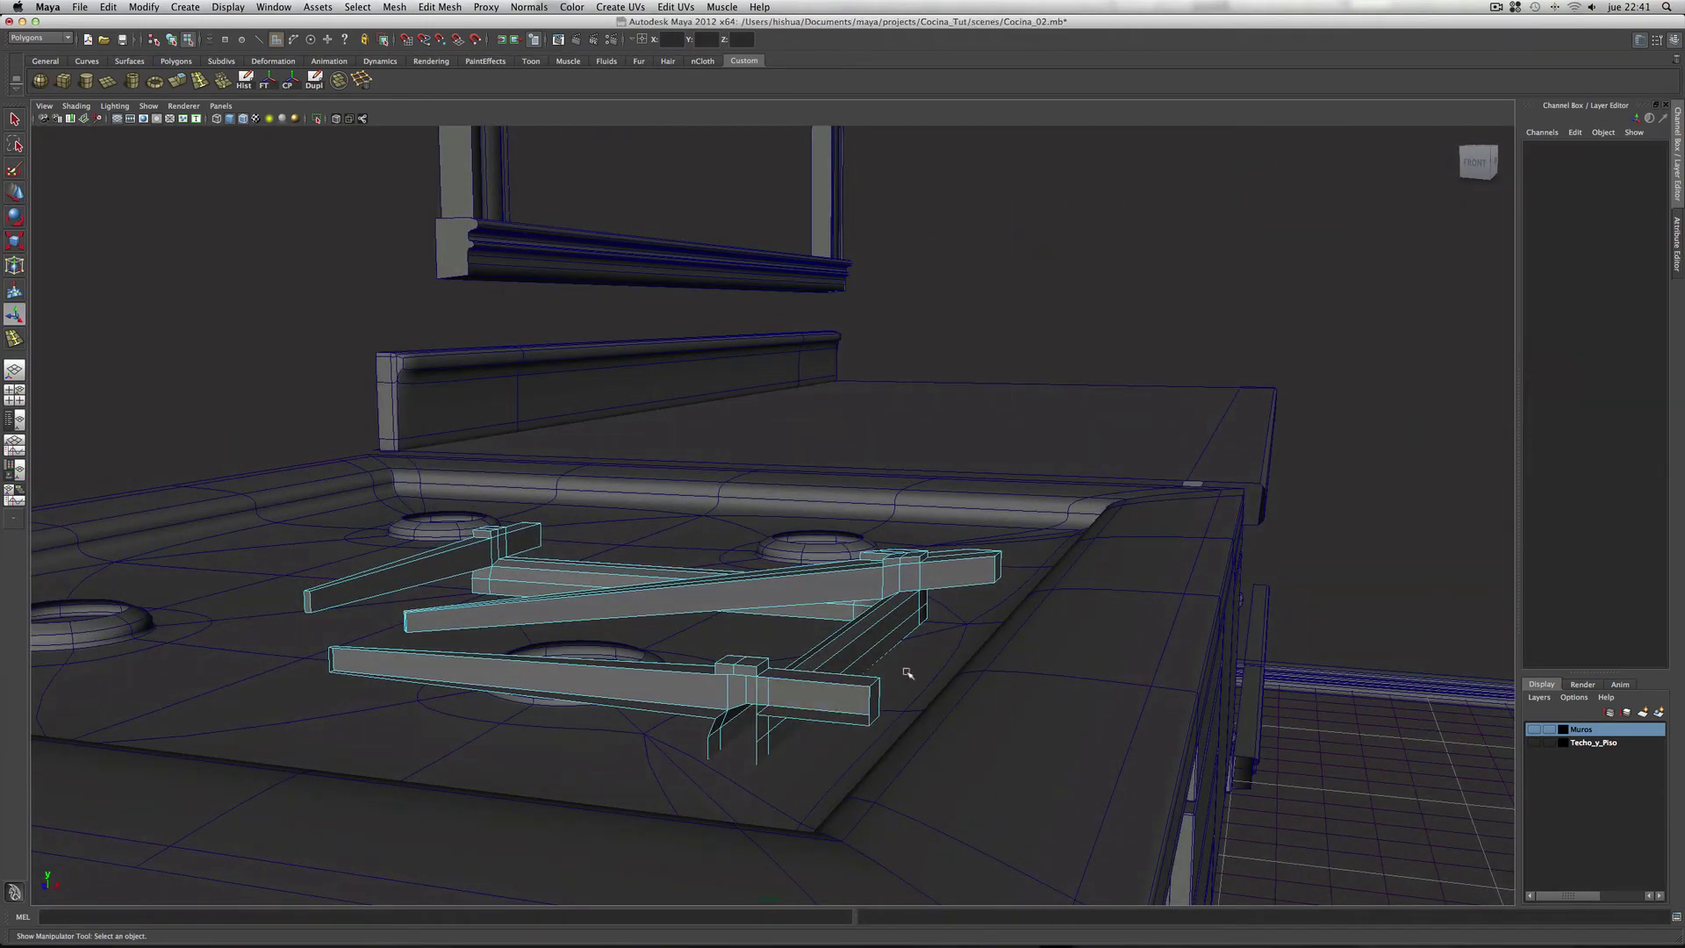
pyautogui.moveTo(903, 677)
pyautogui.keyDown('alt'); pyautogui.mouseDown()
pyautogui.moveTo(1142, 691)
pyautogui.moveTo(1128, 702)
pyautogui.mouseUp(); pyautogui.keyUp('alt')
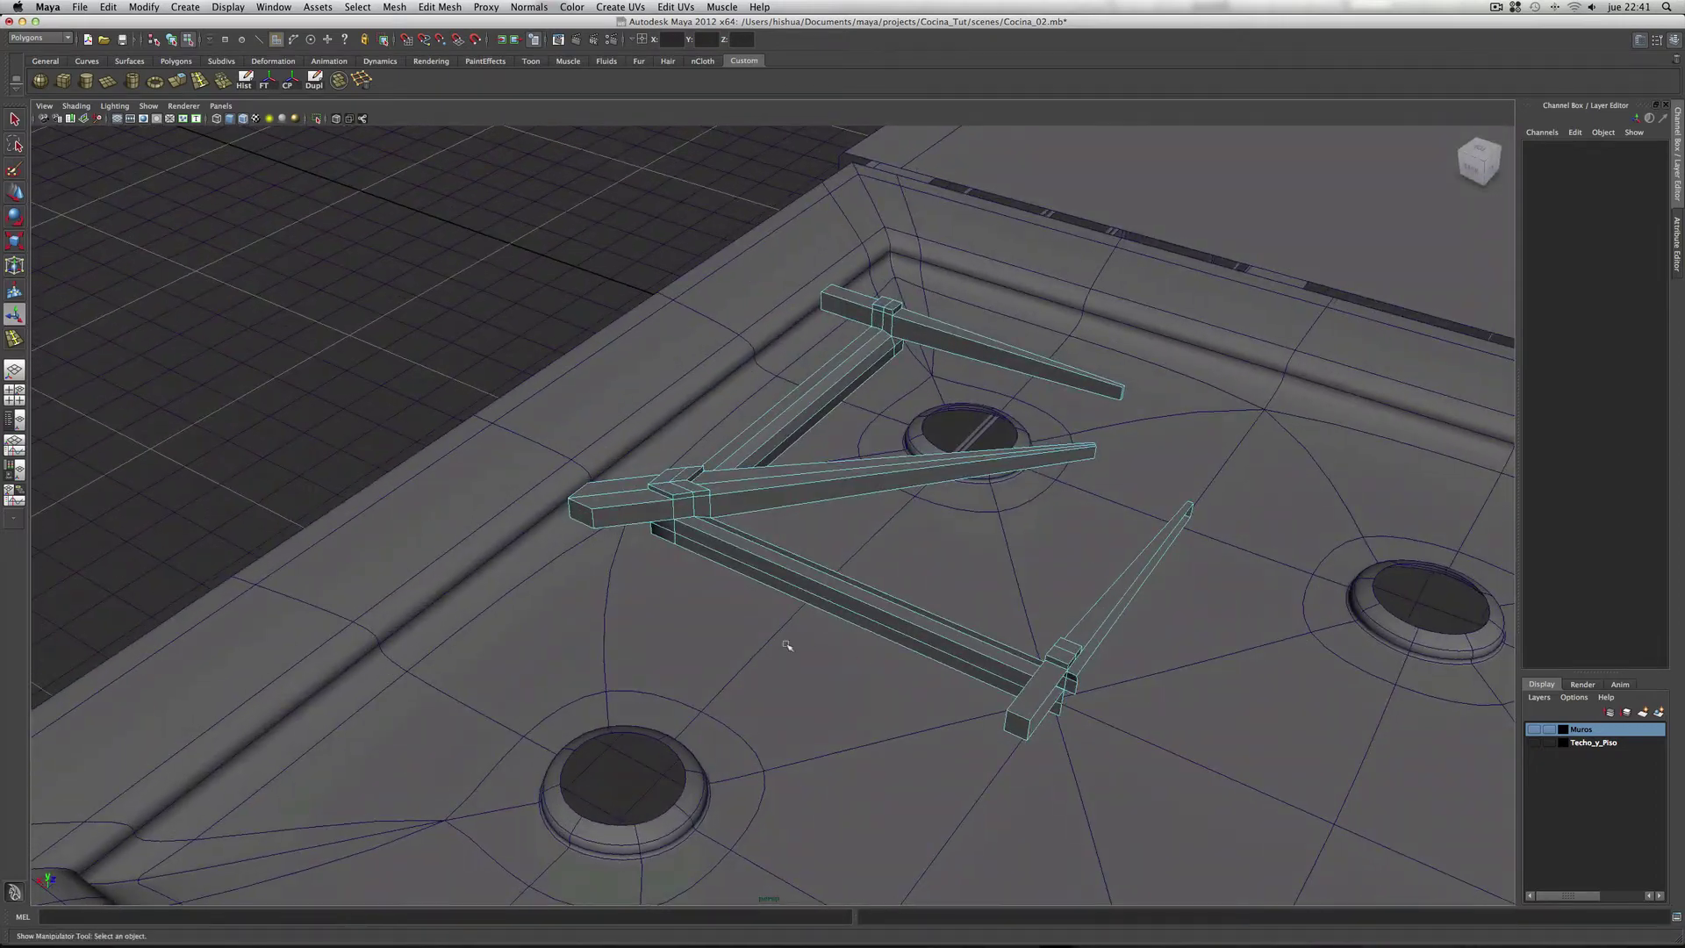
pyautogui.moveTo(790, 640)
pyautogui.keyDown('alt'); pyautogui.mouseDown(button='right')
pyautogui.moveTo(1122, 639)
pyautogui.moveTo(808, 631)
pyautogui.moveTo(843, 571)
pyautogui.mouseUp(button='right'); pyautogui.keyUp('alt')
pyautogui.keyDown('alt'); pyautogui.moveTo(842, 571); pyautogui.dragTo(921, 544); pyautogui.keyUp('alt')
pyautogui.moveTo(921, 544)
pyautogui.keyDown('alt'); pyautogui.mouseDown(button='middle')
pyautogui.moveTo(1020, 500)
pyautogui.moveTo(864, 544)
pyautogui.mouseUp(button='middle'); pyautogui.keyUp('alt')
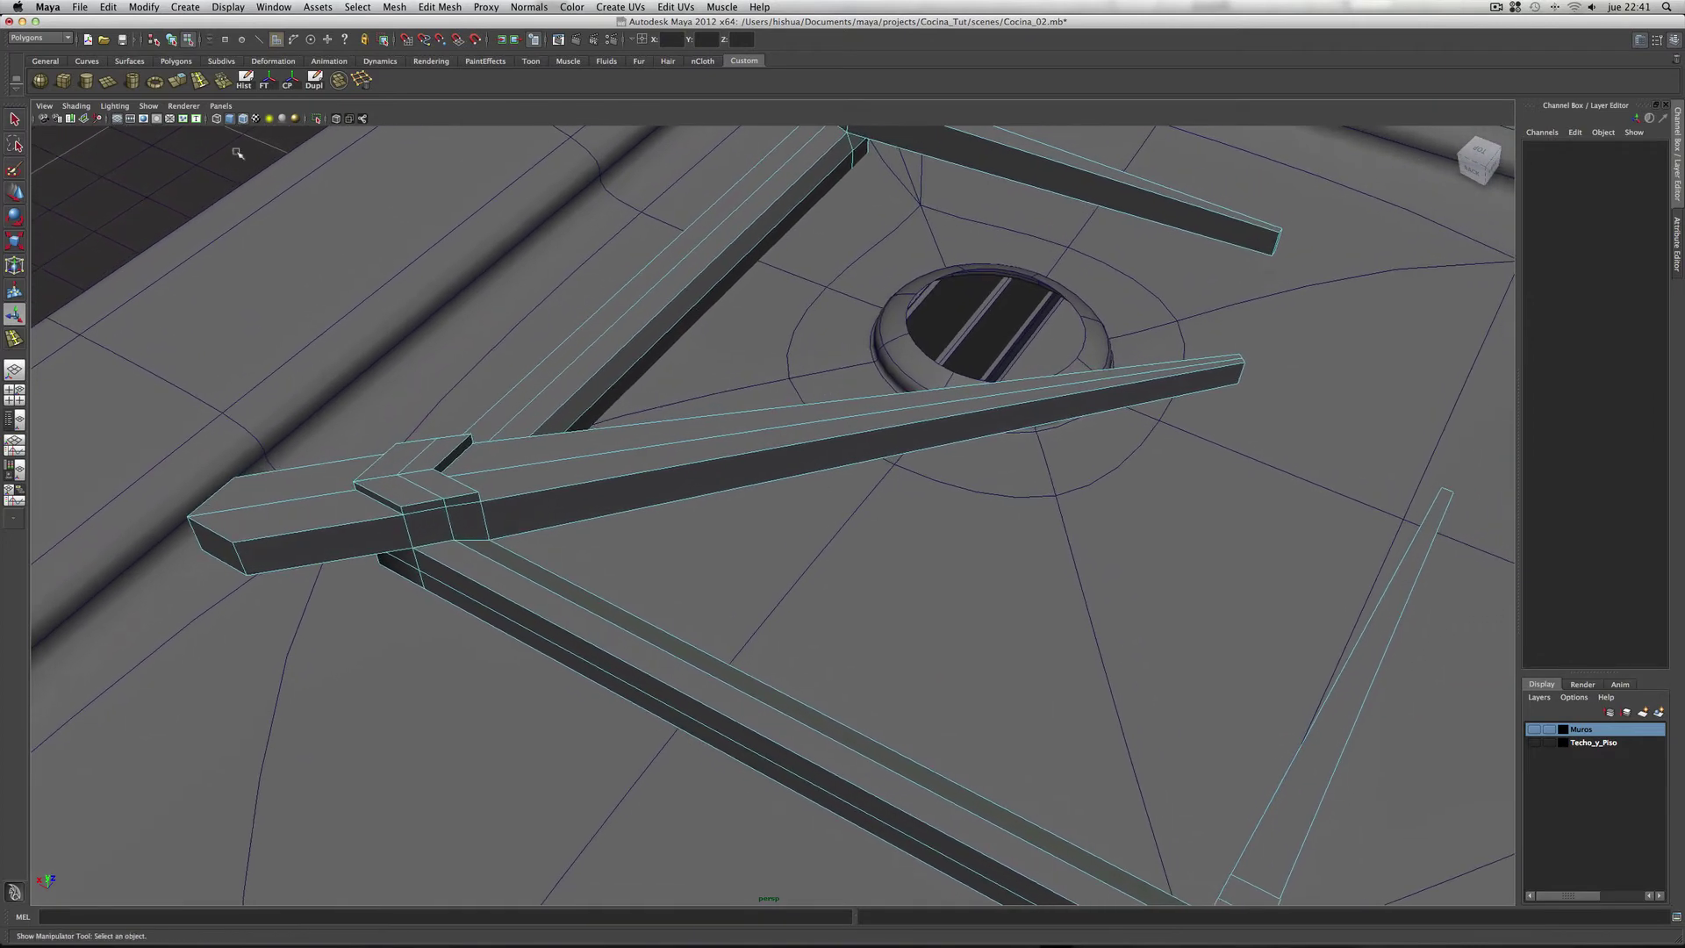
# Step: Insert edge loops across the grate bars near their ends with Insert Edge Loop Tool
pyautogui.click(204, 84)
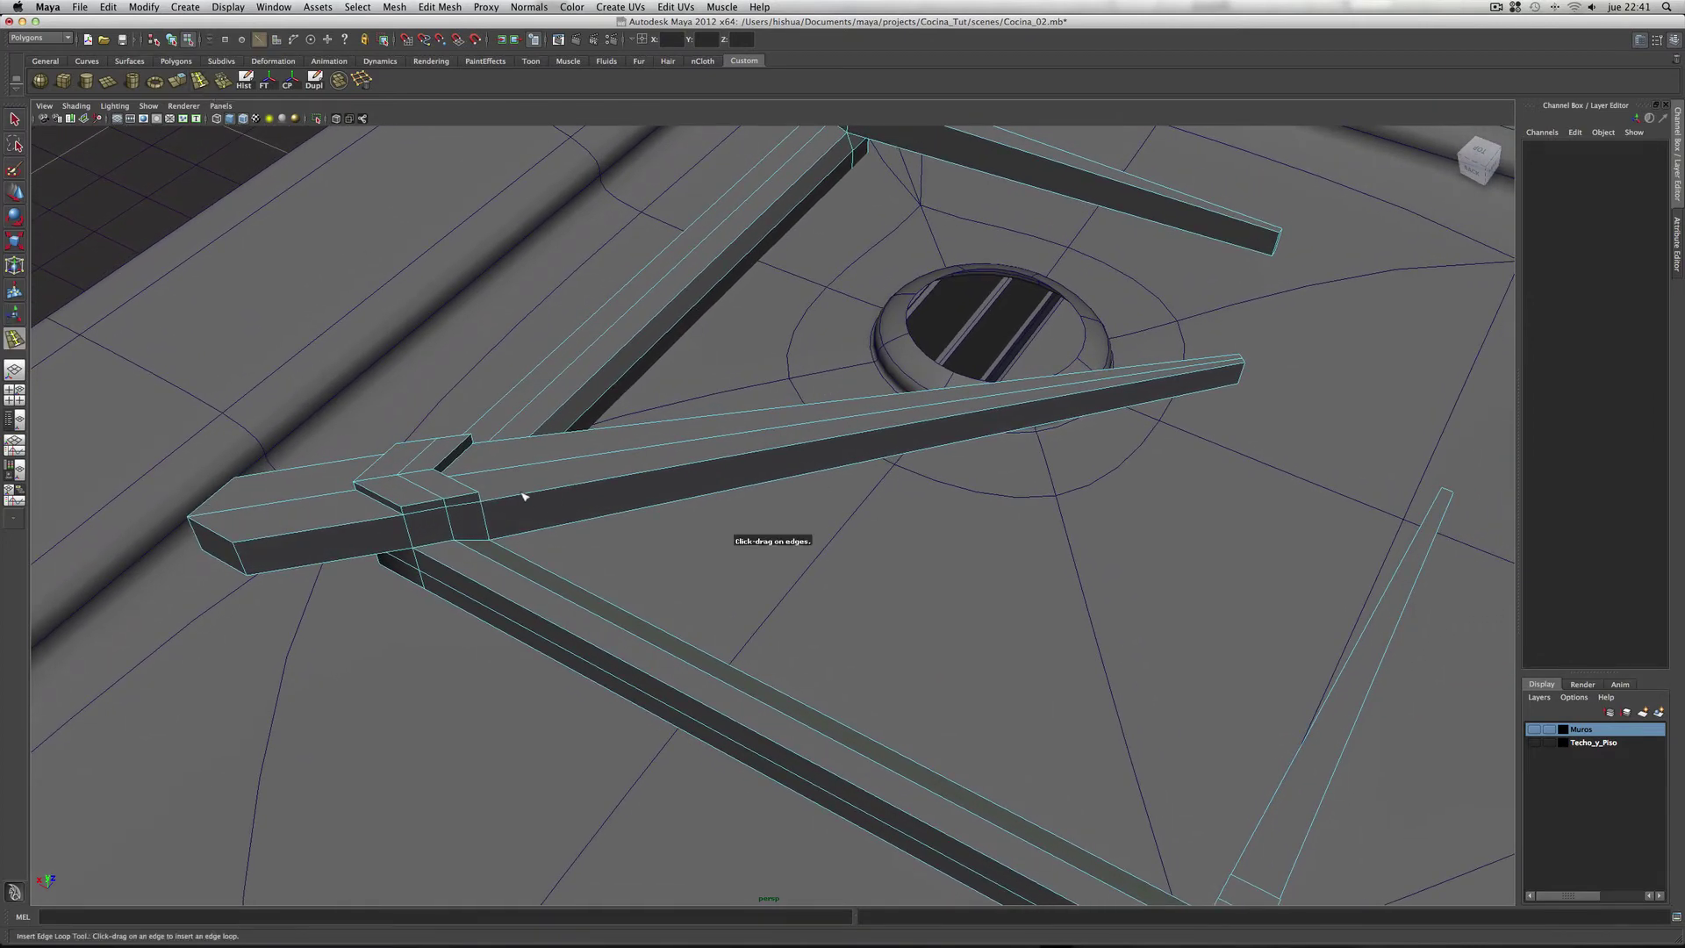
pyautogui.moveTo(523, 497); pyautogui.dragTo(495, 503)
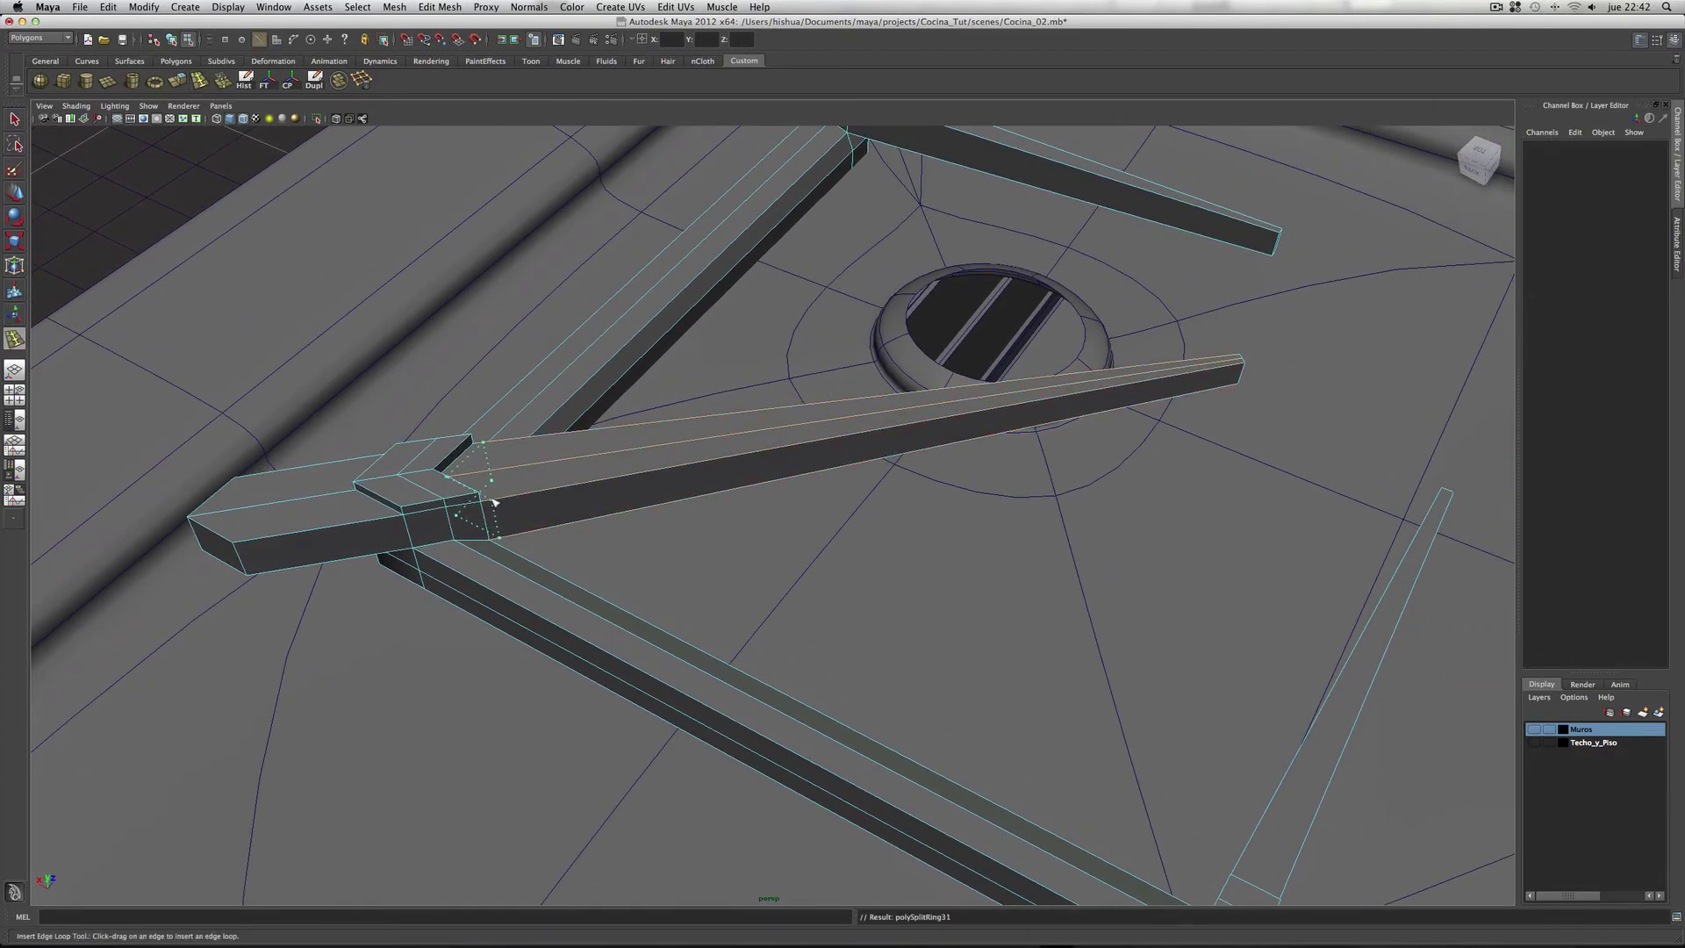
pyautogui.click(557, 497)
pyautogui.keyDown('alt'); pyautogui.moveTo(951, 576); pyautogui.dragTo(880, 611, button='middle'); pyautogui.keyUp('alt')
pyautogui.keyDown('alt'); pyautogui.moveTo(881, 611); pyautogui.dragTo(1090, 368); pyautogui.keyUp('alt')
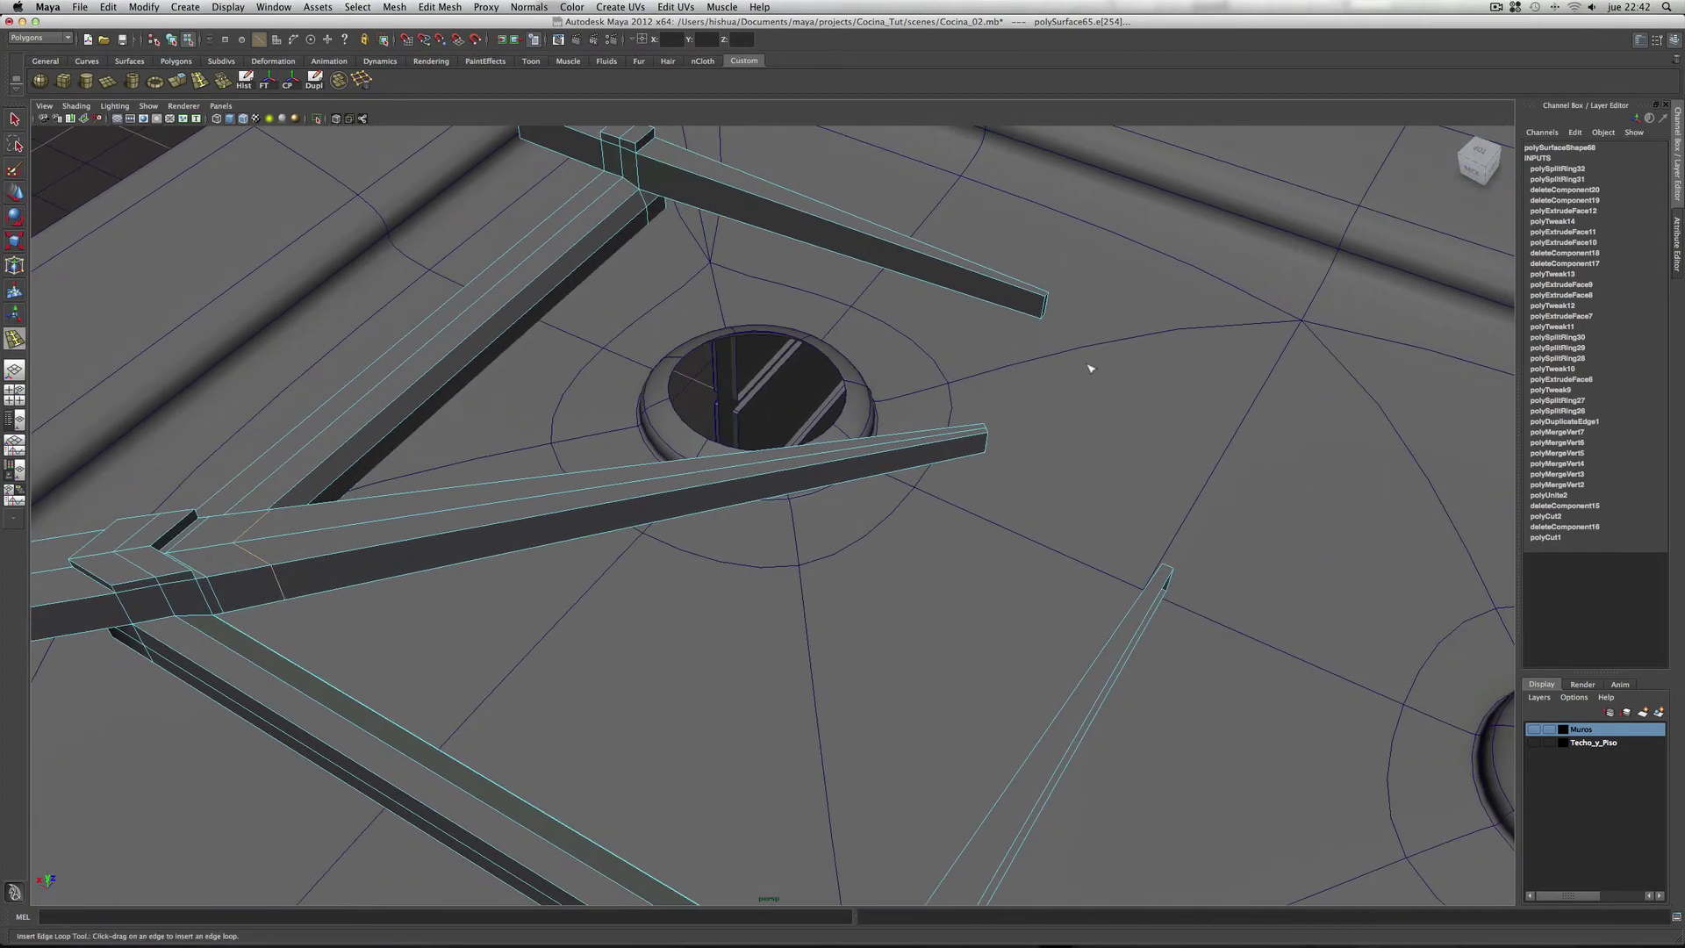
pyautogui.moveTo(981, 437); pyautogui.dragTo(929, 444)
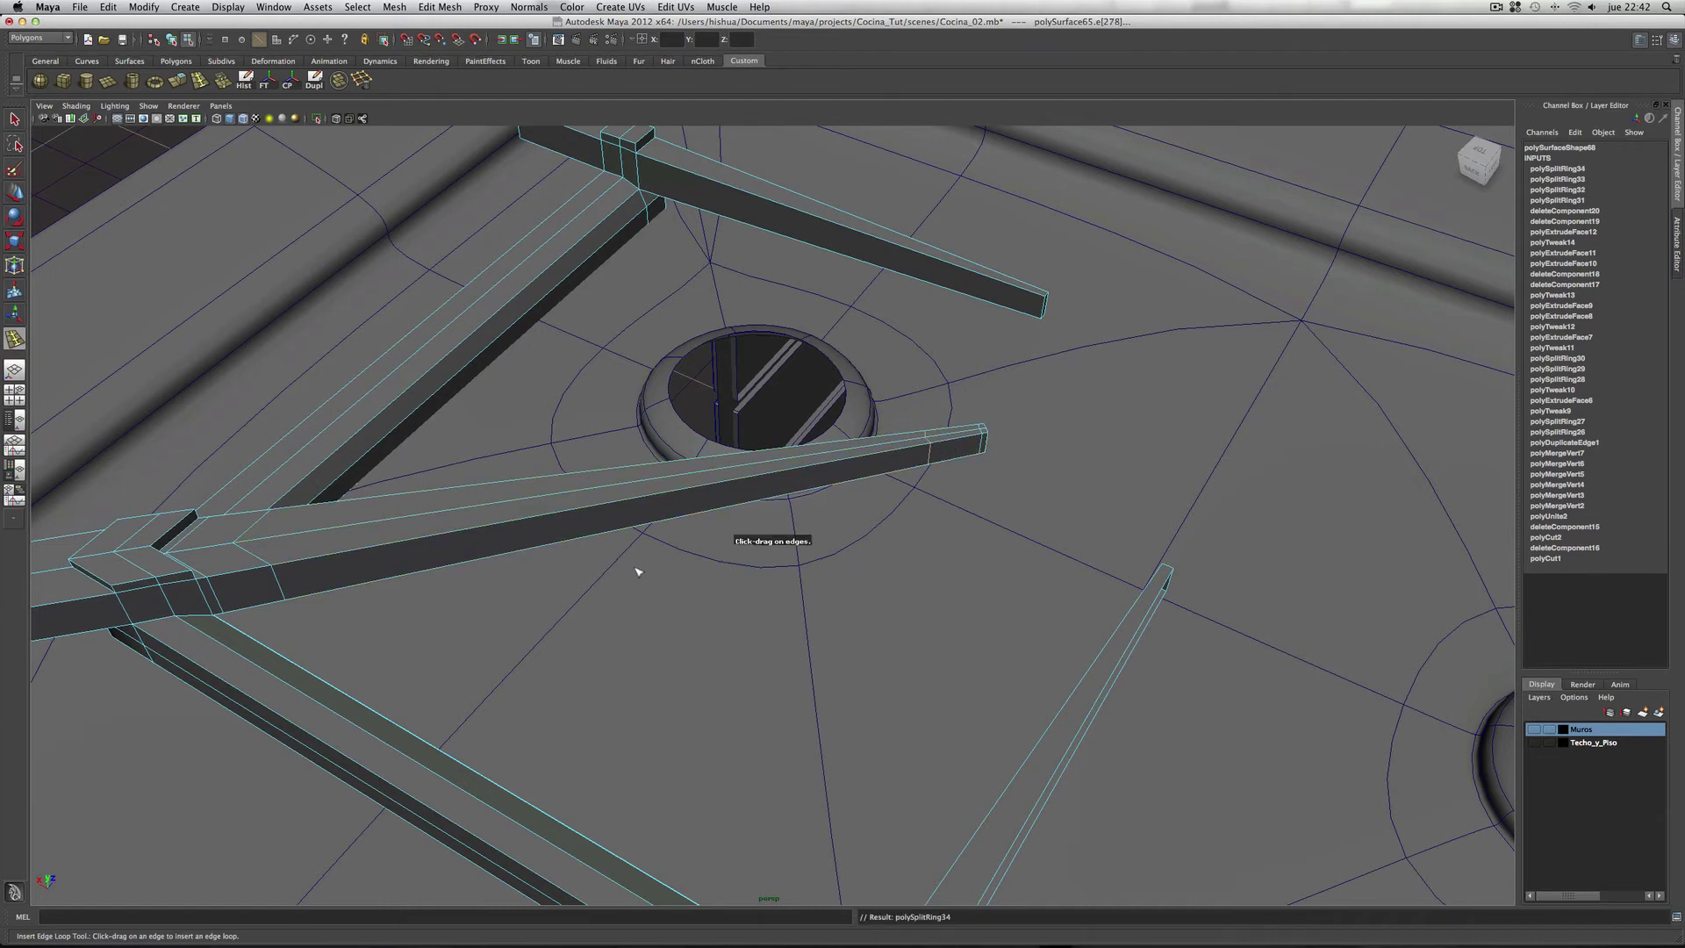
pyautogui.moveTo(634, 572)
pyautogui.keyDown('alt'); pyautogui.mouseDown()
pyautogui.moveTo(275, 615)
pyautogui.moveTo(283, 648)
pyautogui.mouseUp(); pyautogui.keyUp('alt')
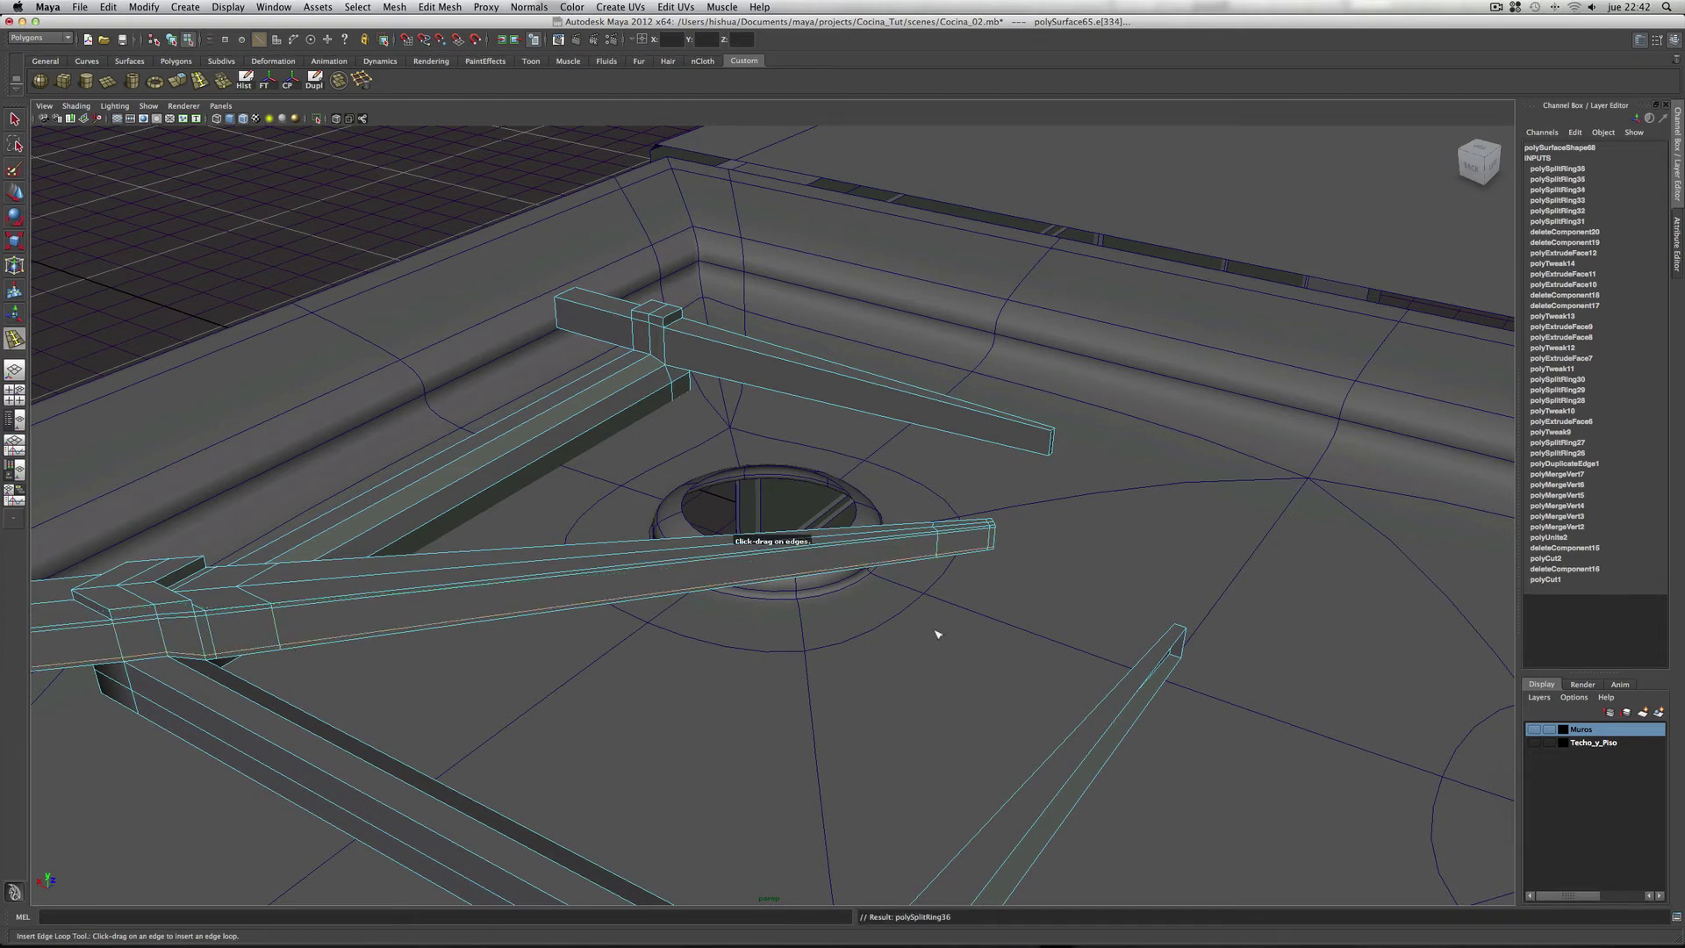
pyautogui.keyDown('alt'); pyautogui.moveTo(505, 676); pyautogui.dragTo(756, 666); pyautogui.keyUp('alt')
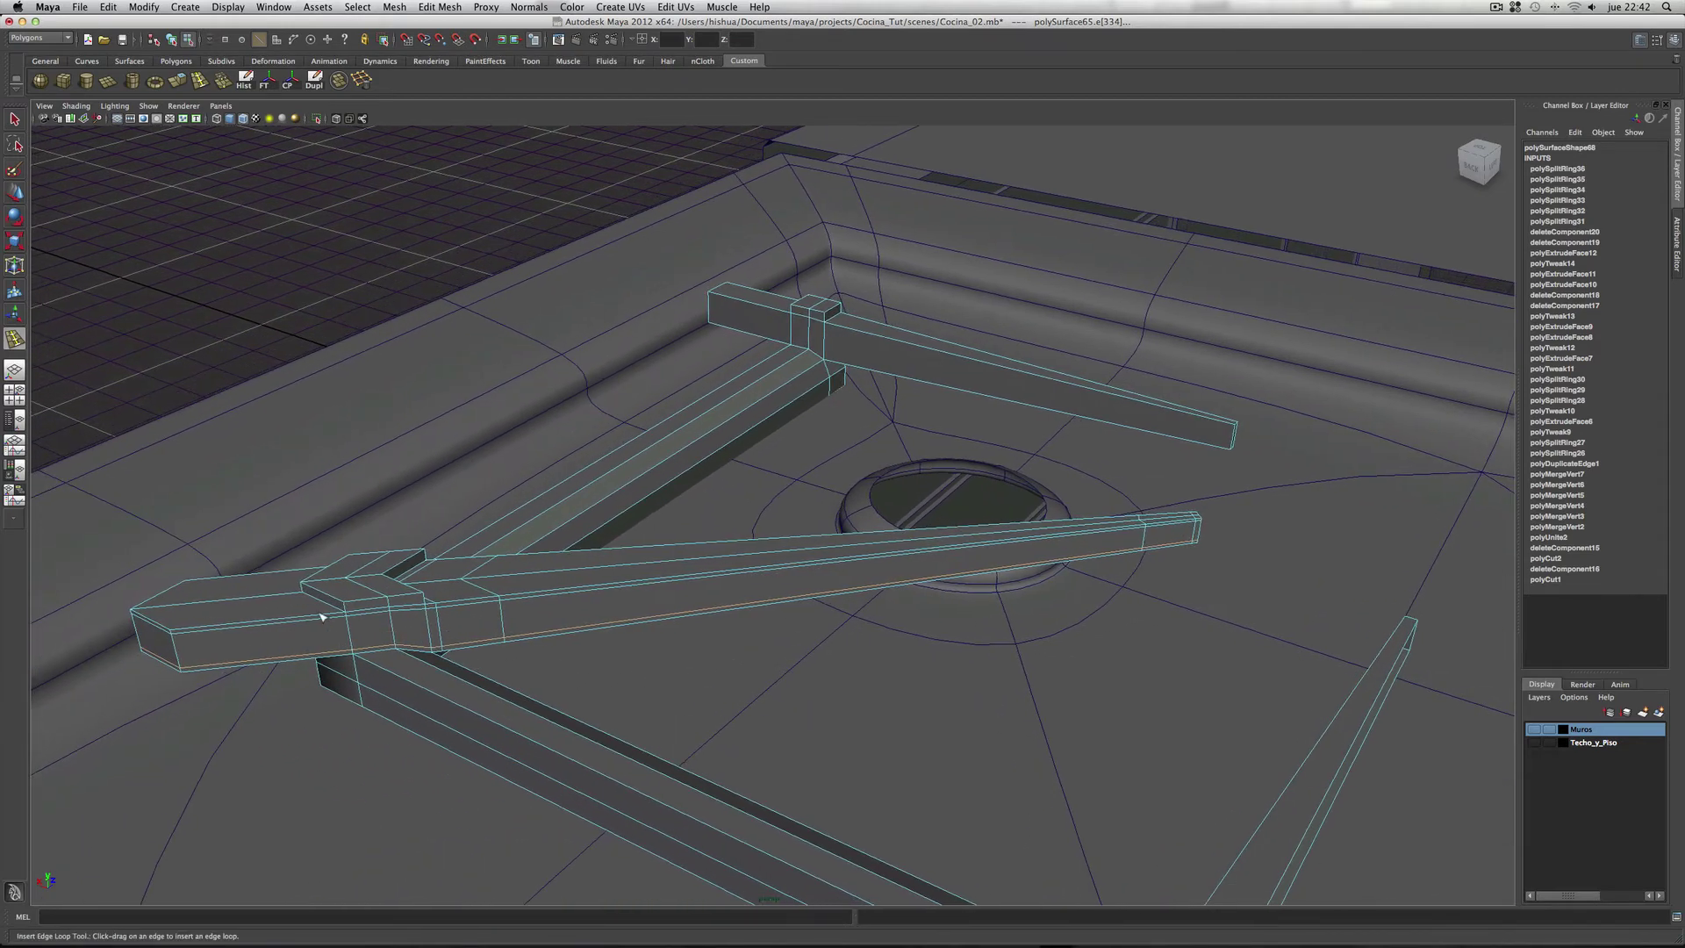
pyautogui.moveTo(321, 617); pyautogui.dragTo(339, 617)
pyautogui.moveTo(340, 617); pyautogui.dragTo(341, 617)
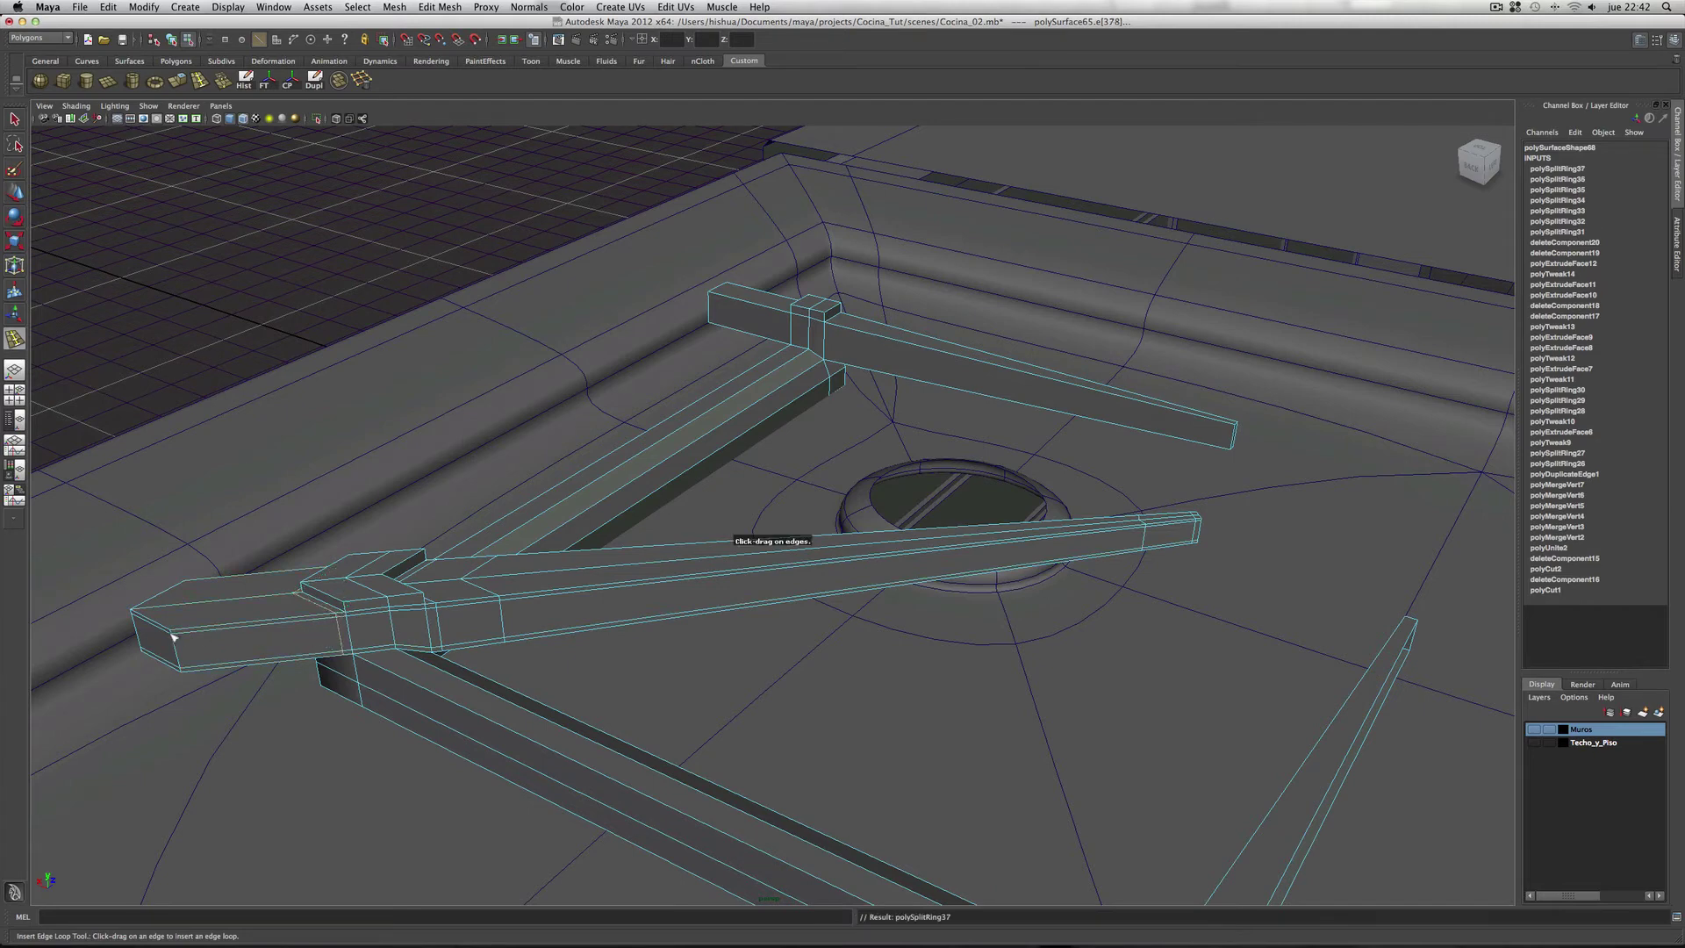
pyautogui.moveTo(178, 634); pyautogui.dragTo(179, 634)
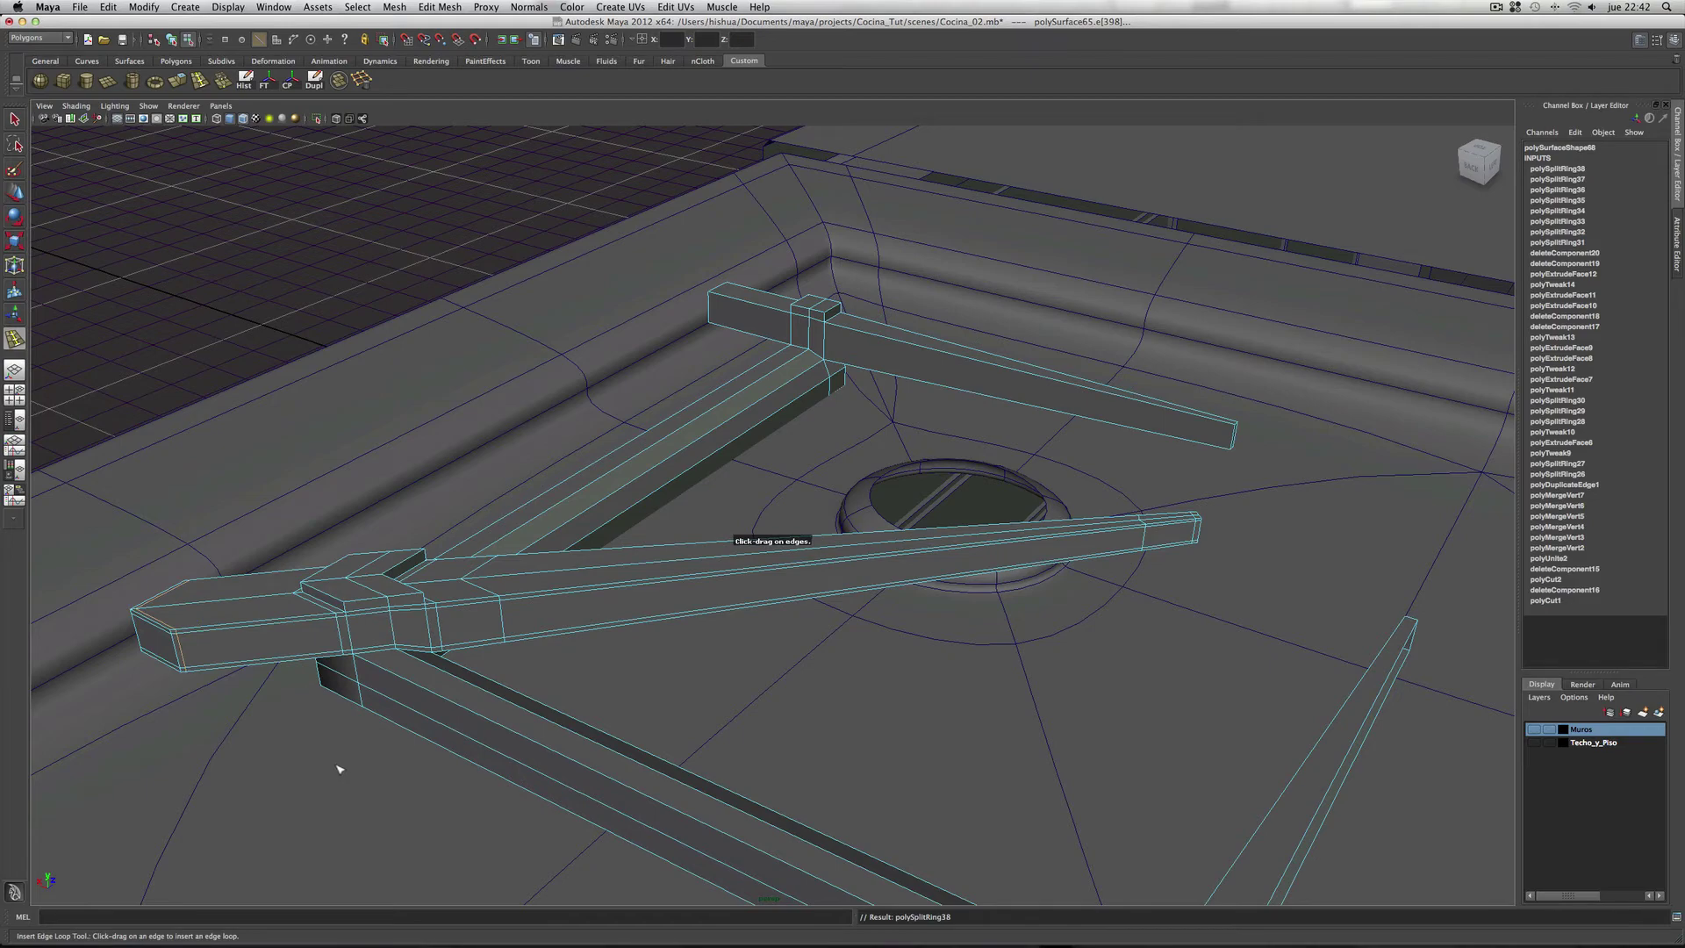
# Step: Add more edge loops along the bars near the grate corner and bar junction
pyautogui.keyDown('alt'); pyautogui.moveTo(292, 792); pyautogui.dragTo(439, 667); pyautogui.keyUp('alt')
pyautogui.keyDown('alt'); pyautogui.moveTo(439, 667); pyautogui.dragTo(869, 673, button='middle'); pyautogui.keyUp('alt')
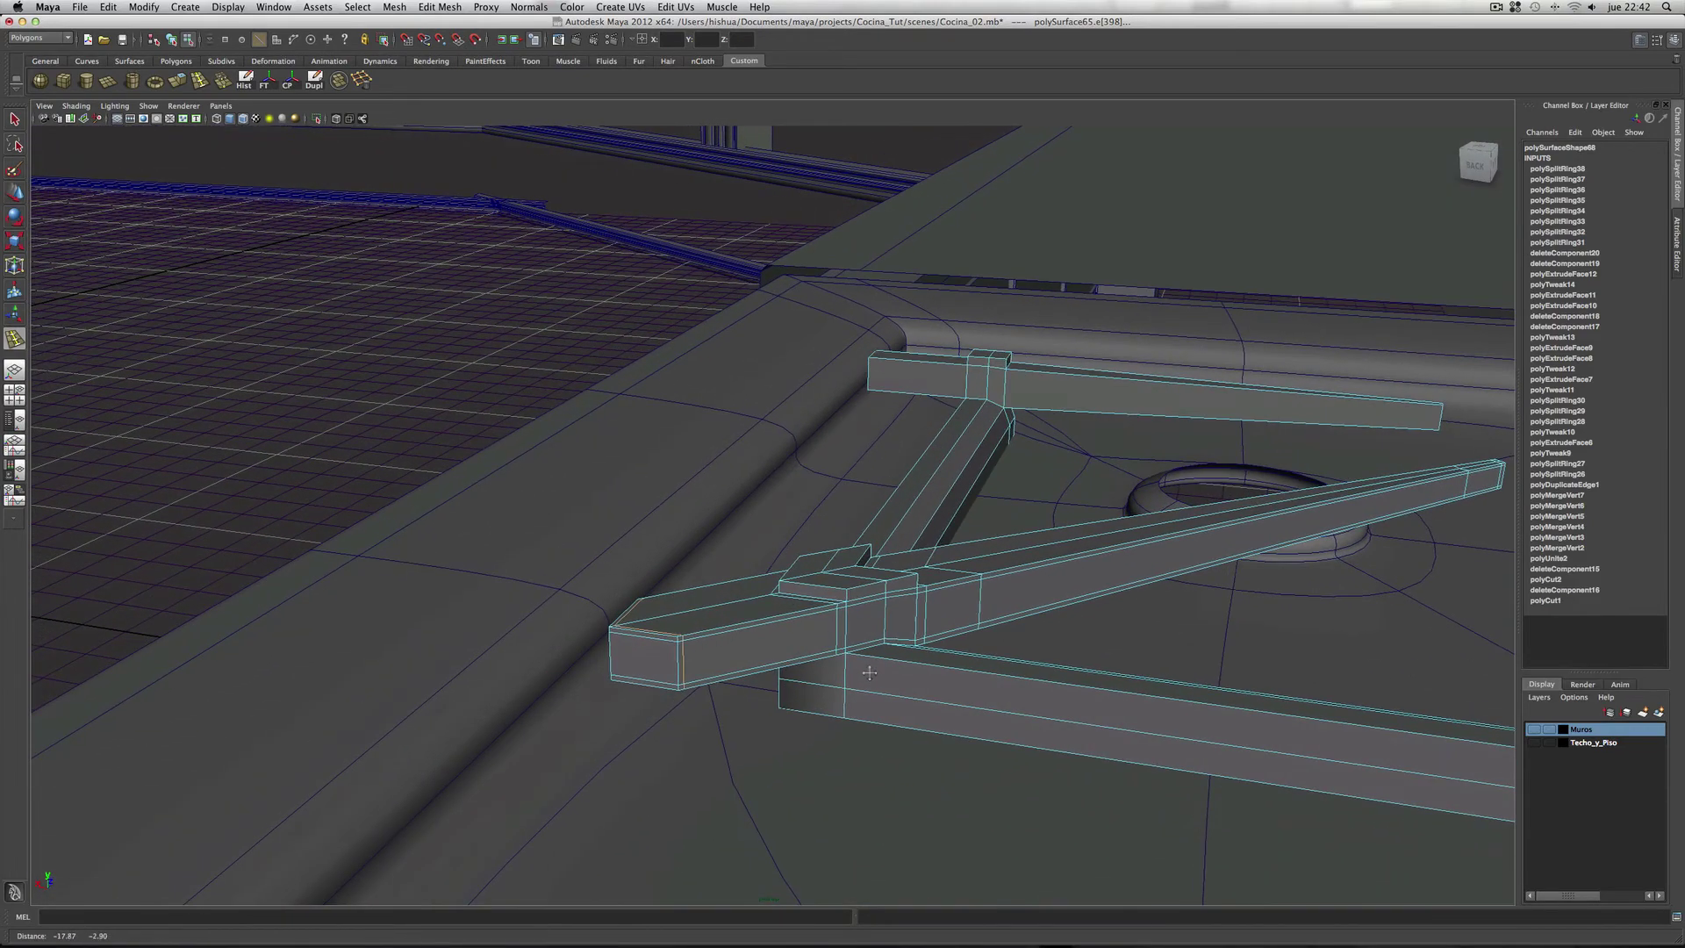
pyautogui.moveTo(869, 672)
pyautogui.keyDown('alt'); pyautogui.mouseDown()
pyautogui.moveTo(726, 767)
pyautogui.moveTo(772, 790)
pyautogui.moveTo(778, 677)
pyautogui.moveTo(787, 780)
pyautogui.mouseUp(); pyautogui.keyUp('alt')
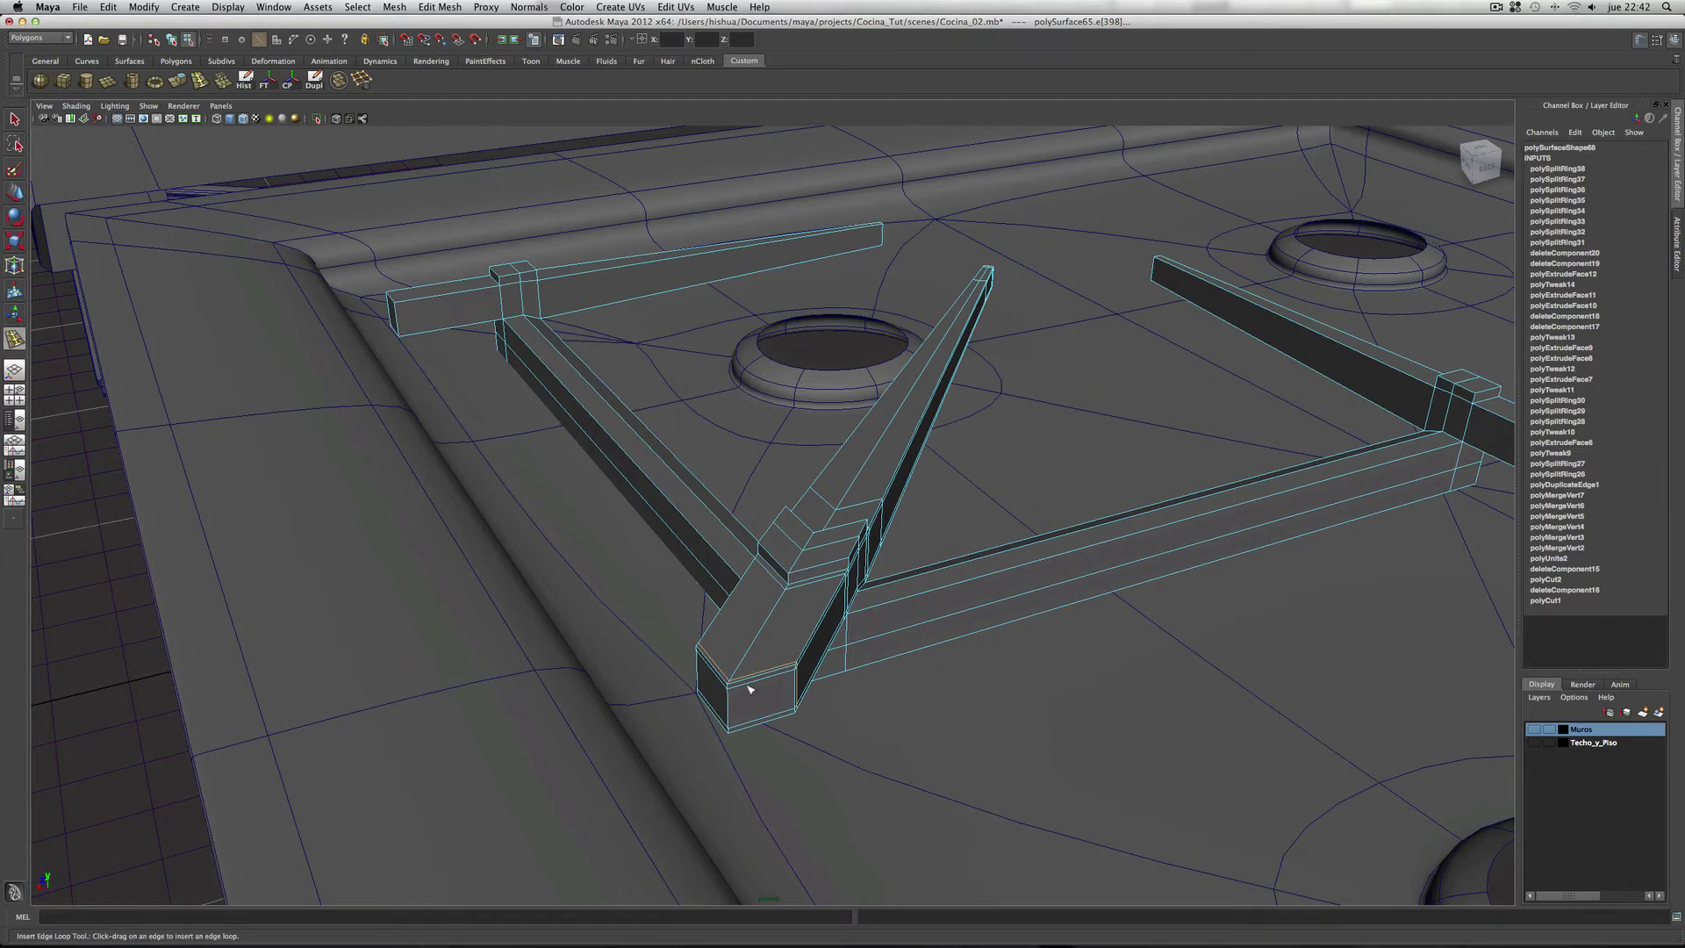
pyautogui.moveTo(750, 689); pyautogui.dragTo(725, 681)
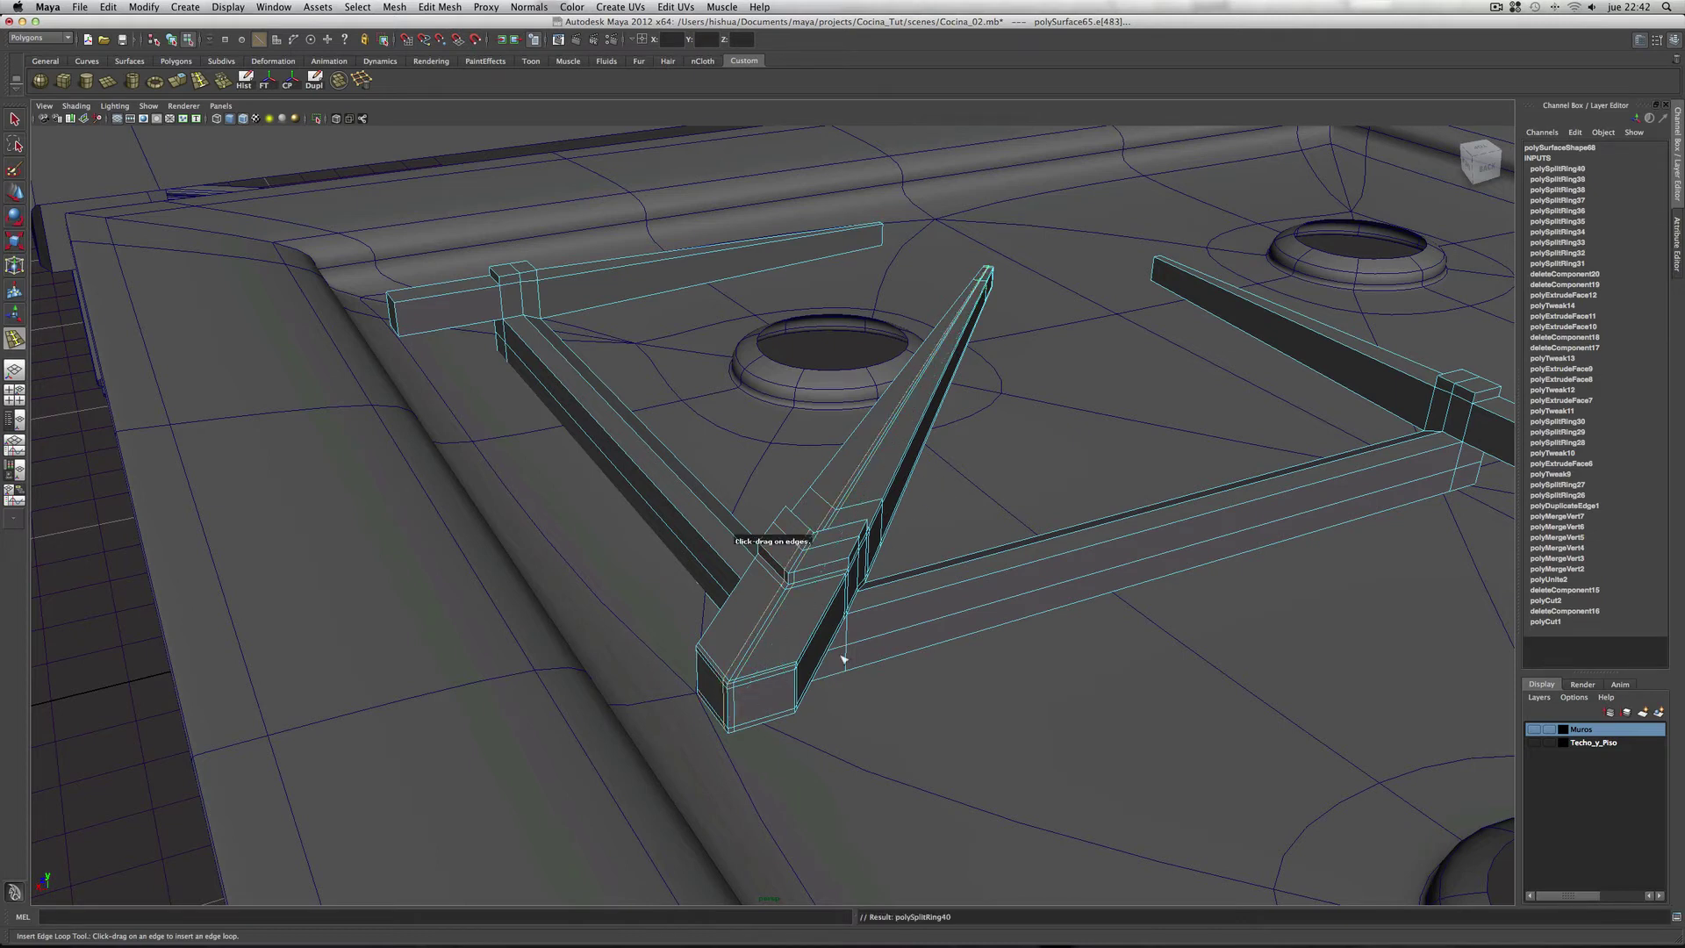
pyautogui.moveTo(843, 658)
pyautogui.keyDown('alt'); pyautogui.mouseDown()
pyautogui.moveTo(1141, 527)
pyautogui.moveTo(894, 554)
pyautogui.mouseUp(); pyautogui.keyUp('alt')
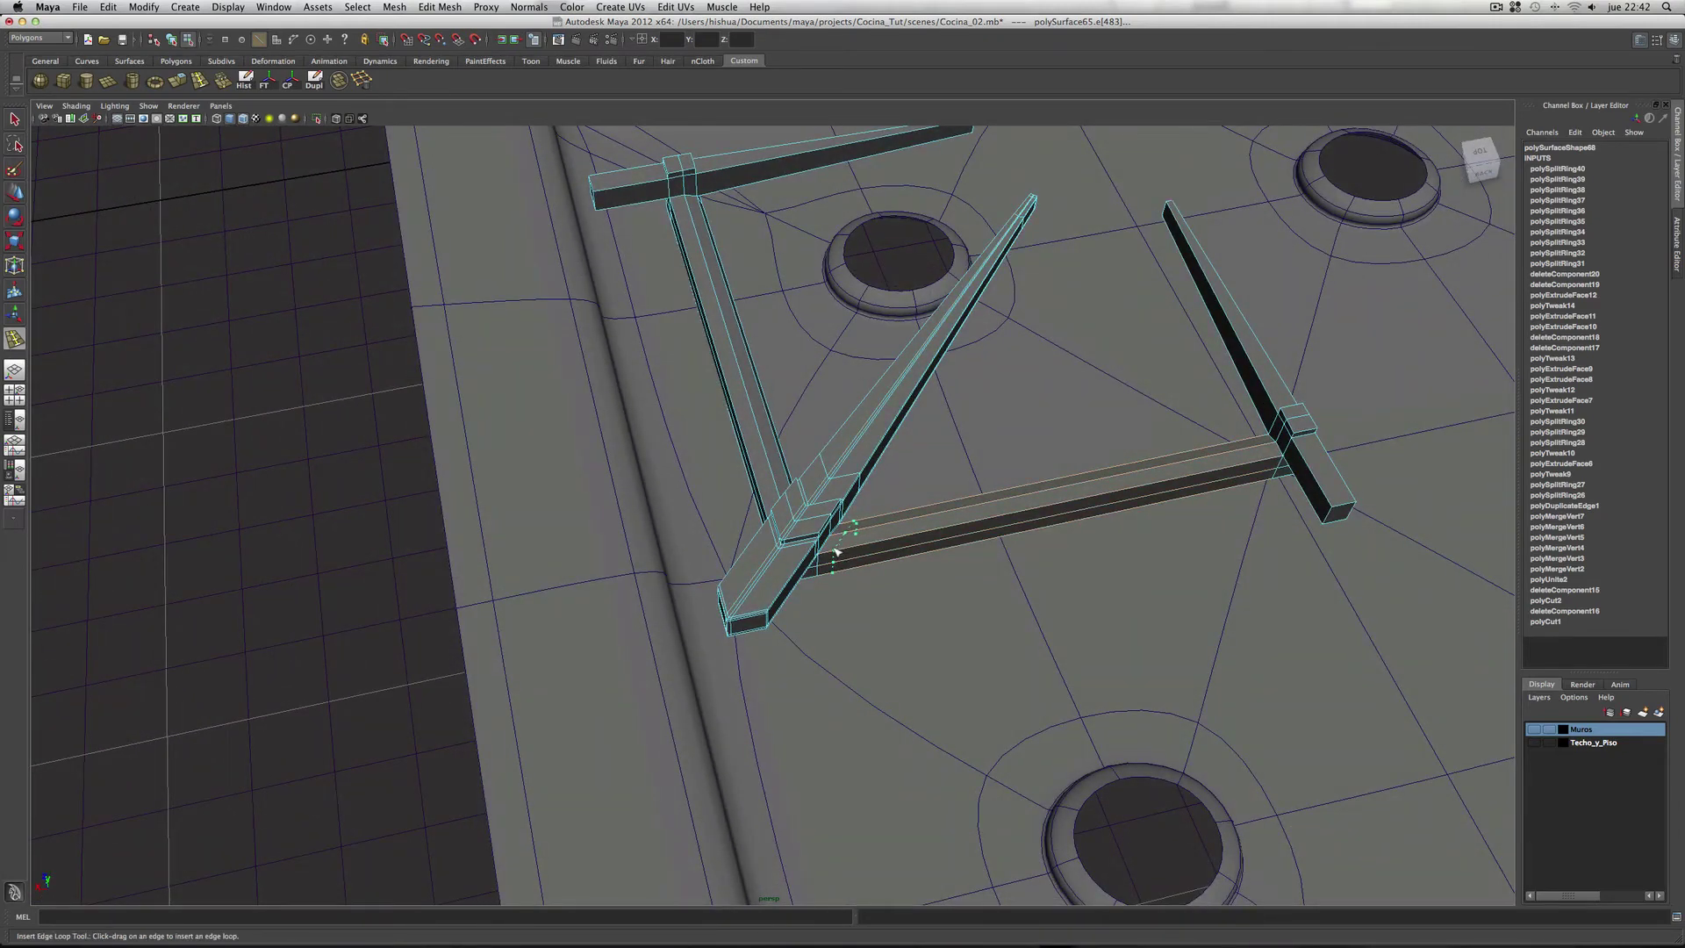
pyautogui.click(836, 552)
pyautogui.moveTo(921, 606)
pyautogui.keyDown('alt'); pyautogui.mouseDown()
pyautogui.moveTo(959, 609)
pyautogui.moveTo(746, 524)
pyautogui.mouseUp(); pyautogui.keyUp('alt')
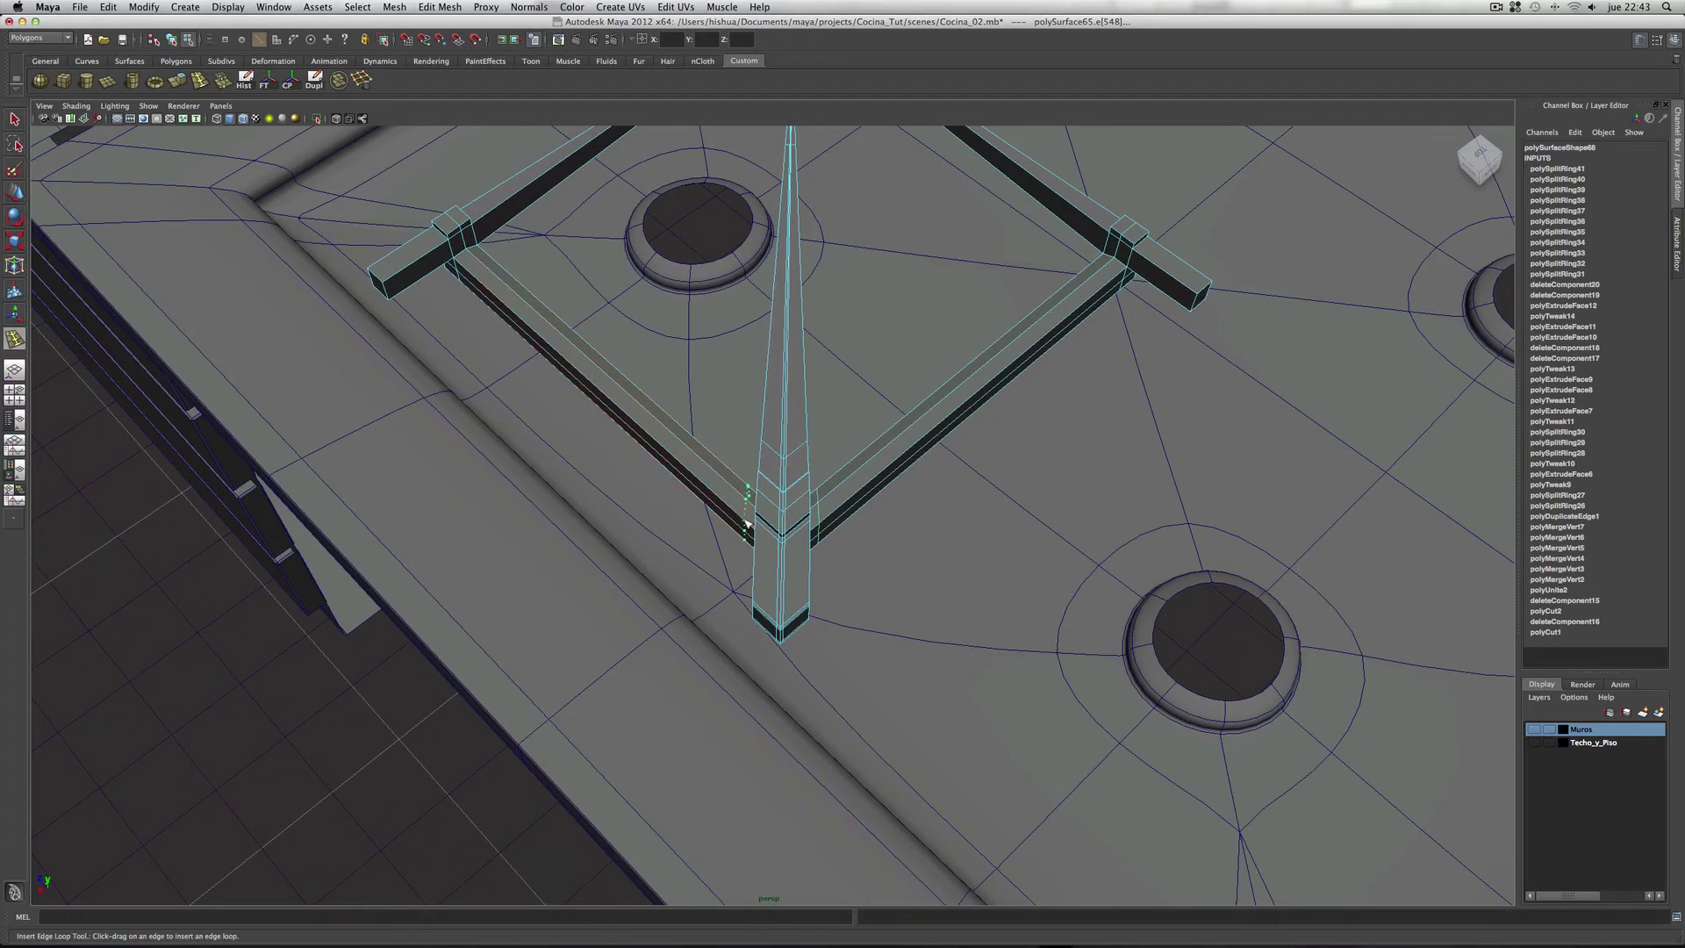
pyautogui.keyDown('alt'); pyautogui.moveTo(519, 406); pyautogui.dragTo(910, 547); pyautogui.keyUp('alt')
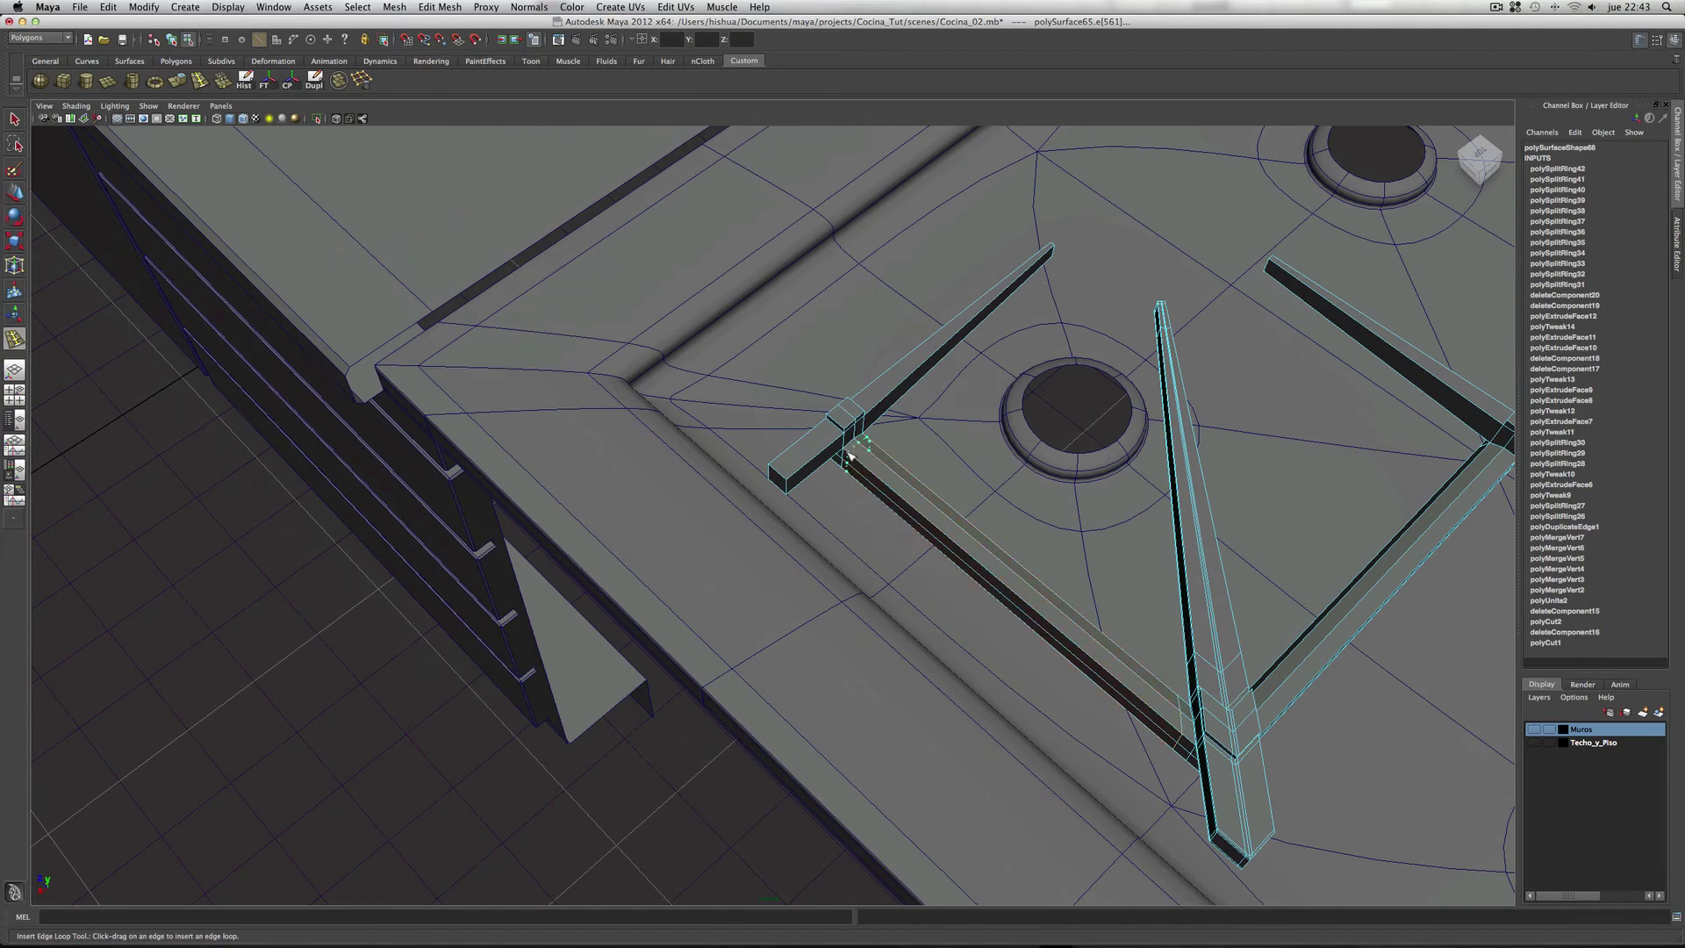
pyautogui.click(851, 457)
# Step: Place additional edge loops near the remaining bar ends of the grate frame
pyautogui.keyDown('alt'); pyautogui.moveTo(850, 457); pyautogui.dragTo(927, 527); pyautogui.keyUp('alt')
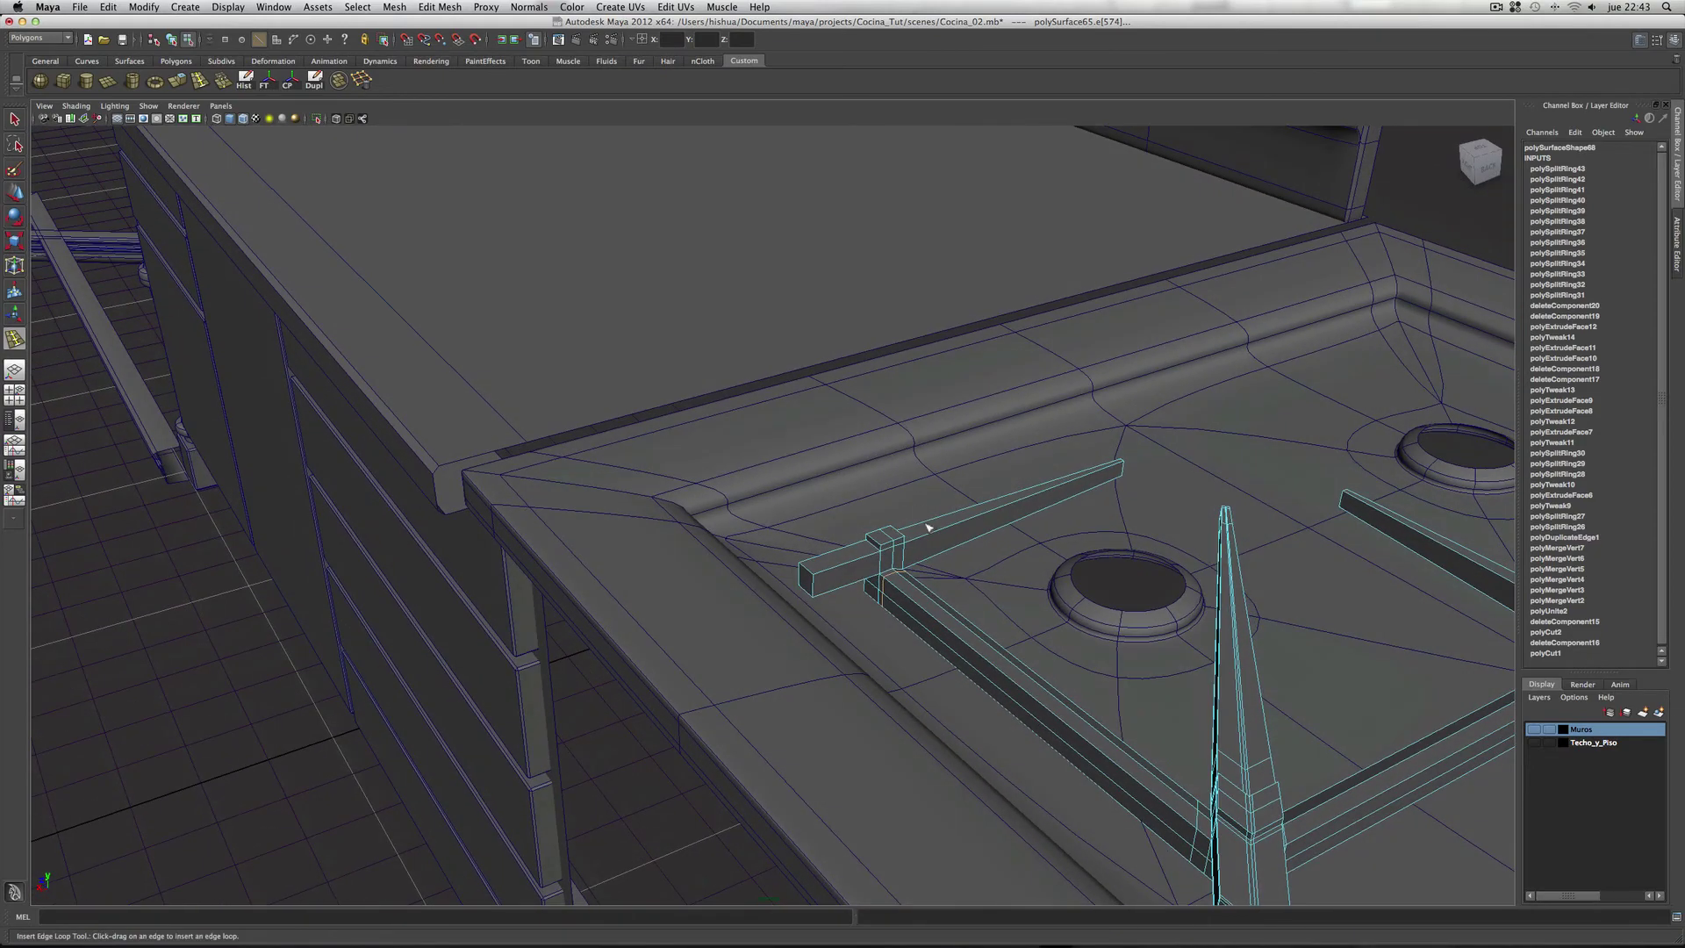
pyautogui.click(906, 551)
pyautogui.moveTo(906, 551)
pyautogui.mouseDown()
pyautogui.moveTo(909, 567)
pyautogui.moveTo(1022, 599)
pyautogui.moveTo(1018, 530)
pyautogui.moveTo(1001, 531)
pyautogui.mouseUp()
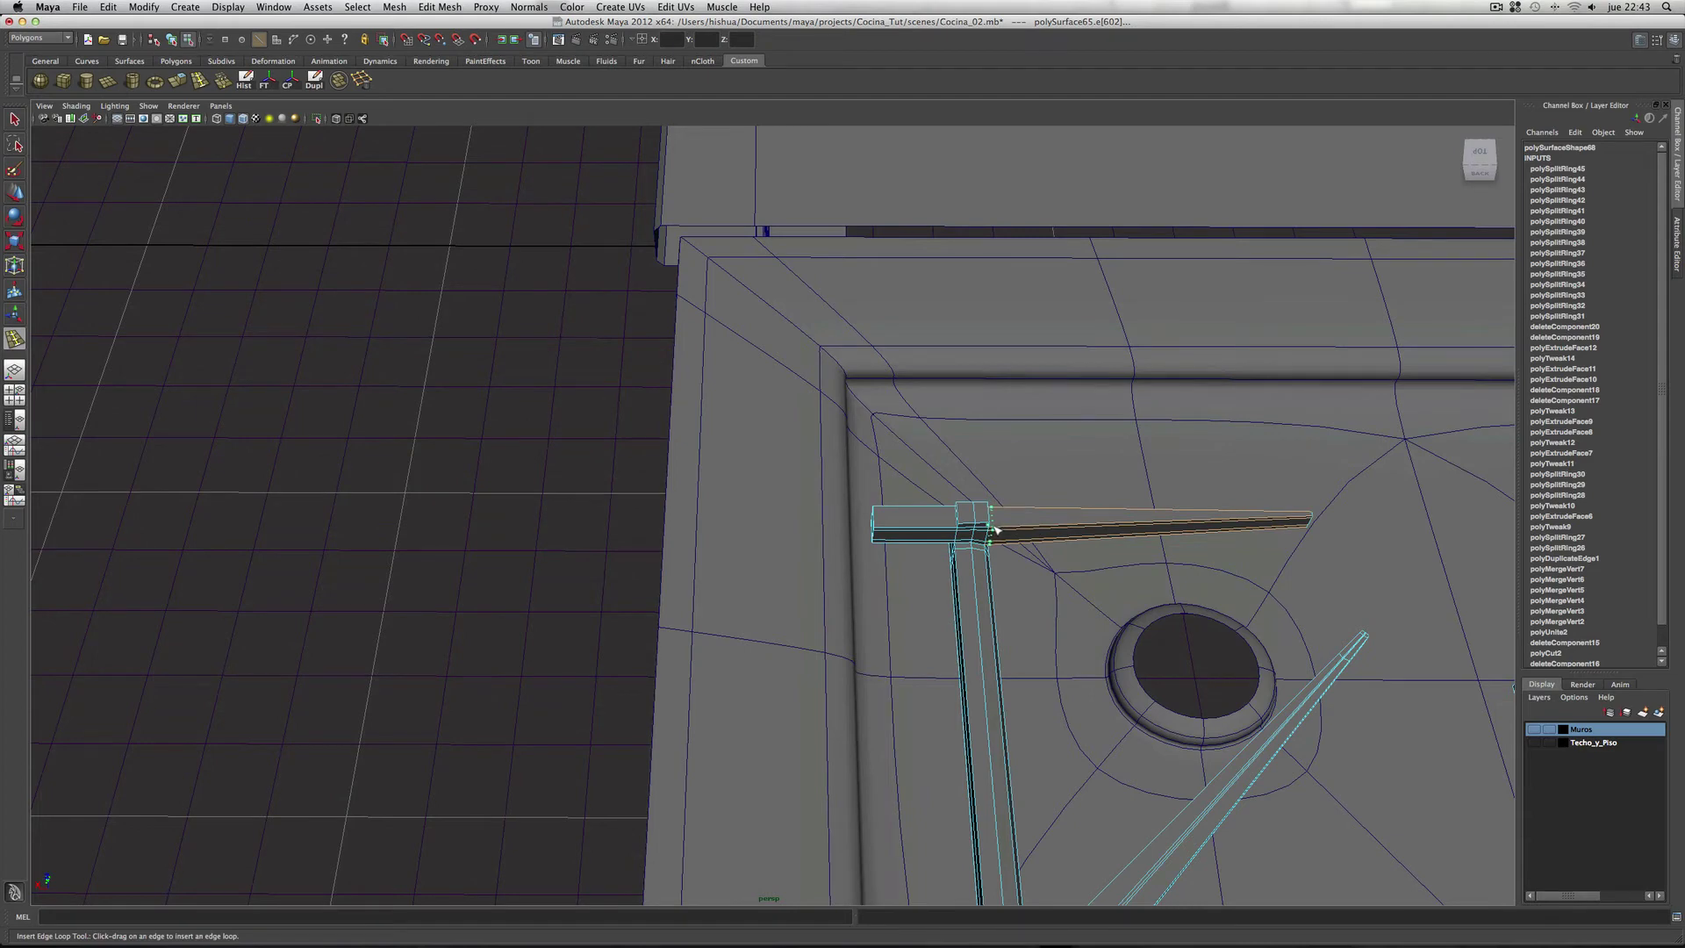
pyautogui.moveTo(996, 530); pyautogui.dragTo(992, 531)
pyautogui.moveTo(1273, 524); pyautogui.dragTo(1309, 524)
pyautogui.moveTo(956, 532); pyautogui.dragTo(878, 529)
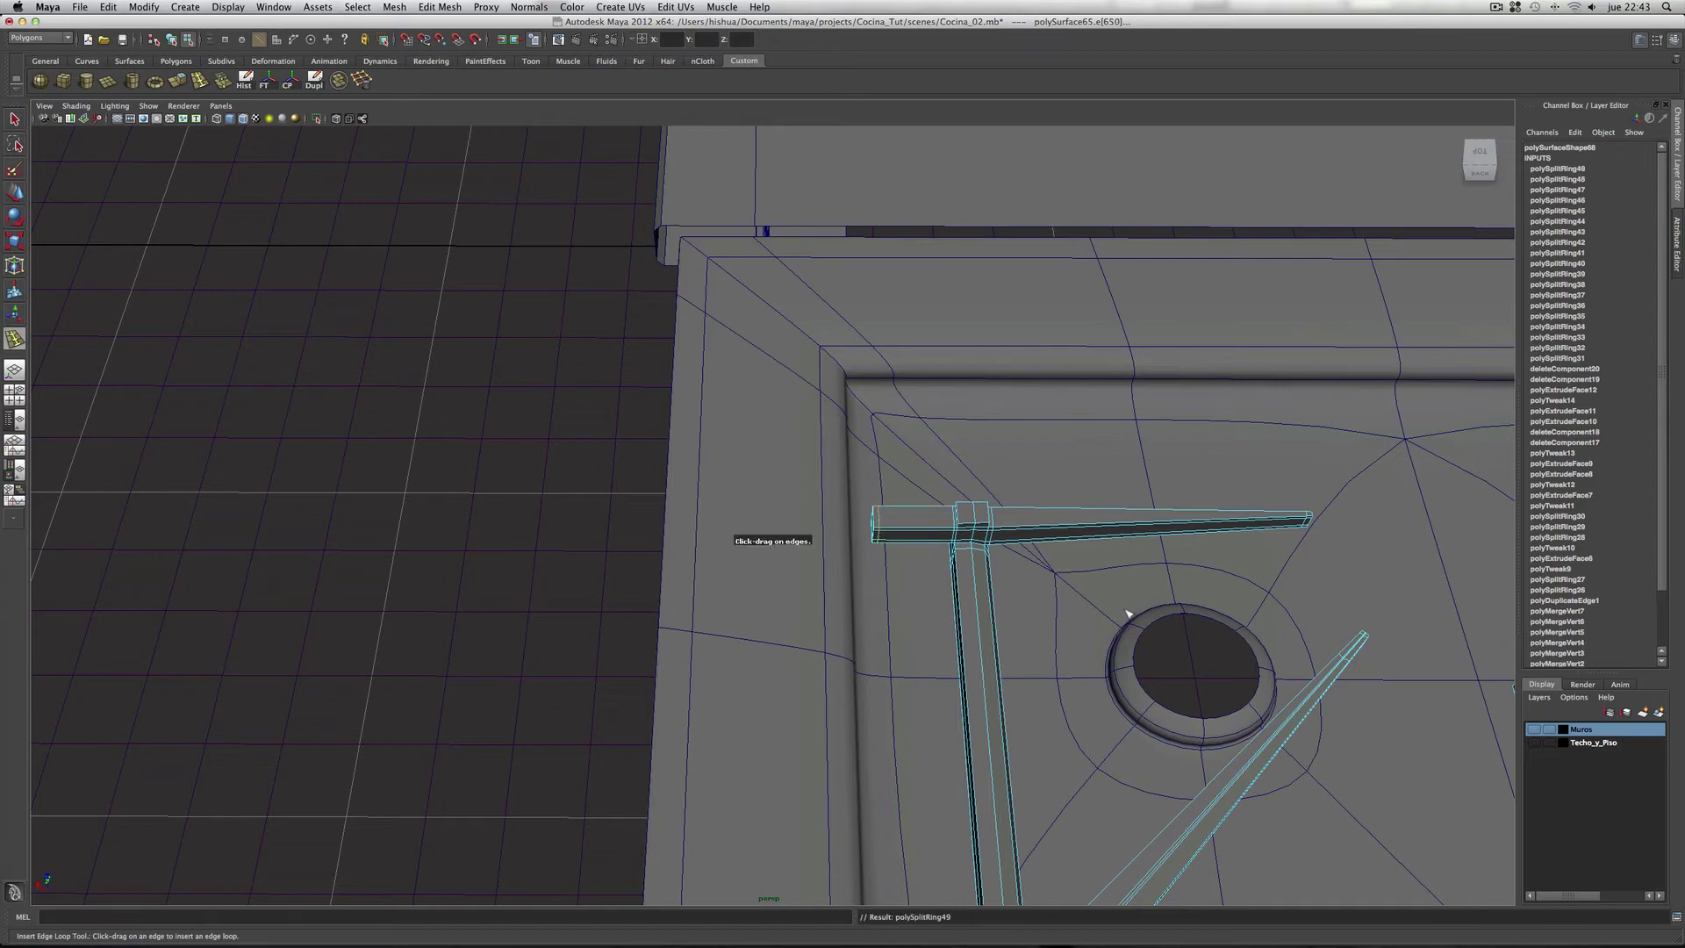
pyautogui.keyDown('alt'); pyautogui.moveTo(1091, 612); pyautogui.dragTo(879, 600); pyautogui.keyUp('alt')
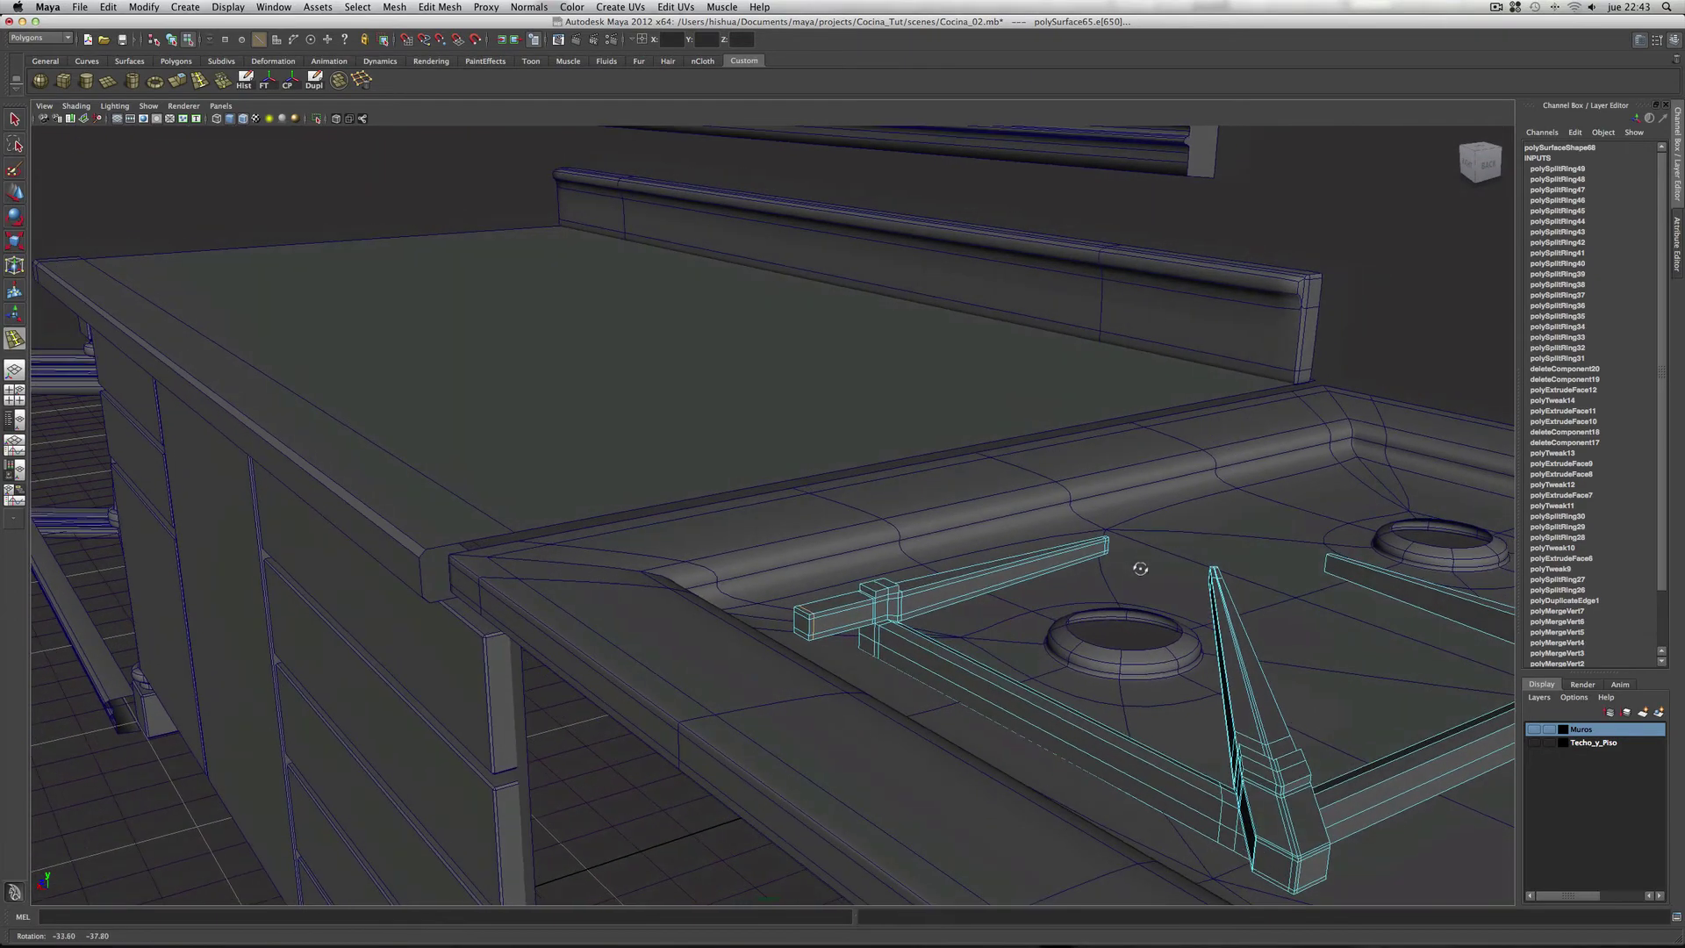
pyautogui.moveTo(1262, 687)
pyautogui.keyDown('alt'); pyautogui.mouseDown()
pyautogui.moveTo(1381, 700)
pyautogui.moveTo(1083, 594)
pyautogui.moveTo(1021, 638)
pyautogui.mouseUp(); pyautogui.keyUp('alt')
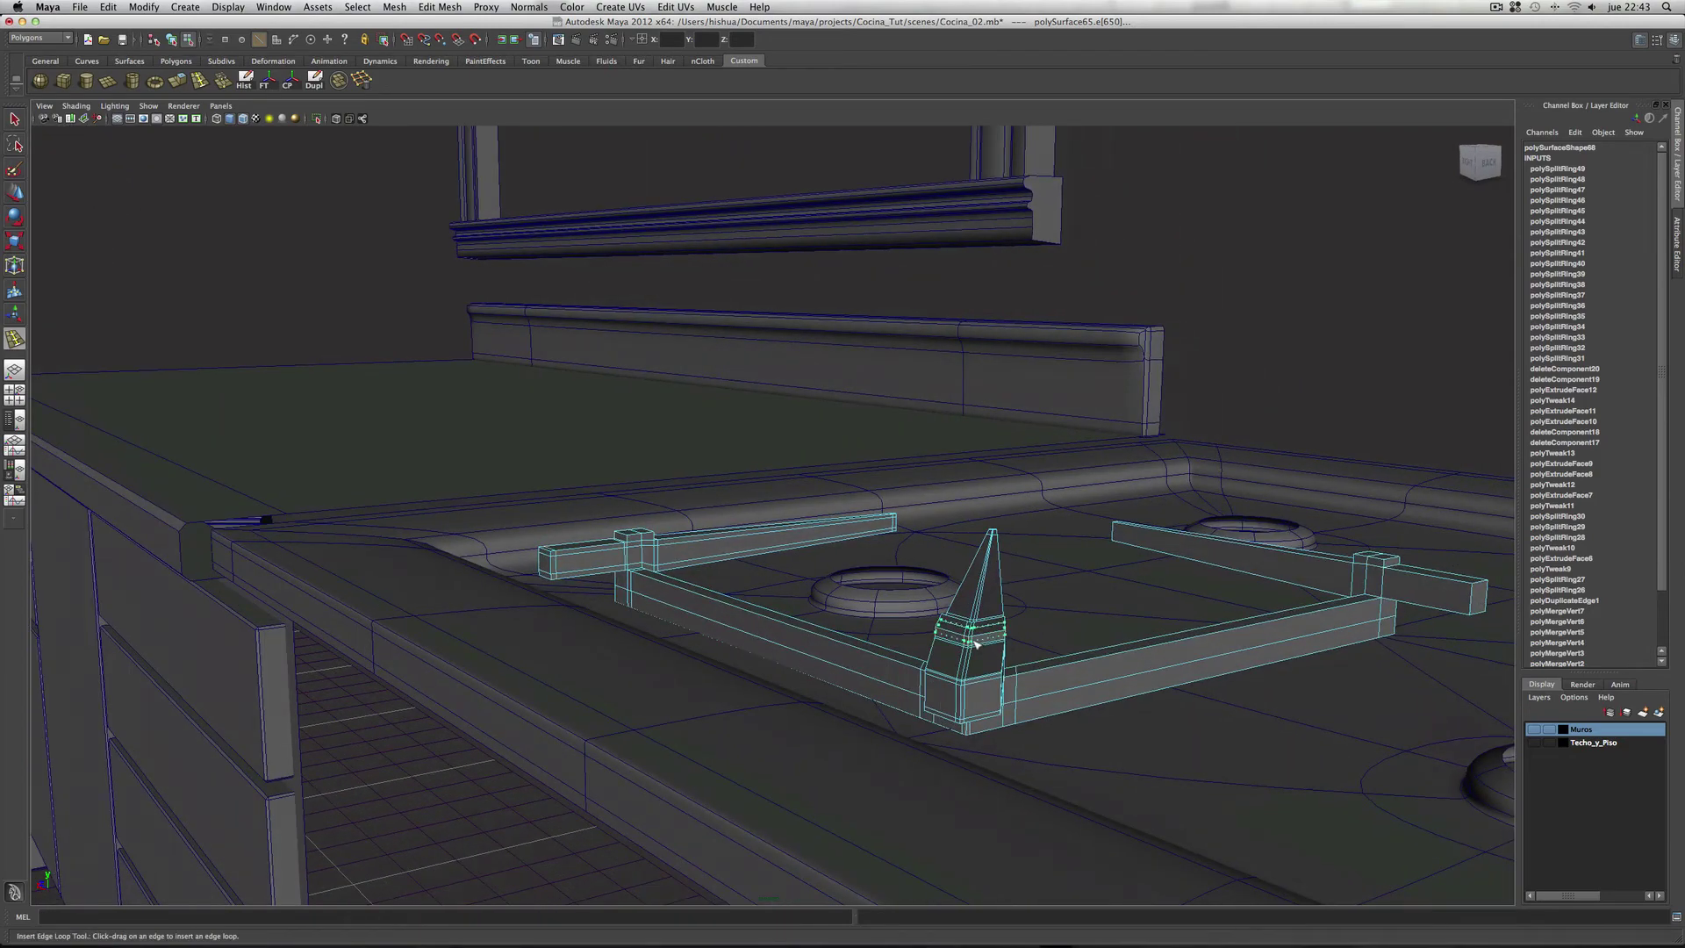
# Step: Add edge loops on the central spike and near the right leg's end
pyautogui.click(976, 644)
pyautogui.moveTo(1214, 695)
pyautogui.keyDown('alt'); pyautogui.mouseDown()
pyautogui.moveTo(1038, 693)
pyautogui.moveTo(843, 605)
pyautogui.mouseUp(); pyautogui.keyUp('alt')
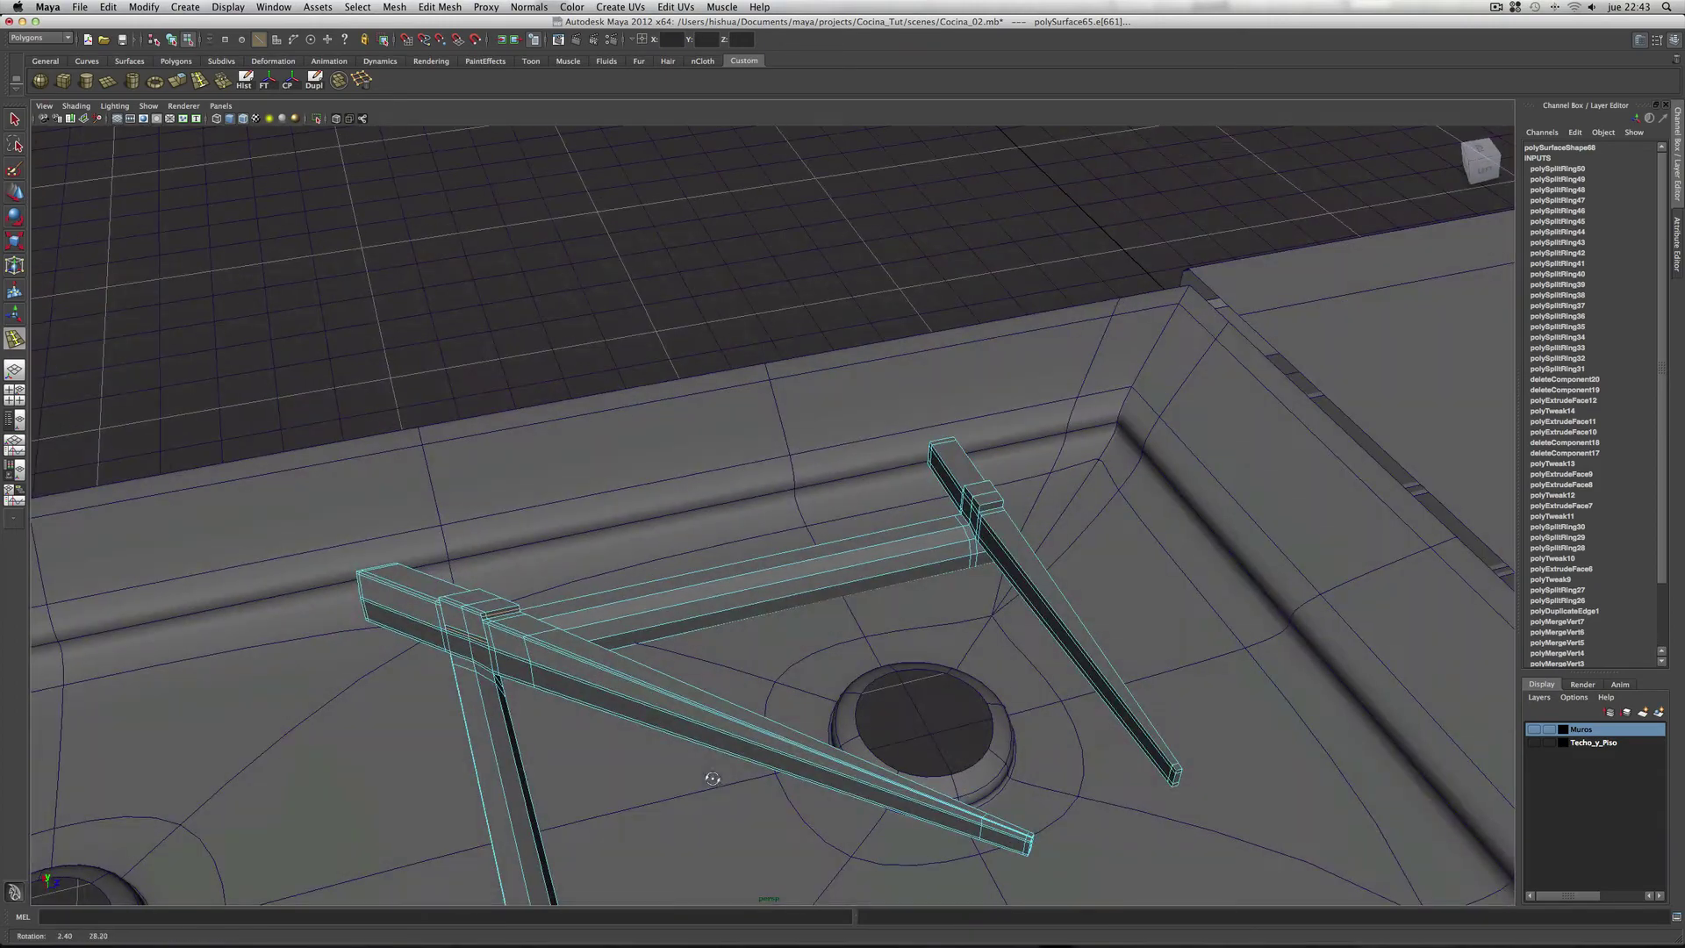
pyautogui.scroll(3, 821, 595)
pyautogui.scroll(-2, 822, 595)
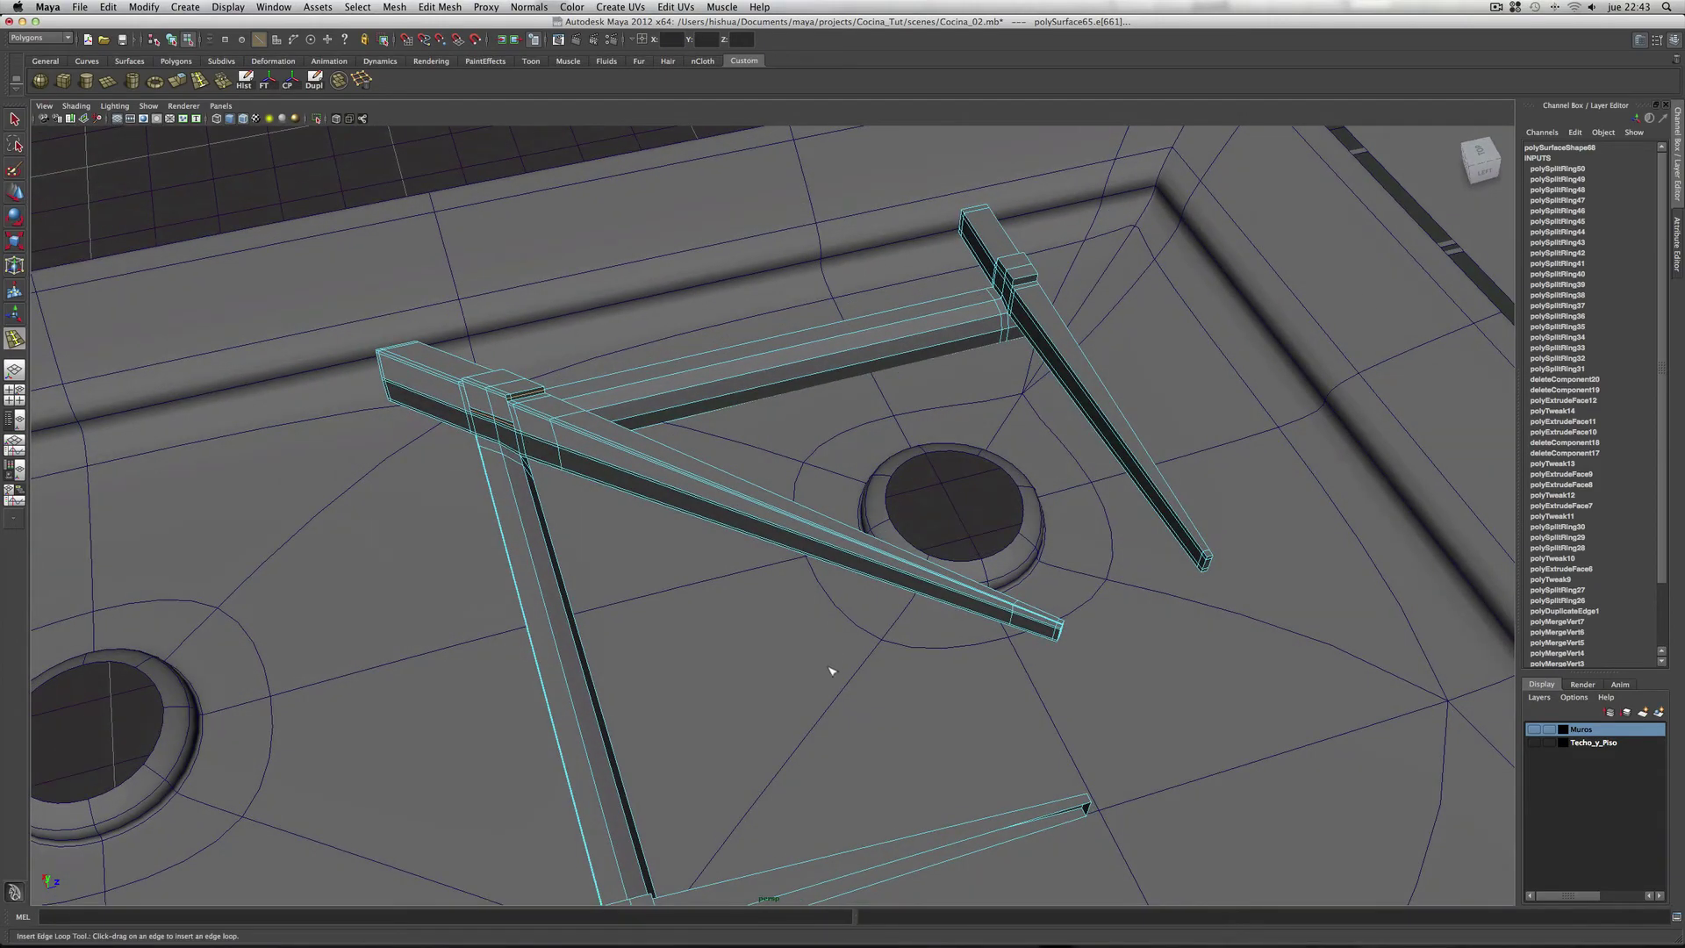
pyautogui.moveTo(831, 673)
pyautogui.keyDown('alt'); pyautogui.mouseDown()
pyautogui.moveTo(878, 614)
pyautogui.moveTo(1011, 589)
pyautogui.moveTo(1236, 681)
pyautogui.mouseUp(); pyautogui.keyUp('alt')
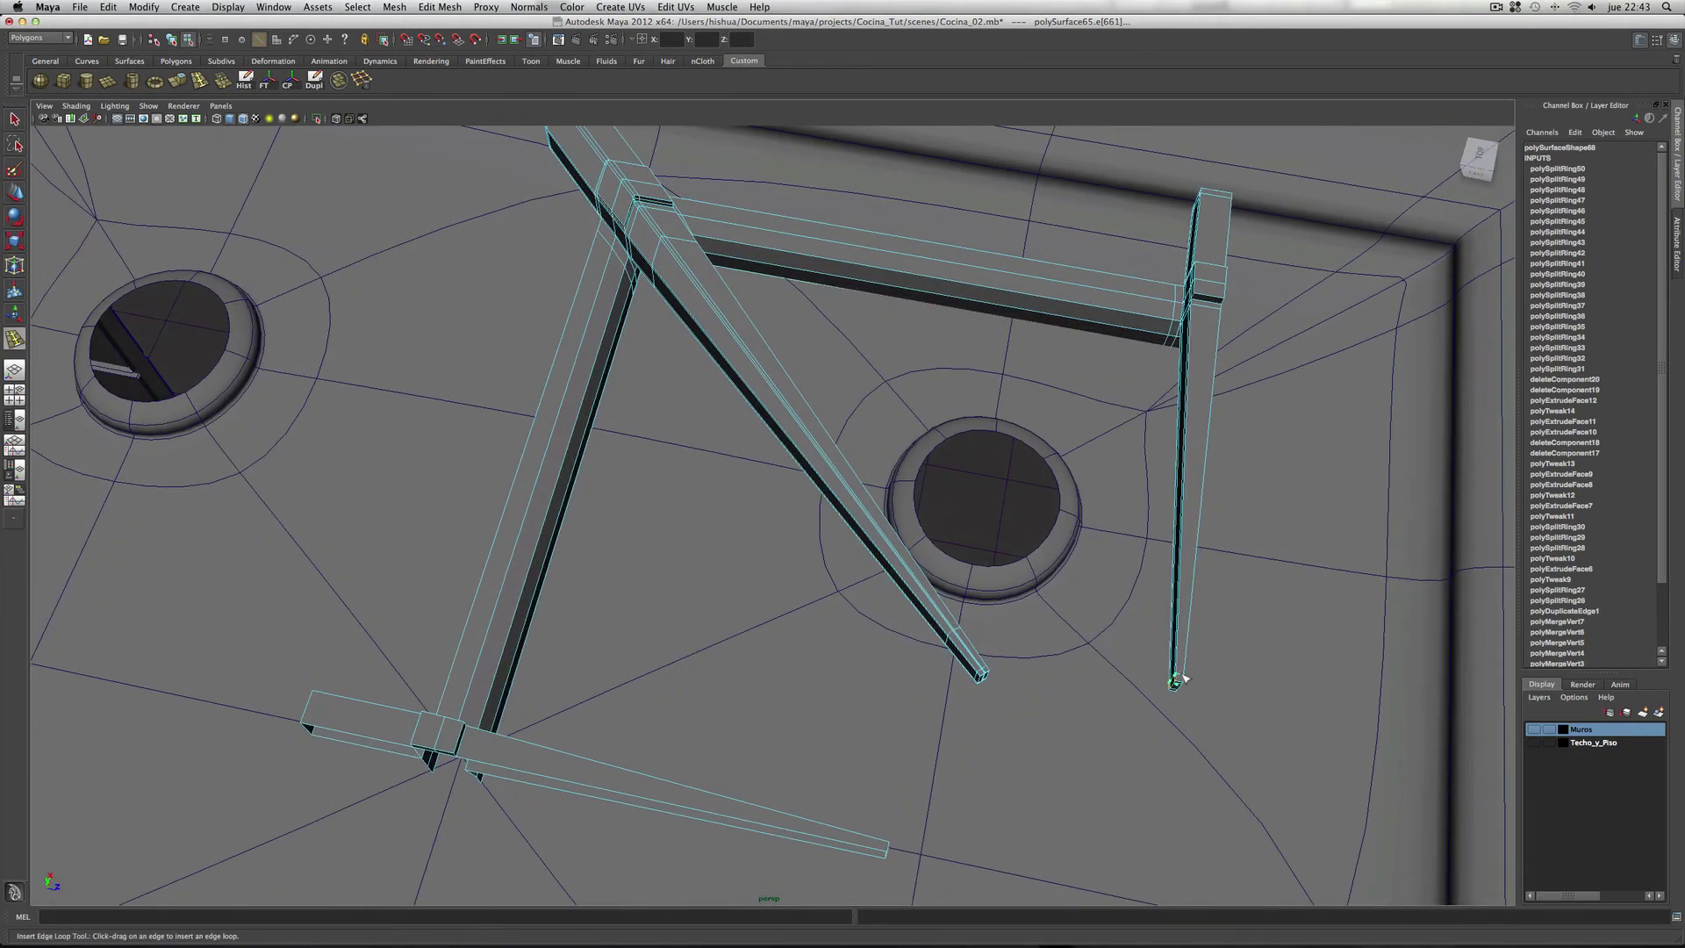
pyautogui.keyDown('alt'); pyautogui.moveTo(1102, 708); pyautogui.dragTo(1337, 714, button='right'); pyautogui.keyUp('alt')
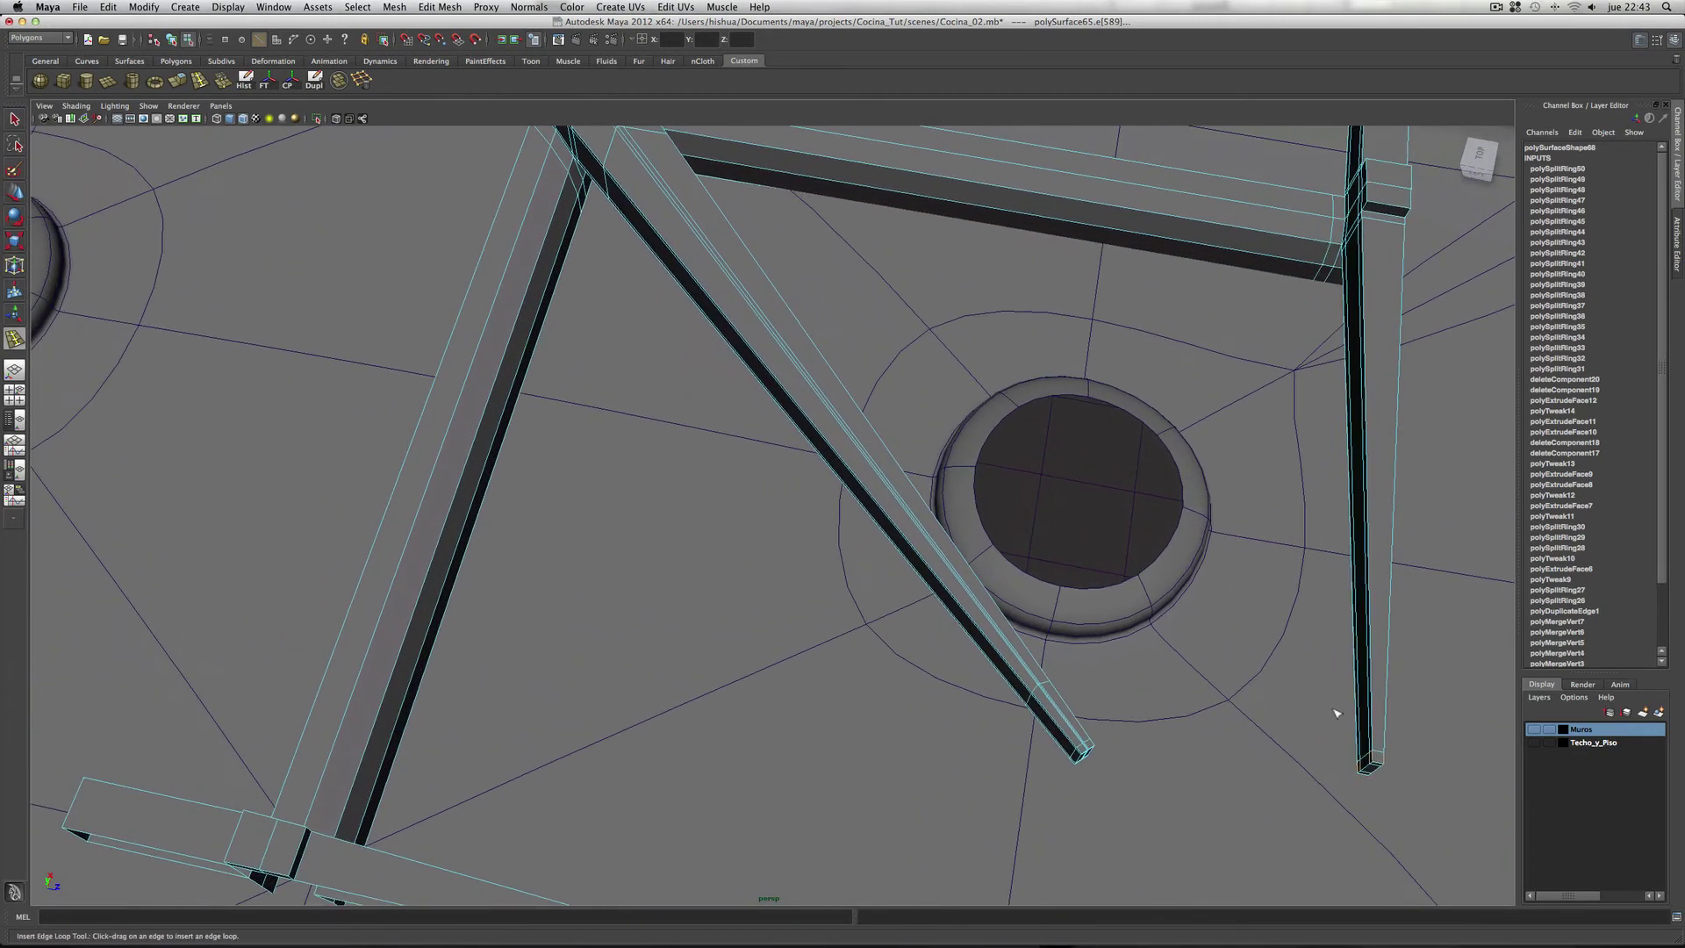
pyautogui.keyDown('alt'); pyautogui.moveTo(1336, 713); pyautogui.dragTo(922, 659); pyautogui.keyUp('alt')
pyautogui.keyDown('alt'); pyautogui.moveTo(921, 658); pyautogui.dragTo(1102, 658, button='right'); pyautogui.keyUp('alt')
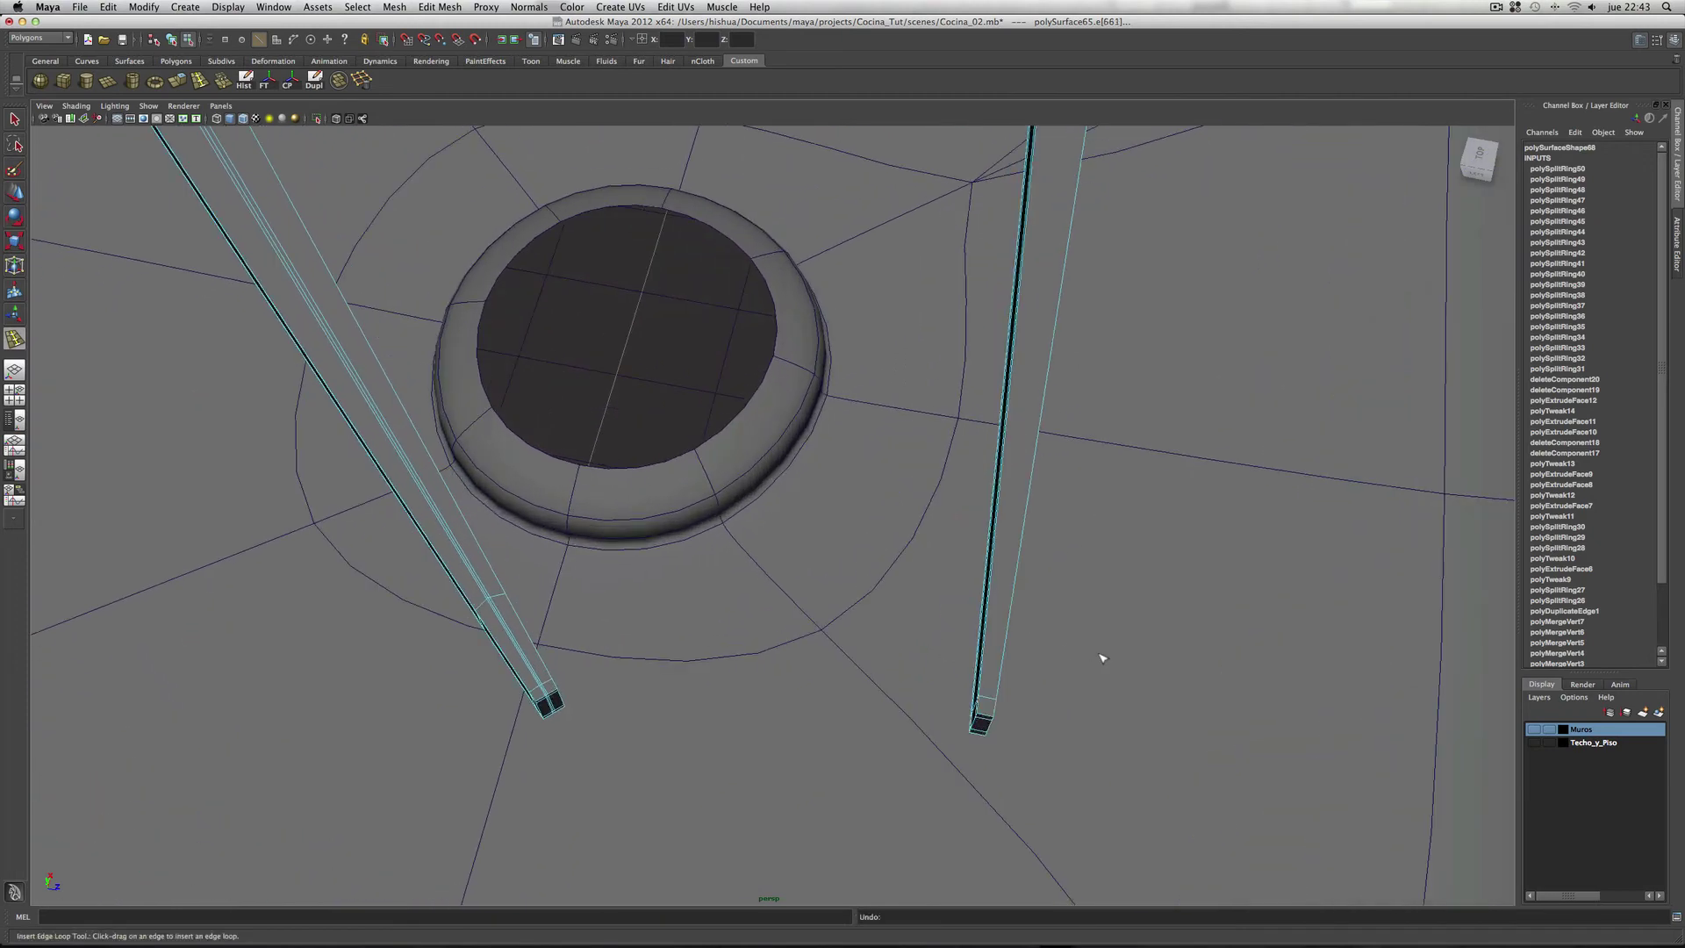
pyautogui.moveTo(994, 702); pyautogui.dragTo(1022, 660)
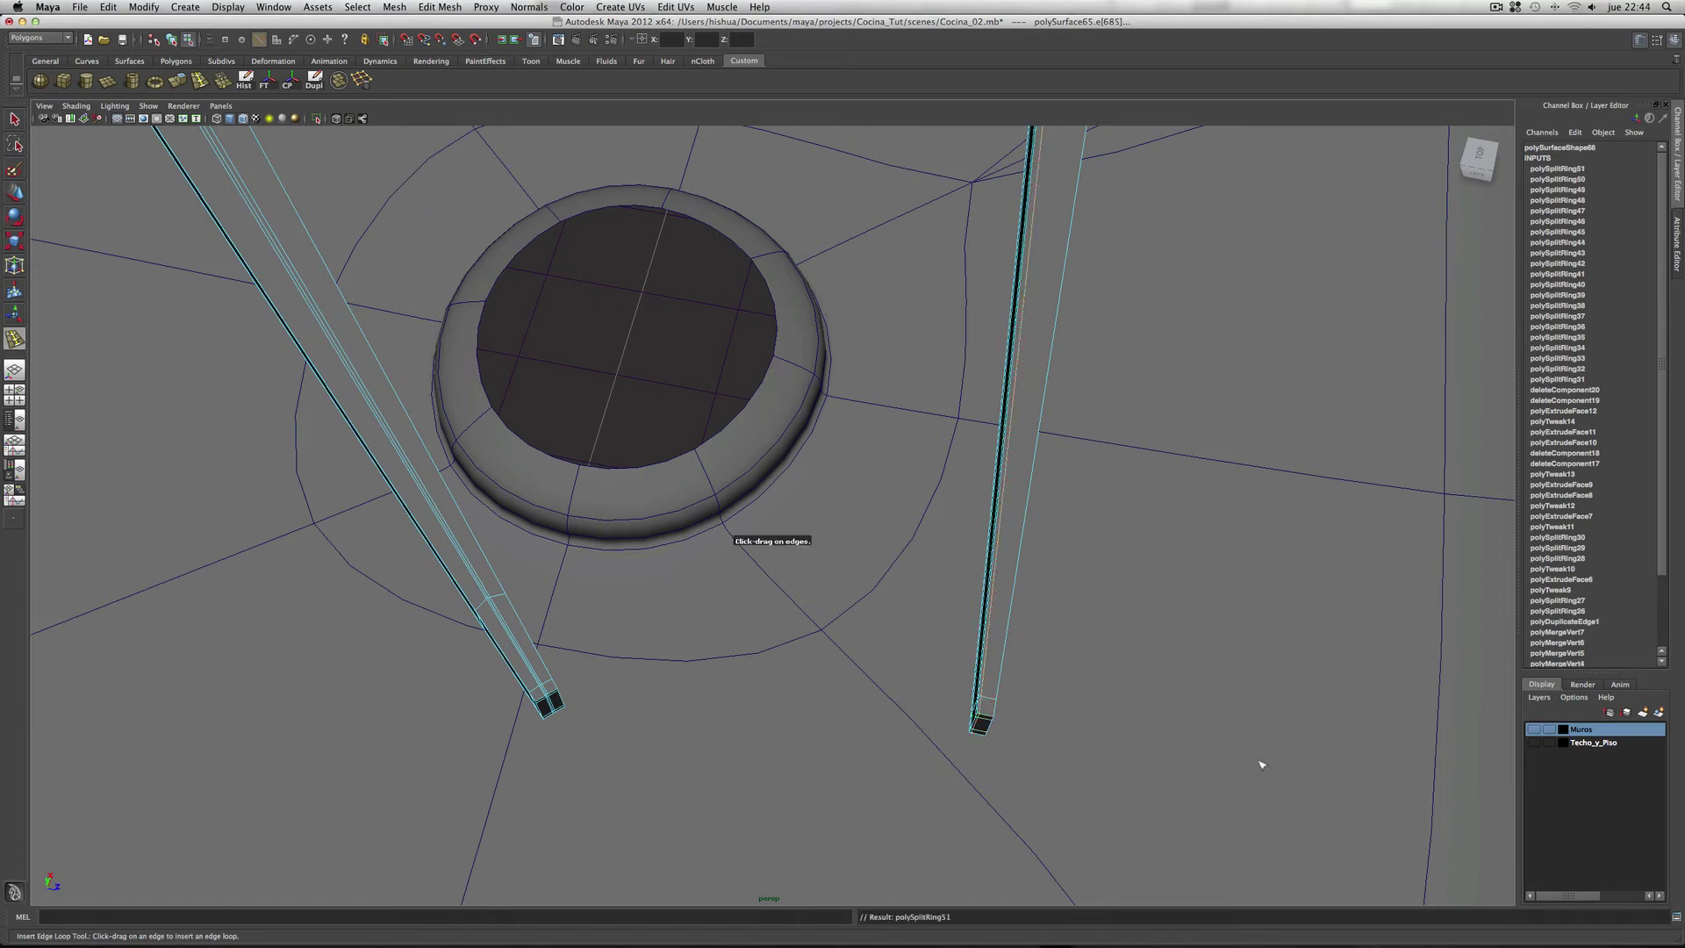
# Step: Slide an edge loop along a bar and add loops at a bar end and junction
pyautogui.scroll(-3, 1262, 764)
pyautogui.keyDown('alt'); pyautogui.moveTo(1261, 754); pyautogui.dragTo(909, 745); pyautogui.keyUp('alt')
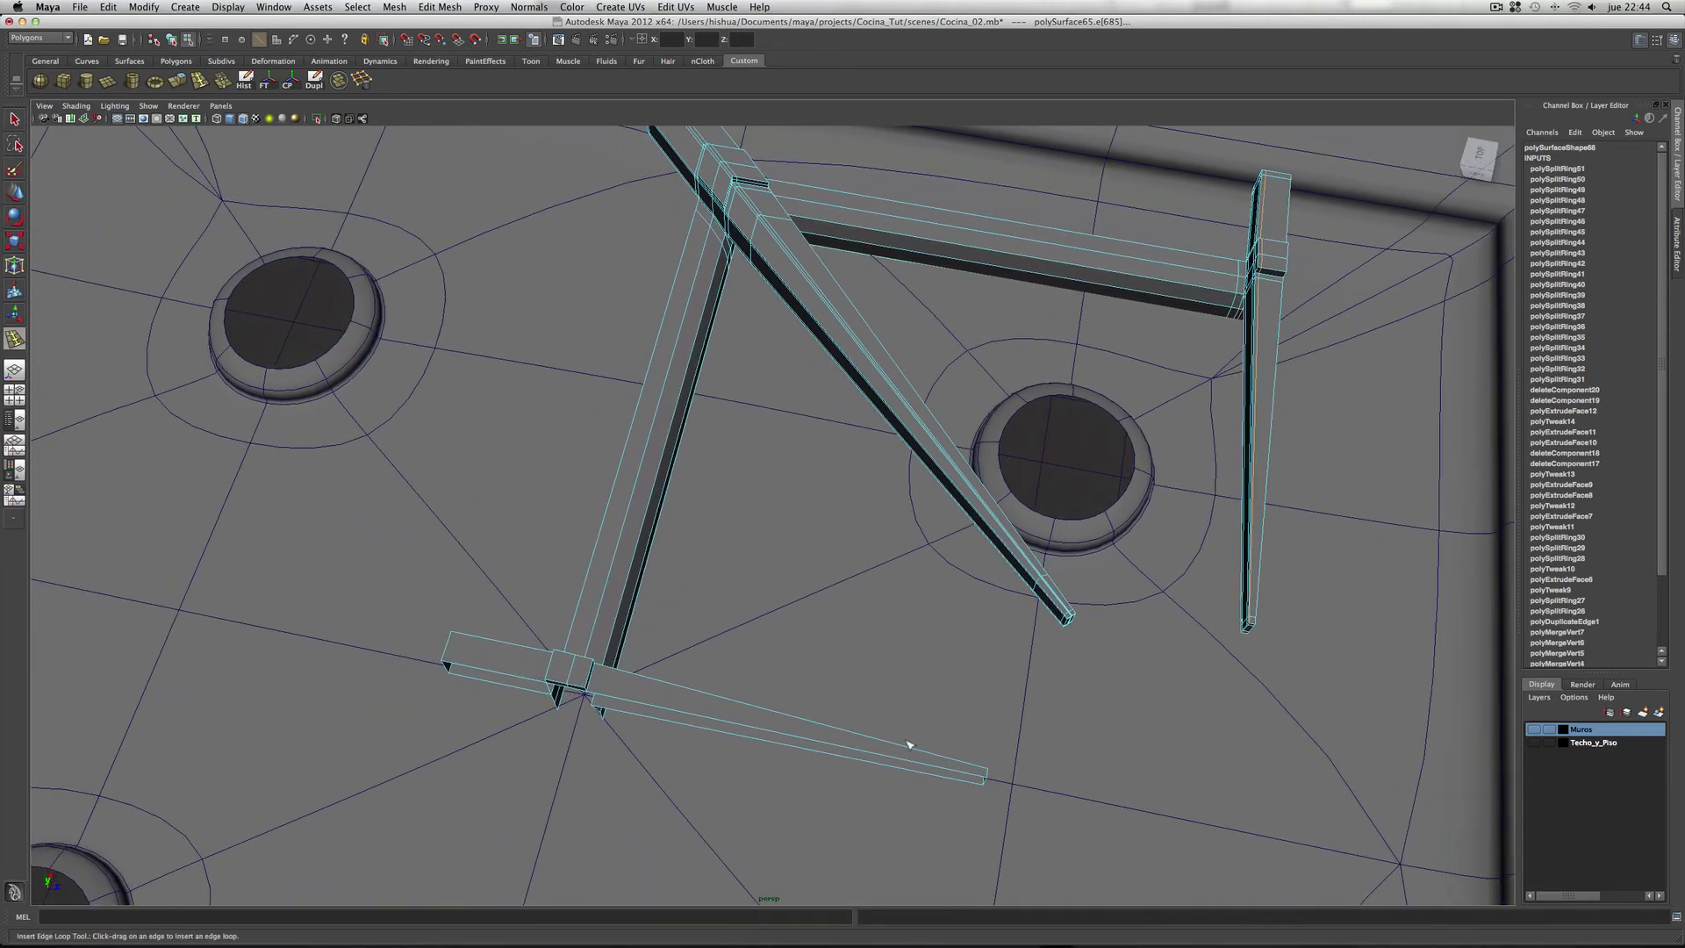
pyautogui.scroll(2, 696, 752)
pyautogui.scroll(2, 715, 764)
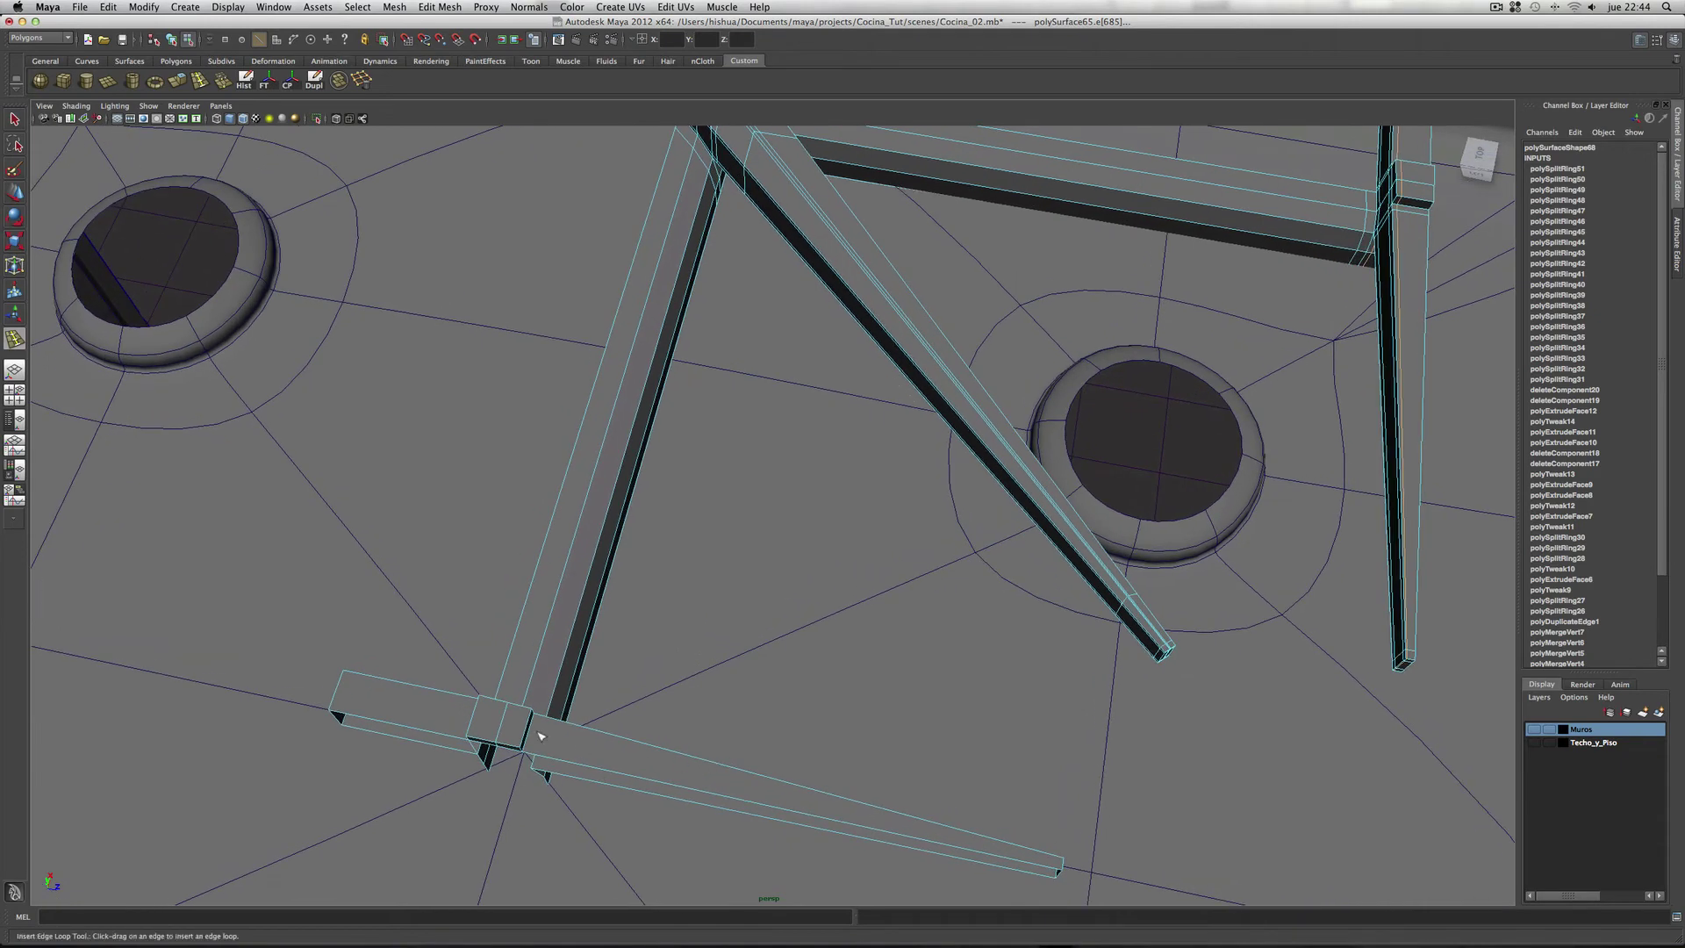
pyautogui.moveTo(511, 715); pyautogui.dragTo(514, 711)
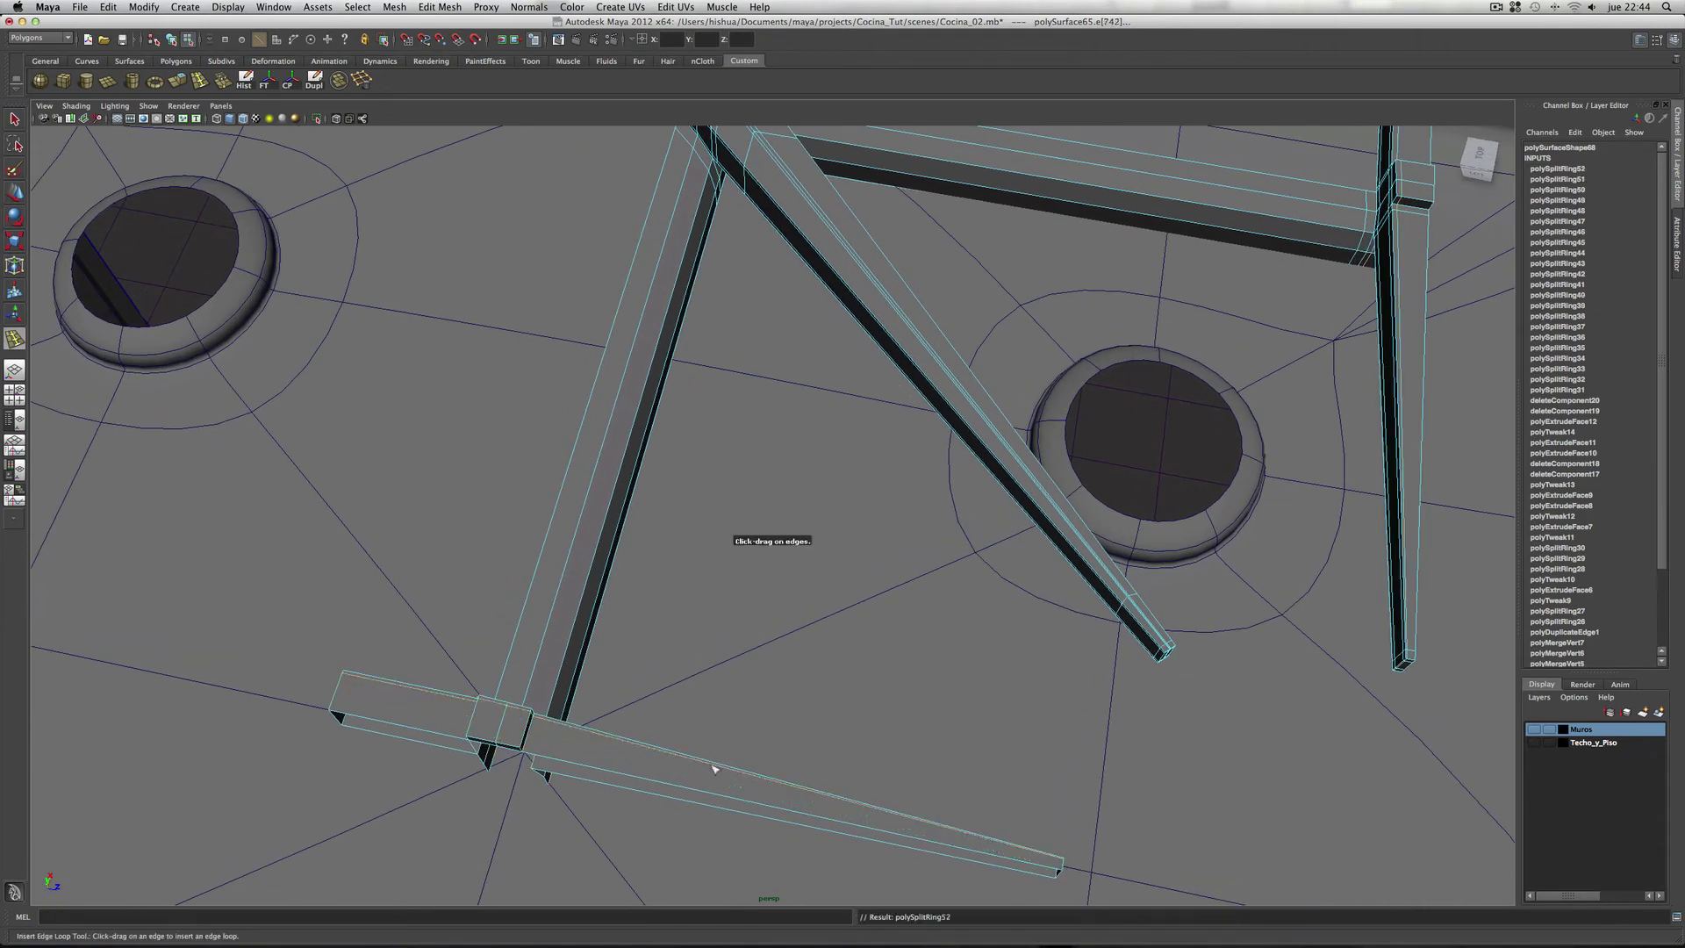
pyautogui.moveTo(1051, 857); pyautogui.dragTo(1061, 863)
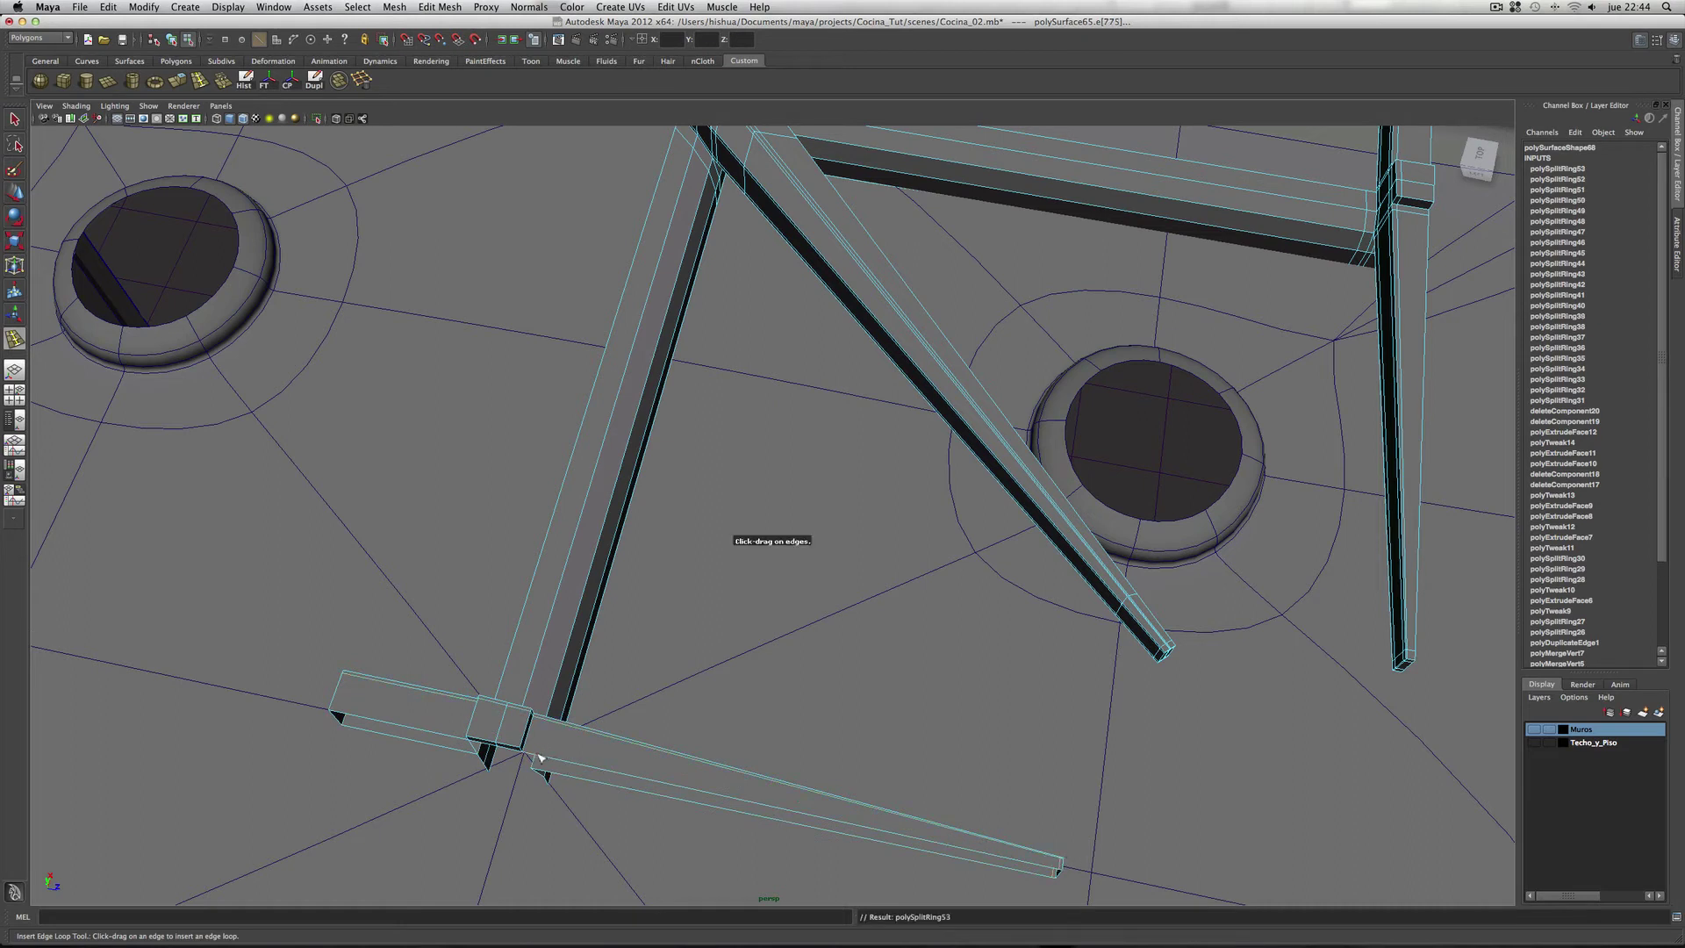
pyautogui.moveTo(540, 759)
pyautogui.mouseDown()
pyautogui.moveTo(764, 781)
pyautogui.moveTo(816, 844)
pyautogui.mouseUp()
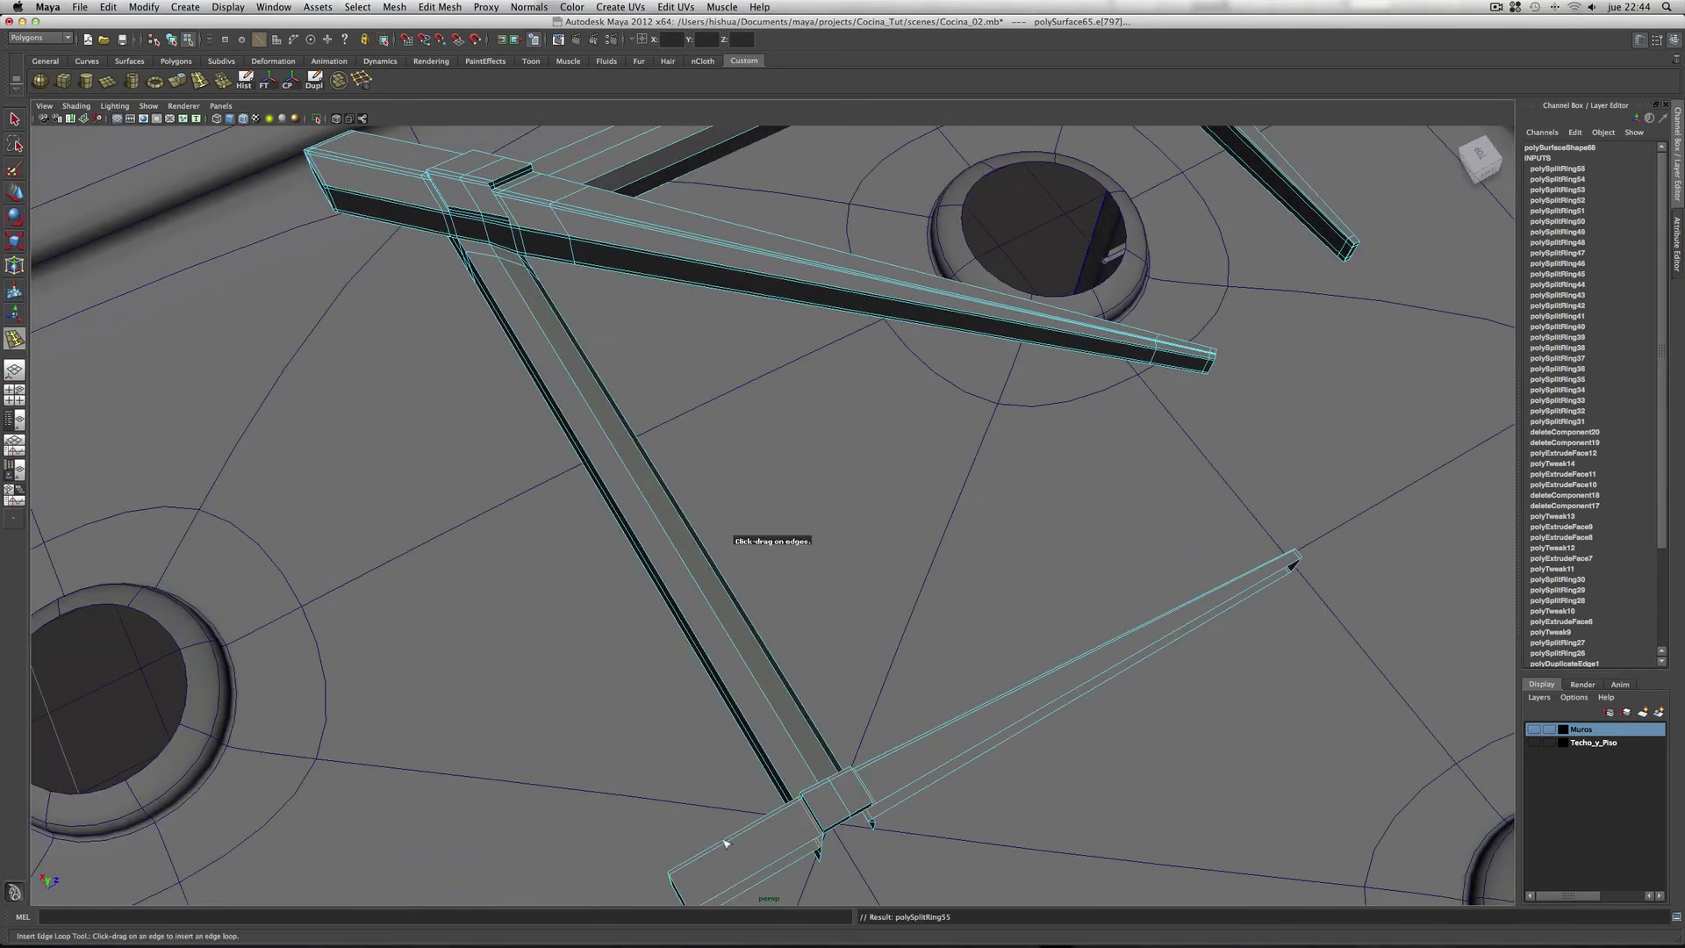
# Step: Insert and reposition edge loops on the lower bar and at its end
pyautogui.moveTo(677, 864); pyautogui.dragTo(676, 864)
pyautogui.moveTo(981, 824)
pyautogui.keyDown('alt'); pyautogui.mouseDown()
pyautogui.moveTo(1039, 720)
pyautogui.moveTo(968, 540)
pyautogui.moveTo(1014, 479)
pyautogui.mouseUp(); pyautogui.keyUp('alt')
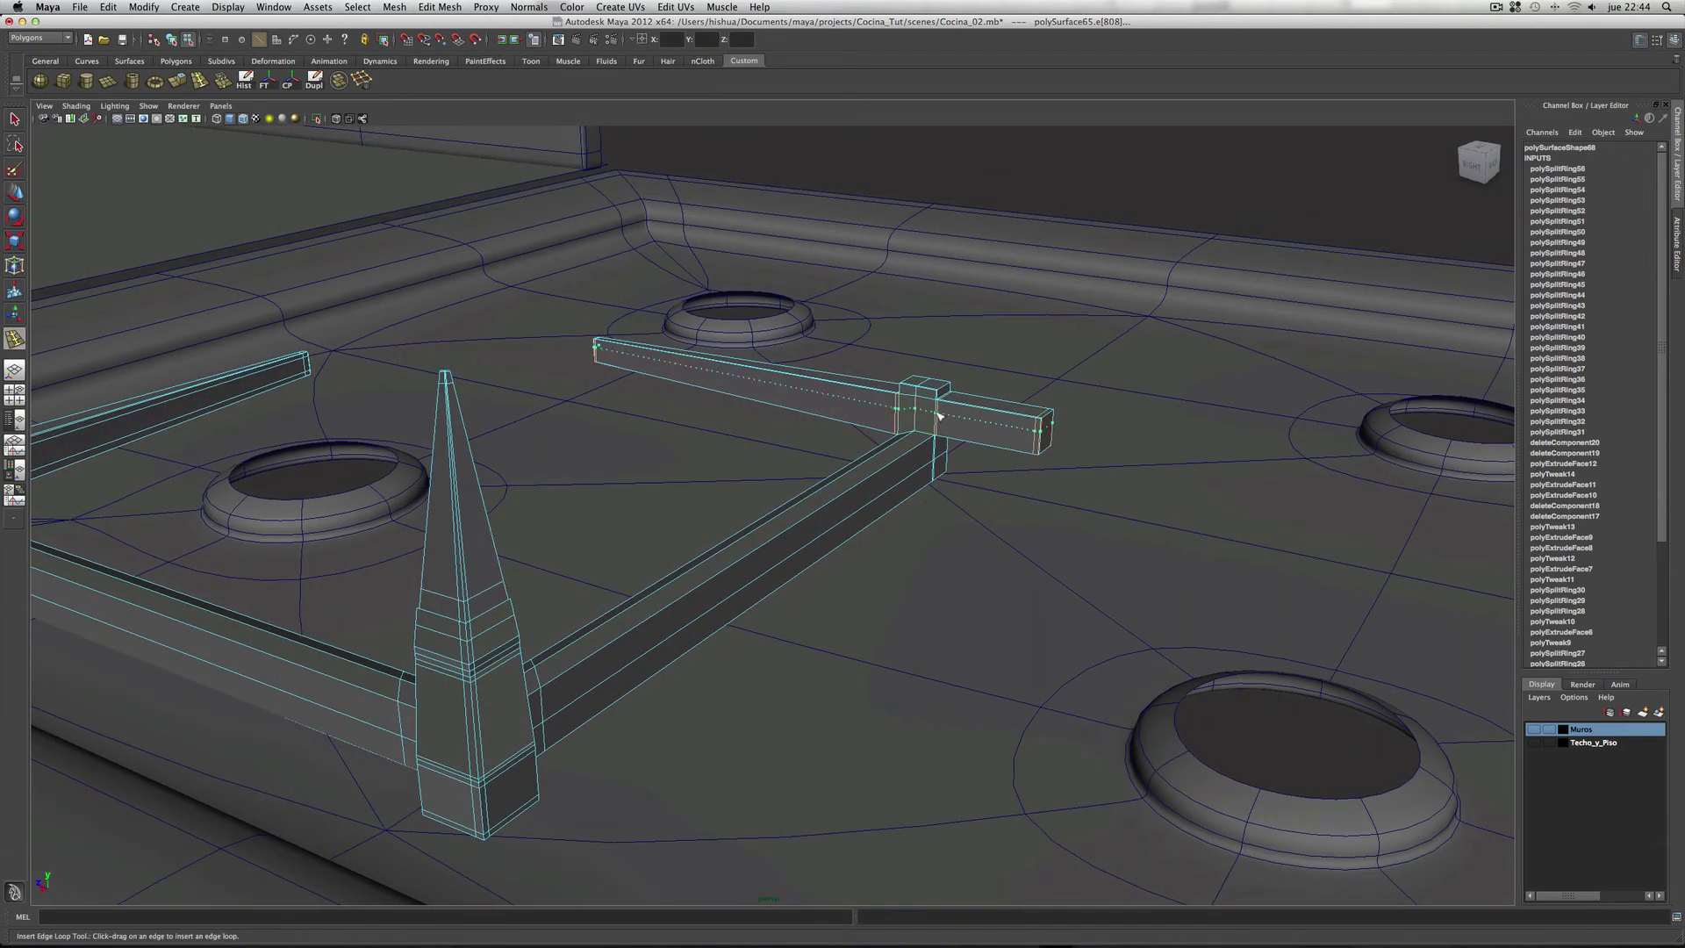
pyautogui.moveTo(939, 415); pyautogui.dragTo(940, 410)
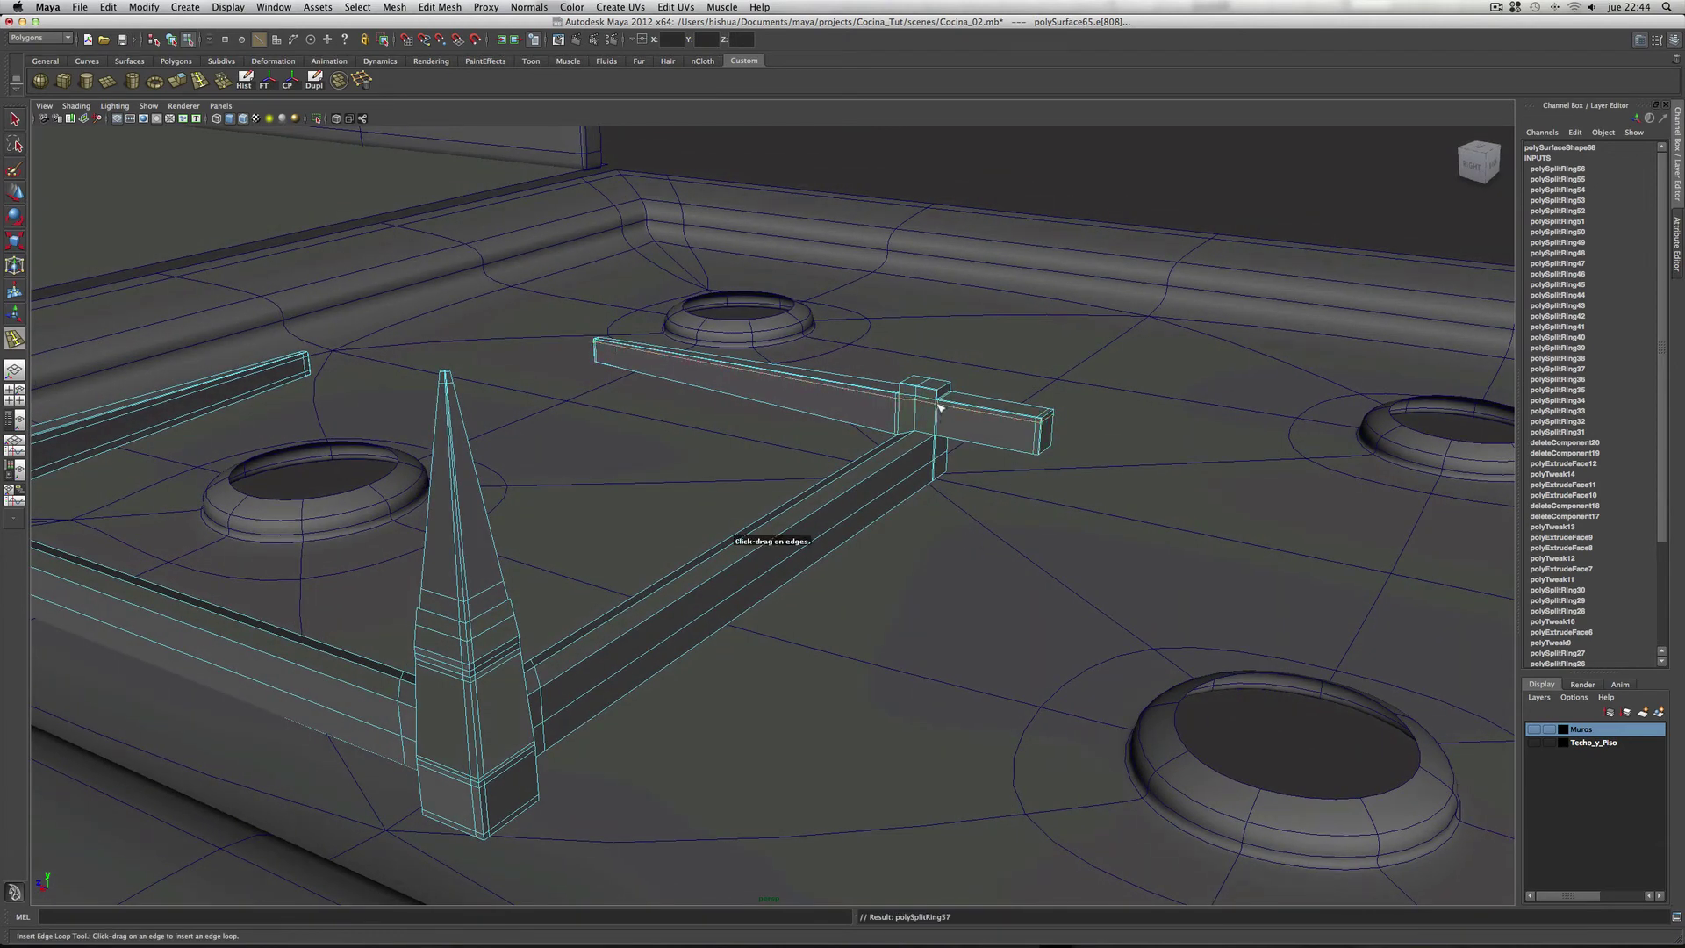
pyautogui.moveTo(939, 430); pyautogui.dragTo(939, 432)
pyautogui.moveTo(971, 553)
pyautogui.keyDown('alt'); pyautogui.mouseDown()
pyautogui.moveTo(933, 564)
pyautogui.moveTo(944, 483)
pyautogui.mouseUp(); pyautogui.keyUp('alt')
pyautogui.keyDown('alt'); pyautogui.moveTo(1004, 602); pyautogui.dragTo(965, 602); pyautogui.keyUp('alt')
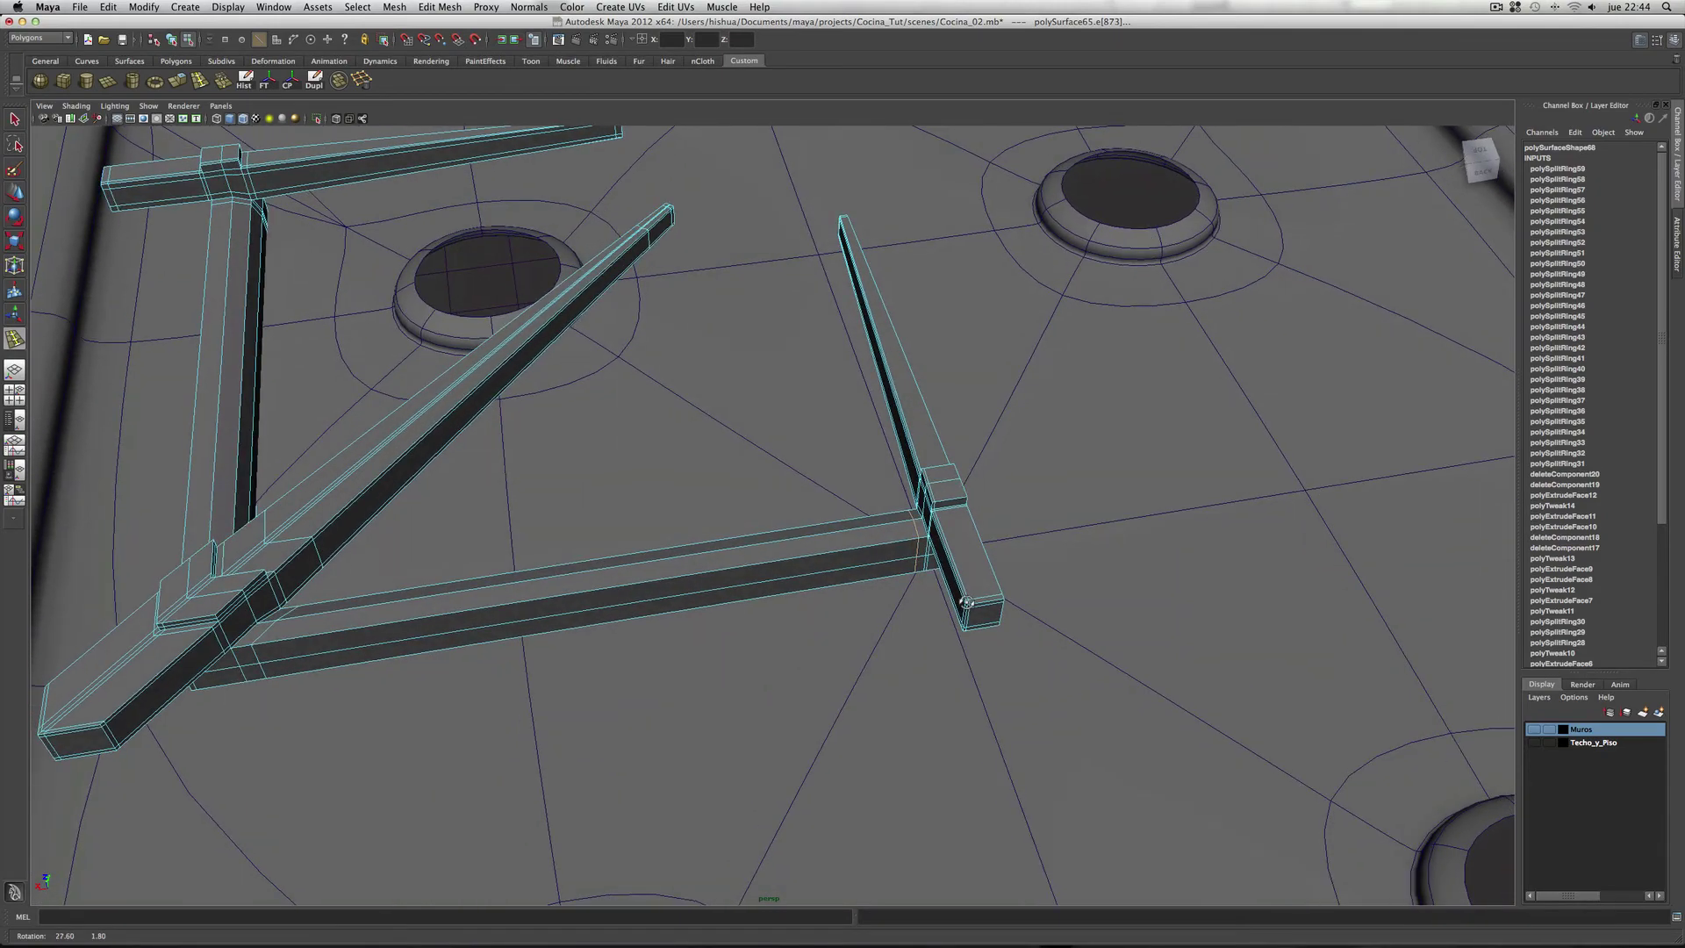
pyautogui.keyDown('alt'); pyautogui.moveTo(801, 606); pyautogui.dragTo(857, 606, button='middle'); pyautogui.keyUp('alt')
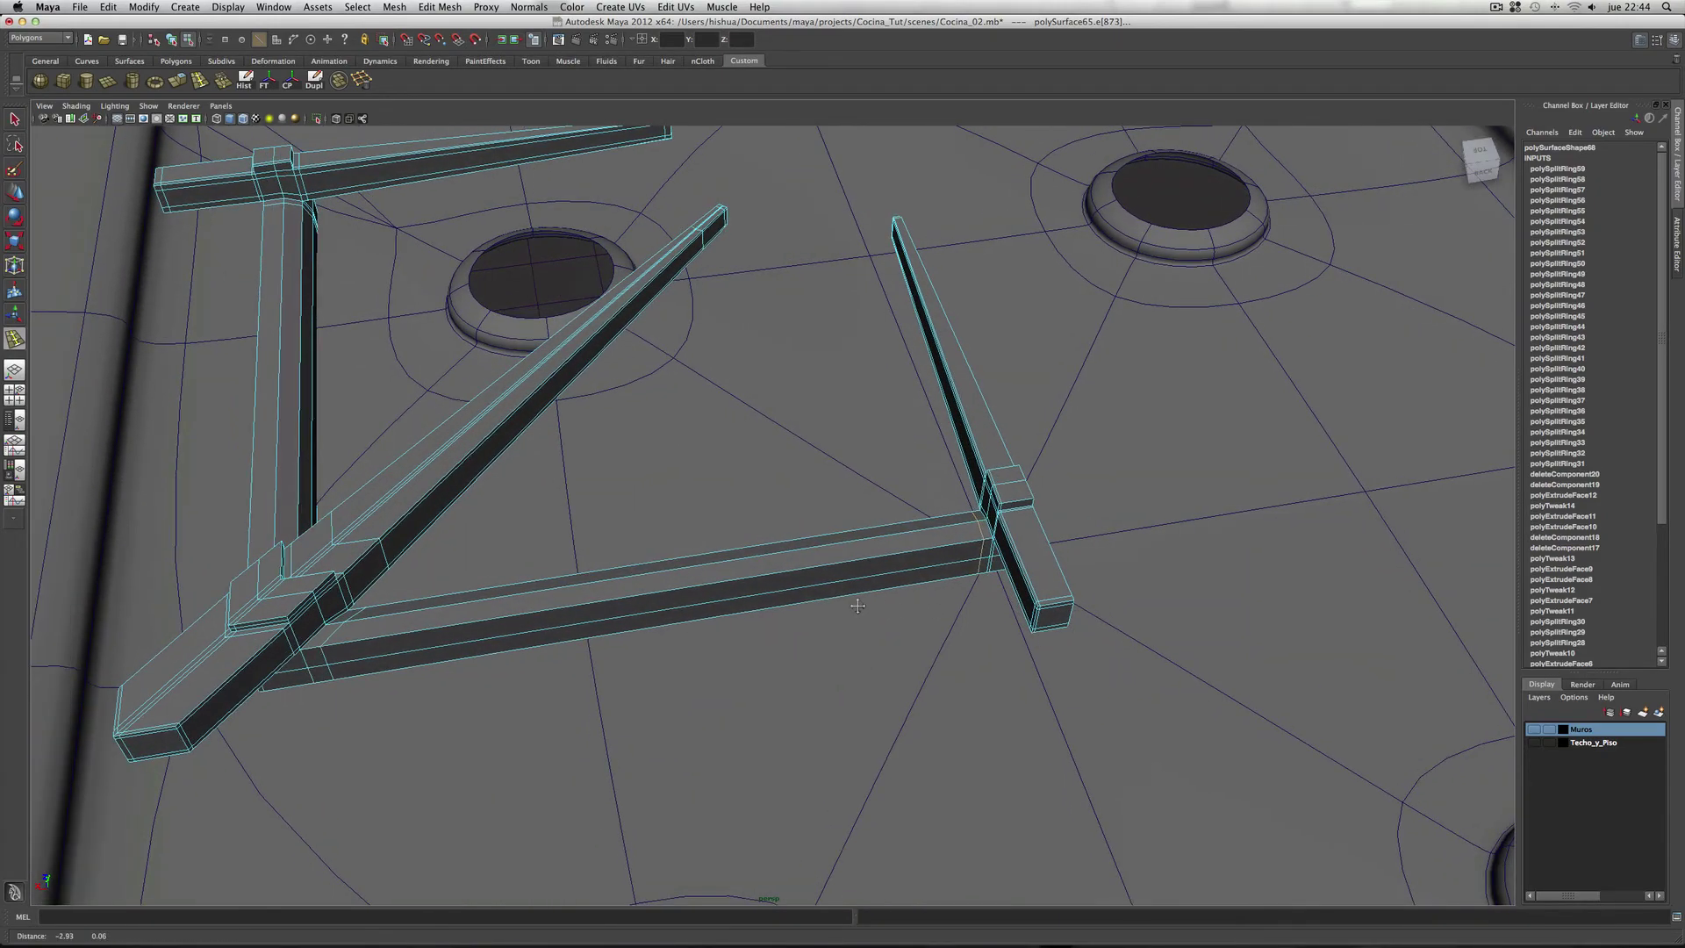
pyautogui.moveTo(857, 605)
pyautogui.keyDown('alt'); pyautogui.mouseDown()
pyautogui.moveTo(752, 609)
pyautogui.moveTo(989, 609)
pyautogui.moveTo(1117, 583)
pyautogui.mouseUp(); pyautogui.keyUp('alt')
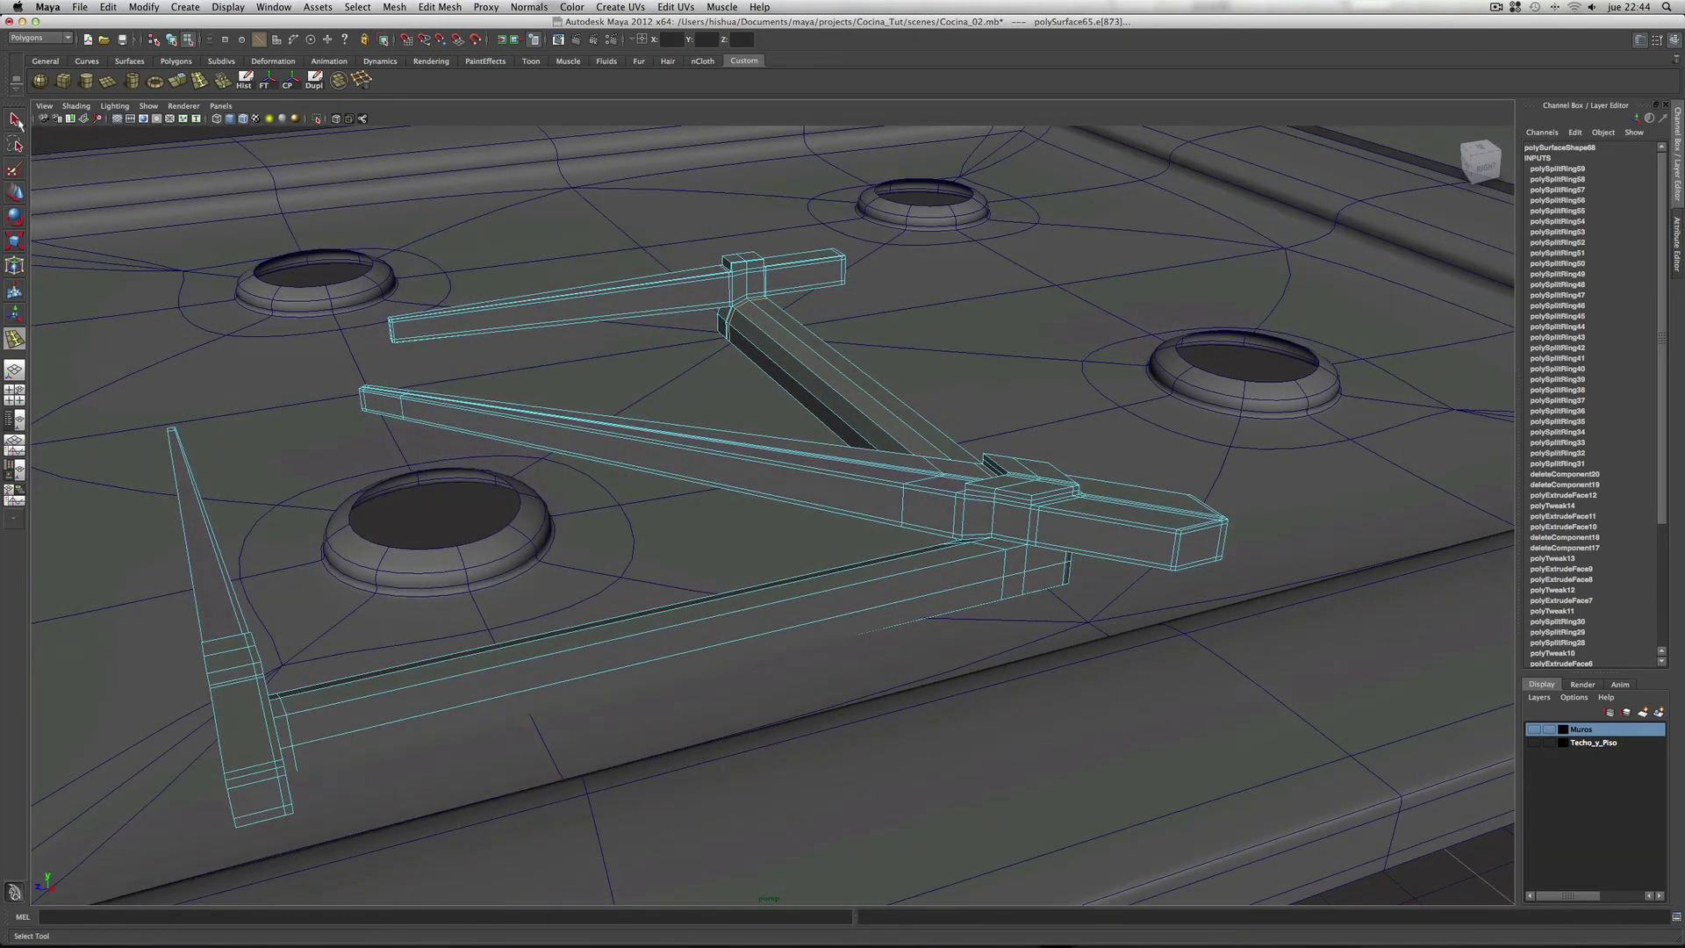
# Step: Select the whole grate mesh, delete its construction history and freeze its transformations
pyautogui.click(15, 120)
pyautogui.moveTo(714, 619); pyautogui.dragTo(737, 613, button='right')
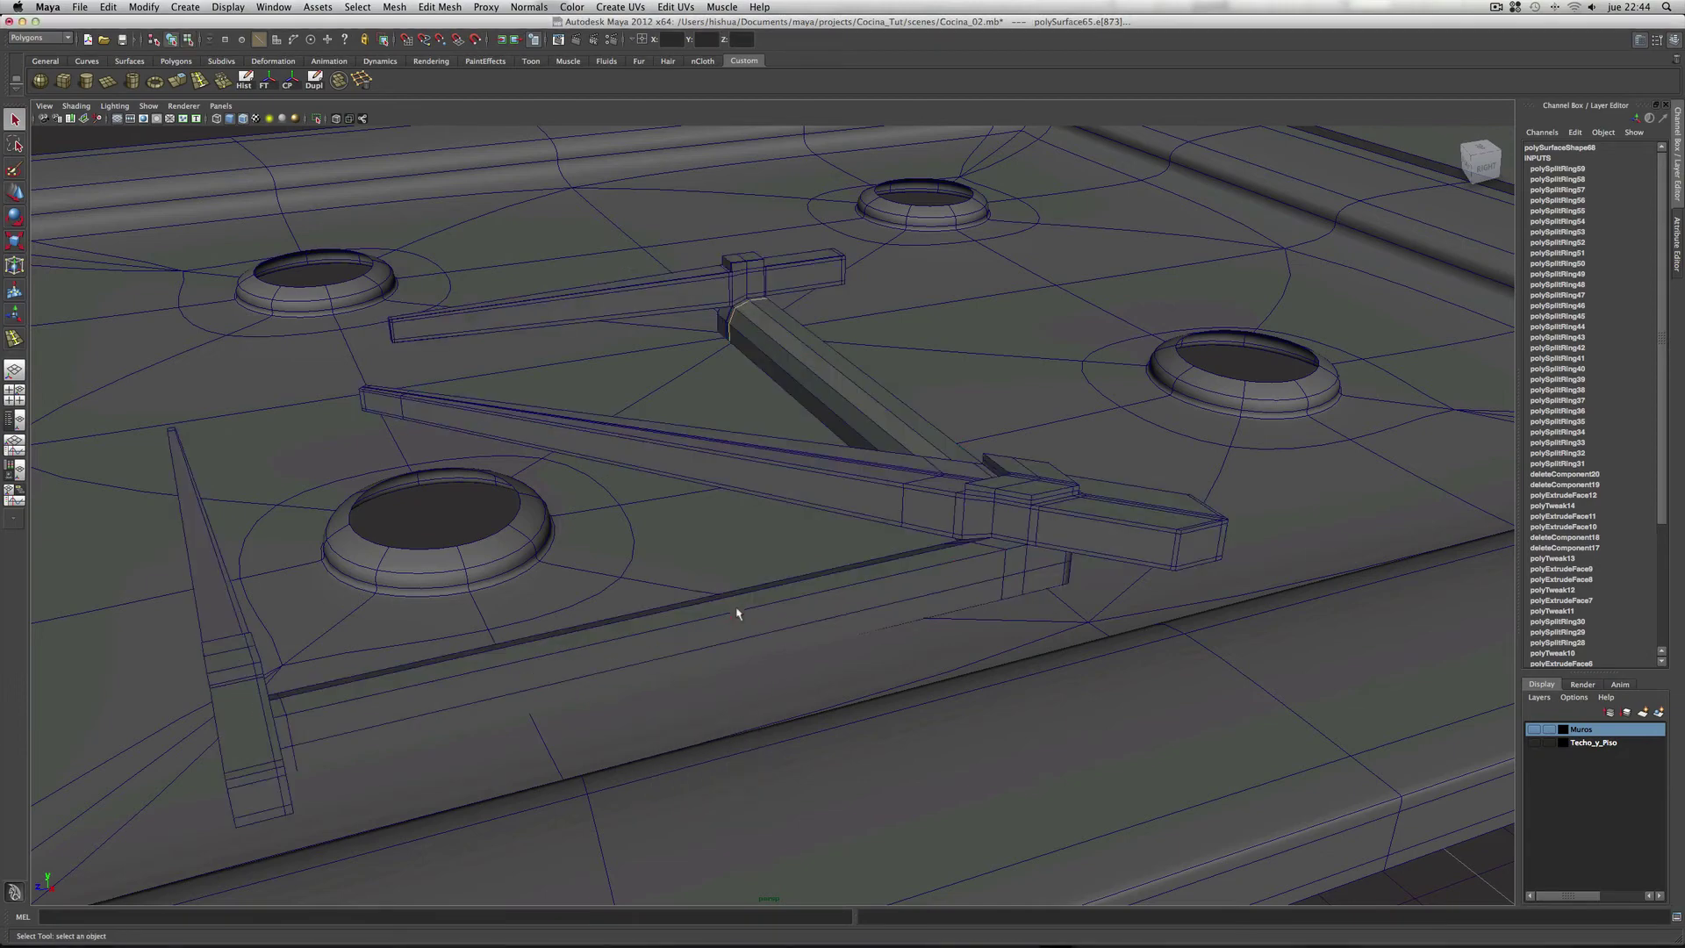
pyautogui.press('F8')
pyautogui.press('f')
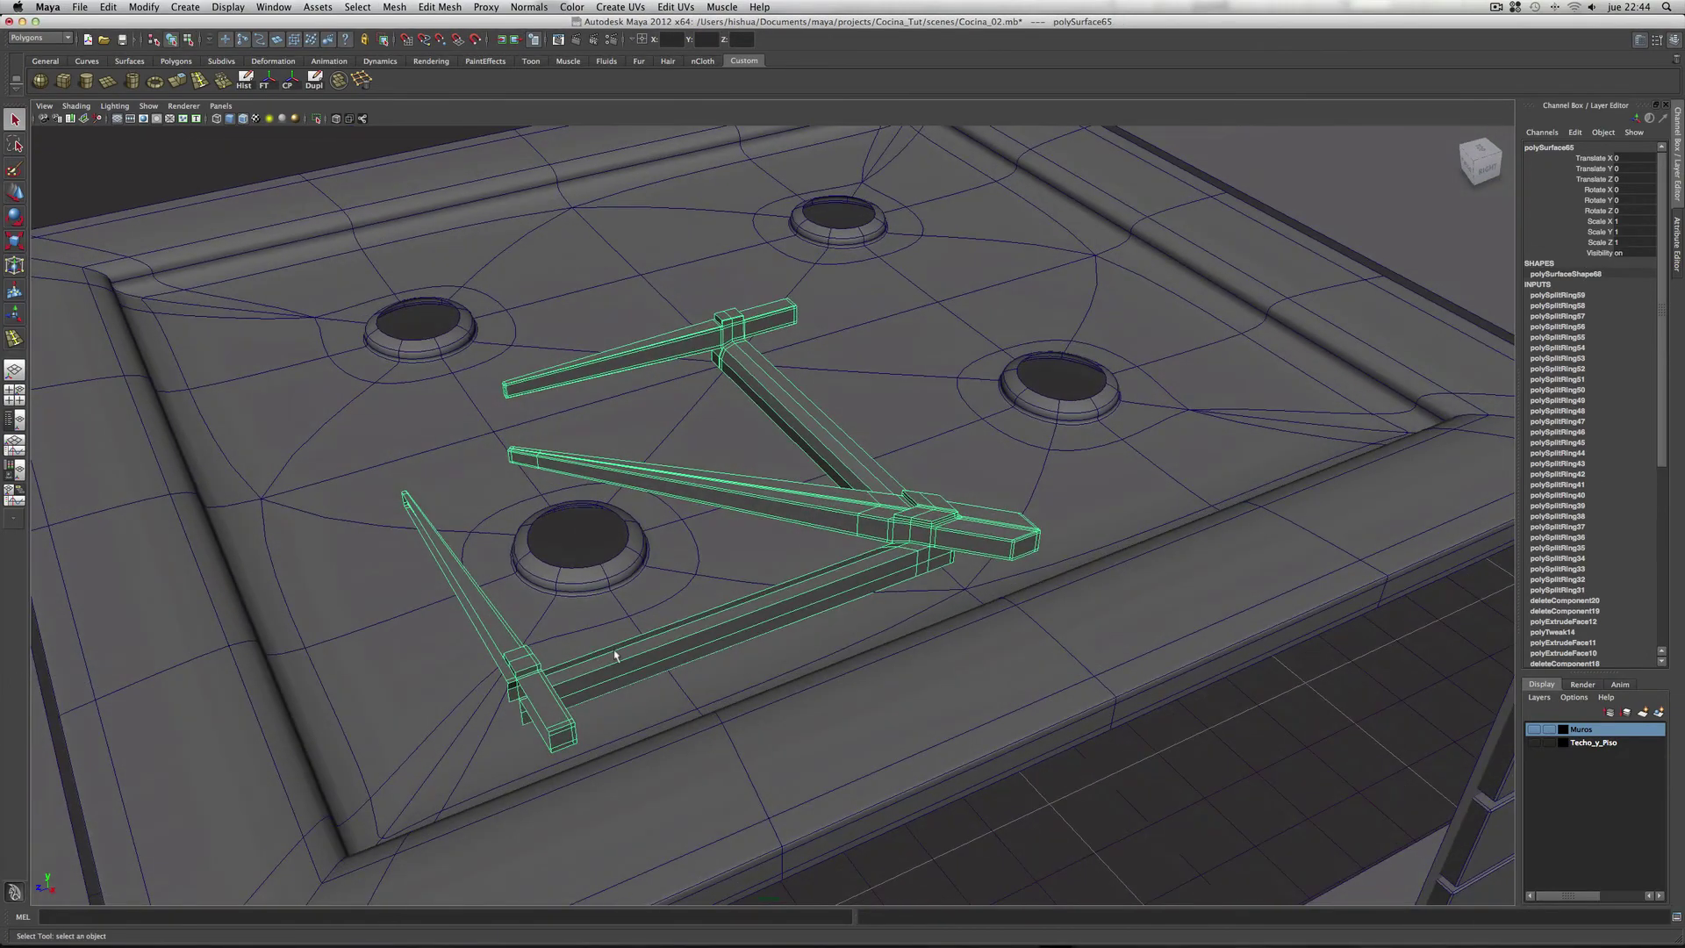
pyautogui.press('3')
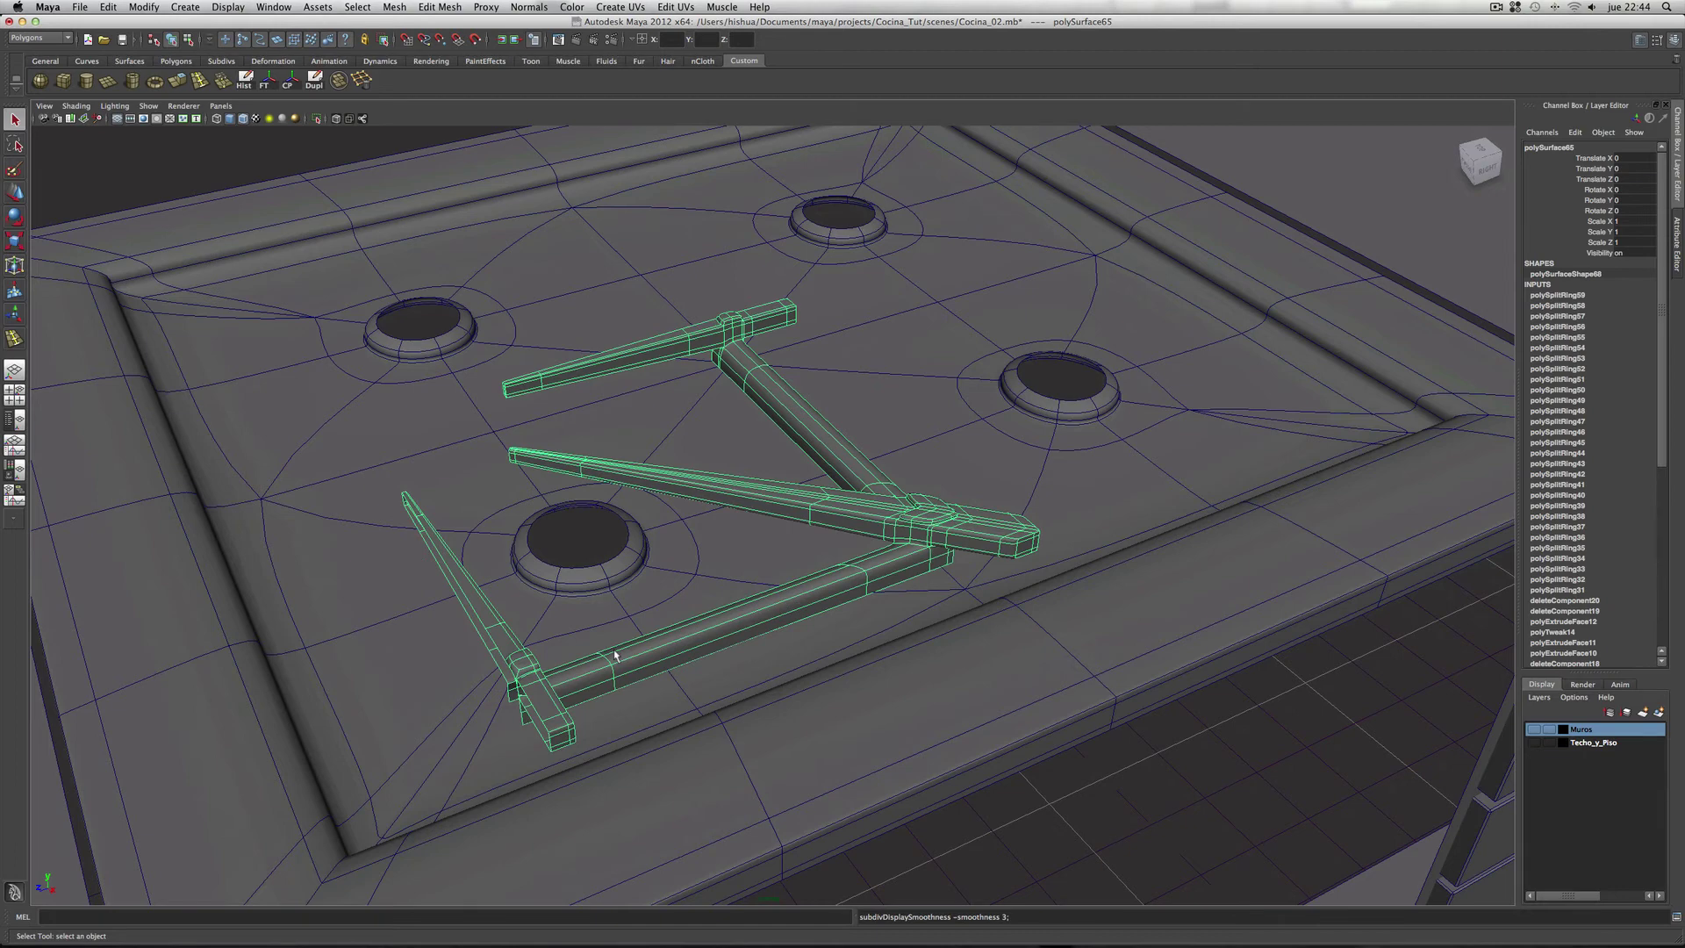
pyautogui.moveTo(660, 609)
pyautogui.keyDown('alt'); pyautogui.mouseDown()
pyautogui.moveTo(744, 556)
pyautogui.moveTo(715, 556)
pyautogui.moveTo(823, 622)
pyautogui.mouseUp(); pyautogui.keyUp('alt')
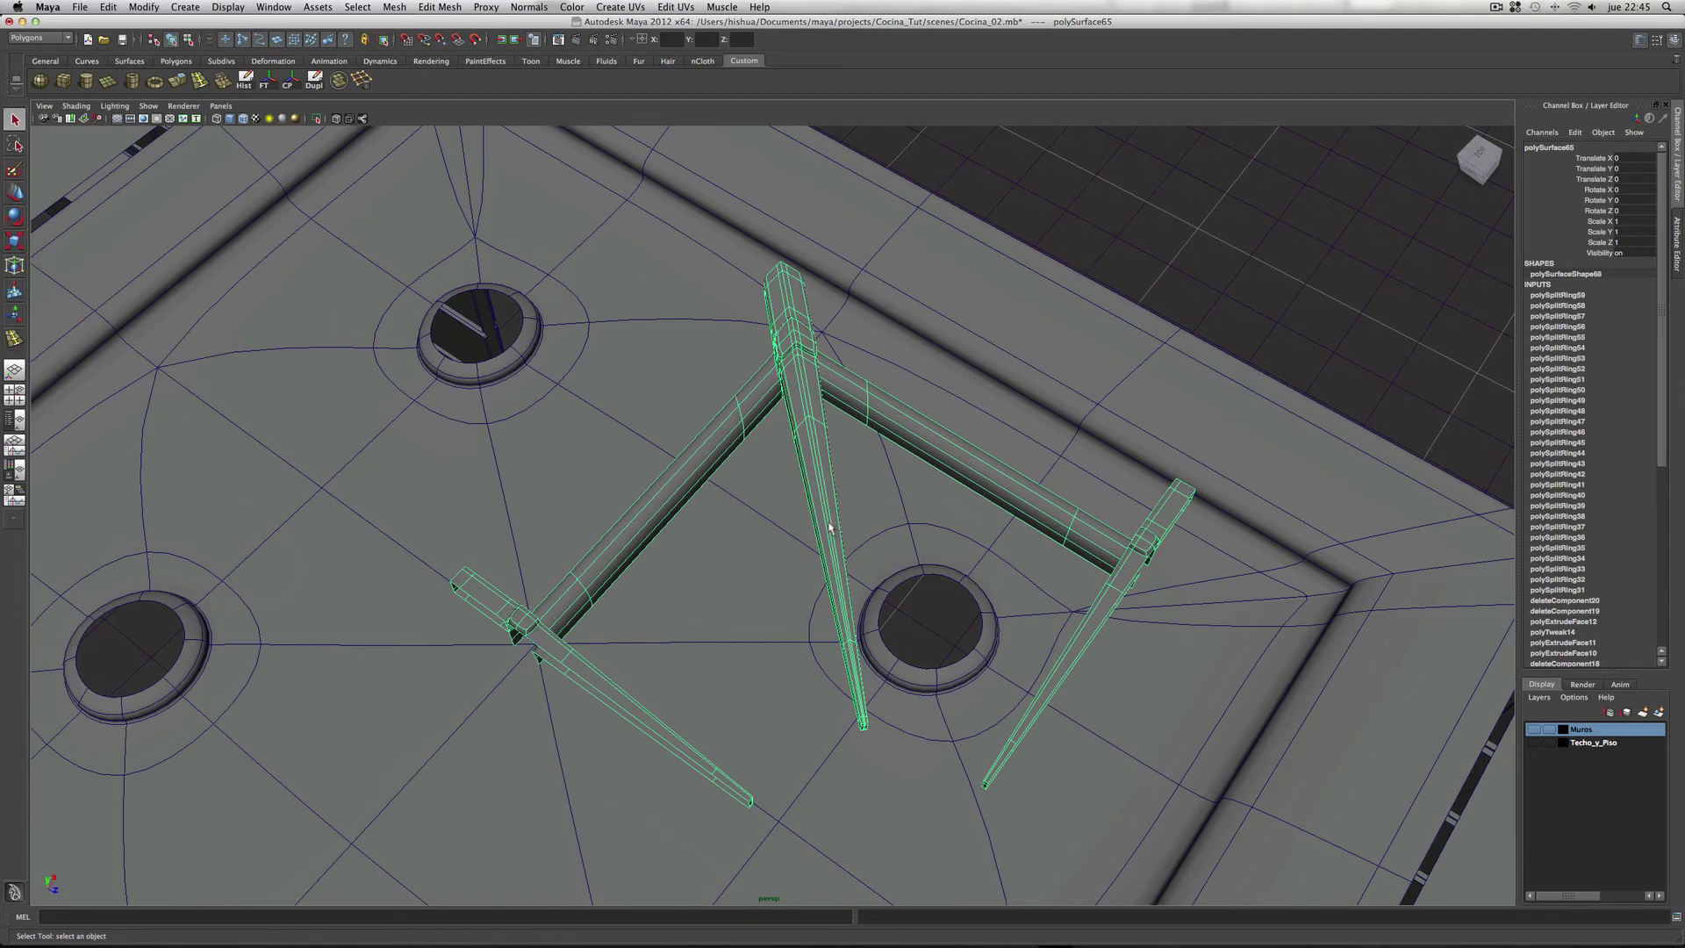
pyautogui.moveTo(829, 526); pyautogui.dragTo(886, 507, button='right')
pyautogui.click(246, 80)
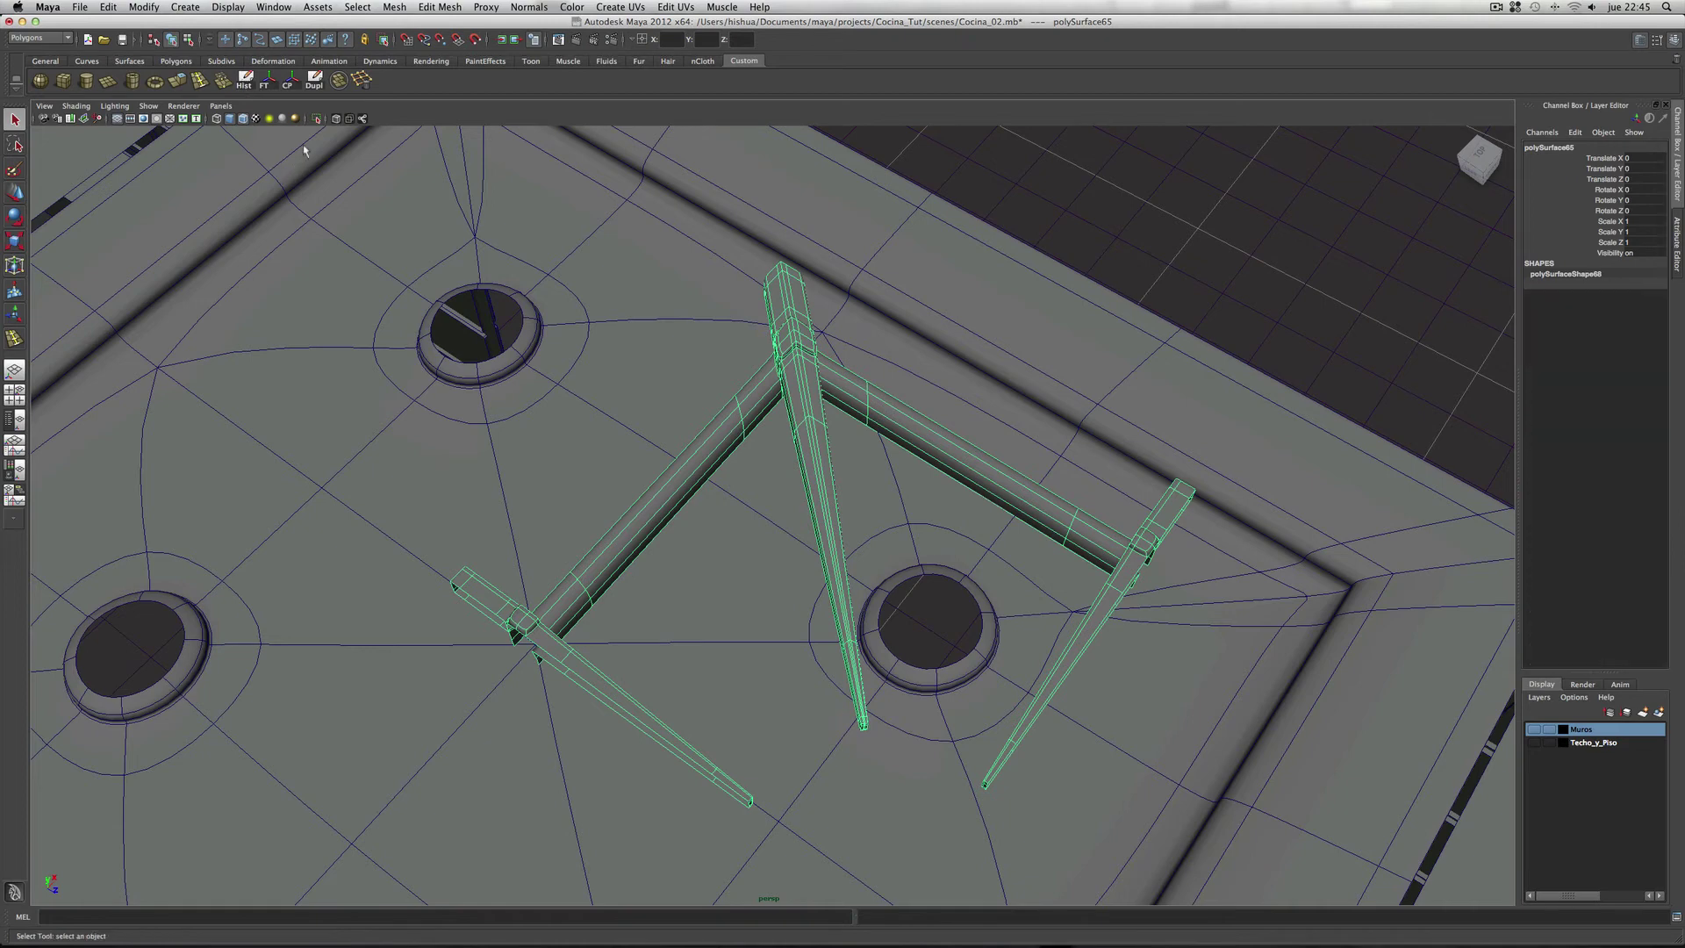
pyautogui.click(265, 83)
pyautogui.keyDown('alt'); pyautogui.moveTo(1081, 706); pyautogui.dragTo(1048, 682); pyautogui.keyUp('alt')
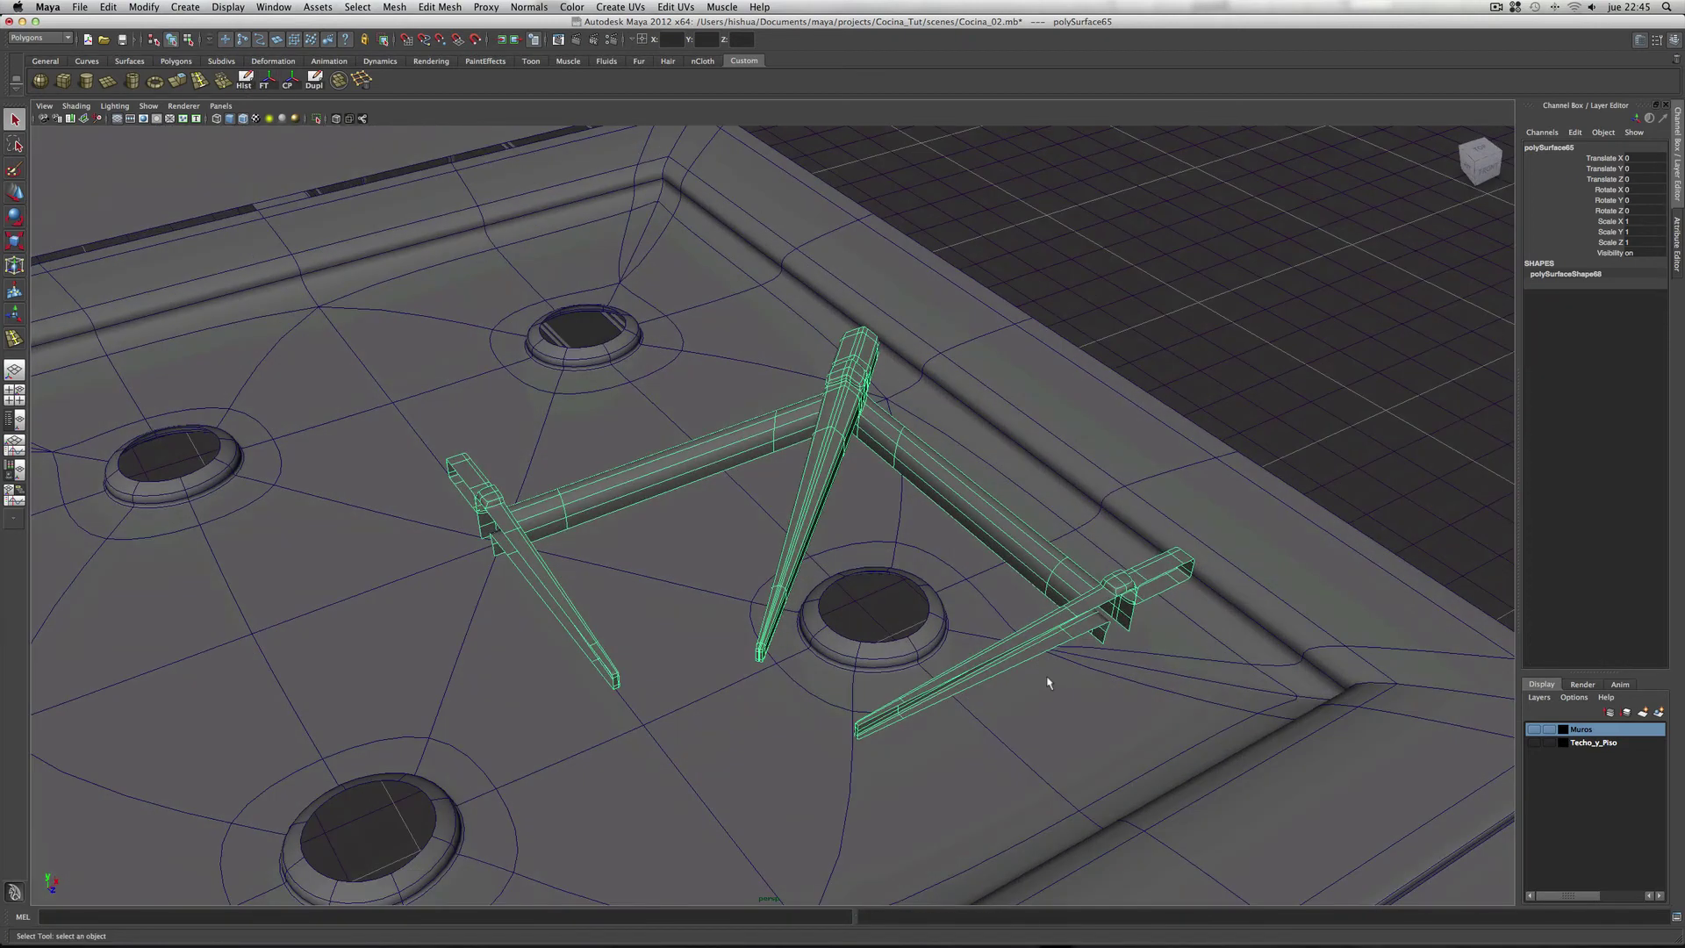
pyautogui.press('1')
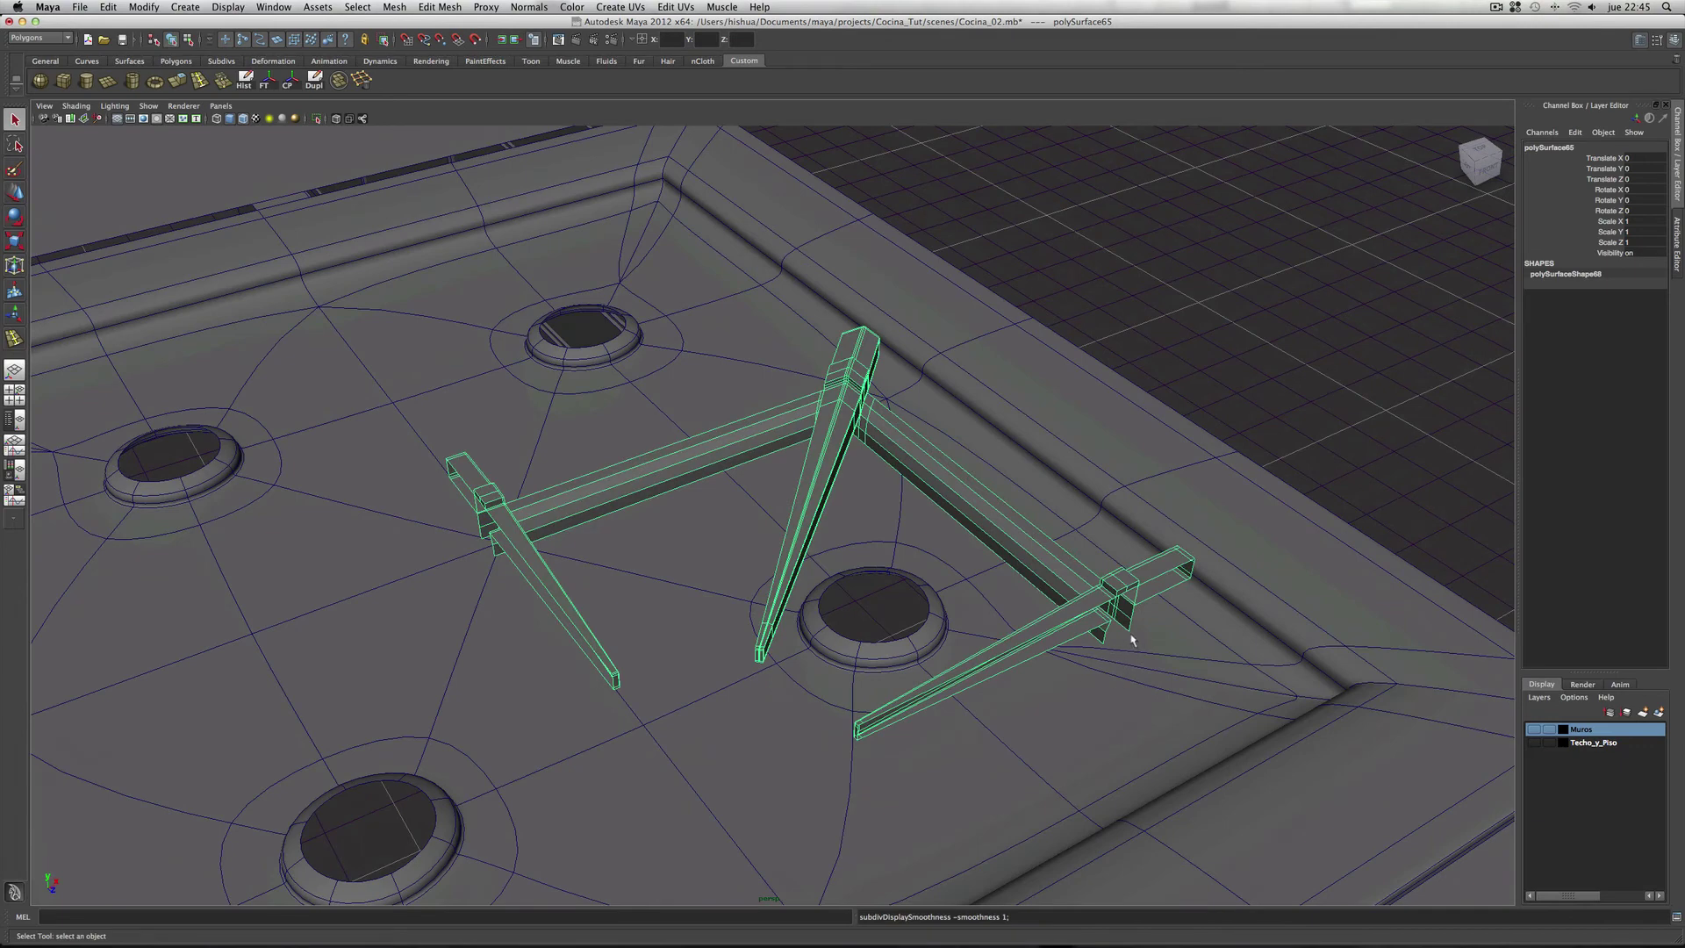
# Step: Center the grate's pivot, then snap it onto an end vertex
pyautogui.click(15, 193)
pyautogui.click(295, 86)
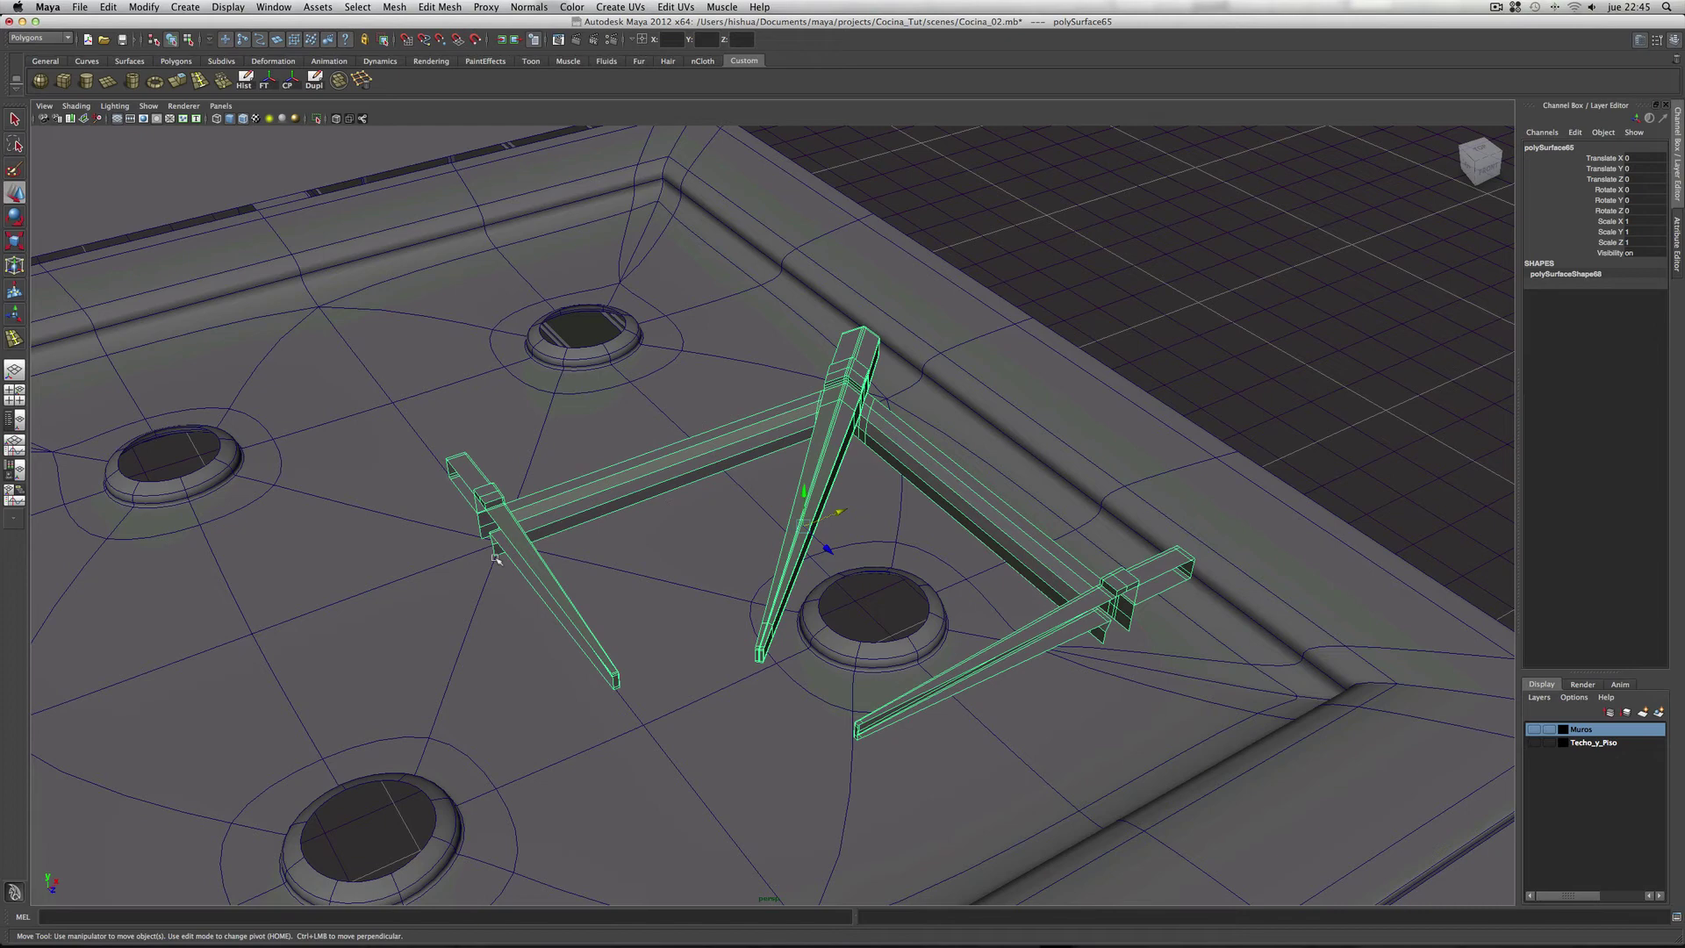
pyautogui.press('Home')
pyautogui.press('v')
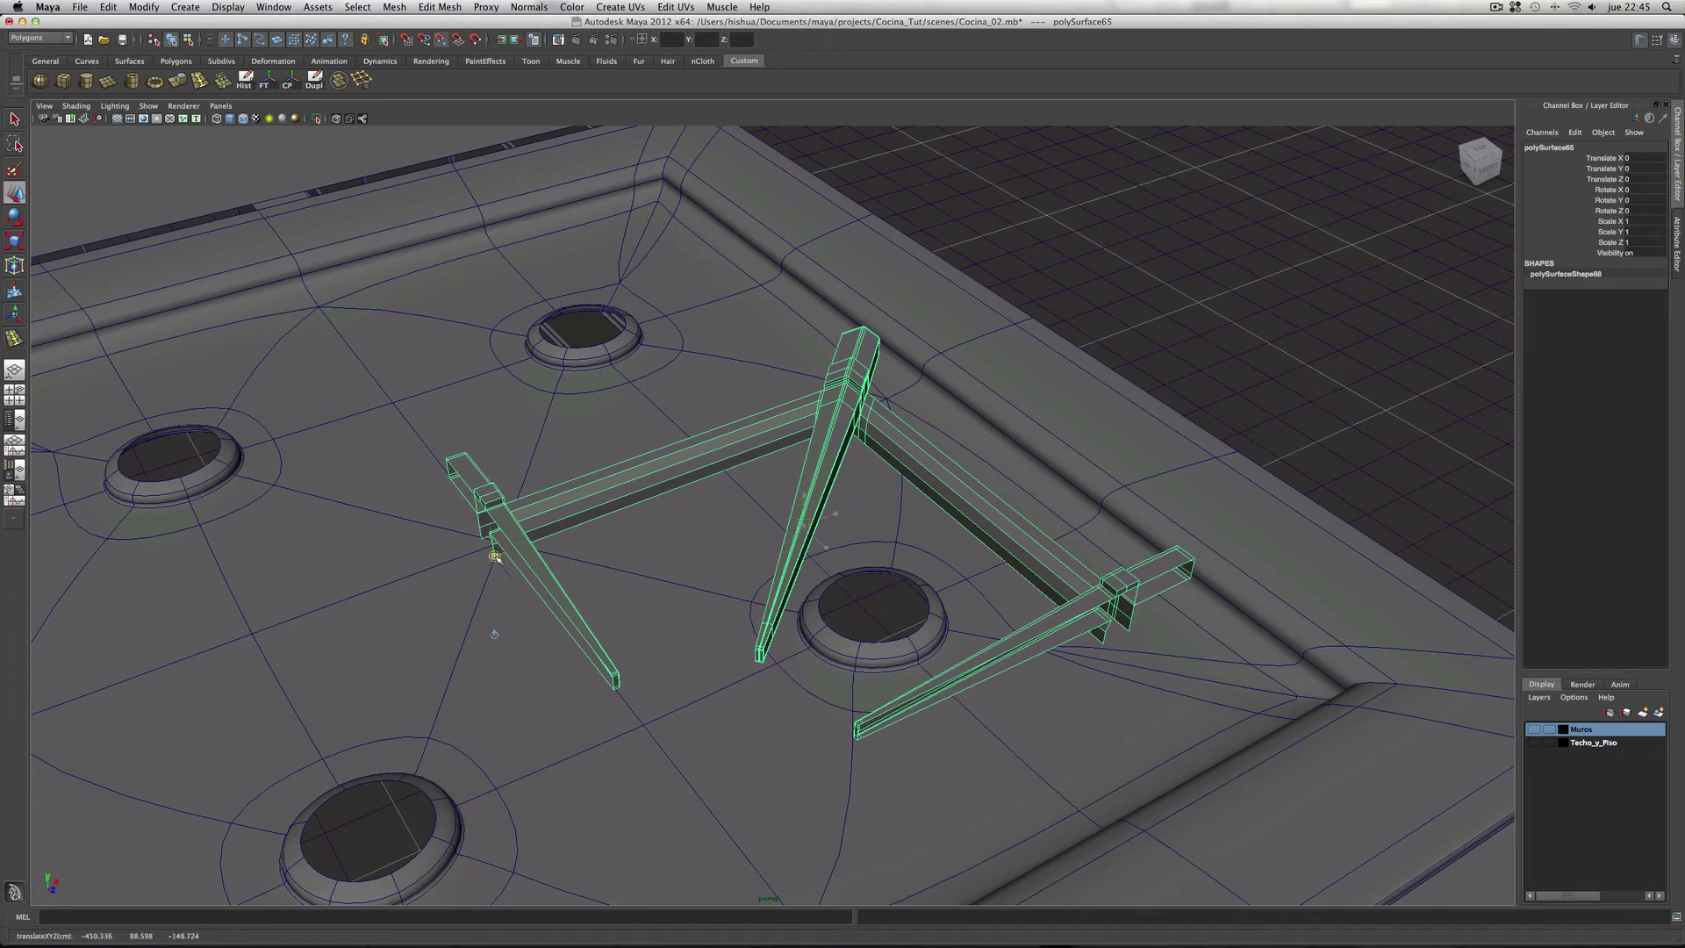
pyautogui.press('Home')
pyautogui.keyDown('alt'); pyautogui.moveTo(645, 670); pyautogui.dragTo(913, 702); pyautogui.keyUp('alt')
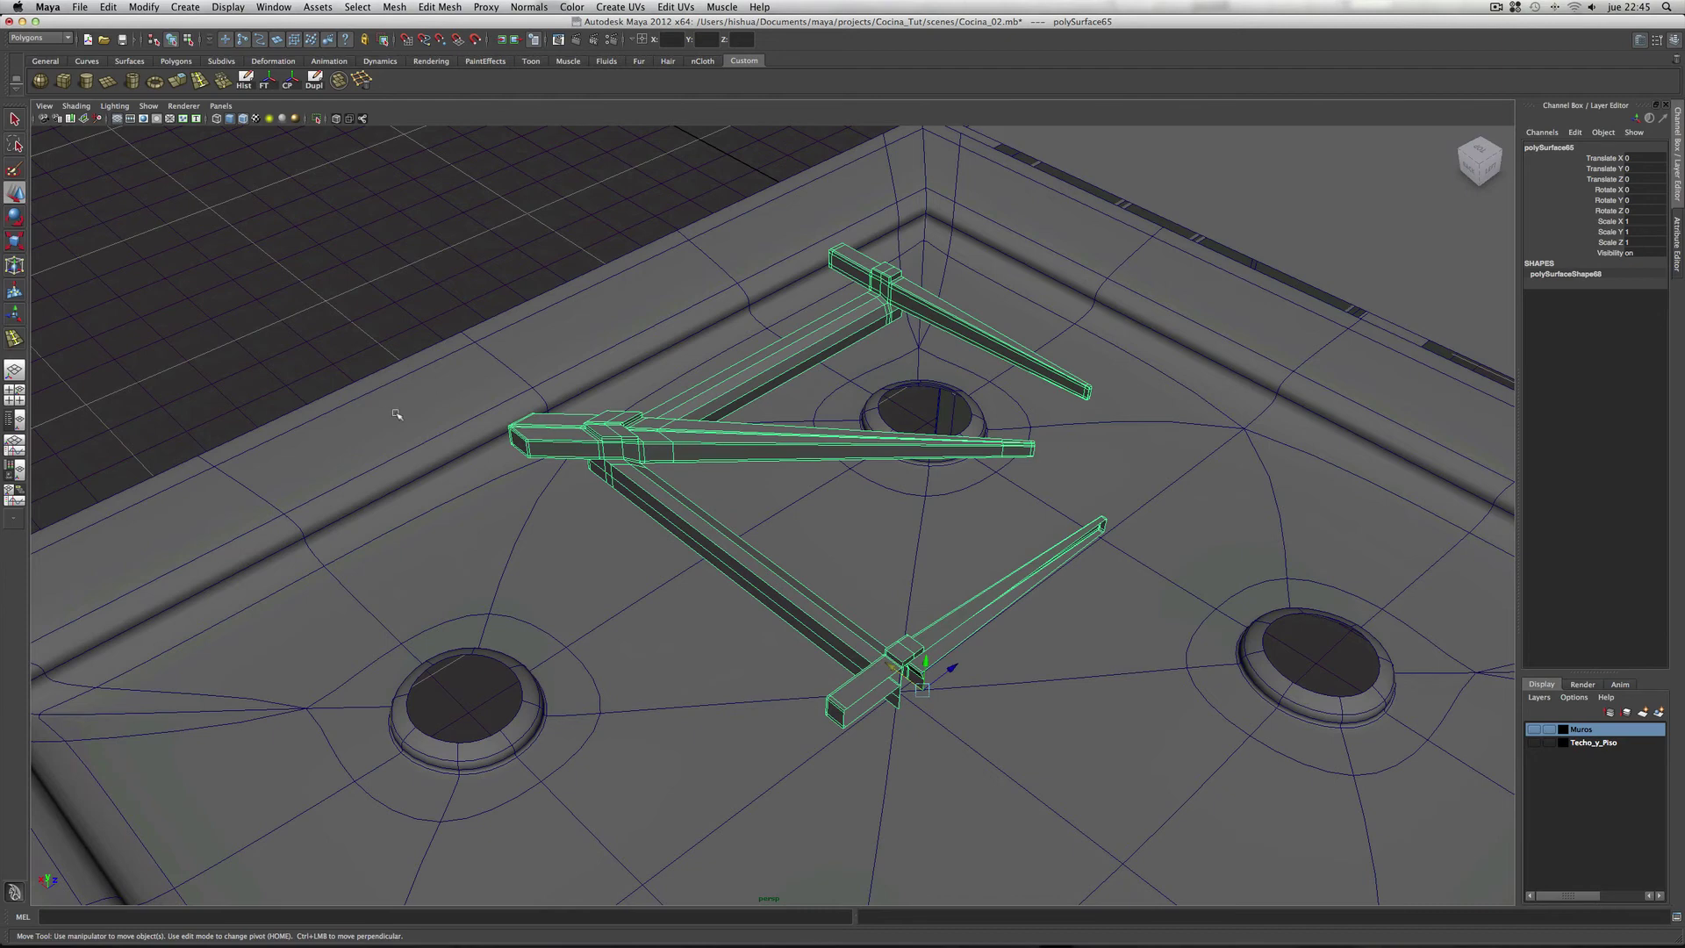
# Step: Duplicate the grate, mirror the copy with Scale X -1, and combine both halves
pyautogui.click(313, 81)
pyautogui.click(1637, 221)
pyautogui.write('-1')
pyautogui.press('Return')
pyautogui.keyDown('alt'); pyautogui.moveTo(1050, 696); pyautogui.dragTo(1156, 696); pyautogui.keyUp('alt')
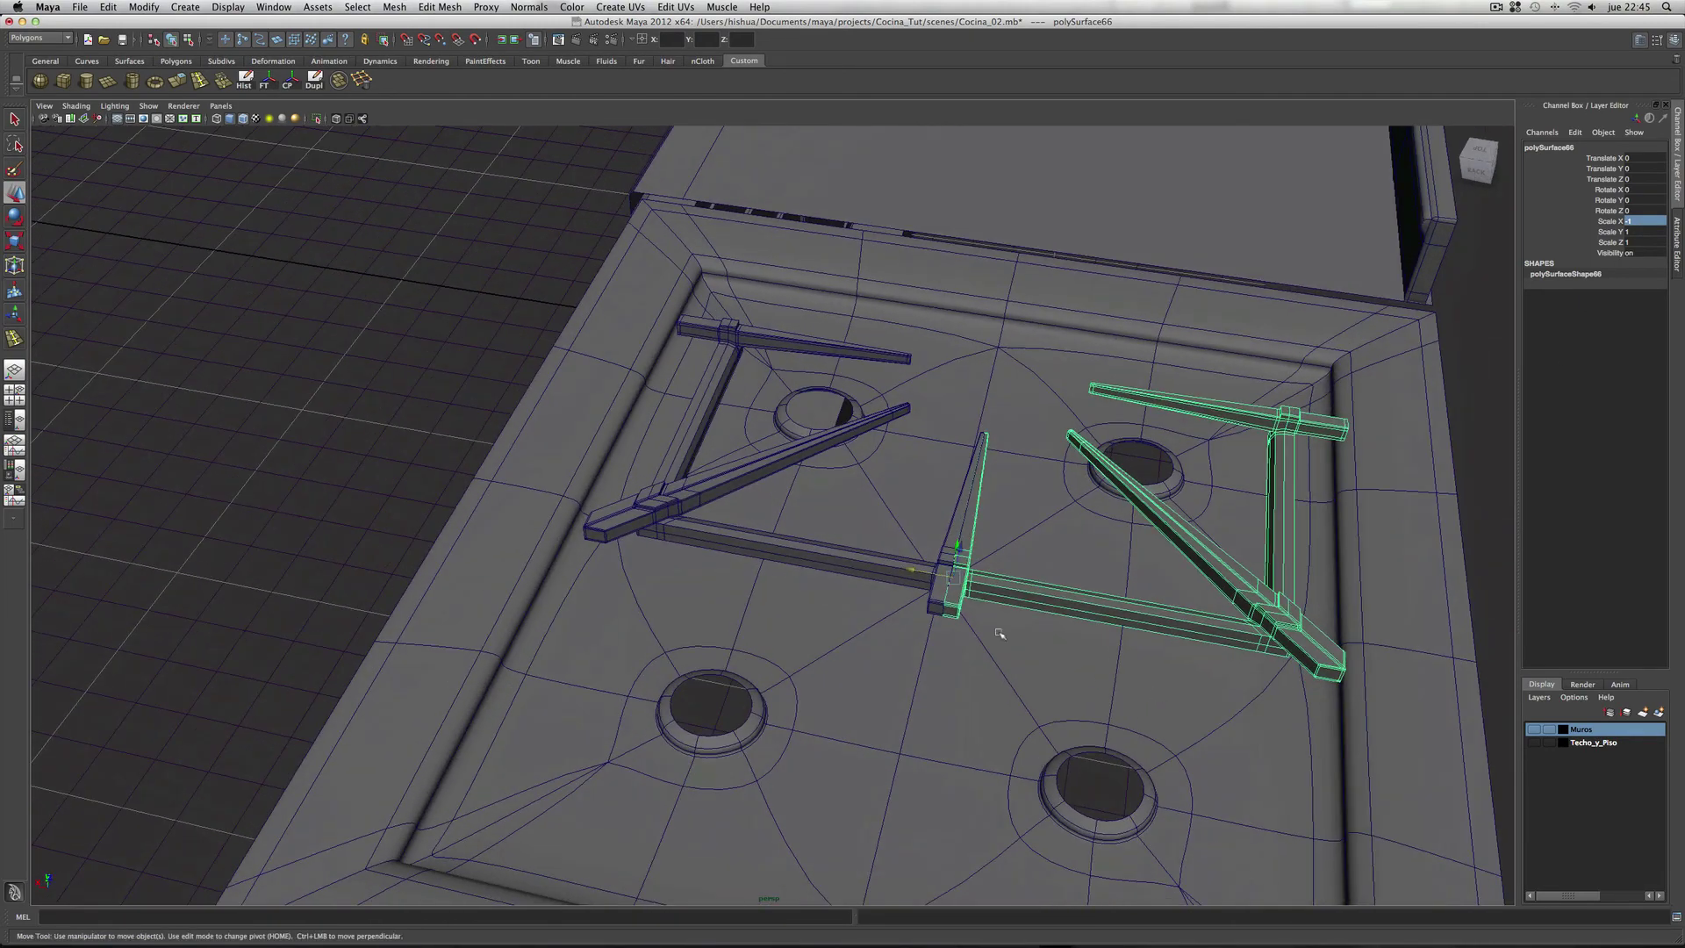
pyautogui.keyDown('shift'); pyautogui.click(882, 564); pyautogui.keyUp('shift')
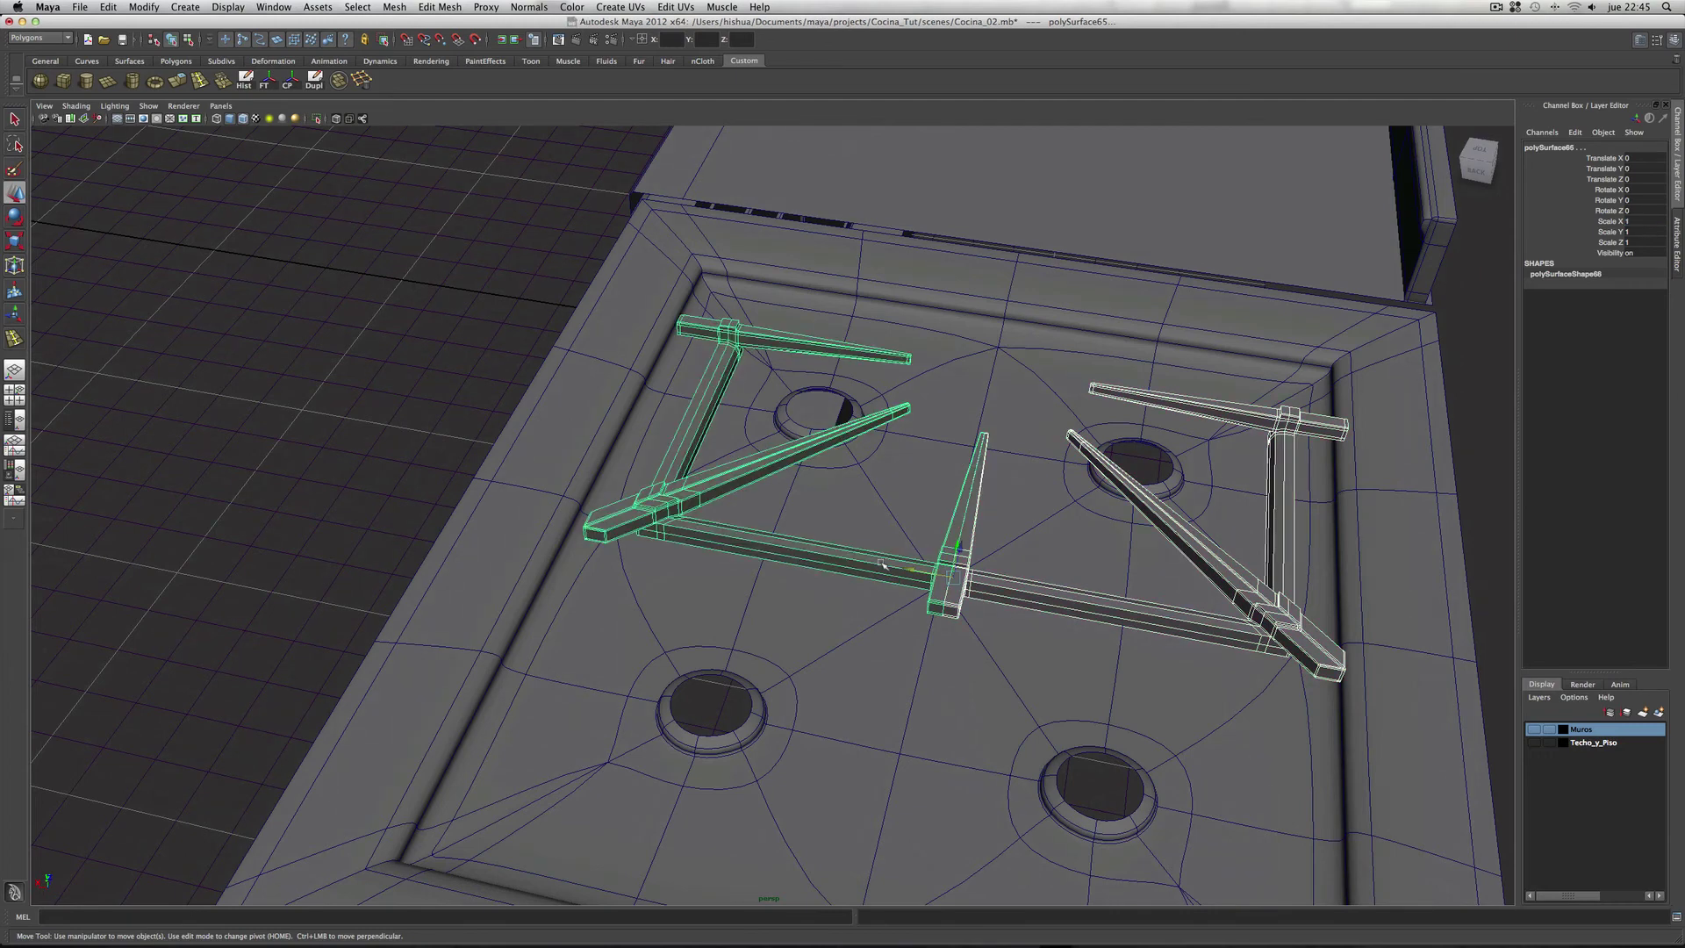
pyautogui.click(338, 79)
pyautogui.moveTo(963, 566); pyautogui.dragTo(926, 552, button='right')
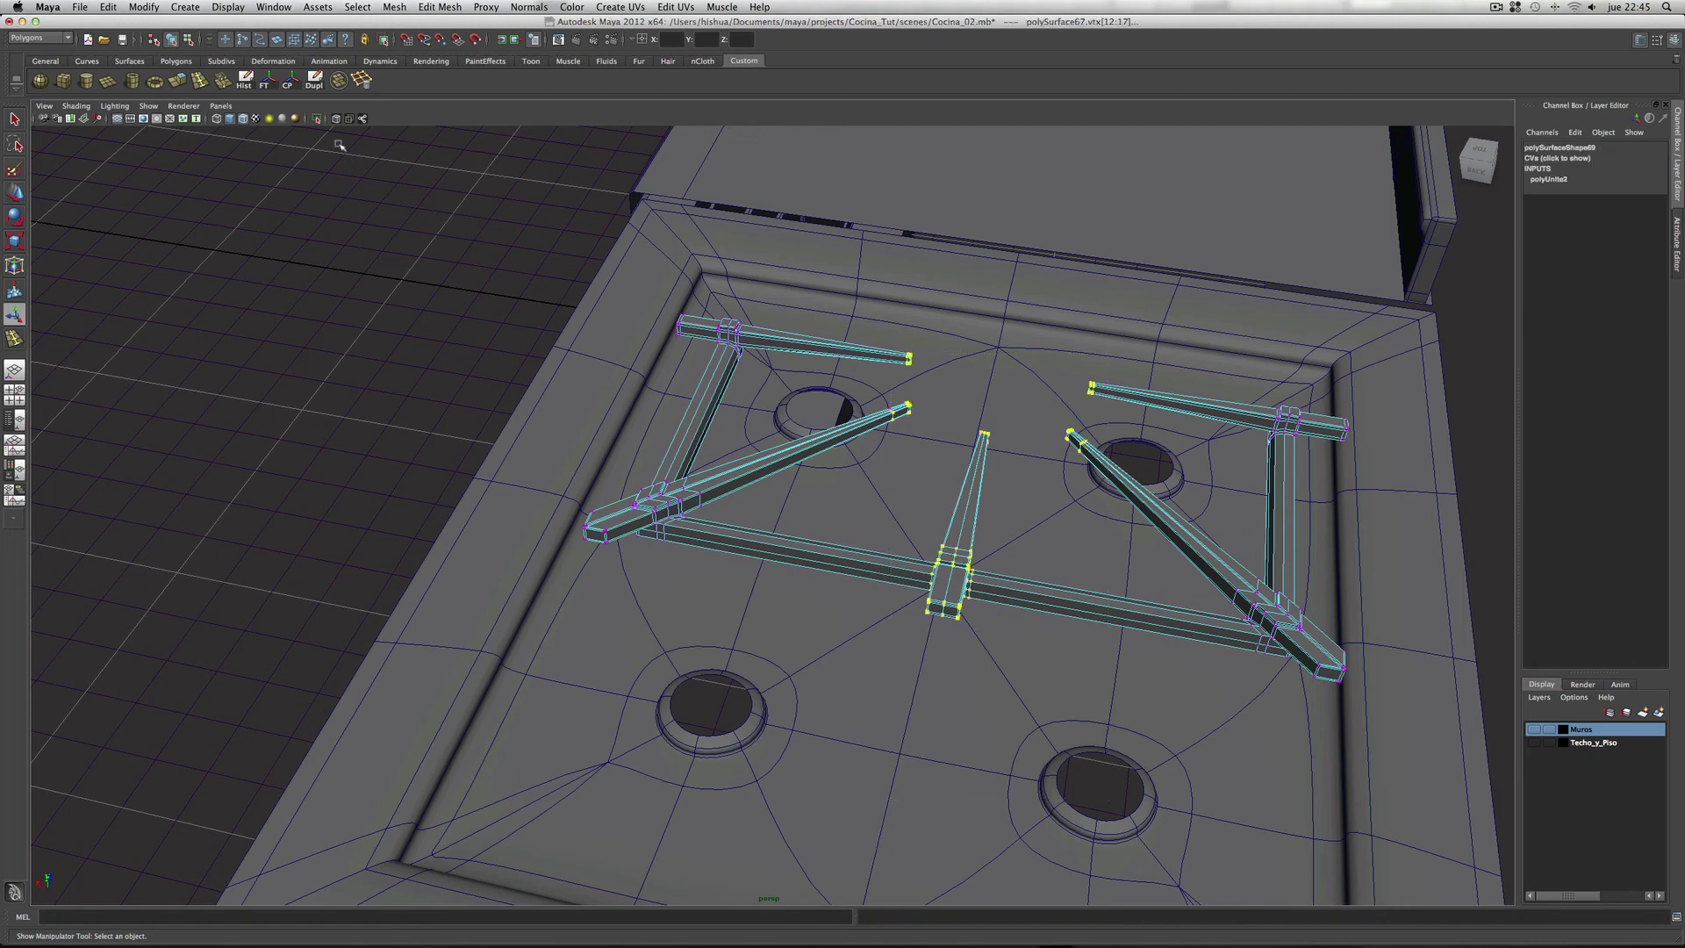
# Step: Merge the seam vertices, test-move a junction vertex and undo, then return to object mode
pyautogui.click(225, 84)
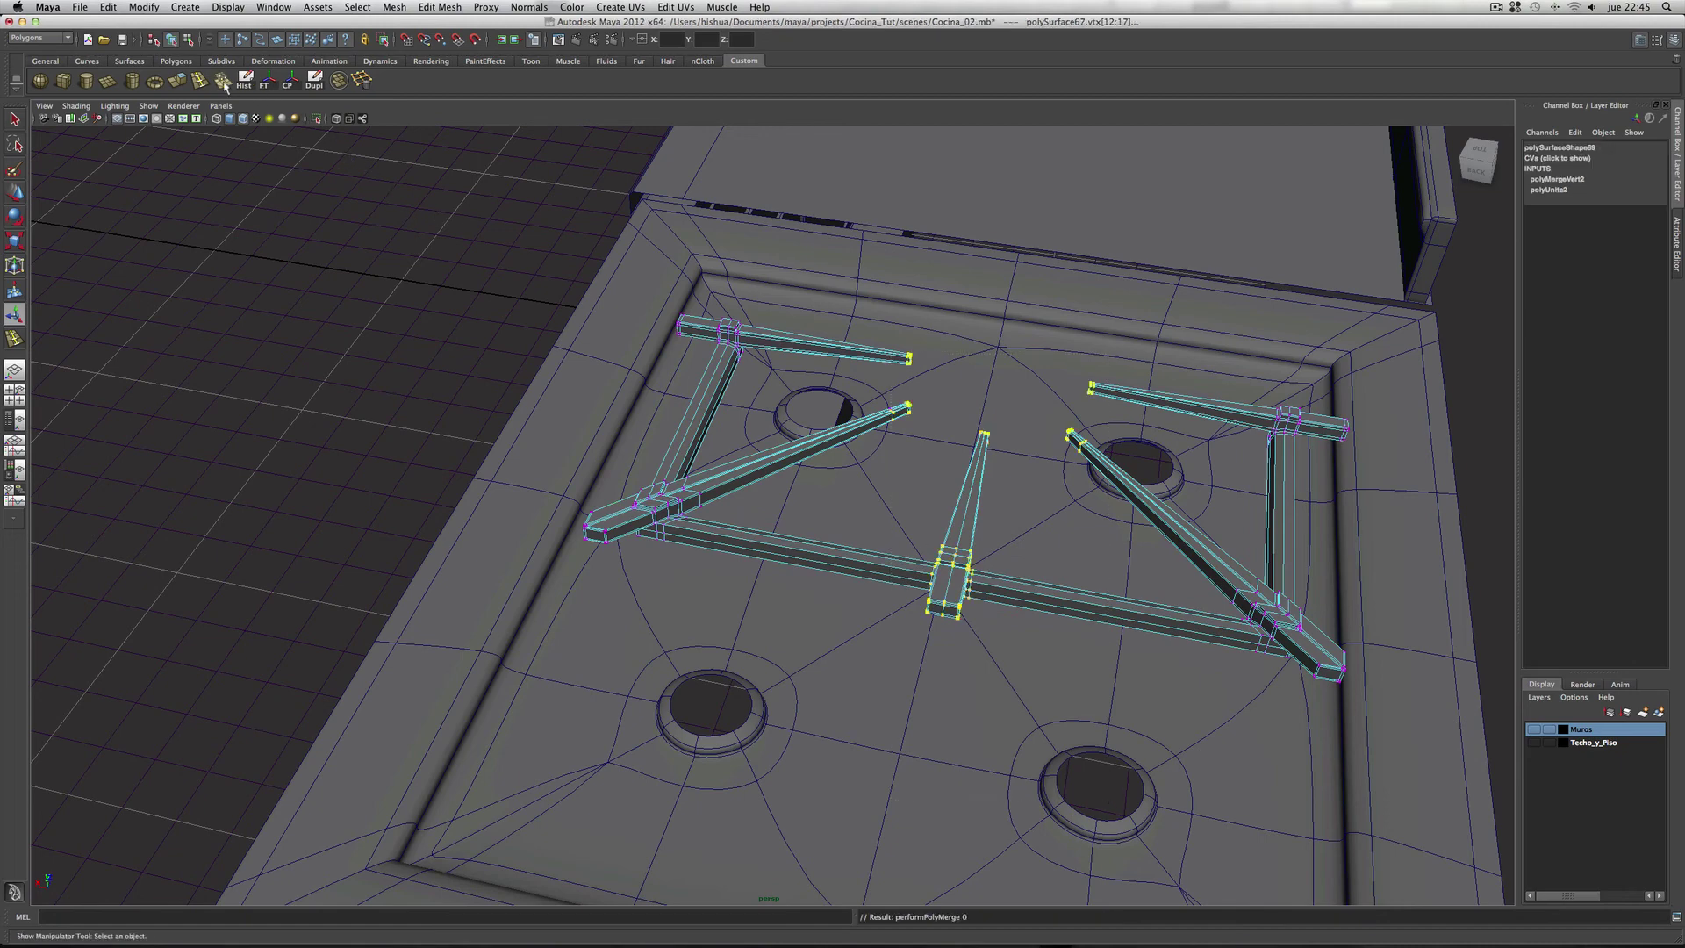
pyautogui.moveTo(797, 661)
pyautogui.keyDown('alt'); pyautogui.mouseDown()
pyautogui.moveTo(1359, 682)
pyautogui.moveTo(940, 543)
pyautogui.mouseUp(); pyautogui.keyUp('alt')
pyautogui.scroll(10, 1305, 678)
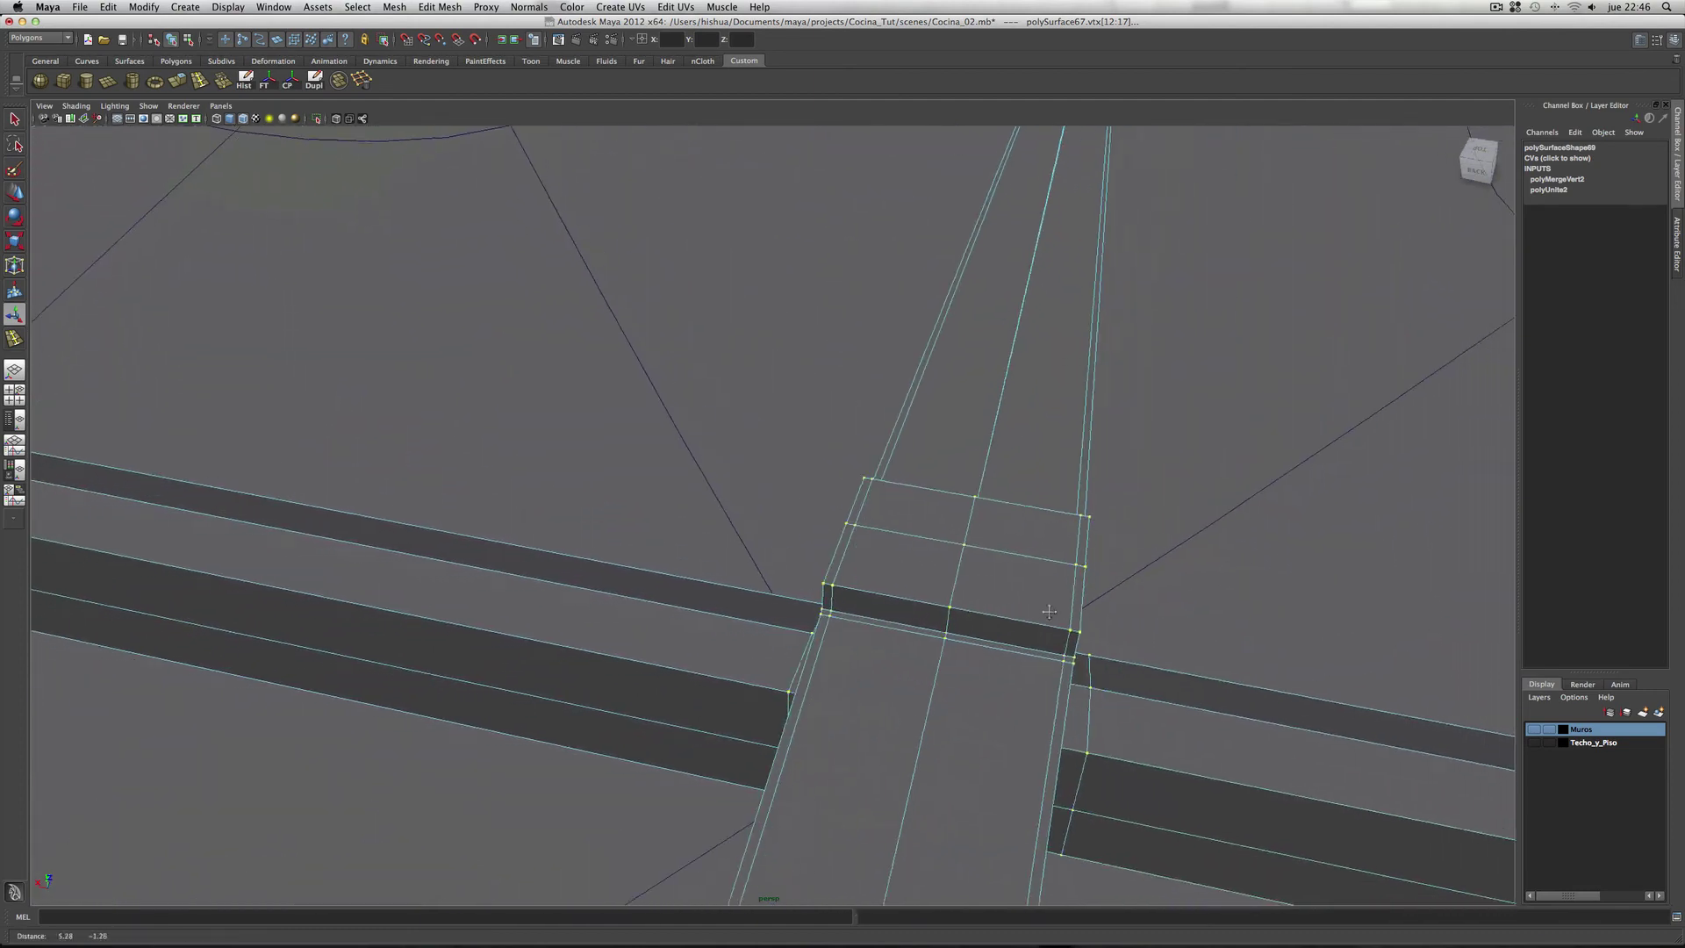
pyautogui.click(929, 518)
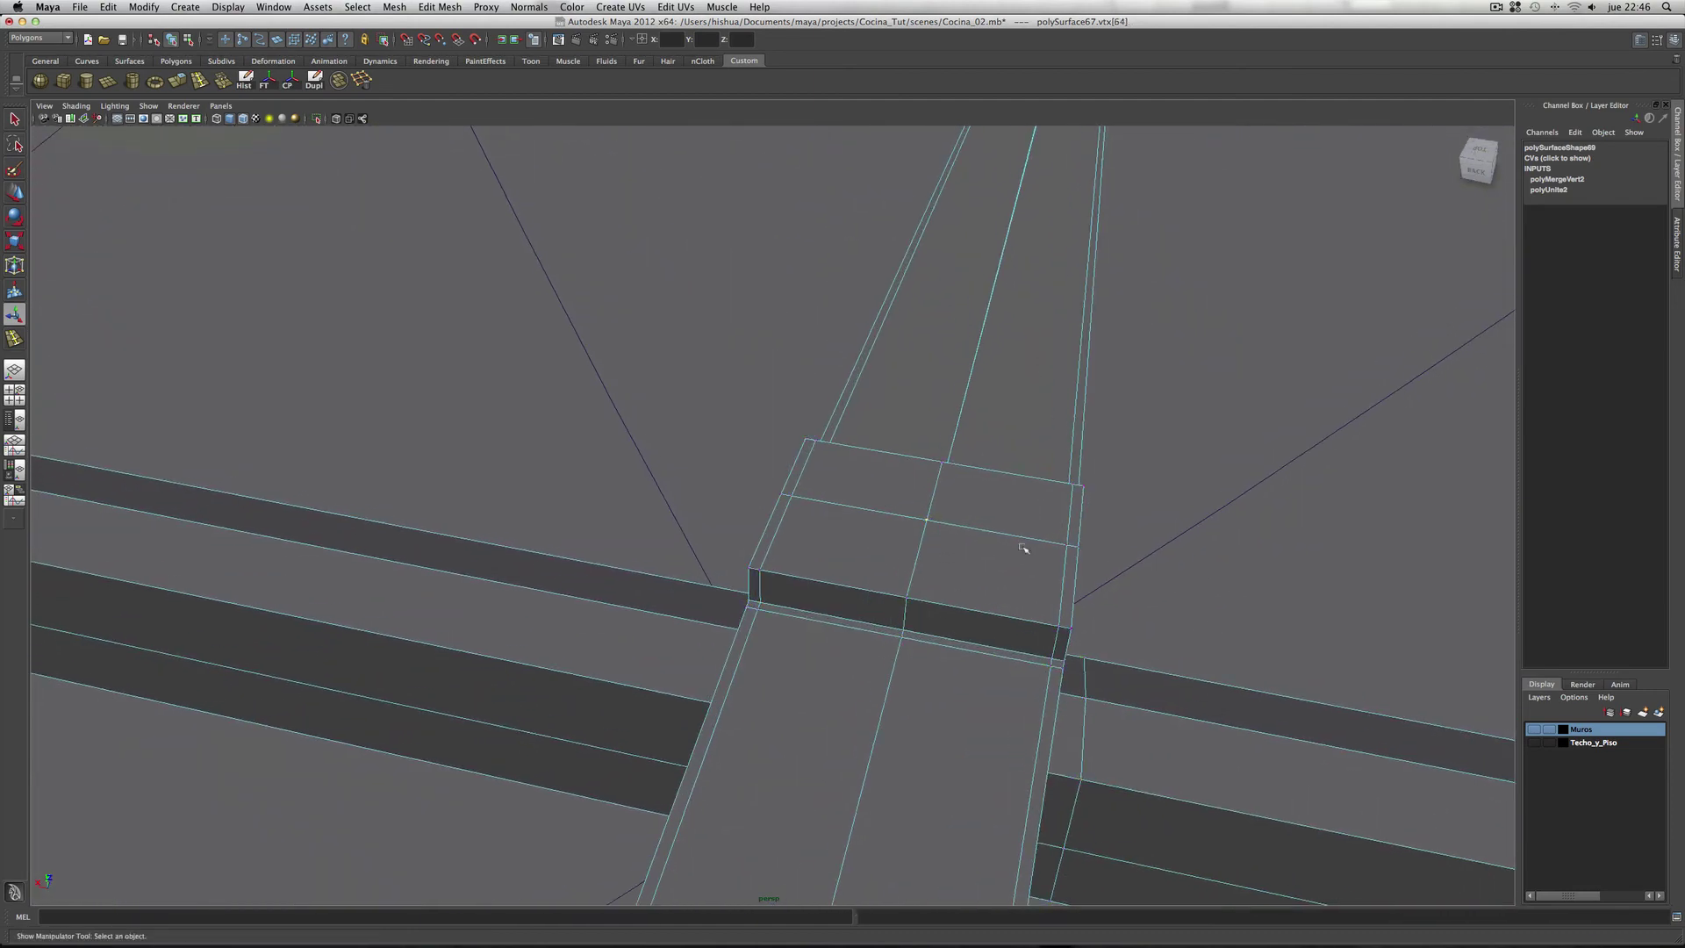
pyautogui.press('w')
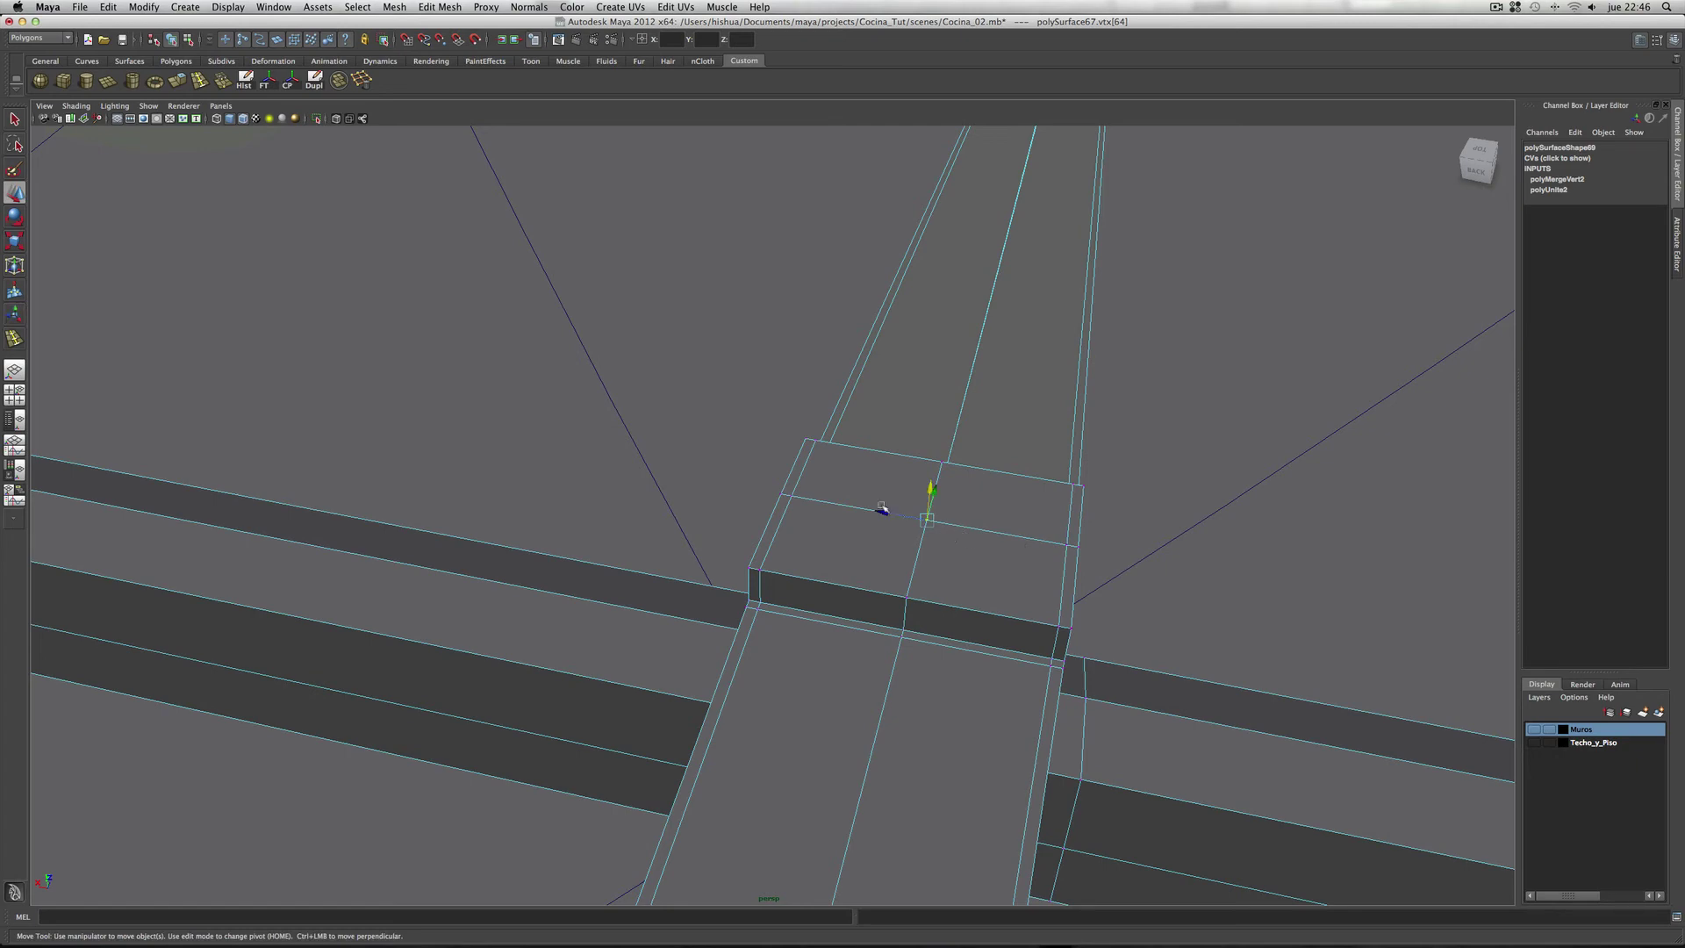
pyautogui.moveTo(886, 504)
pyautogui.mouseDown()
pyautogui.moveTo(1071, 554)
pyautogui.moveTo(948, 531)
pyautogui.mouseUp()
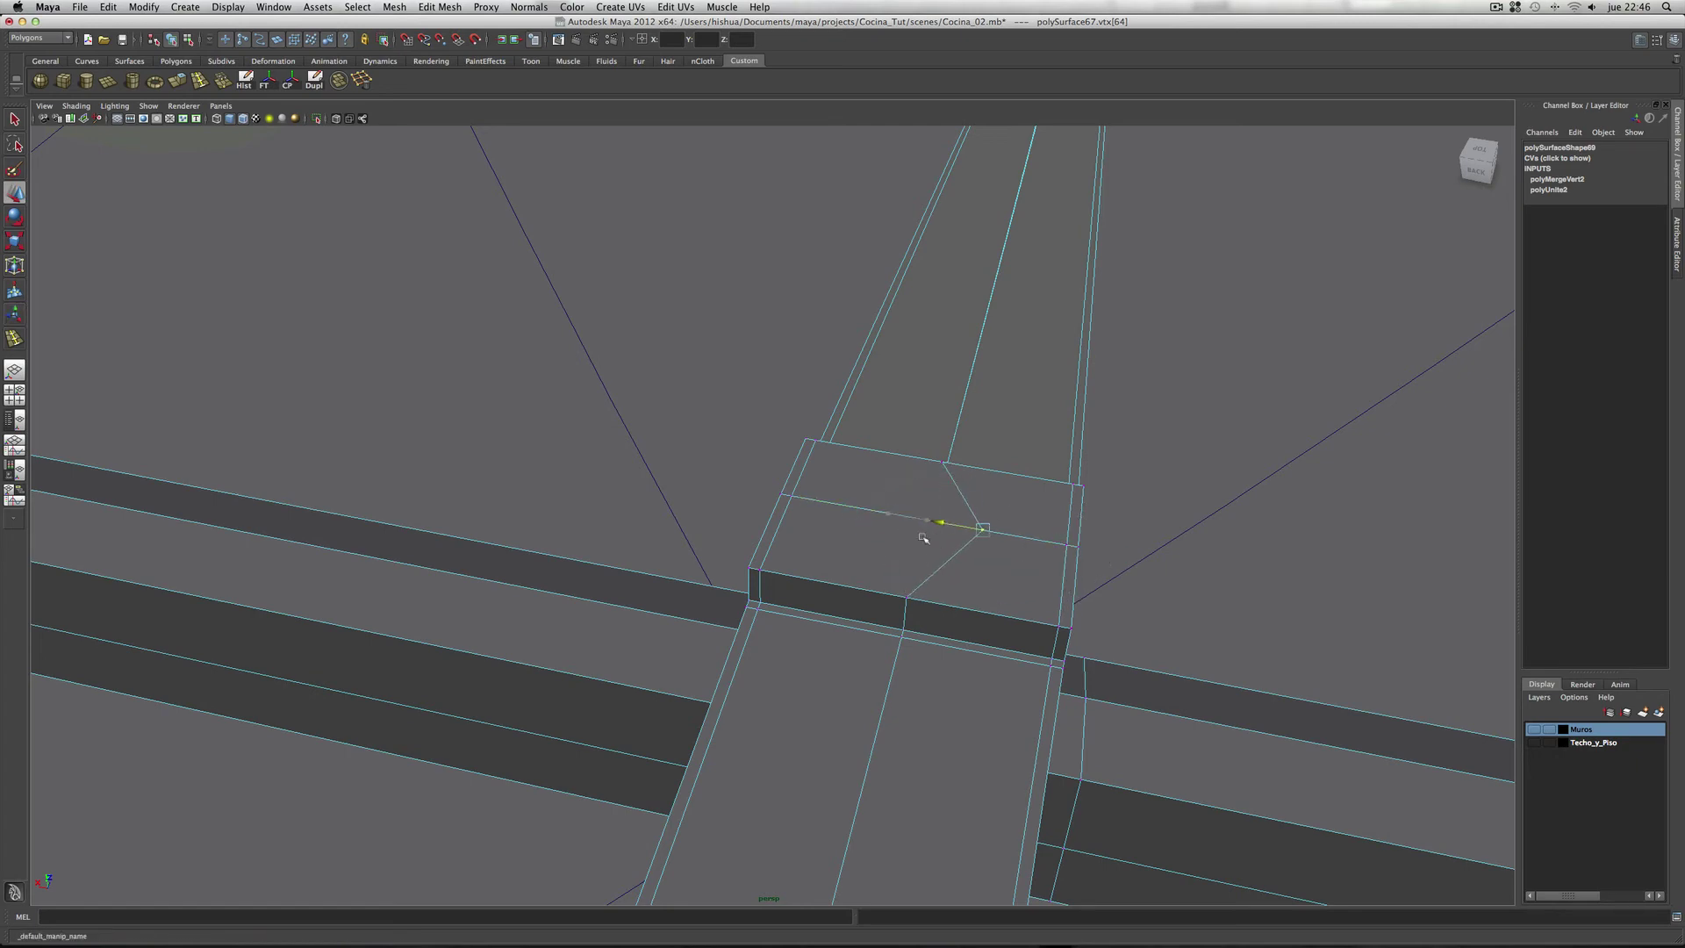
pyautogui.hotkey('ctrl', 'z')
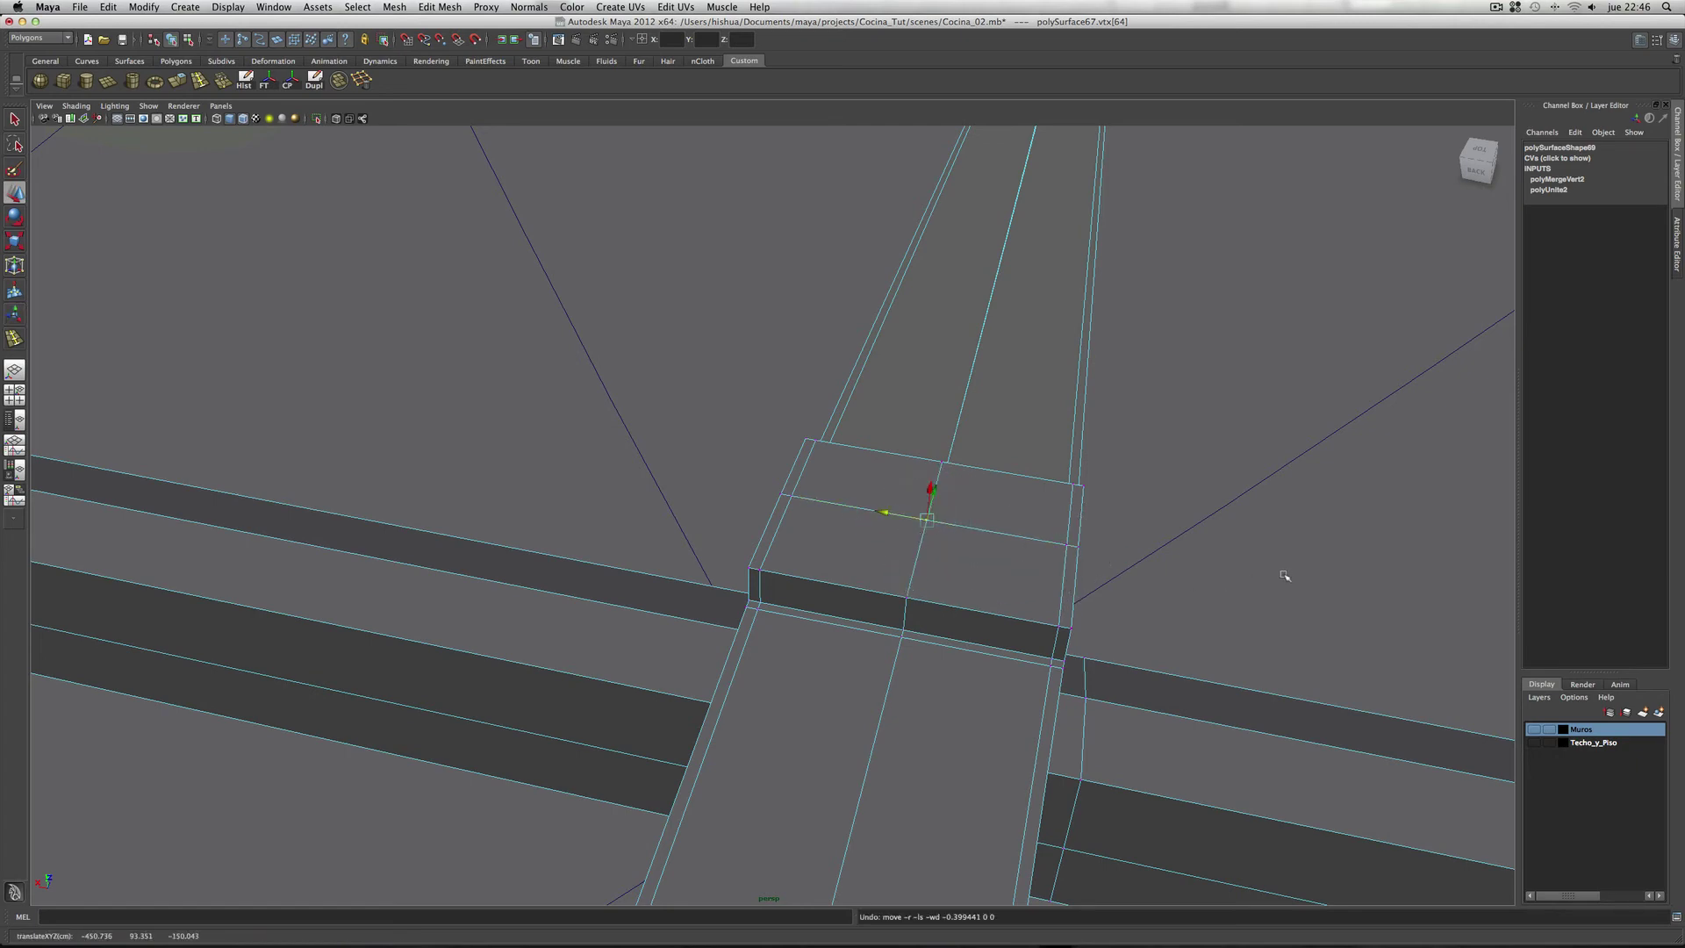
pyautogui.keyDown('alt'); pyautogui.moveTo(1284, 576); pyautogui.dragTo(1147, 552); pyautogui.keyUp('alt')
pyautogui.scroll(-3, 1004, 538)
pyautogui.scroll(2, 1053, 548)
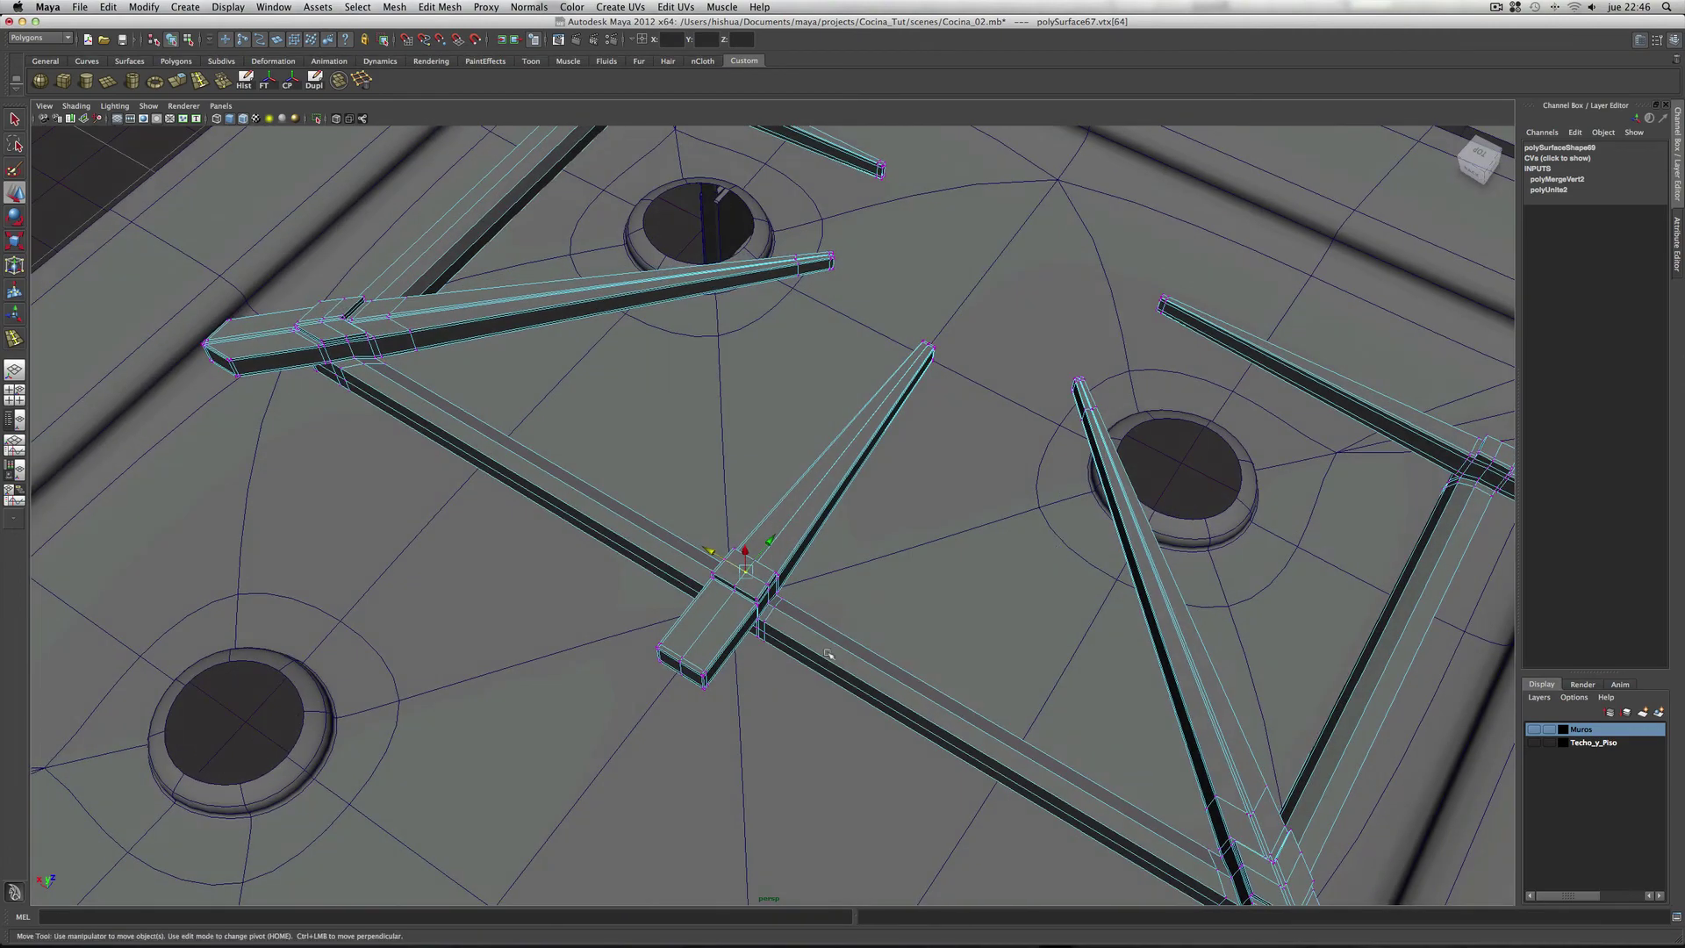
pyautogui.moveTo(828, 653); pyautogui.dragTo(859, 638, button='right')
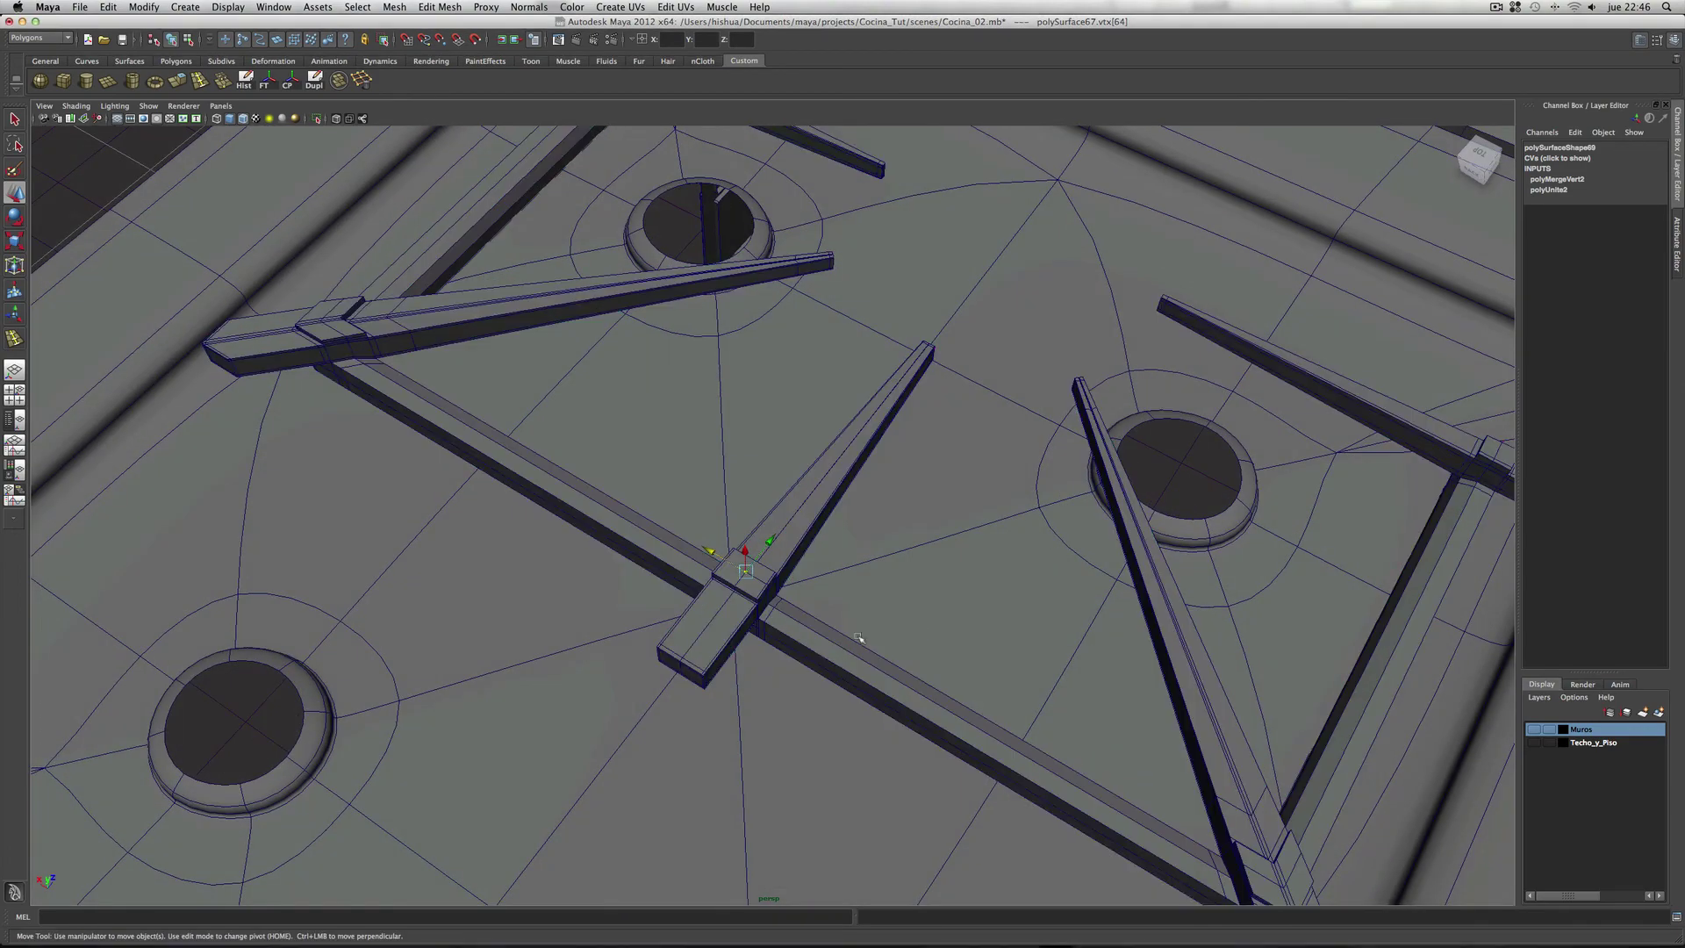
pyautogui.keyDown('alt'); pyautogui.moveTo(917, 624); pyautogui.dragTo(942, 594); pyautogui.keyUp('alt')
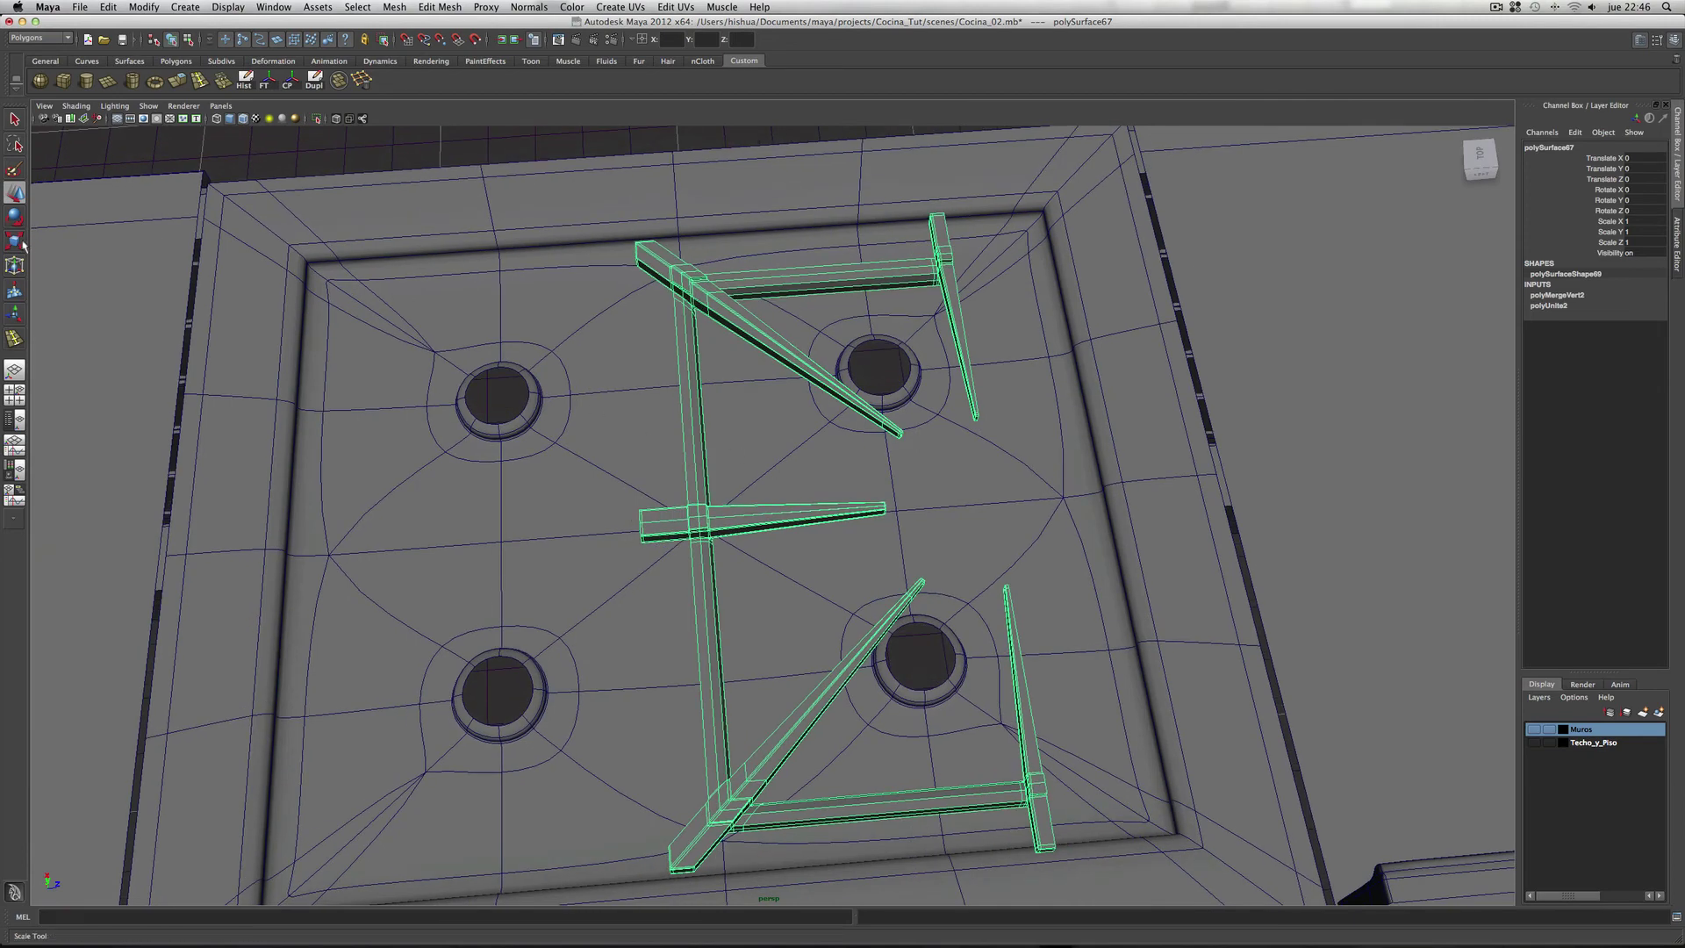
# Step: Slide the grate left over the left burners and snap its pivot to the front bar's corner
pyautogui.click(17, 198)
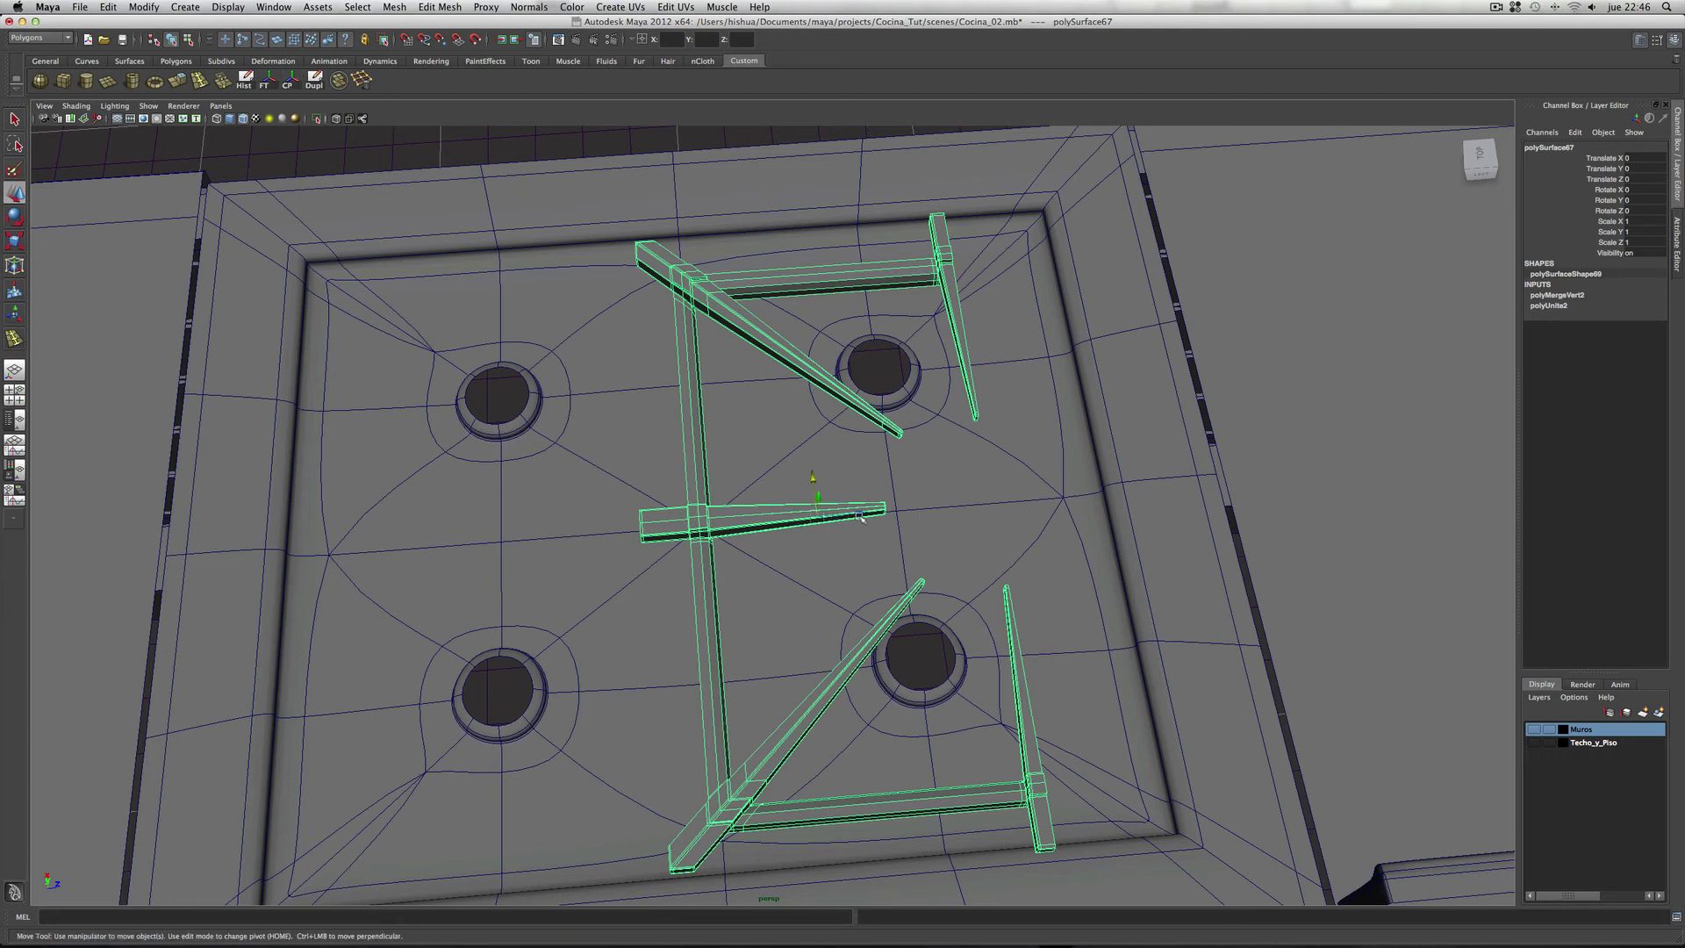
pyautogui.moveTo(860, 518); pyautogui.dragTo(617, 525, button='middle')
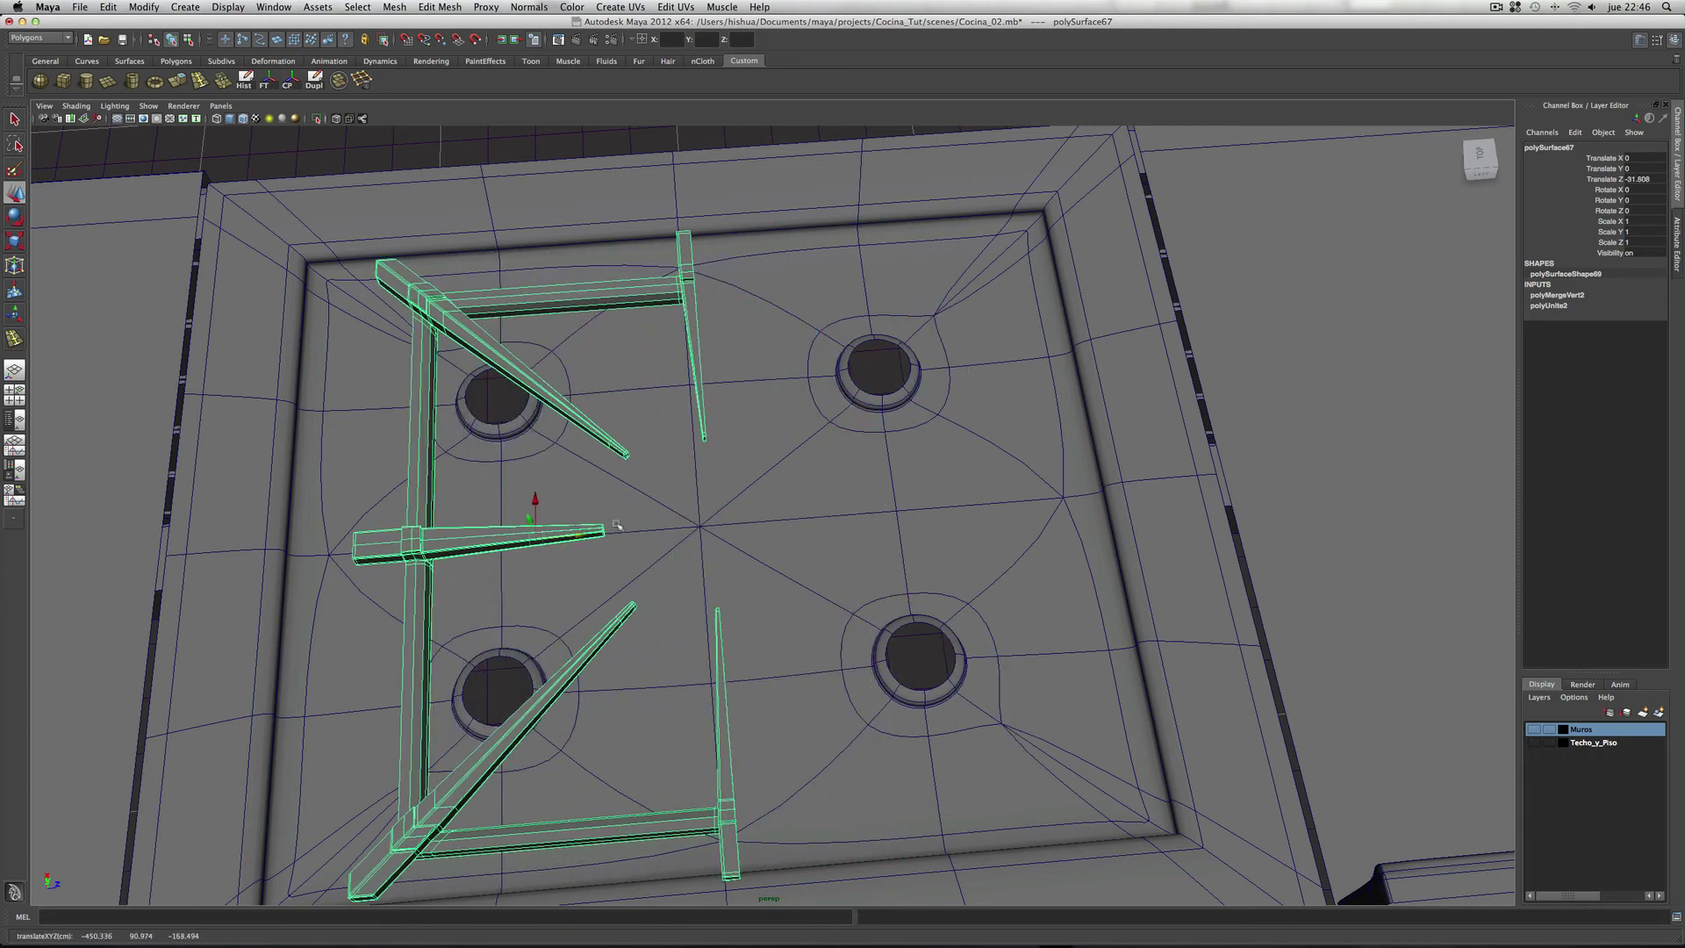
pyautogui.scroll(-3, 617, 525)
pyautogui.moveTo(681, 523)
pyautogui.keyDown('alt'); pyautogui.mouseDown()
pyautogui.moveTo(741, 535)
pyautogui.moveTo(785, 497)
pyautogui.mouseUp(); pyautogui.keyUp('alt')
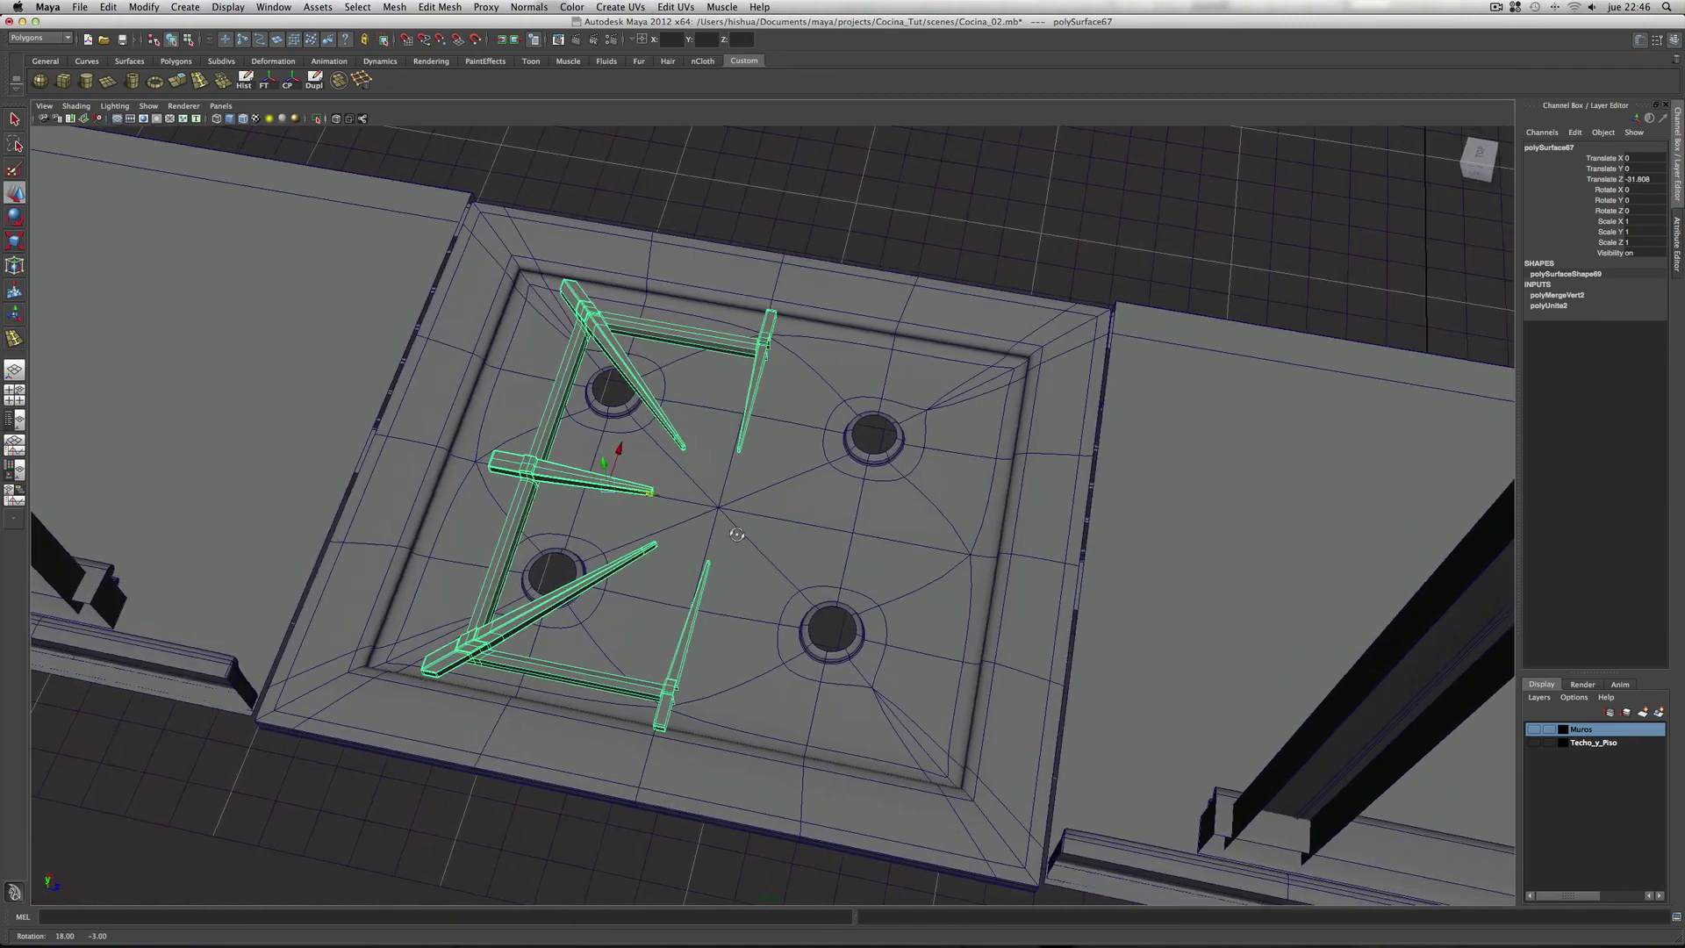
pyautogui.moveTo(785, 498)
pyautogui.keyDown('alt'); pyautogui.mouseDown(button='right')
pyautogui.moveTo(1031, 524)
pyautogui.moveTo(681, 406)
pyautogui.mouseUp(button='right'); pyautogui.keyUp('alt')
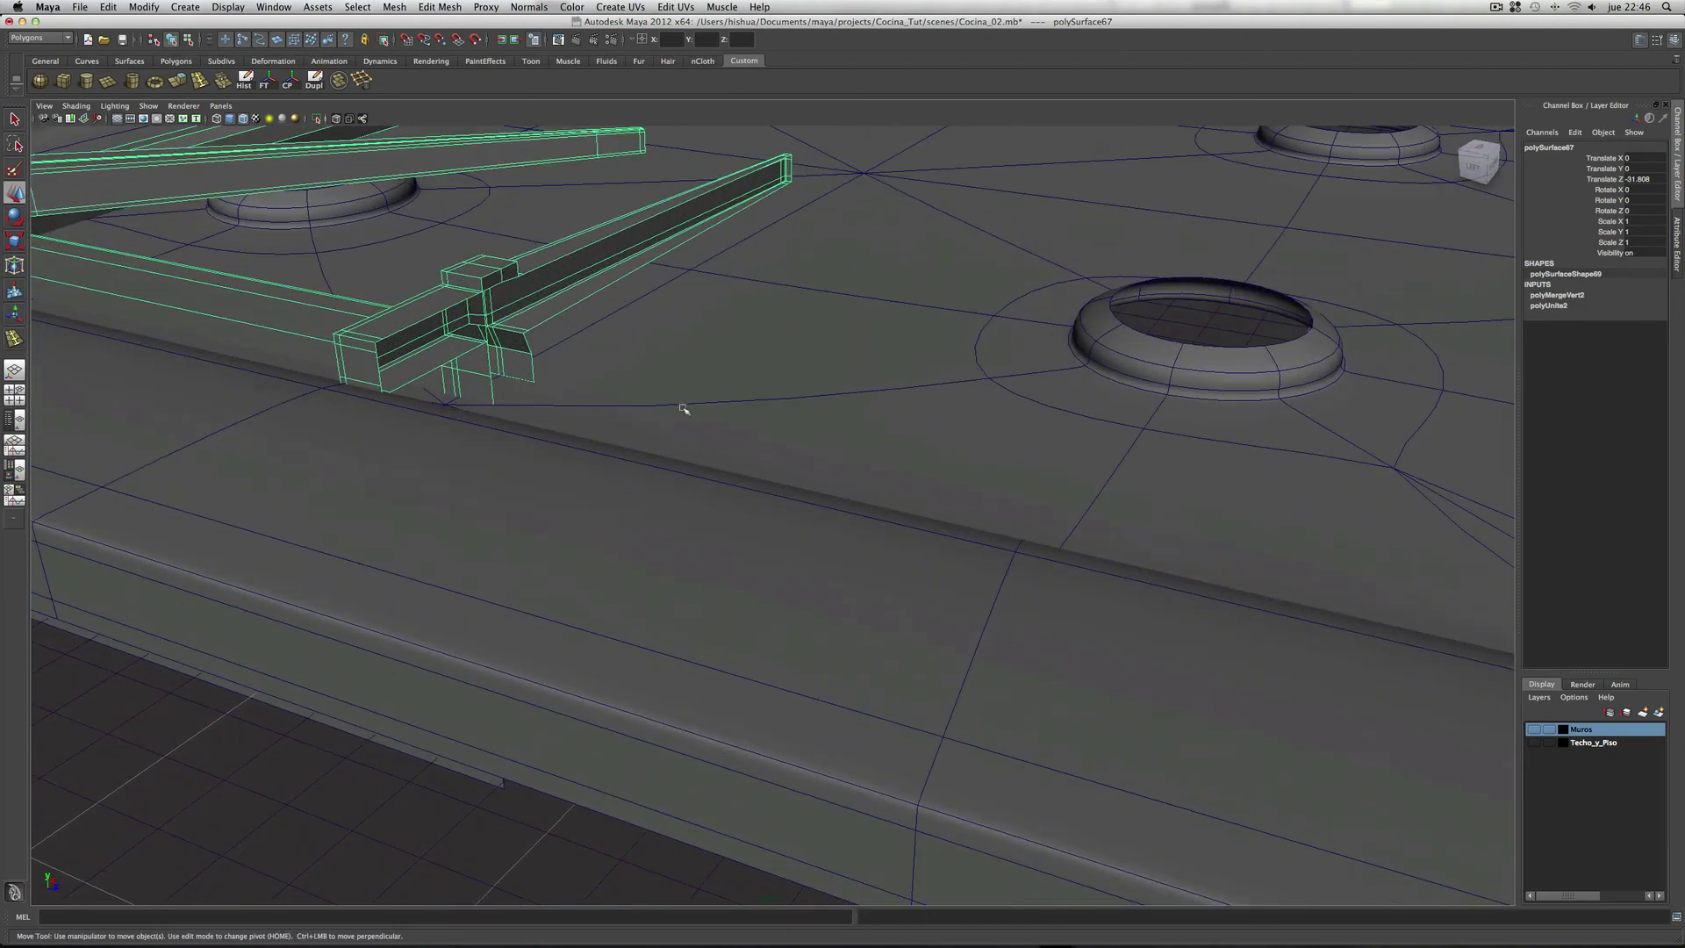
pyautogui.moveTo(681, 407)
pyautogui.keyDown('alt'); pyautogui.mouseDown()
pyautogui.moveTo(688, 564)
pyautogui.moveTo(661, 576)
pyautogui.mouseUp(); pyautogui.keyUp('alt')
pyautogui.press('w')
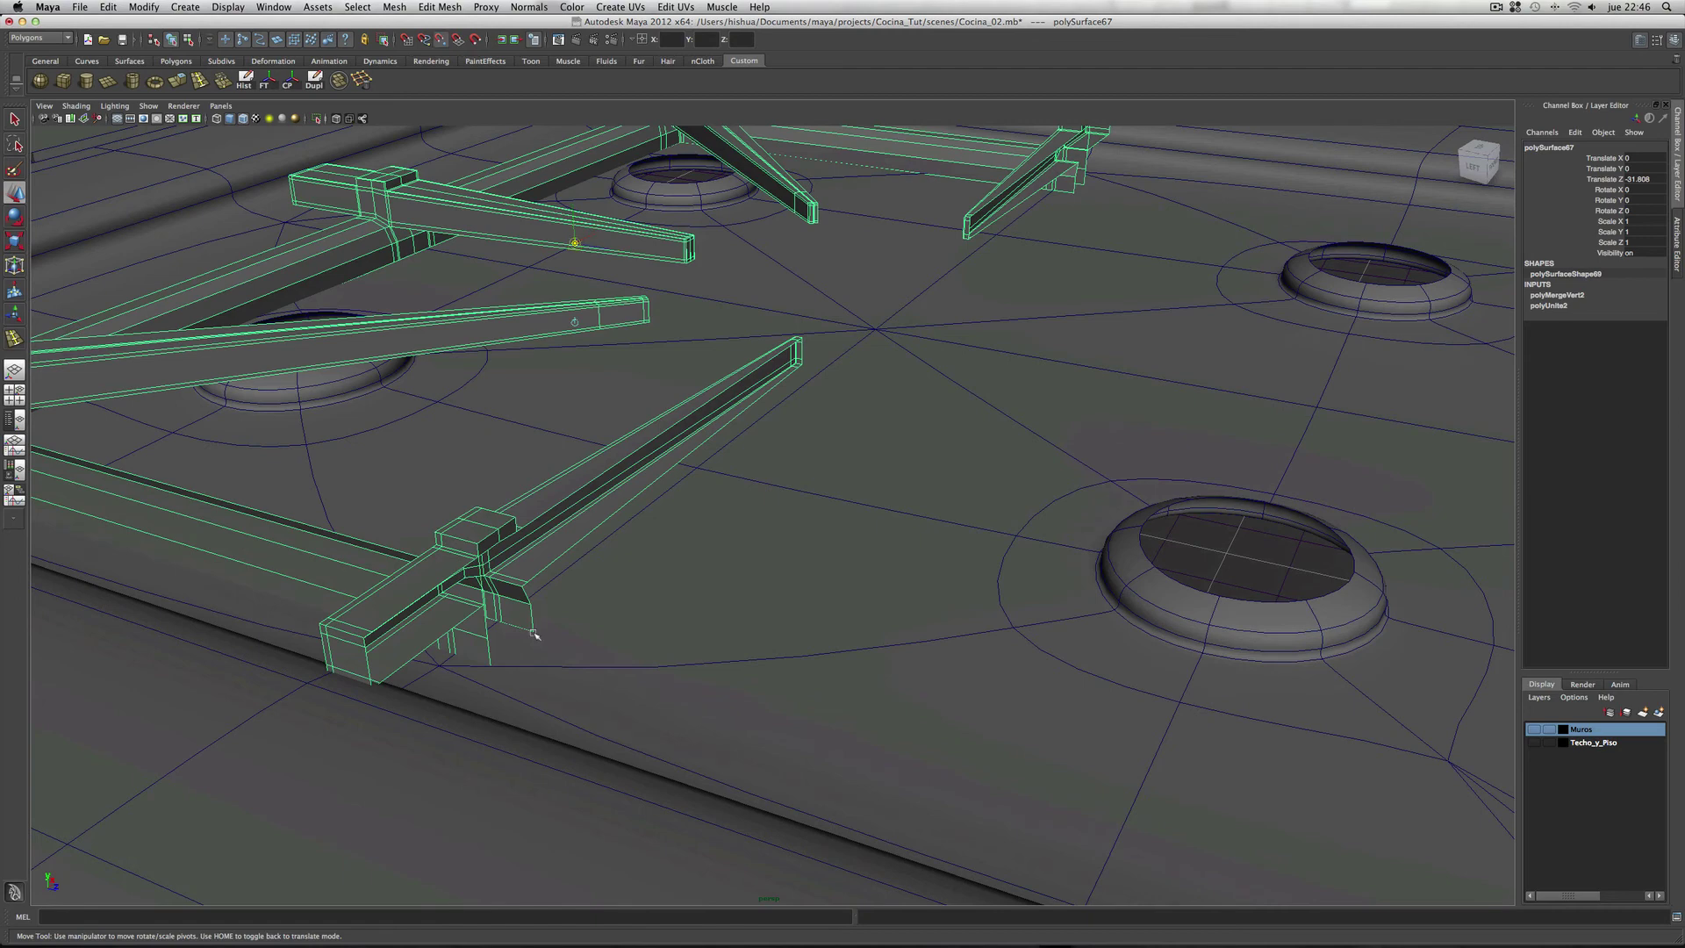
pyautogui.click(534, 632)
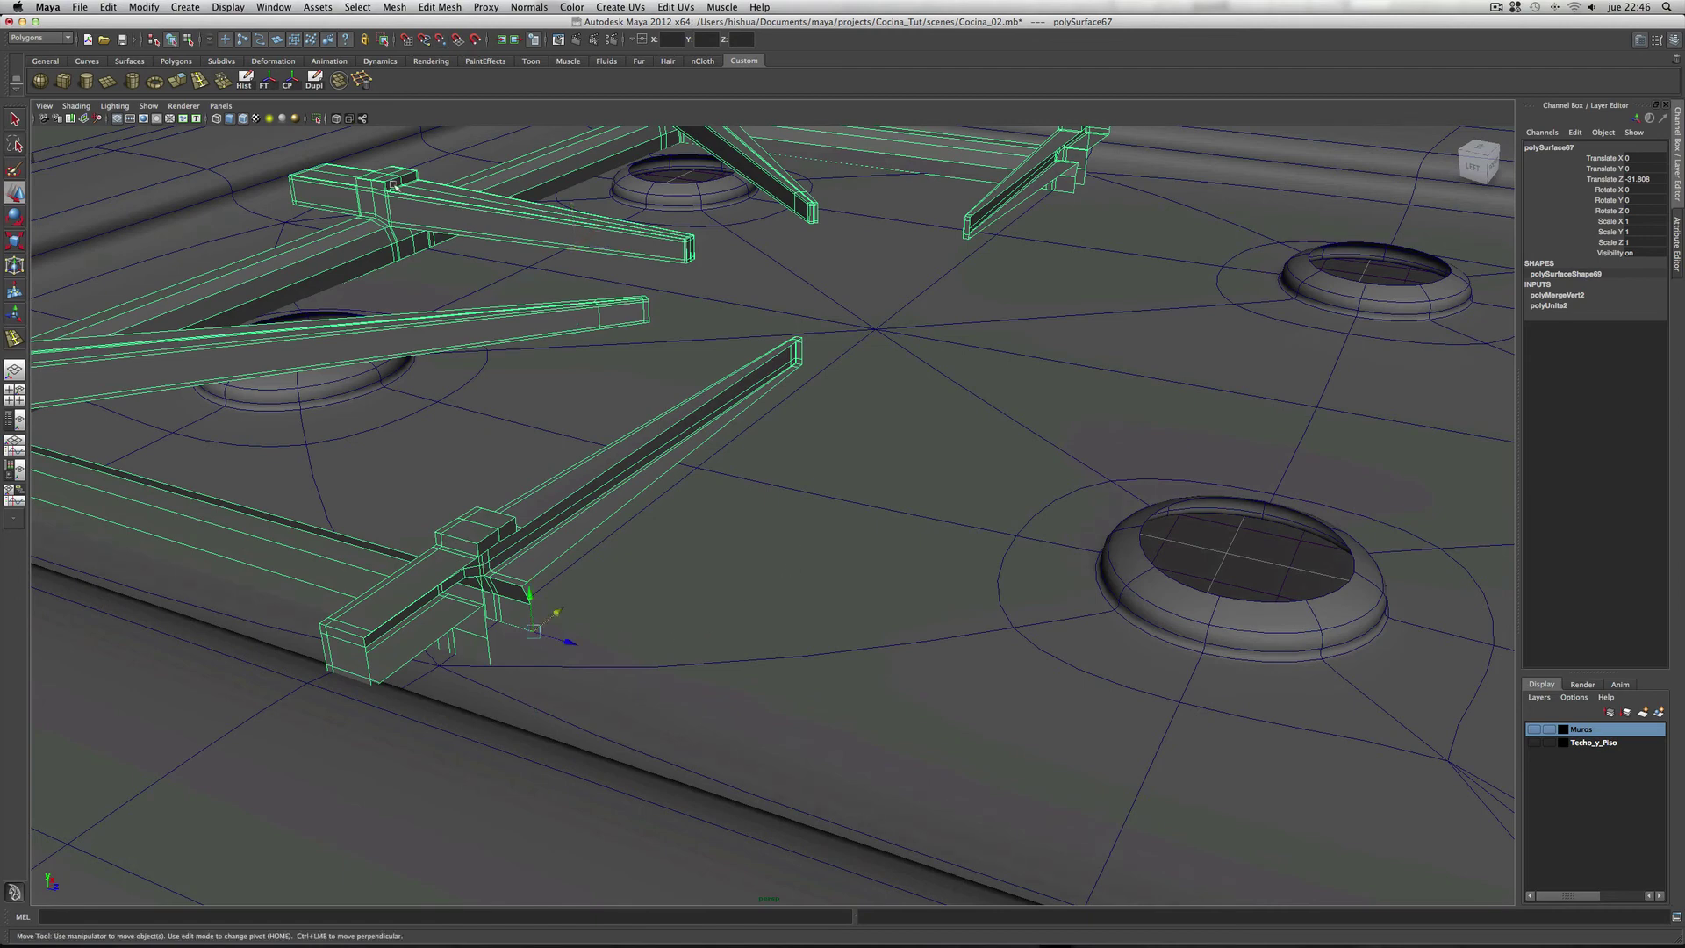
# Step: Duplicate the grate, mirror the copy with Scale Z -1, and combine both halves
pyautogui.click(316, 81)
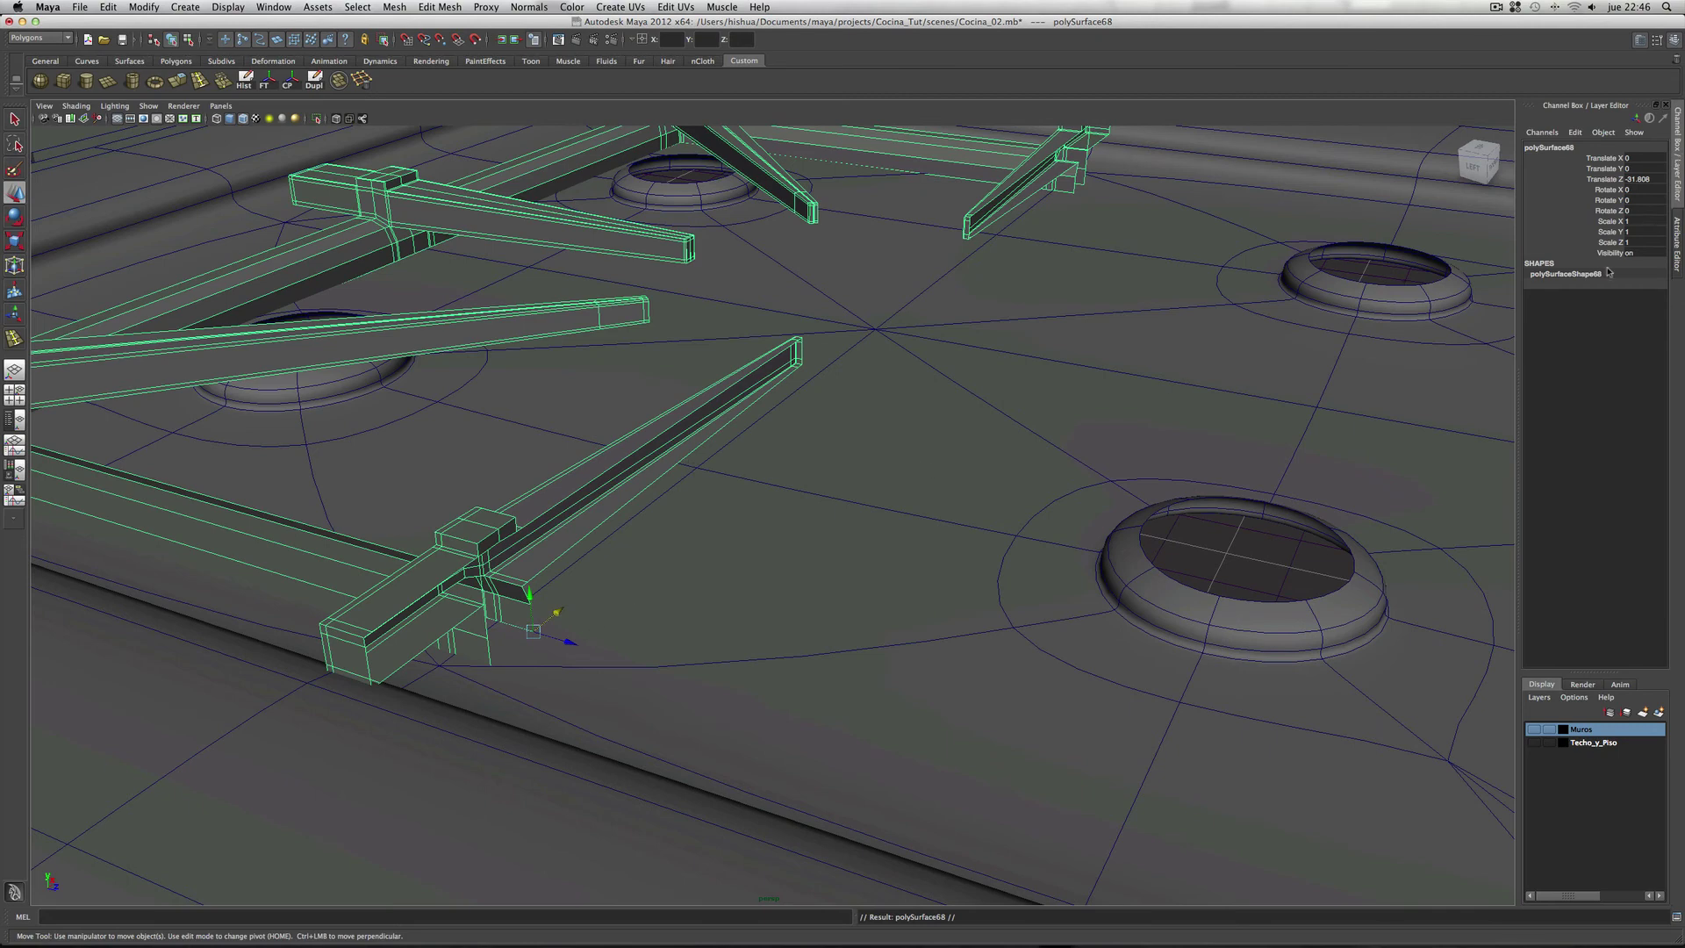
pyautogui.doubleClick(1638, 243)
pyautogui.write('-1')
pyautogui.press('Return')
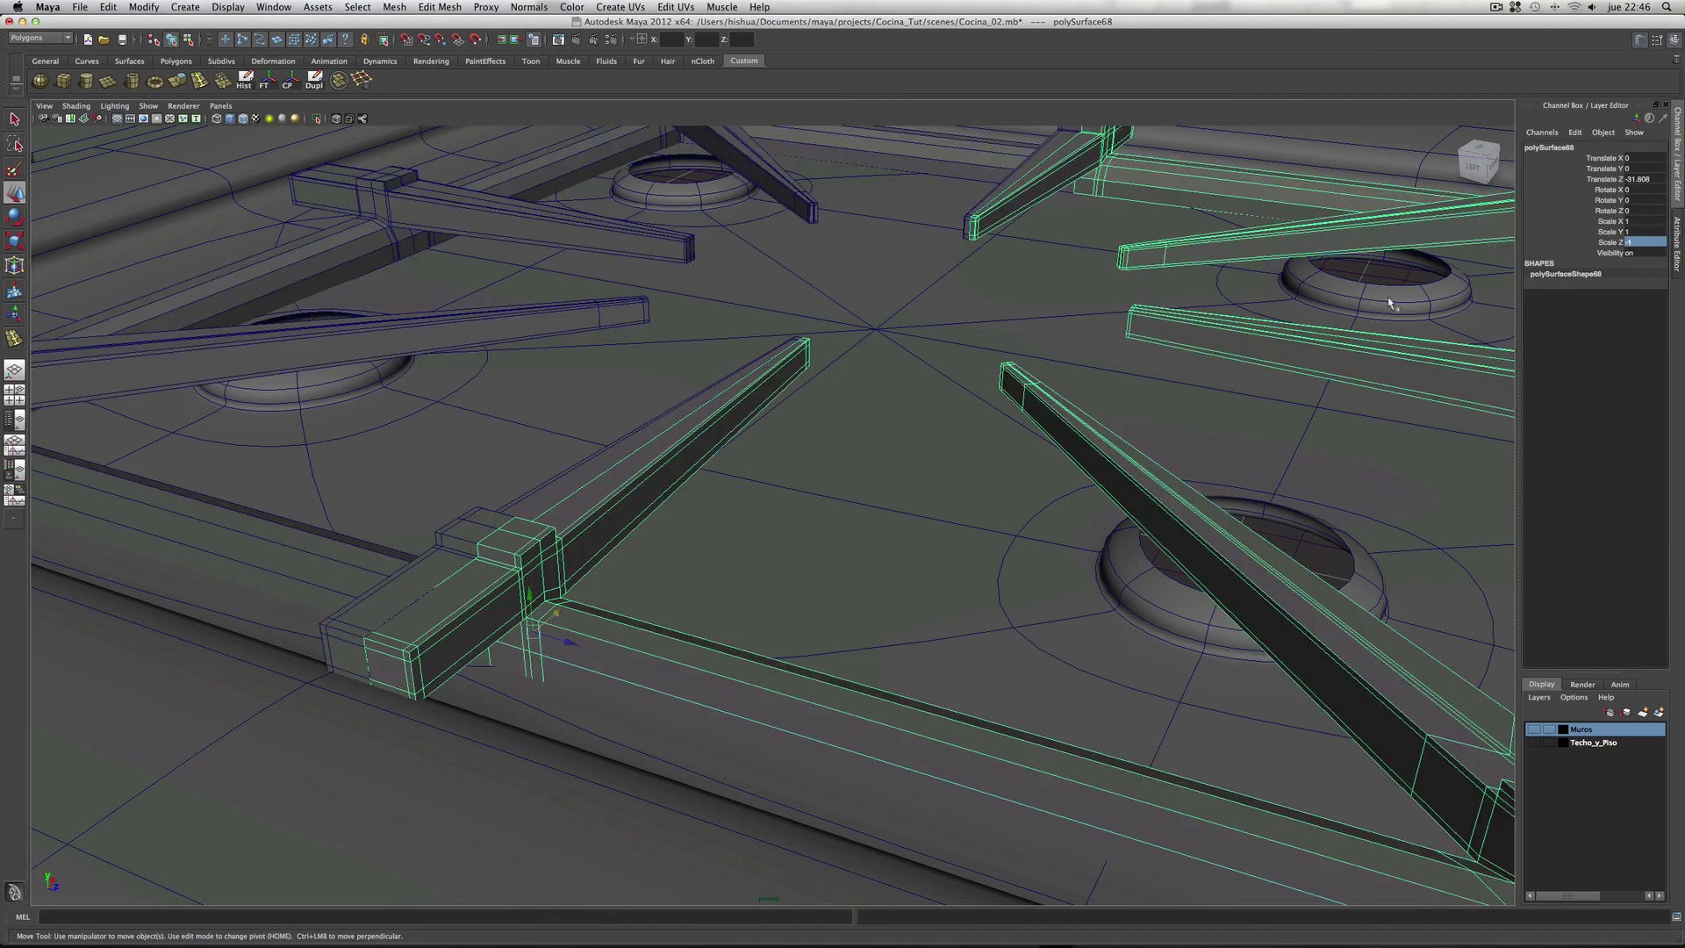
pyautogui.keyDown('shift'); pyautogui.click(431, 564); pyautogui.keyUp('shift')
pyautogui.moveTo(596, 544)
pyautogui.keyDown('shift'); pyautogui.mouseDown(button='right')
pyautogui.moveTo(596, 475)
pyautogui.moveTo(545, 477)
pyautogui.mouseUp(button='right'); pyautogui.keyUp('shift')
# Step: Merge the overlapping centre-seam vertices, then reselect the whole grate mesh as an object
pyautogui.scroll(-5, 701, 483)
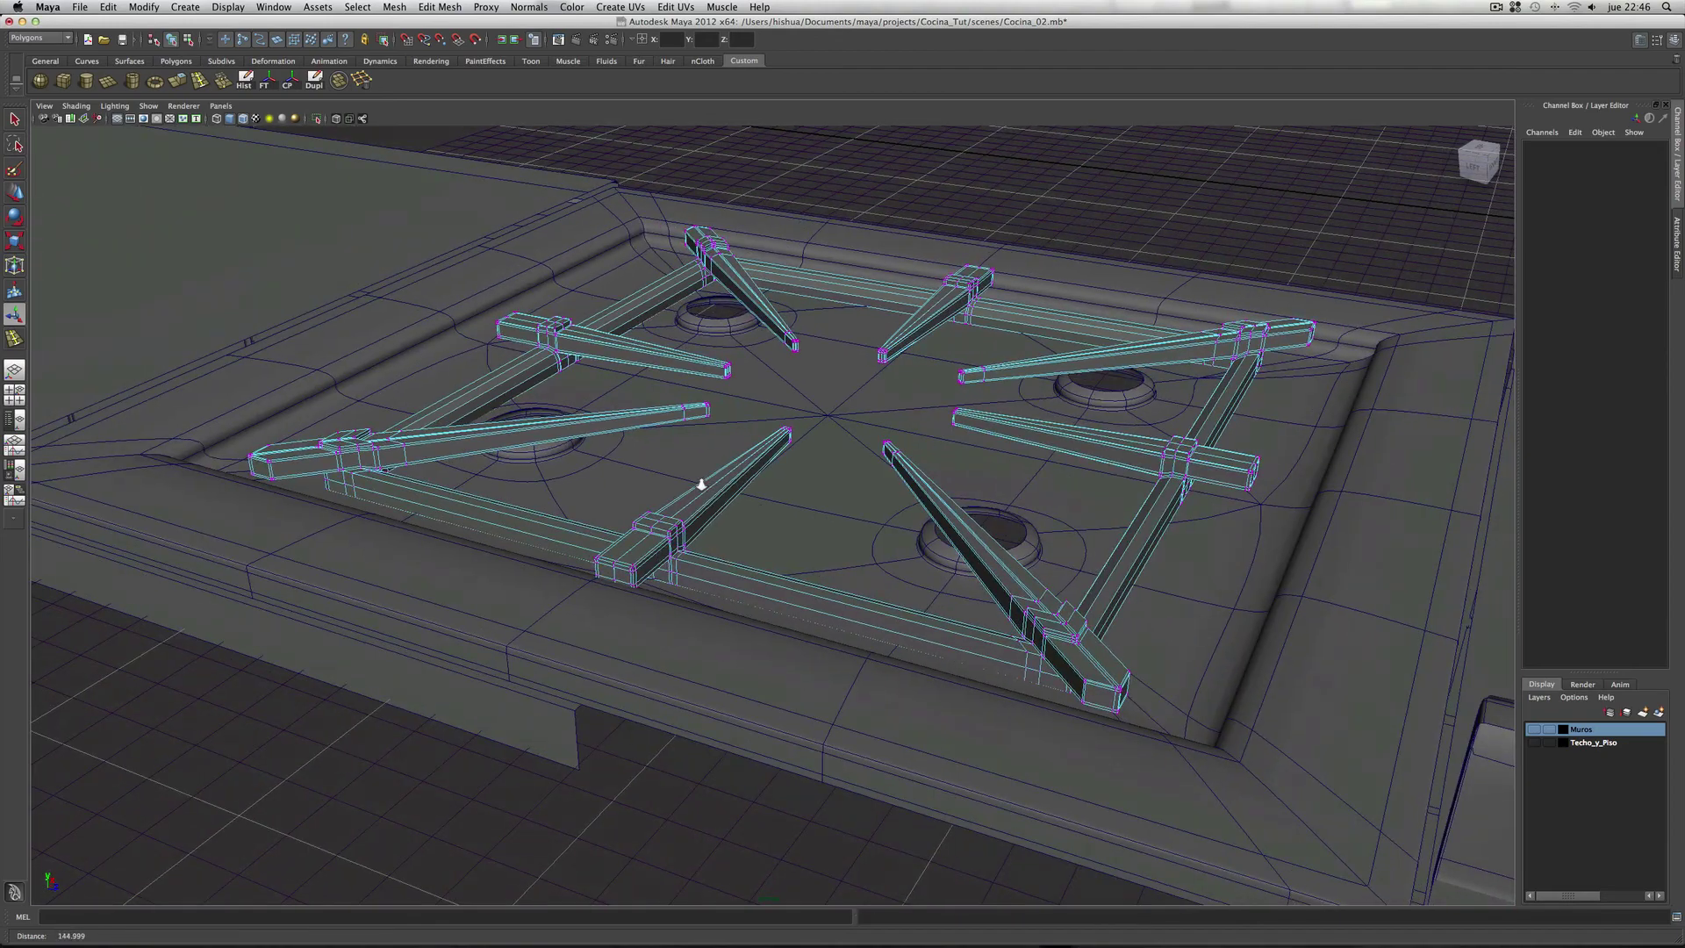
pyautogui.keyDown('alt'); pyautogui.moveTo(701, 483); pyautogui.dragTo(816, 448); pyautogui.keyUp('alt')
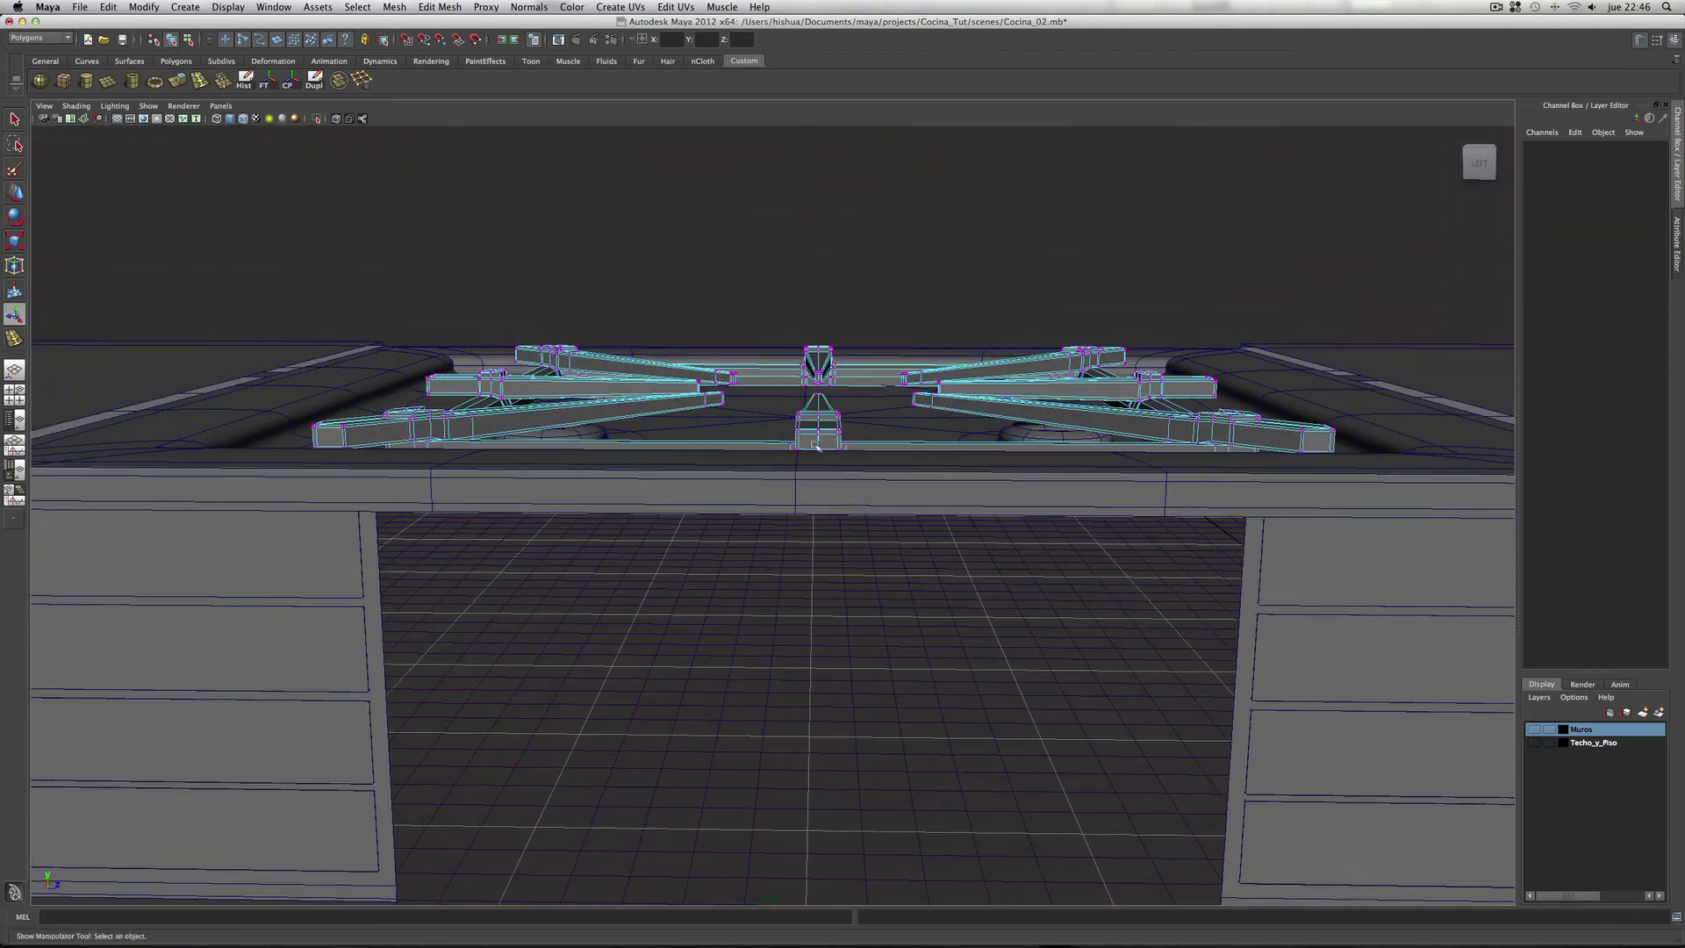
pyautogui.moveTo(754, 250); pyautogui.dragTo(937, 610)
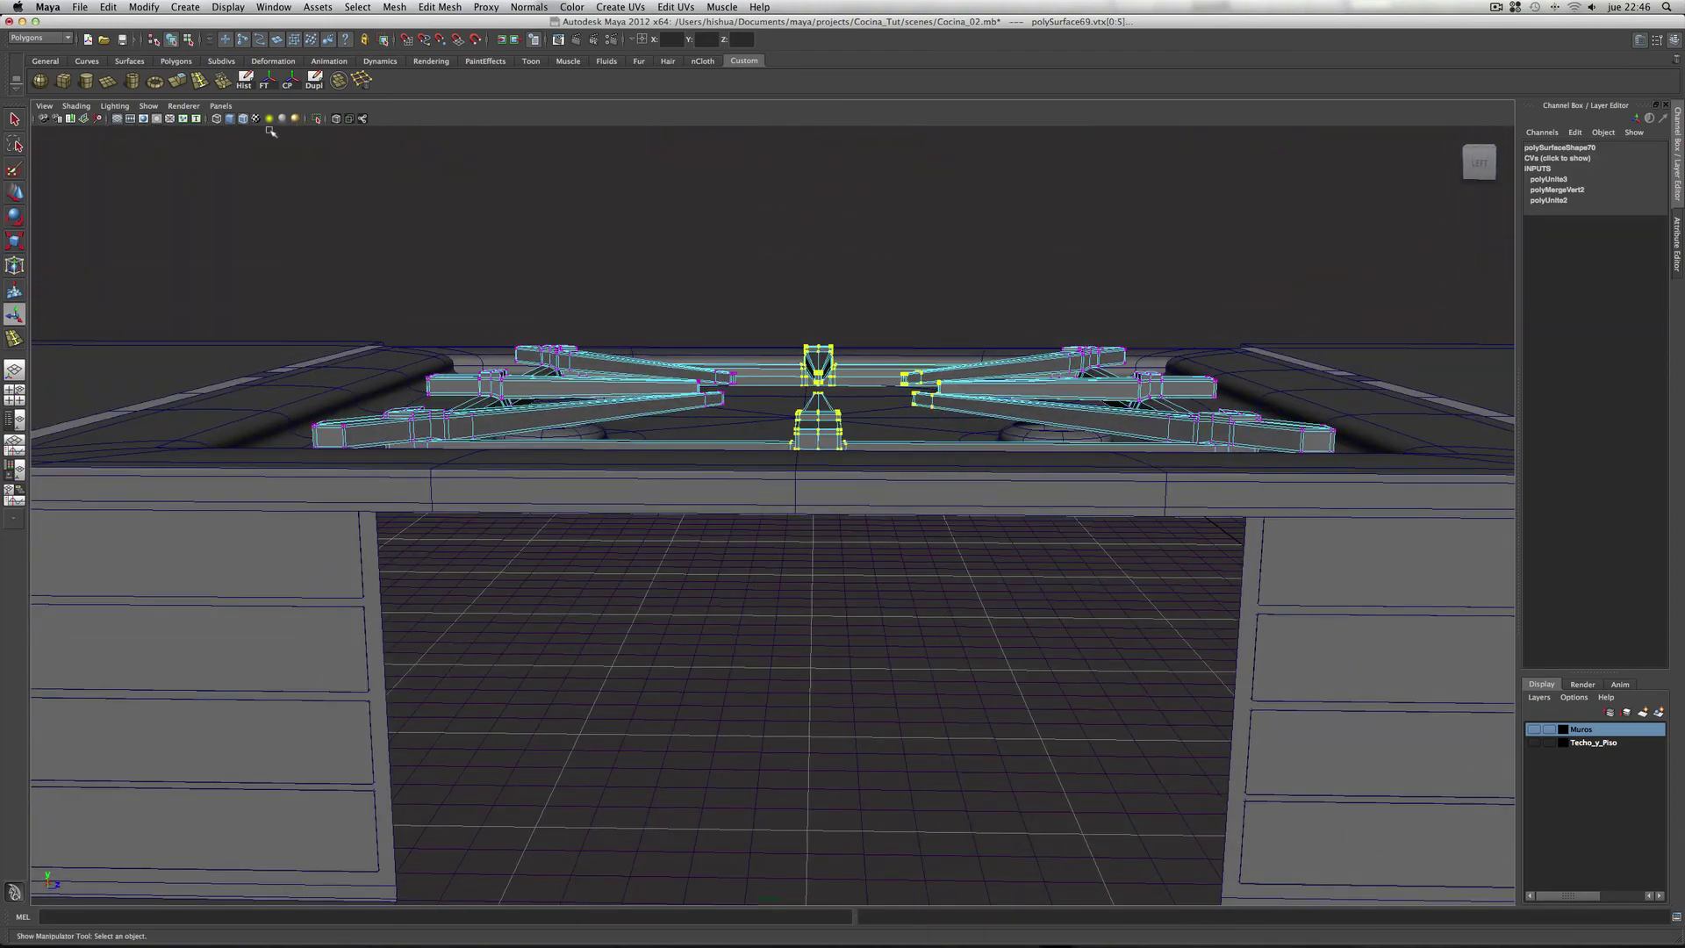
pyautogui.click(223, 81)
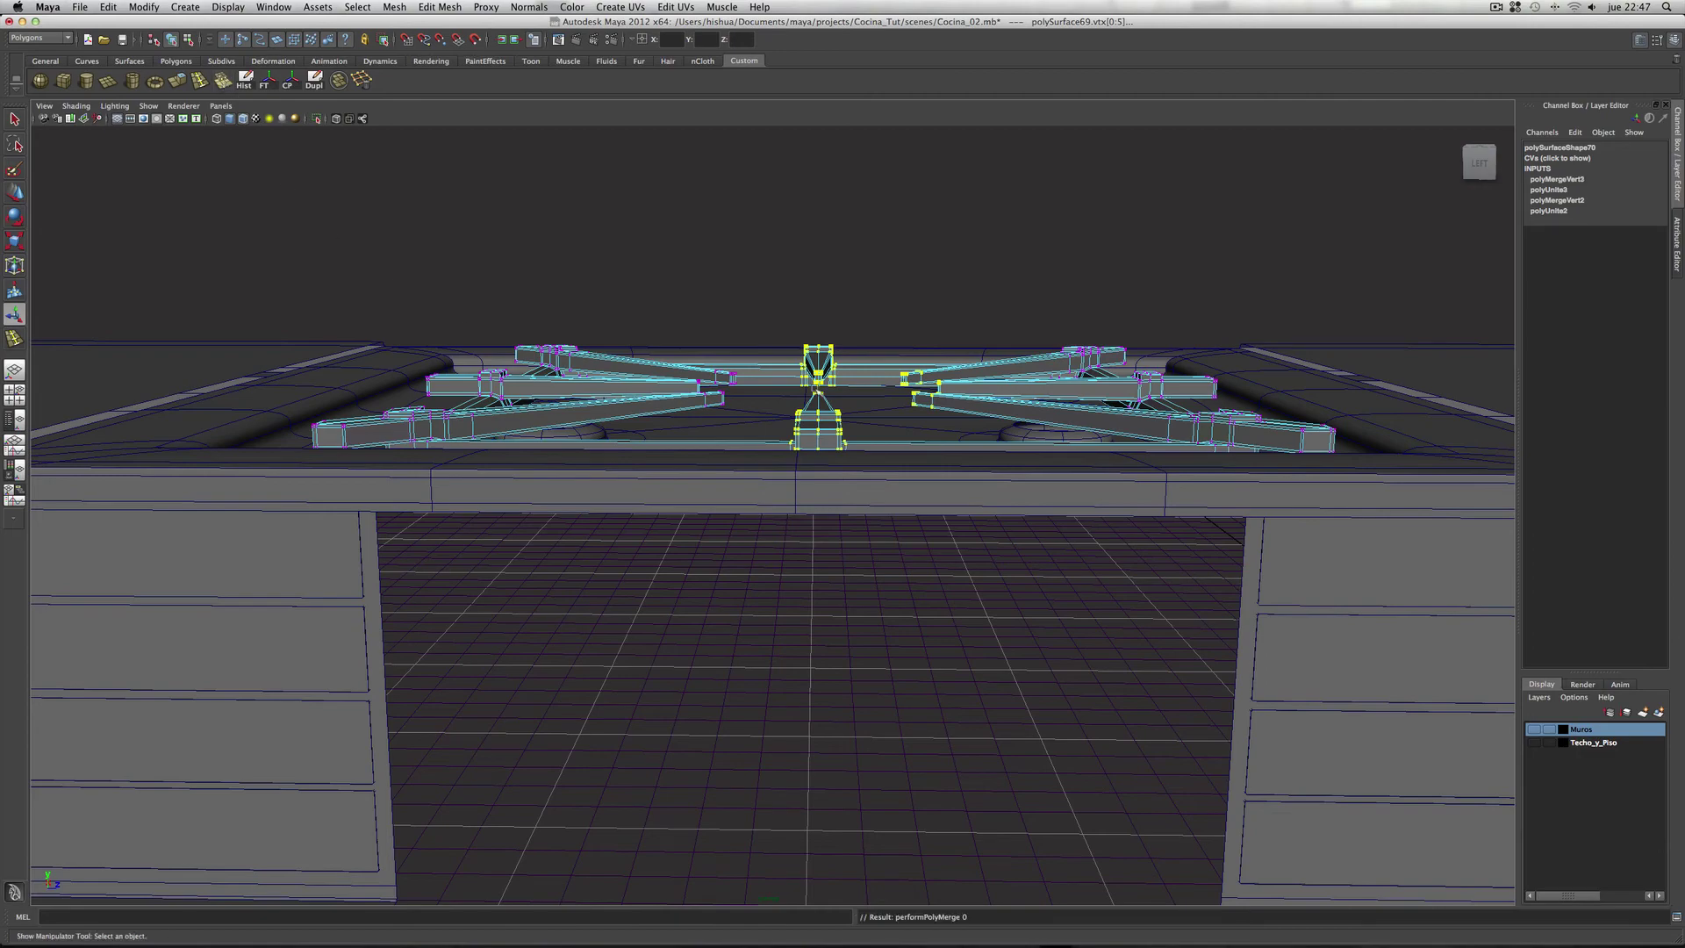
pyautogui.moveTo(896, 527)
pyautogui.keyDown('alt'); pyautogui.mouseDown()
pyautogui.moveTo(895, 141)
pyautogui.moveTo(1001, 341)
pyautogui.mouseUp(); pyautogui.keyUp('alt')
pyautogui.click(895, 141)
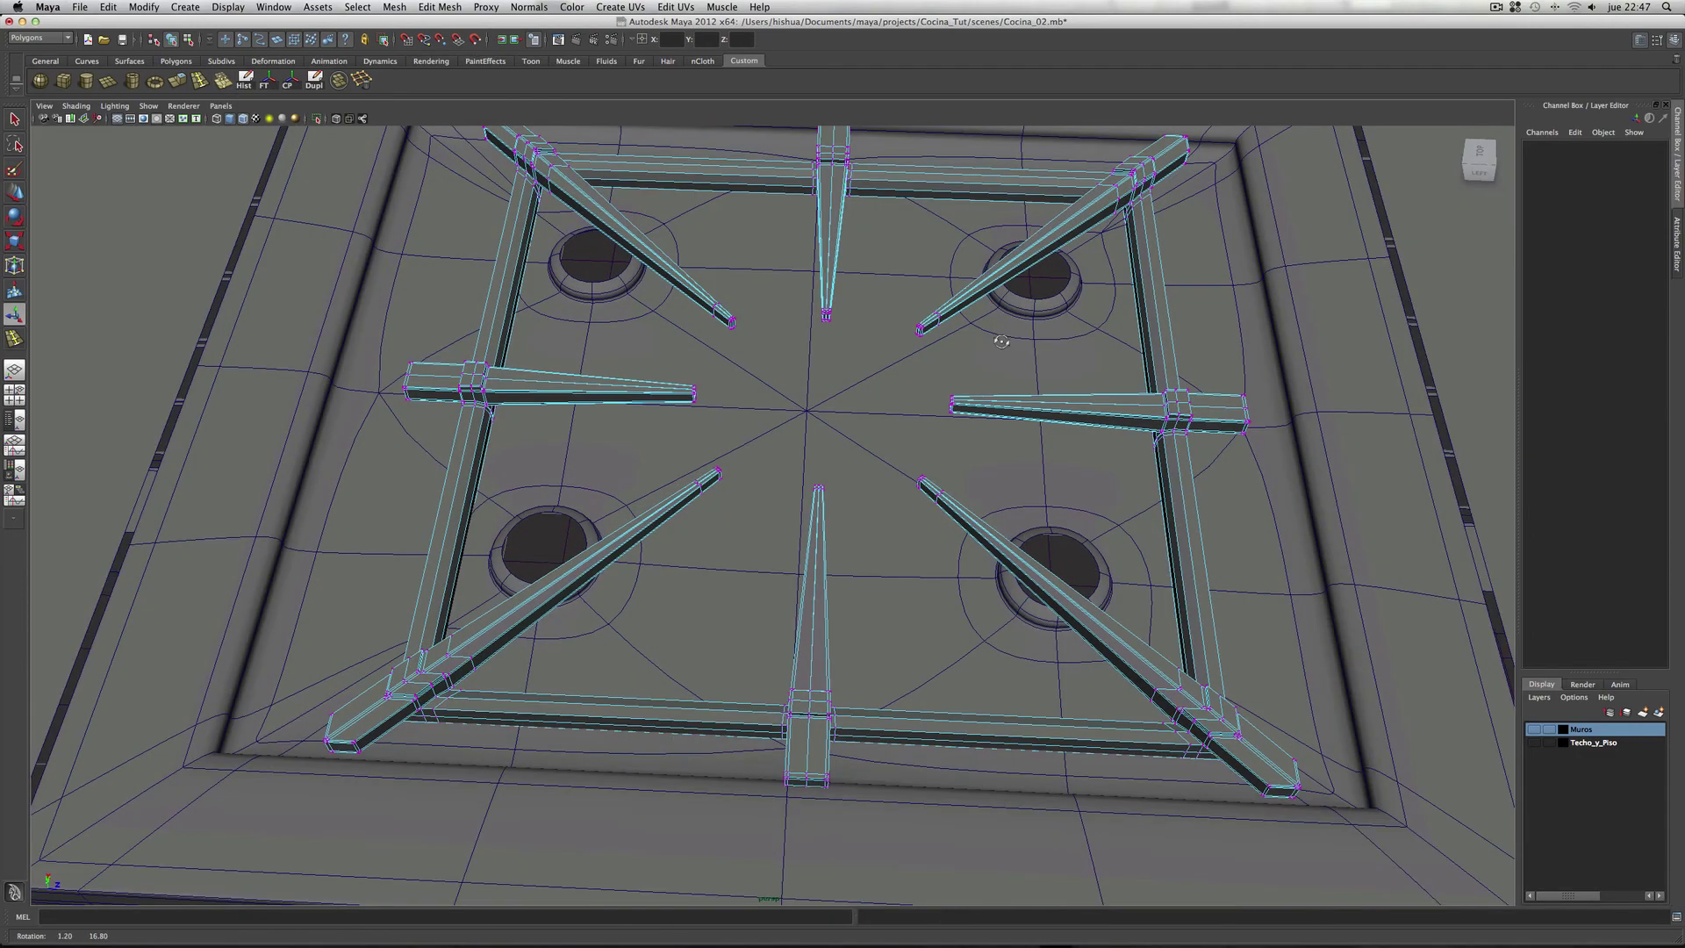
pyautogui.moveTo(1017, 409); pyautogui.dragTo(1029, 400, button='right')
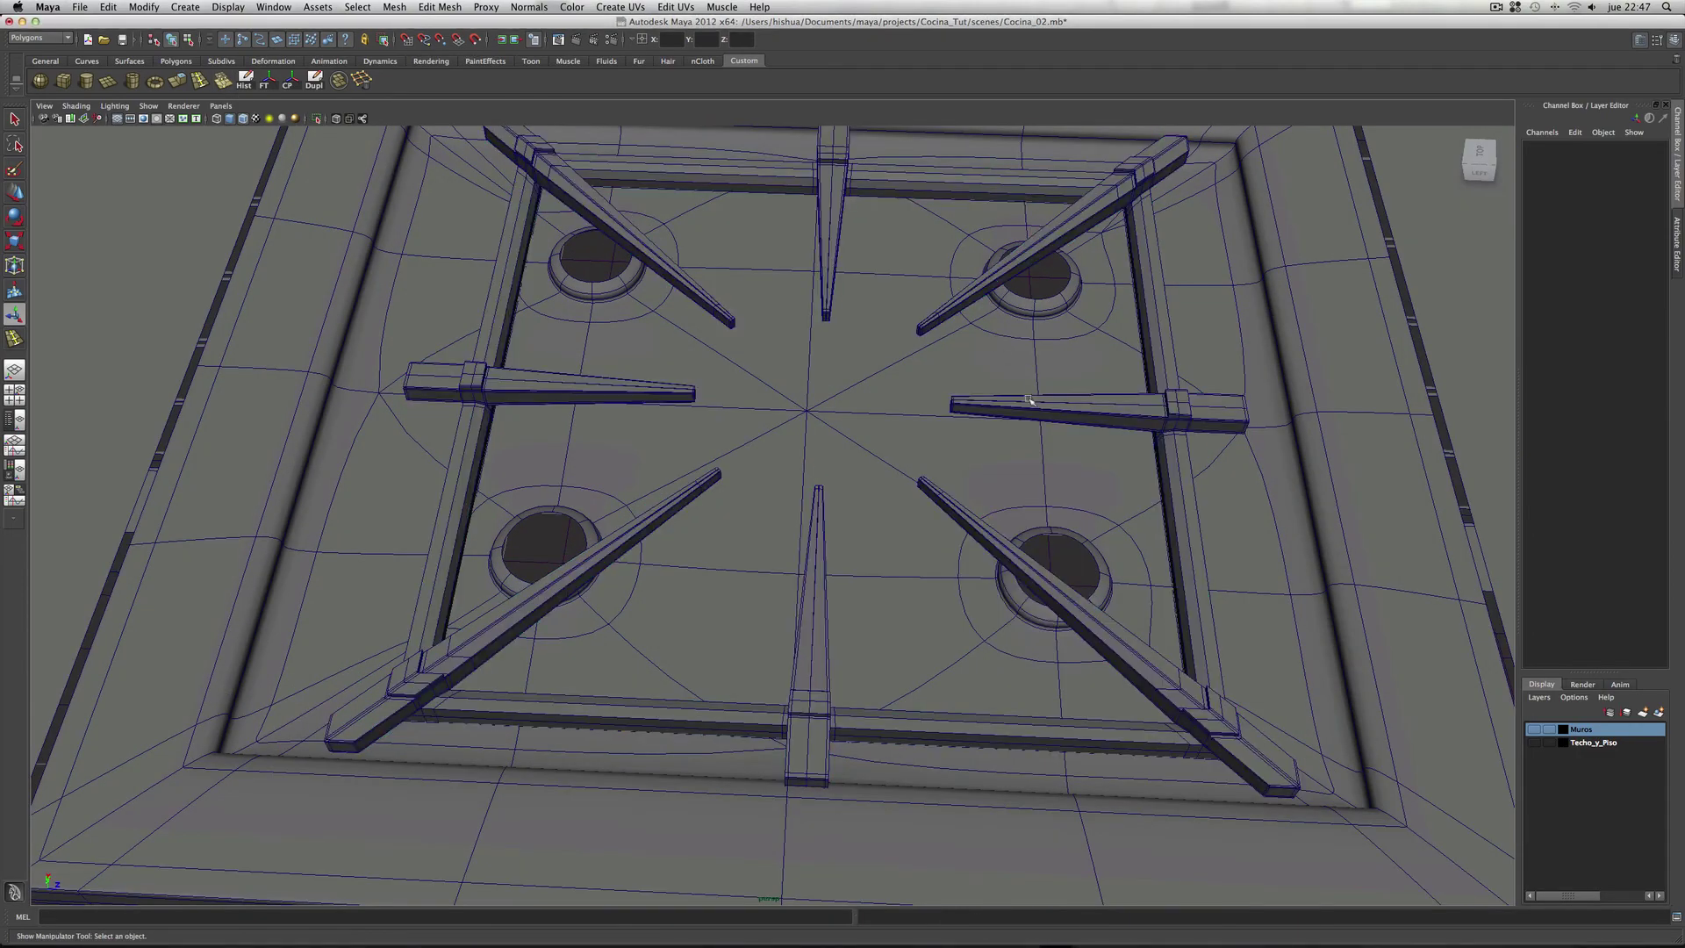
pyautogui.click(1029, 401)
# Step: Show the grate as a smoothed preview and scale it down to about 0.426
pyautogui.press('3')
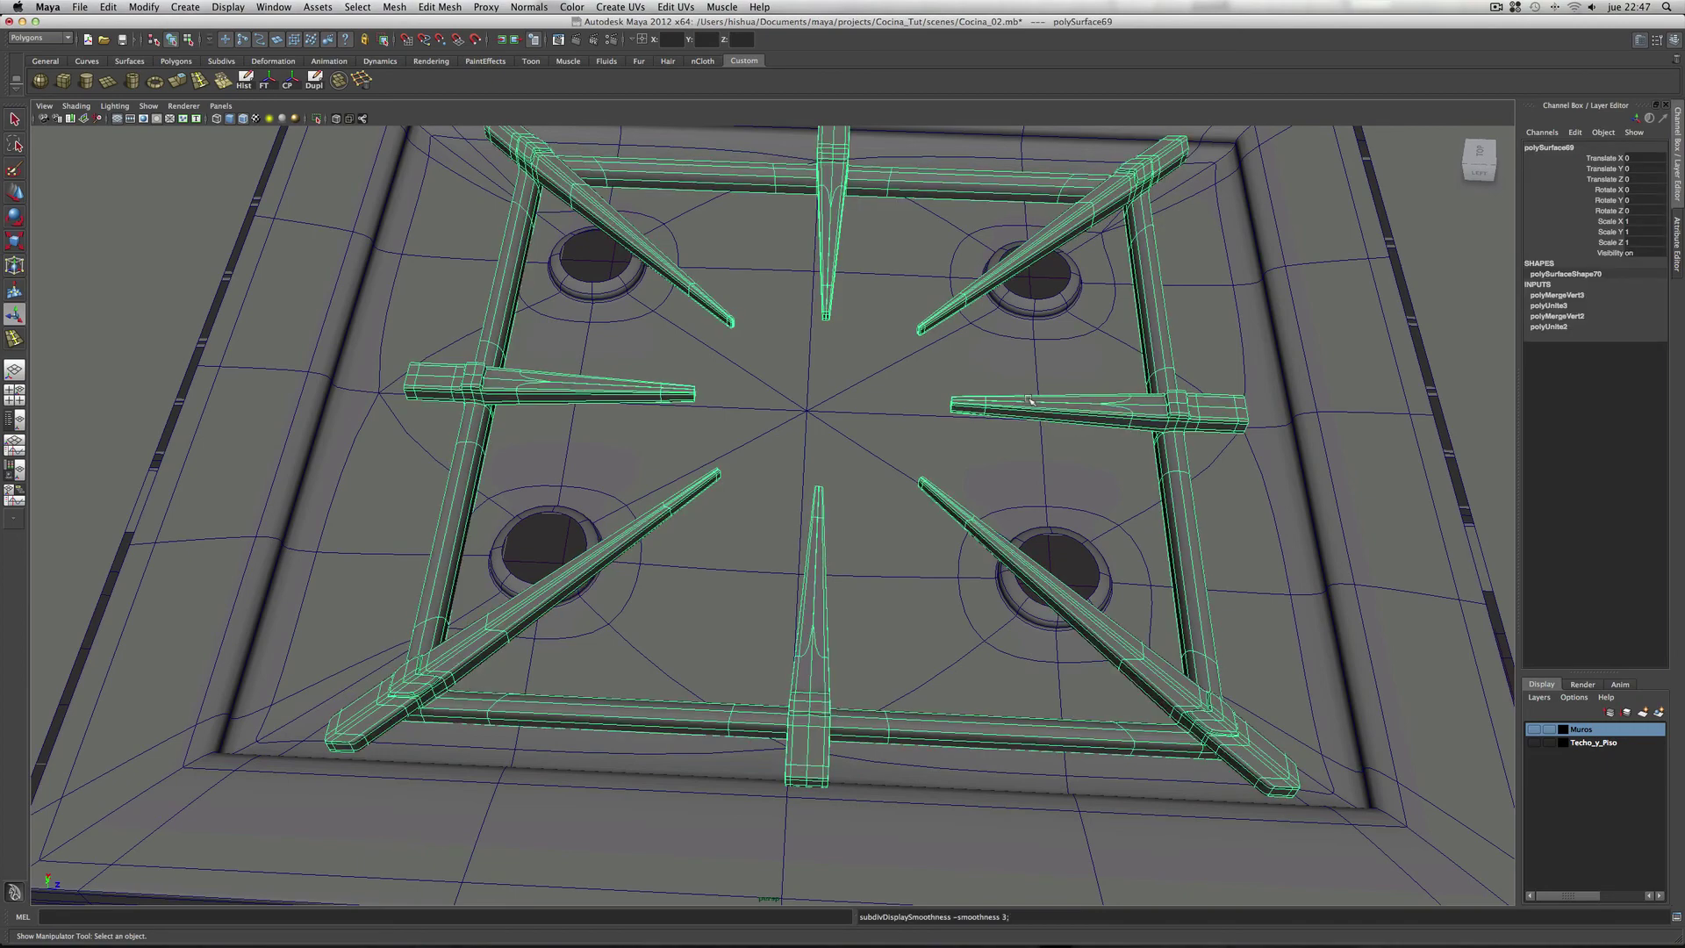
pyautogui.scroll(-5, 1044, 441)
pyautogui.scroll(-2, 770, 459)
pyautogui.scroll(-1, 857, 459)
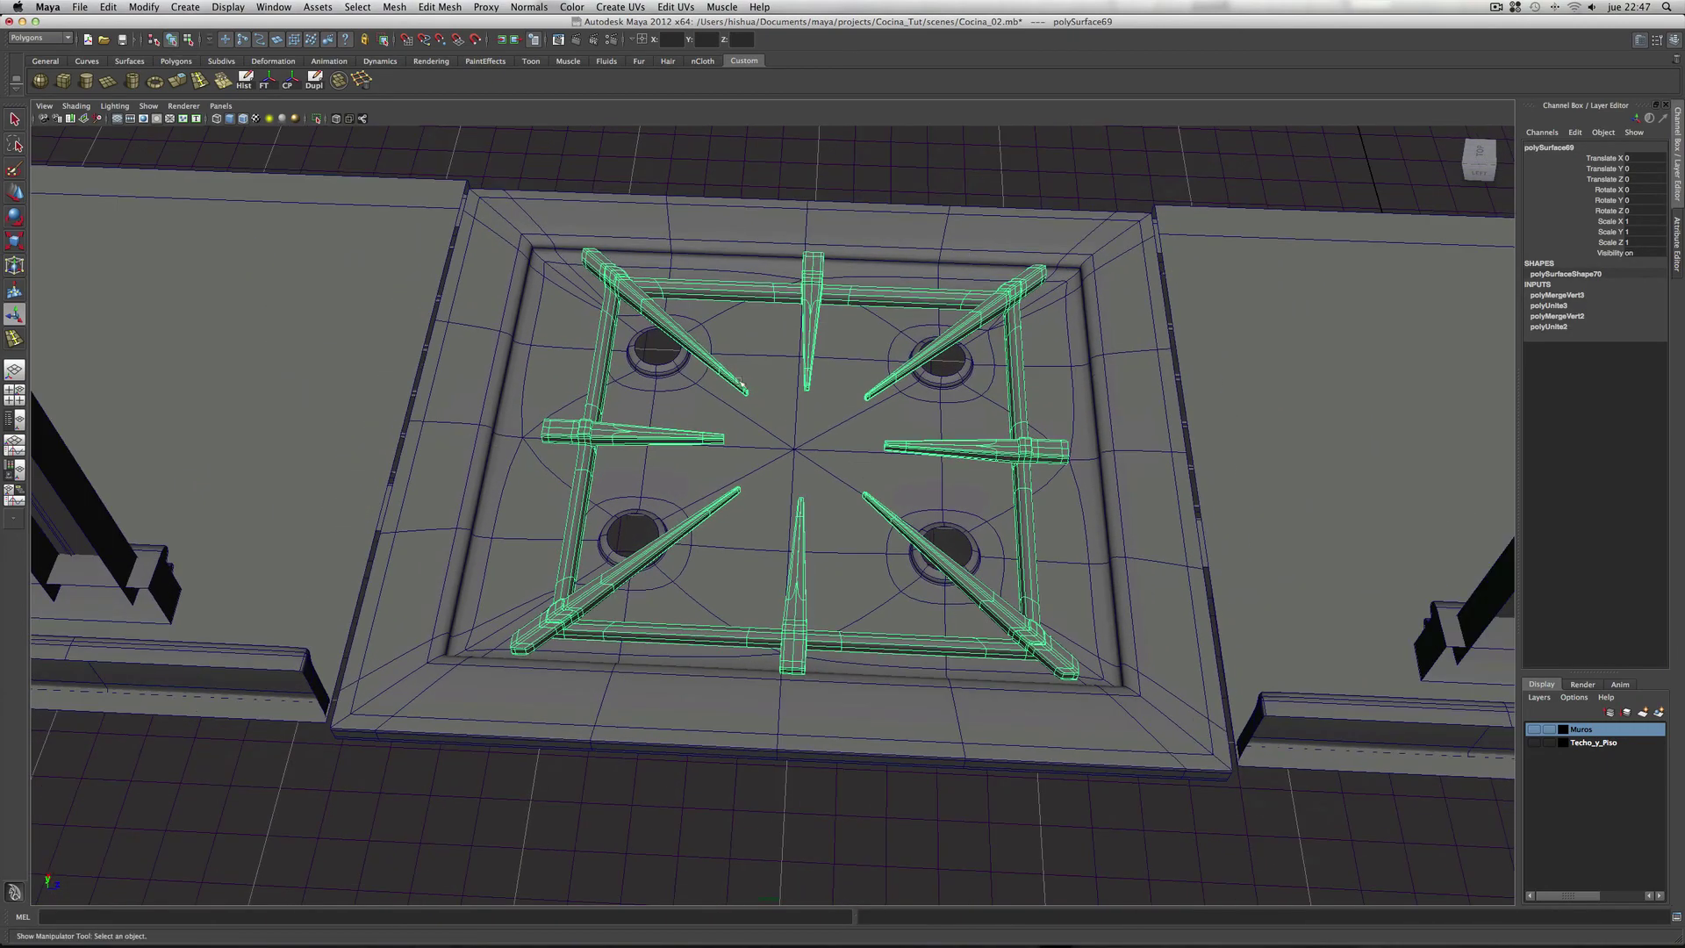
pyautogui.click(14, 241)
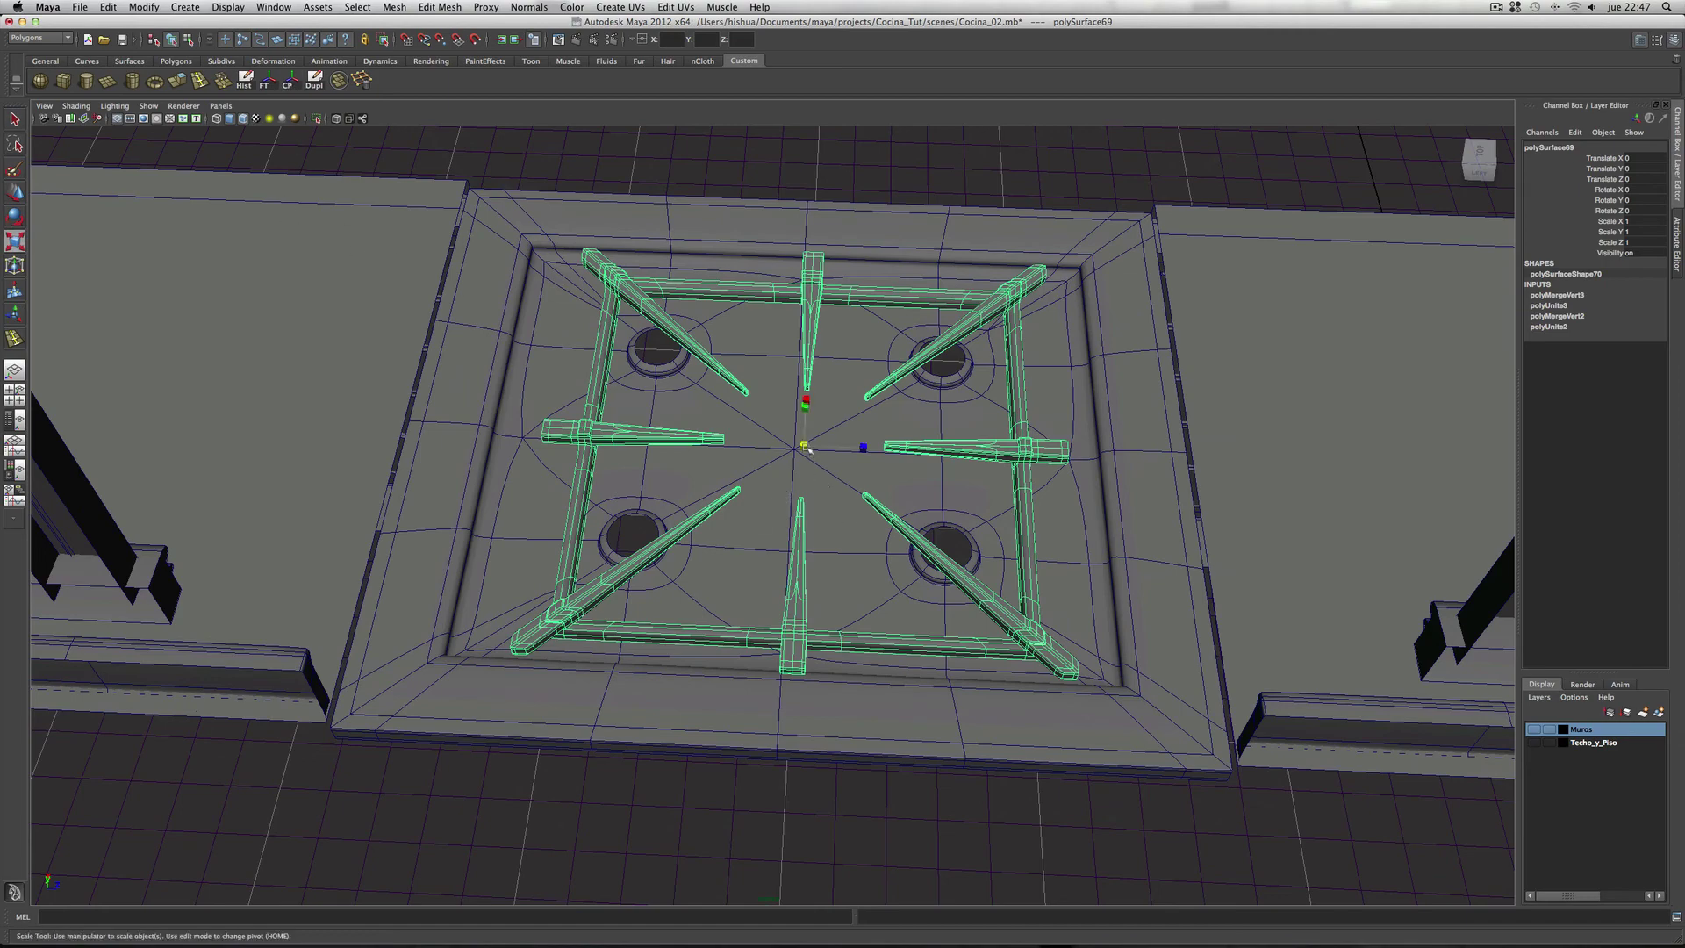
pyautogui.moveTo(805, 447); pyautogui.dragTo(693, 473)
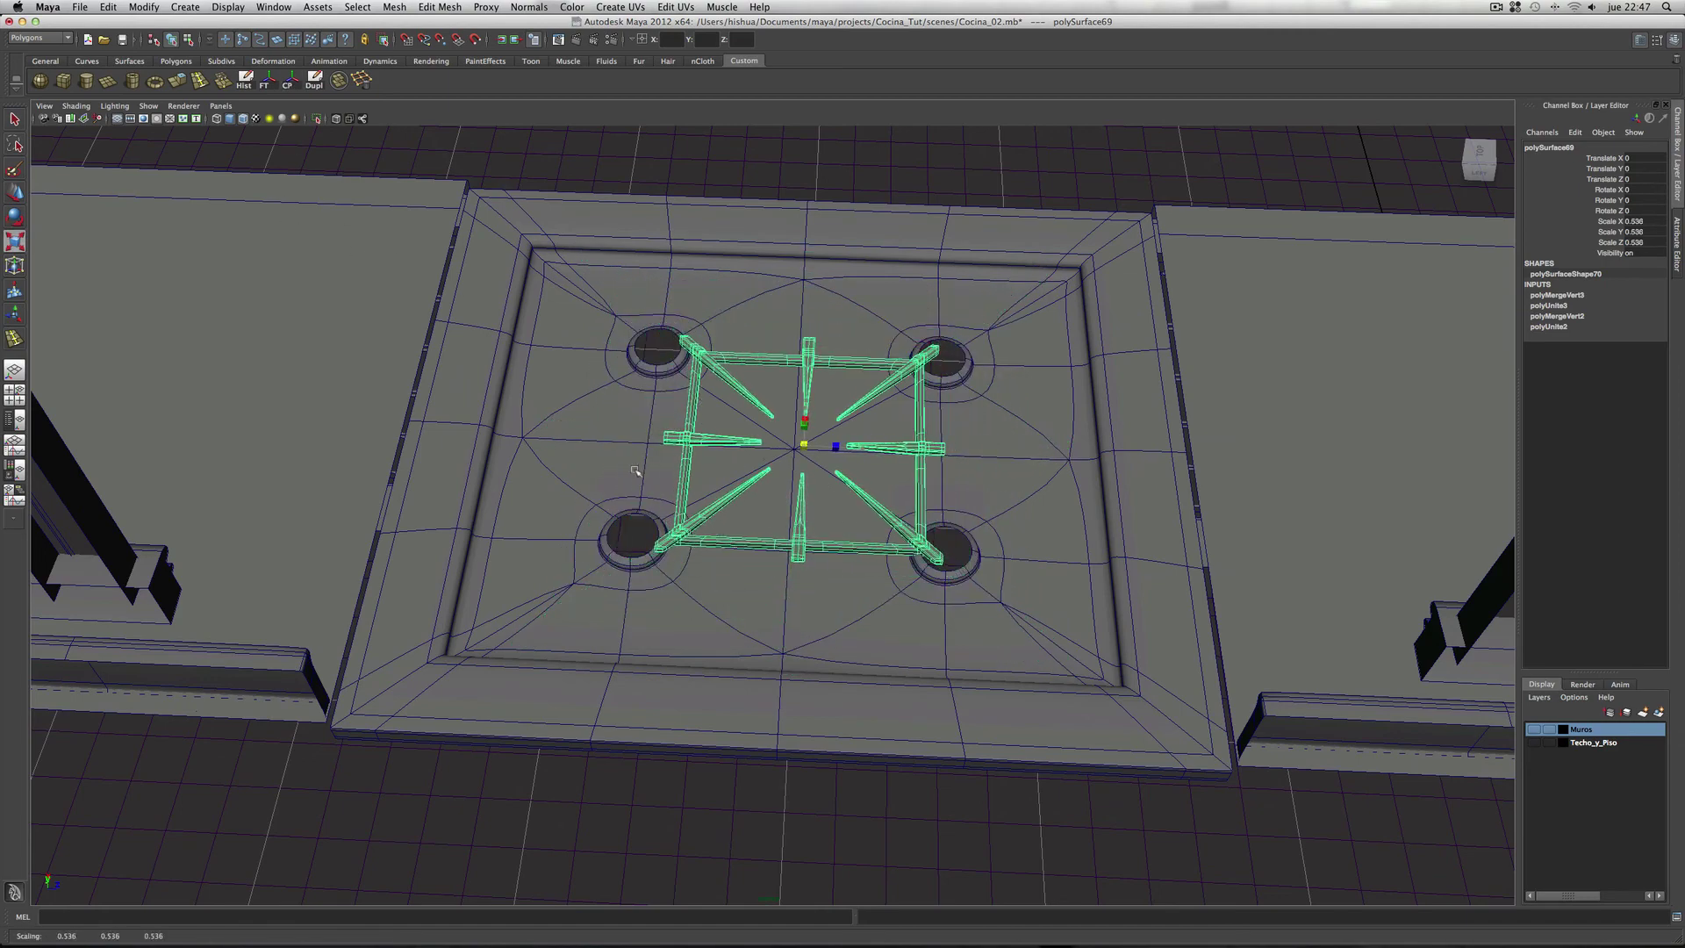
pyautogui.moveTo(965, 491)
pyautogui.keyDown('alt'); pyautogui.mouseDown()
pyautogui.moveTo(1105, 517)
pyautogui.moveTo(827, 555)
pyautogui.moveTo(718, 543)
pyautogui.mouseUp(); pyautogui.keyUp('alt')
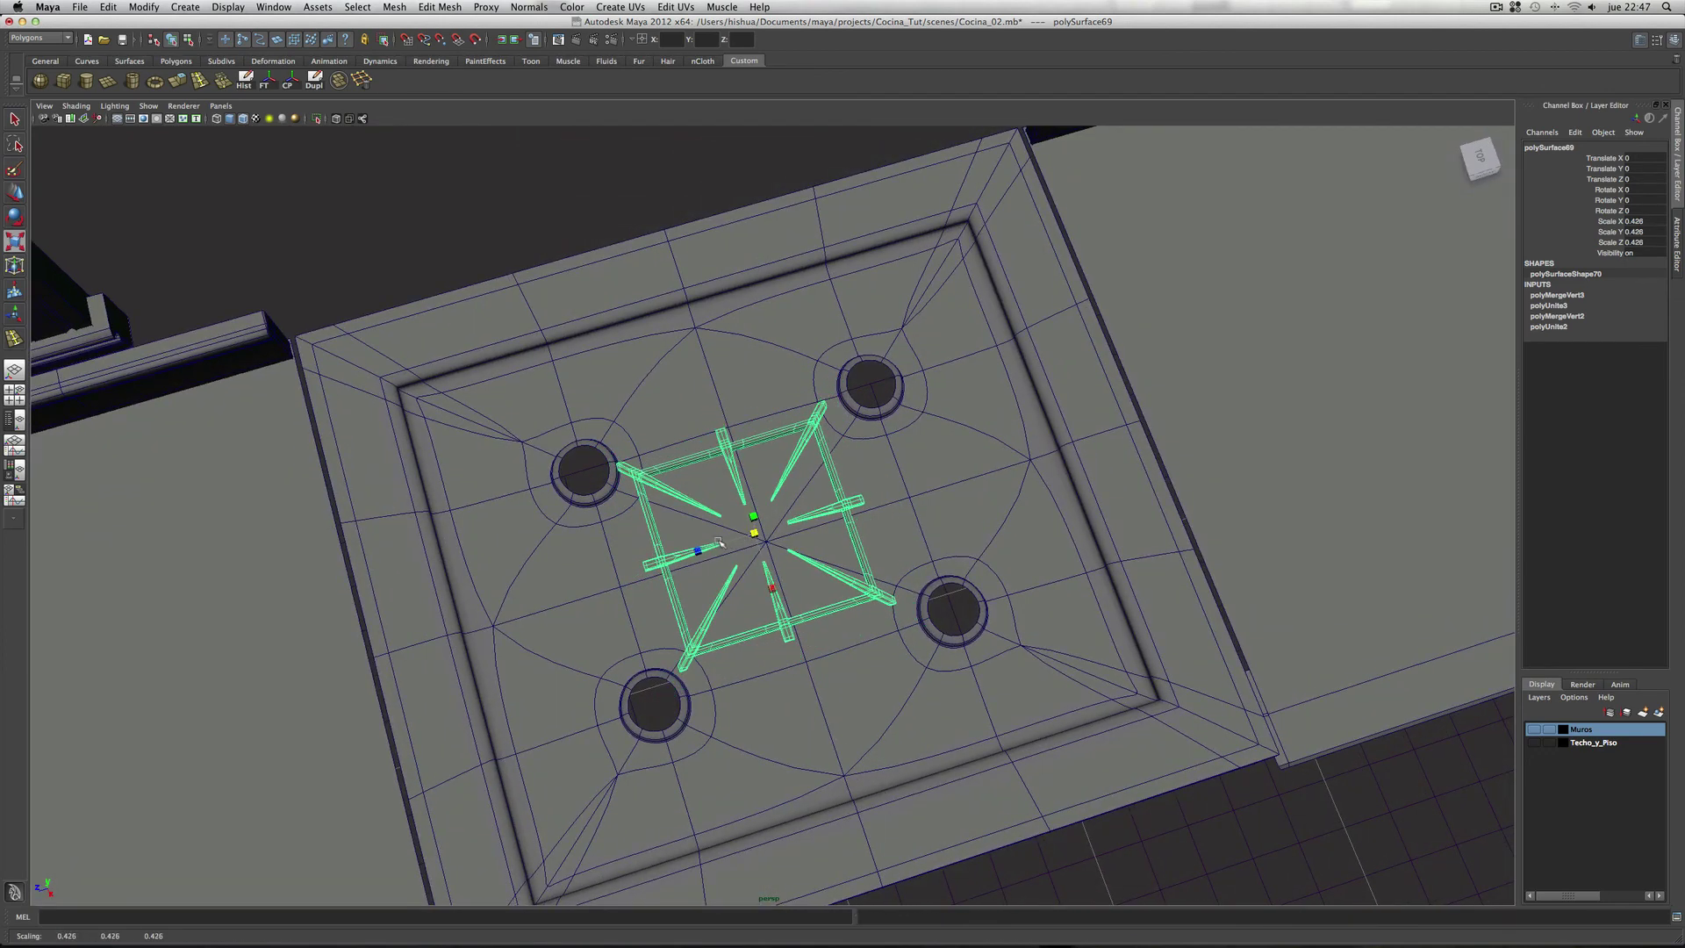
# Step: Centre the grate over the lower-left burner and show the stovetop unsmoothed
pyautogui.click(15, 193)
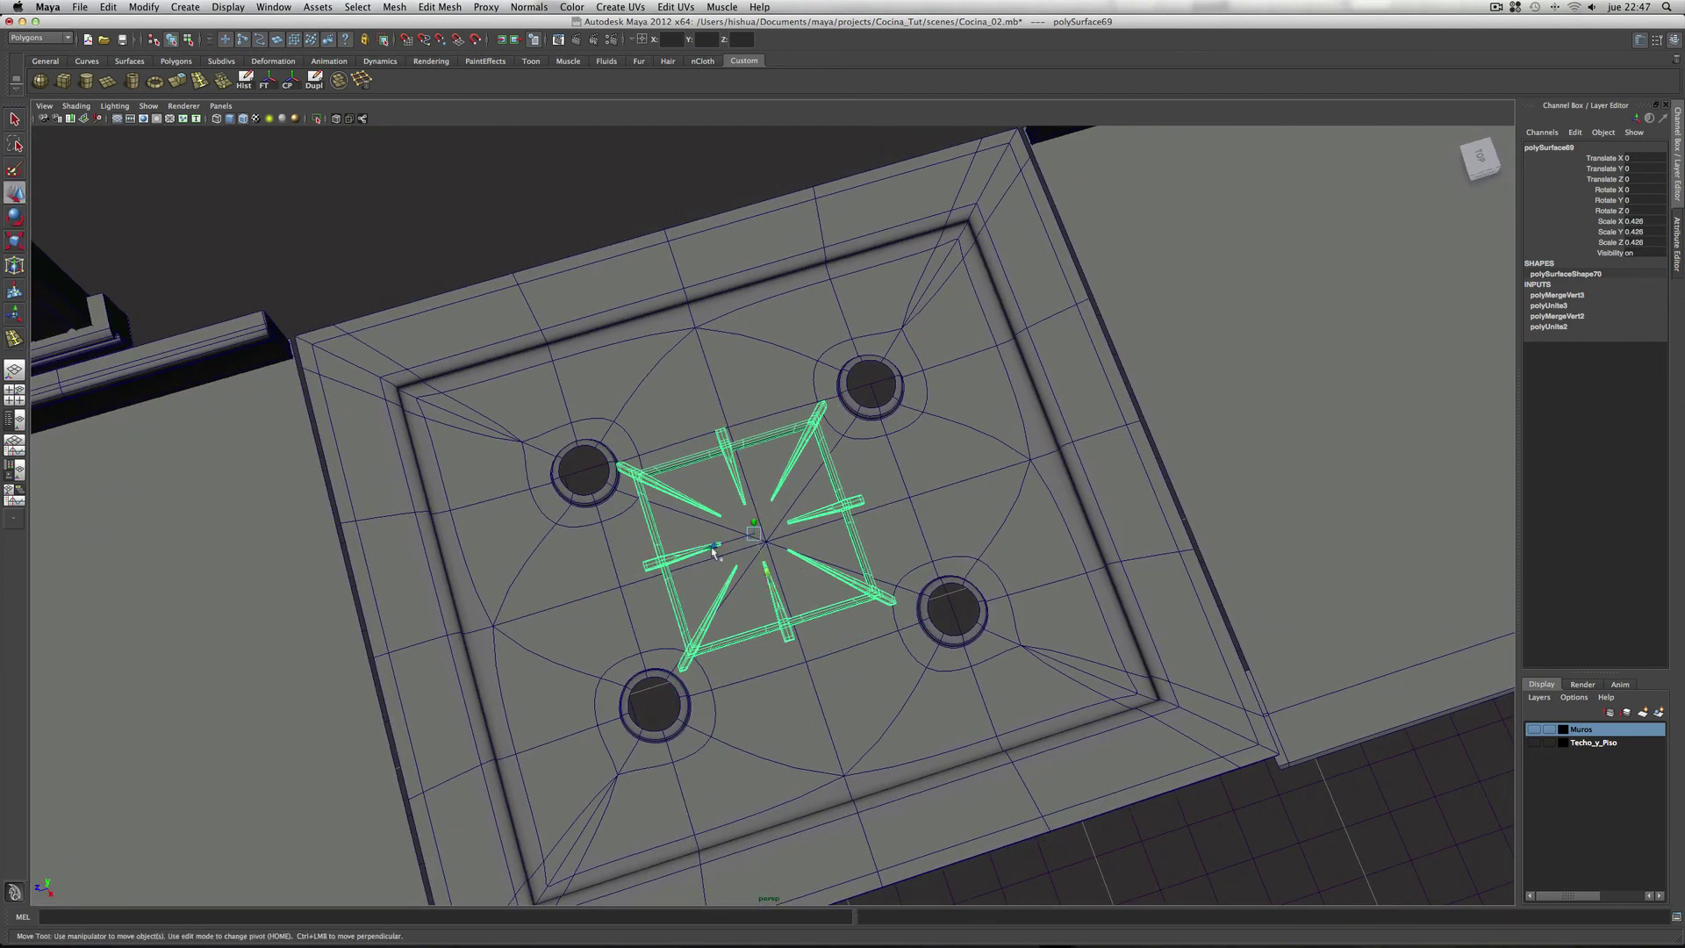
pyautogui.moveTo(717, 547); pyautogui.dragTo(569, 572)
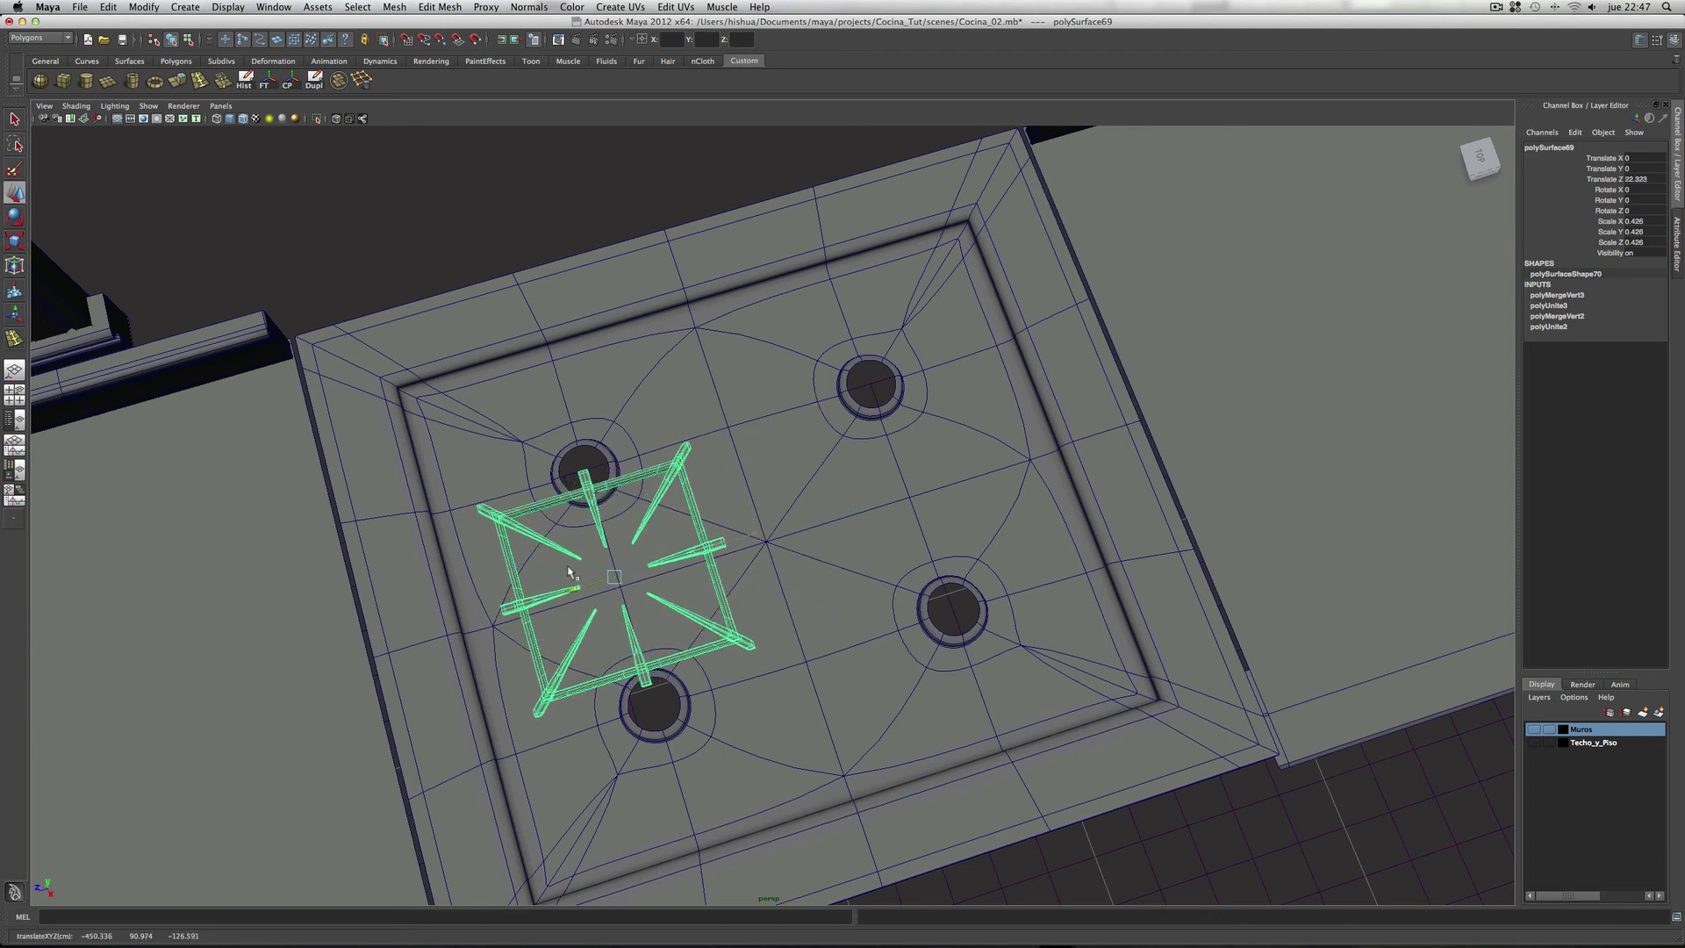
pyautogui.moveTo(627, 619); pyautogui.dragTo(666, 750)
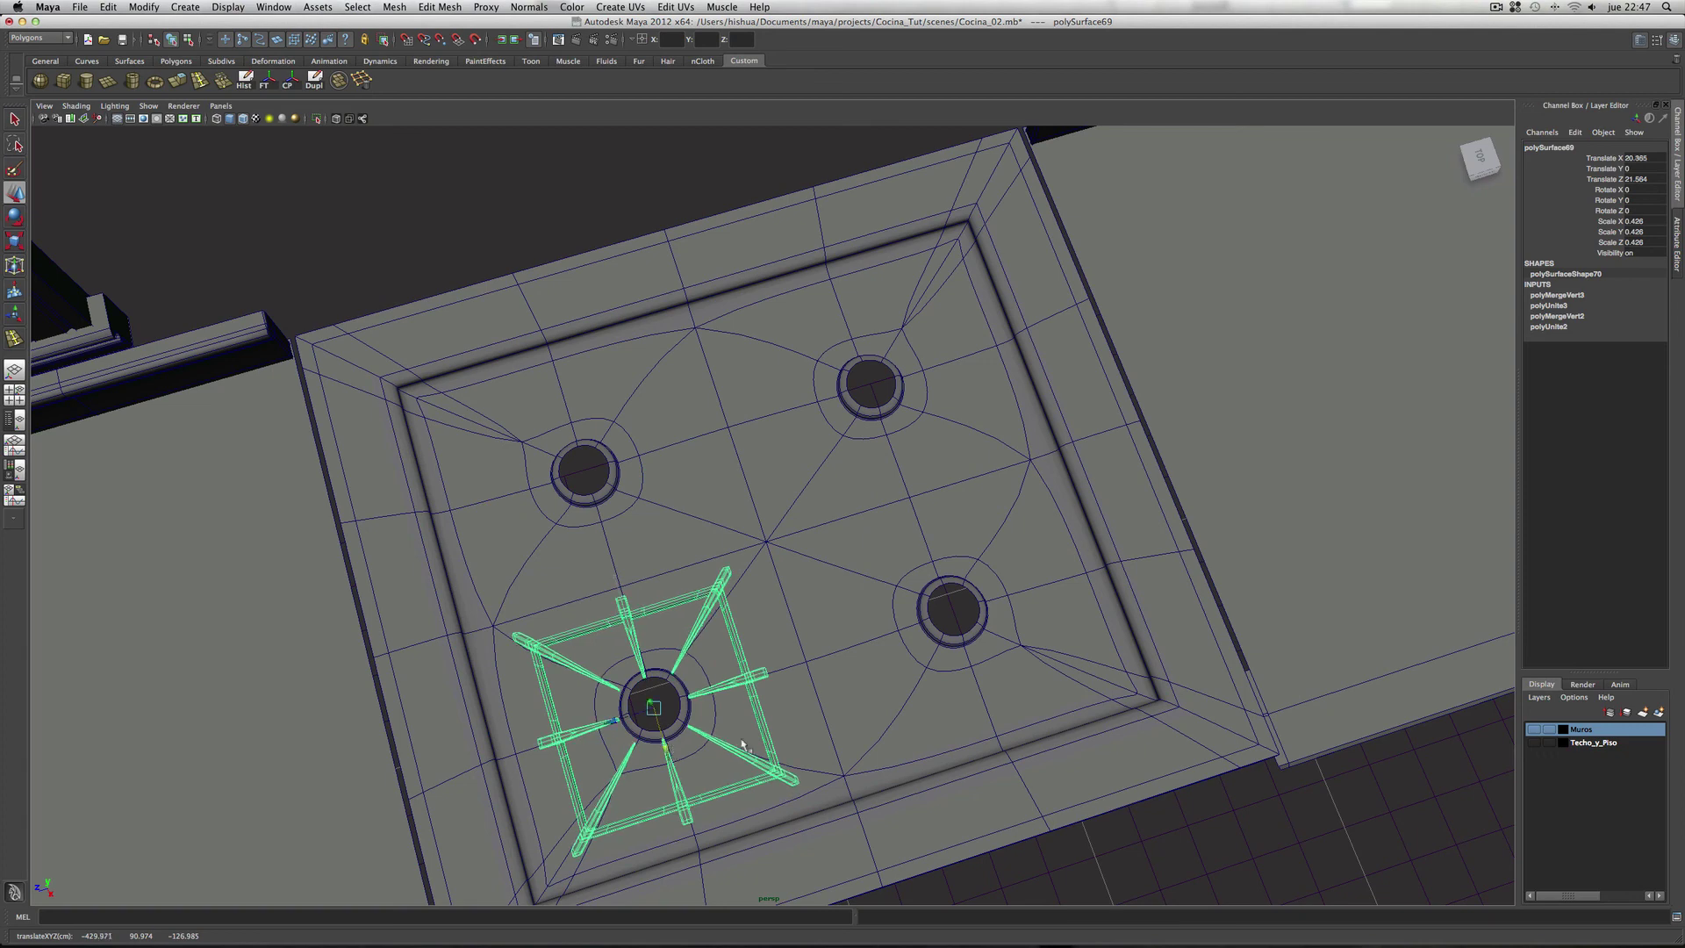
pyautogui.click(840, 623)
pyautogui.press('1')
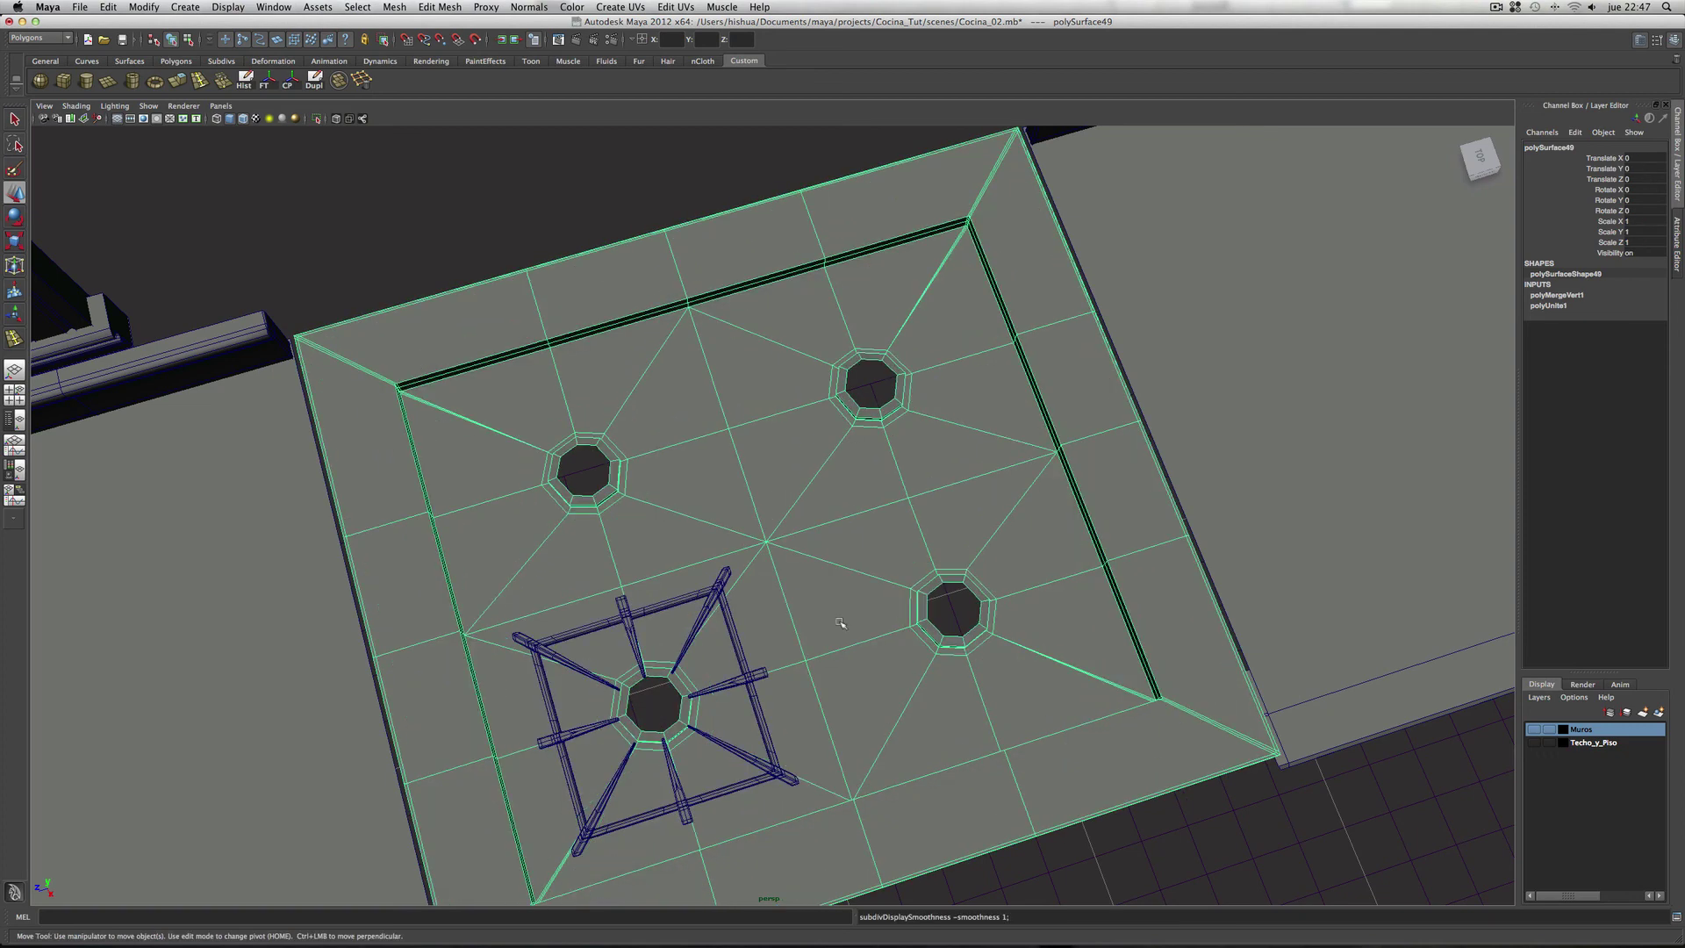
pyautogui.click(742, 689)
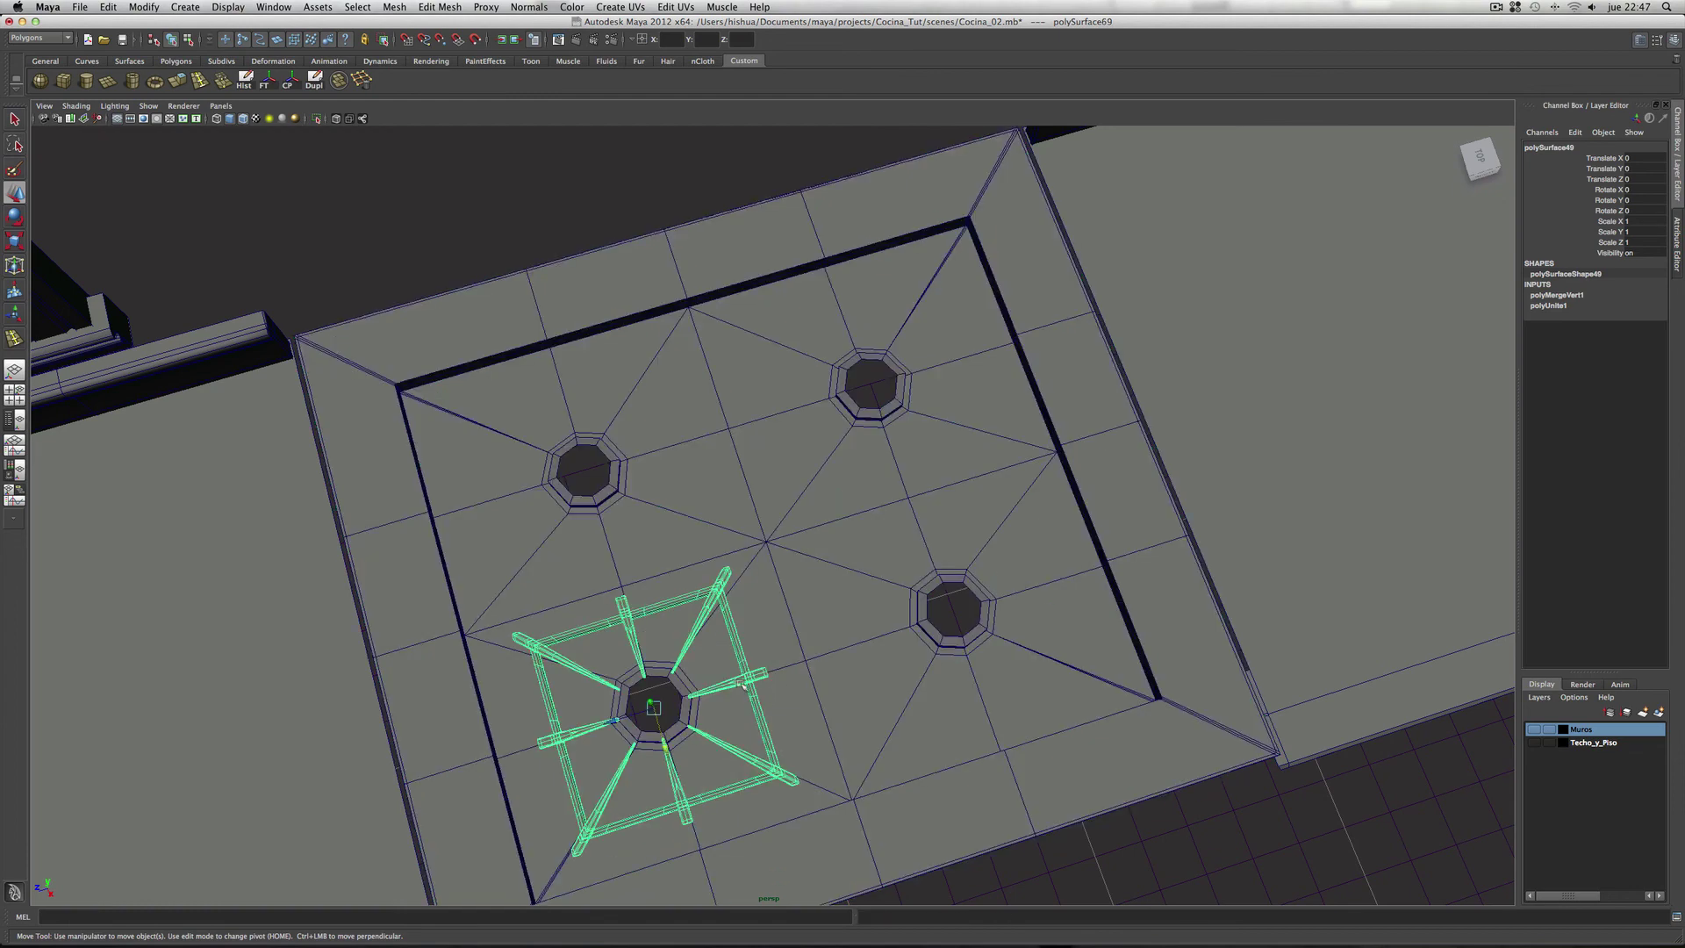
pyautogui.click(630, 720)
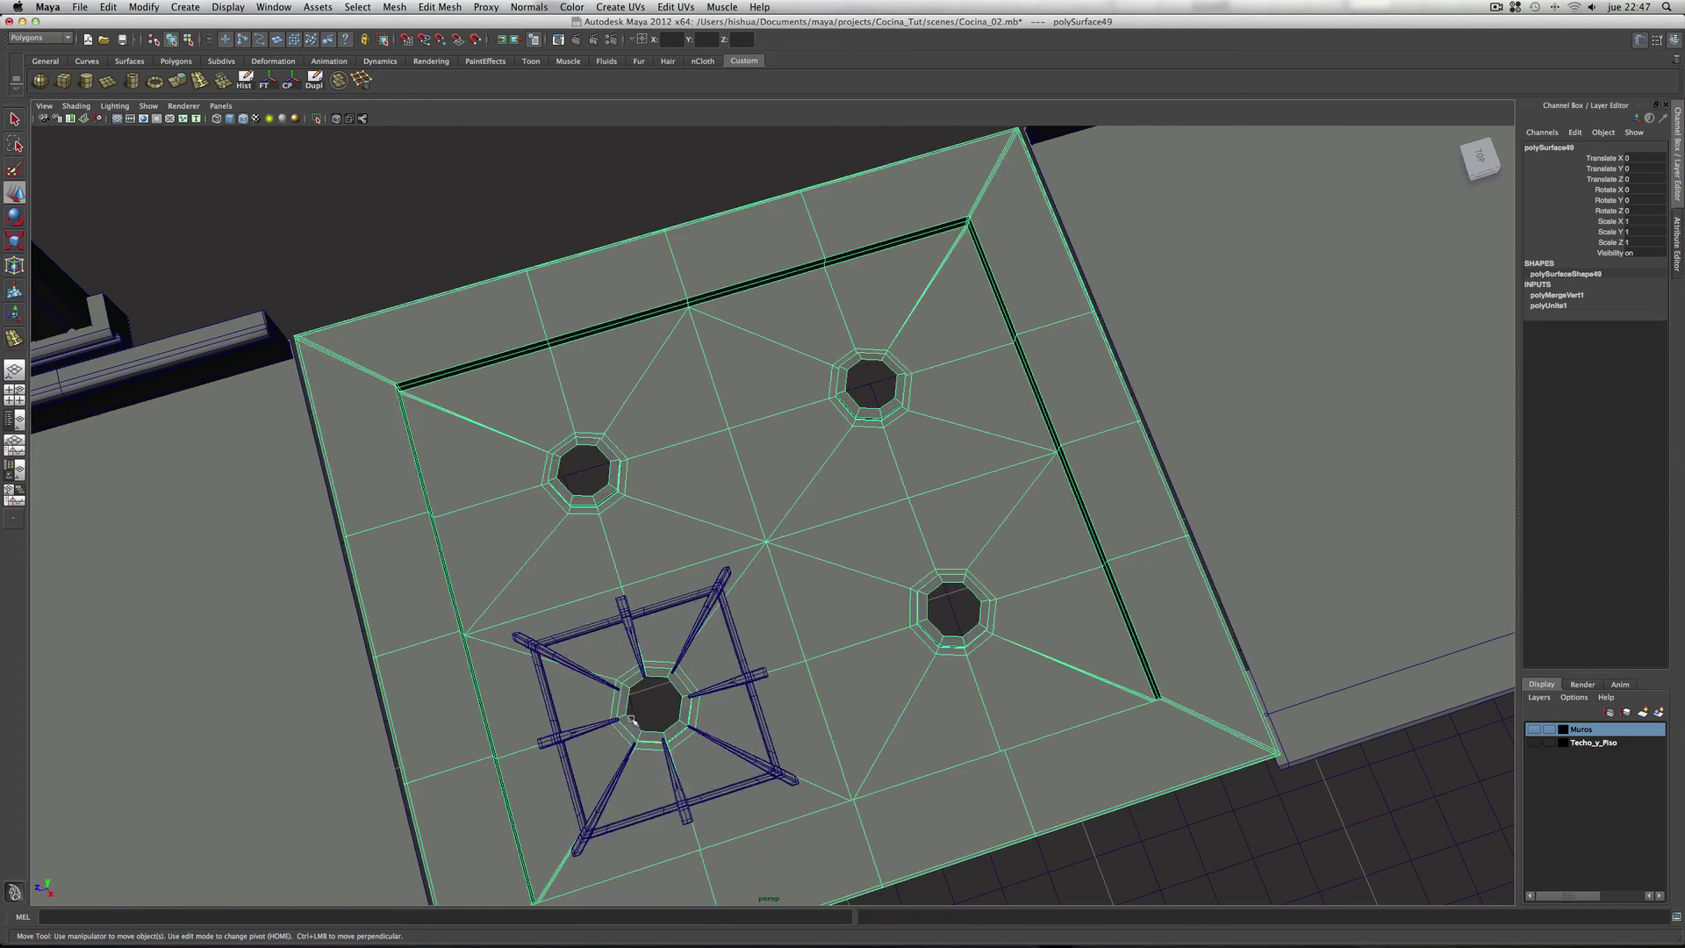
pyautogui.press('z')
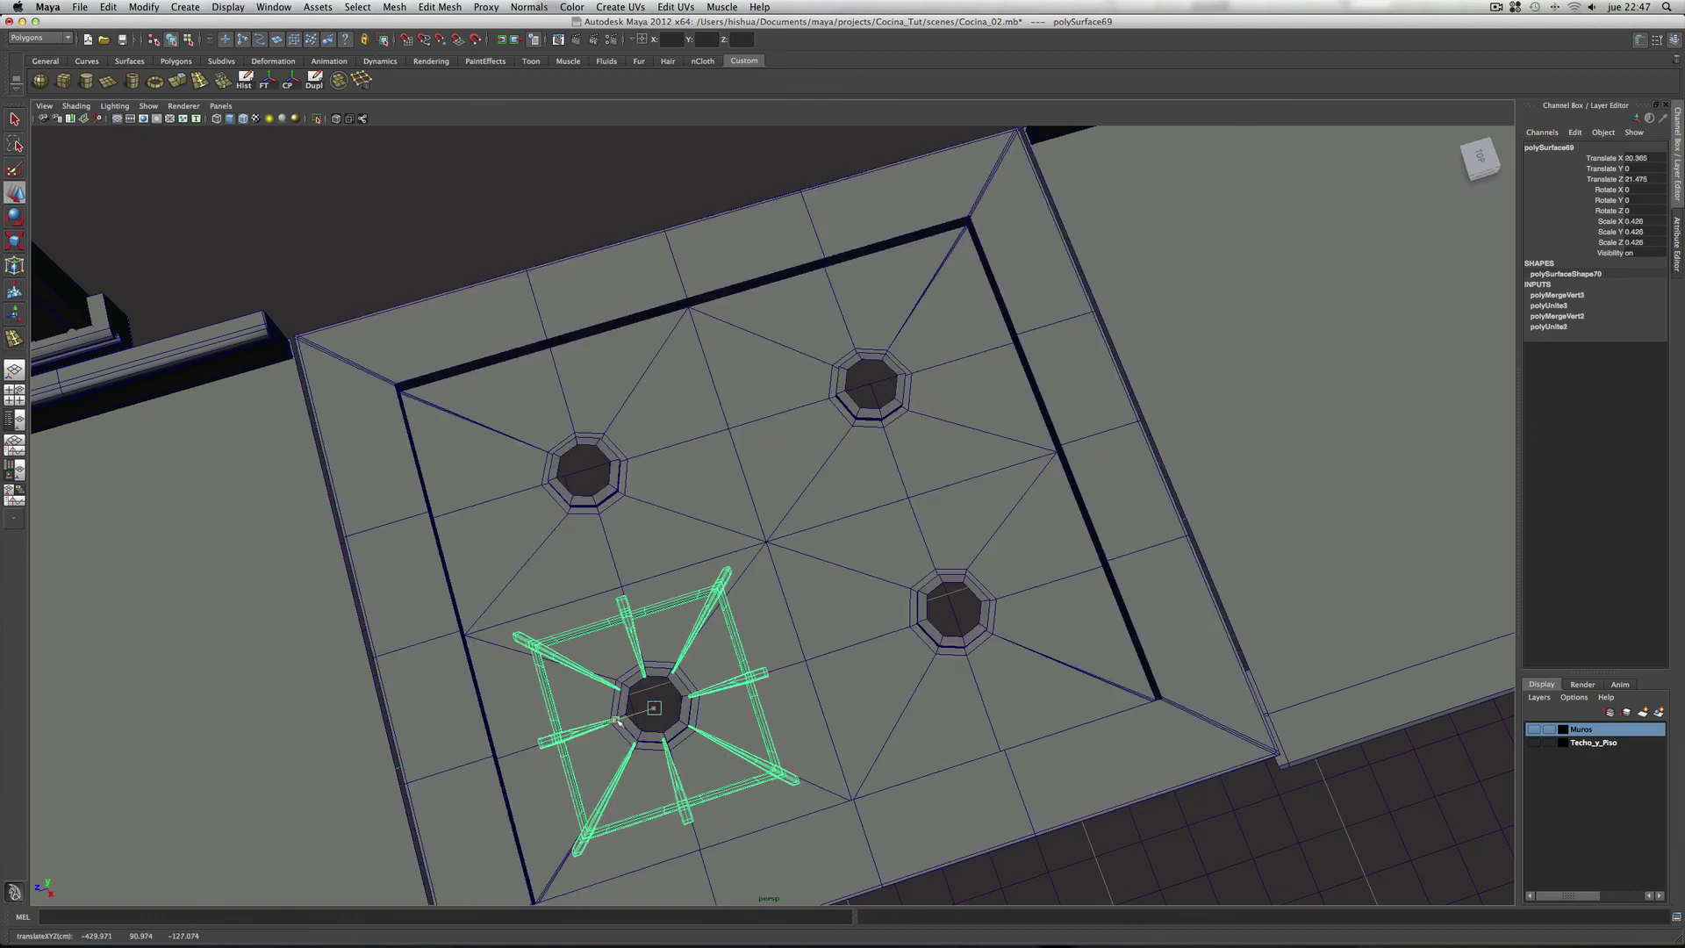
pyautogui.moveTo(614, 721); pyautogui.dragTo(669, 746)
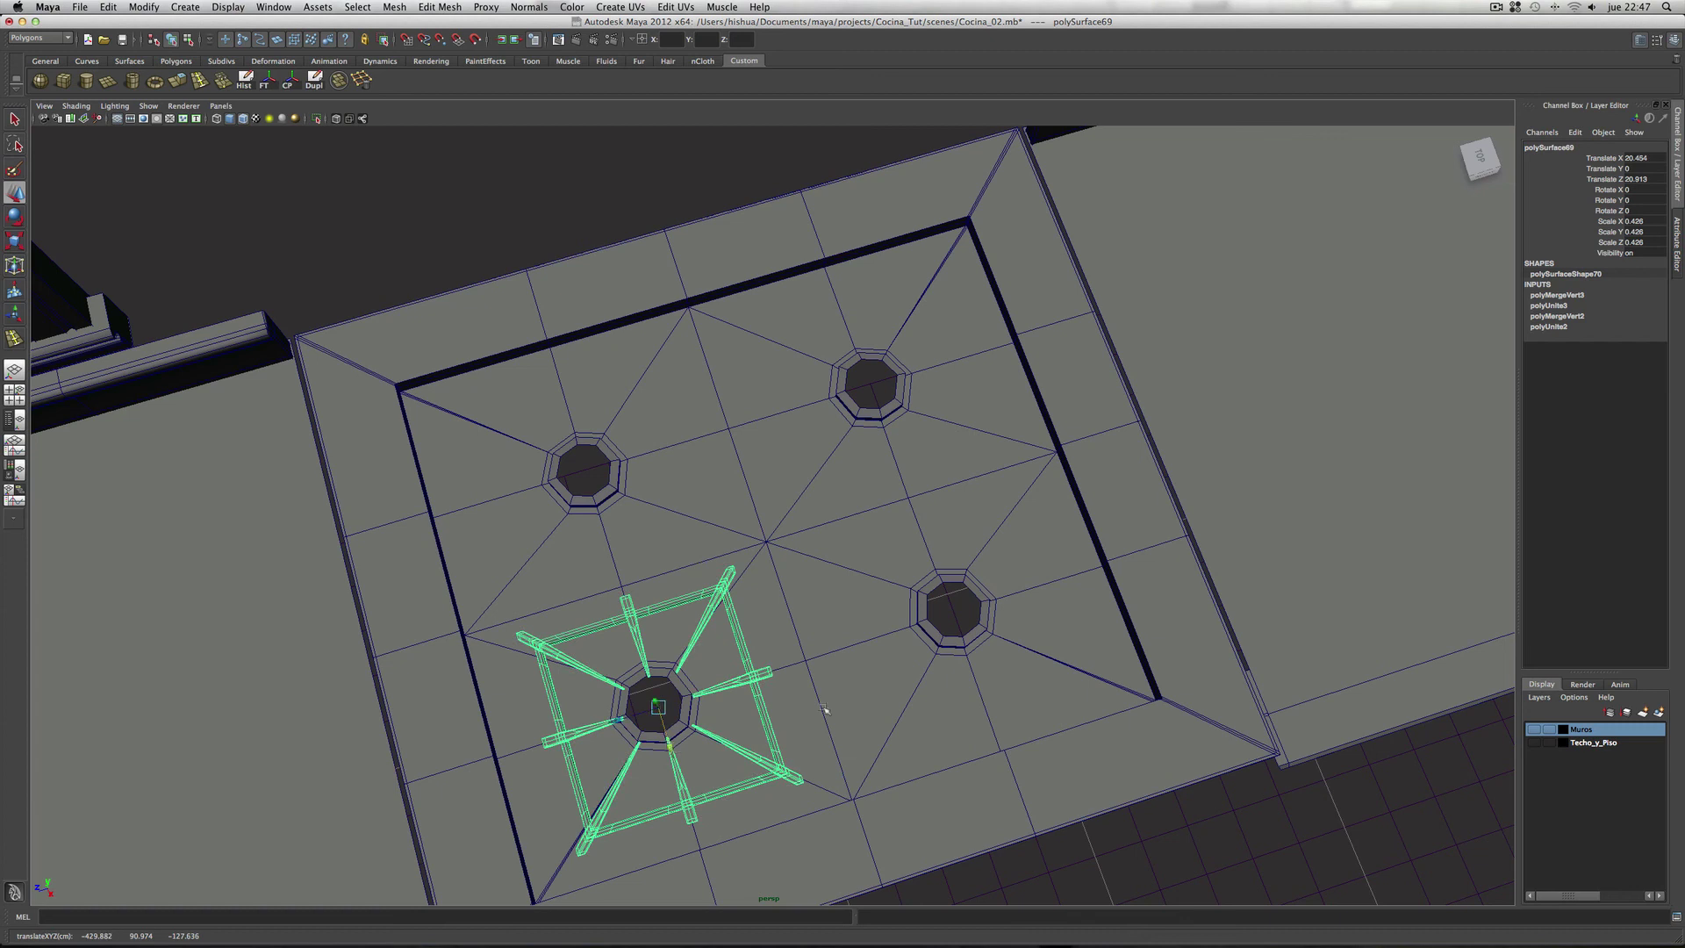
# Step: Duplicate the grate onto the upper-left burner
pyautogui.click(315, 82)
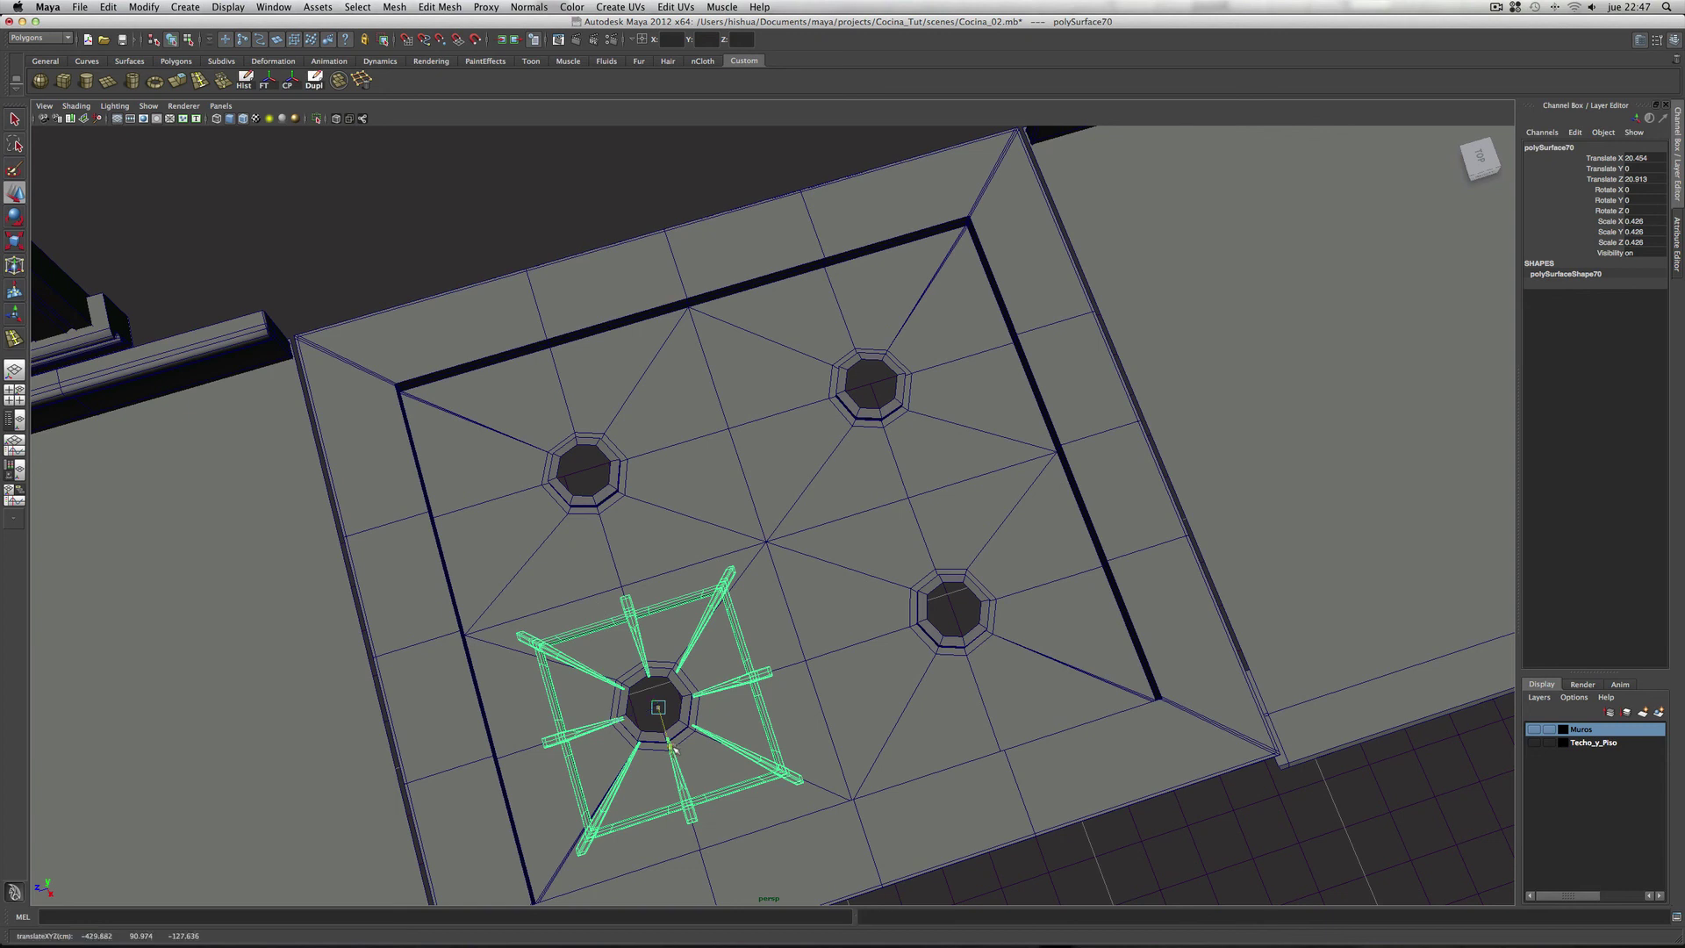
pyautogui.moveTo(674, 751); pyautogui.dragTo(628, 516)
pyautogui.moveTo(626, 507); pyautogui.dragTo(623, 501)
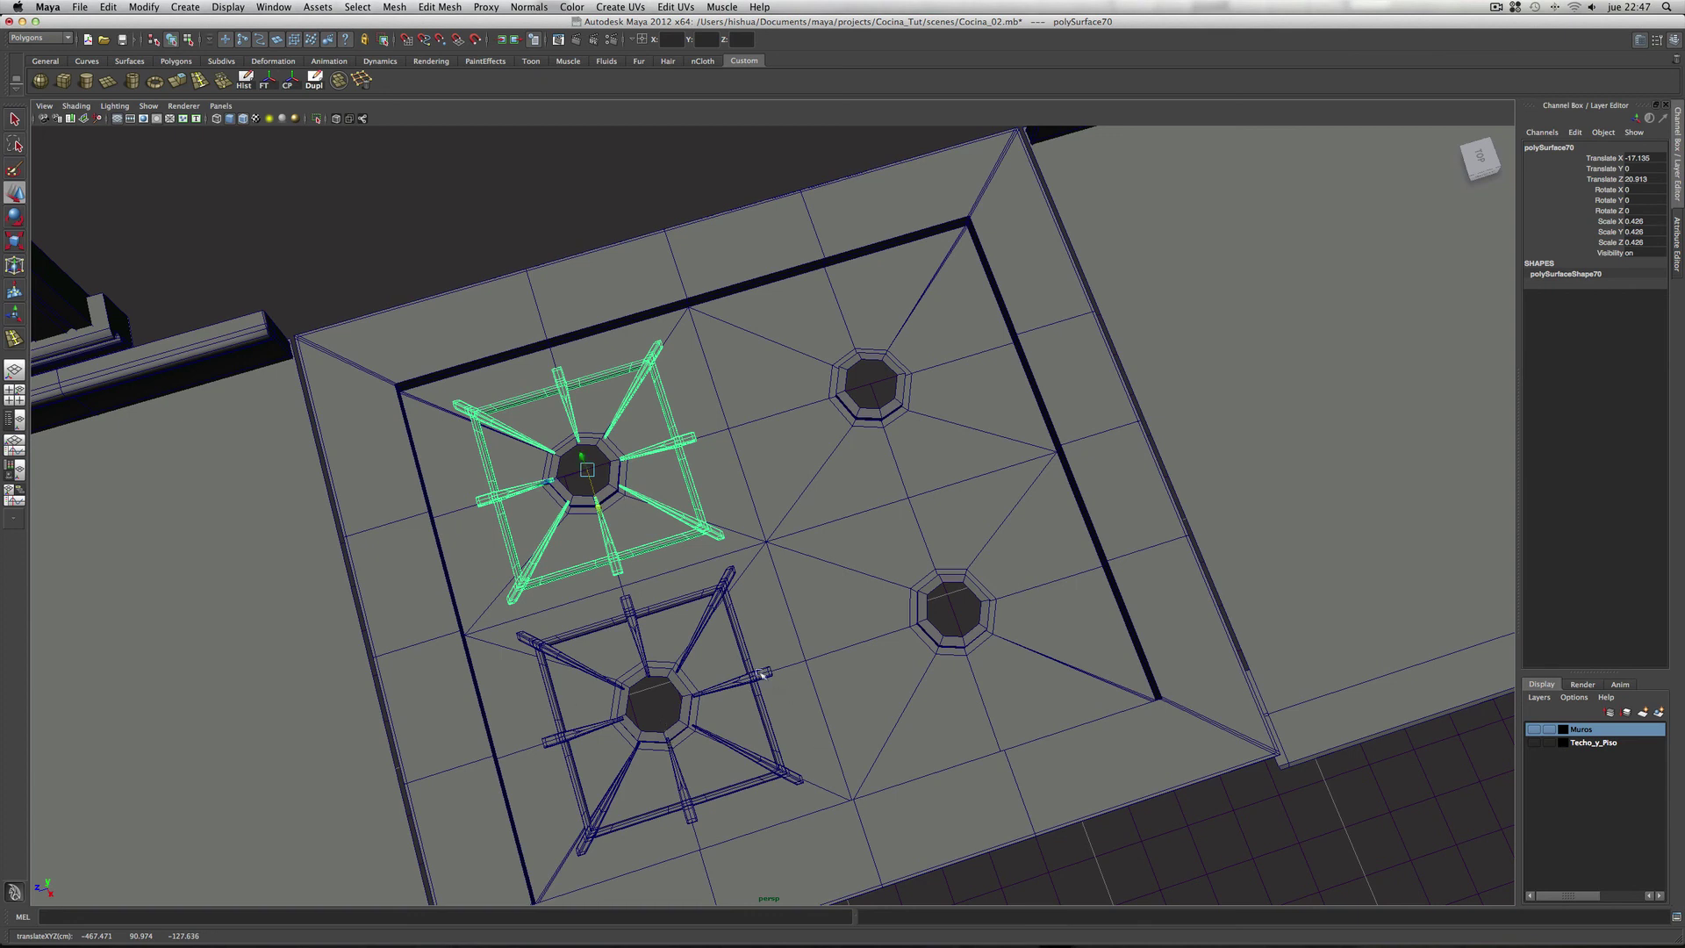
# Step: Duplicate both left grates and place the copies over the two right burners
pyautogui.keyDown('shift'); pyautogui.click(767, 682); pyautogui.keyUp('shift')
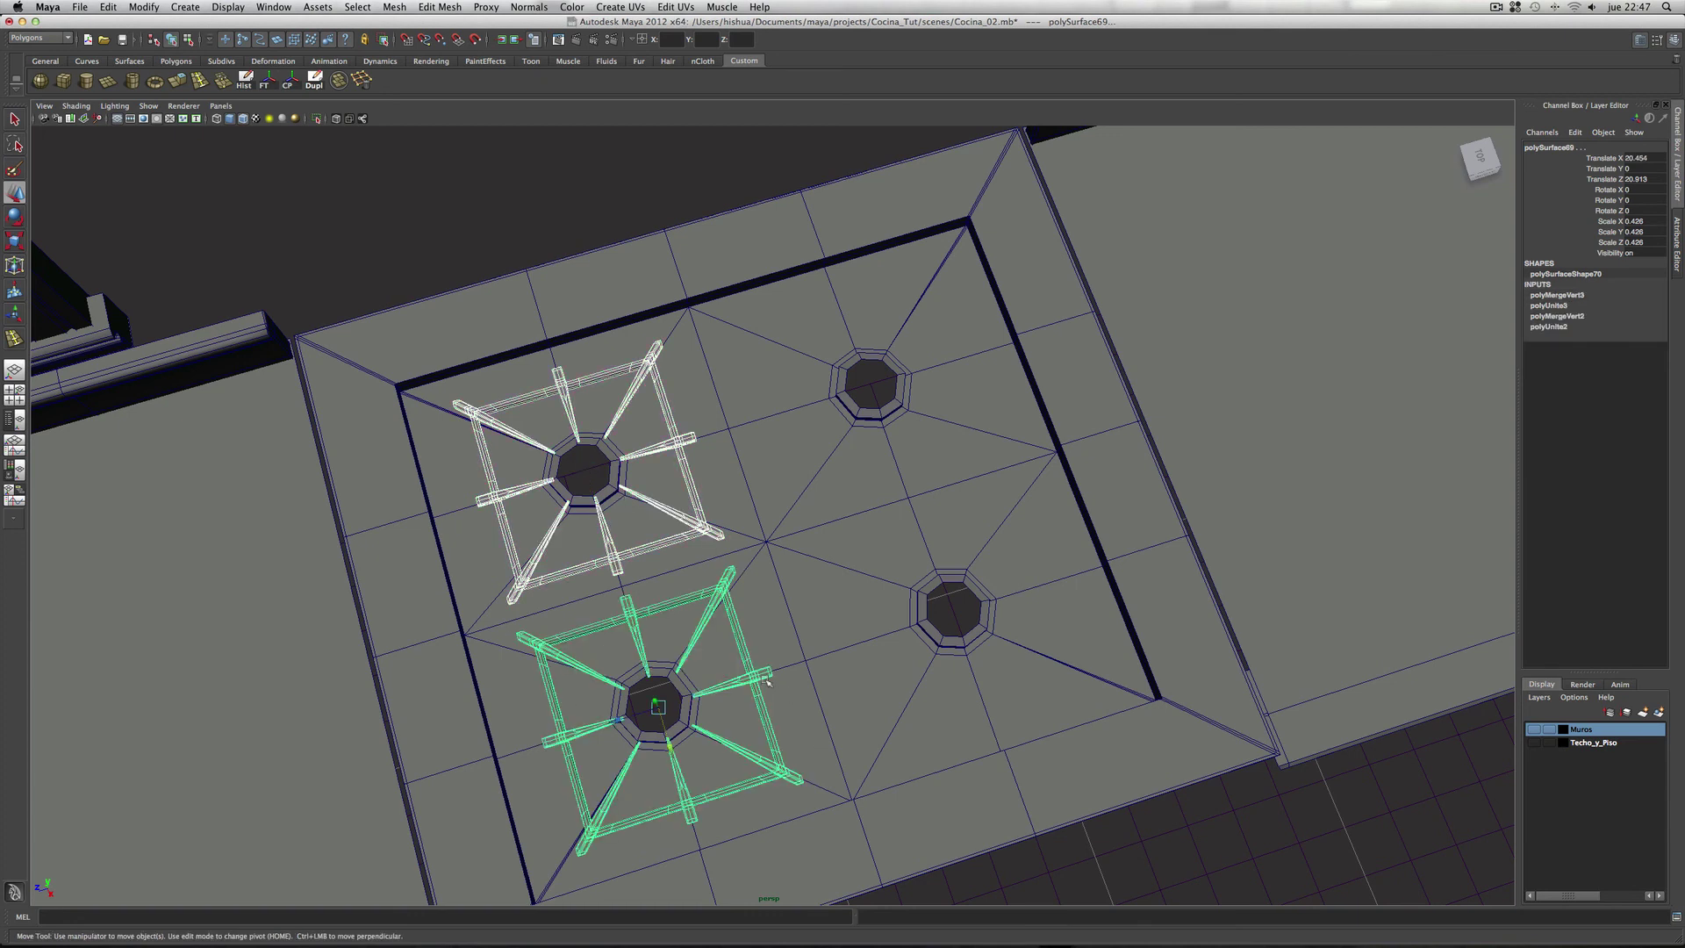
pyautogui.click(314, 79)
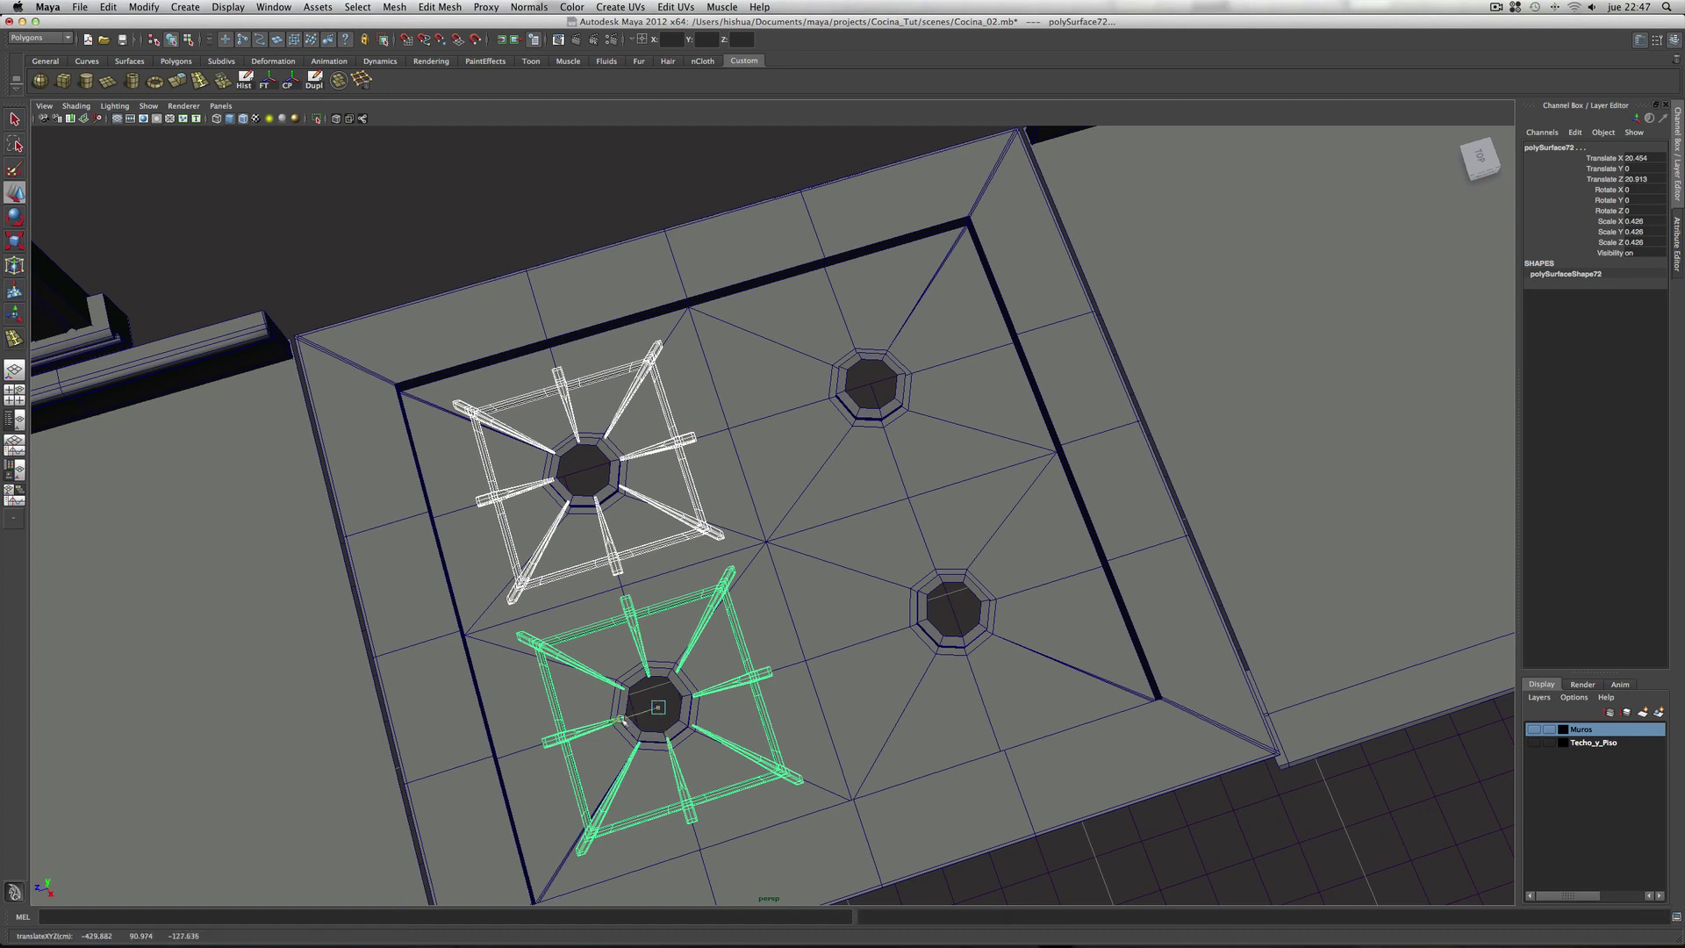
pyautogui.moveTo(626, 721); pyautogui.dragTo(920, 633)
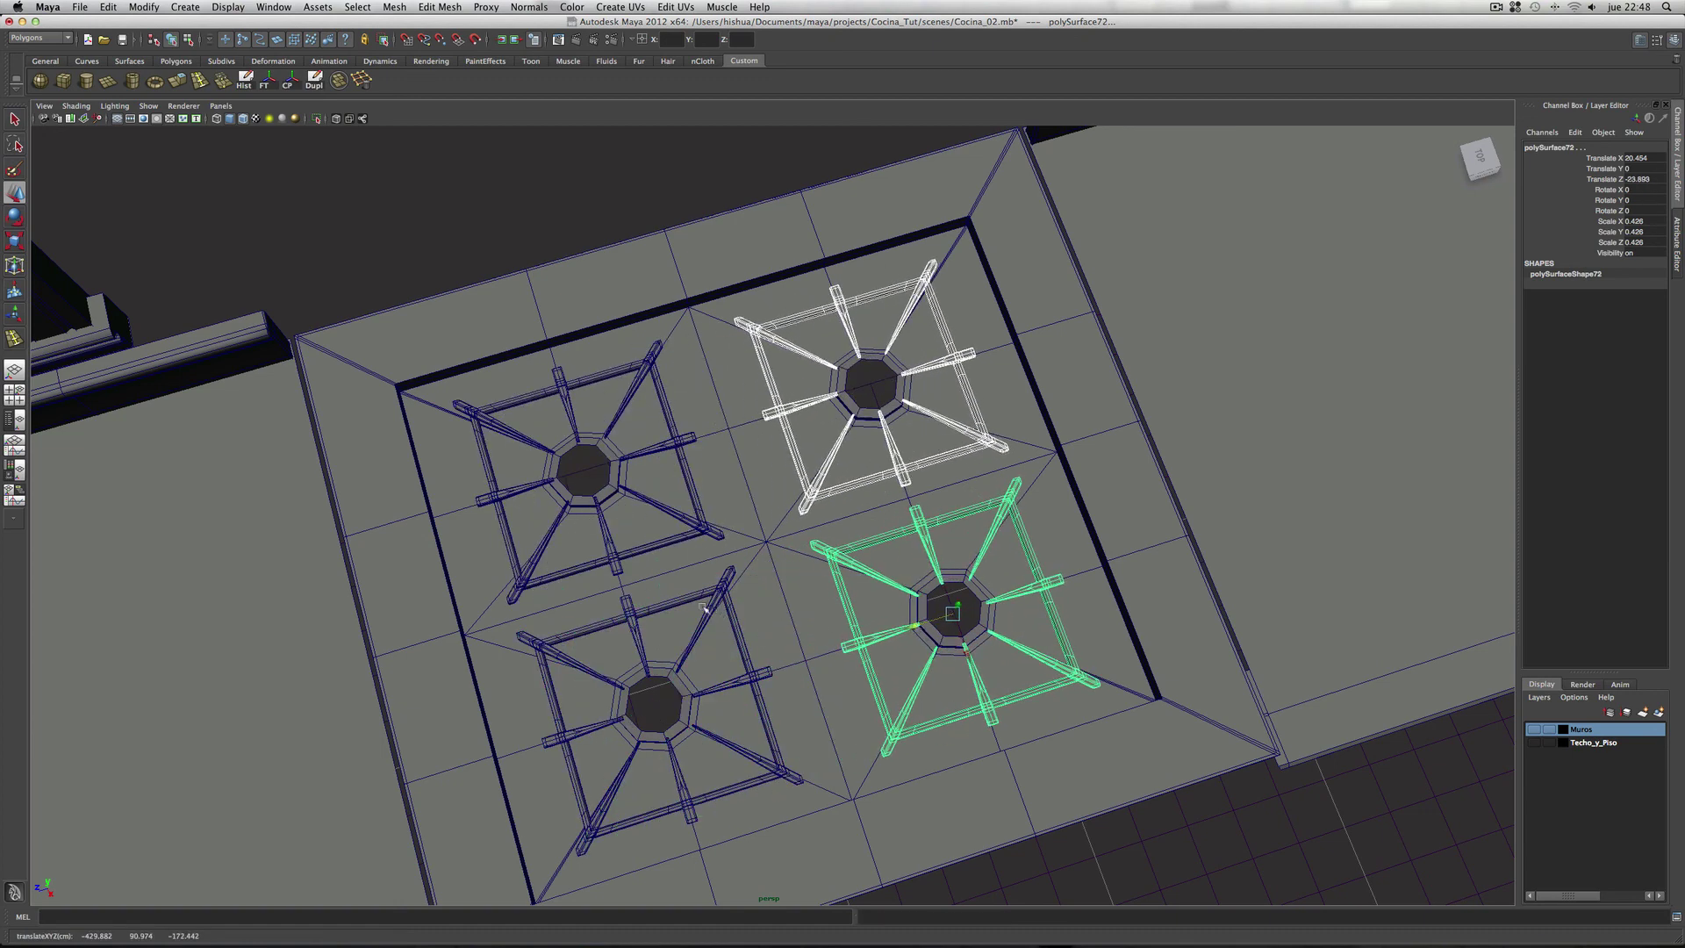
pyautogui.moveTo(705, 607)
pyautogui.keyDown('alt'); pyautogui.mouseDown()
pyautogui.moveTo(763, 571)
pyautogui.moveTo(661, 303)
pyautogui.mouseUp(); pyautogui.keyUp('alt')
pyautogui.click(812, 386)
pyautogui.keyDown('alt'); pyautogui.moveTo(937, 474); pyautogui.dragTo(915, 470); pyautogui.keyUp('alt')
pyautogui.click(244, 120)
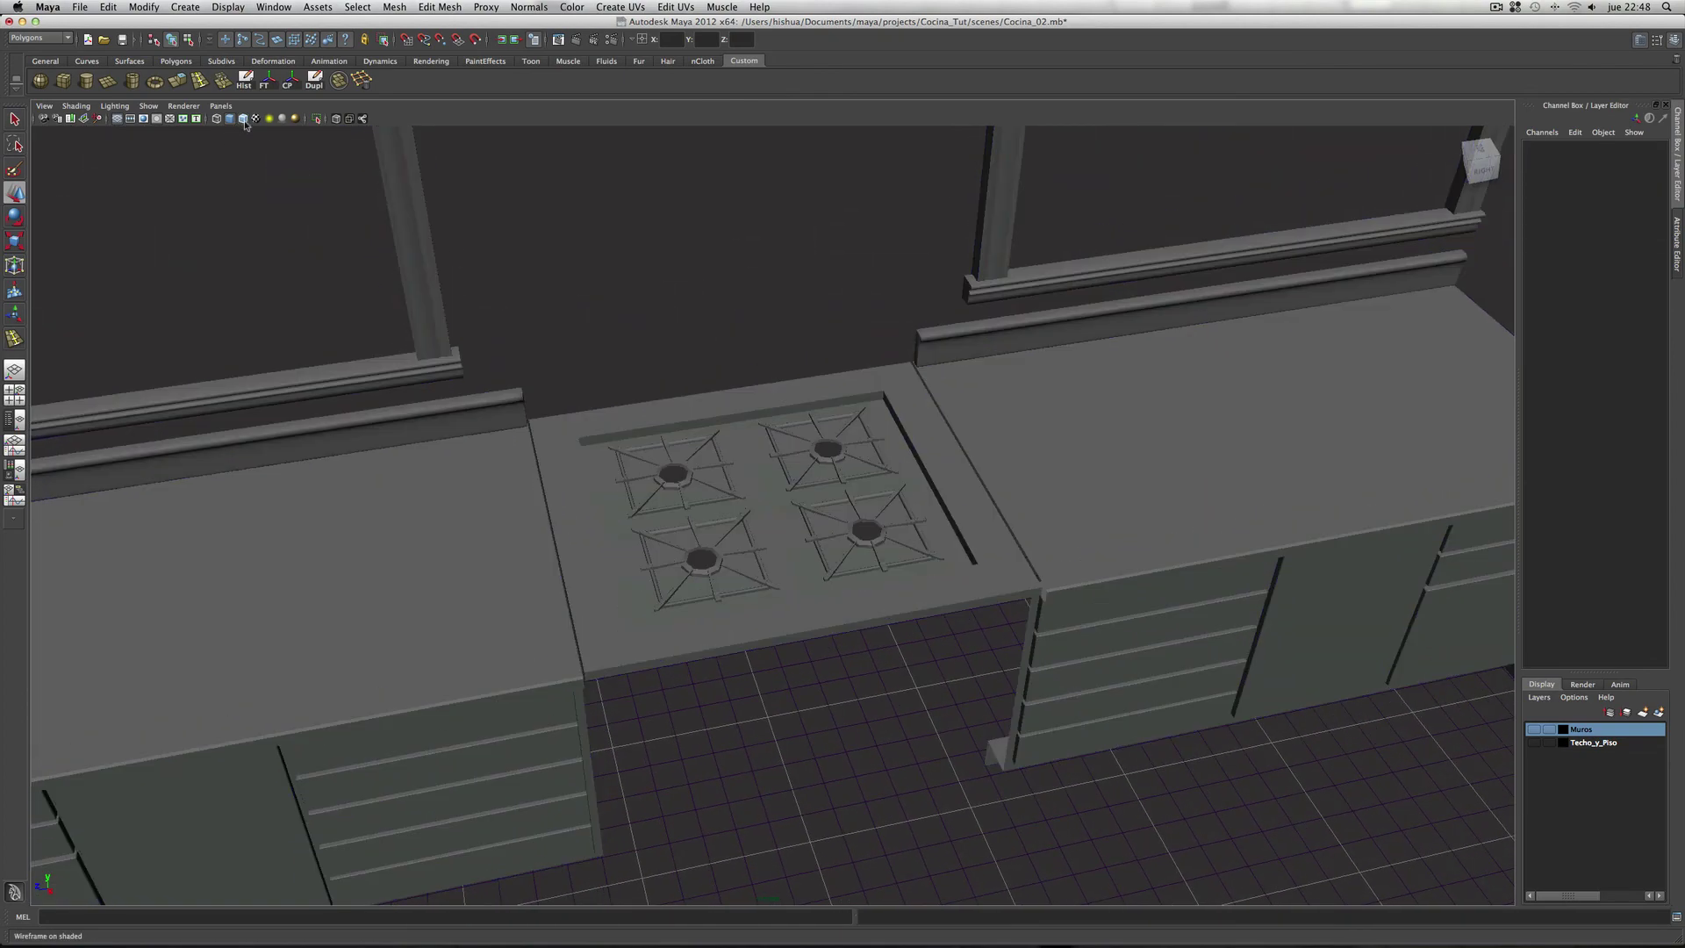
pyautogui.scroll(-3, 605, 402)
pyautogui.moveTo(609, 402)
pyautogui.keyDown('alt'); pyautogui.mouseDown()
pyautogui.moveTo(789, 429)
pyautogui.moveTo(699, 465)
pyautogui.mouseUp(); pyautogui.keyUp('alt')
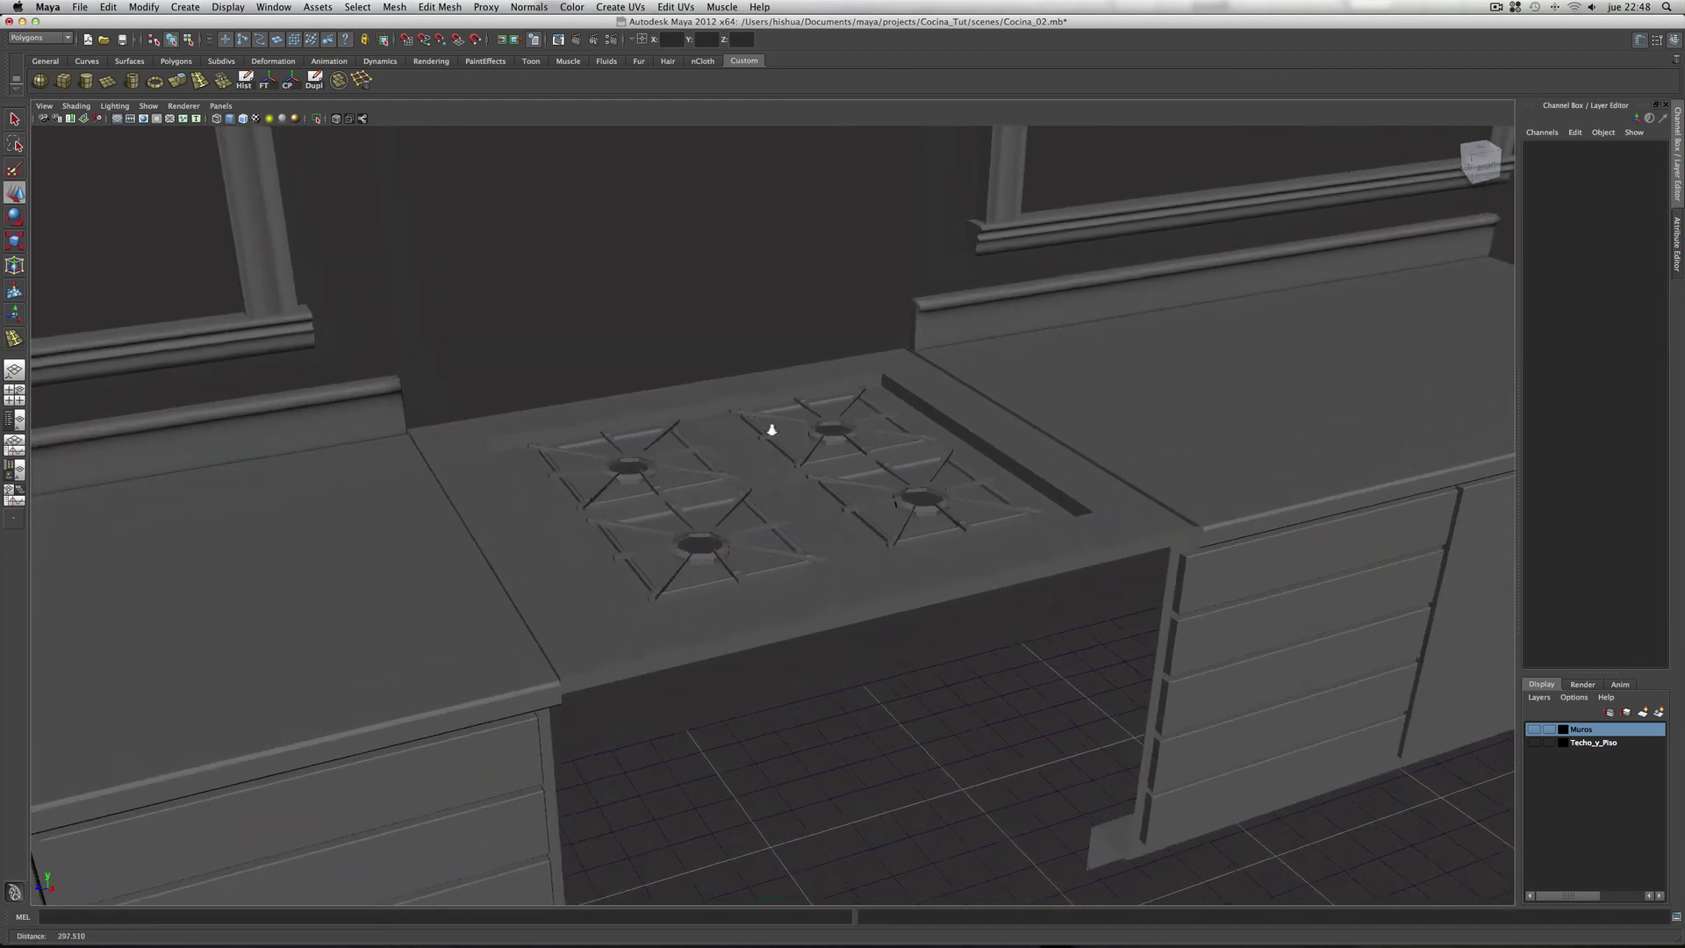
pyautogui.scroll(5, 1039, 481)
pyautogui.moveTo(1038, 482)
pyautogui.keyDown('alt'); pyautogui.mouseDown()
pyautogui.moveTo(914, 481)
pyautogui.moveTo(884, 365)
pyautogui.moveTo(973, 429)
pyautogui.mouseUp(); pyautogui.keyUp('alt')
pyautogui.scroll(2, 902, 505)
pyautogui.scroll(-2, 902, 504)
pyautogui.scroll(2, 908, 350)
pyautogui.scroll(2, 964, 370)
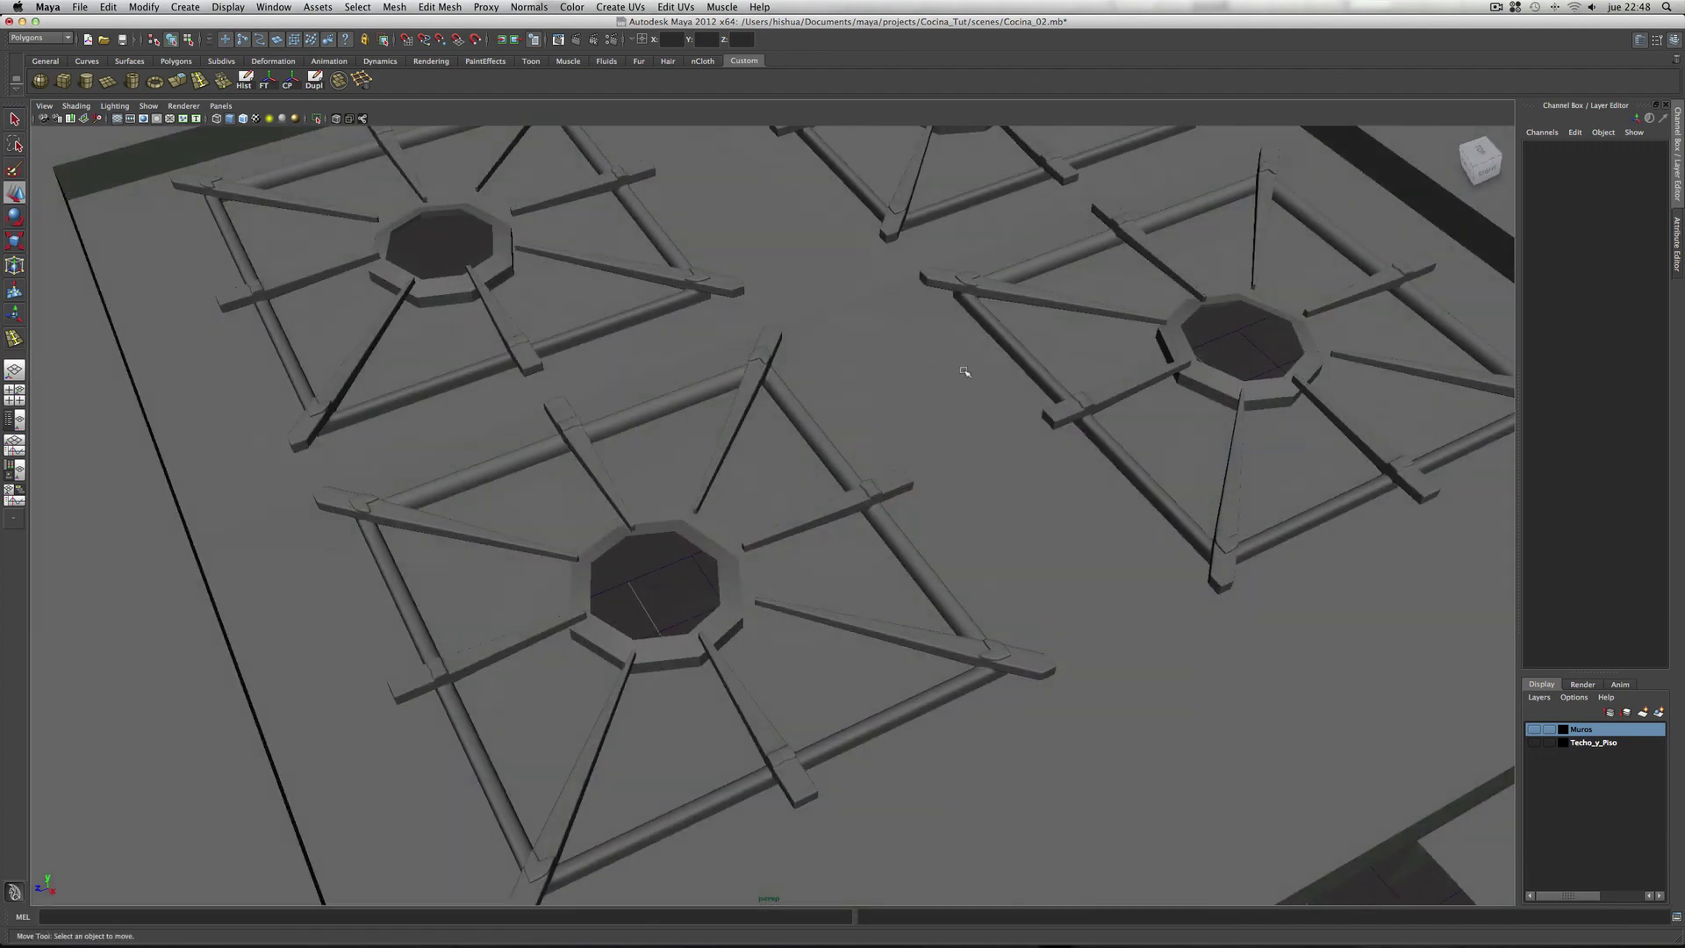
pyautogui.scroll(-3, 964, 371)
pyautogui.scroll(2, 877, 380)
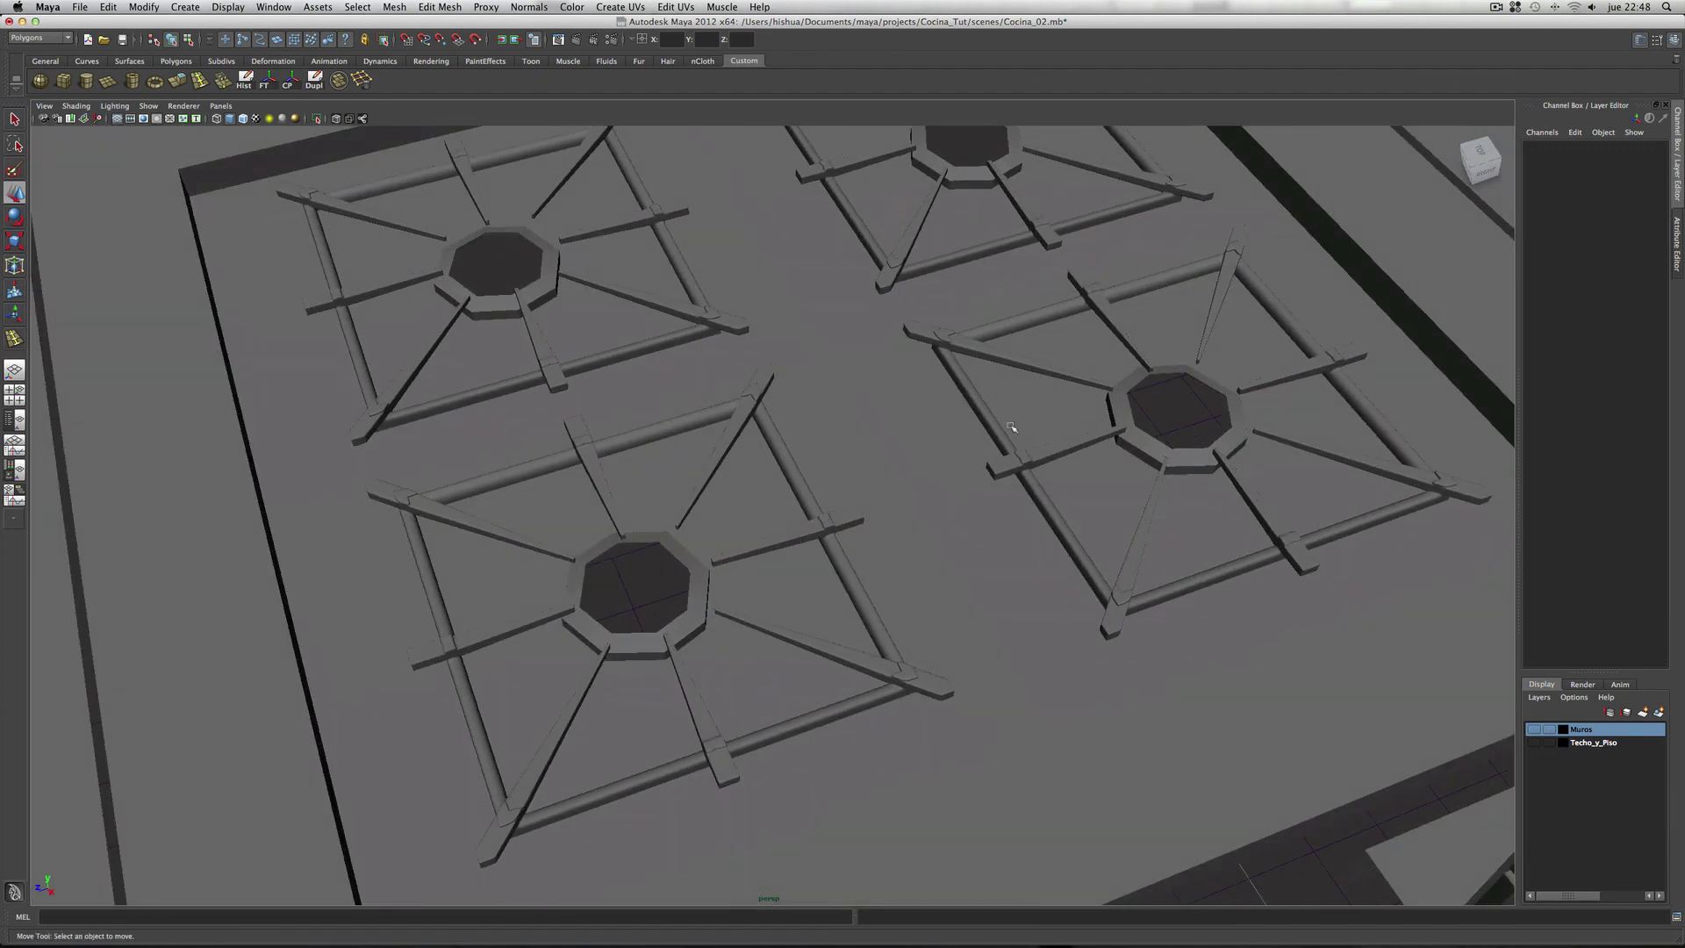
pyautogui.scroll(-3, 1011, 427)
pyautogui.moveTo(717, 436)
pyautogui.keyDown('alt'); pyautogui.mouseDown()
pyautogui.moveTo(861, 413)
pyautogui.moveTo(647, 414)
pyautogui.moveTo(926, 413)
pyautogui.mouseUp(); pyautogui.keyUp('alt')
pyautogui.scroll(-2, 833, 412)
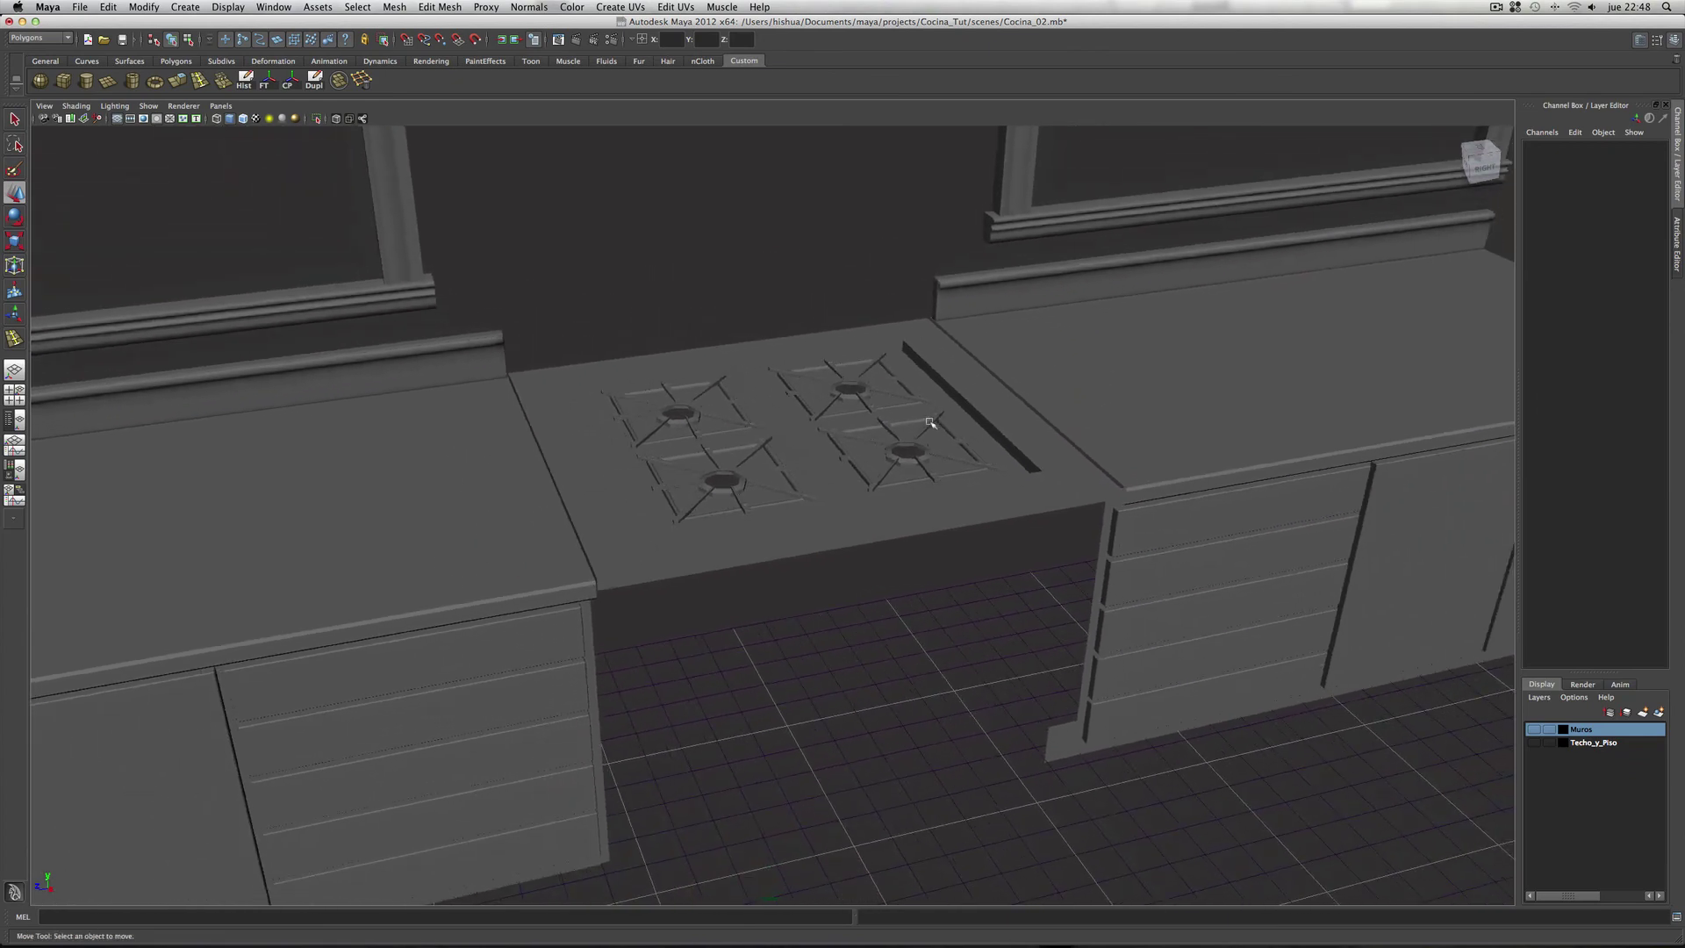
pyautogui.scroll(-2, 931, 423)
pyautogui.scroll(2, 926, 421)
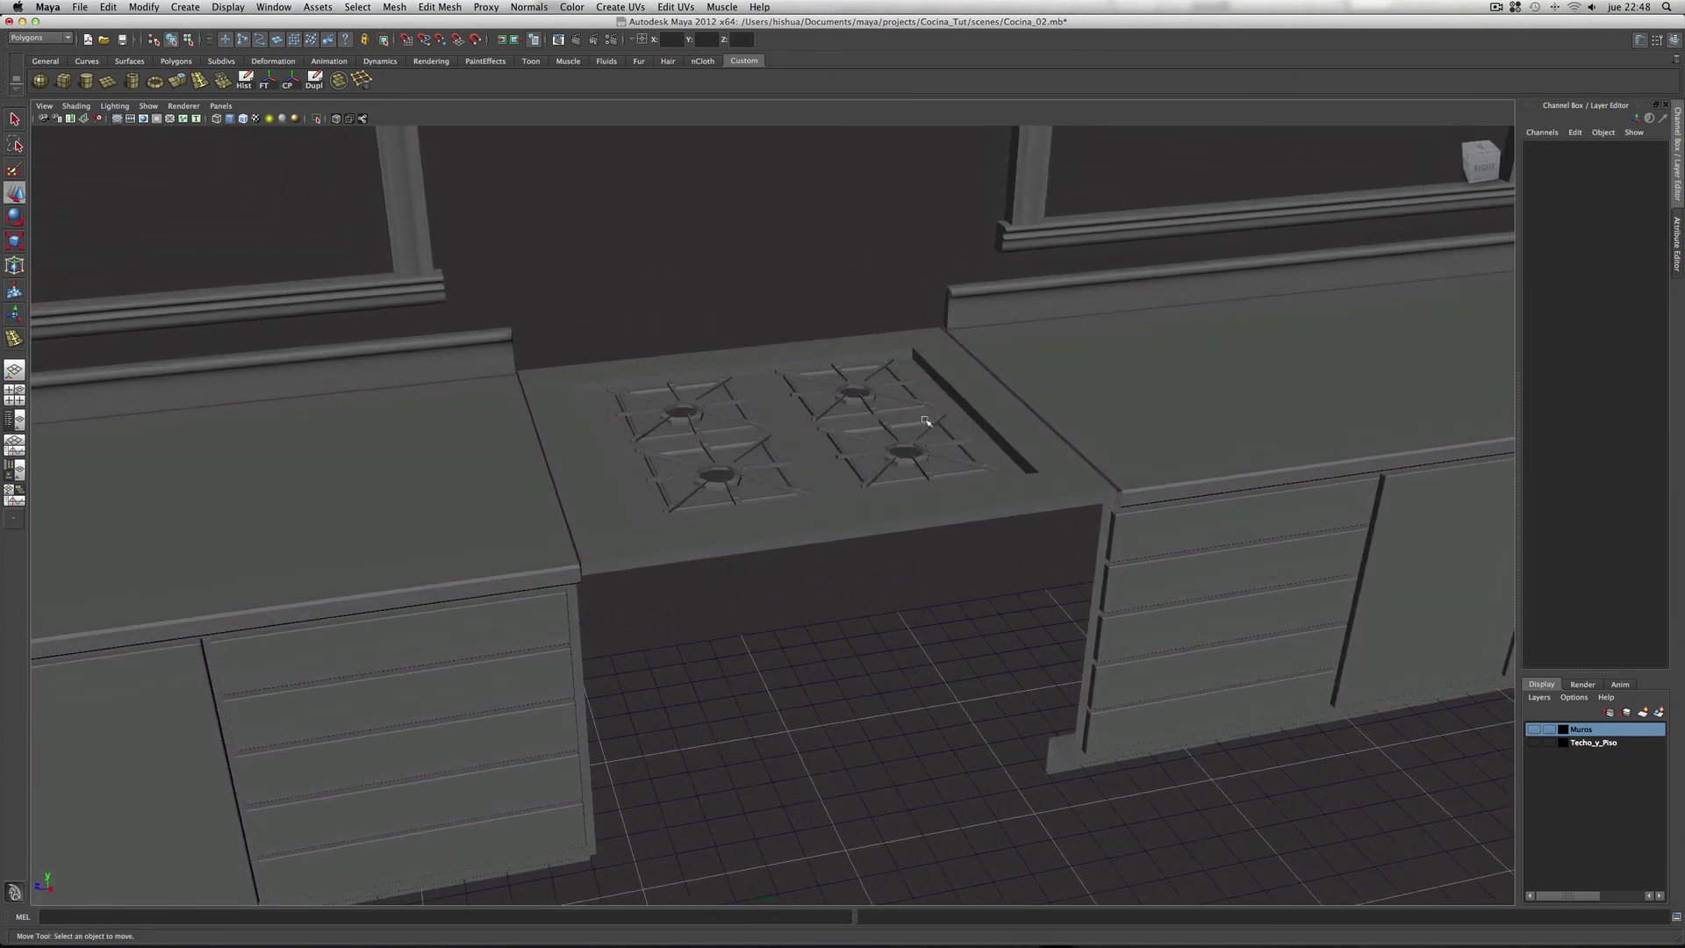
pyautogui.scroll(-2, 926, 422)
pyautogui.scroll(-2, 834, 422)
pyautogui.scroll(3, 832, 426)
pyautogui.keyDown('alt'); pyautogui.moveTo(816, 422); pyautogui.dragTo(832, 426); pyautogui.keyUp('alt')
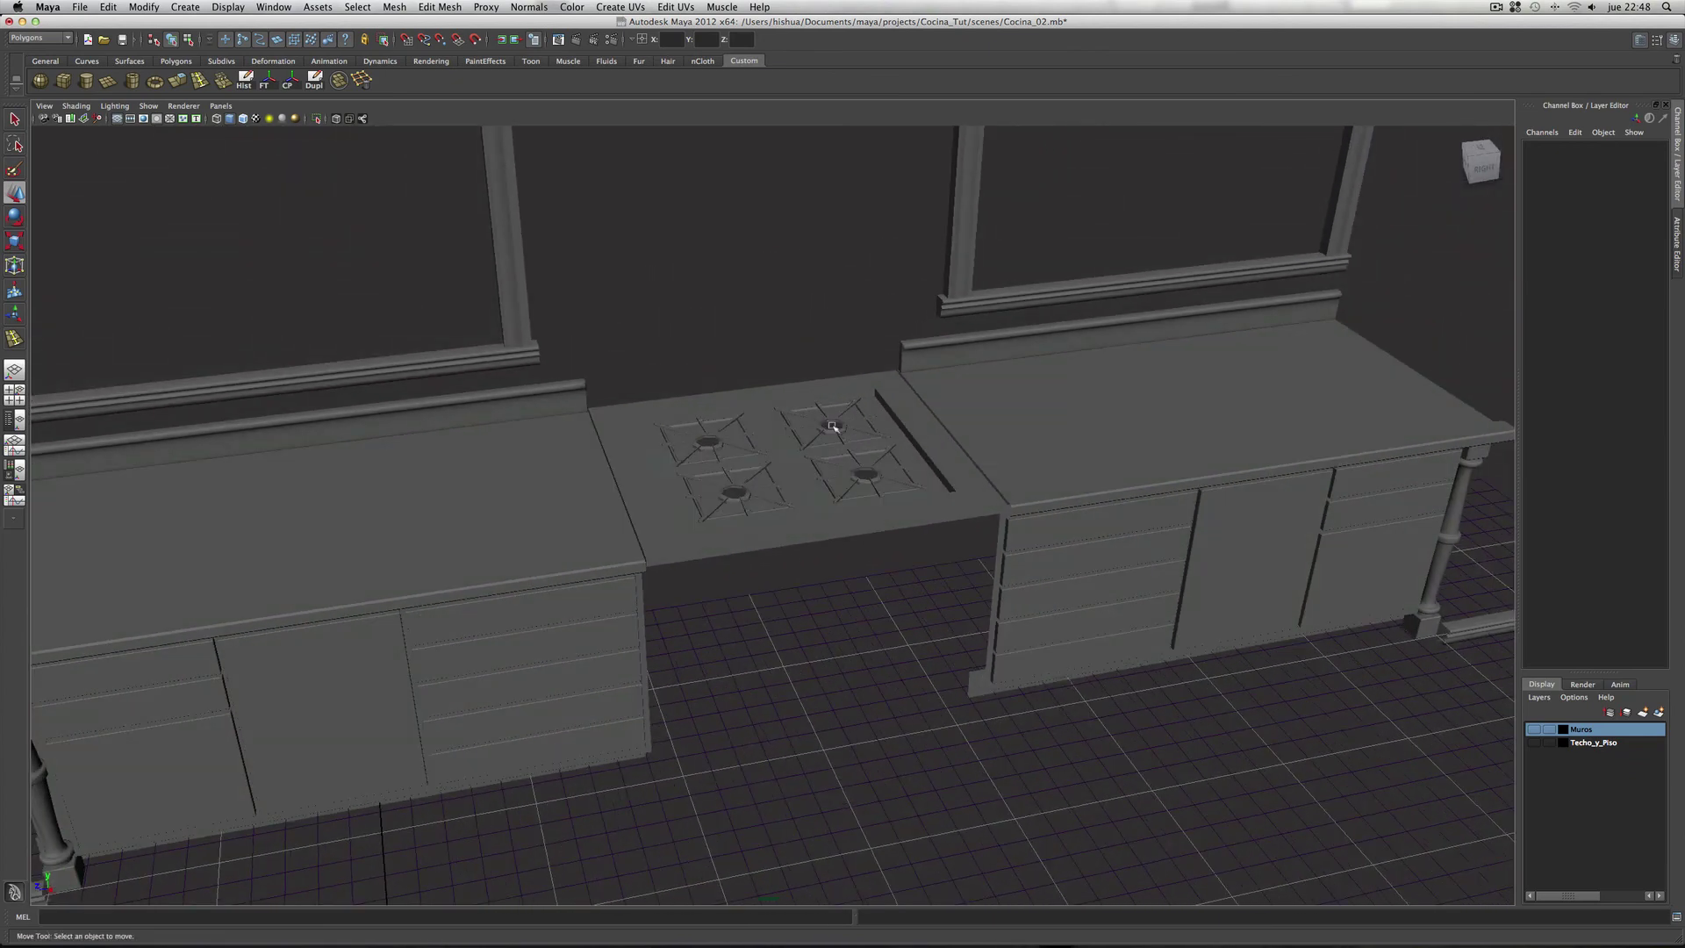
pyautogui.scroll(-2, 832, 426)
pyautogui.scroll(1, 891, 439)
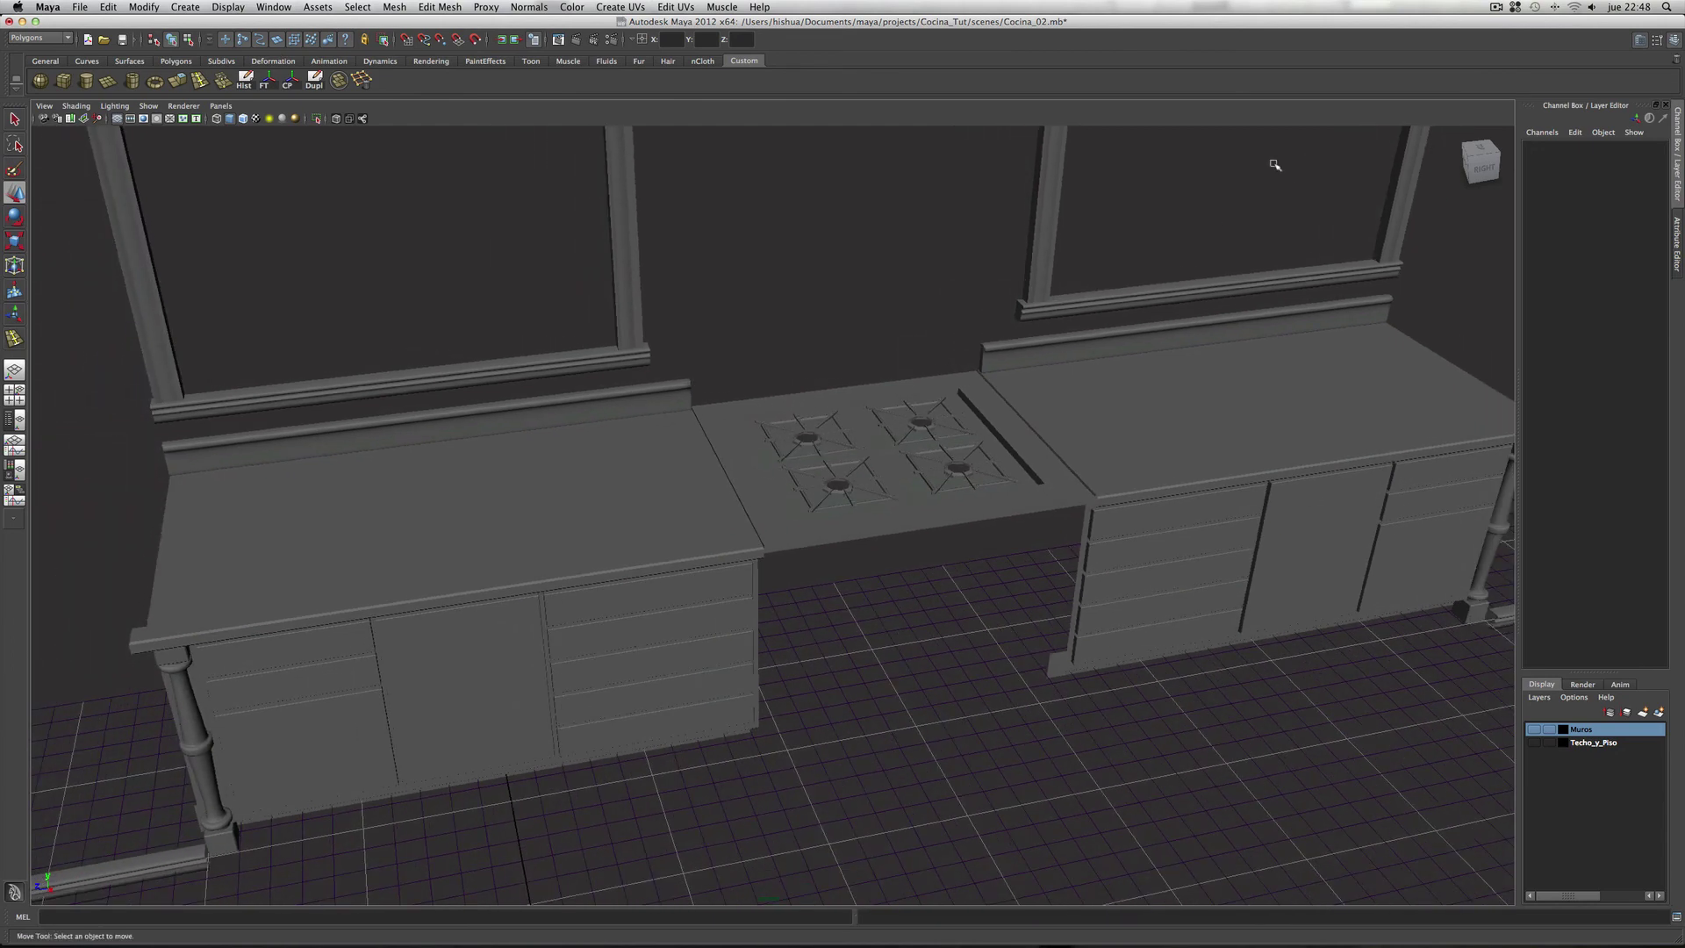